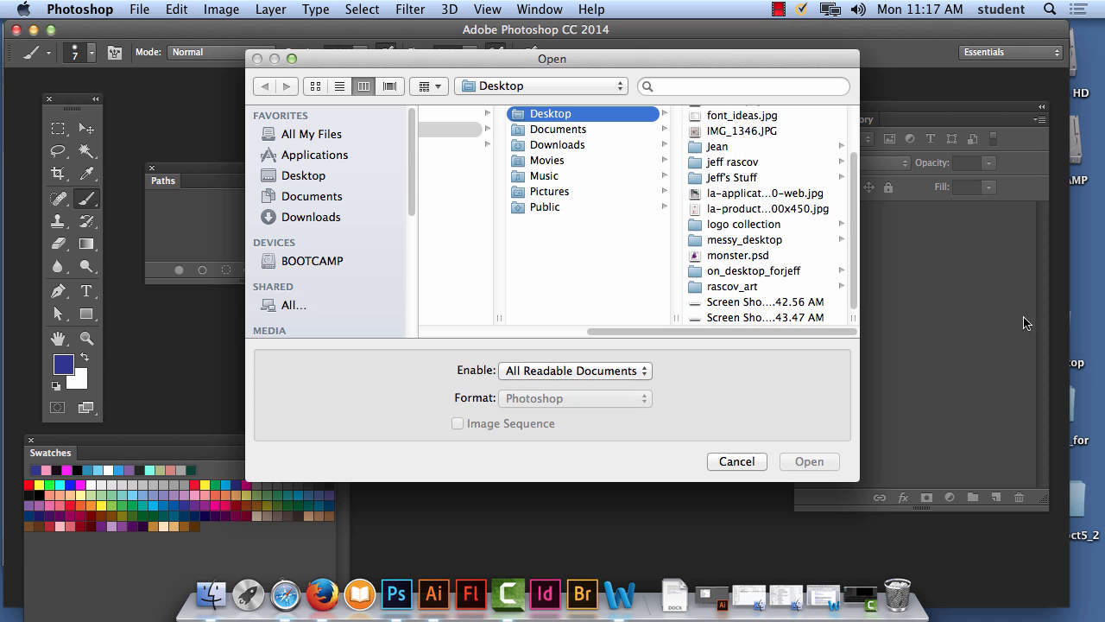
# Open la-application2-700x700-web.jpg from the Desktop folder.
pyautogui.click(580, 144)
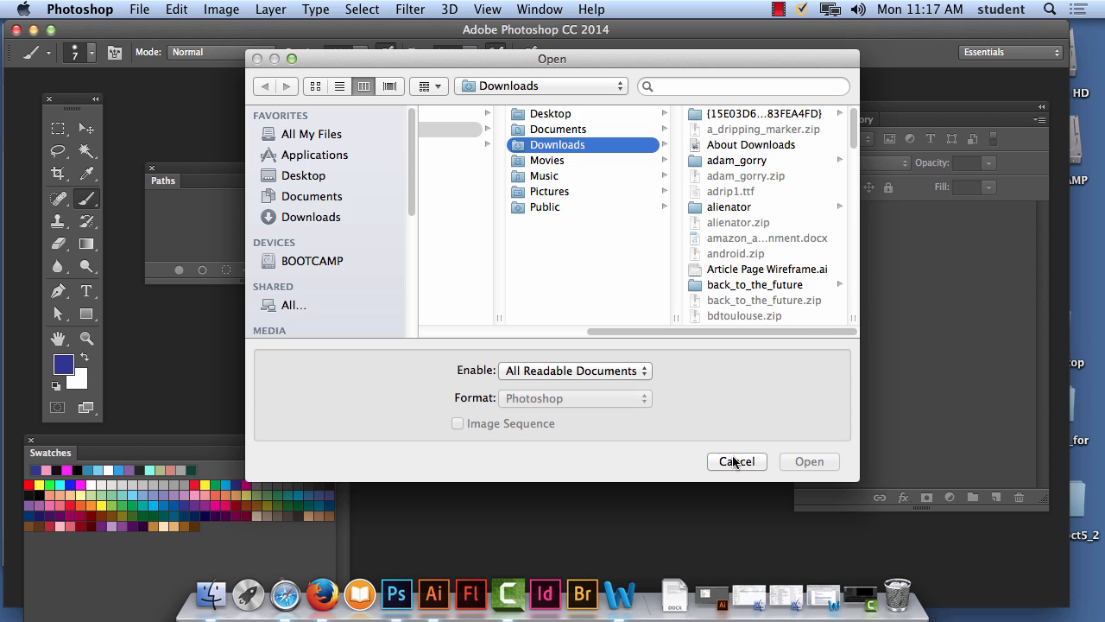
pyautogui.click(554, 116)
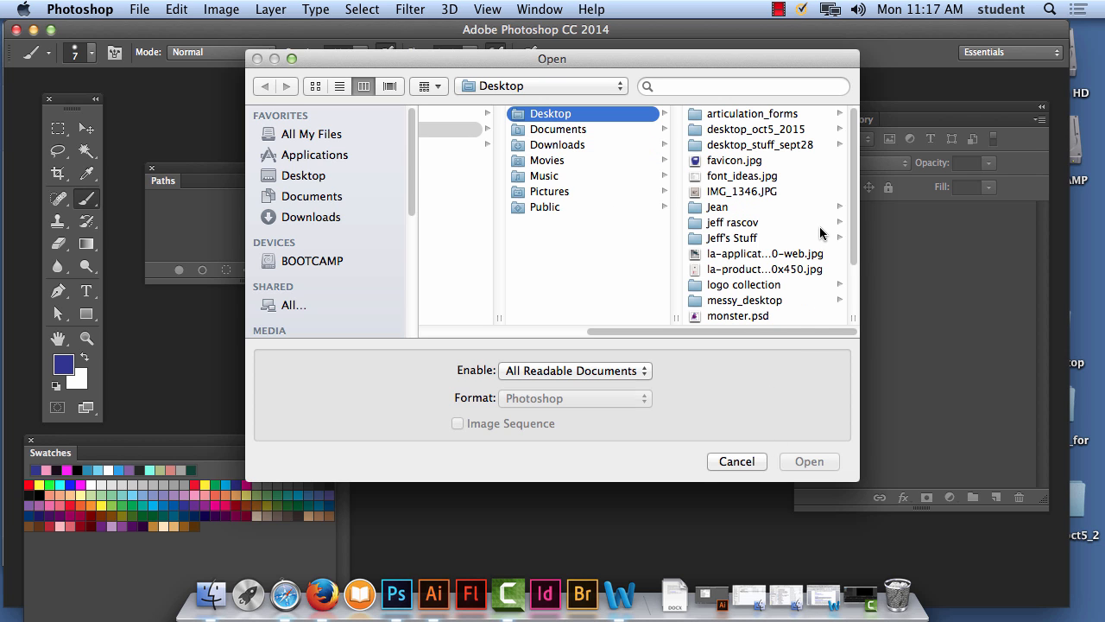
pyautogui.scroll(-2, 816, 226)
pyautogui.click(779, 222)
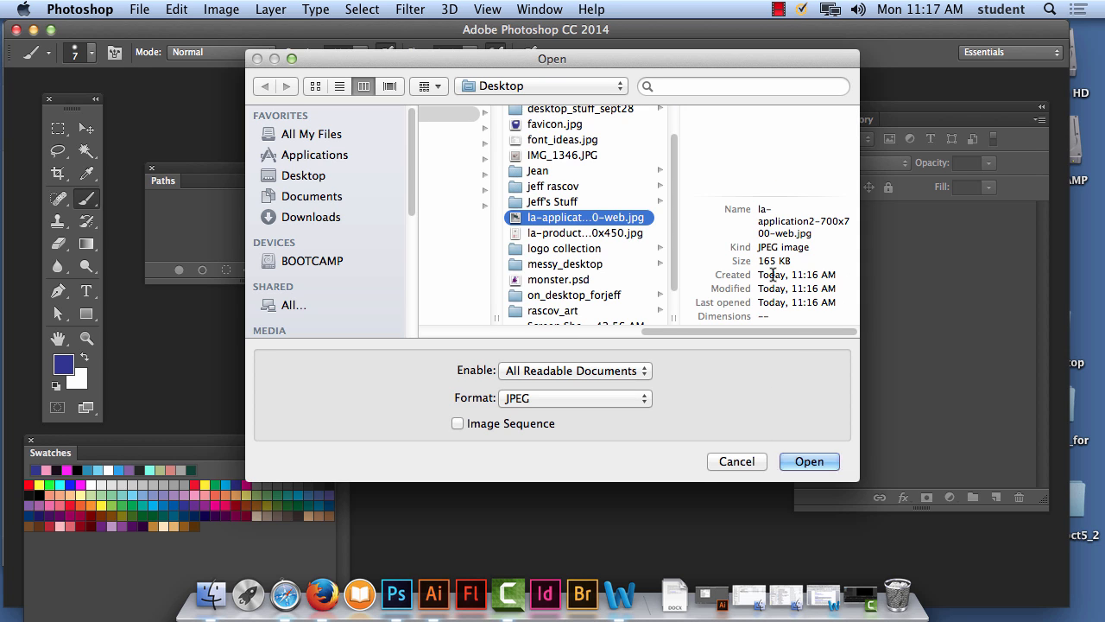
pyautogui.click(793, 459)
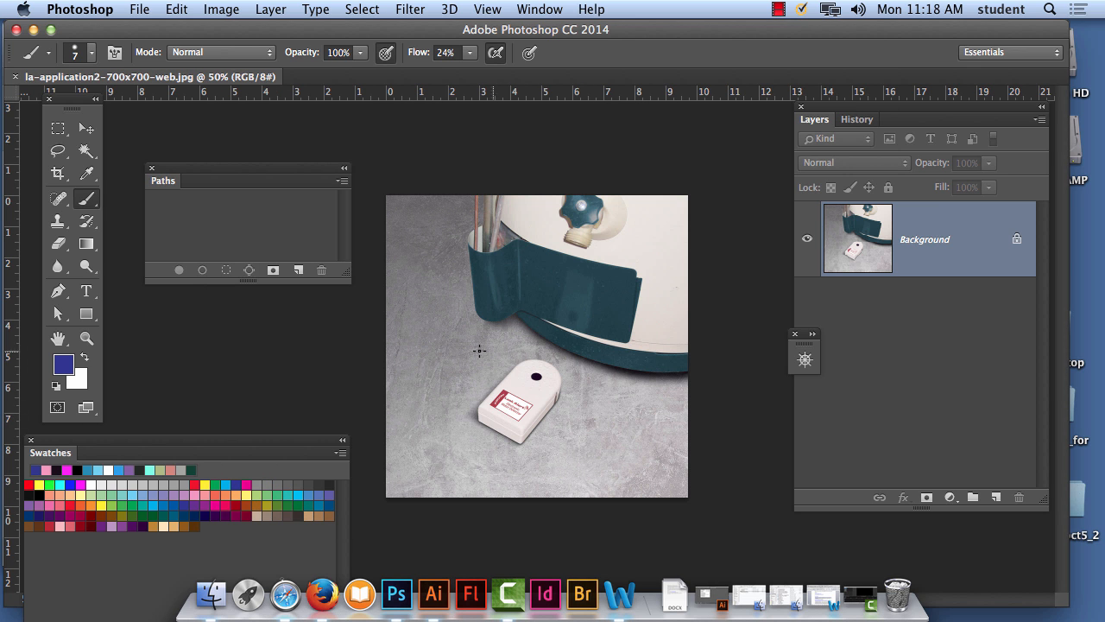
# Select the white leak detector by tracing its full outline with the Magnetic Lasso Tool.
pyautogui.press('super+equal')
pyautogui.press('super+equal')
pyautogui.press('super+equal')
pyautogui.press('super+equal')
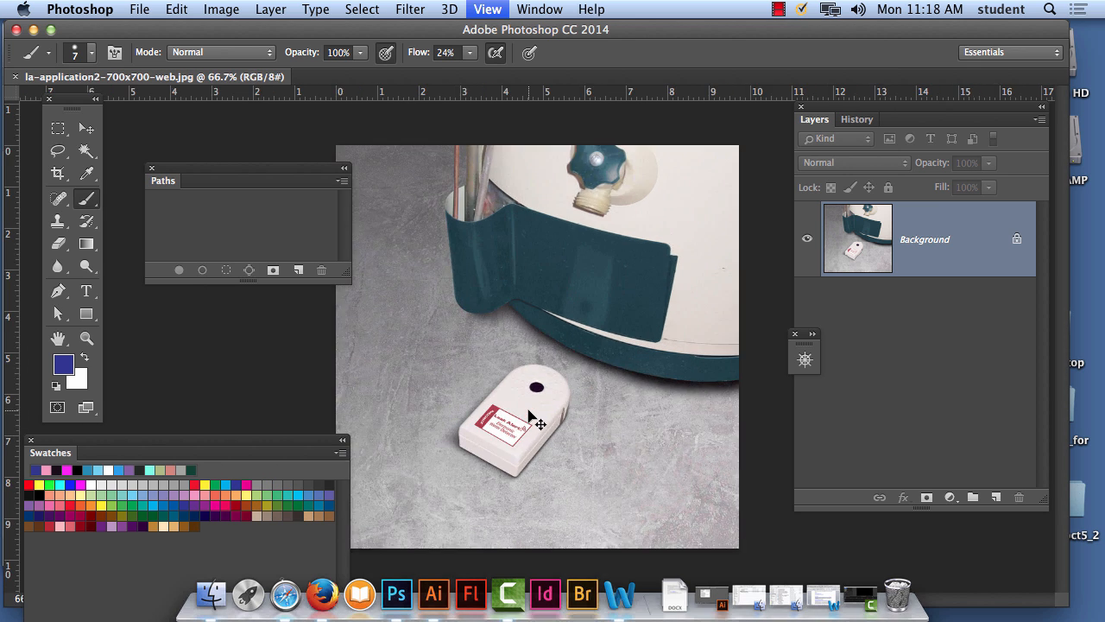
pyautogui.moveTo(558, 397); pyautogui.dragTo(624, 89)
pyautogui.press('super+minus')
pyautogui.press('super+minus')
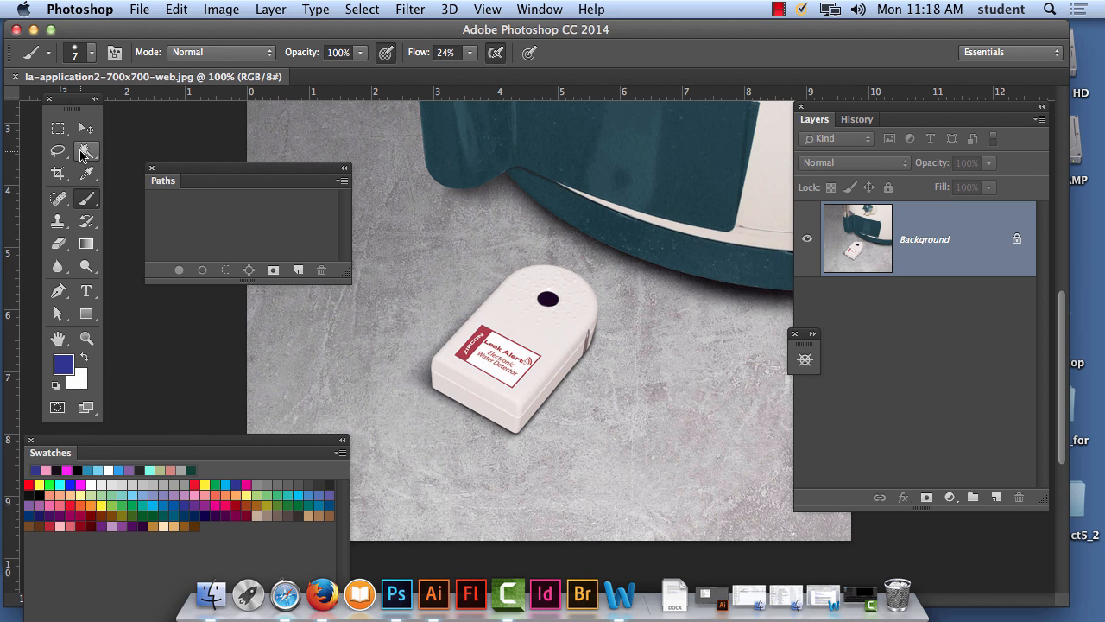
pyautogui.click(58, 150)
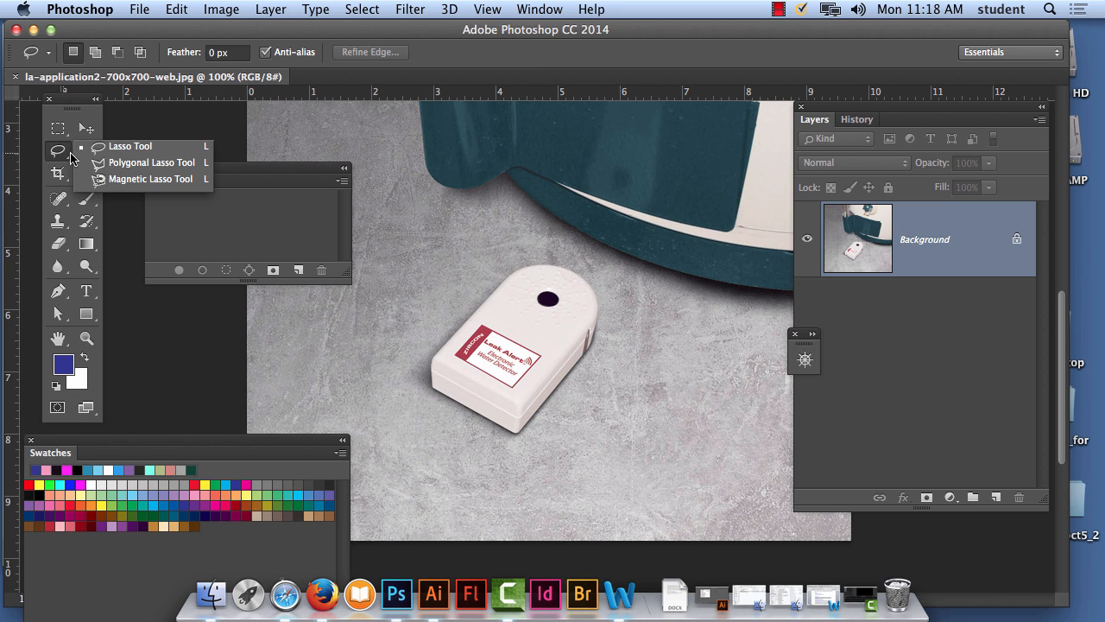
pyautogui.click(141, 182)
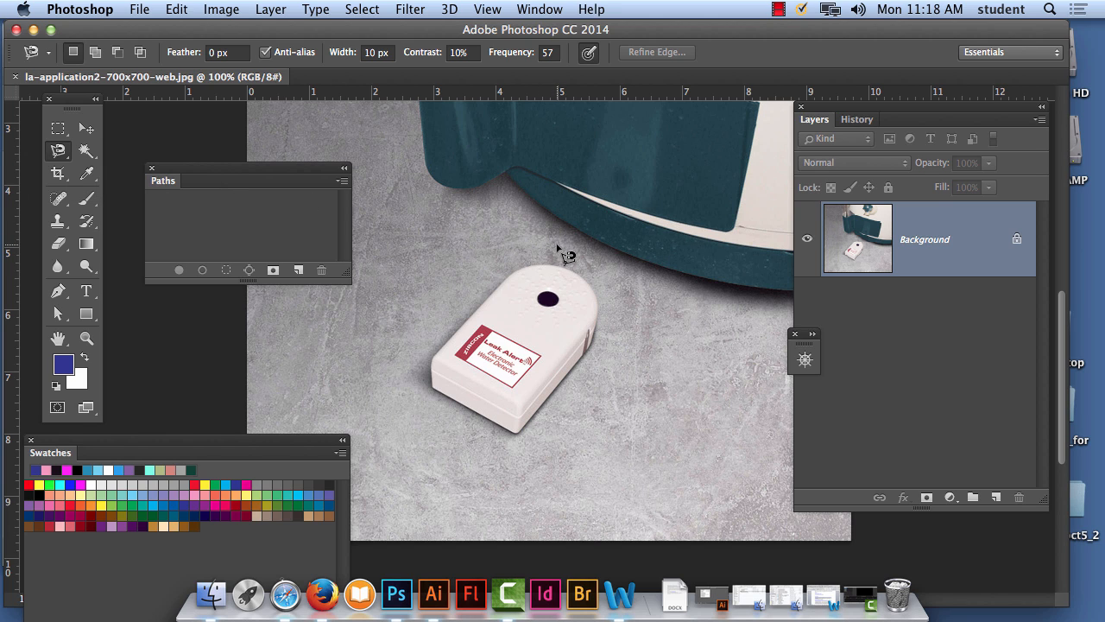
pyautogui.click(560, 250)
pyautogui.press('Escape')
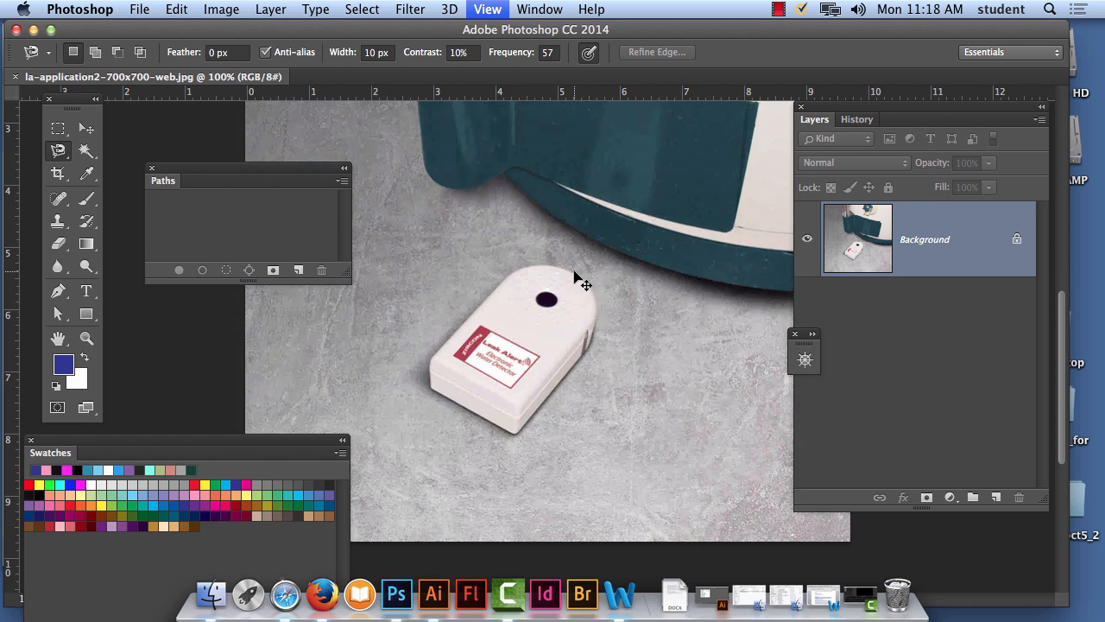
pyautogui.press('super+equal')
pyautogui.press('super+equal')
pyautogui.press('super+minus')
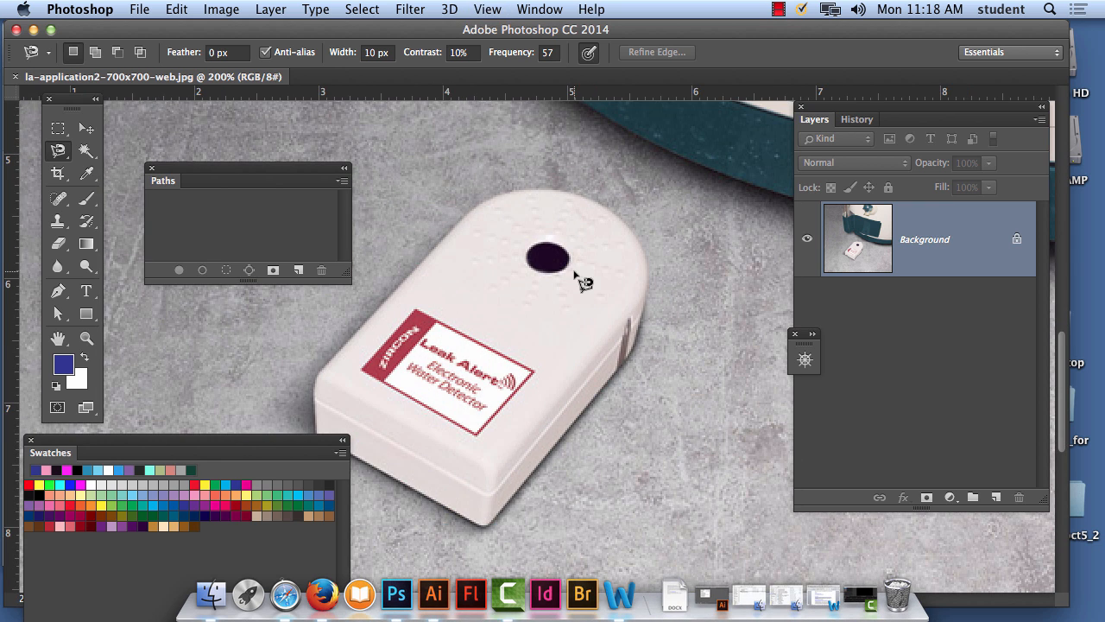
pyautogui.click(593, 201)
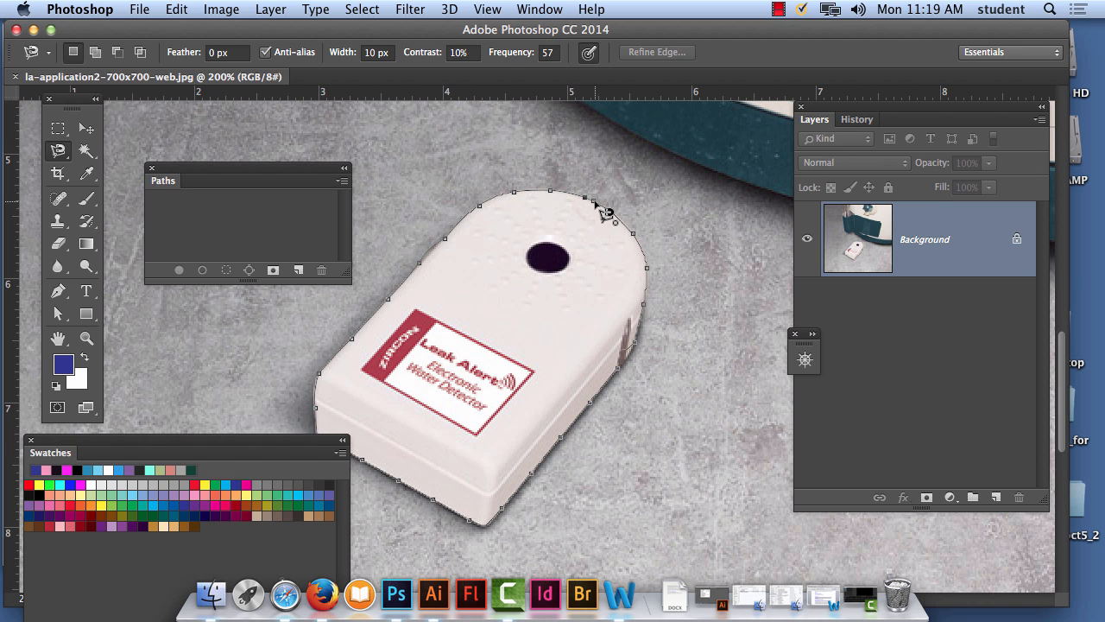
pyautogui.click(605, 212)
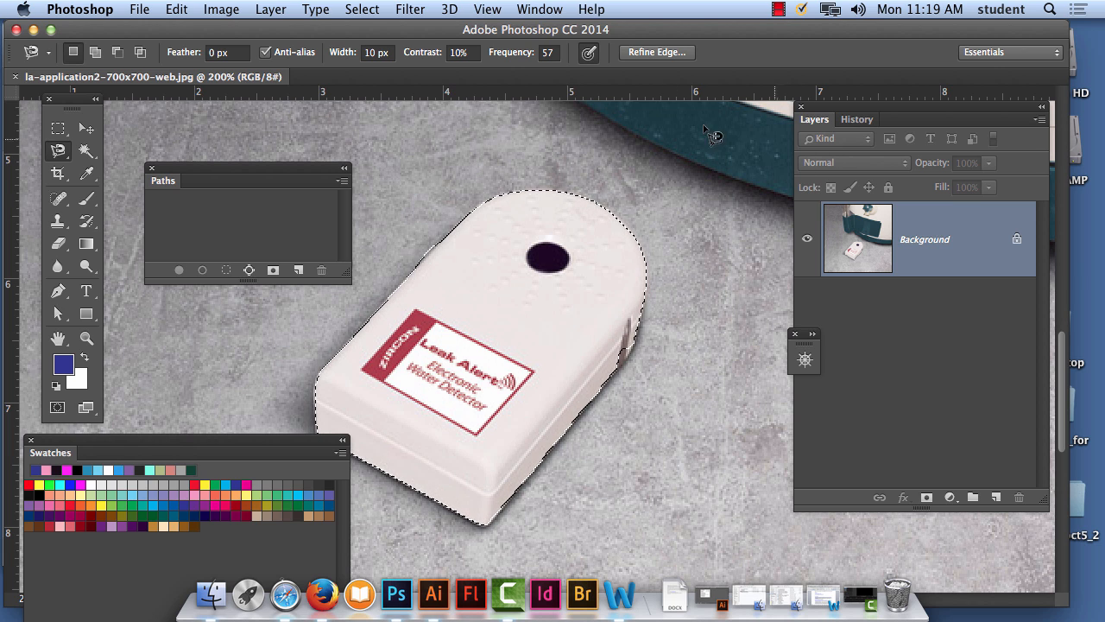
# Switch to the regular Lasso Tool and try its subtract and add modes on the leak detector selection.
pyautogui.click(58, 149)
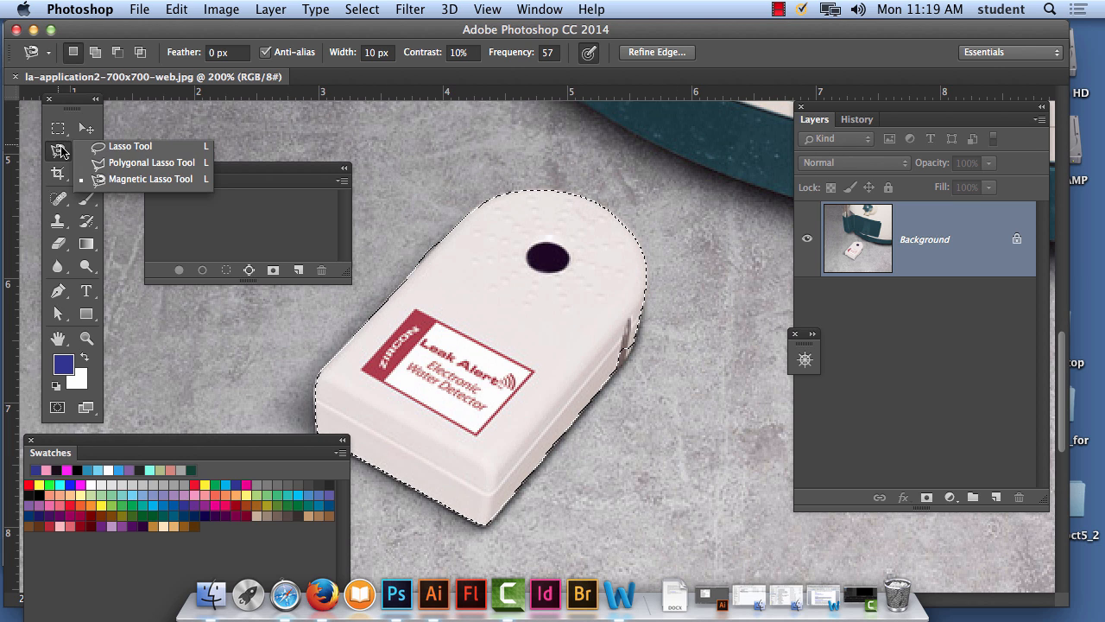
pyautogui.click(146, 147)
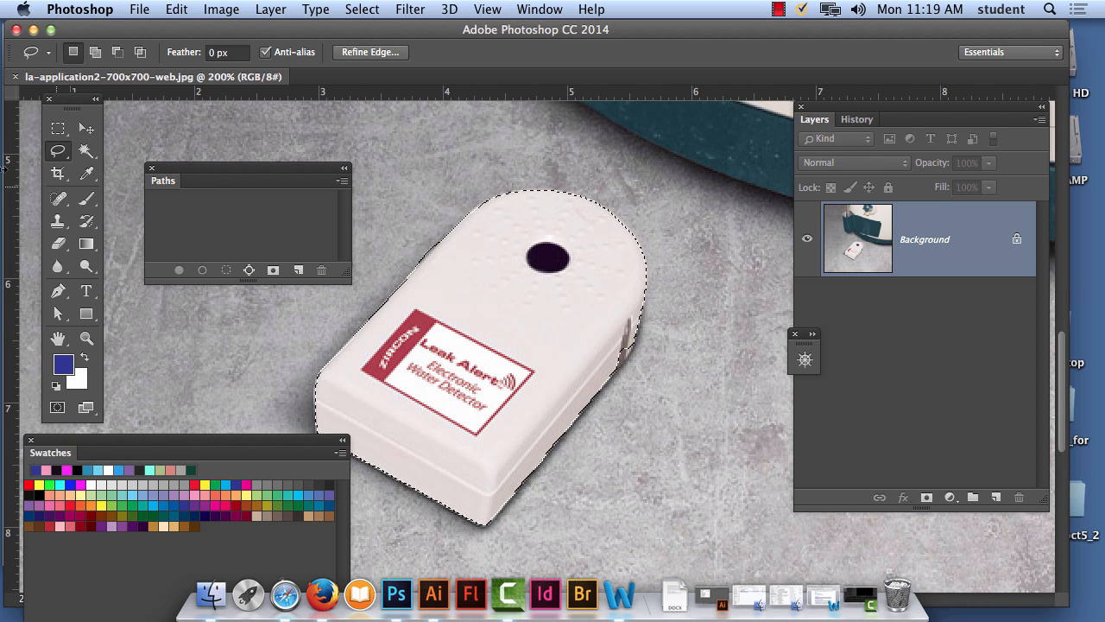
pyautogui.click(58, 150)
pyautogui.click(109, 149)
pyautogui.press('alt')
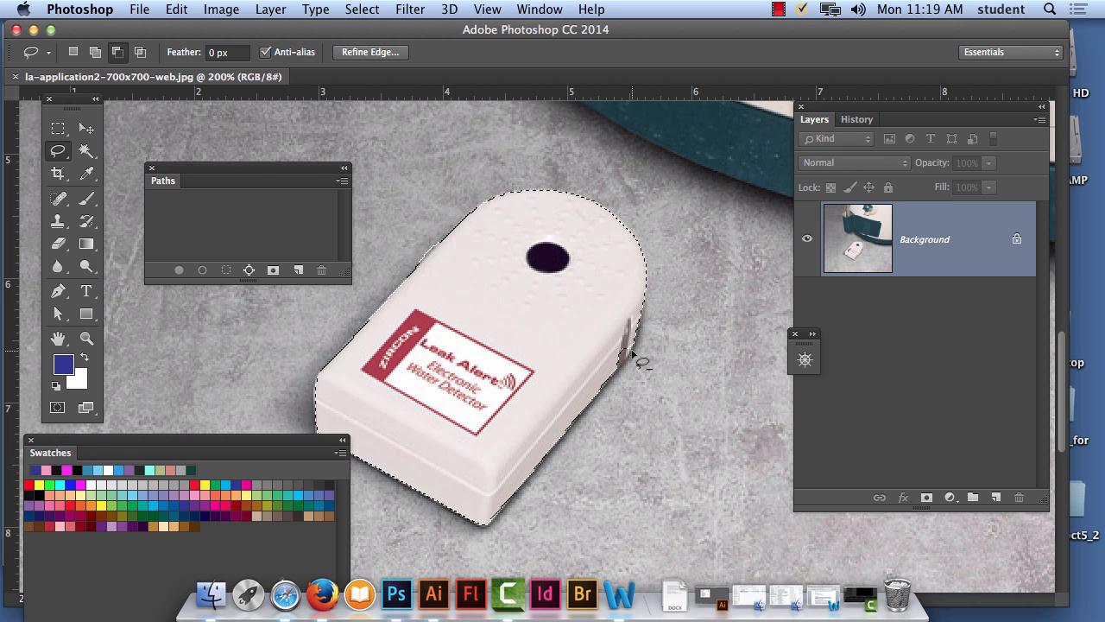
pyautogui.press('shift')
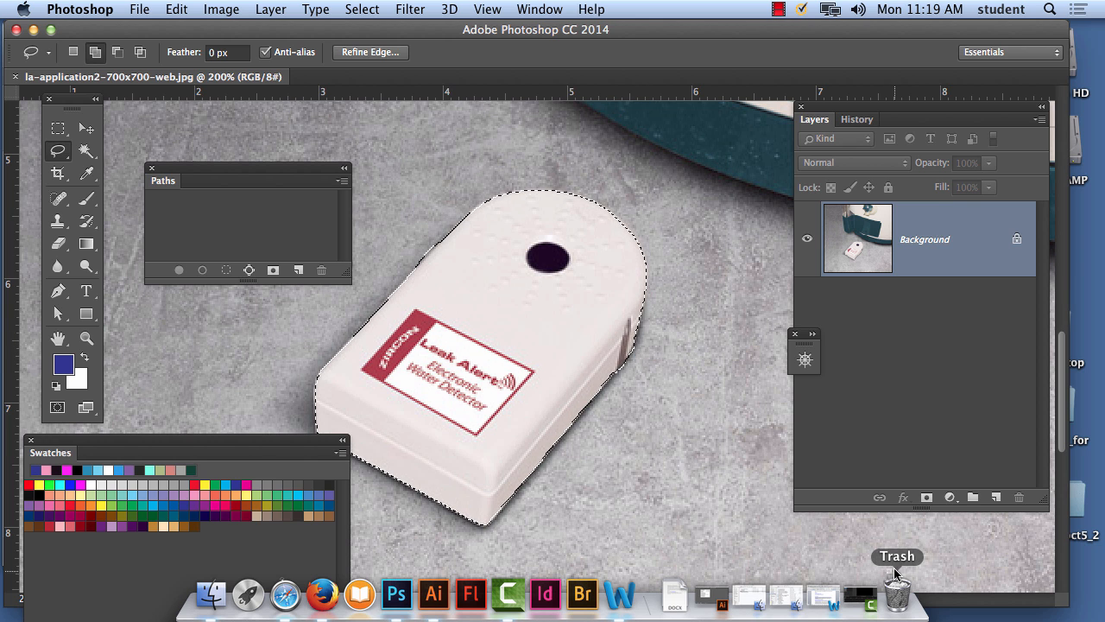
pyautogui.moveTo(473, 354); pyautogui.dragTo(525, 397)
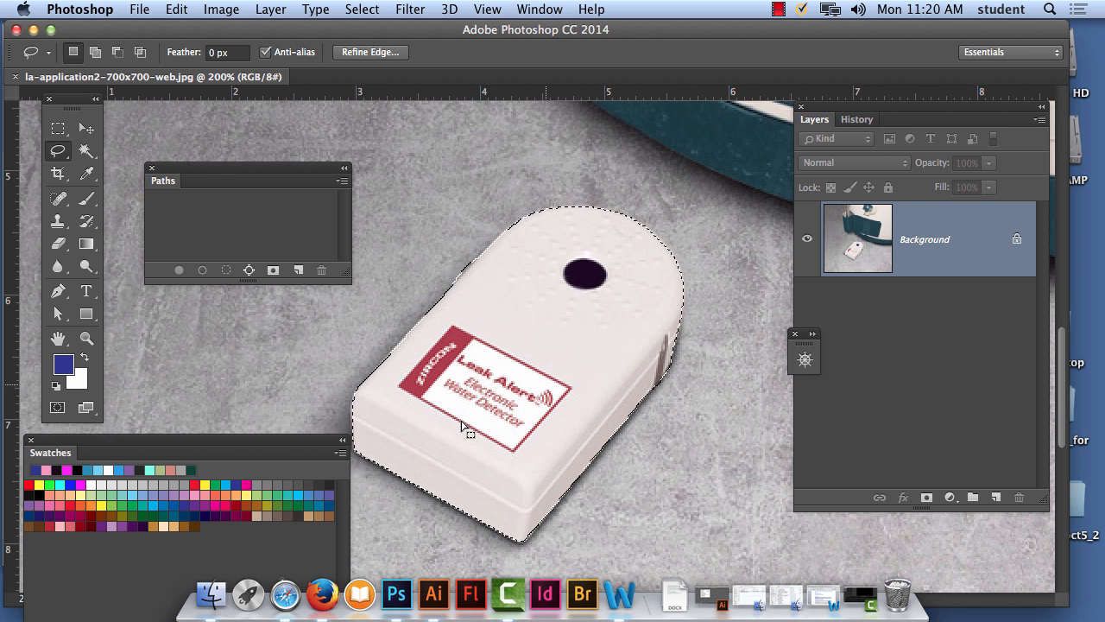
# Switch to Illustrator and create a new document 300 px wide and 250 px high.
pyautogui.click(434, 594)
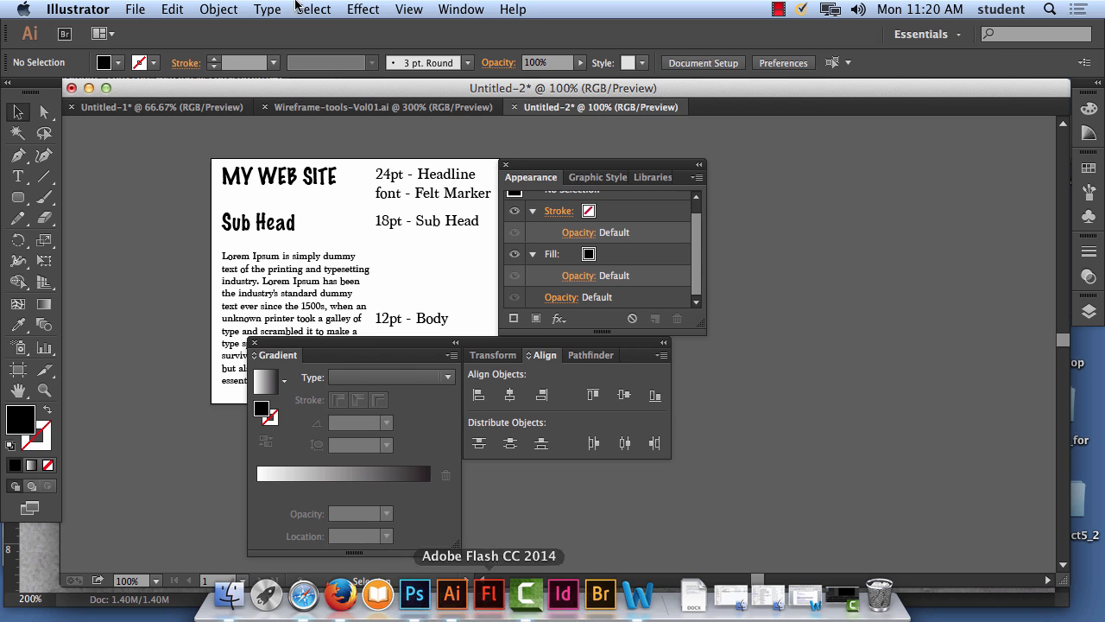
pyautogui.click(133, 9)
pyautogui.click(147, 31)
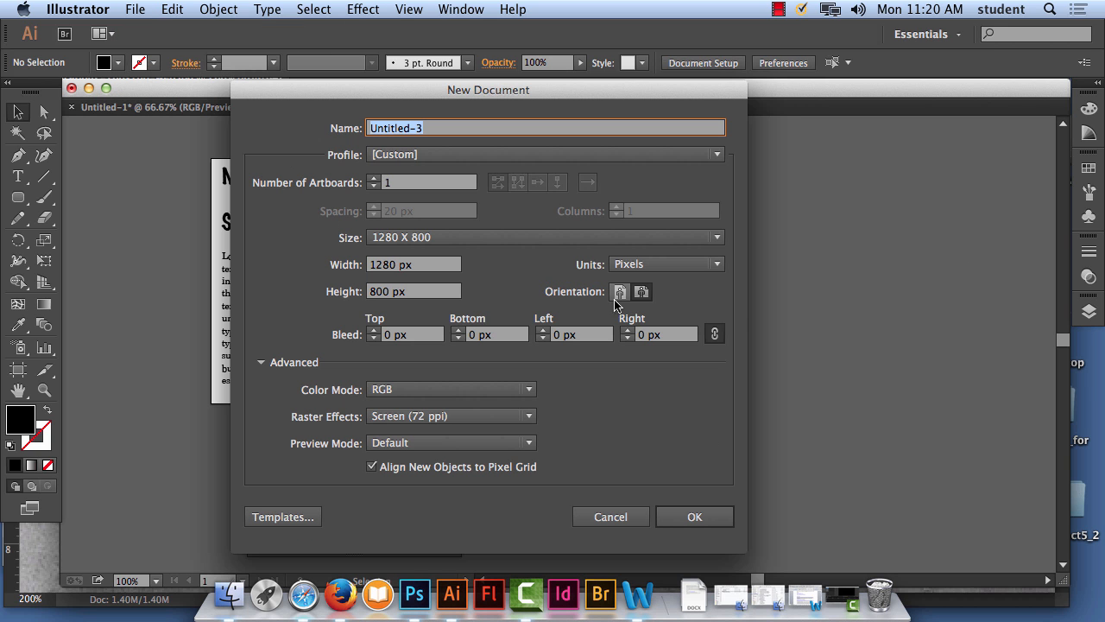
pyautogui.click(450, 242)
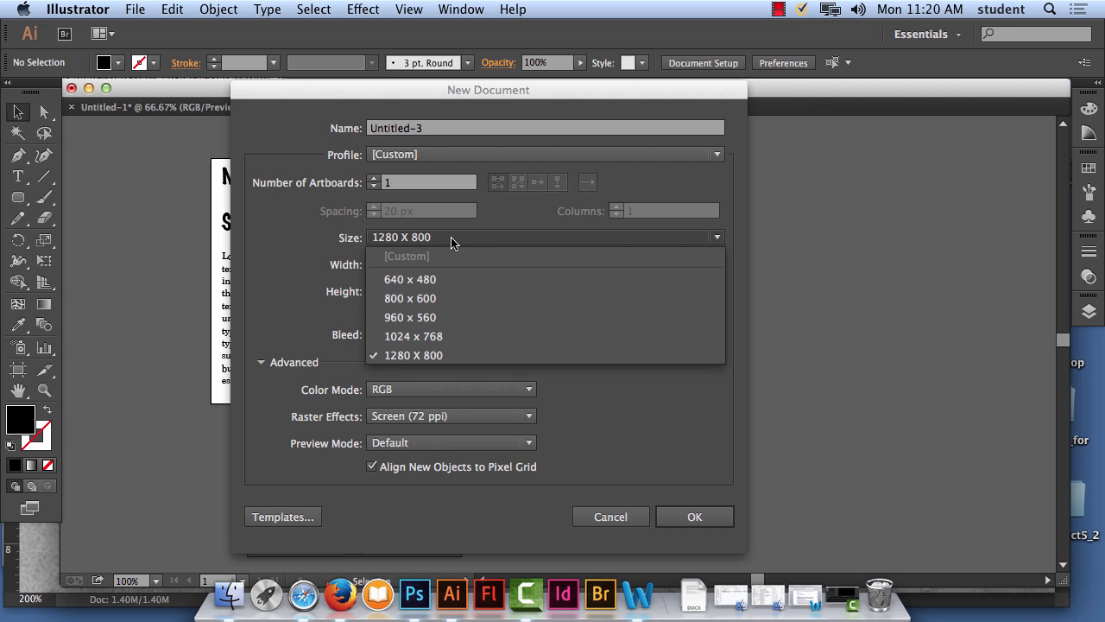
pyautogui.click(442, 232)
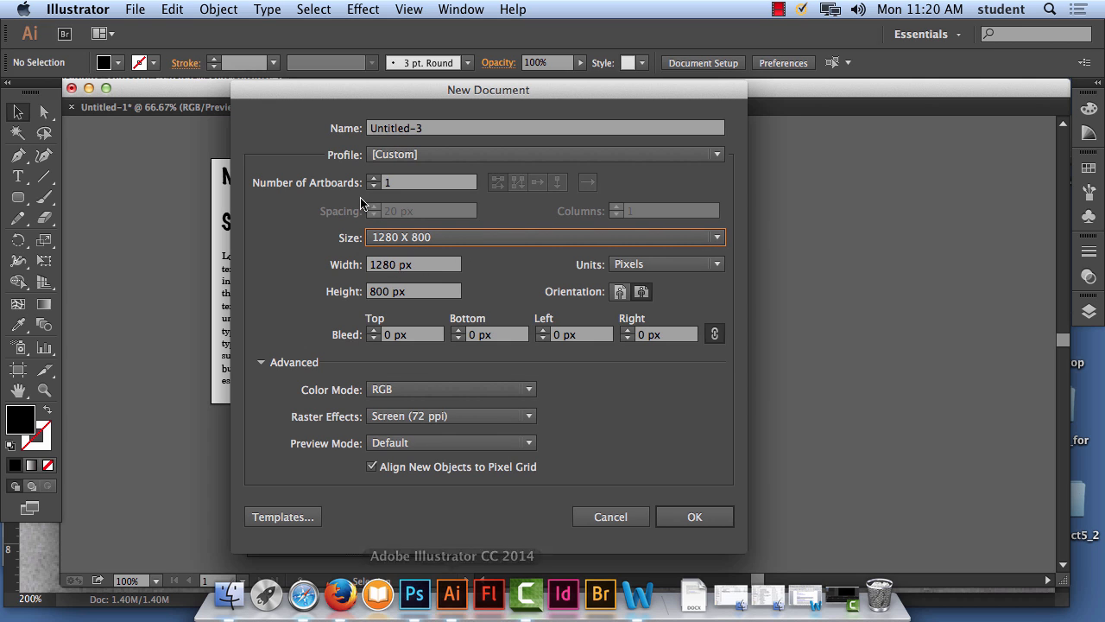
pyautogui.doubleClick(394, 265)
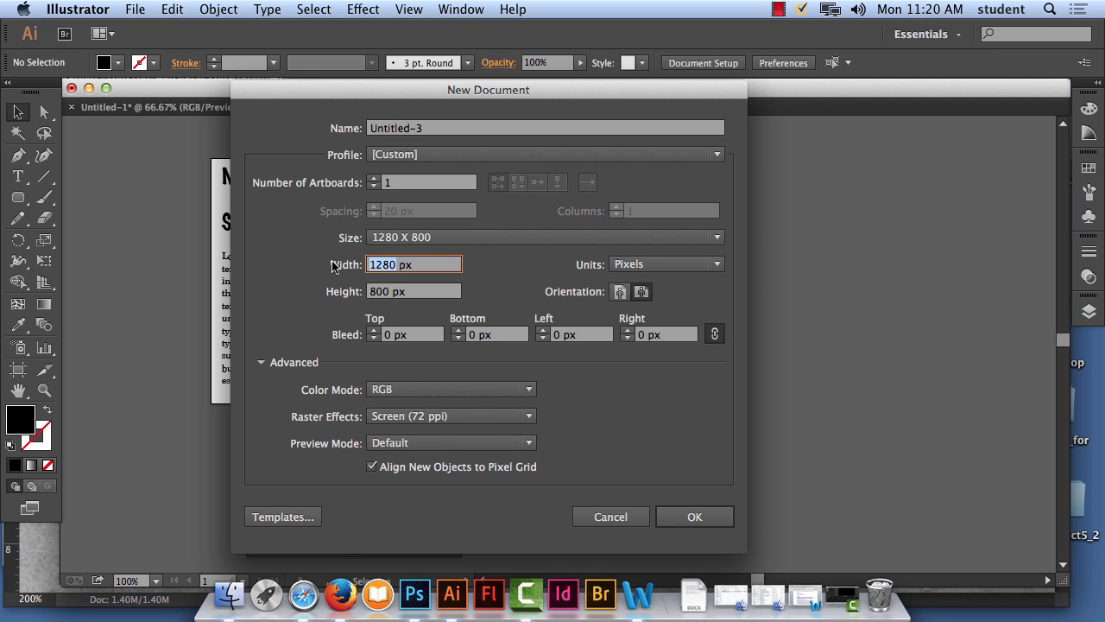
pyautogui.write('300')
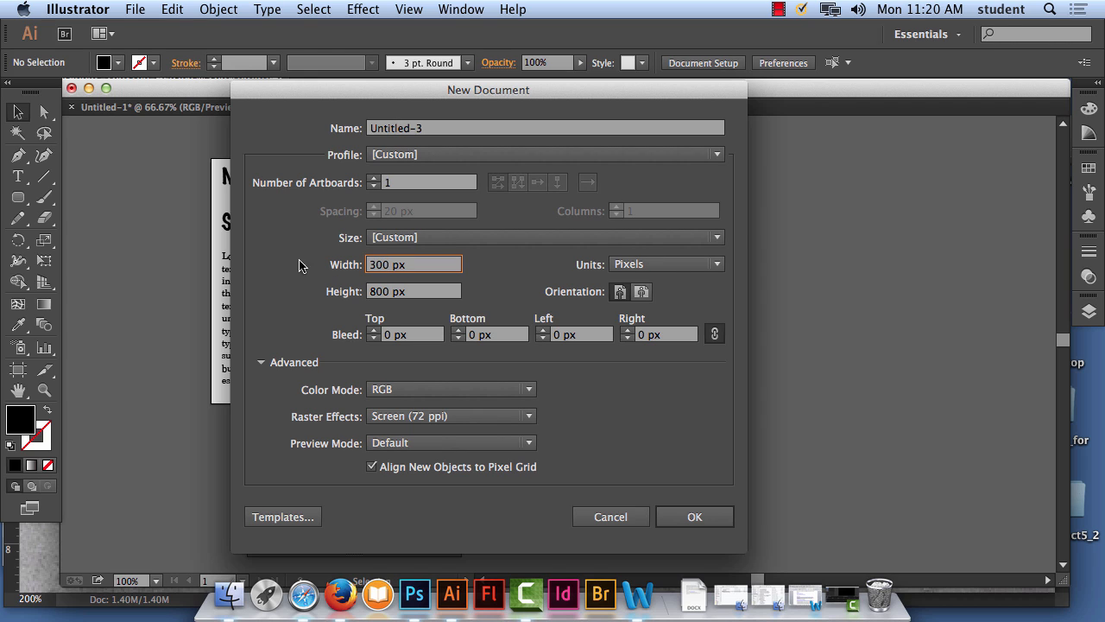
pyautogui.doubleClick(389, 293)
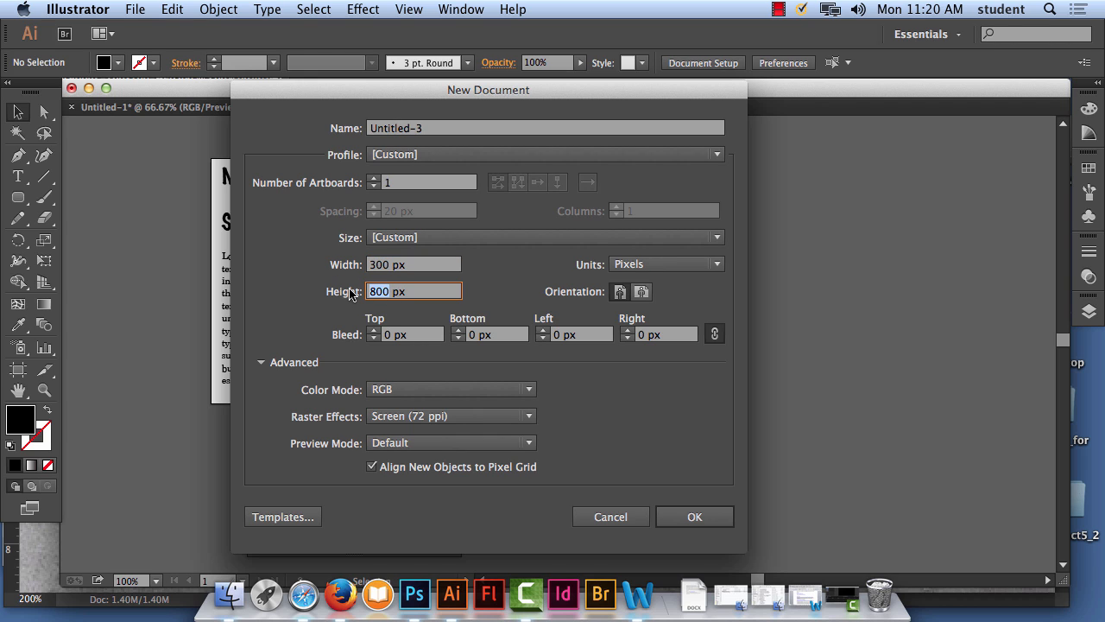
pyautogui.write('250')
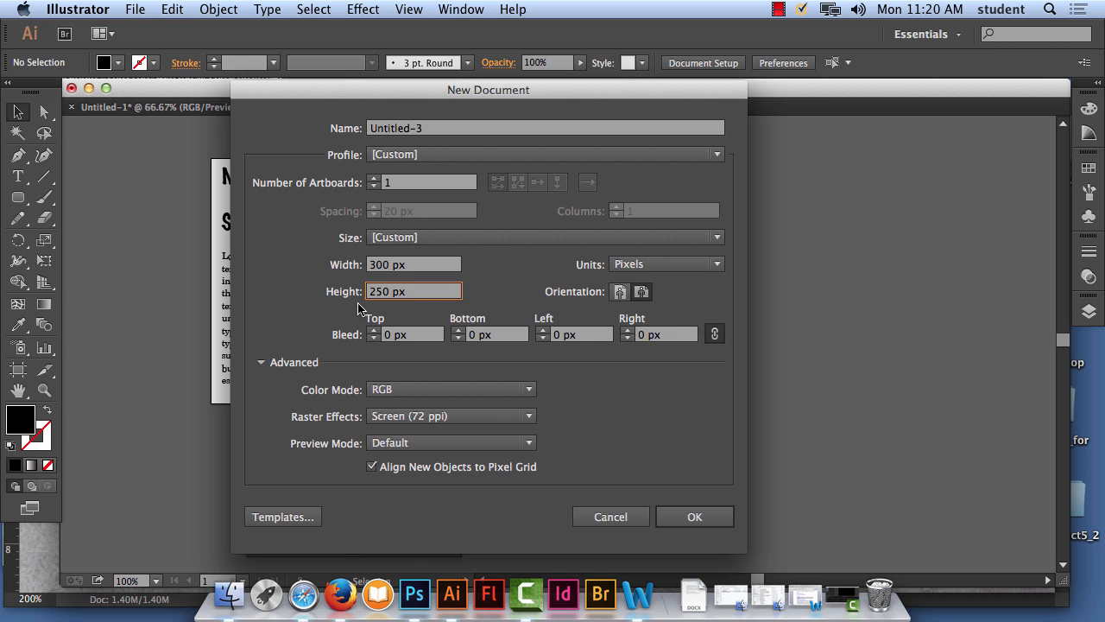
pyautogui.click(692, 517)
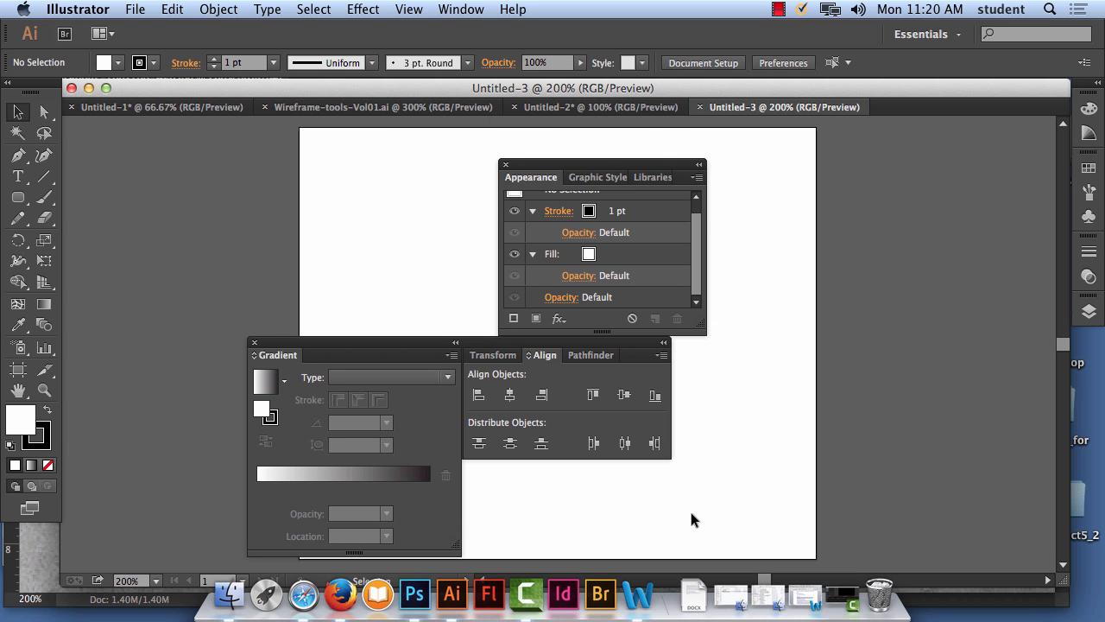
# Paste the copied leak detector cutout onto the artboard and move the floating panels clear of it.
pyautogui.press('super+v')
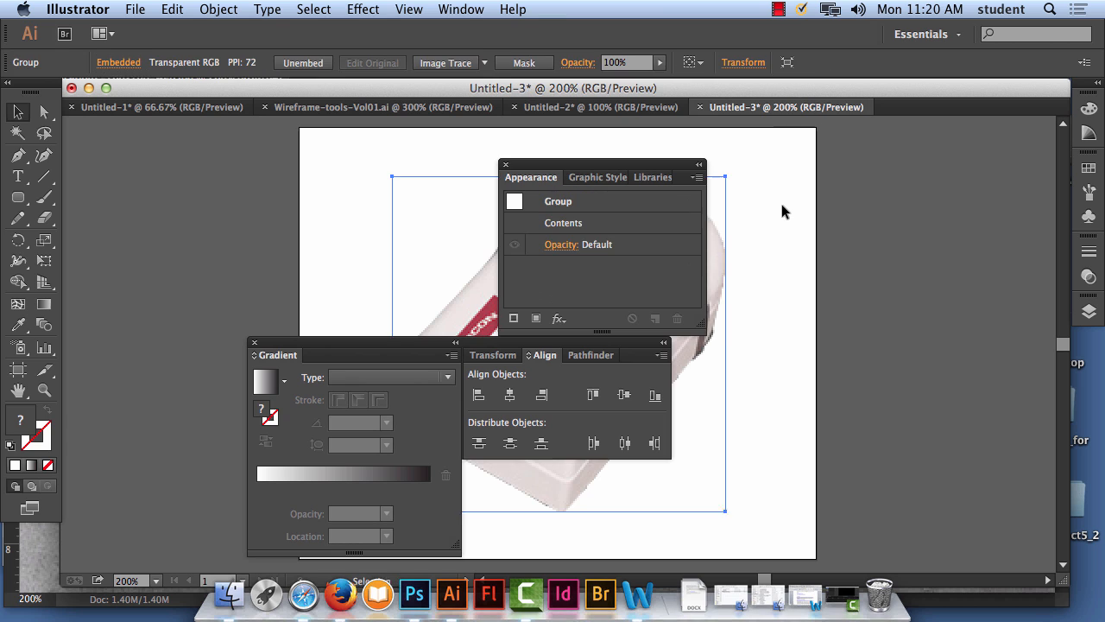
pyautogui.moveTo(585, 158); pyautogui.dragTo(937, 178)
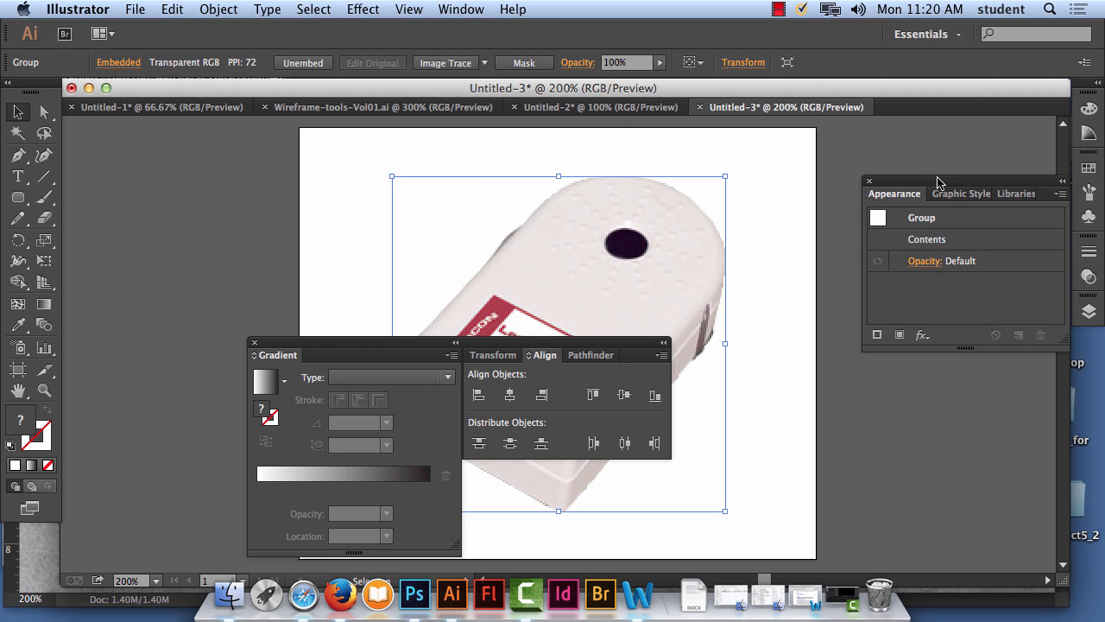
pyautogui.moveTo(545, 342); pyautogui.dragTo(1071, 359)
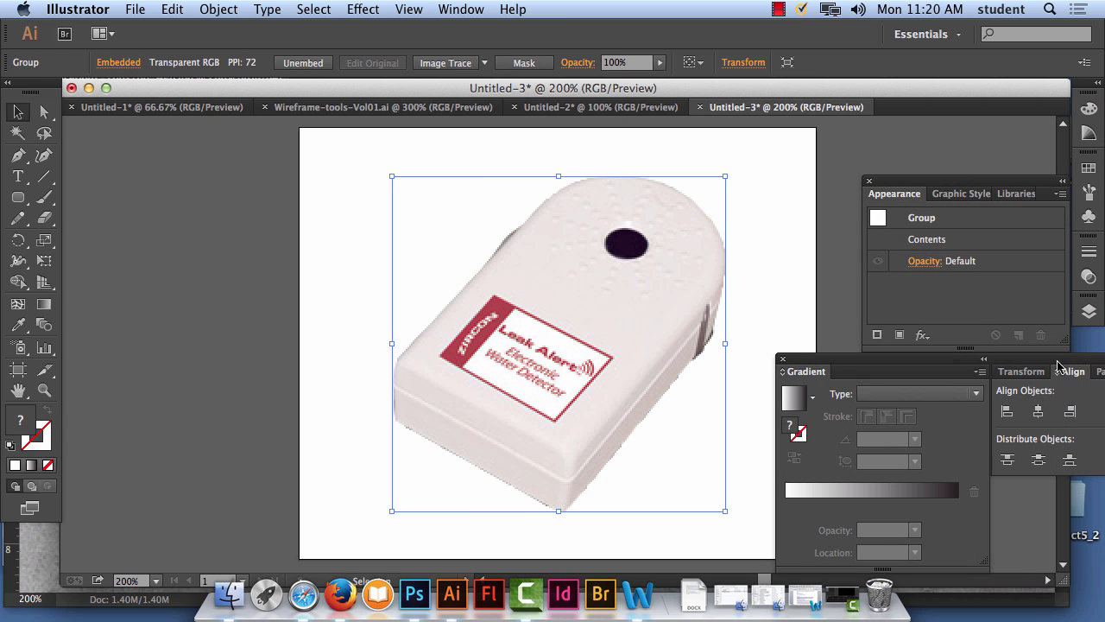
pyautogui.moveTo(838, 370); pyautogui.dragTo(941, 394)
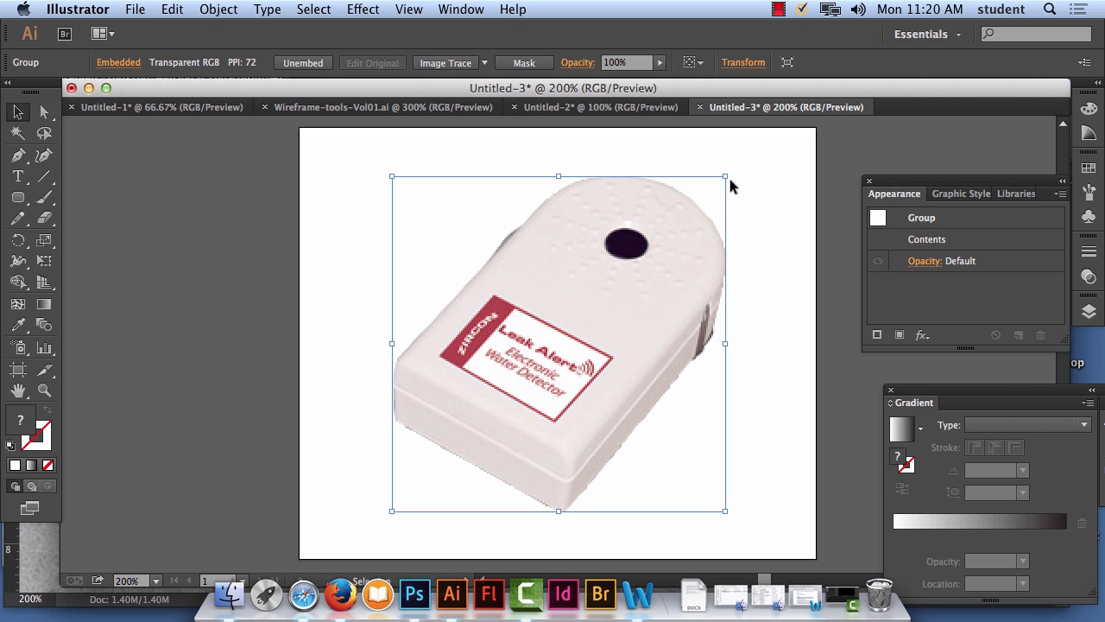
# Scale the leak detector down to a little over half its size and place it in the artboard's lower middle.
pyautogui.moveTo(725, 177); pyautogui.dragTo(579, 322)
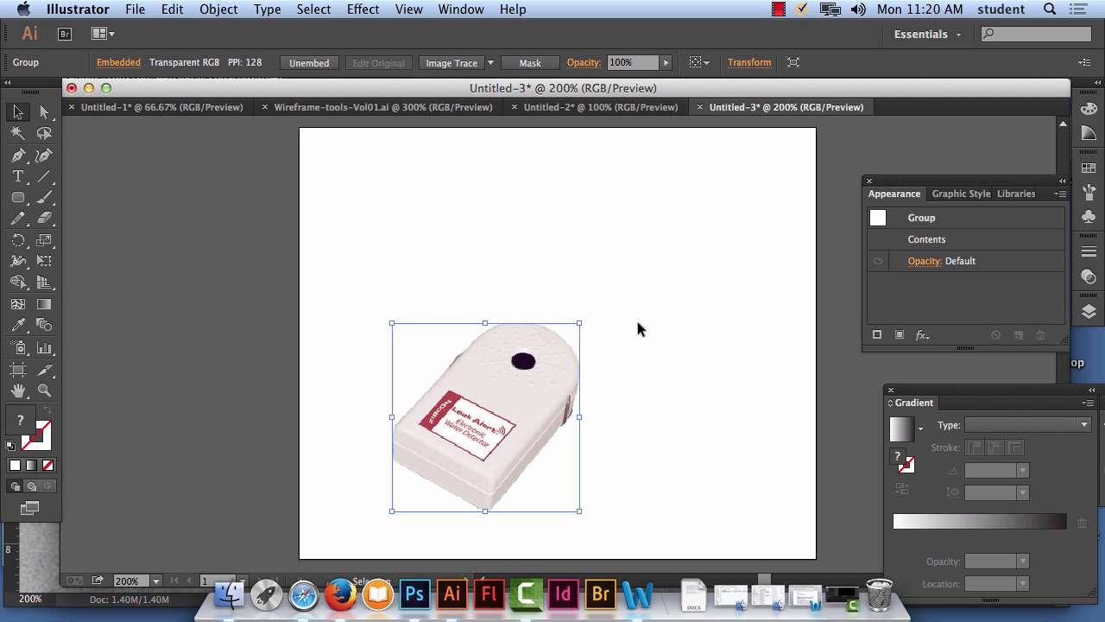
pyautogui.moveTo(521, 423); pyautogui.dragTo(685, 399)
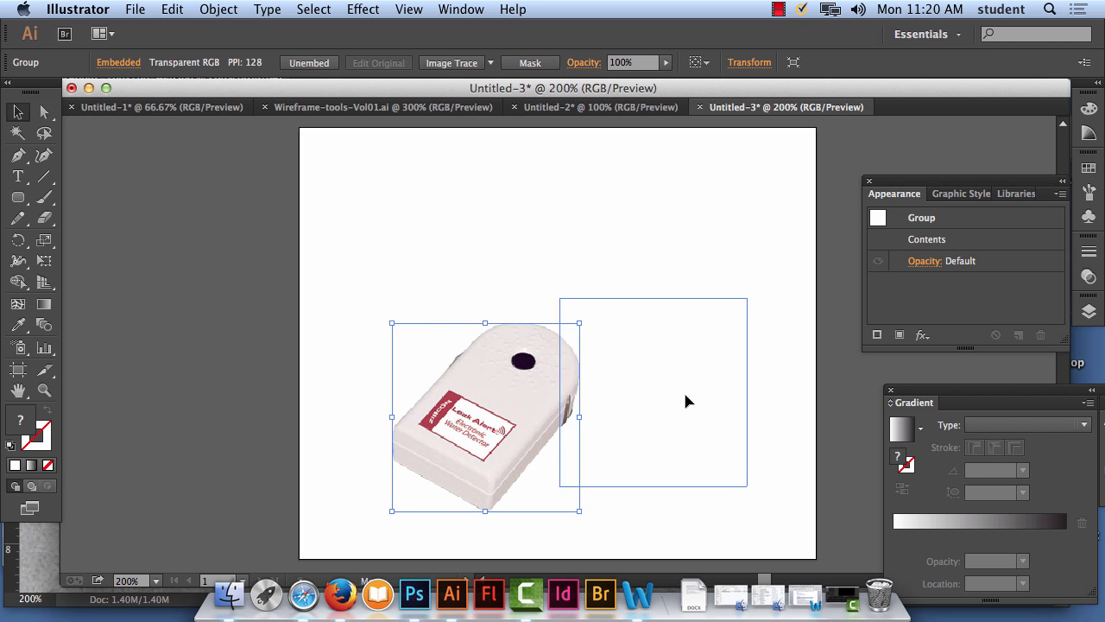
pyautogui.click(686, 237)
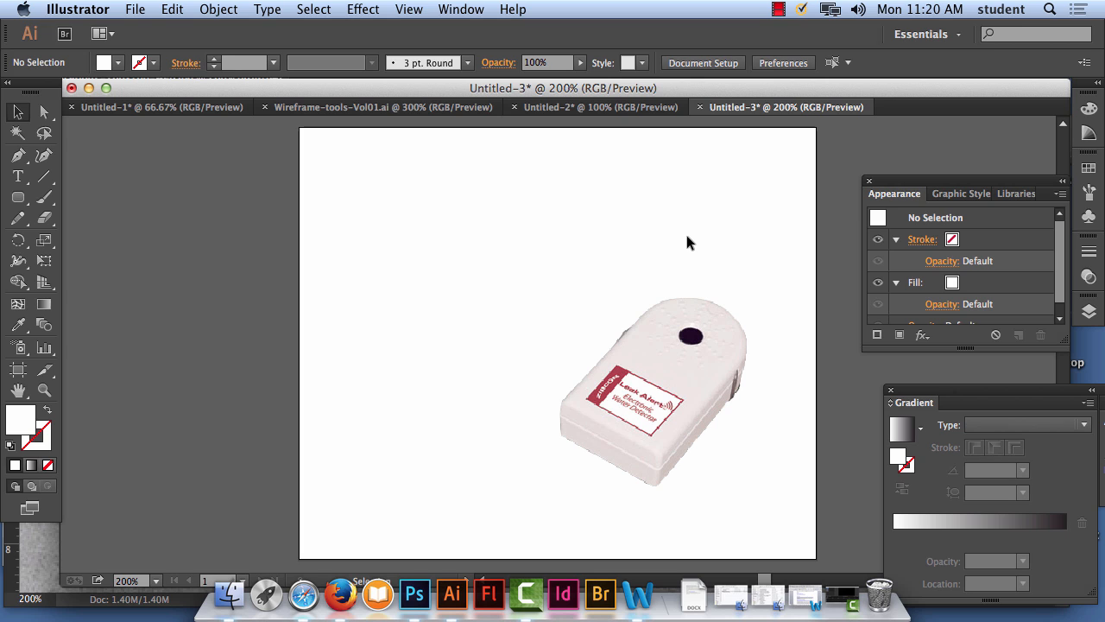
pyautogui.moveTo(663, 357); pyautogui.dragTo(580, 357)
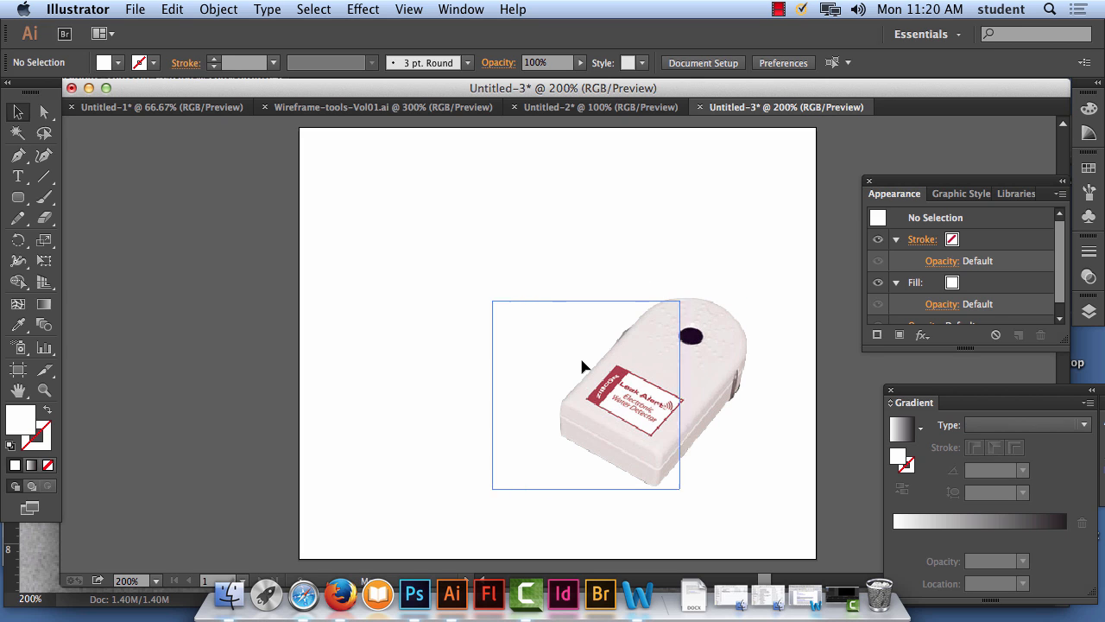
pyautogui.click(662, 245)
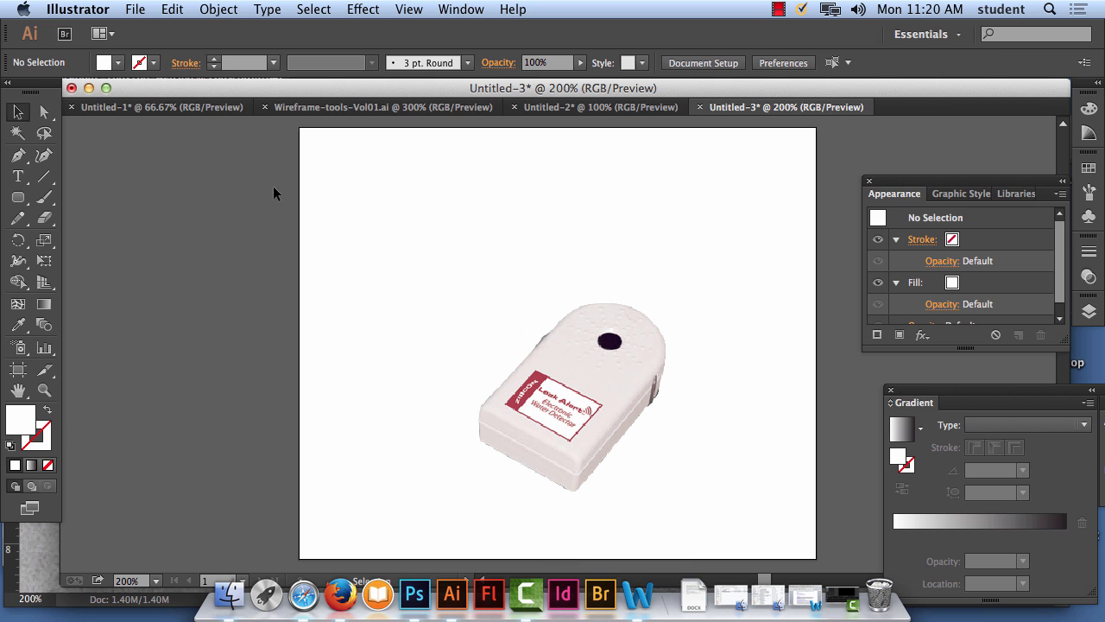
# Place the image la-product1-300x450.jpg at a reduced size in the artboard's upper-left area.
pyautogui.click(135, 10)
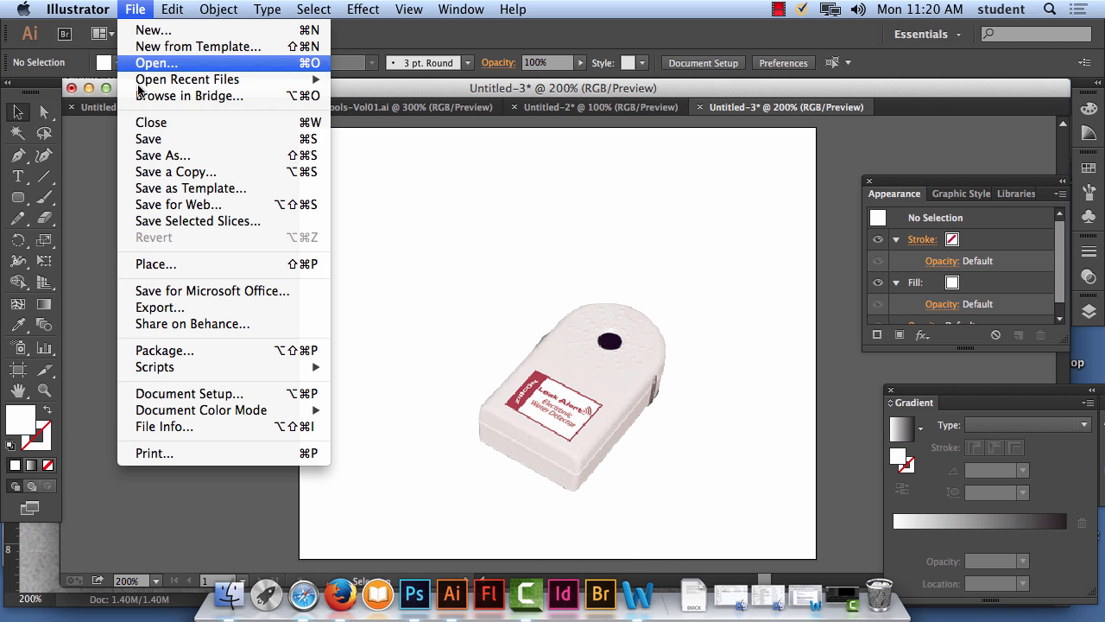
pyautogui.click(192, 274)
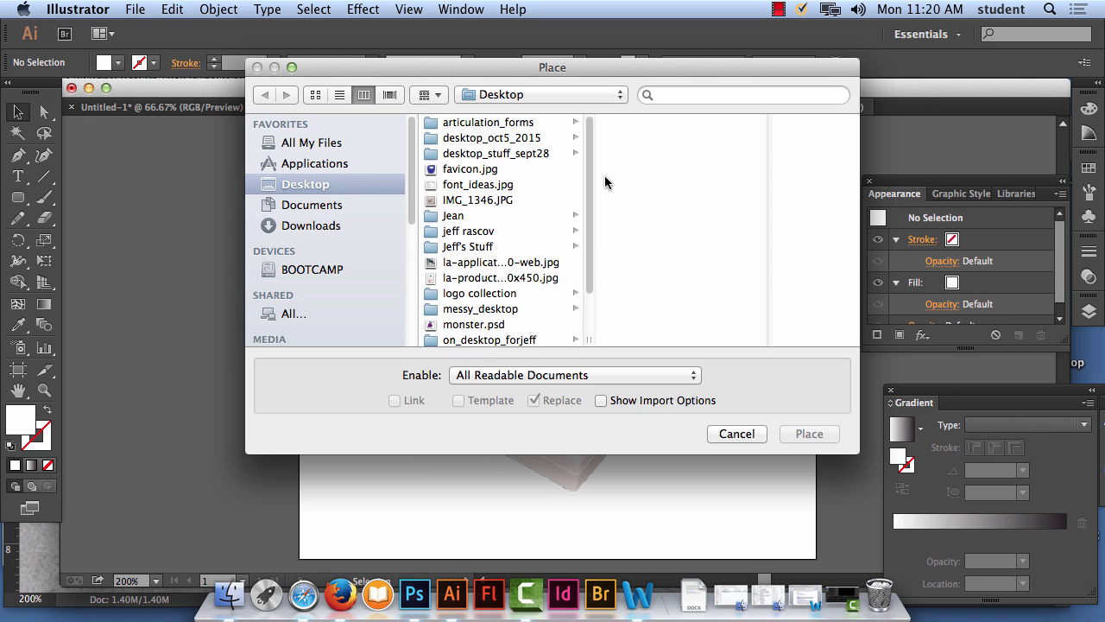
pyautogui.scroll(-3, 593, 199)
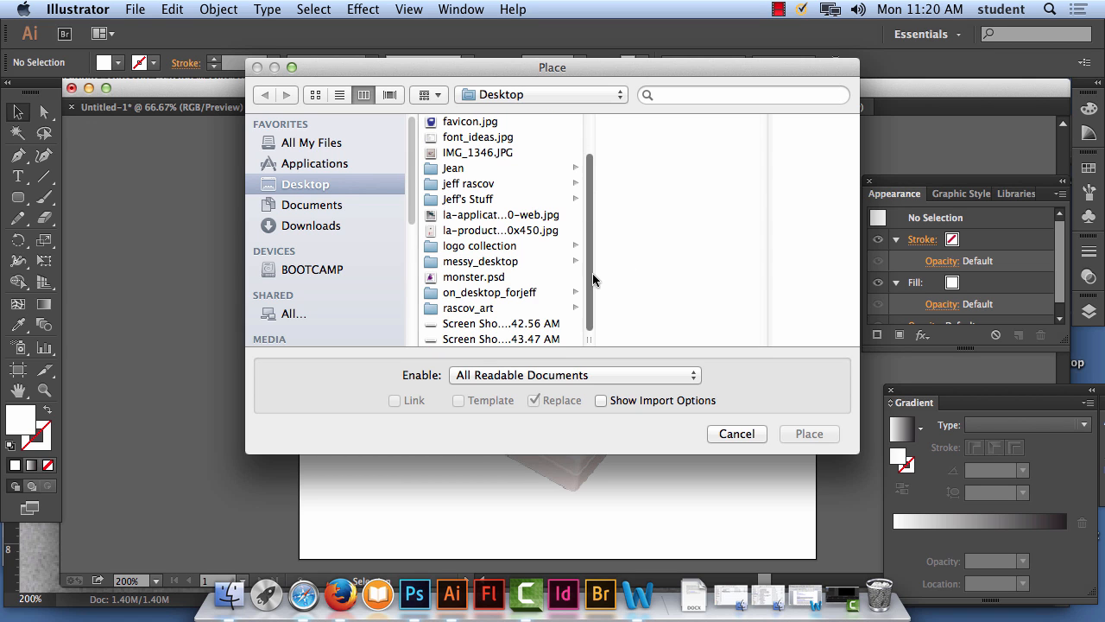
pyautogui.click(484, 231)
pyautogui.click(810, 433)
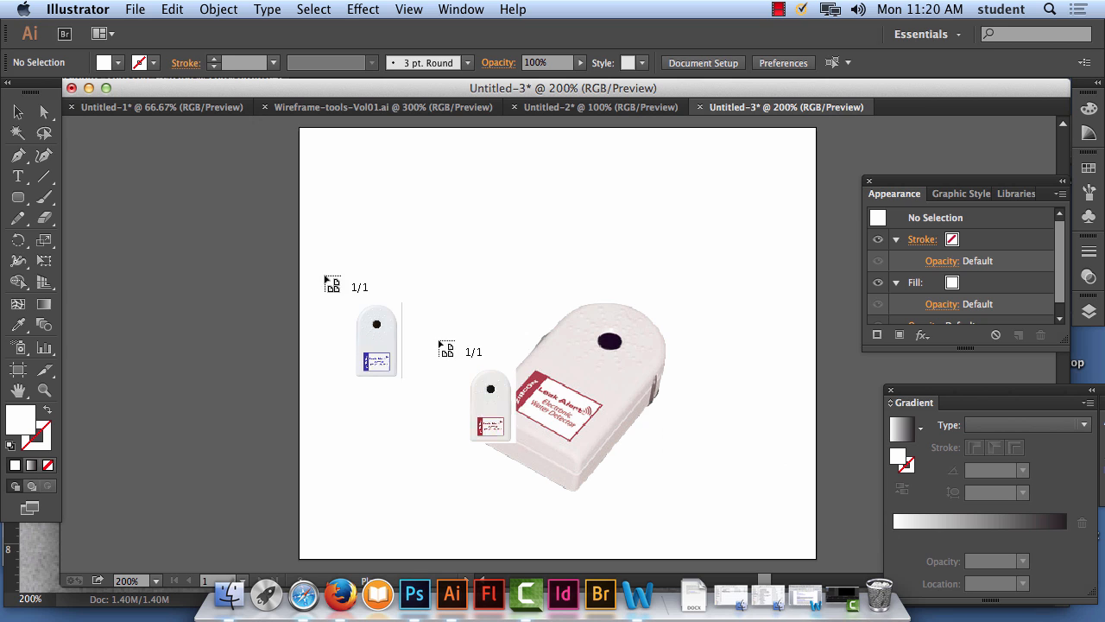
pyautogui.moveTo(314, 144); pyautogui.dragTo(433, 319)
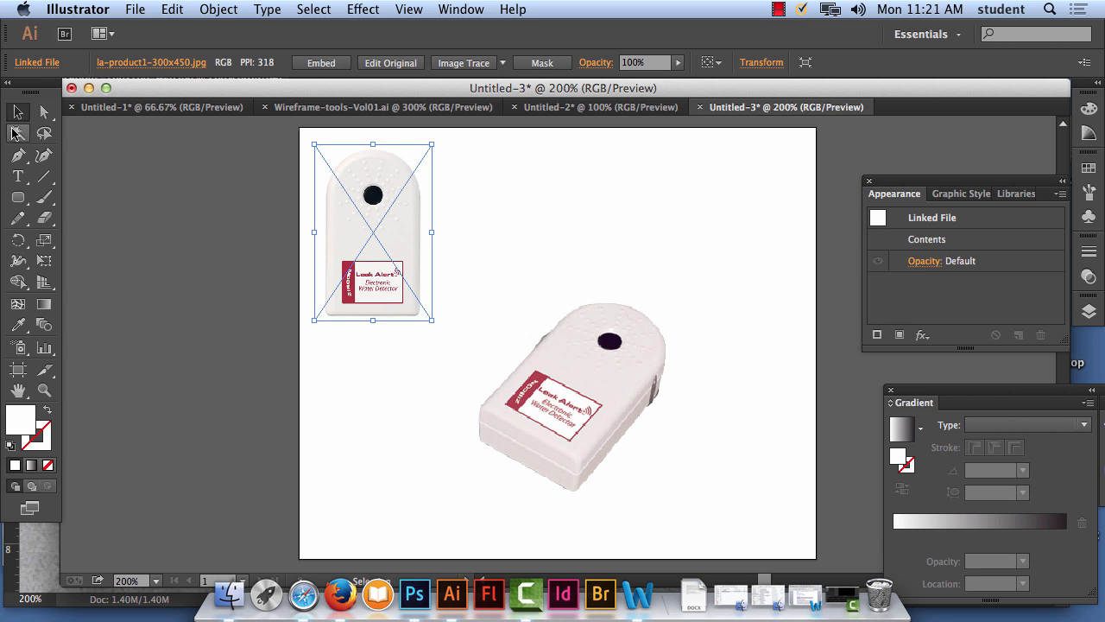
# Move the placed front-view product image down to the artboard's lower left, beside the angled leak detector.
pyautogui.click(222, 233)
pyautogui.moveTo(377, 283); pyautogui.dragTo(386, 429)
pyautogui.click(514, 234)
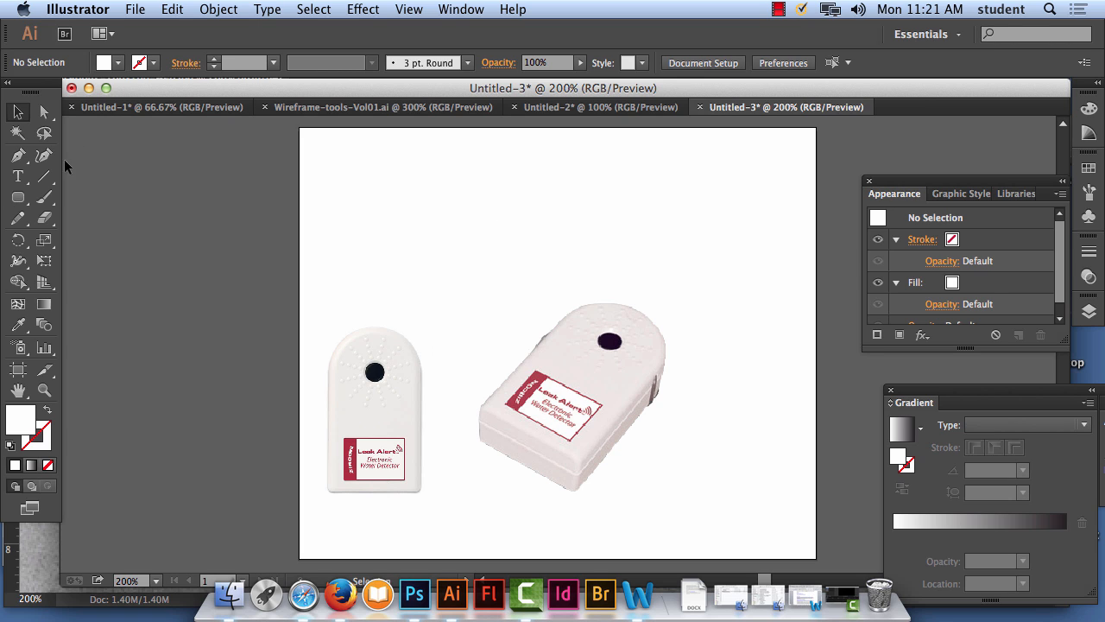
# Add the title text "Leak Alert" at the artboard's upper left and scale it up to about 30.5 pt.
pyautogui.click(18, 177)
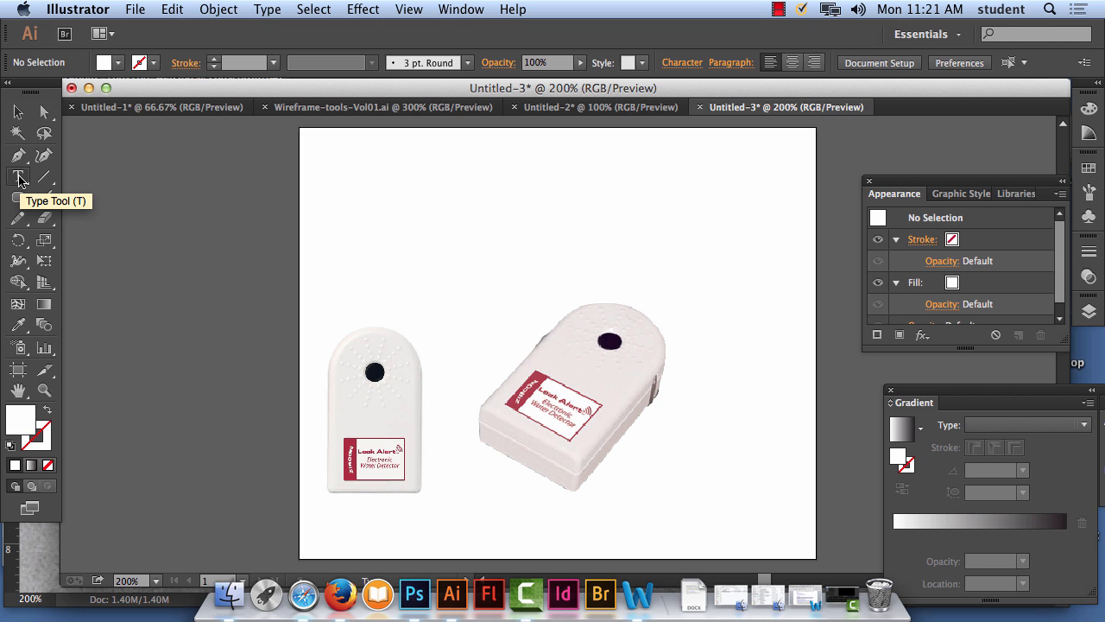
pyautogui.click(345, 157)
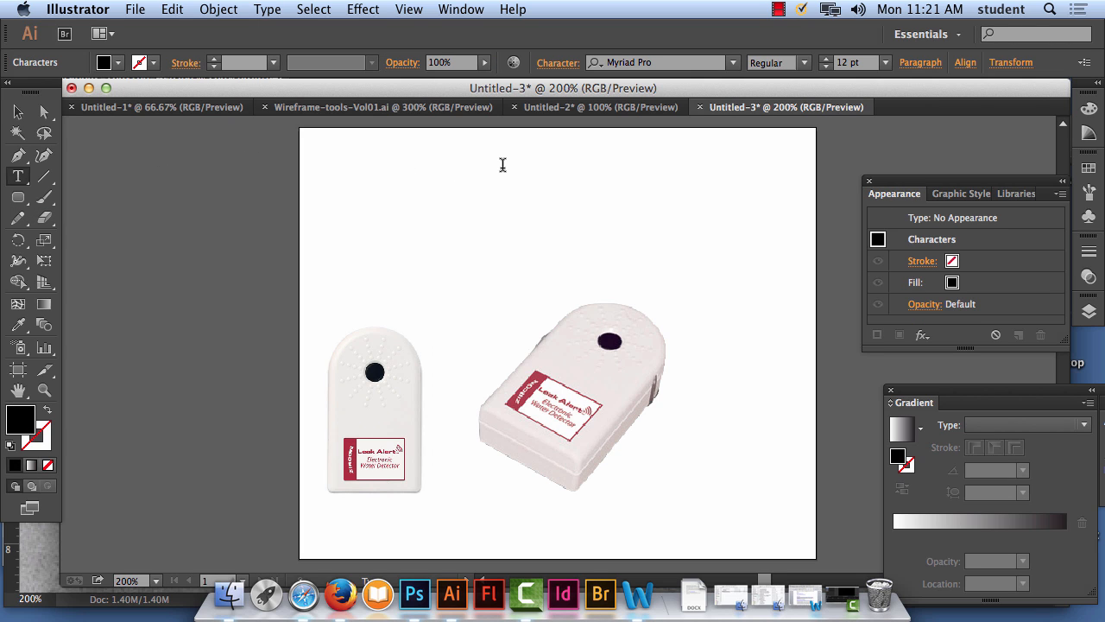
pyautogui.write('LEAKALERT')
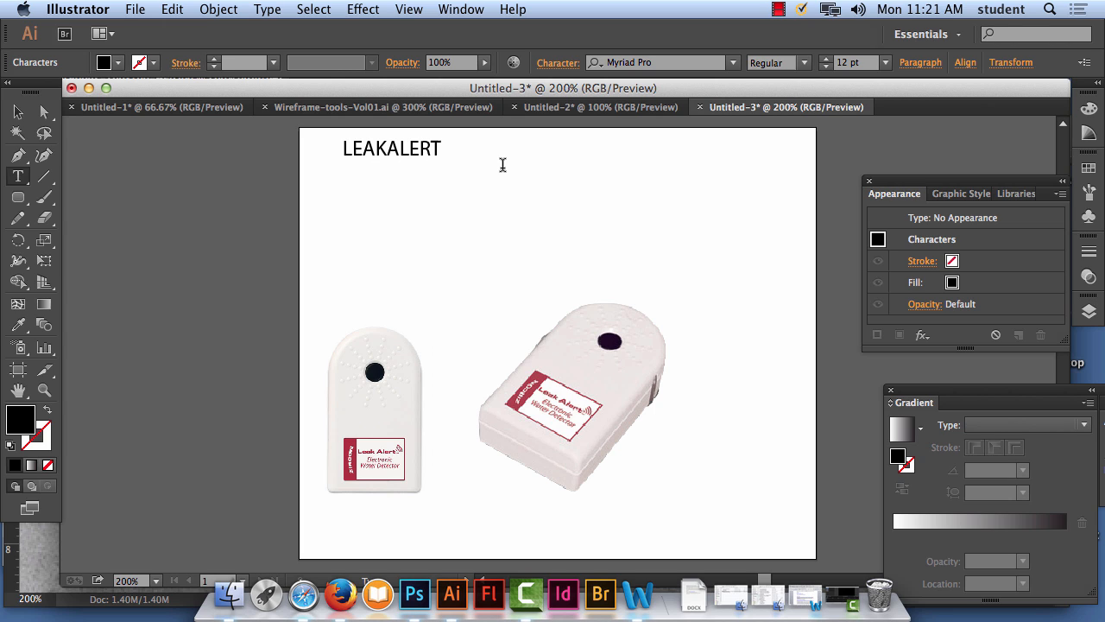
pyautogui.press('BackSpace')
pyautogui.press('BackSpace')
pyautogui.press('BackSpace')
pyautogui.press('BackSpace')
pyautogui.press('BackSpace')
pyautogui.press('BackSpace')
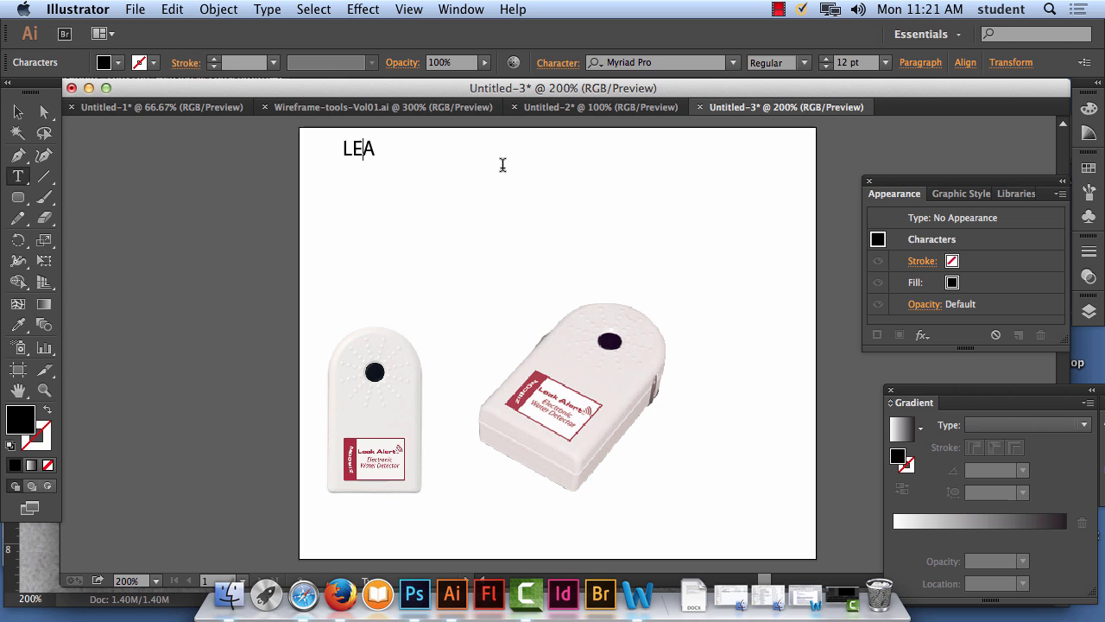
pyautogui.press('BackSpace')
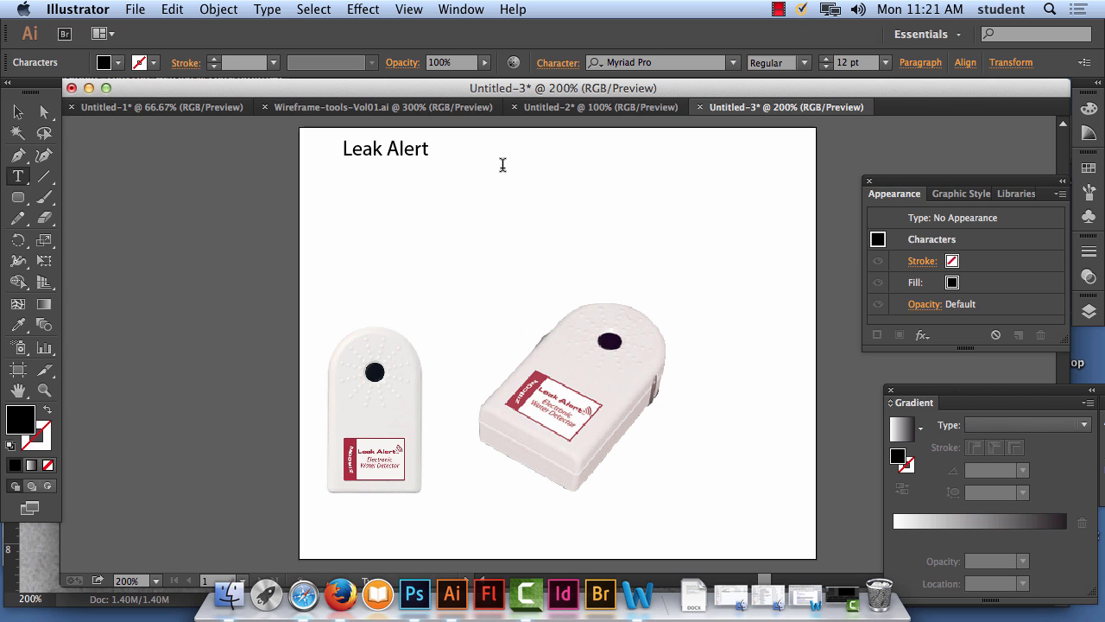
pyautogui.press('Escape')
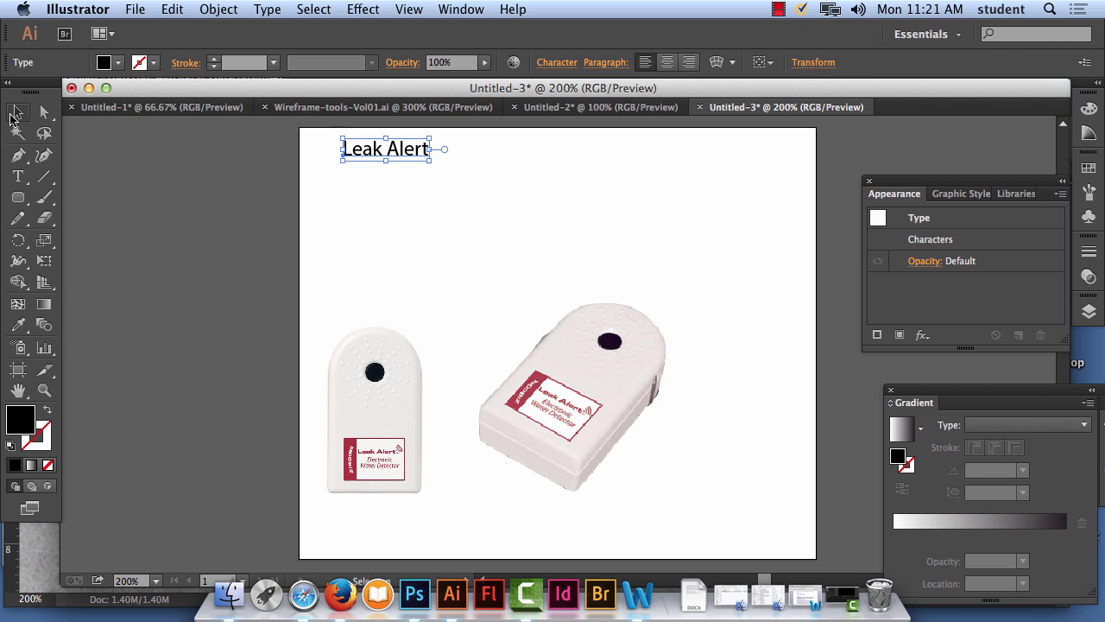
pyautogui.moveTo(429, 160); pyautogui.dragTo(563, 206)
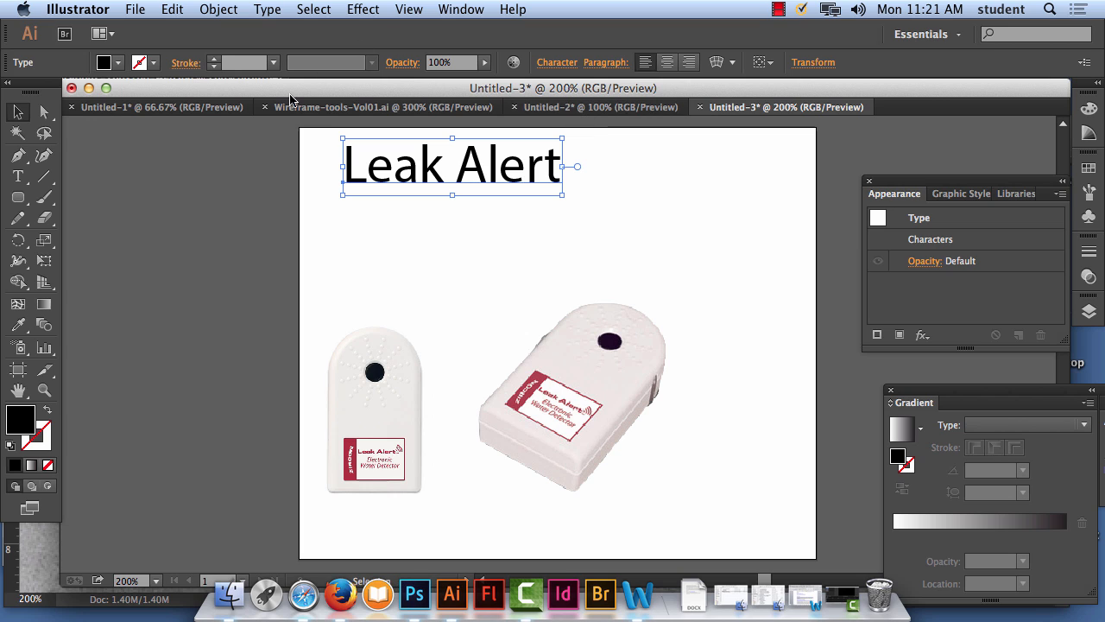
# Change the font of the whole "Leak Alert" title to Microsoft Sans Serif.
pyautogui.click(17, 176)
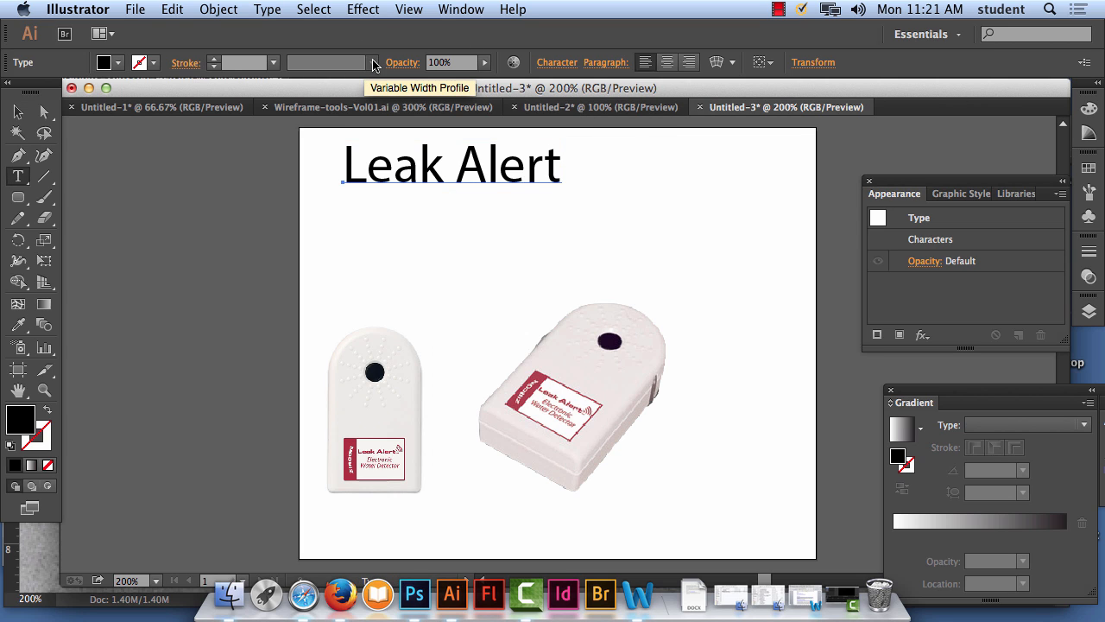
pyautogui.click(272, 63)
pyautogui.click(273, 62)
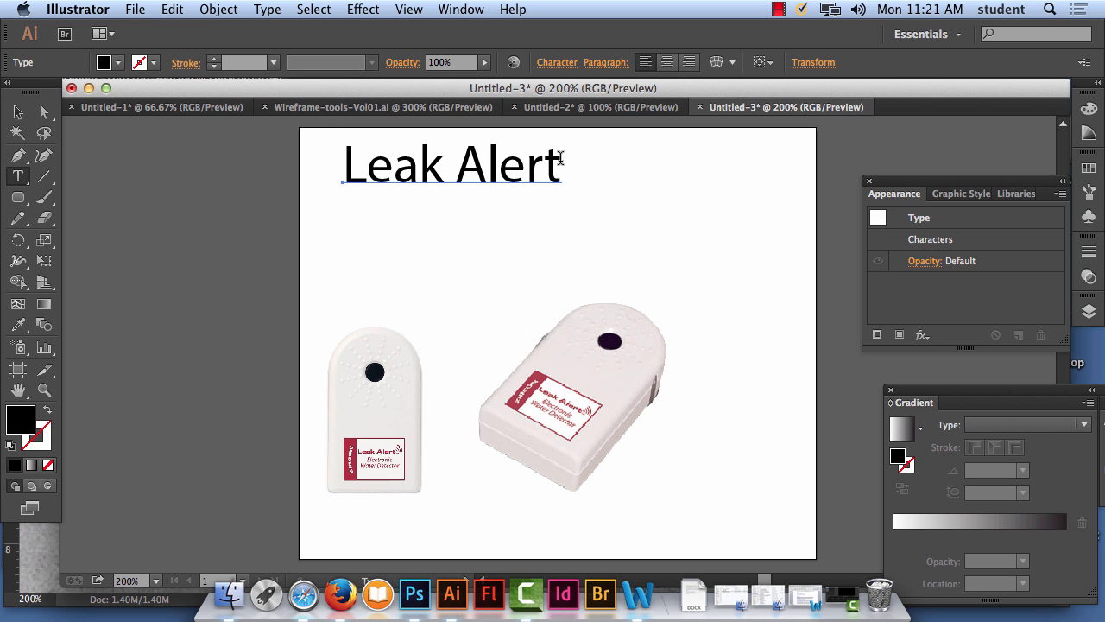
pyautogui.moveTo(560, 161); pyautogui.dragTo(344, 157)
pyautogui.click(735, 63)
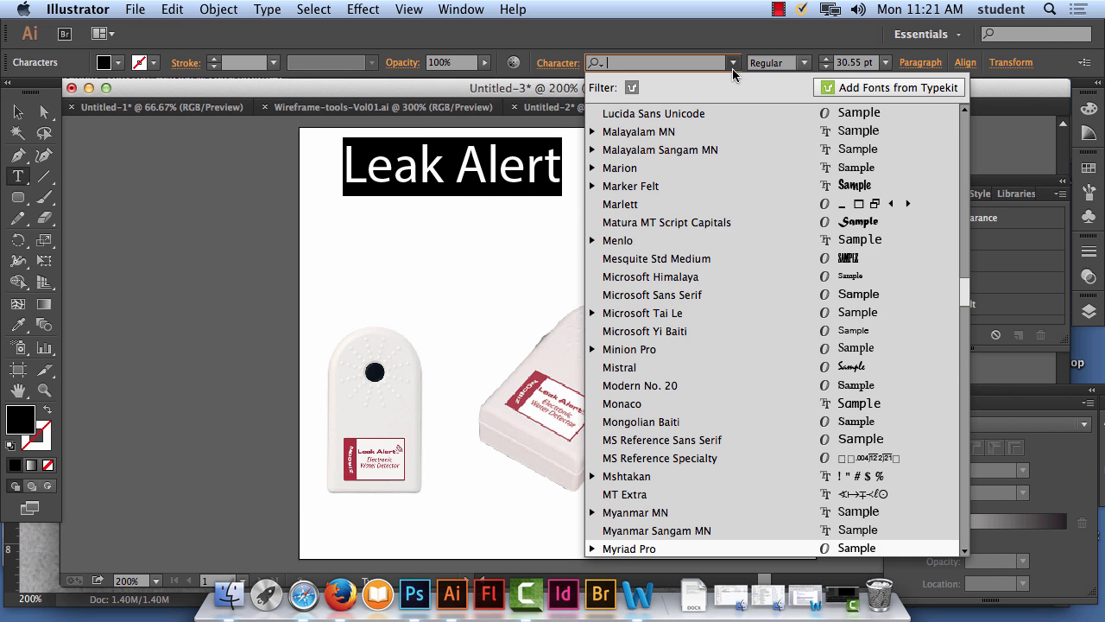
pyautogui.click(739, 295)
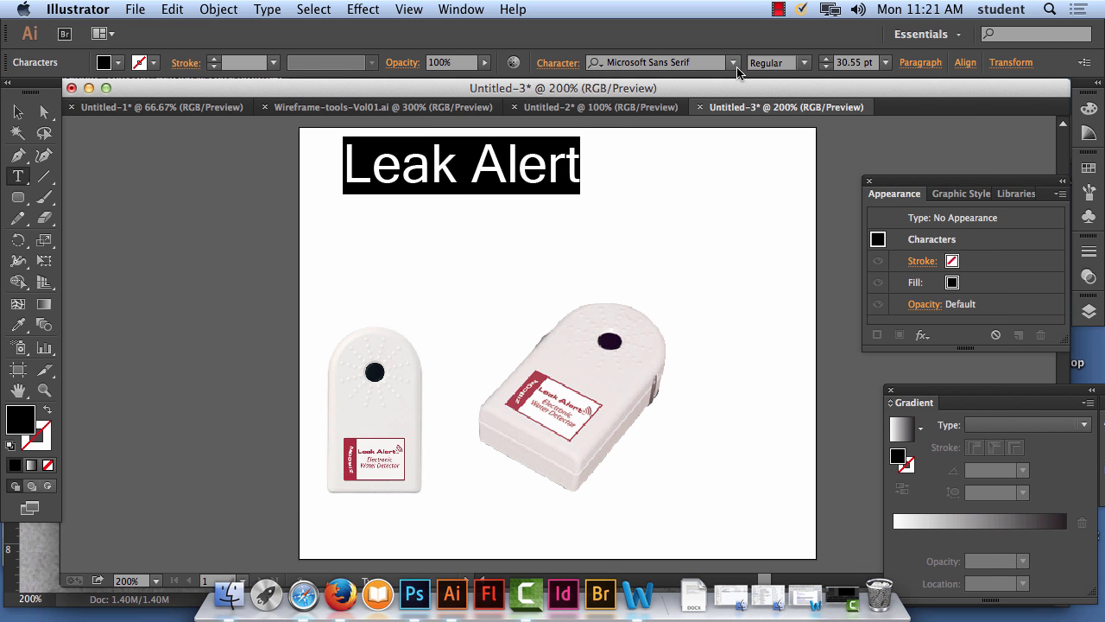
# Try Microsoft Tai Le and Microsoft Yi Baiti on the title and return it to Microsoft Sans Serif.
pyautogui.click(735, 63)
pyautogui.click(746, 295)
pyautogui.click(734, 63)
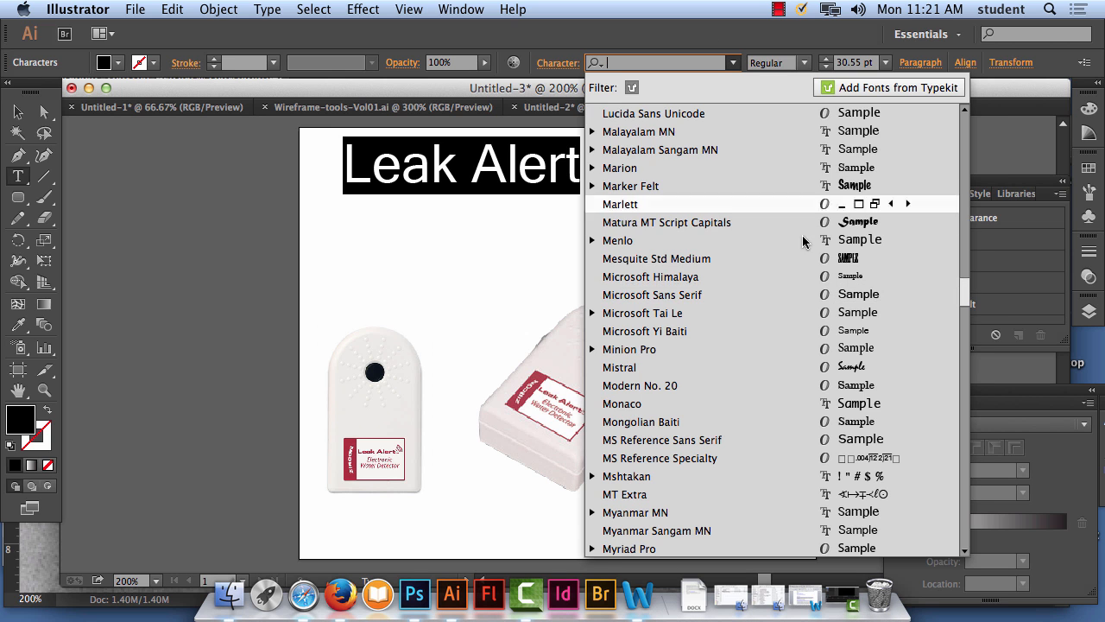
pyautogui.click(814, 308)
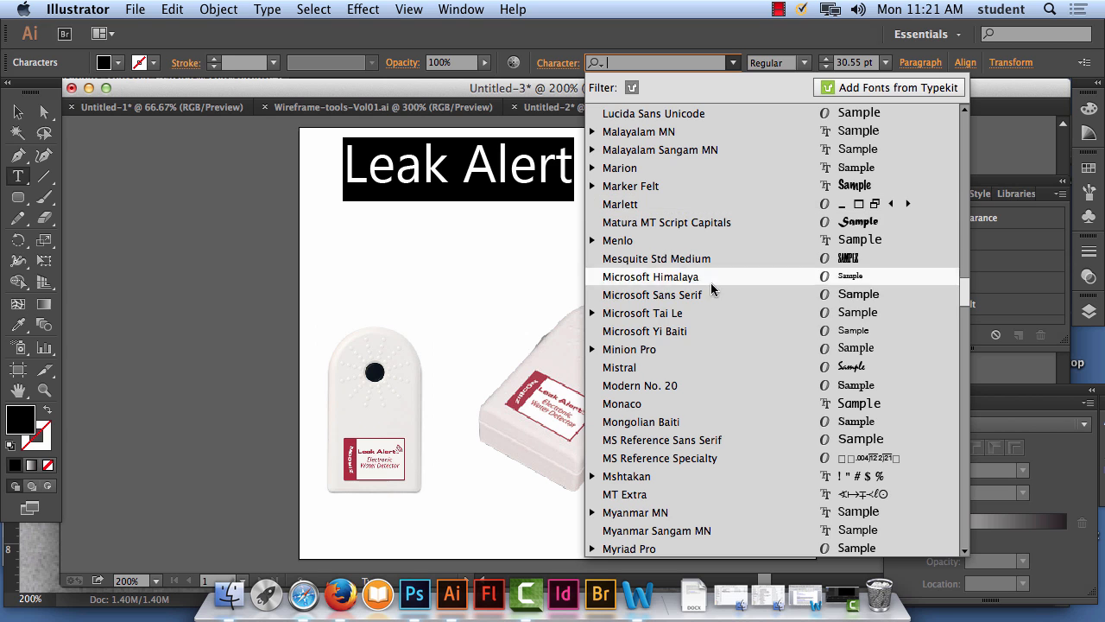
pyautogui.click(733, 63)
pyautogui.click(718, 327)
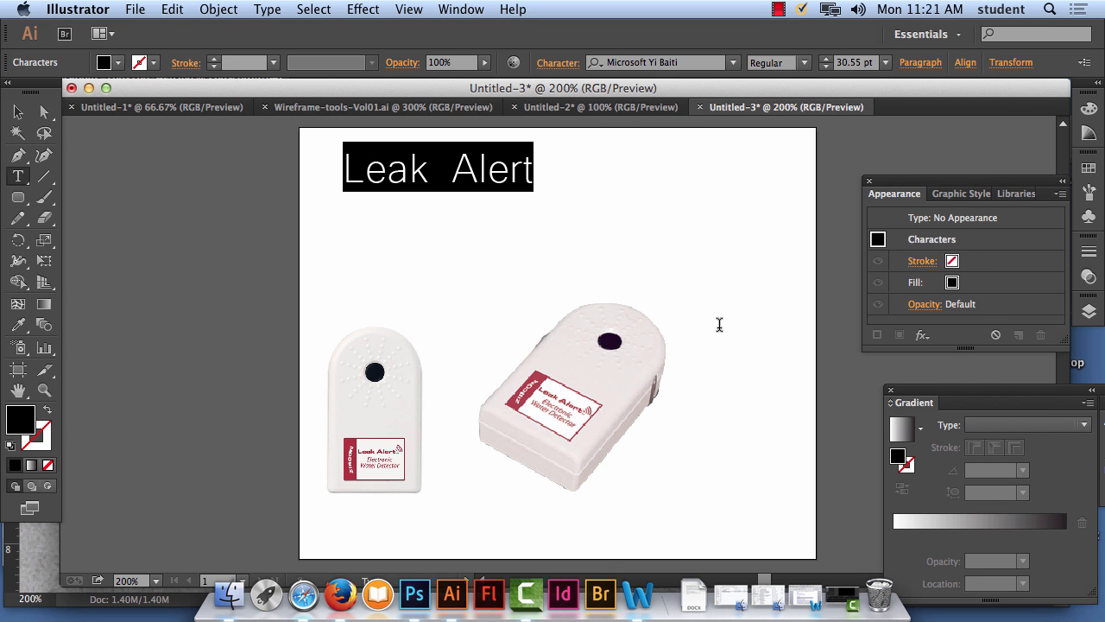
pyautogui.click(733, 63)
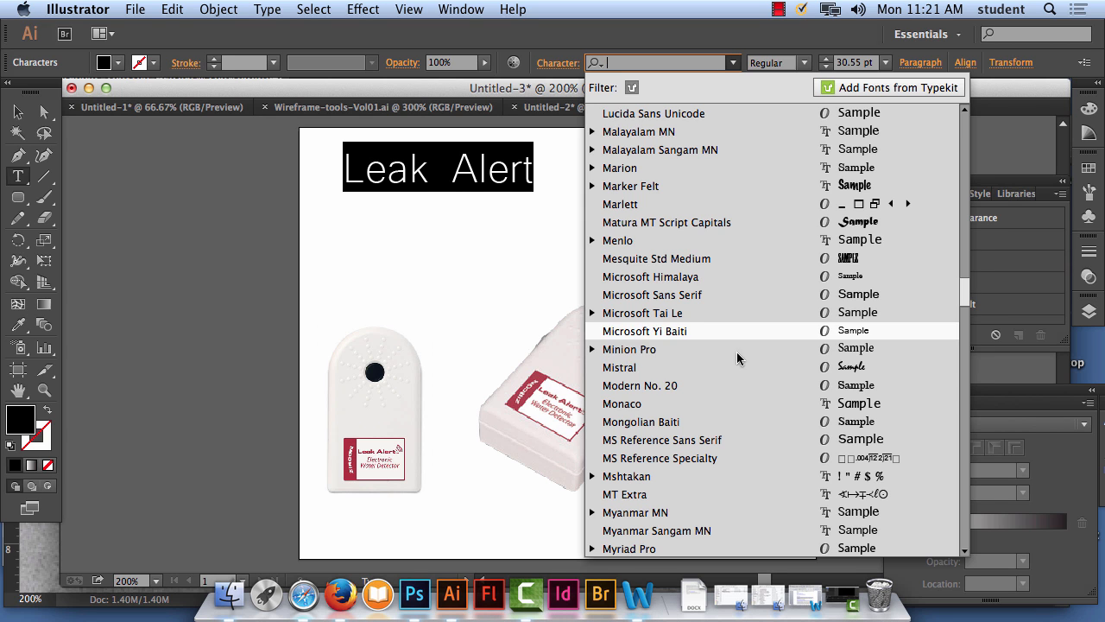
pyautogui.click(754, 295)
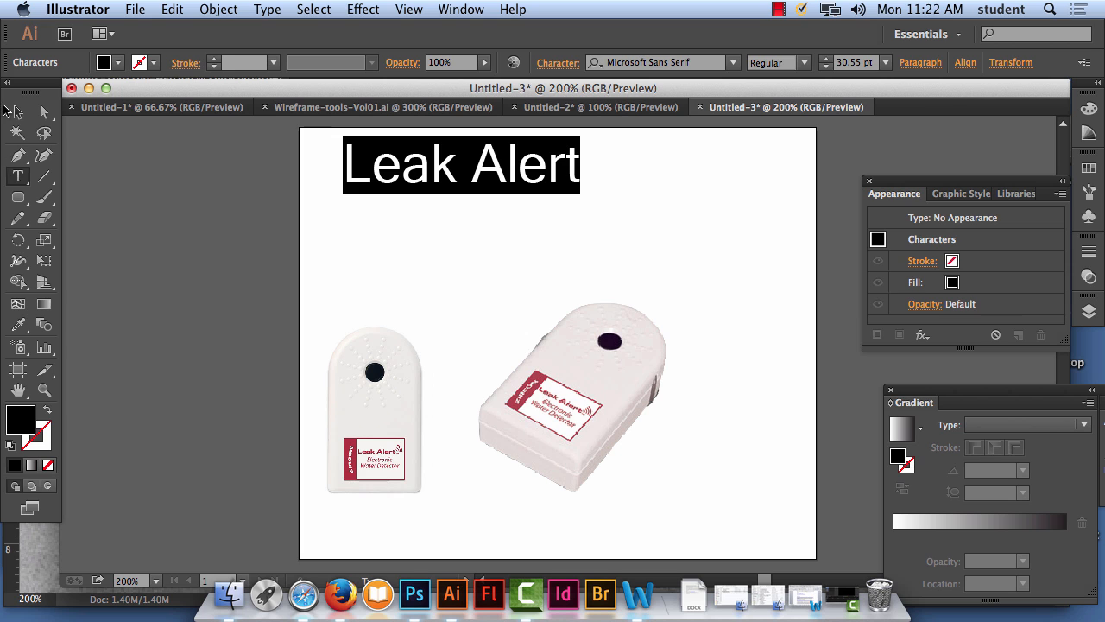
# Finish editing the "Leak Alert" title and move it slightly down from the artboard's top edge.
pyautogui.press('Escape')
pyautogui.click(500, 259)
pyautogui.moveTo(576, 168)
pyautogui.mouseDown()
pyautogui.moveTo(562, 189)
pyautogui.moveTo(575, 185)
pyautogui.mouseUp()
pyautogui.click(651, 184)
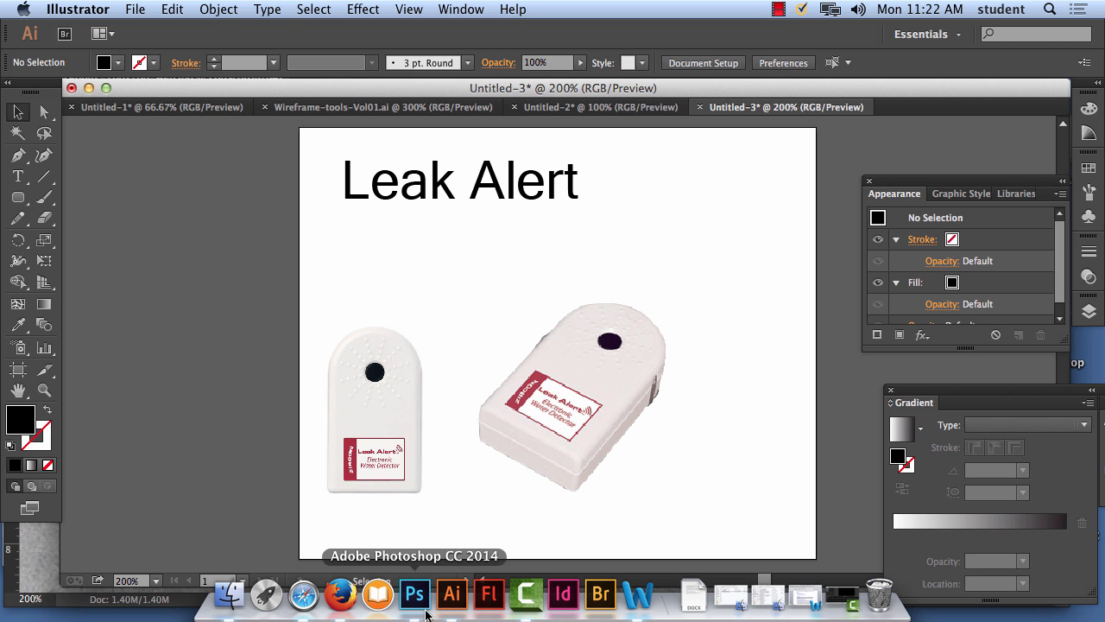
# Switch to Firefox, close the leak detector photo page and open a new browser window.
pyautogui.click(340, 594)
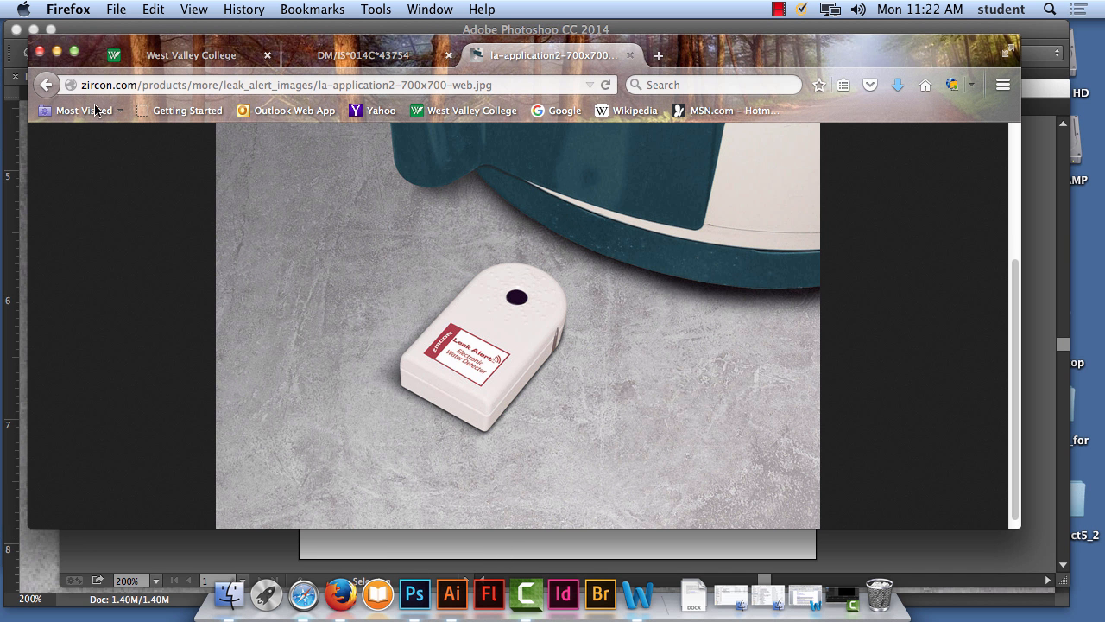
pyautogui.click(630, 57)
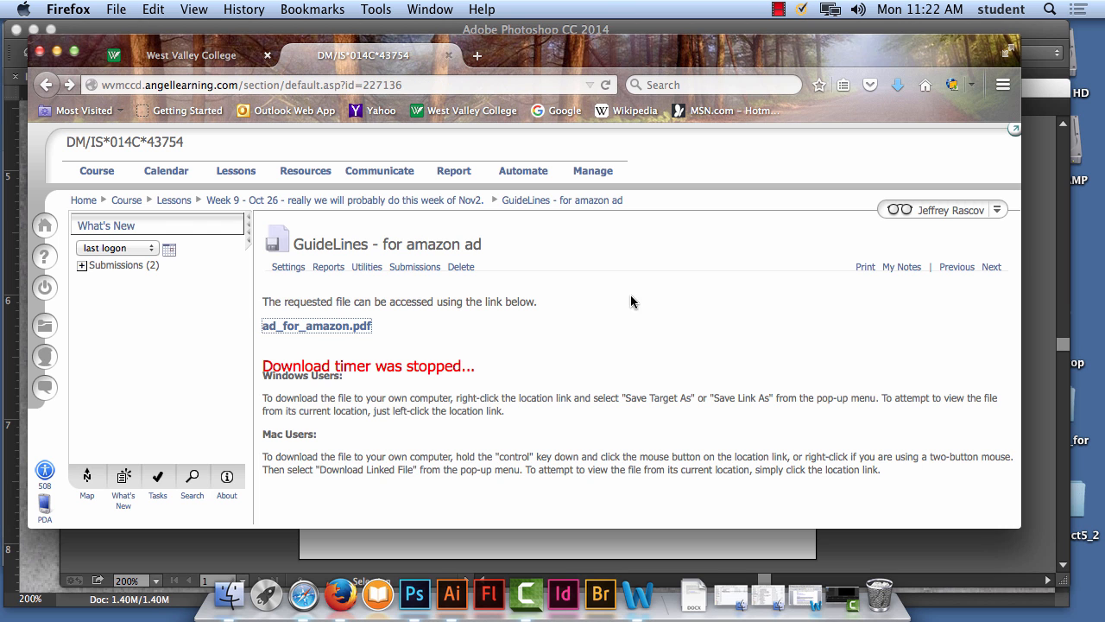
pyautogui.click(95, 9)
pyautogui.moveTo(114, 10)
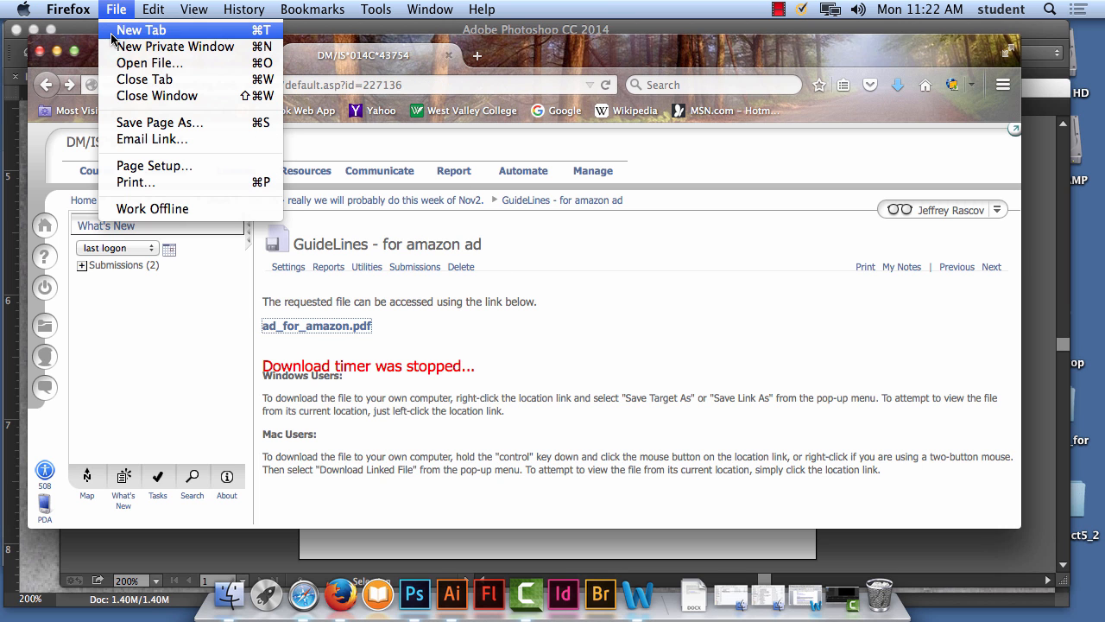
pyautogui.click(116, 47)
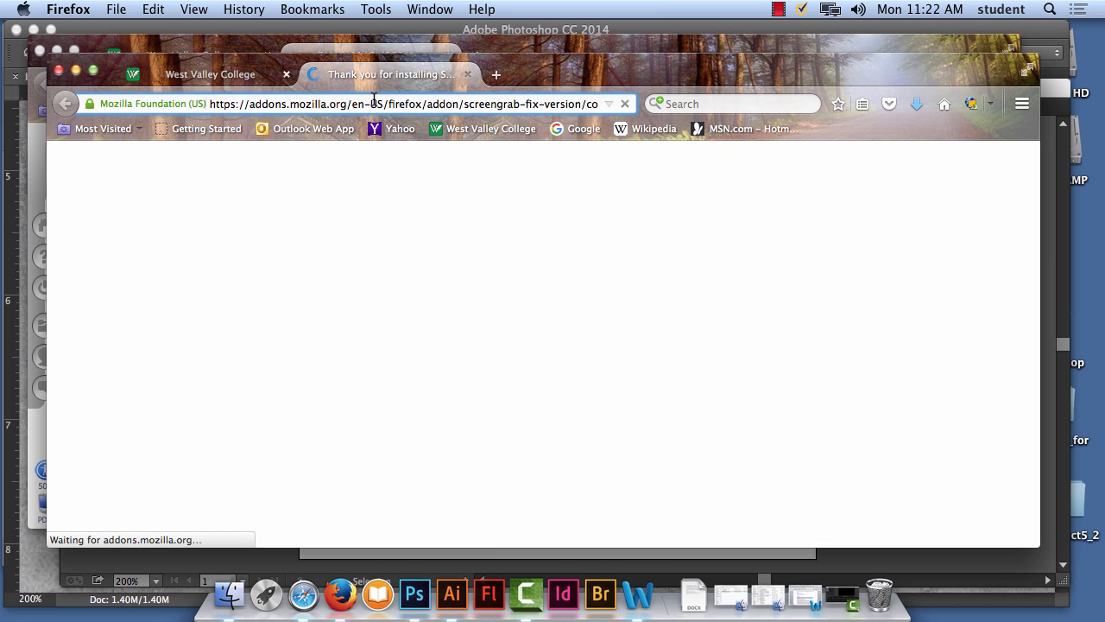
# Go to zircon.com and copy the Zircon logo image from the page header.
pyautogui.click(436, 104)
pyautogui.write('zirc')
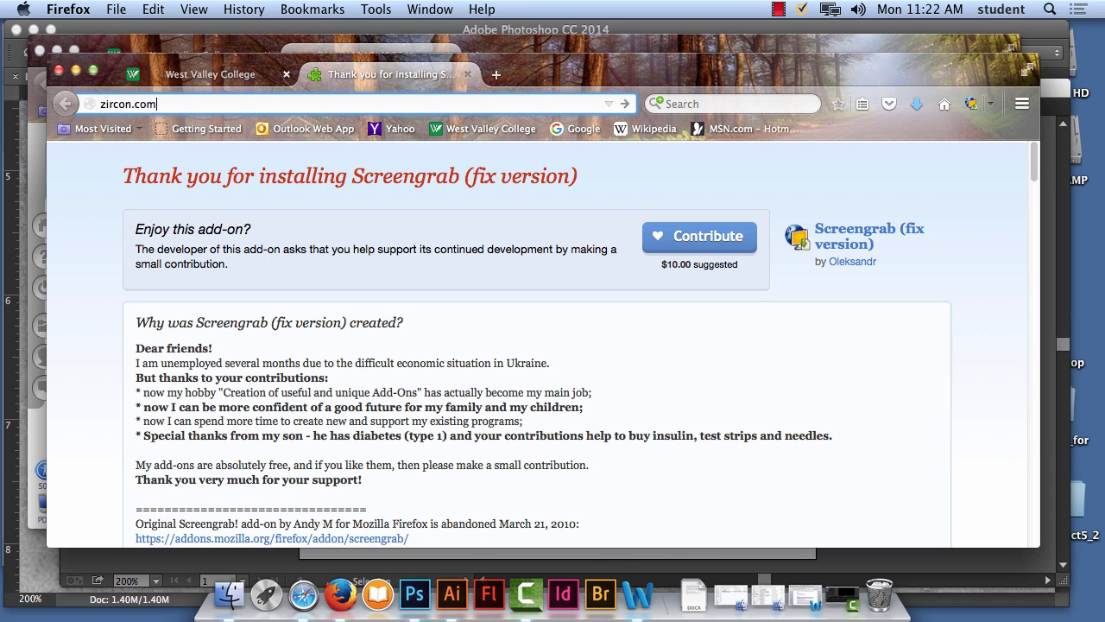
pyautogui.write('on.com')
pyautogui.press('Return')
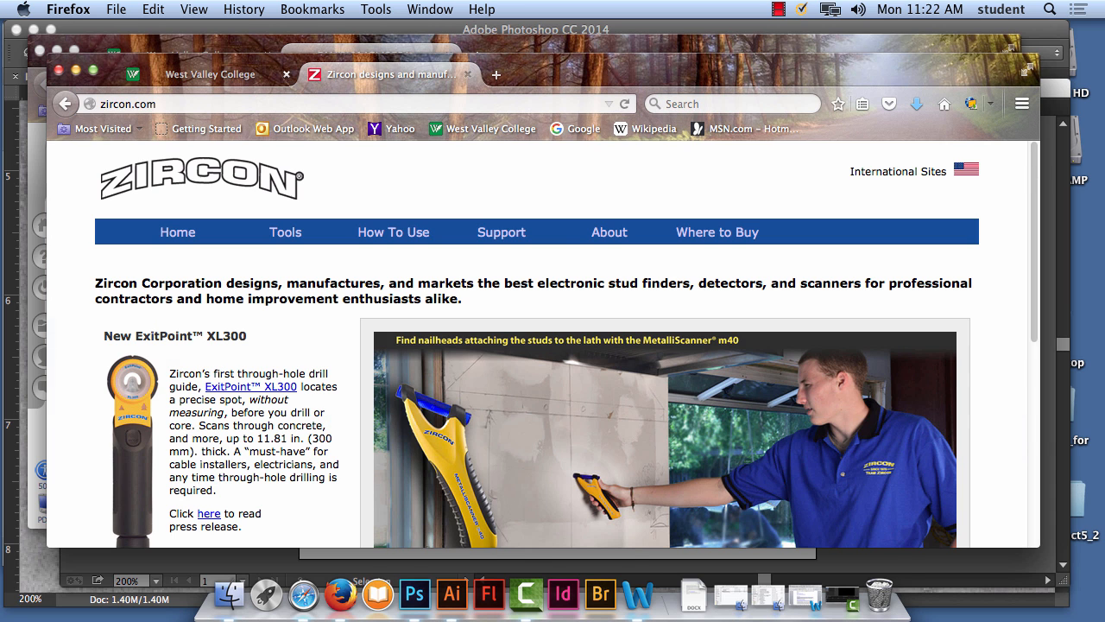
pyautogui.rightClick(214, 172)
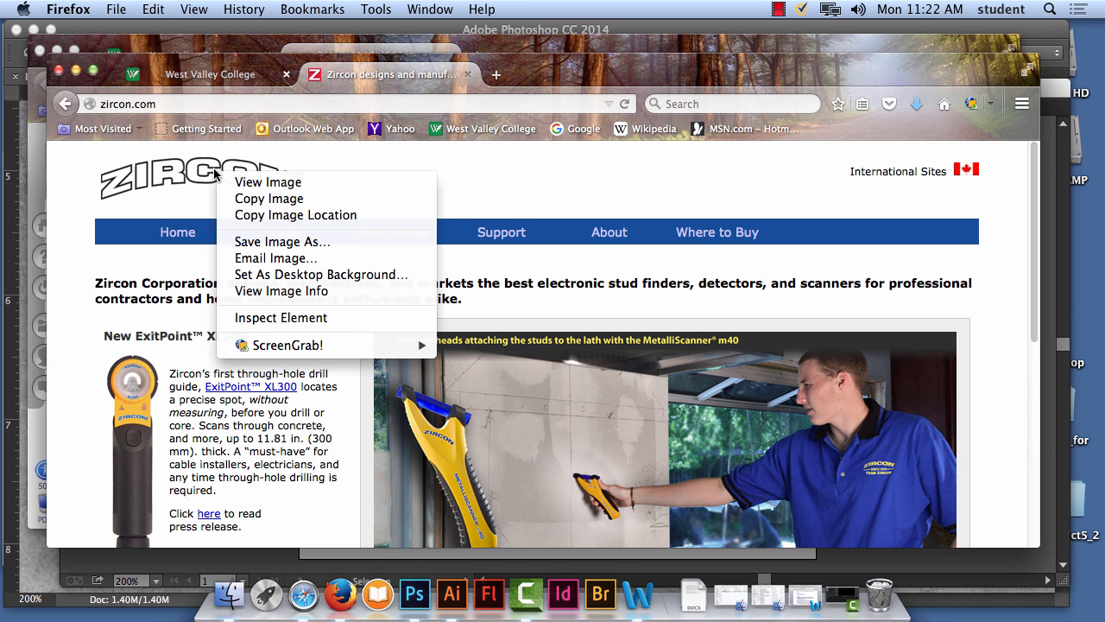
pyautogui.click(266, 205)
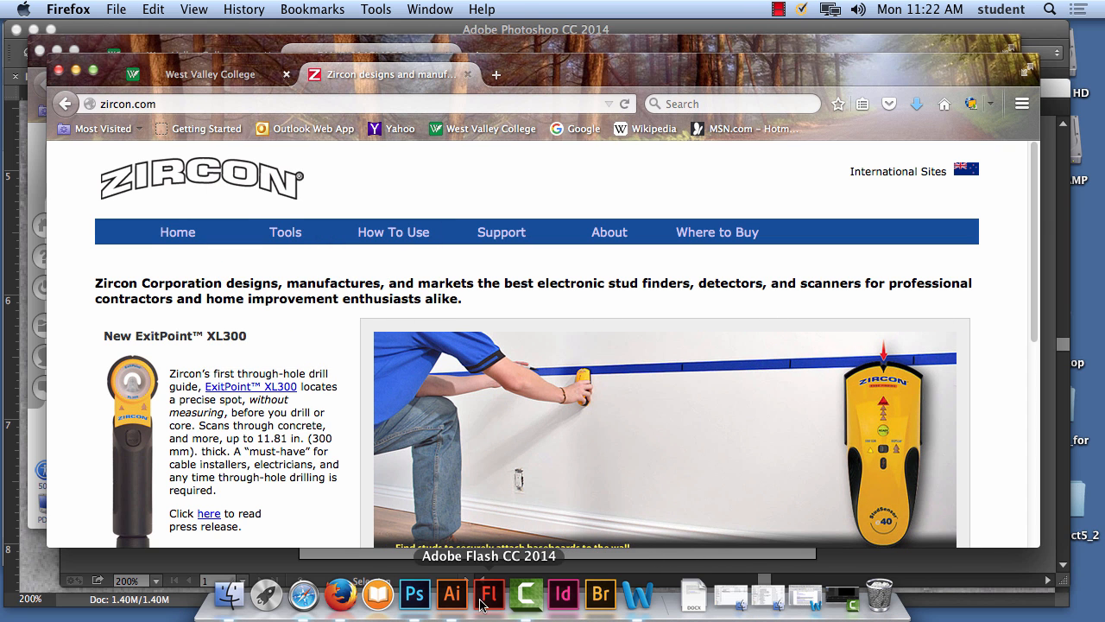
# Switch to Illustrator, paste the Zircon logo and fit it scaled down into the artboard's upper-right corner.
pyautogui.click(452, 594)
pyautogui.click(172, 9)
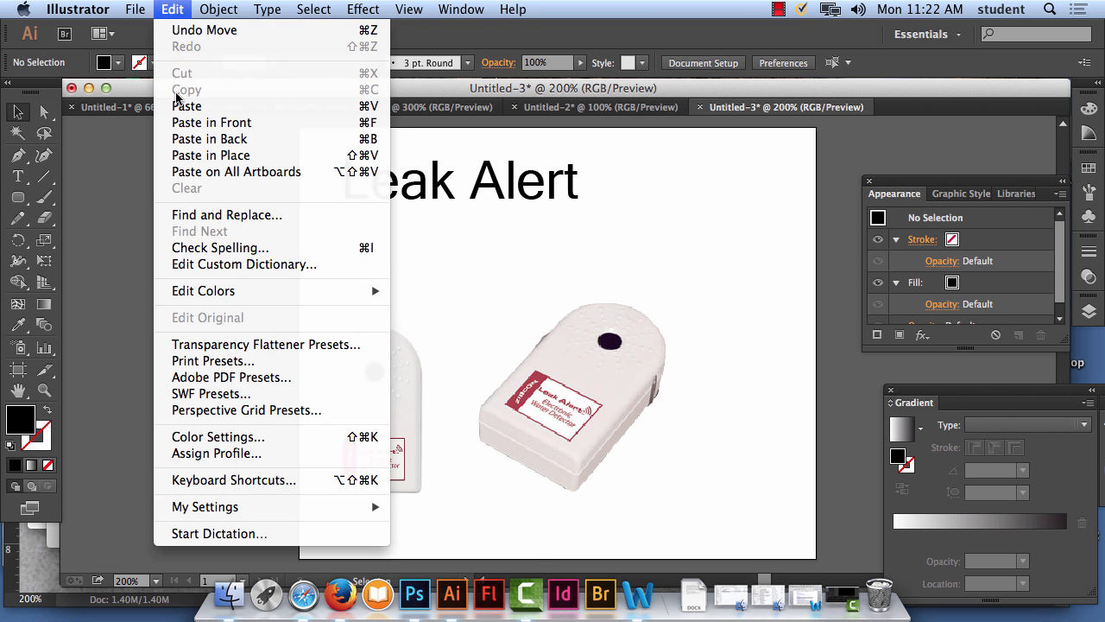
pyautogui.click(183, 105)
pyautogui.moveTo(613, 344); pyautogui.dragTo(626, 263)
pyautogui.moveTo(776, 306); pyautogui.dragTo(713, 176)
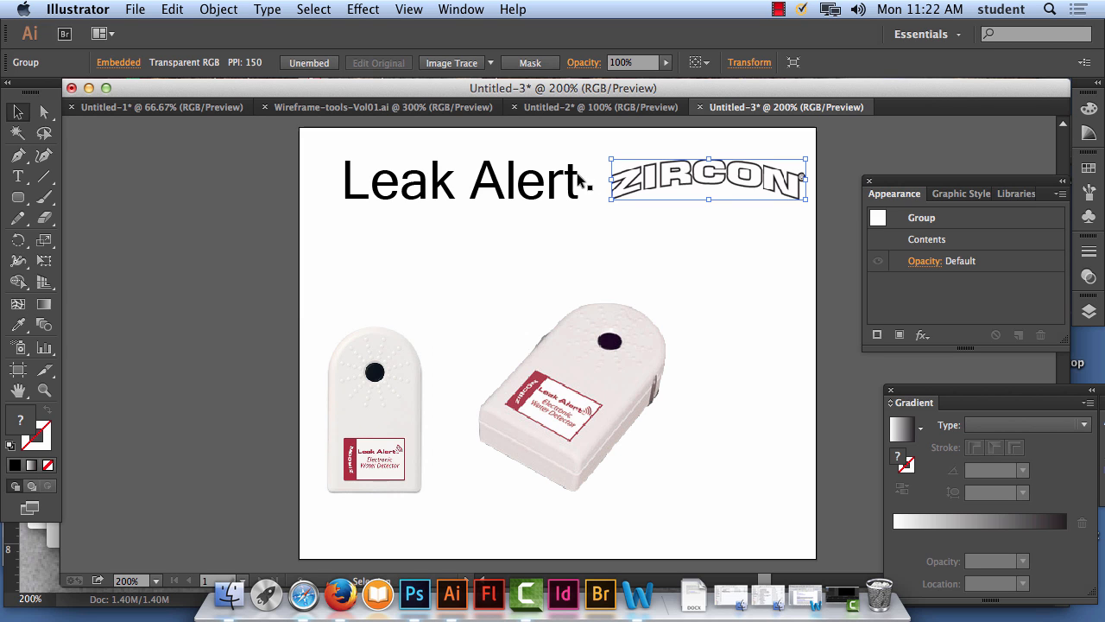
# Rearrange the layout: shift the title up and left, raise the Zircon logo slightly, and move the angled detector to the lower right.
pyautogui.moveTo(540, 186); pyautogui.dragTo(514, 177)
pyautogui.moveTo(691, 178); pyautogui.dragTo(690, 163)
pyautogui.click(664, 215)
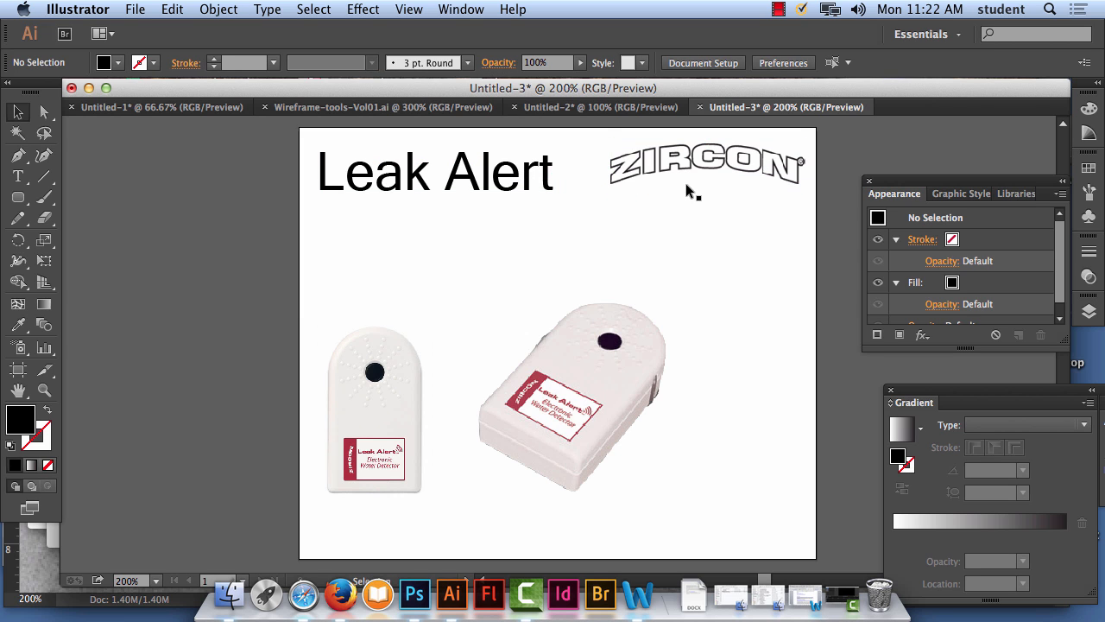
pyautogui.moveTo(609, 358); pyautogui.dragTo(715, 391)
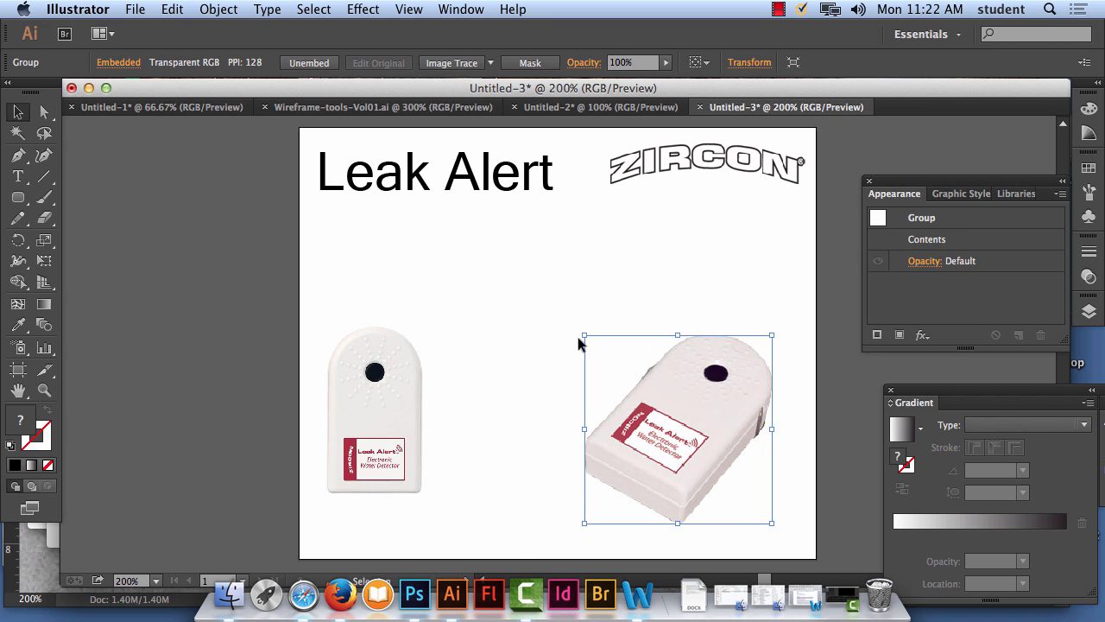
# Draw a black-filled rectangle that covers the whole artboard.
pyautogui.click(561, 319)
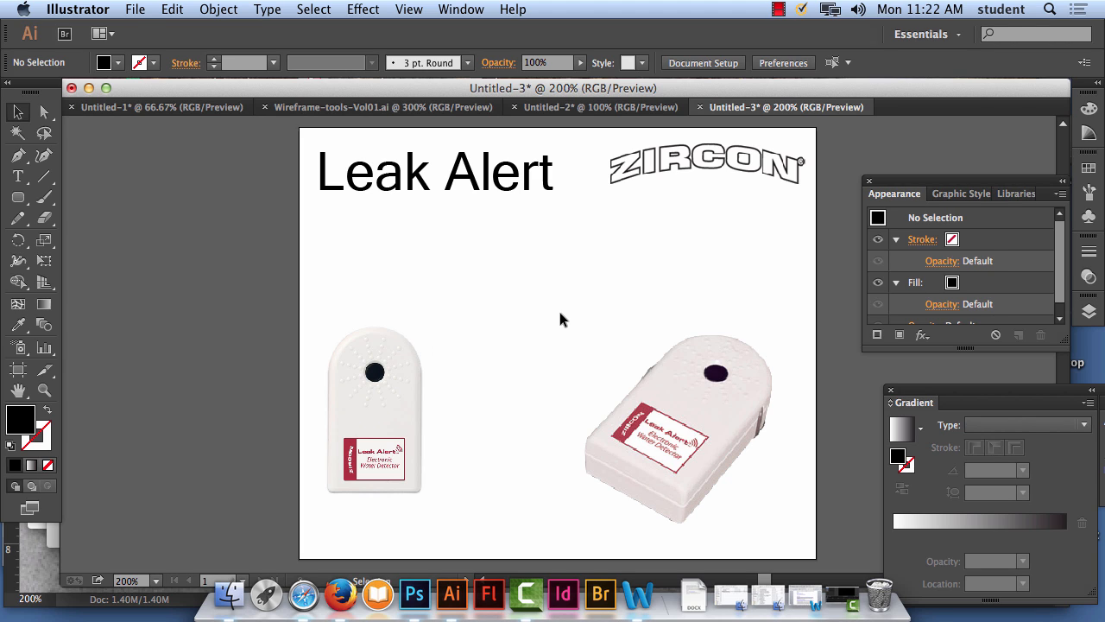
pyautogui.click(45, 303)
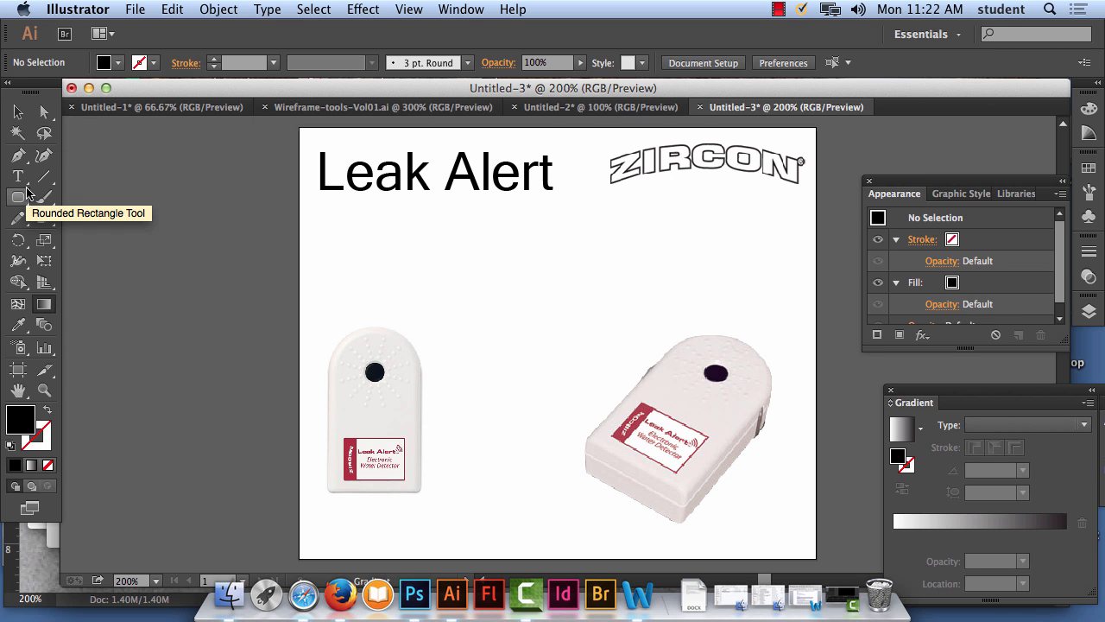
pyautogui.moveTo(18, 197); pyautogui.dragTo(78, 193)
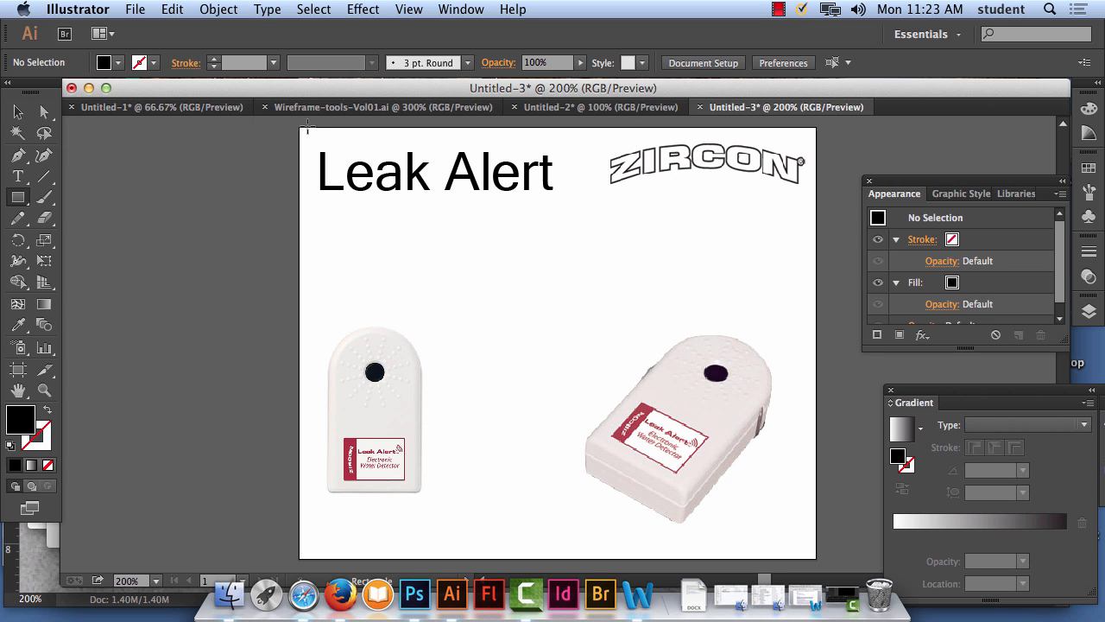
pyautogui.moveTo(298, 128); pyautogui.dragTo(816, 560)
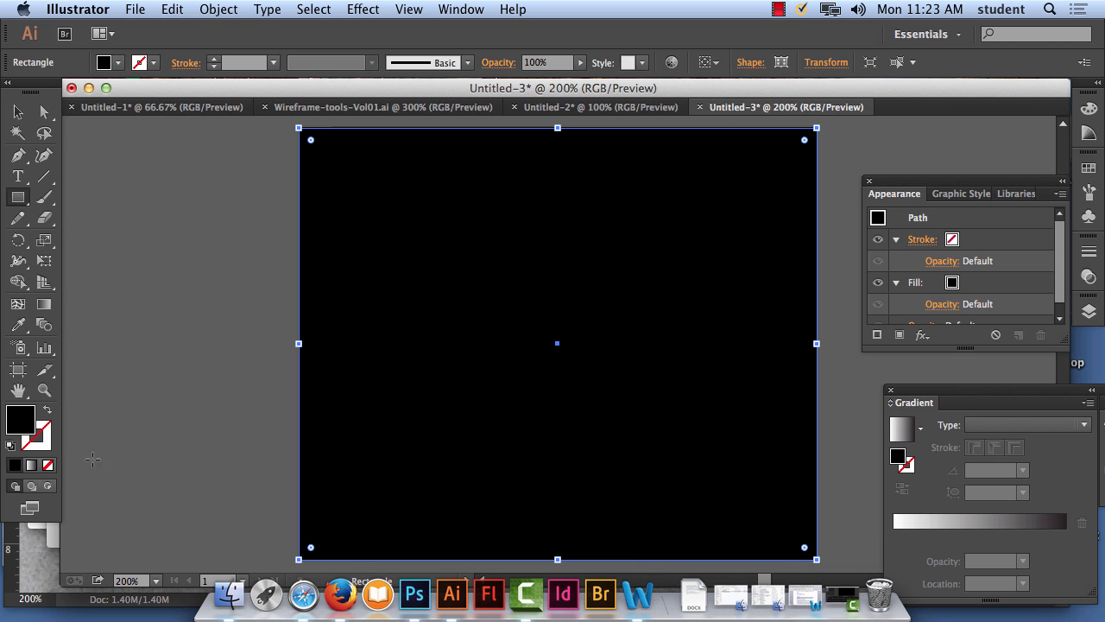
# Fill the rectangle with the white-to-black linear gradient and move the Gradient and Align panels off the artwork.
pyautogui.click(44, 304)
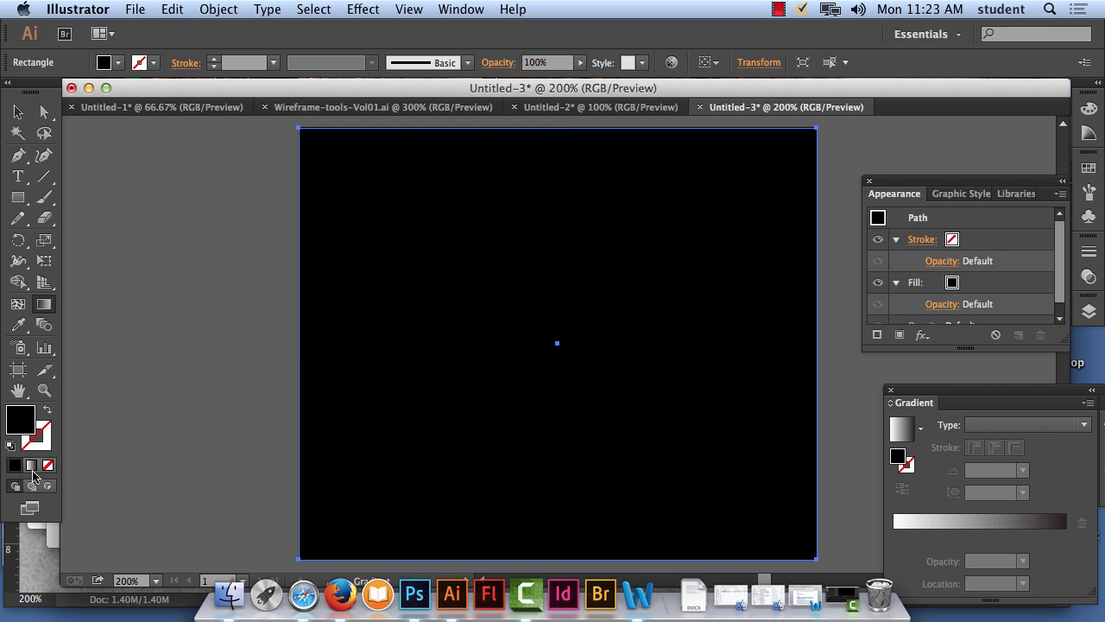
pyautogui.click(32, 465)
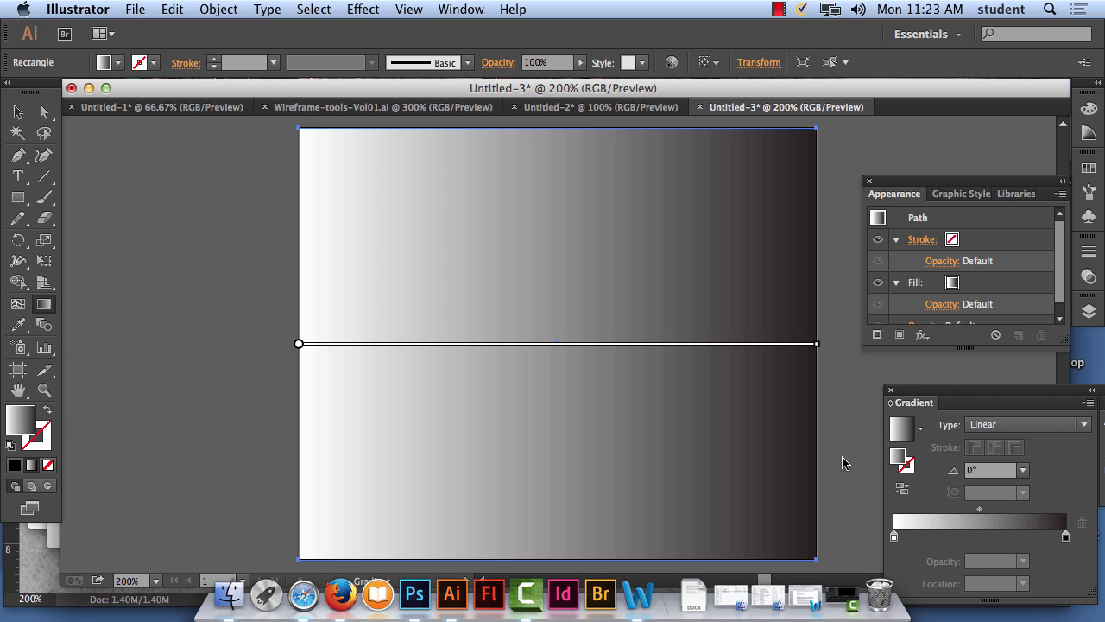
pyautogui.moveTo(994, 391); pyautogui.dragTo(526, 305)
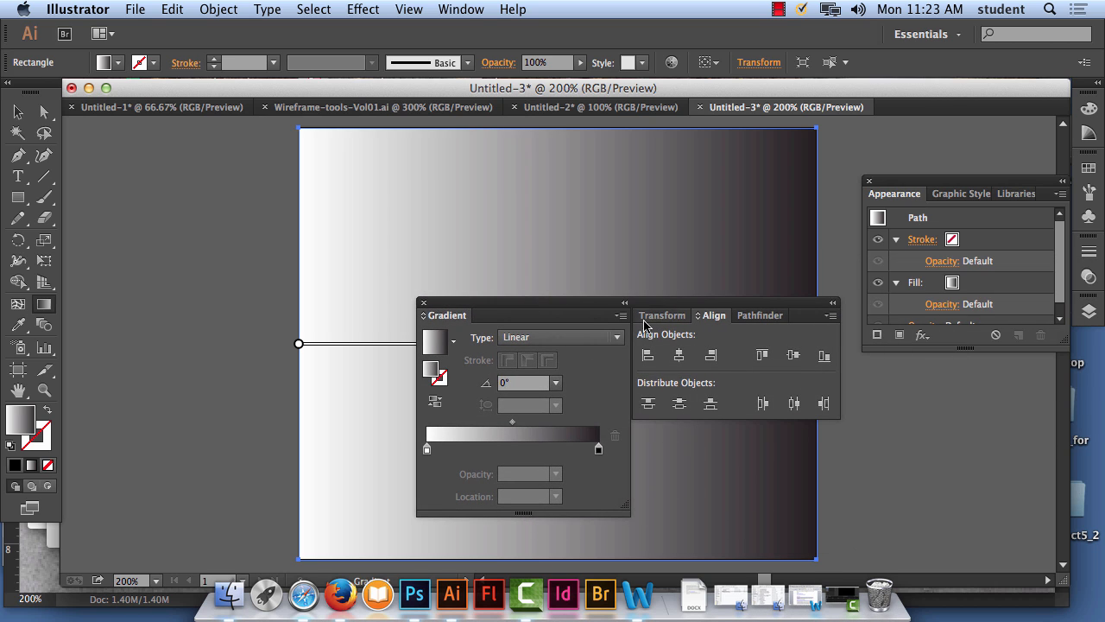
pyautogui.moveTo(463, 318); pyautogui.dragTo(134, 203)
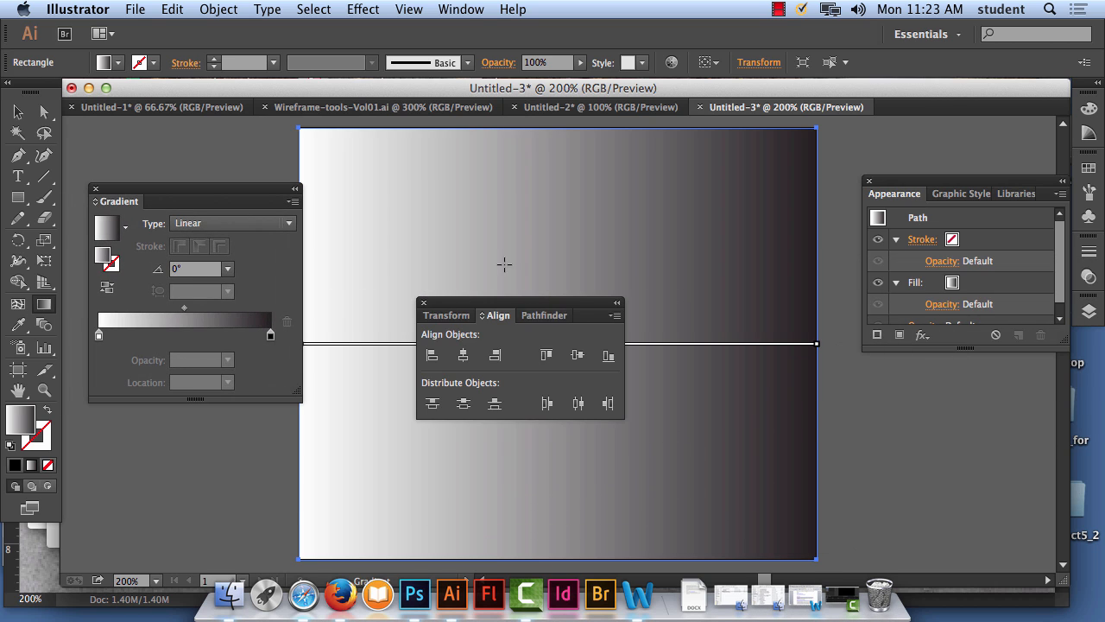
pyautogui.moveTo(473, 309); pyautogui.dragTo(968, 427)
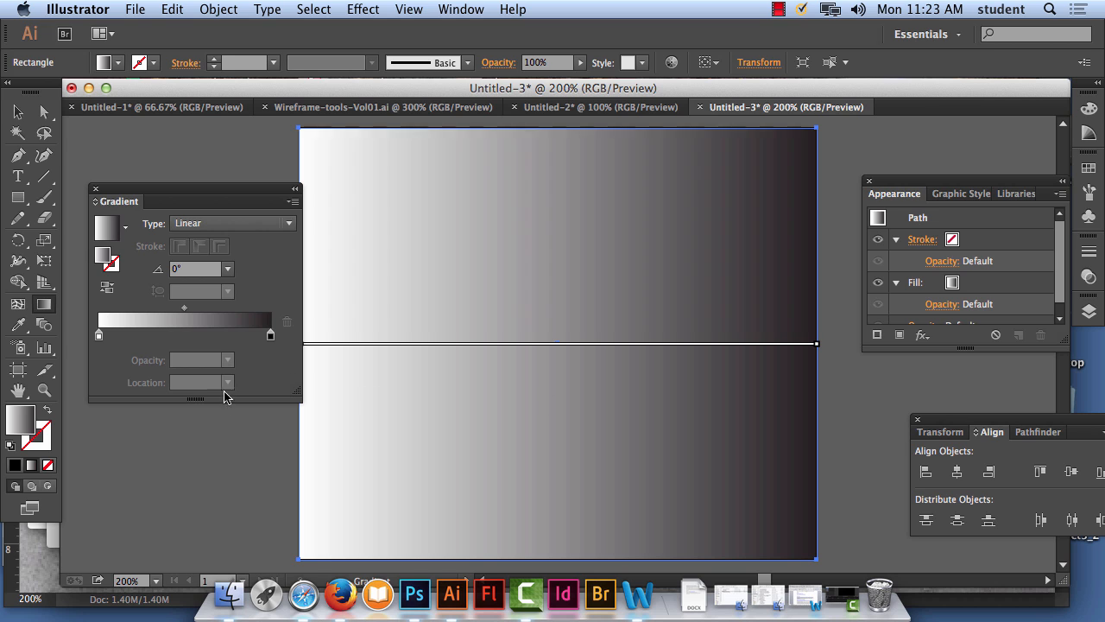
# Move the gradient's dark stop to the 47.08% location and add another stop at the dark end.
pyautogui.moveTo(271, 336); pyautogui.dragTo(178, 334)
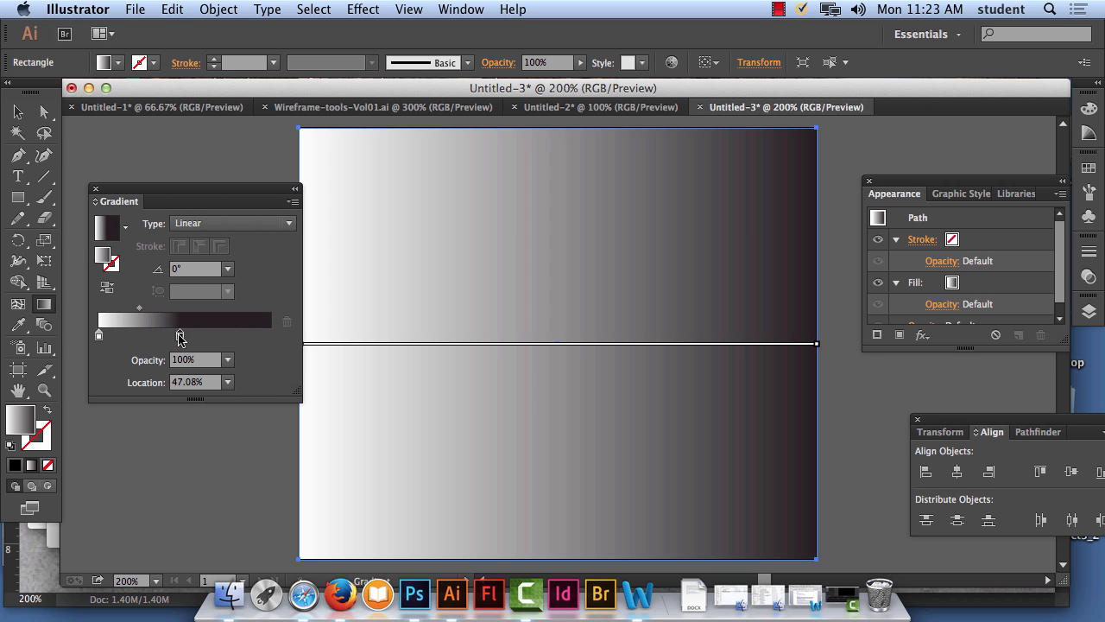
pyautogui.click(269, 337)
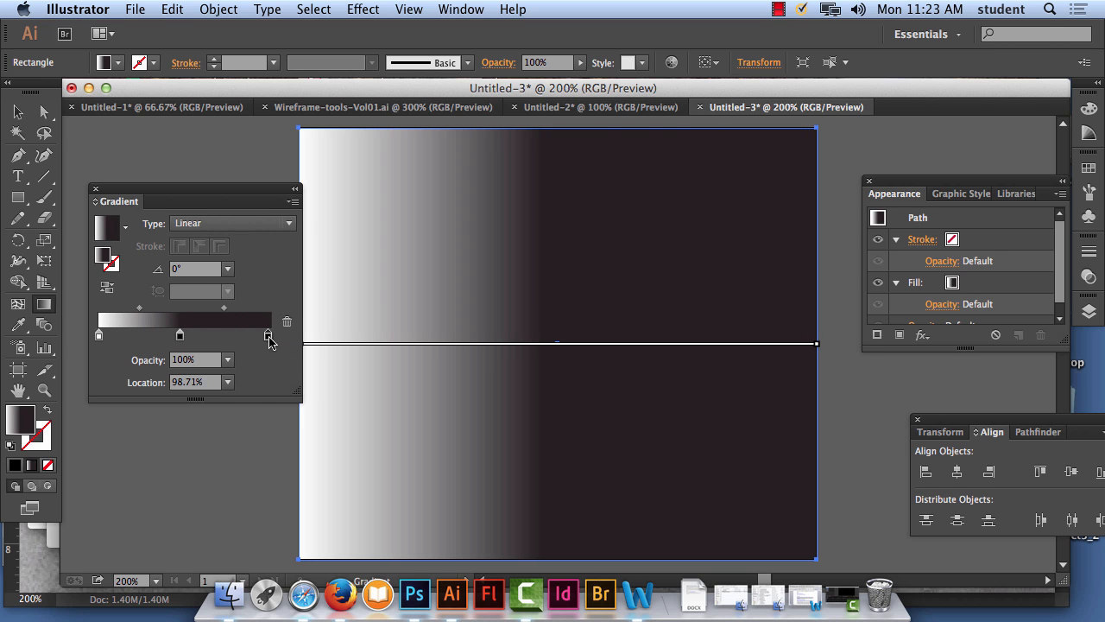
pyautogui.moveTo(267, 339); pyautogui.dragTo(269, 338)
# Recolor both end stops of the gradient light gray and set the middle stop to 77.65% black.
pyautogui.doubleClick(269, 339)
pyautogui.moveTo(145, 515); pyautogui.dragTo(108, 504)
pyautogui.doubleClick(100, 337)
pyautogui.click(179, 335)
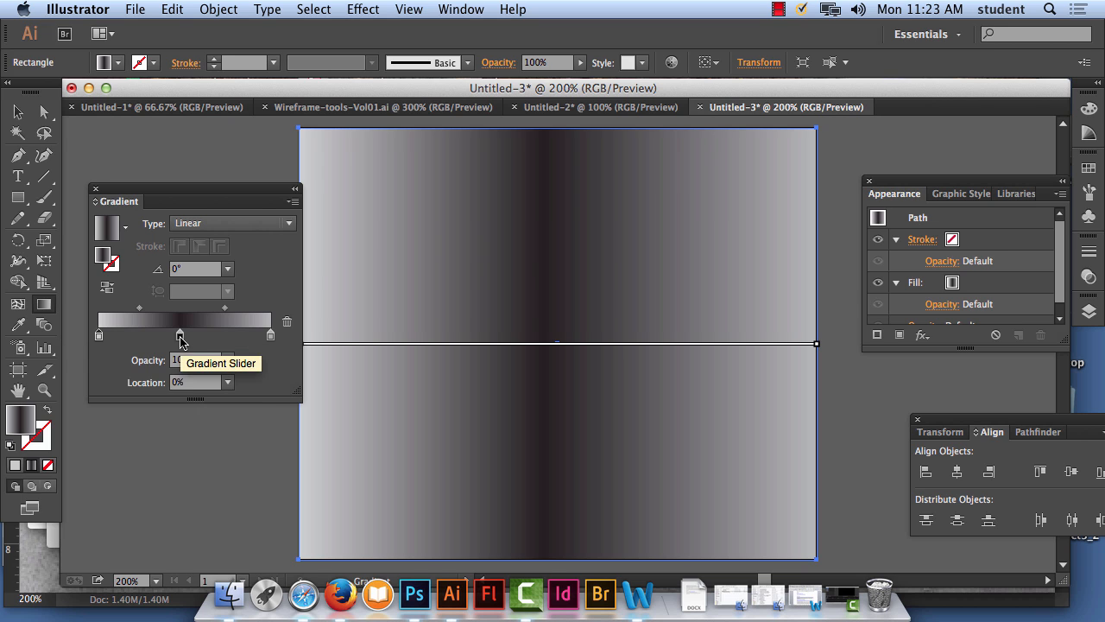
pyautogui.doubleClick(180, 335)
pyautogui.moveTo(209, 502); pyautogui.dragTo(219, 503)
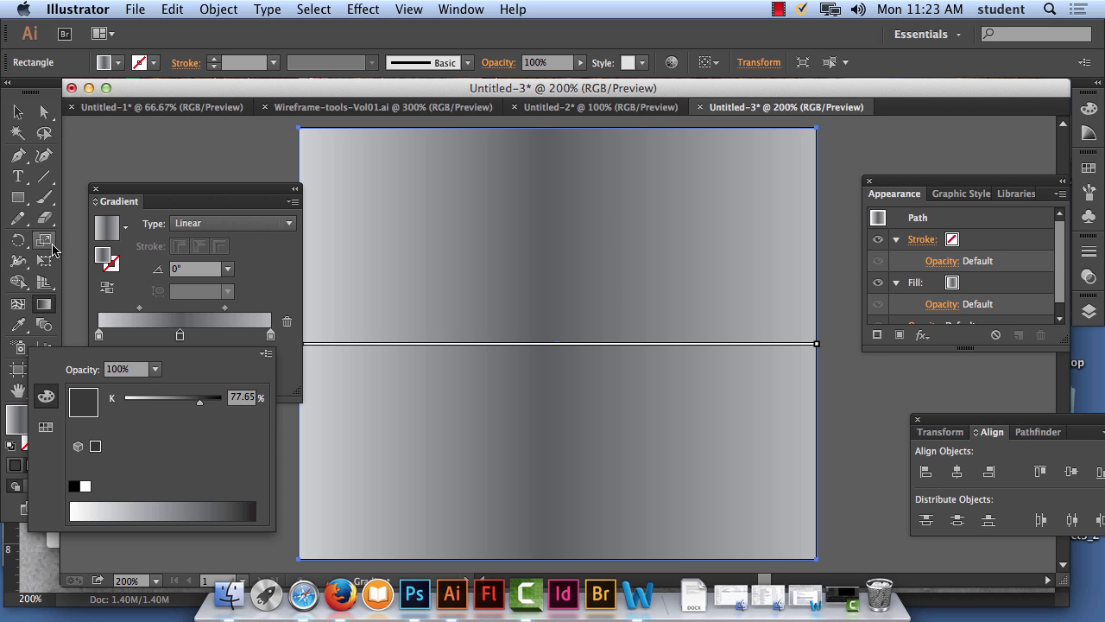
# Redirect the rectangle's gradient so it runs vertically from top to bottom at -90°.
pyautogui.click(576, 236)
pyautogui.moveTo(578, 225)
pyautogui.mouseDown()
pyautogui.moveTo(636, 452)
pyautogui.moveTo(602, 463)
pyautogui.moveTo(611, 493)
pyautogui.moveTo(614, 311)
pyautogui.mouseUp()
pyautogui.moveTo(632, 410); pyautogui.dragTo(636, 277)
pyautogui.scroll(5, 690, 341)
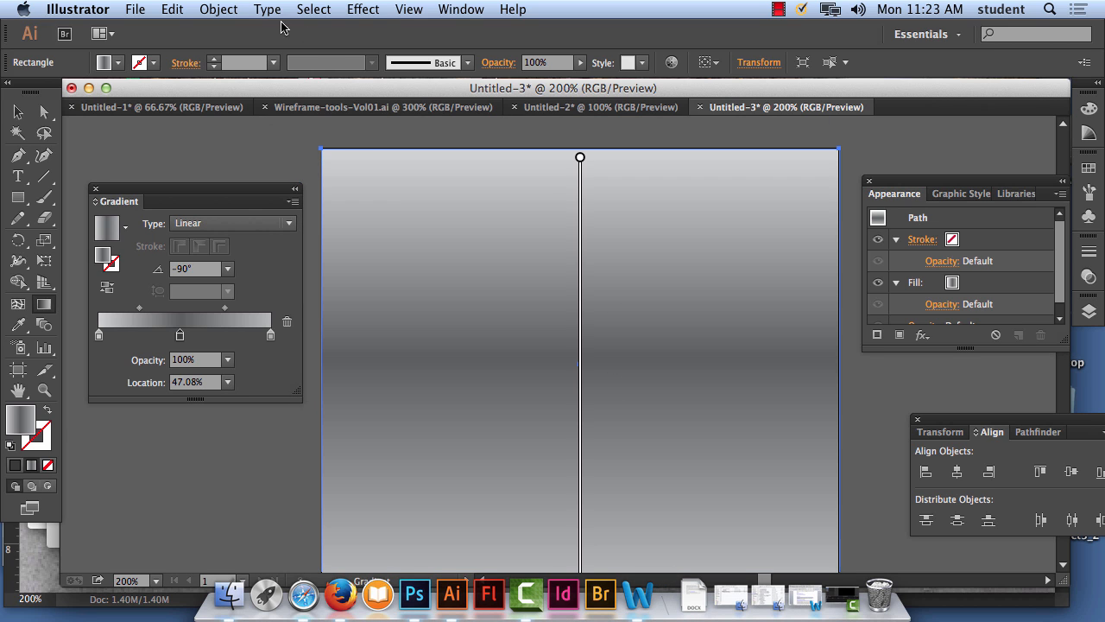
# Send the gradient rectangle behind all the other artwork.
pyautogui.click(218, 8)
pyautogui.moveTo(250, 55)
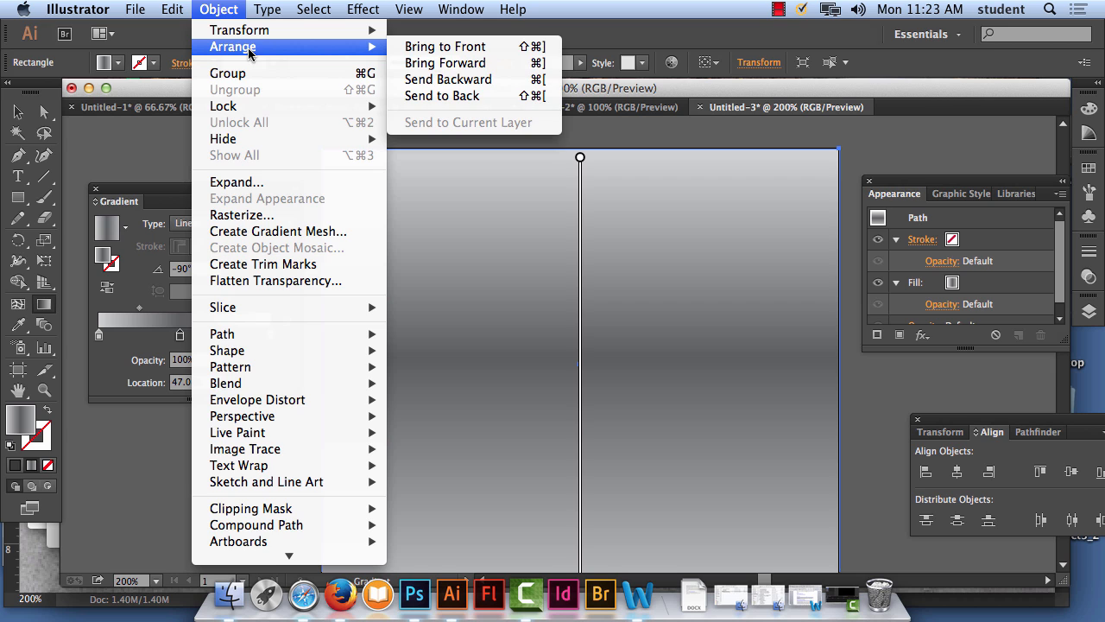
pyautogui.click(515, 99)
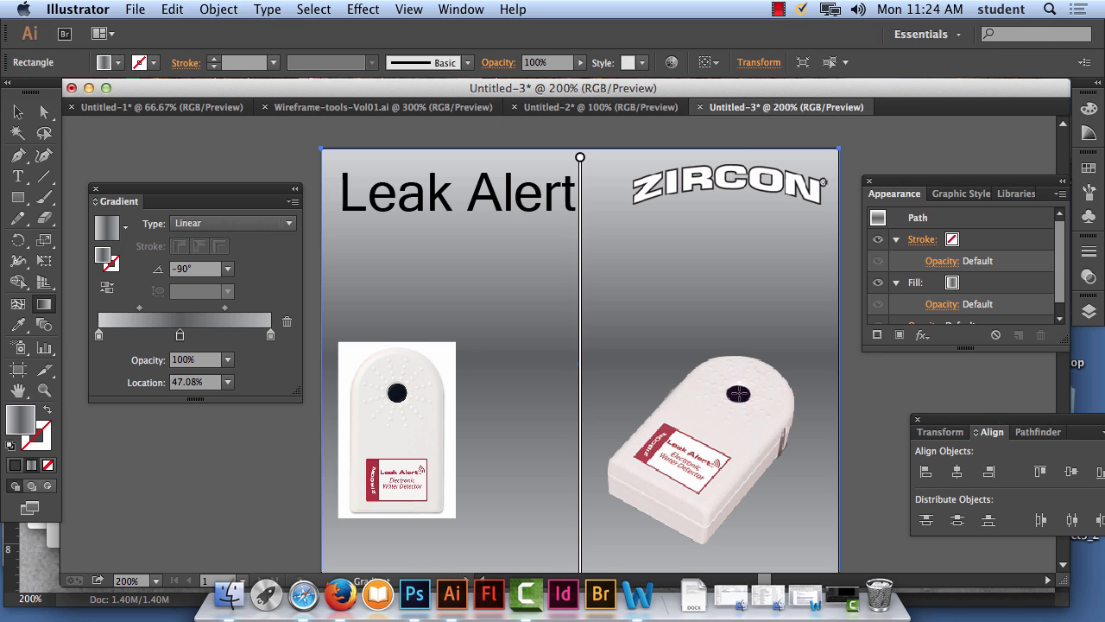
# Move the angled detector to the left and slightly up.
pyautogui.press('v')
pyautogui.click(729, 421)
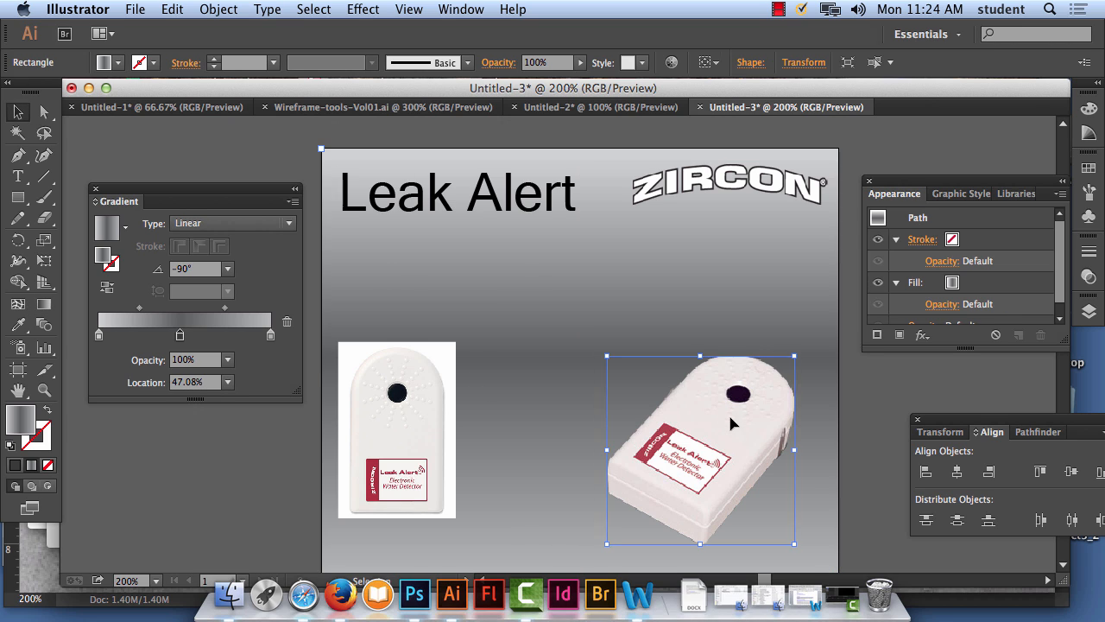
pyautogui.moveTo(730, 433); pyautogui.dragTo(677, 426)
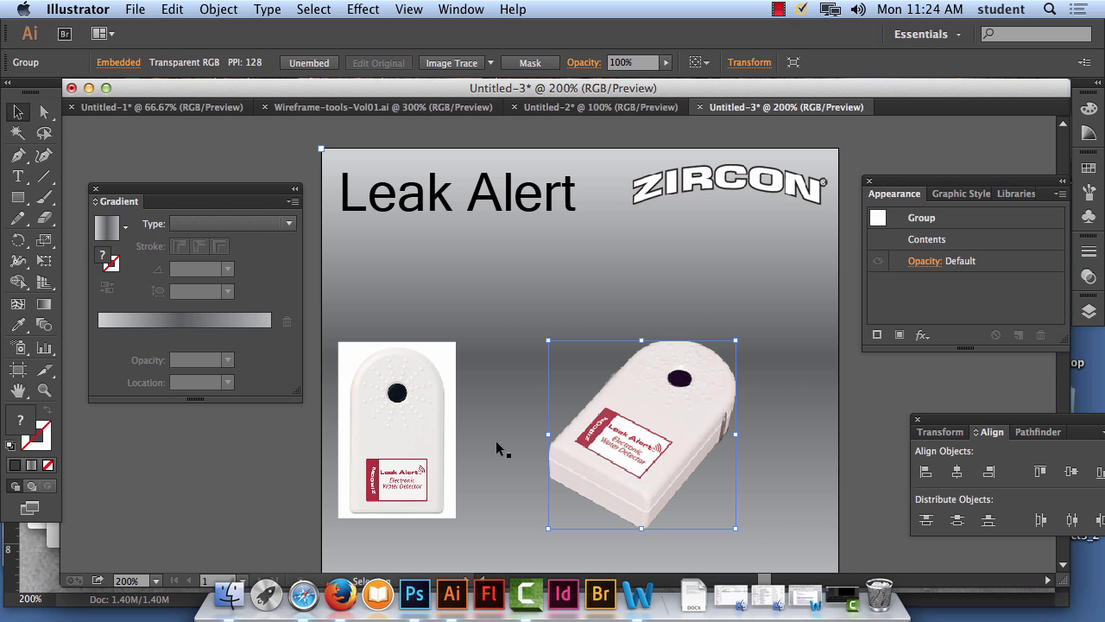
# Try to isolate the white background of the upright detector image with the Magic Wand and Lasso tools.
pyautogui.click(426, 428)
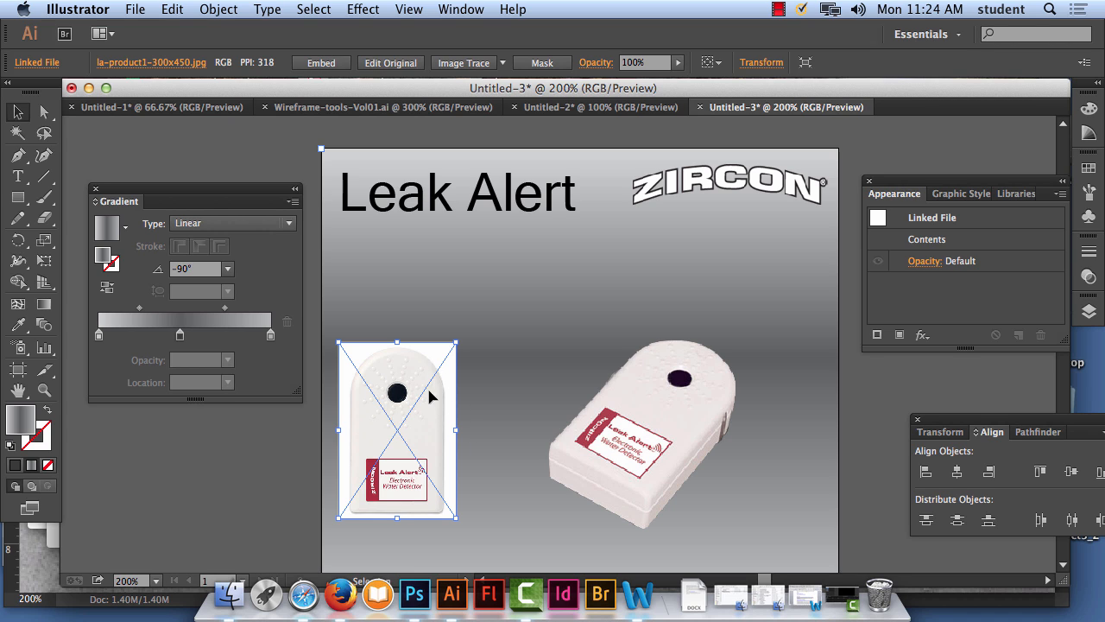
pyautogui.click(18, 133)
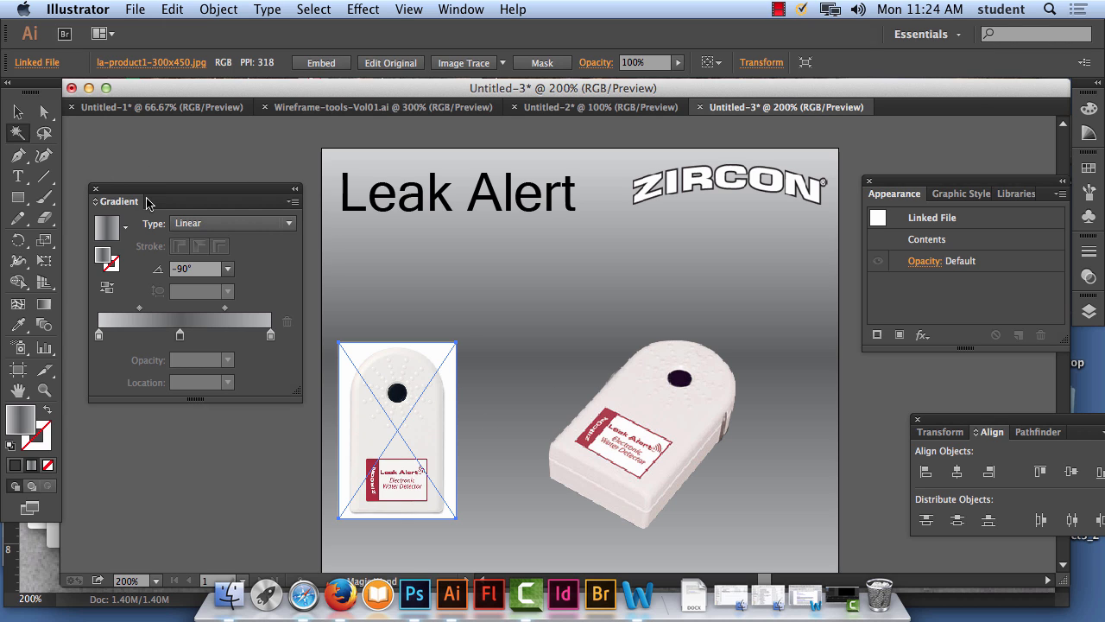
pyautogui.moveTo(154, 194); pyautogui.dragTo(184, 404)
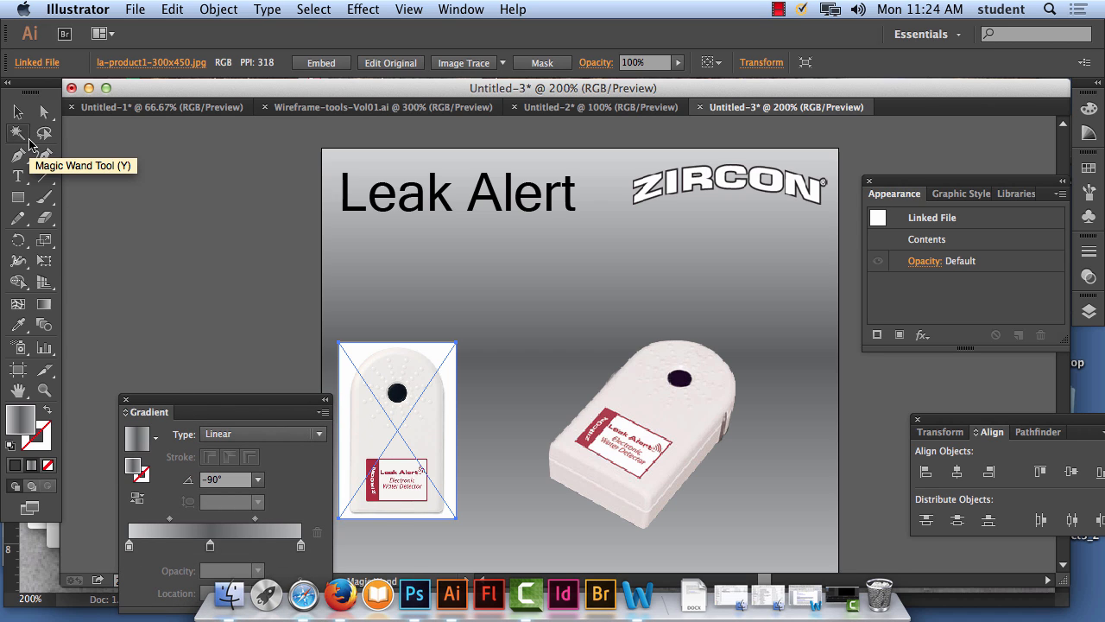
pyautogui.click(20, 136)
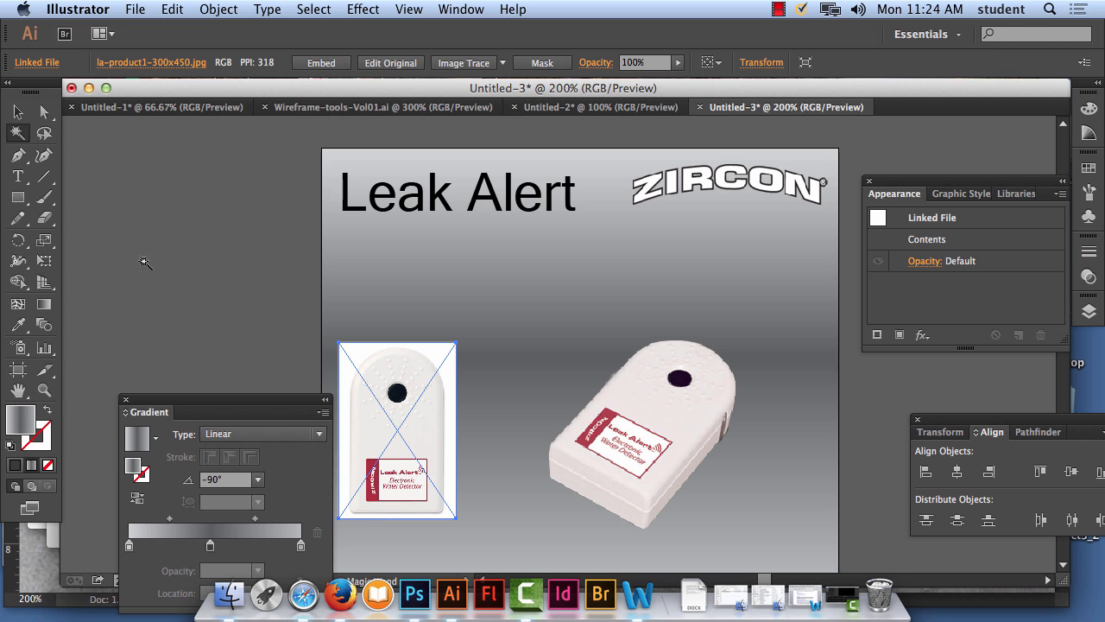
pyautogui.click(45, 137)
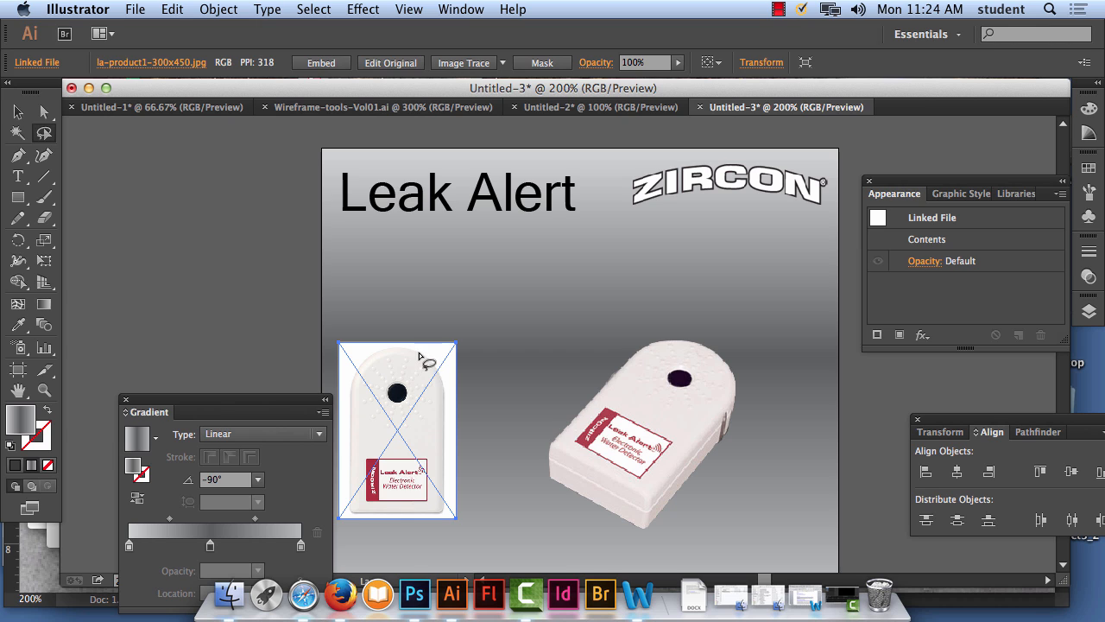
pyautogui.moveTo(423, 355)
pyautogui.mouseDown()
pyautogui.moveTo(449, 415)
pyautogui.moveTo(443, 516)
pyautogui.moveTo(361, 520)
pyautogui.moveTo(342, 509)
pyautogui.moveTo(336, 448)
pyautogui.moveTo(345, 374)
pyautogui.moveTo(369, 348)
pyautogui.moveTo(415, 349)
pyautogui.moveTo(474, 388)
pyautogui.moveTo(476, 334)
pyautogui.moveTo(385, 336)
pyautogui.mouseUp()
pyautogui.click(17, 112)
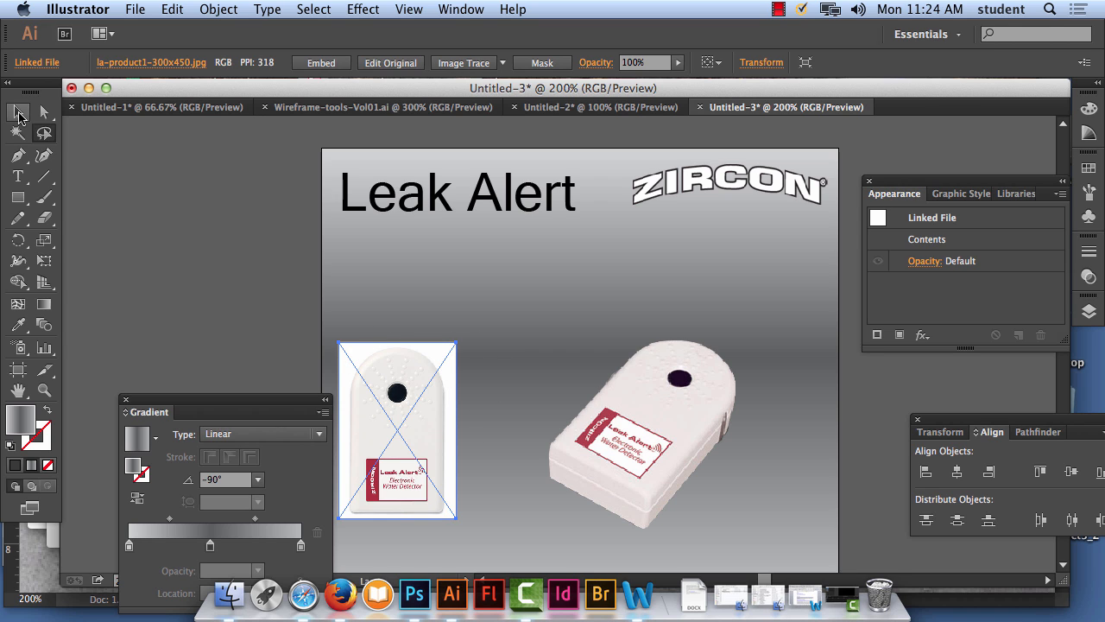
pyautogui.click(294, 311)
pyautogui.click(411, 394)
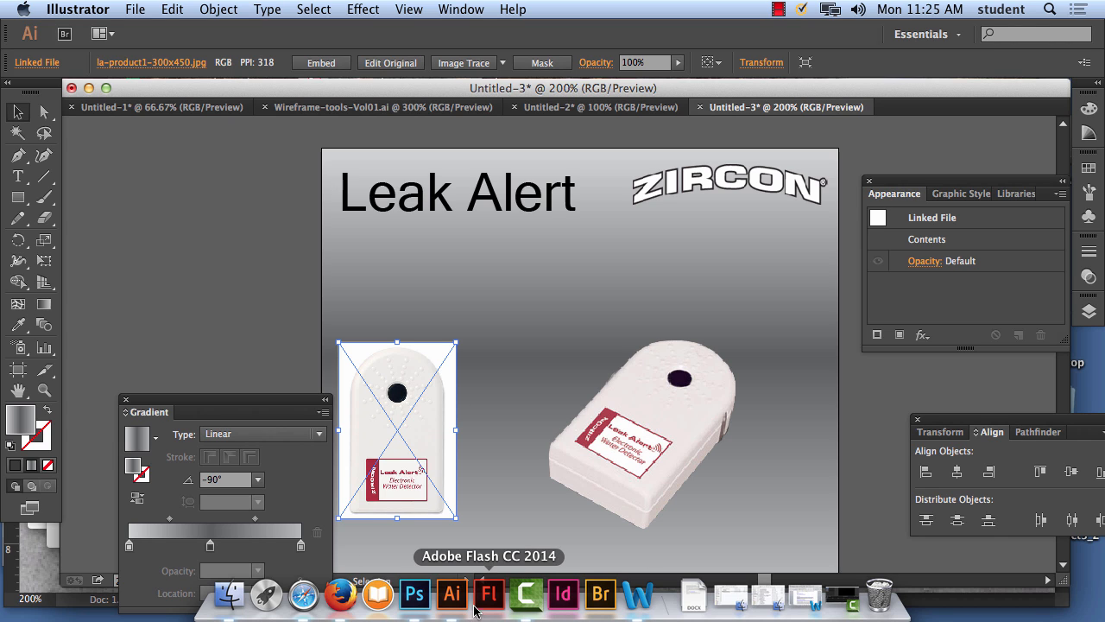
# Switch to Photoshop and open la-product1-300x450.jpg from the Desktop.
pyautogui.click(415, 594)
pyautogui.click(140, 9)
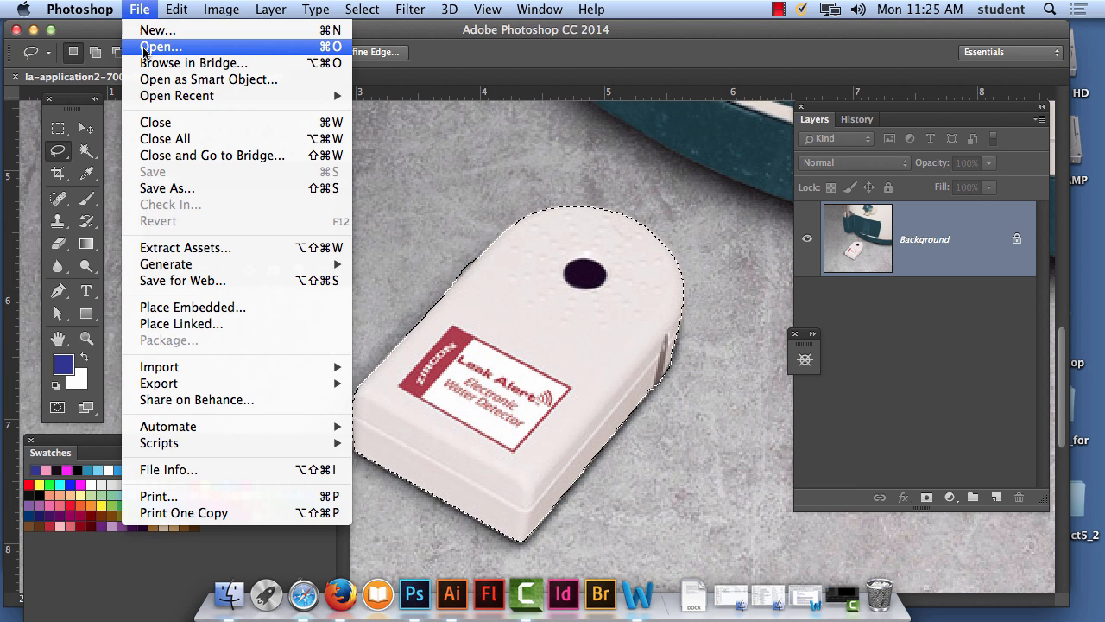
pyautogui.click(148, 44)
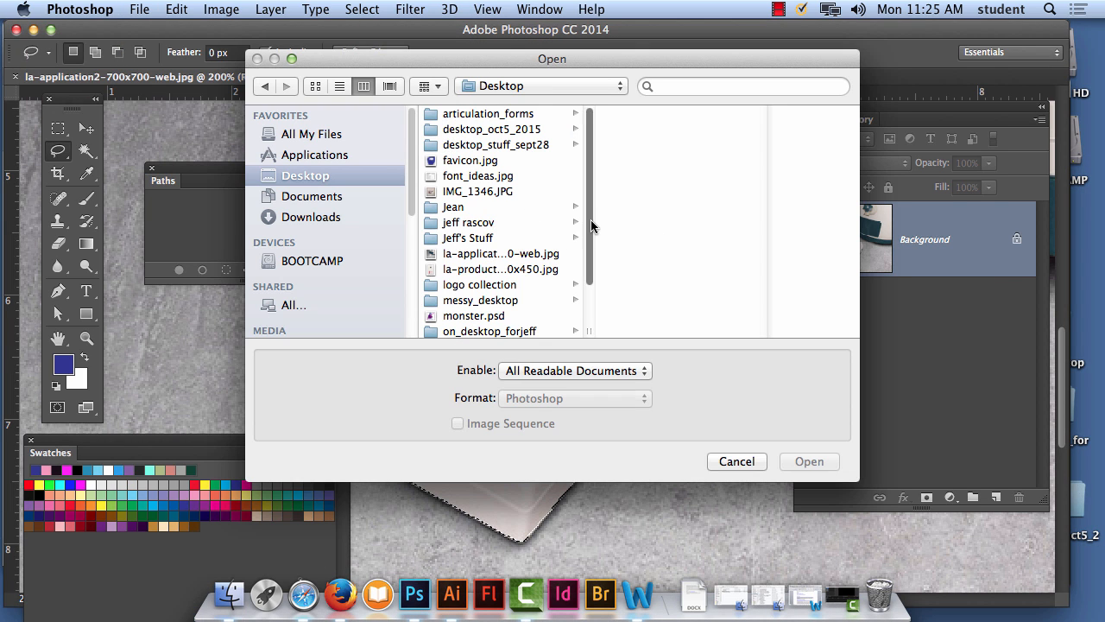
pyautogui.scroll(-3, 592, 226)
pyautogui.click(518, 222)
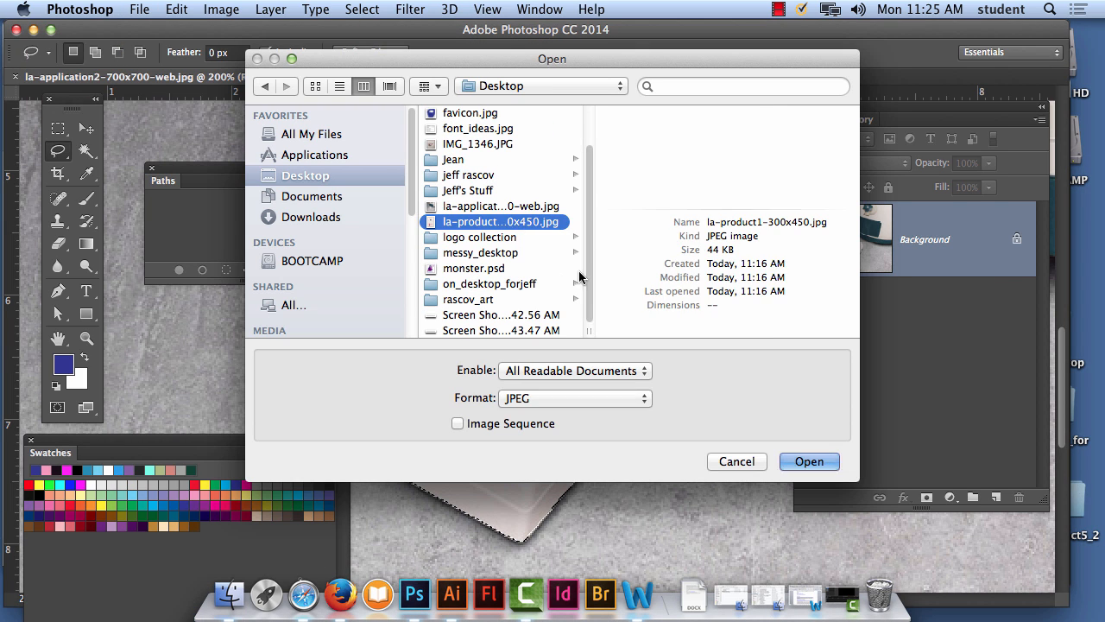
pyautogui.click(828, 461)
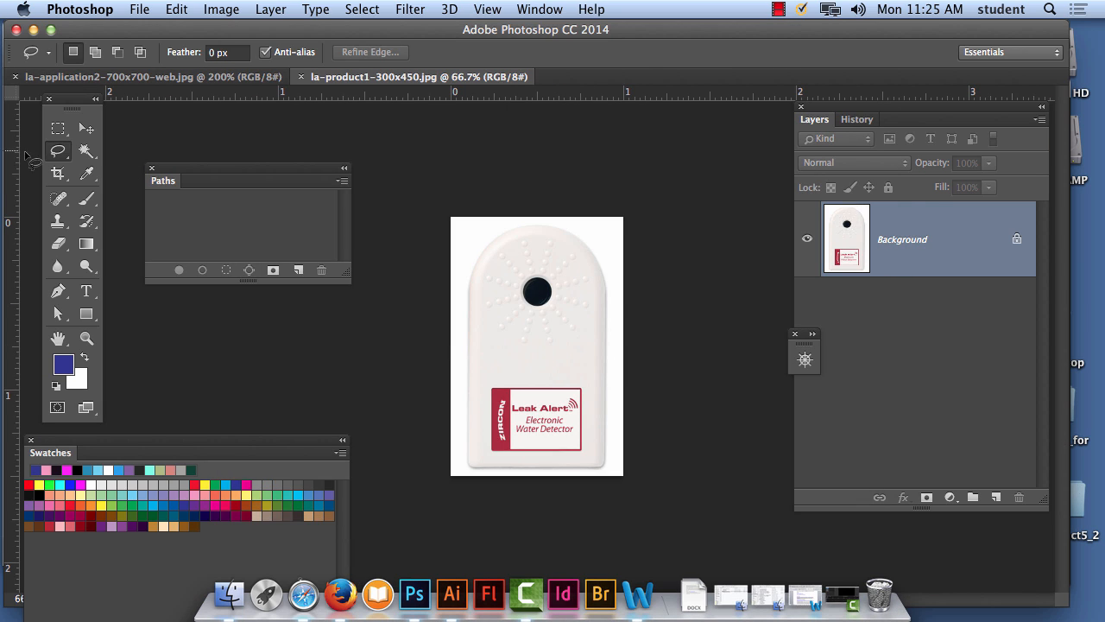
# Select the upright detector by inverting a Magic Wand selection of its white background, and copy it.
pyautogui.click(86, 151)
pyautogui.click(614, 242)
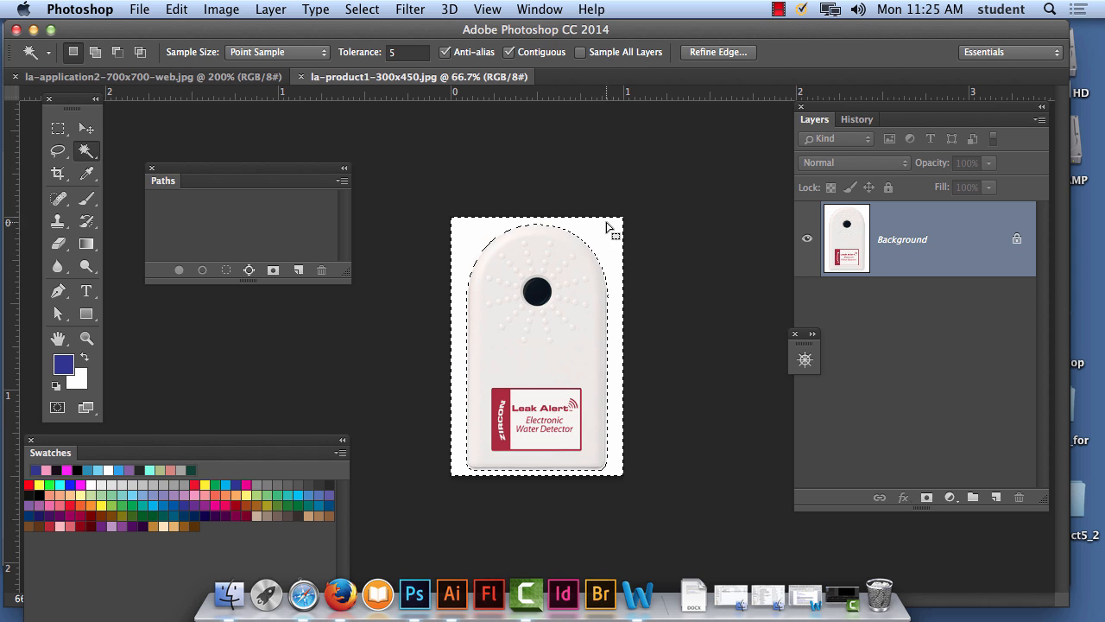
pyautogui.click(361, 10)
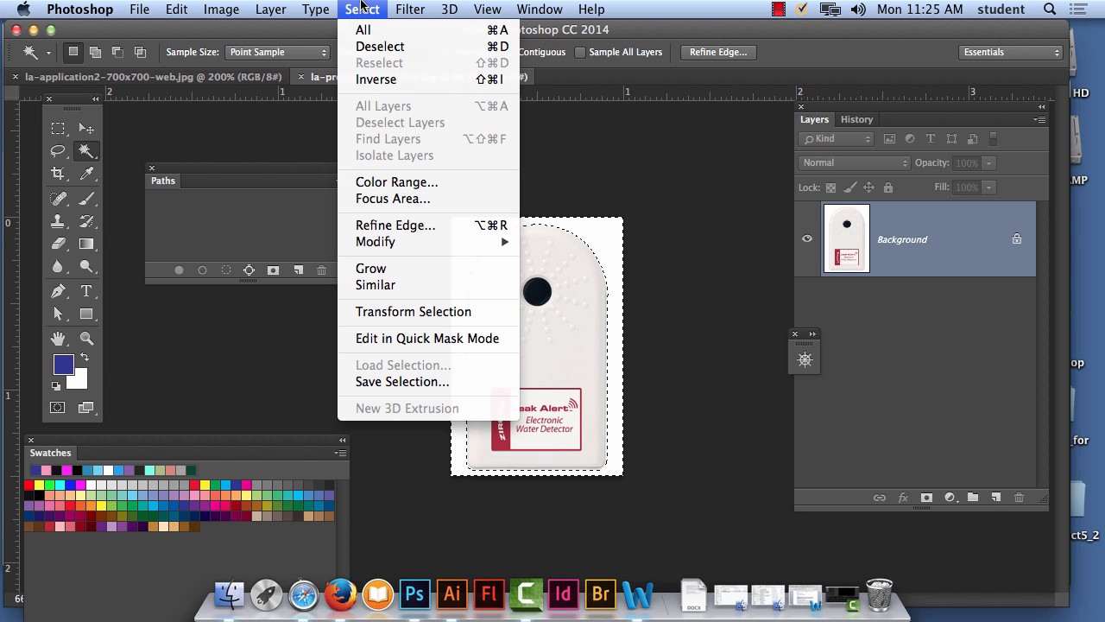
pyautogui.click(367, 79)
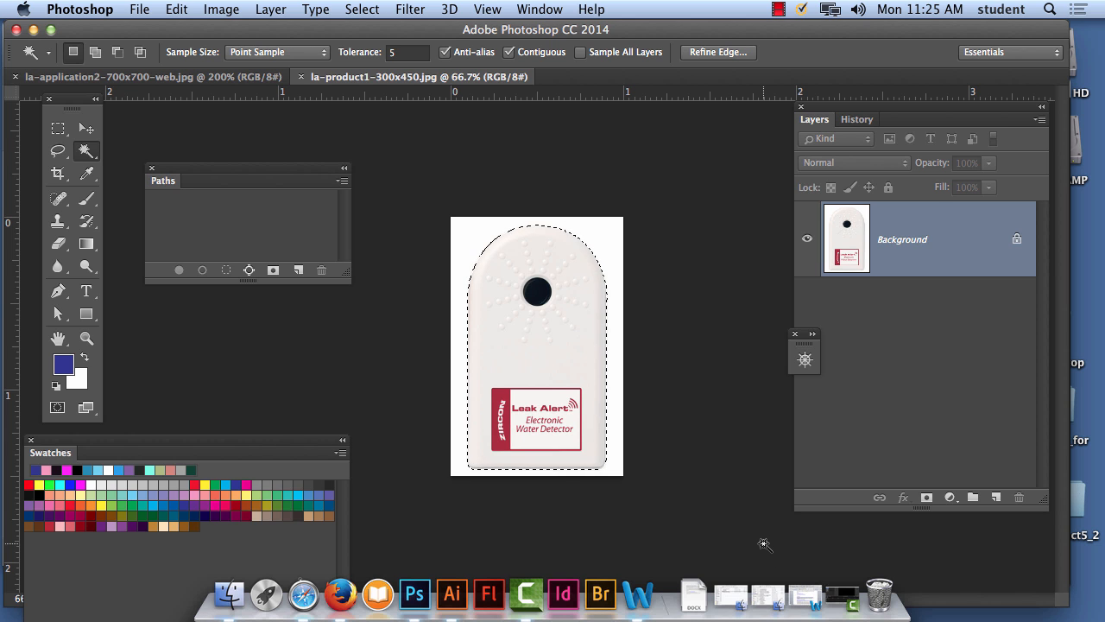
# Switch to Illustrator, paste the upright detector cutout and move it over the white-backed detector image.
pyautogui.click(451, 594)
pyautogui.press('super+v')
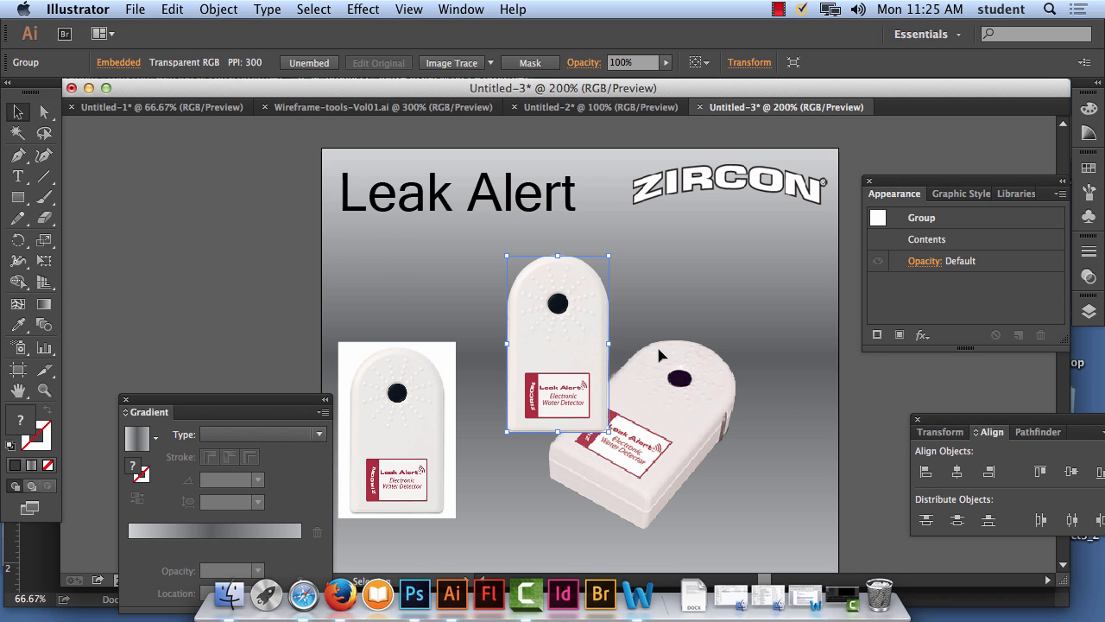
pyautogui.moveTo(529, 320); pyautogui.dragTo(429, 382)
# Delete the white-backed detector image and shift the angled detector slightly down and left.
pyautogui.click(428, 367)
pyautogui.press('Delete')
pyautogui.moveTo(678, 419)
pyautogui.mouseDown()
pyautogui.moveTo(696, 422)
pyautogui.moveTo(650, 437)
pyautogui.moveTo(680, 417)
pyautogui.mouseUp()
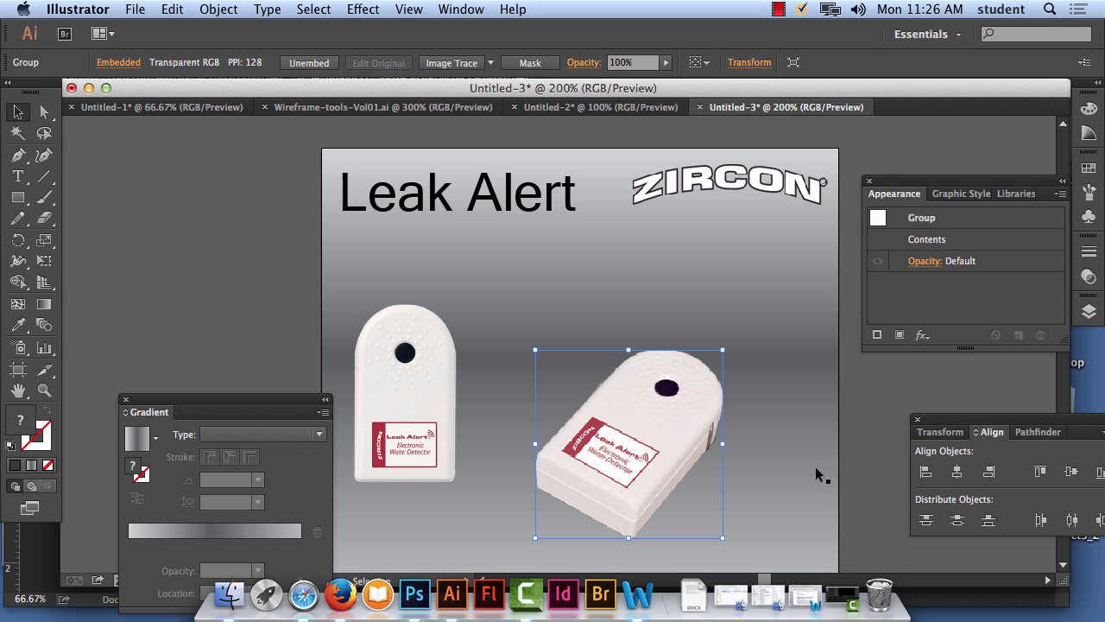
# Display the document's layers and shift the angled detector slightly right and down on the artboard.
pyautogui.click(460, 9)
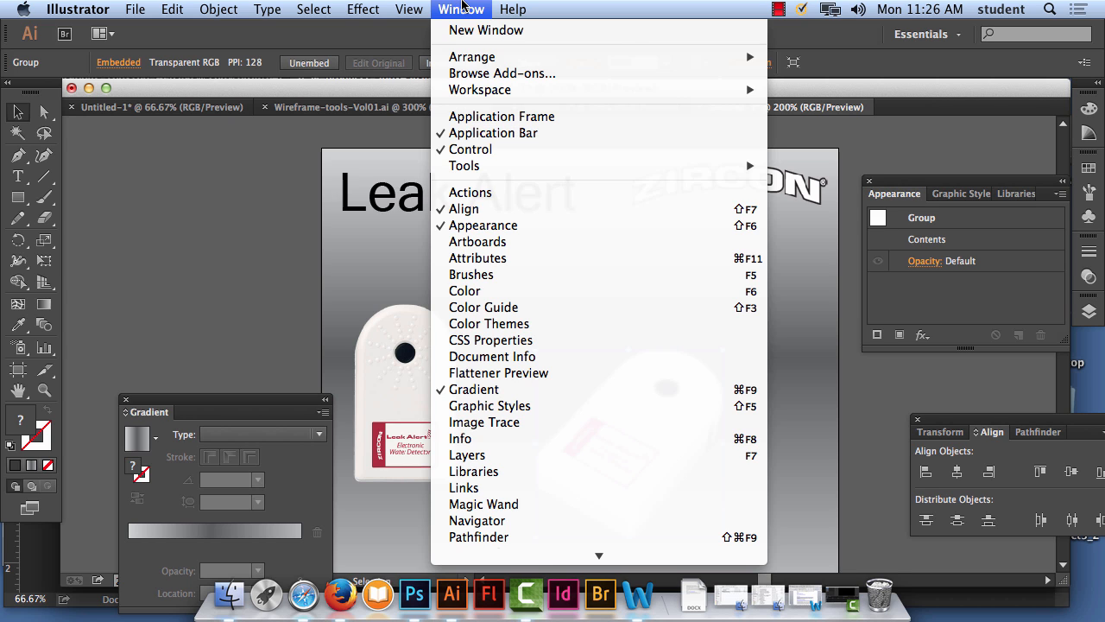
pyautogui.click(539, 455)
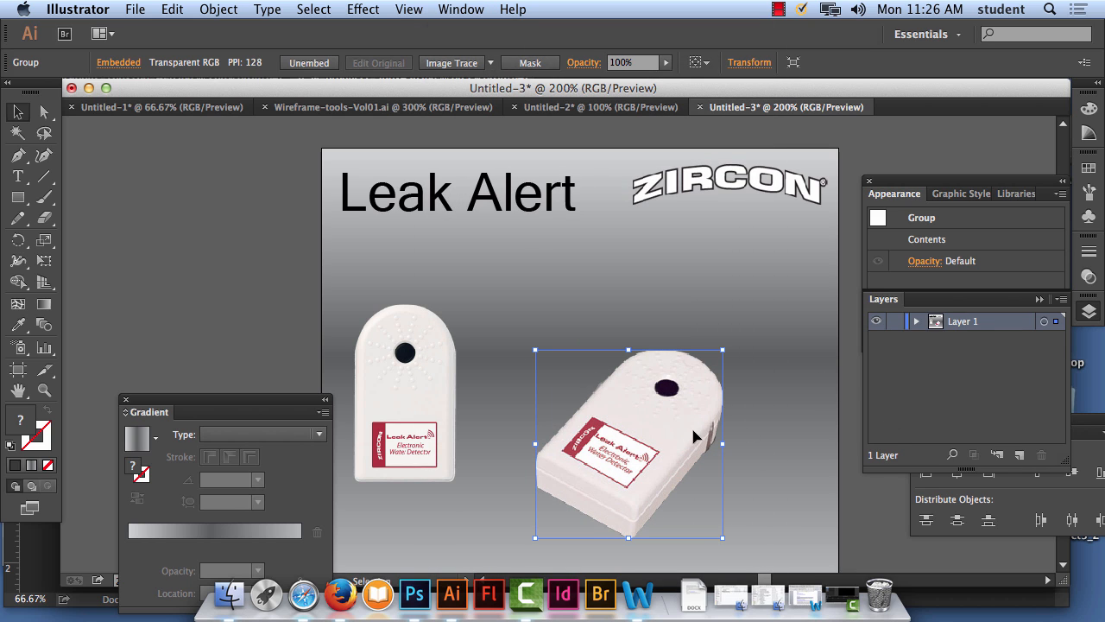
pyautogui.moveTo(692, 429); pyautogui.dragTo(728, 424)
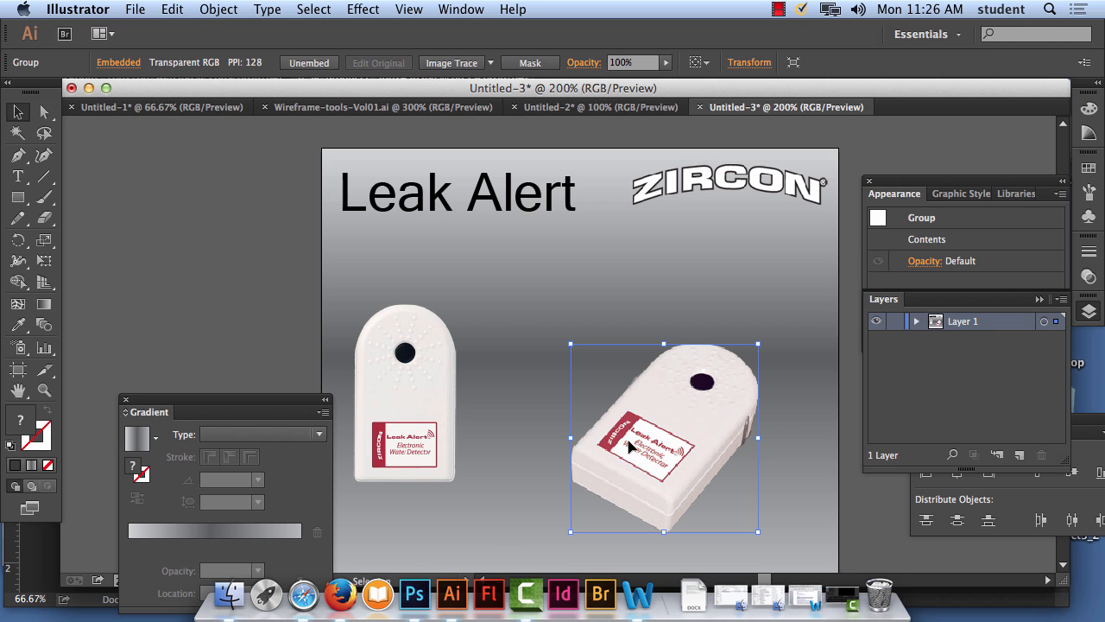
pyautogui.moveTo(673, 438); pyautogui.dragTo(705, 446)
pyautogui.click(988, 382)
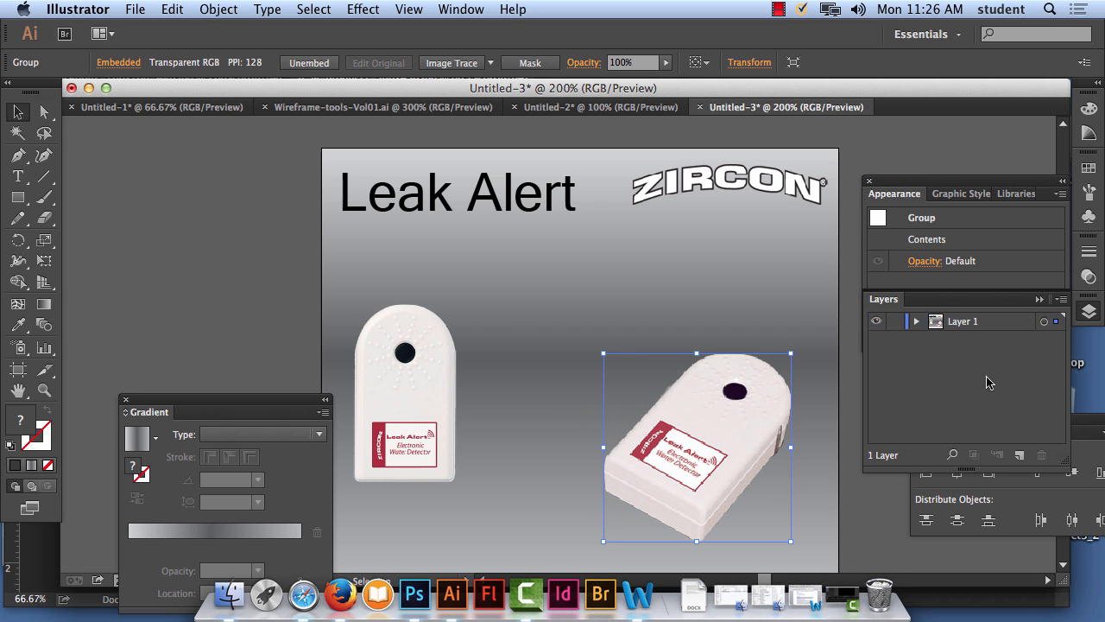
pyautogui.moveTo(714, 462); pyautogui.dragTo(665, 465)
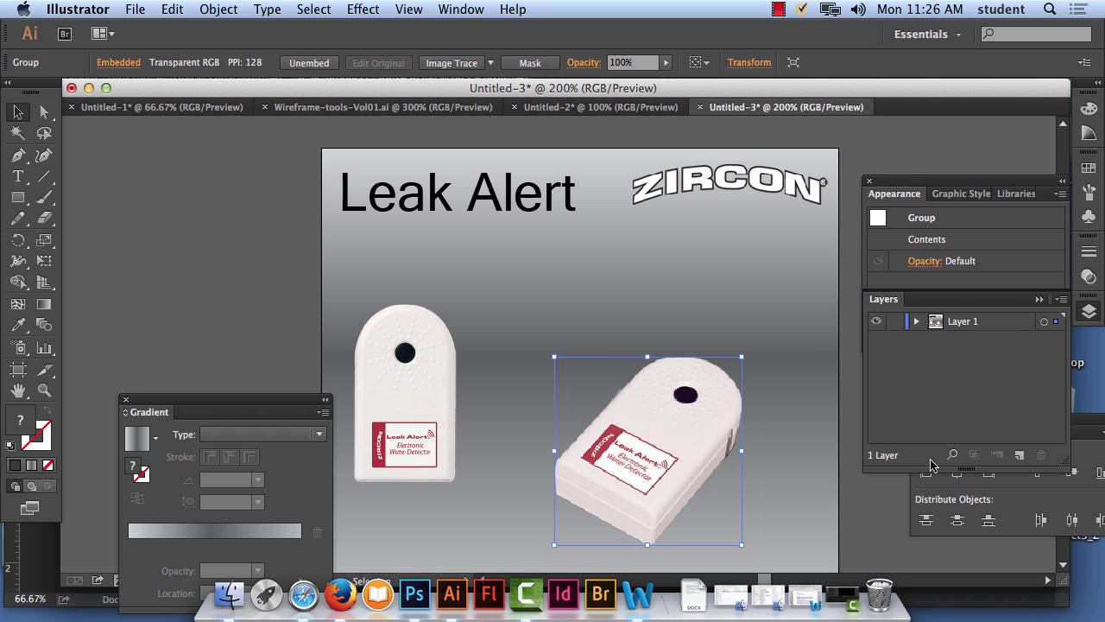
# Delete the upright detector from Layer 1 and add a new layer above it.
pyautogui.click(391, 400)
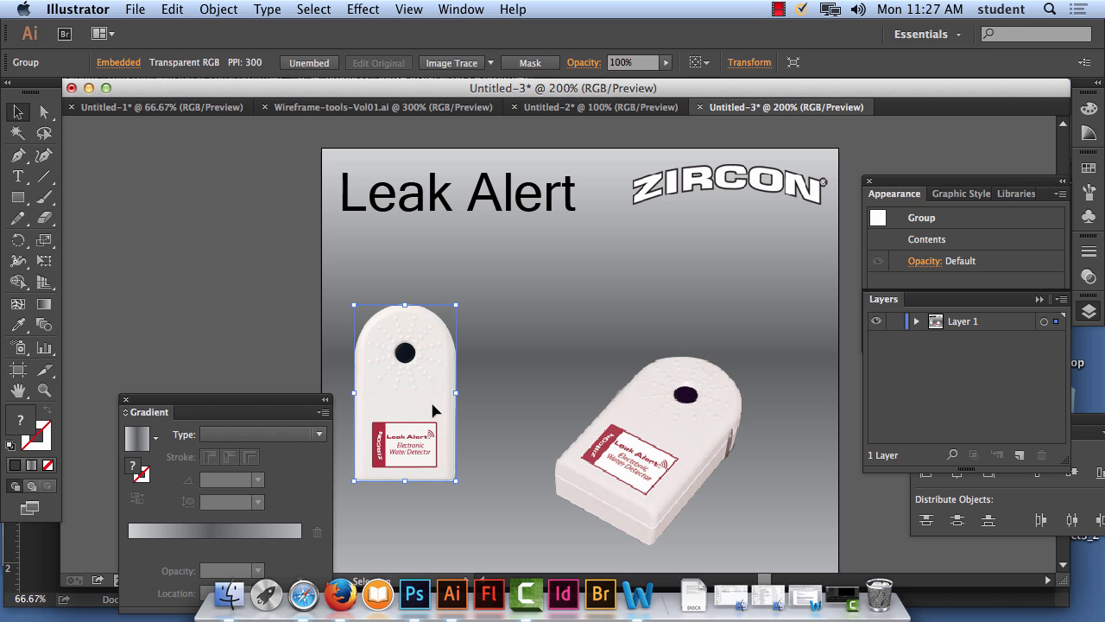
pyautogui.press('Delete')
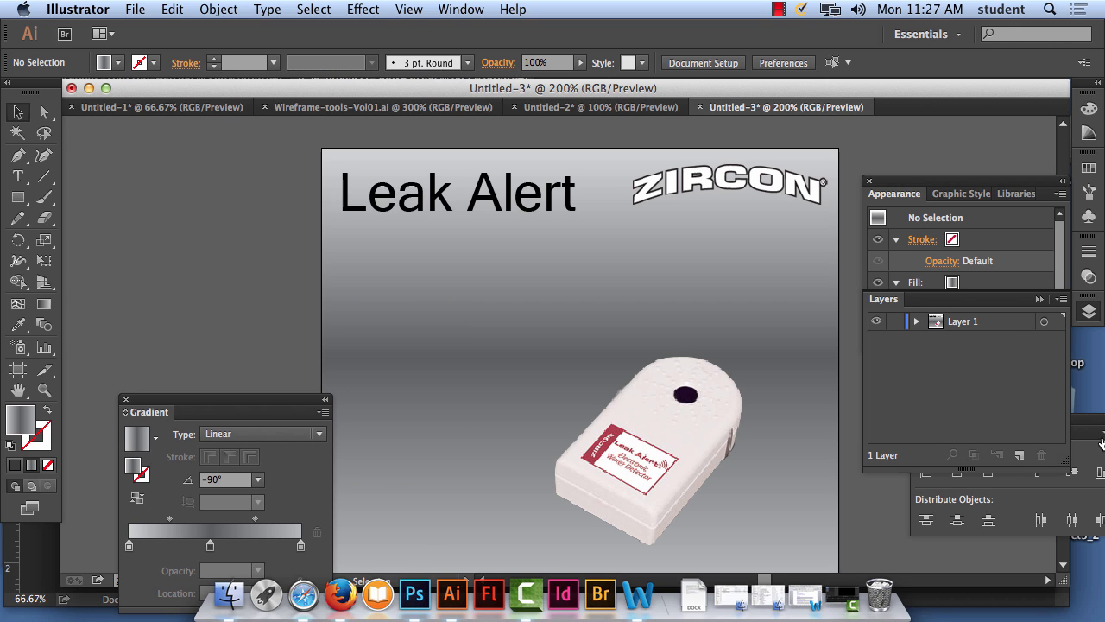
pyautogui.click(1020, 457)
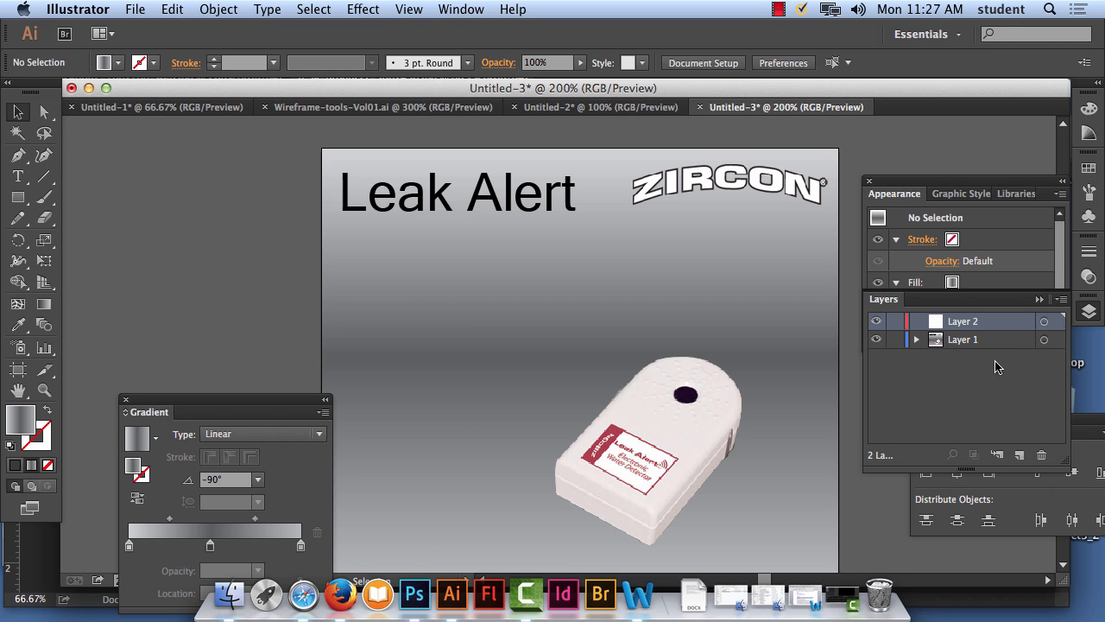
pyautogui.doubleClick(970, 322)
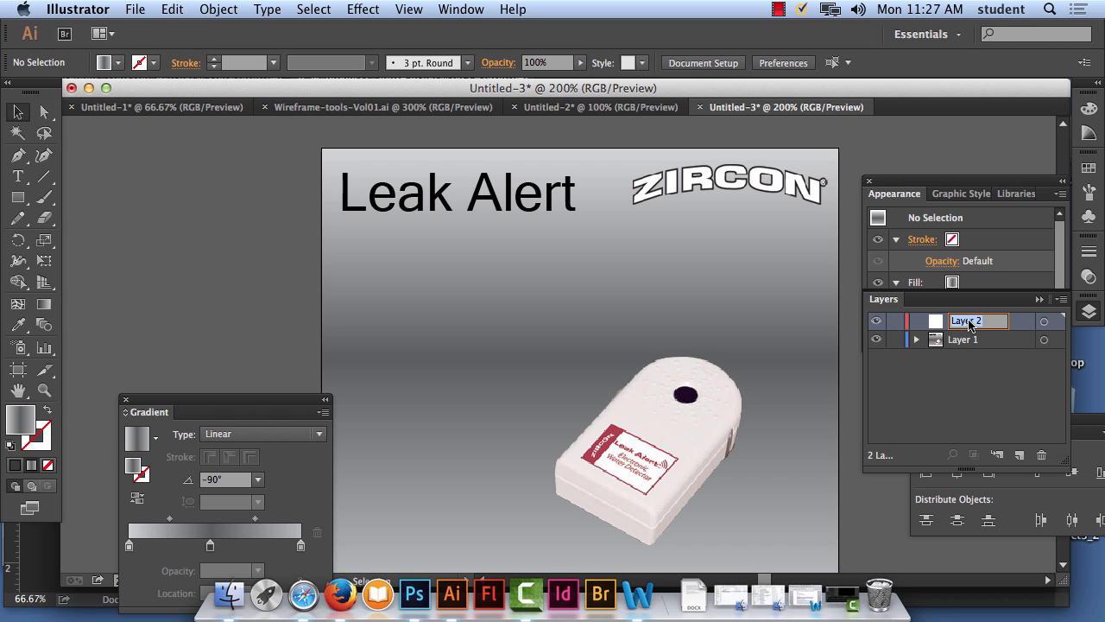
pyautogui.write('st')
pyautogui.write('raight_produ')
pyautogui.write('ct')
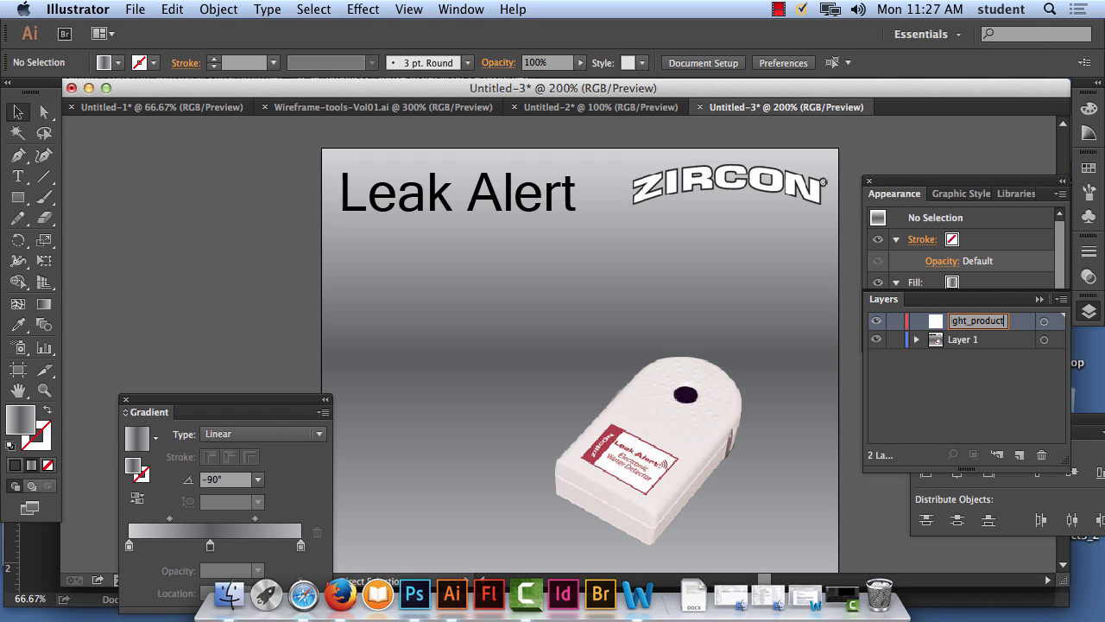
pyautogui.press('Escape')
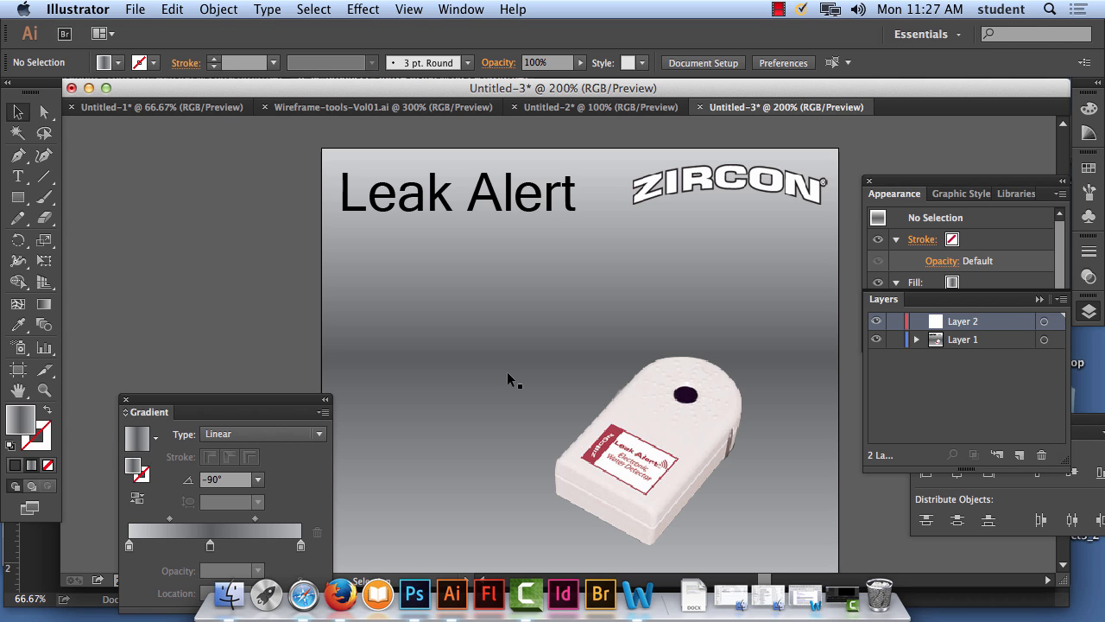
# Paste the upright detector into the left part of the artboard on Layer 2 and rename that layer straight_product.
pyautogui.press('cmd+v')
pyautogui.moveTo(588, 346); pyautogui.dragTo(439, 381)
pyautogui.doubleClick(967, 321)
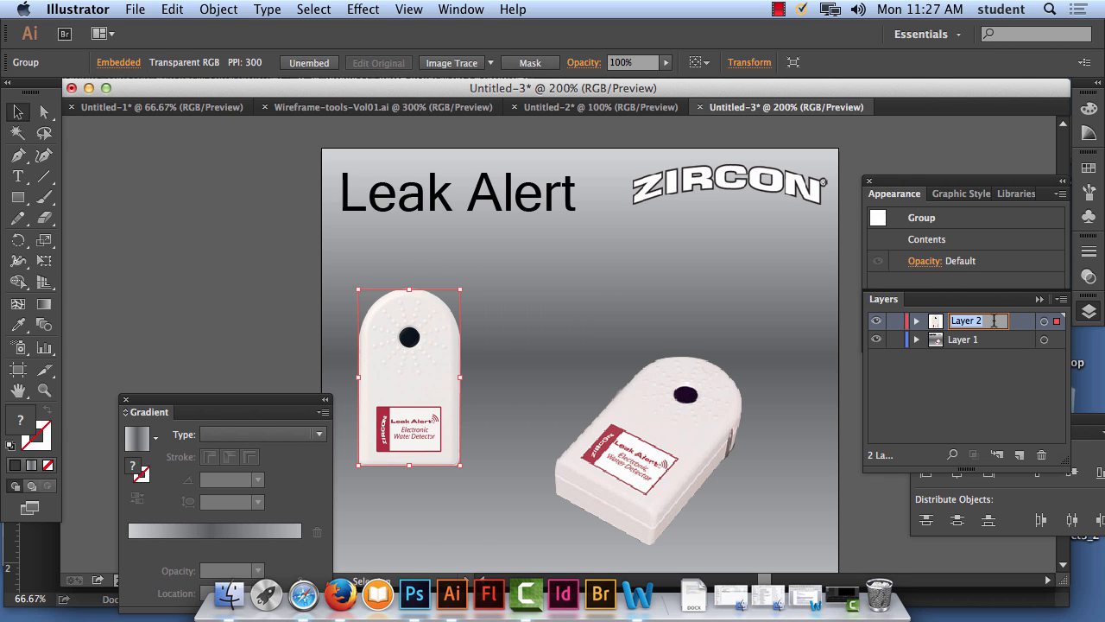
pyautogui.write('straight_prod')
pyautogui.write('uct')
pyautogui.press('Return')
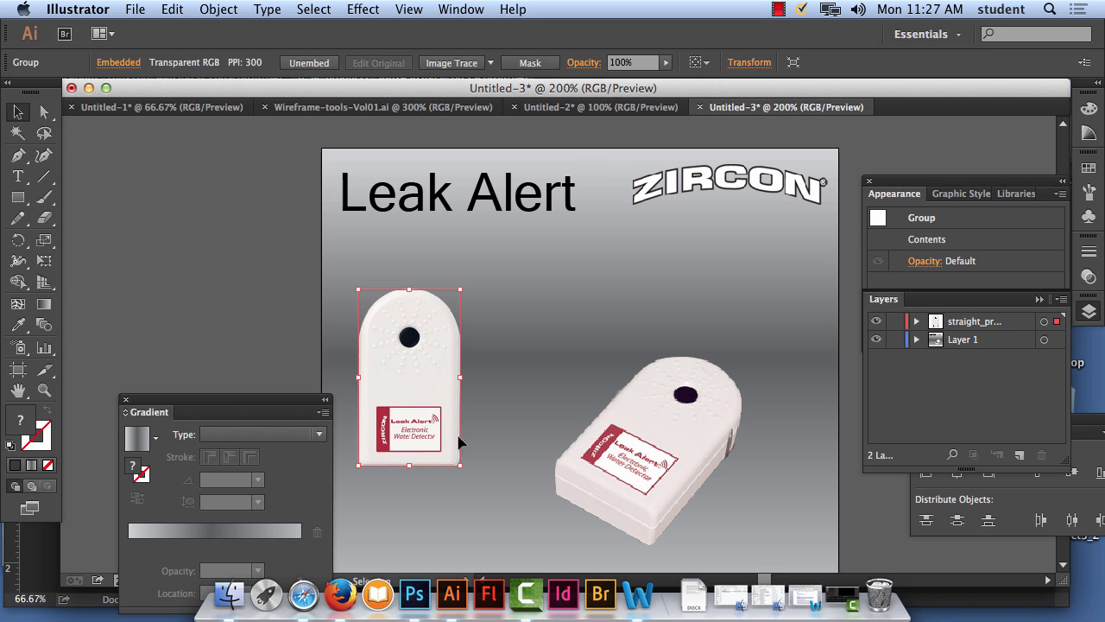
# Add the text "Buy Today" just below the upright detector.
pyautogui.click(24, 180)
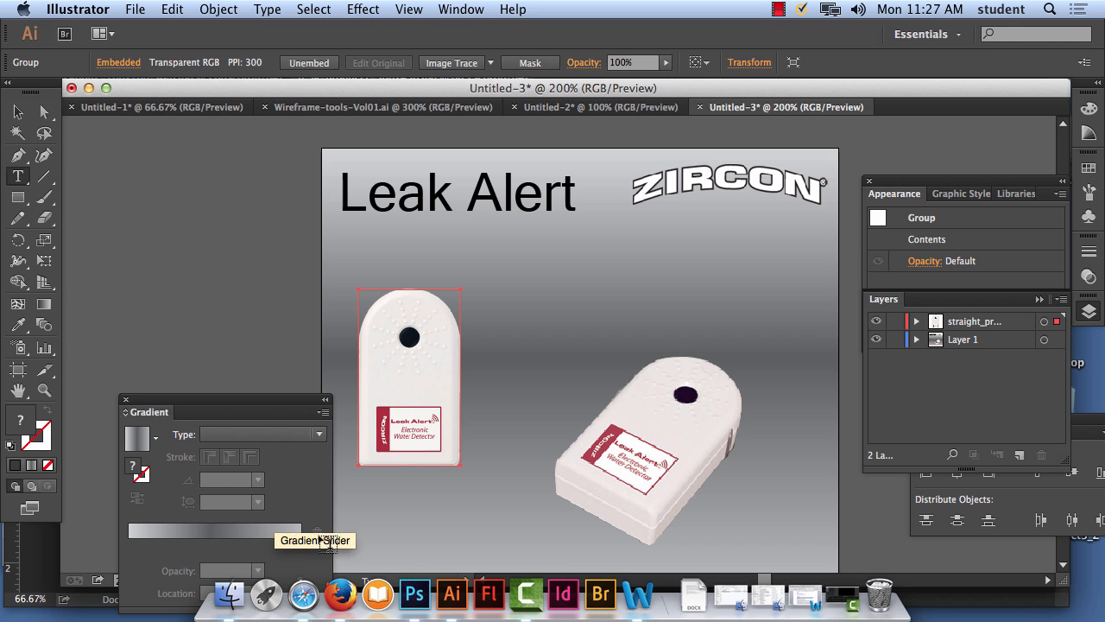
pyautogui.click(367, 481)
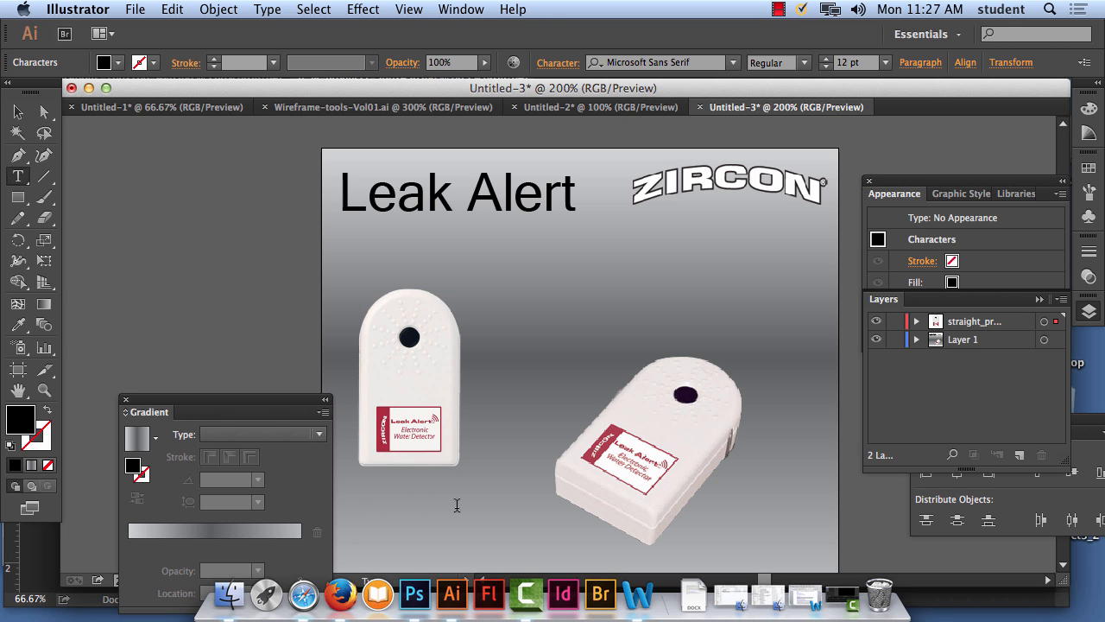
pyautogui.write('Buy Today')
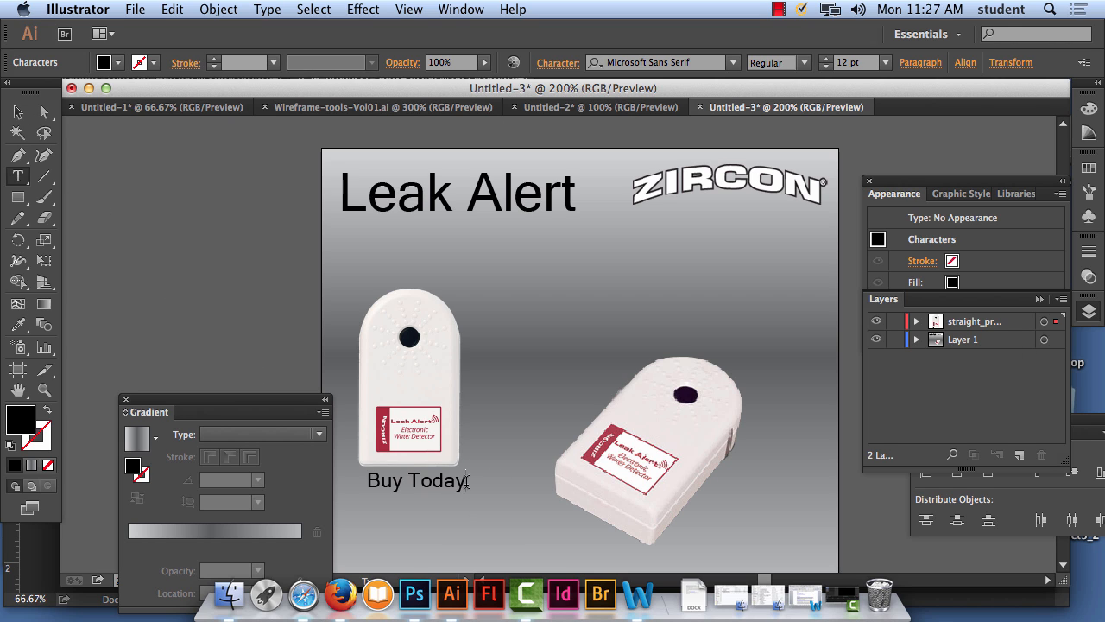
# Set the fill of the whole "Buy Today" text to a golden yellow.
pyautogui.moveTo(467, 481); pyautogui.dragTo(334, 478)
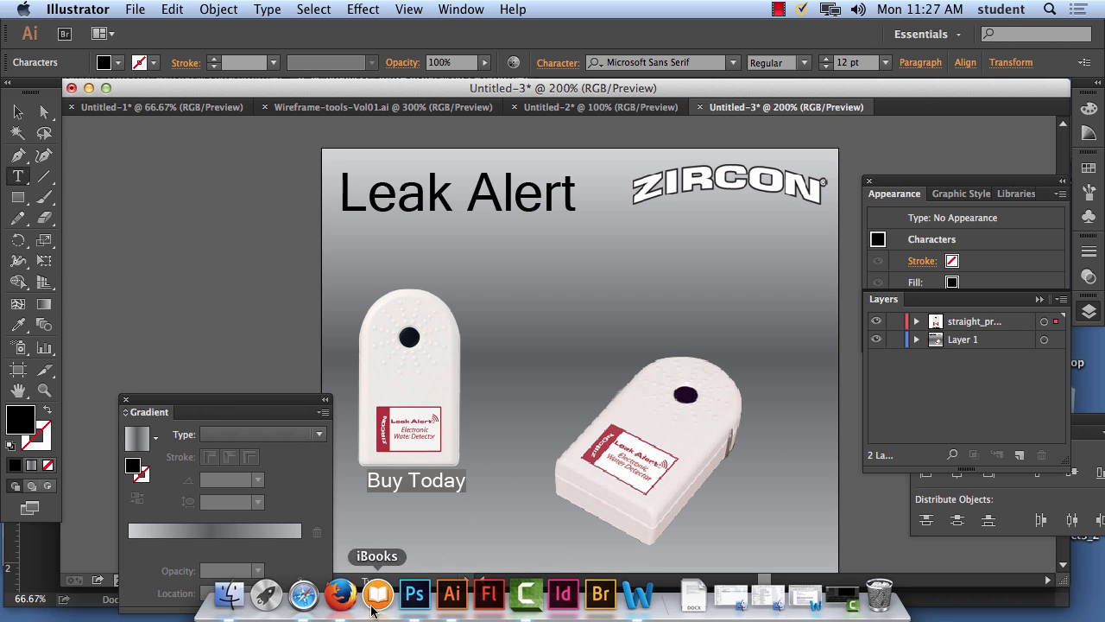
pyautogui.doubleClick(24, 423)
pyautogui.write('a50a0a')
pyautogui.moveTo(468, 256); pyautogui.dragTo(411, 237)
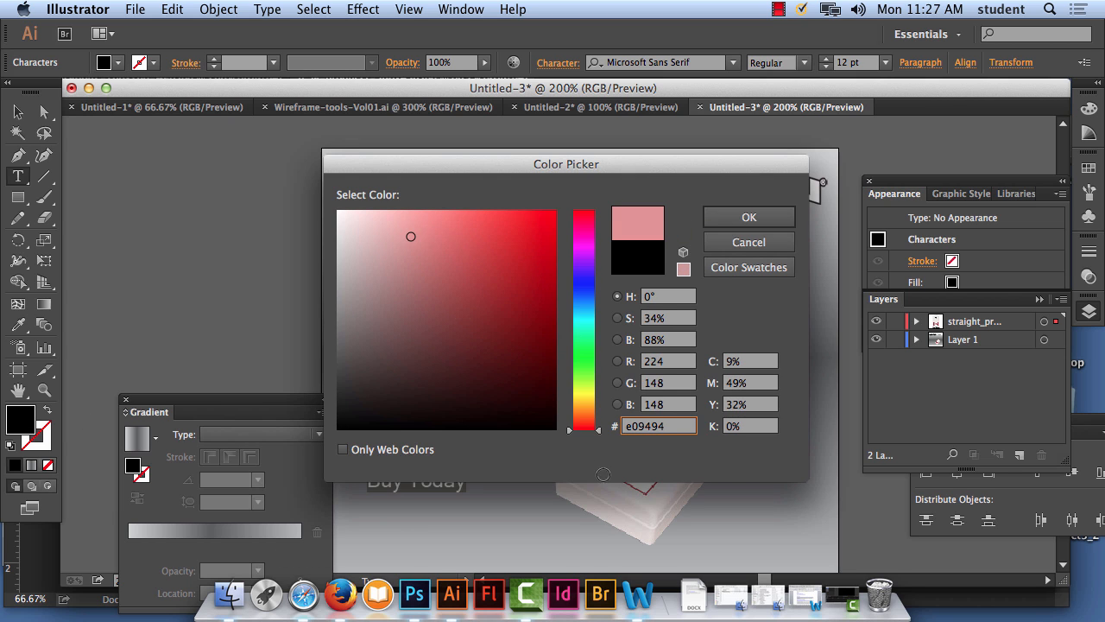
pyautogui.moveTo(584, 405); pyautogui.dragTo(585, 382)
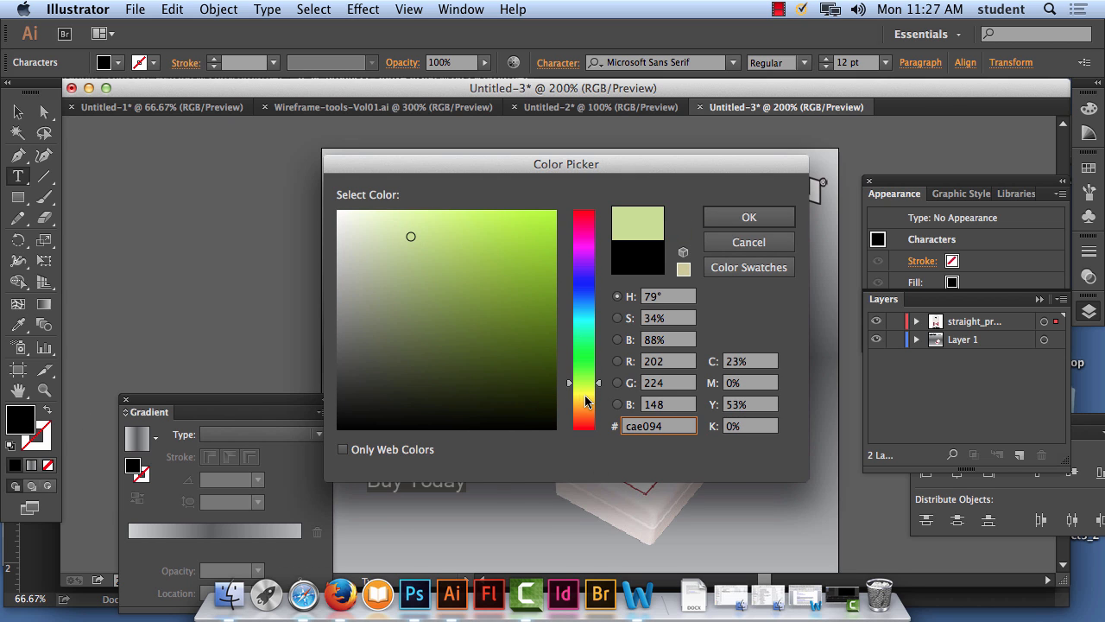
pyautogui.click(585, 399)
pyautogui.moveTo(540, 226); pyautogui.dragTo(543, 213)
pyautogui.click(744, 220)
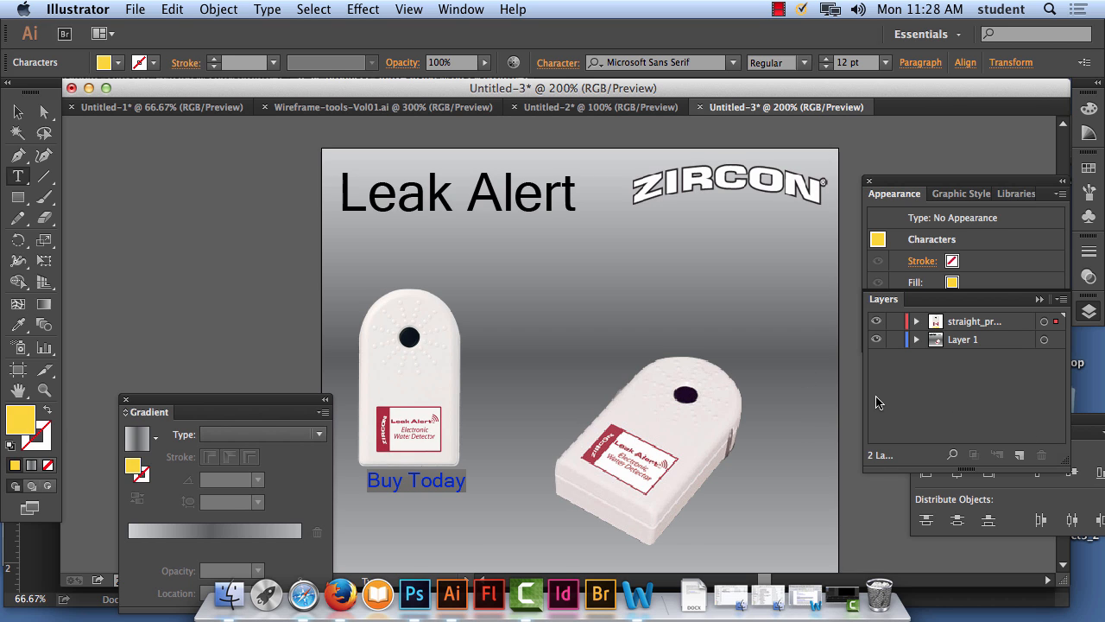
# Give the "Buy Today" text a near-black stroke in color 141111.
pyautogui.doubleClick(43, 438)
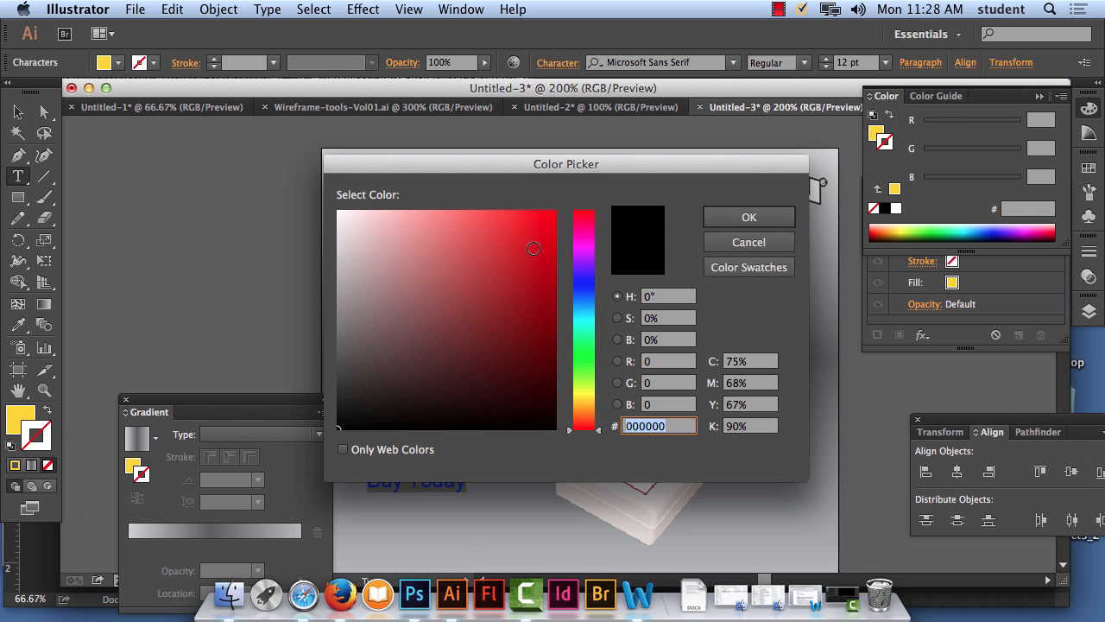
pyautogui.moveTo(424, 388); pyautogui.dragTo(371, 409)
pyautogui.click(783, 223)
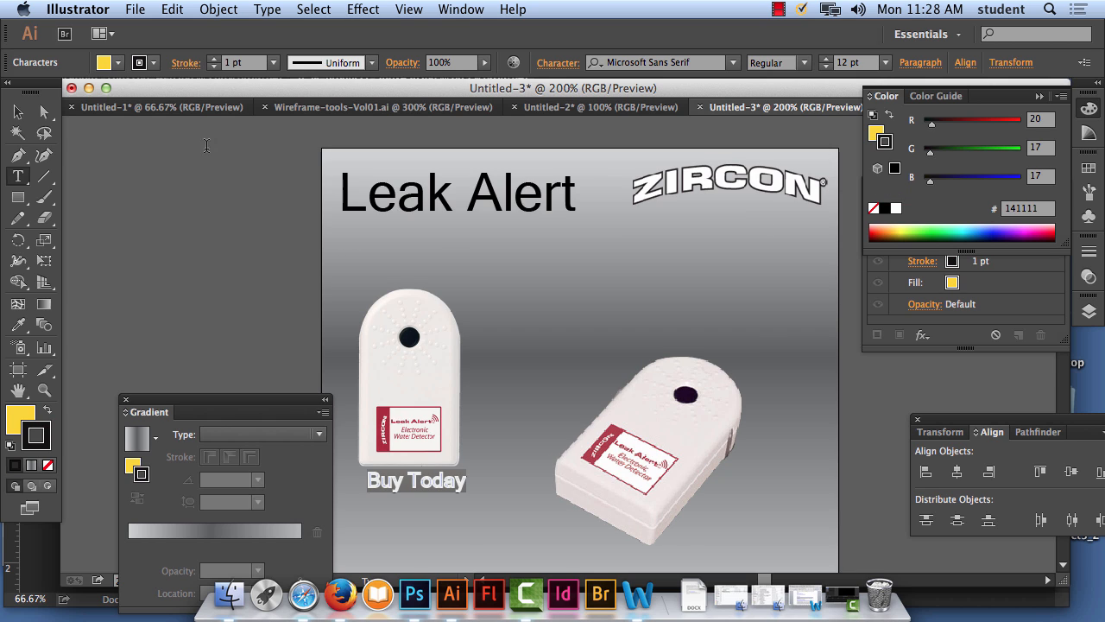
# Set the "Buy Today" stroke weight to 0.5 pt and center the text a little lower beneath the upright detector.
pyautogui.click(18, 113)
pyautogui.moveTo(442, 485); pyautogui.dragTo(443, 496)
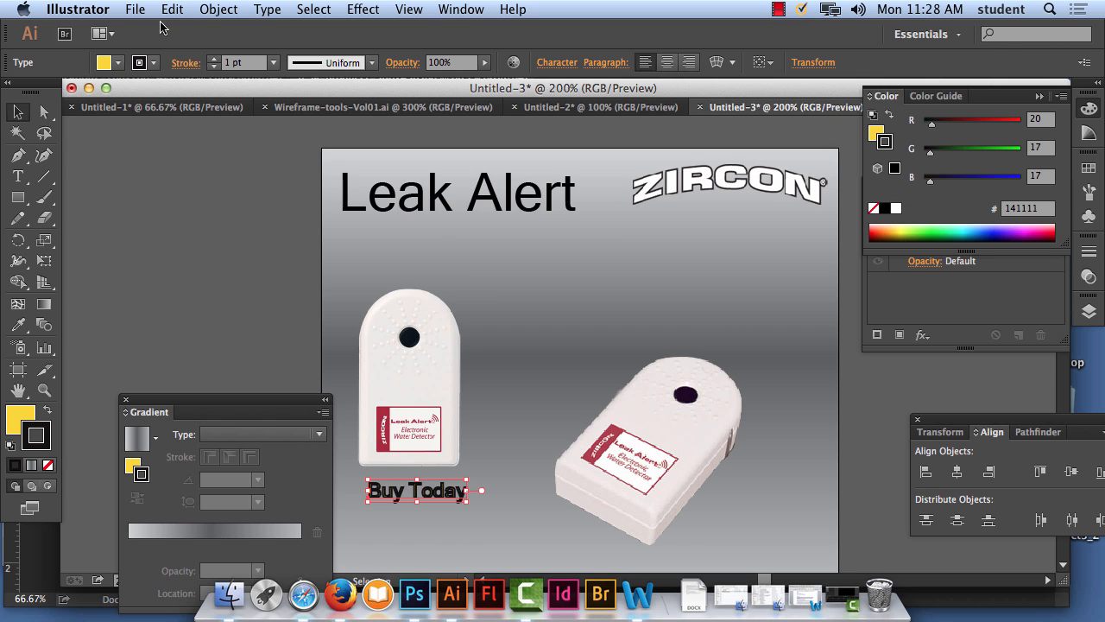
pyautogui.click(273, 62)
pyautogui.click(299, 101)
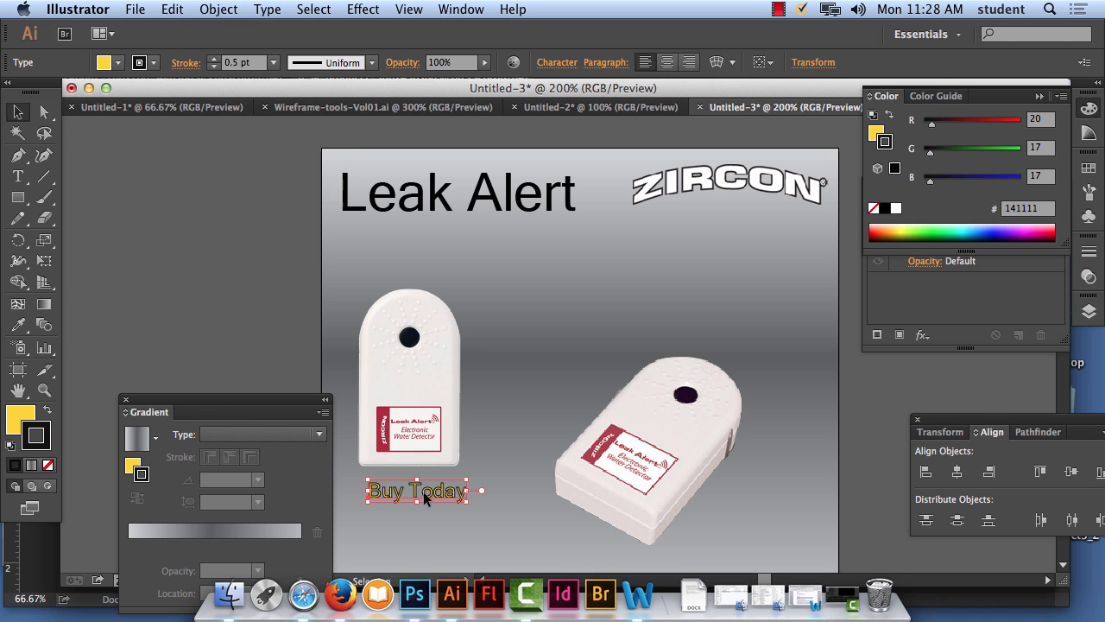
pyautogui.moveTo(422, 491); pyautogui.dragTo(418, 489)
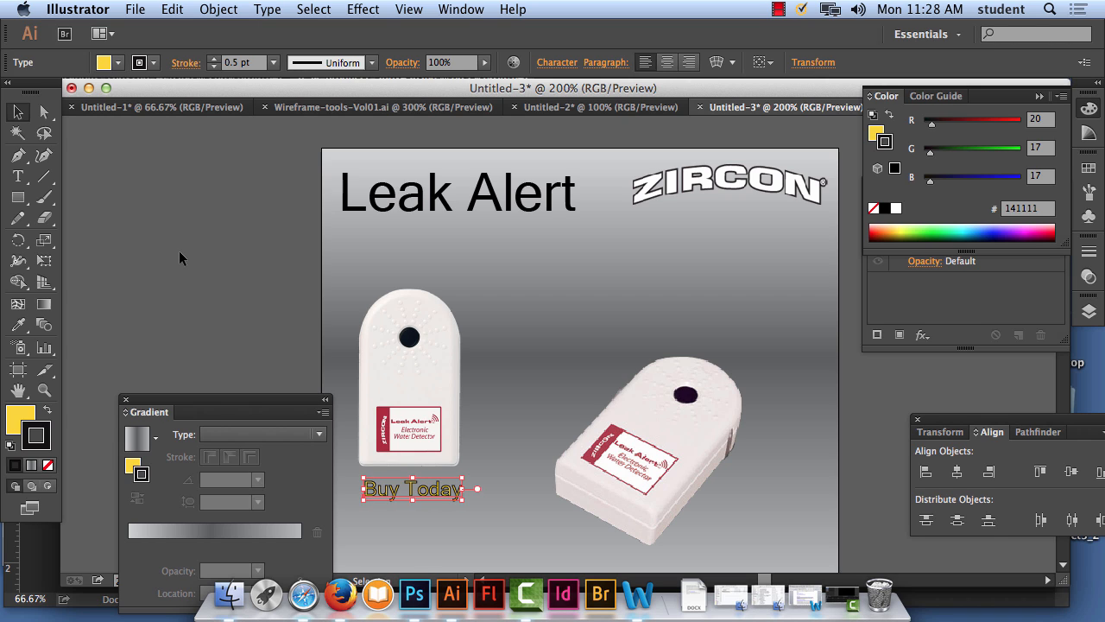
pyautogui.click(179, 251)
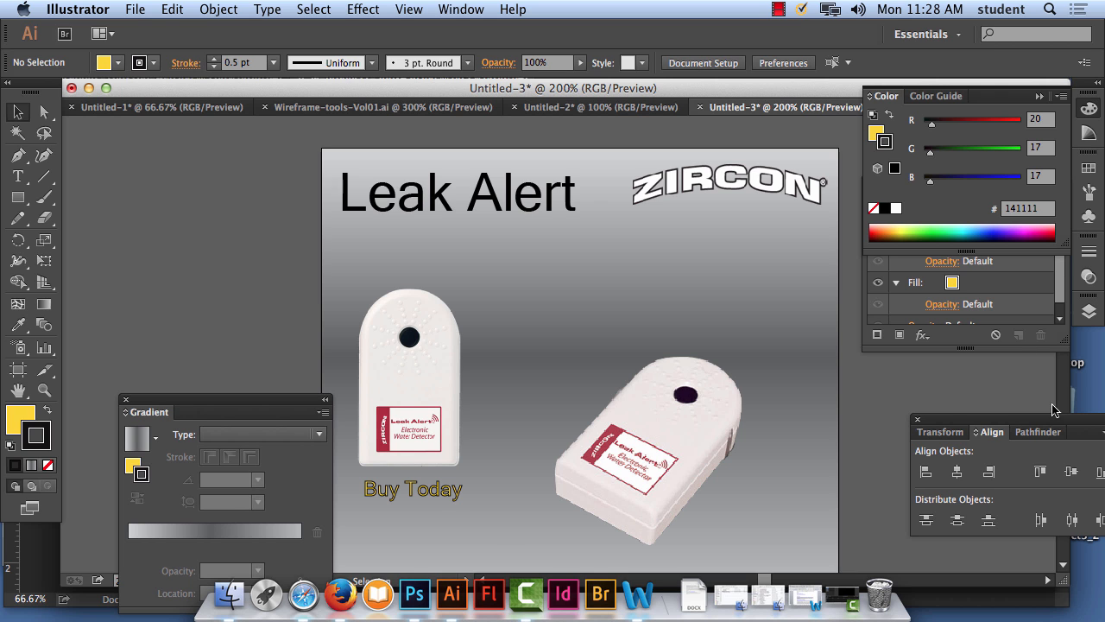
# Bring the layer list back into view, reposition it, and rename Layer 1 as background.
pyautogui.click(478, 7)
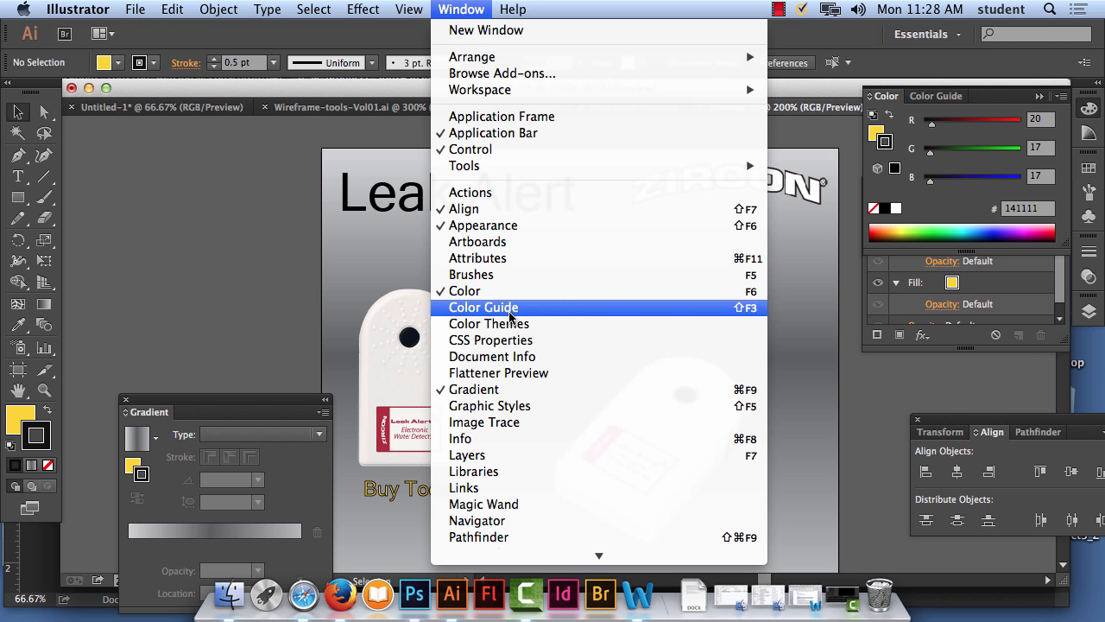
pyautogui.click(539, 457)
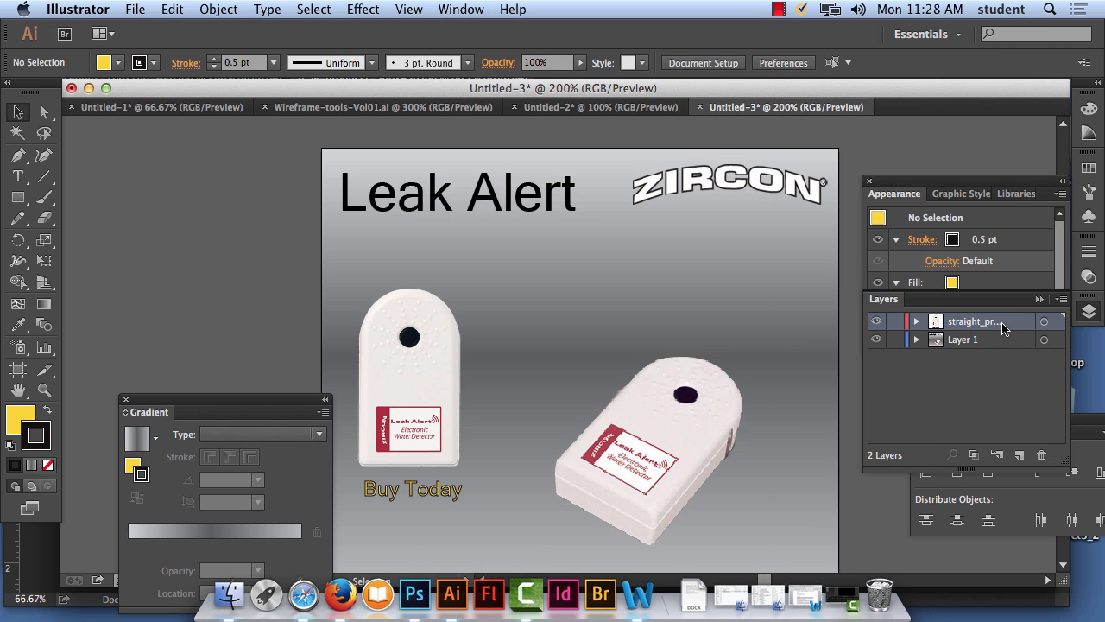
pyautogui.moveTo(882, 304); pyautogui.dragTo(851, 377)
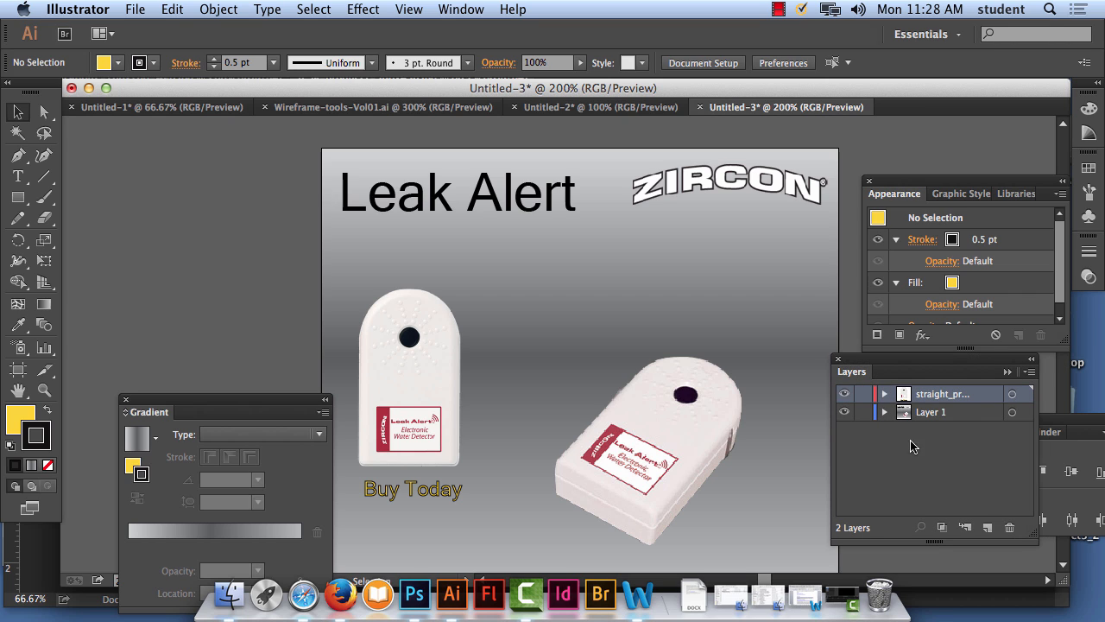
pyautogui.doubleClick(947, 412)
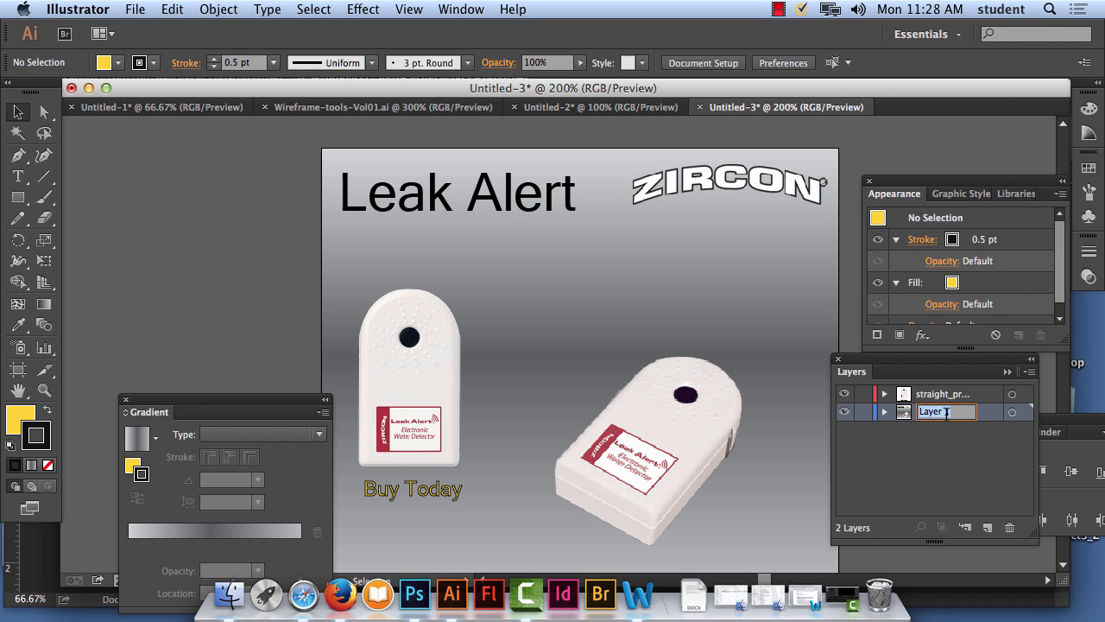
pyautogui.write('background')
pyautogui.click(940, 437)
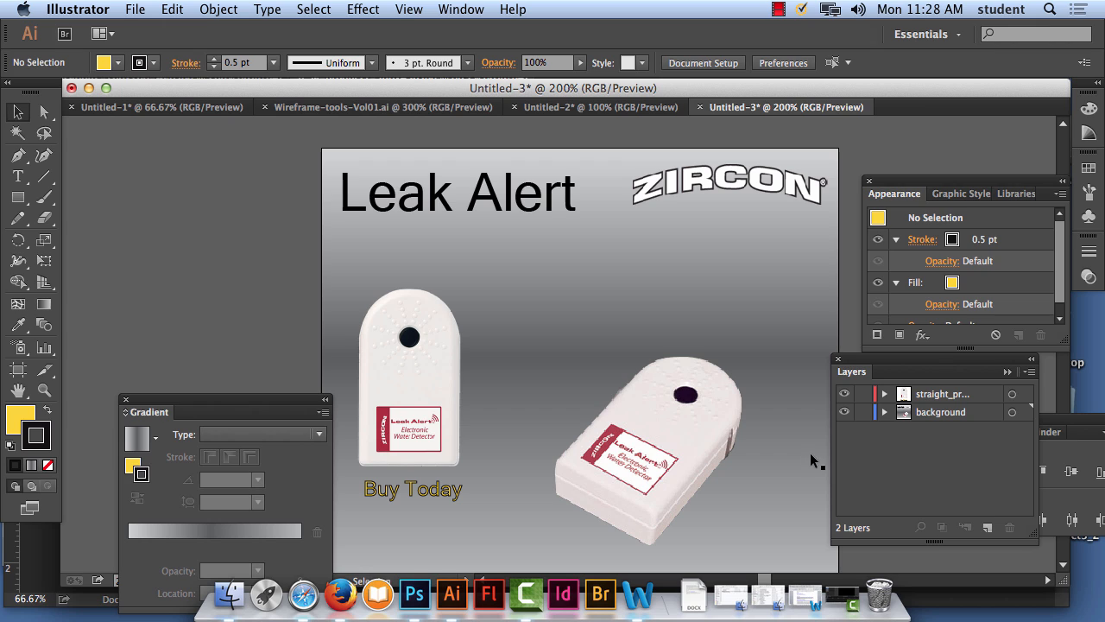
# On the layer above the background, draw a tall narrow ellipse about 18.5 by 40 px beneath the Zircon logo.
pyautogui.click(943, 394)
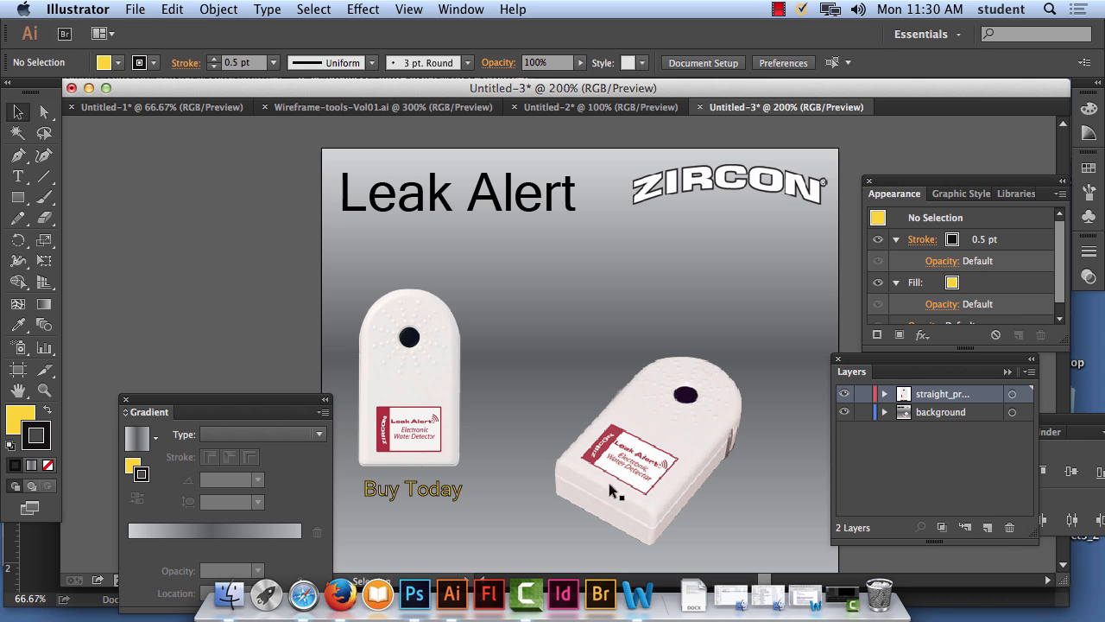
pyautogui.click(16, 158)
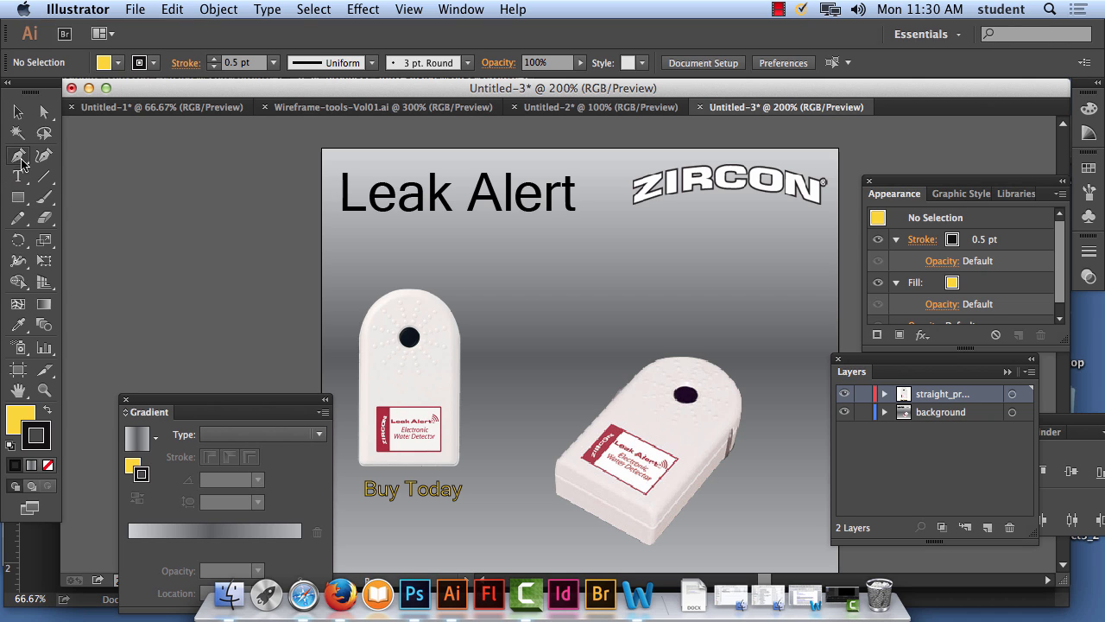
pyautogui.click(20, 162)
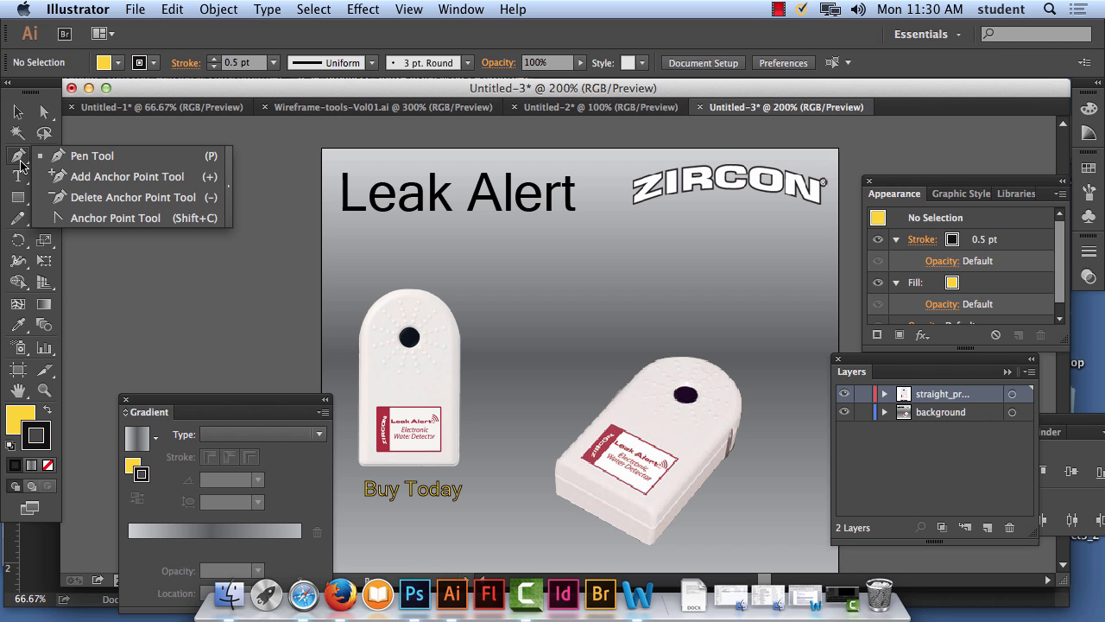
pyautogui.click(17, 197)
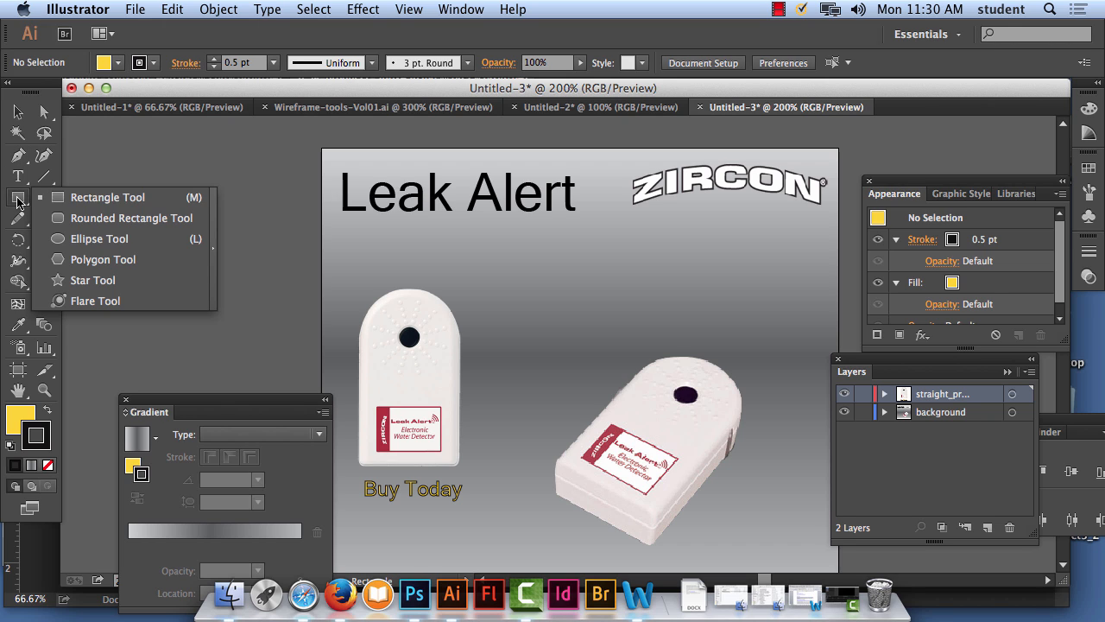
pyautogui.click(97, 238)
pyautogui.moveTo(730, 221); pyautogui.dragTo(762, 288)
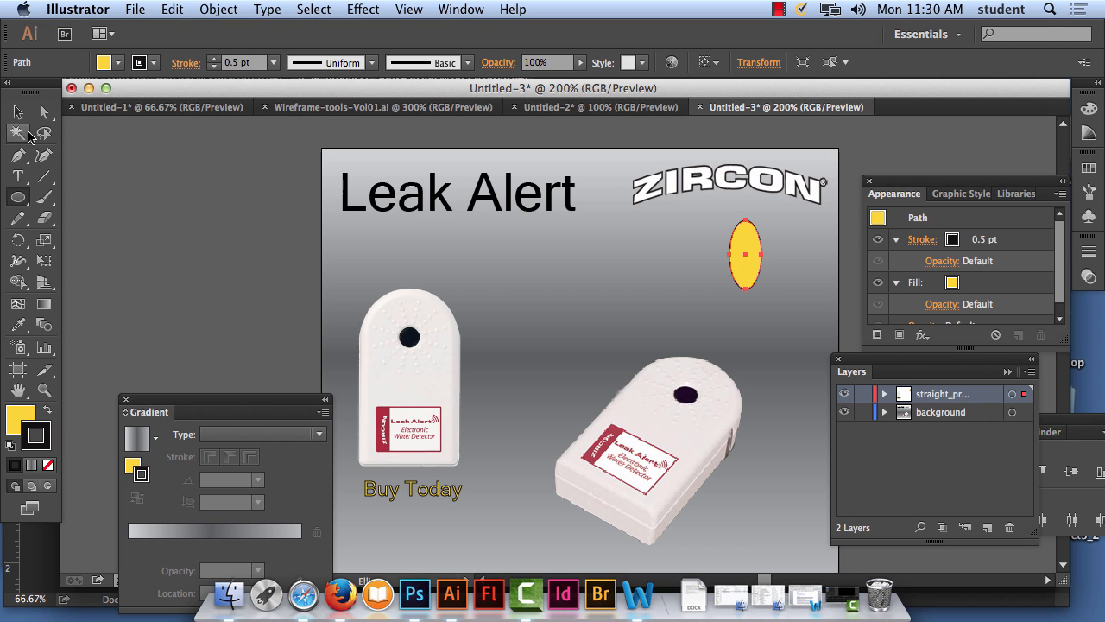
# Convert the ellipse's uppermost anchor point to a sharp corner so the shape reads as a water drop.
pyautogui.click(44, 112)
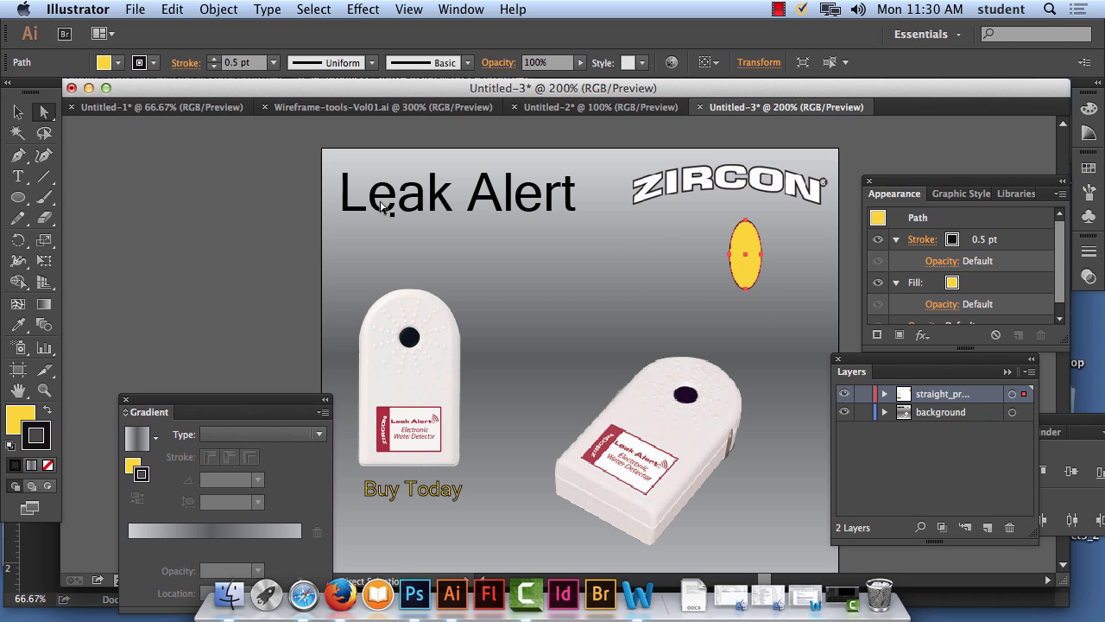
pyautogui.click(747, 222)
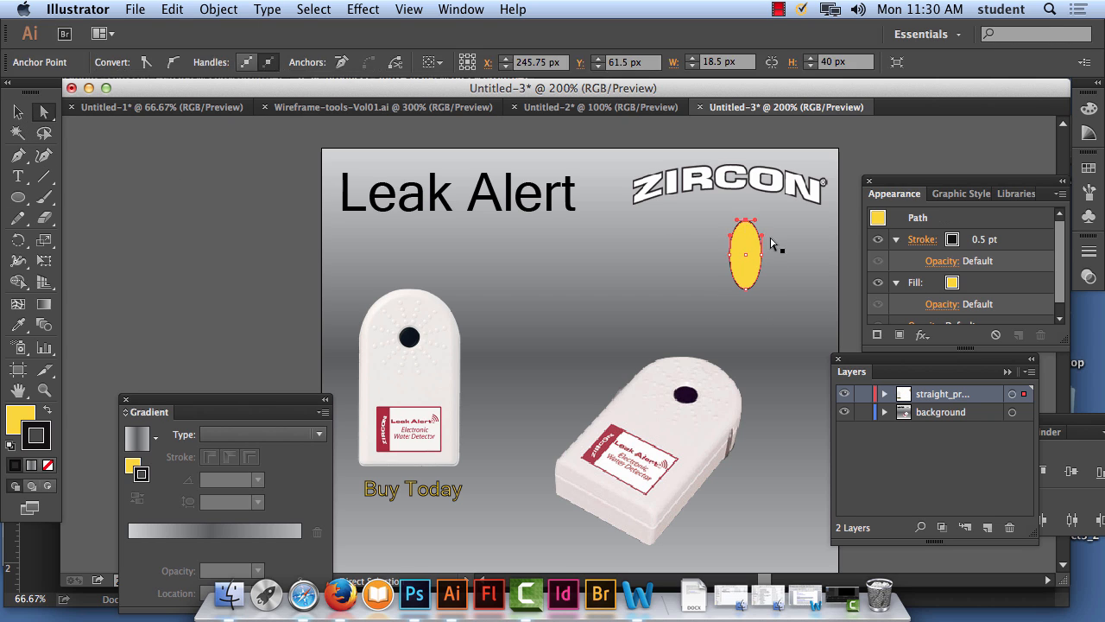
pyautogui.click(17, 197)
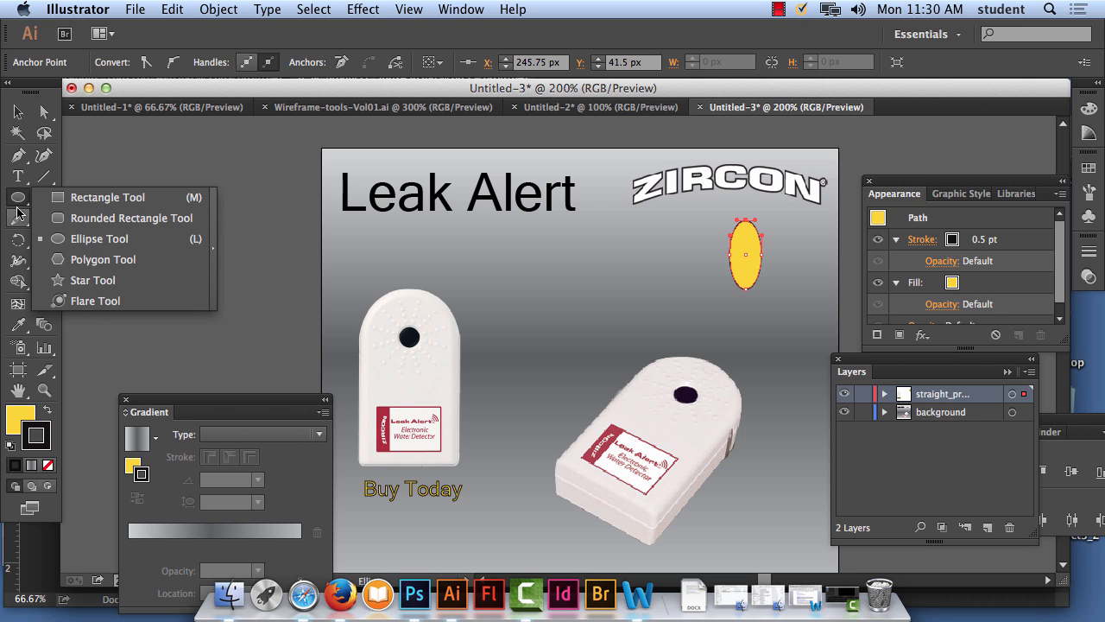
pyautogui.click(17, 157)
pyautogui.moveTo(18, 157); pyautogui.dragTo(82, 215)
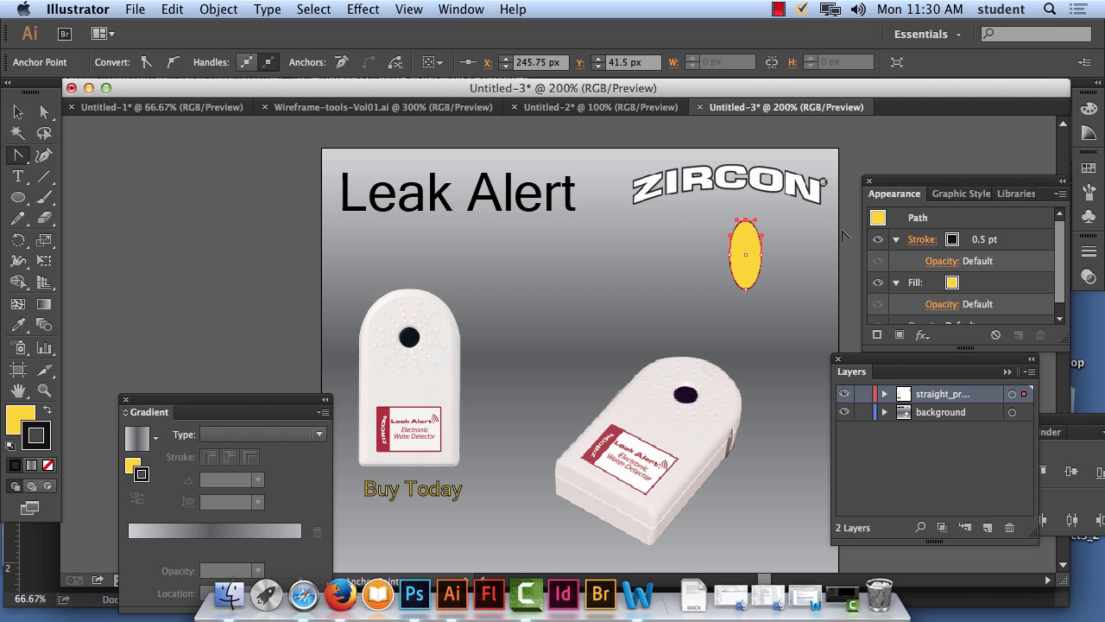
pyautogui.click(746, 220)
pyautogui.click(15, 113)
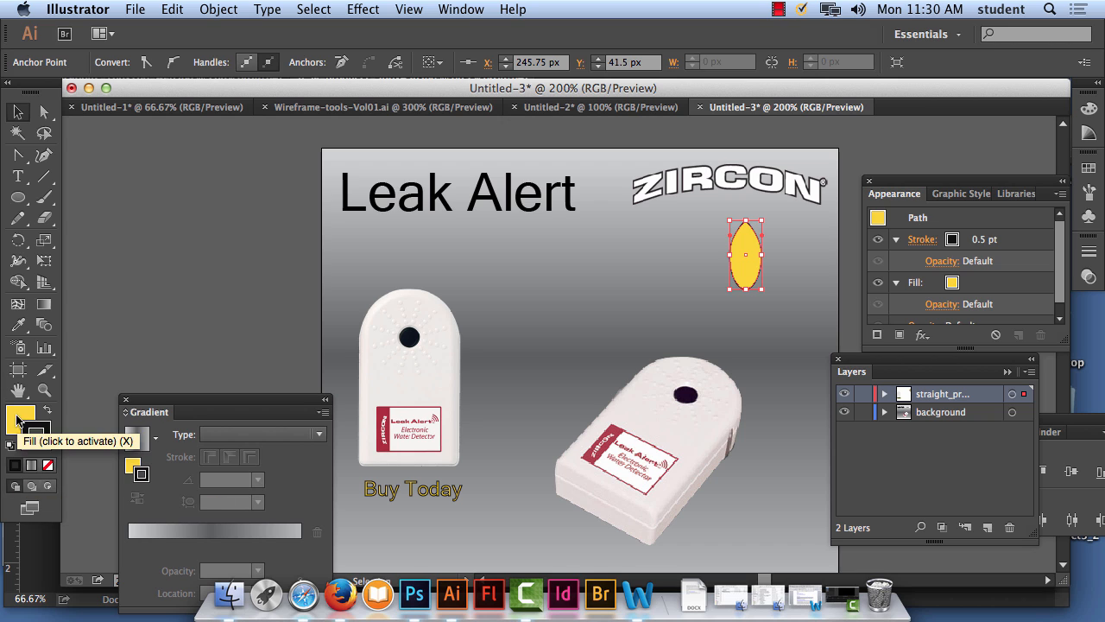
# Remove the drop's stroke and fill it with the light blue 12bdf9.
pyautogui.click(49, 466)
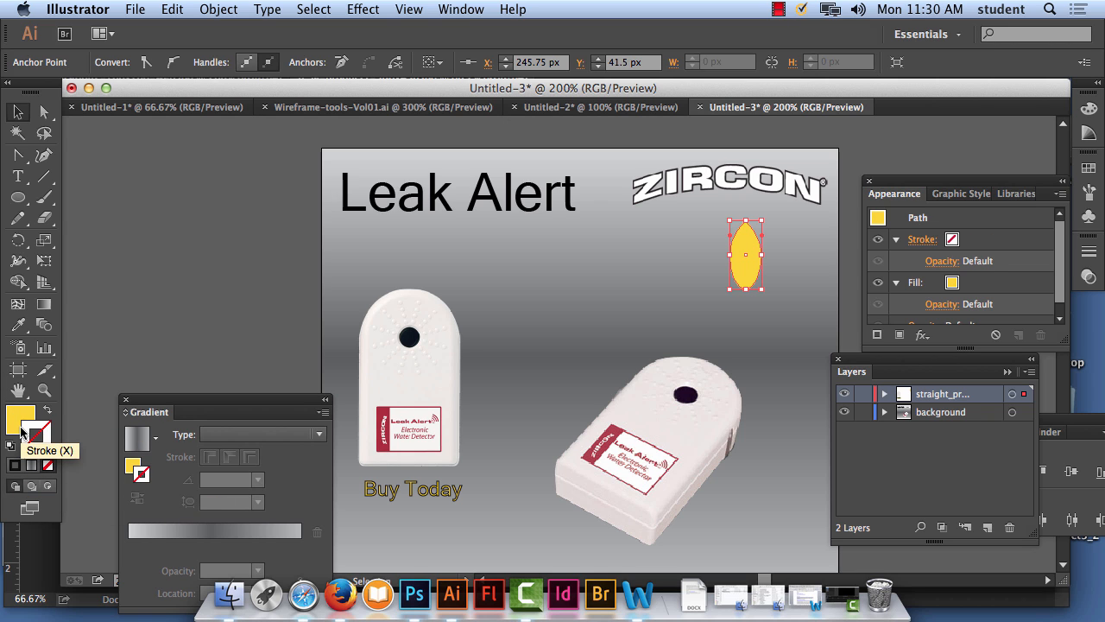
pyautogui.doubleClick(19, 421)
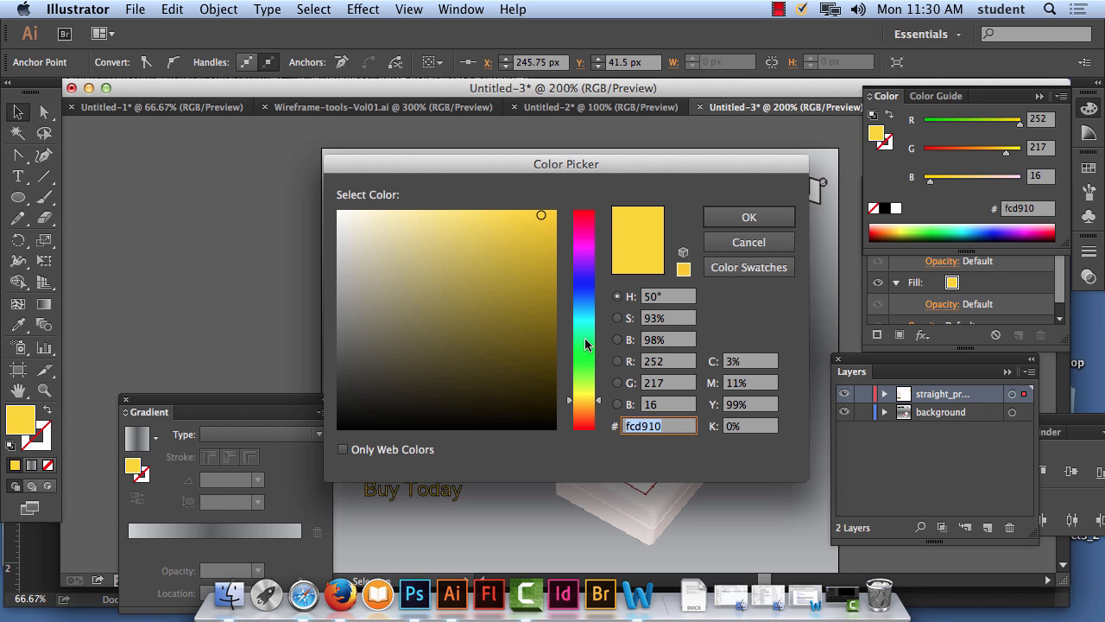
pyautogui.write('12bdf9')
pyautogui.press('Return')
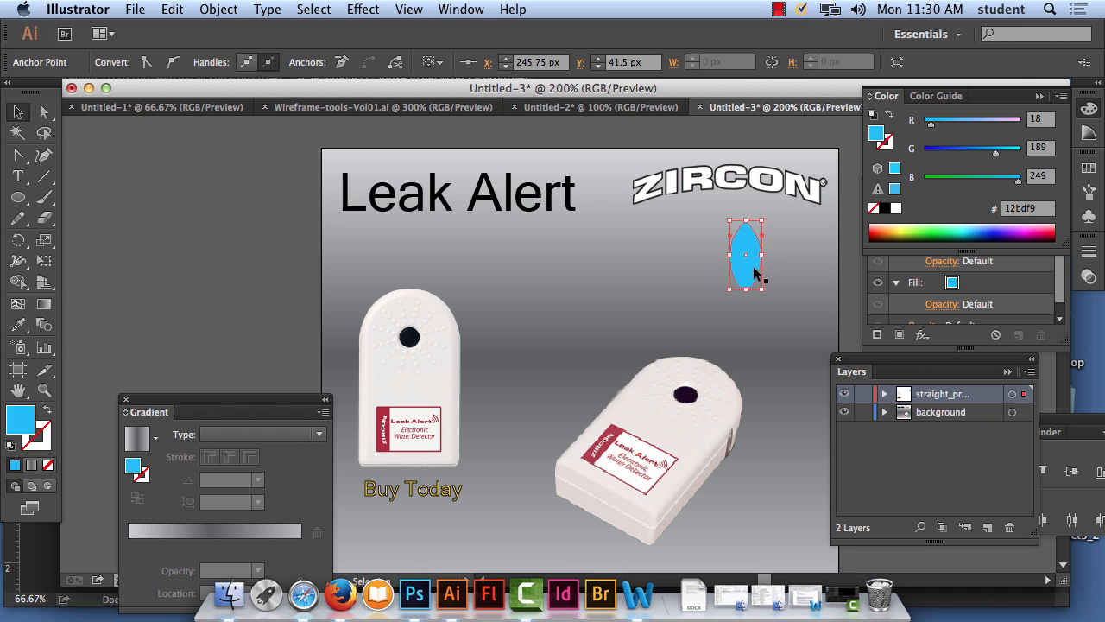
# Change the drop's fill to the deep blue 0002ff and position it close beneath the Zircon logo.
pyautogui.moveTo(734, 268); pyautogui.dragTo(717, 268)
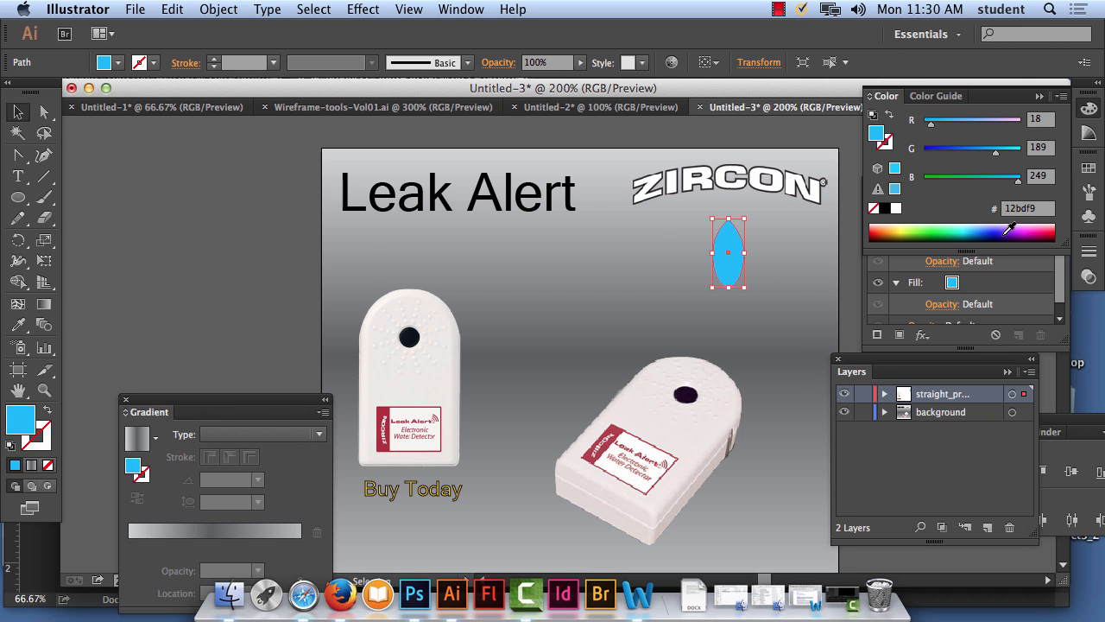
pyautogui.click(1006, 229)
pyautogui.click(993, 230)
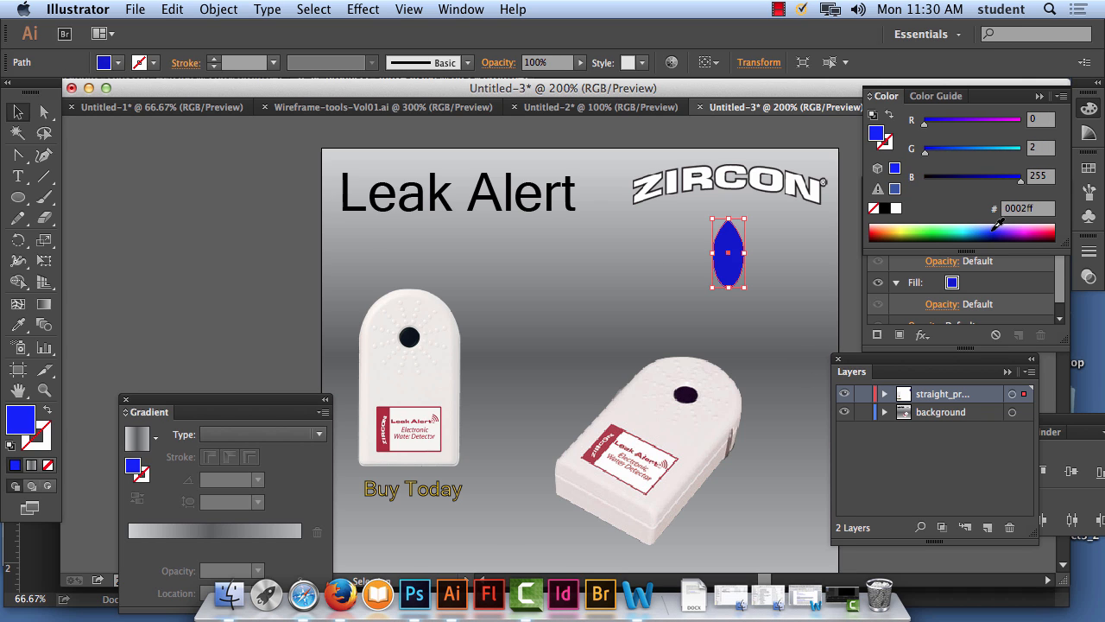
pyautogui.click(197, 205)
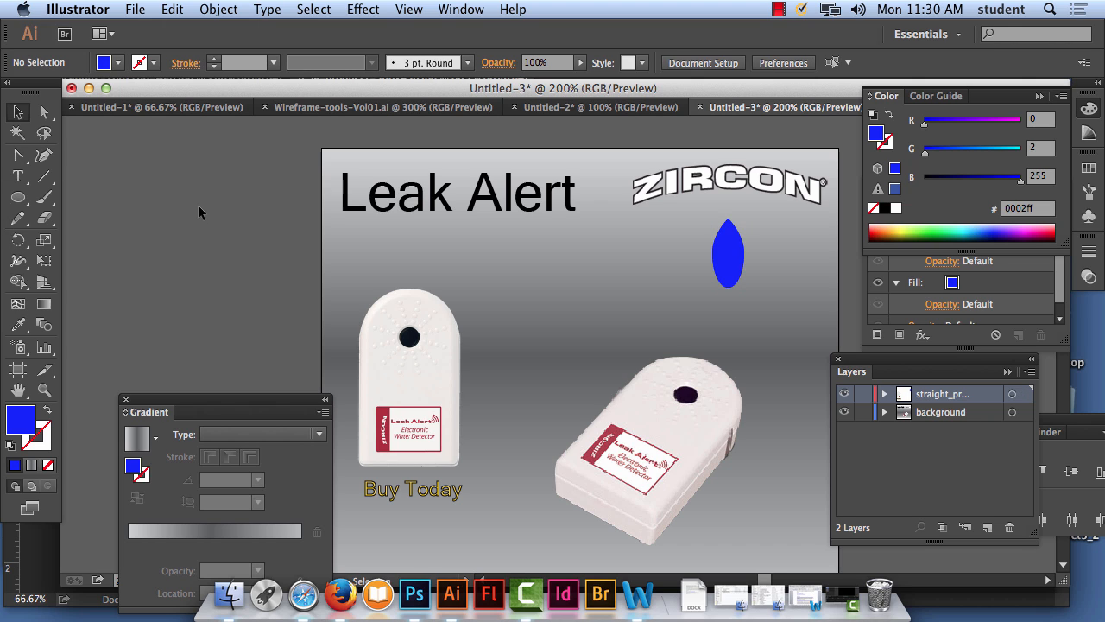
pyautogui.click(734, 234)
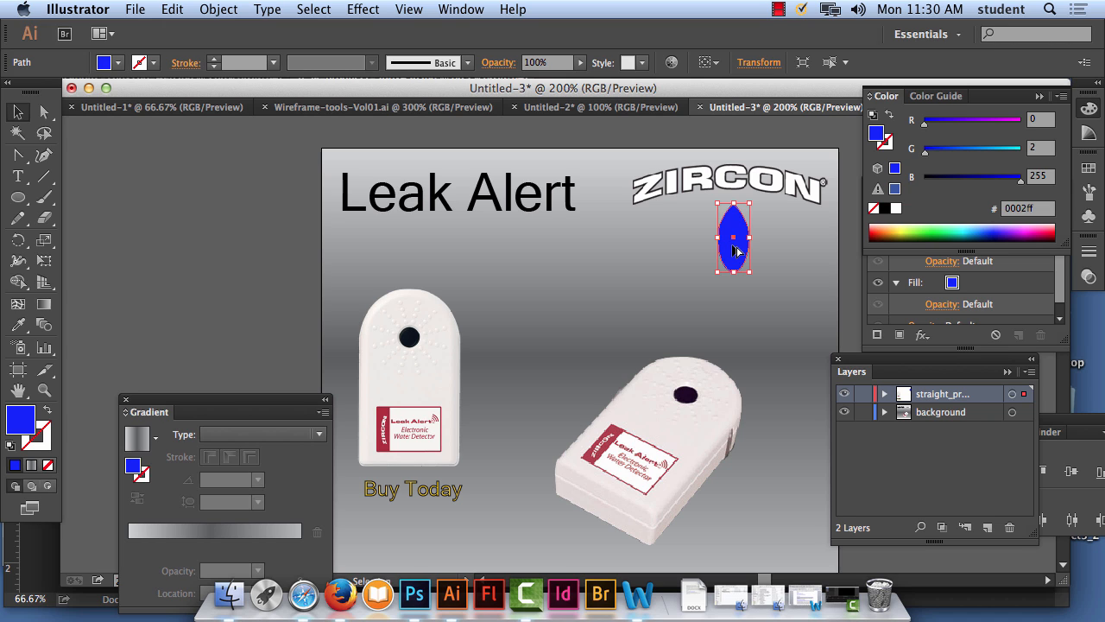
# Try placing two full-size copies of the drop descending toward the tilted detector, and undo both copies.
pyautogui.moveTo(736, 251); pyautogui.dragTo(771, 389)
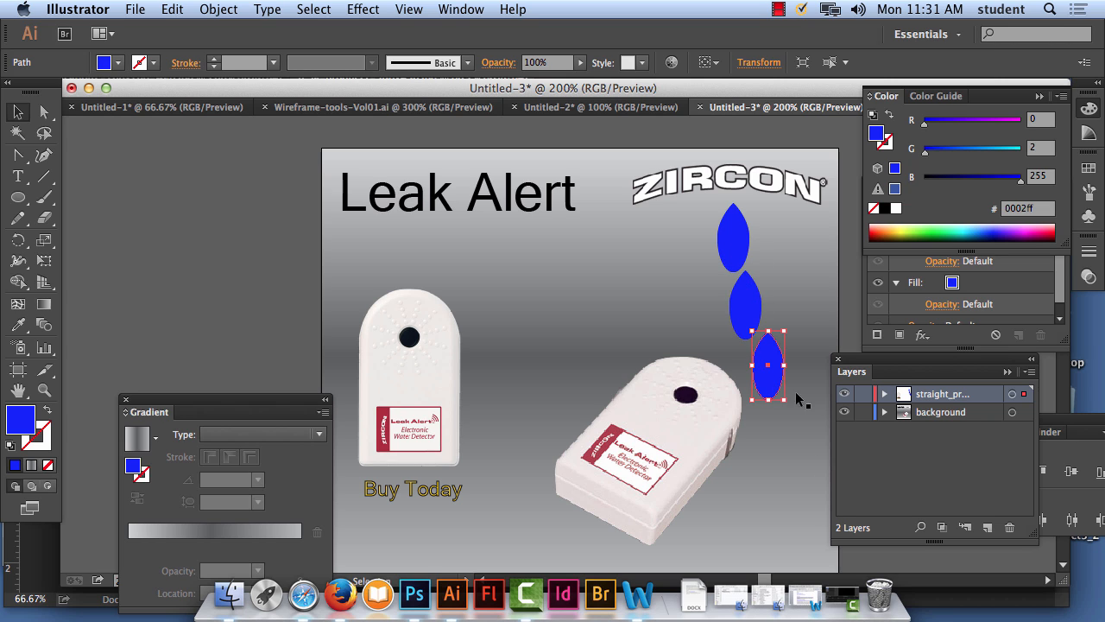
pyautogui.press('super+z')
pyautogui.press('super+z')
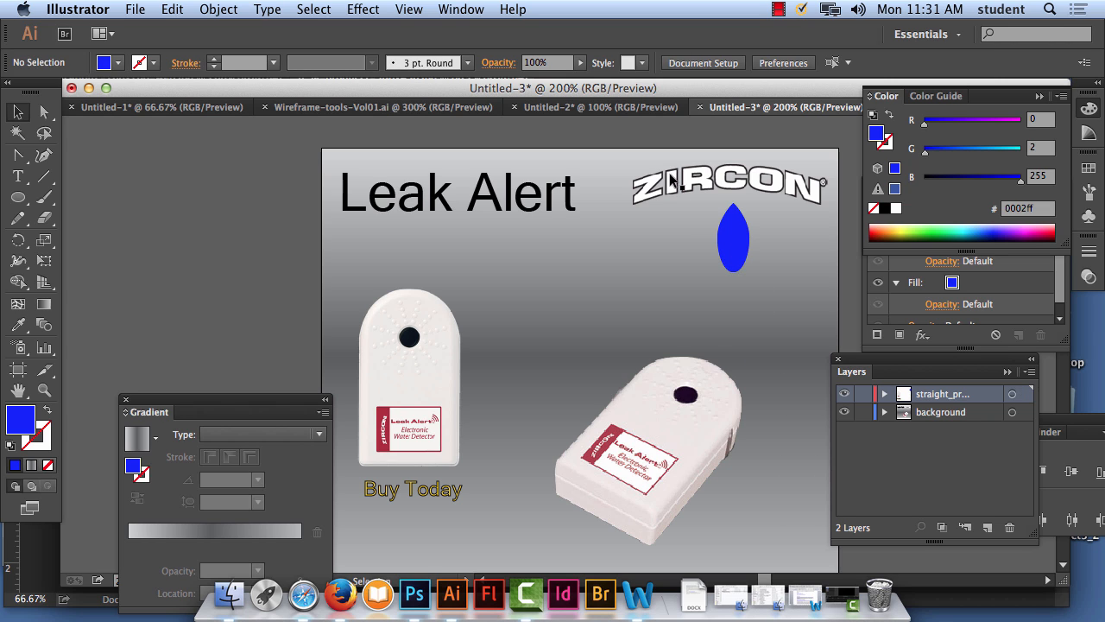
# Shrink the drop and place three copies below it, forming a column of four falling beside the tilted detector.
pyautogui.click(735, 250)
pyautogui.moveTo(748, 271); pyautogui.dragTo(768, 400)
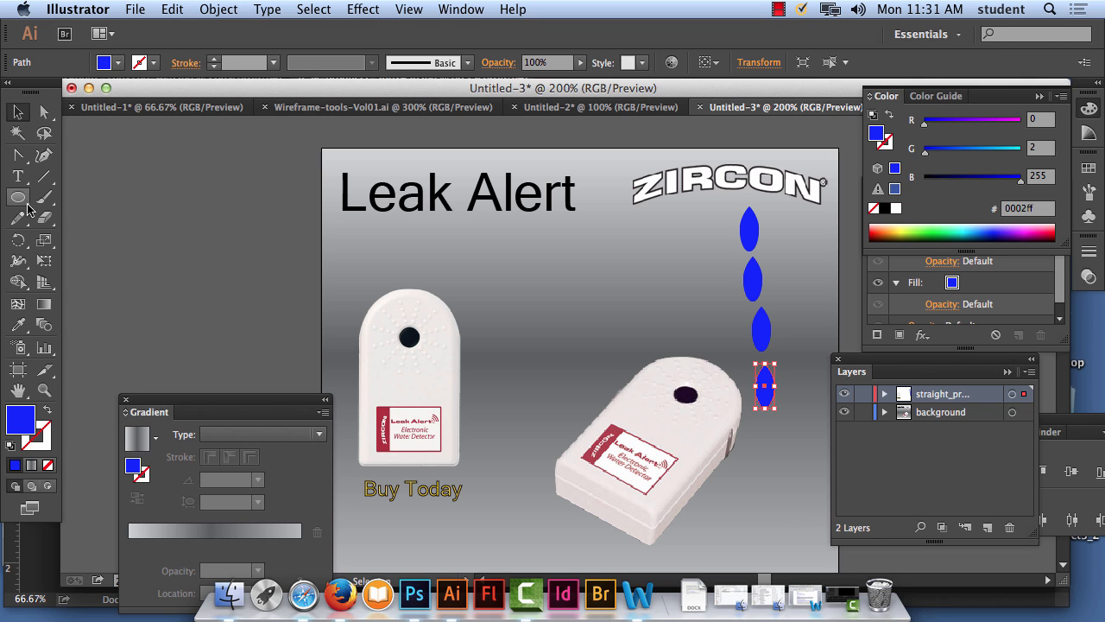
# Draw a freeform blue puddle with the Pencil tool beneath the lowest drop, touching the tilted detector's edge.
pyautogui.click(19, 157)
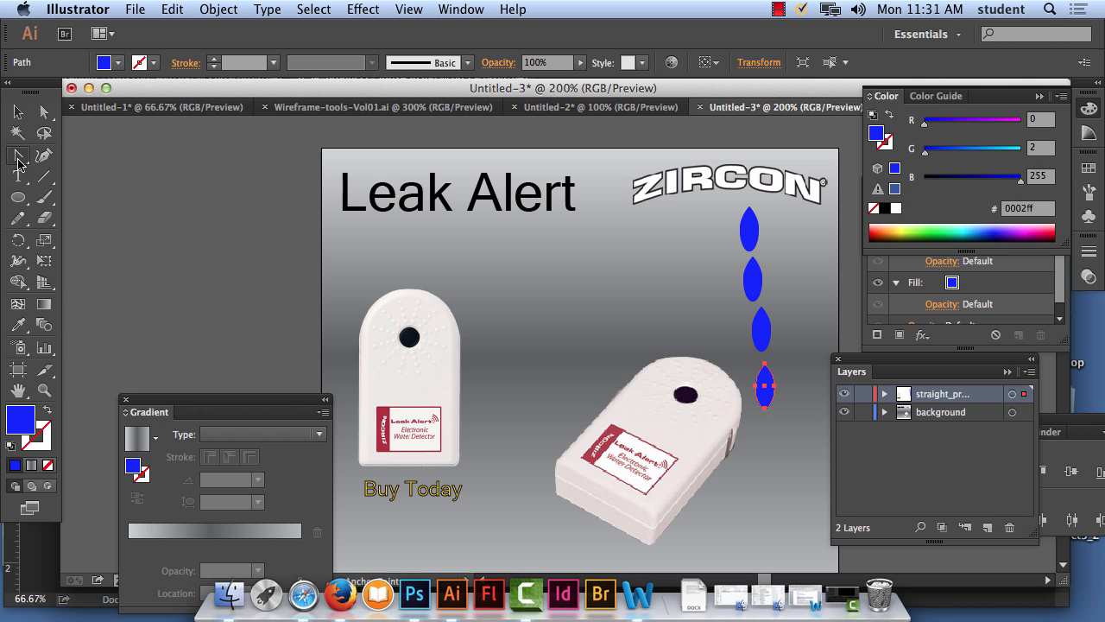
pyautogui.click(41, 185)
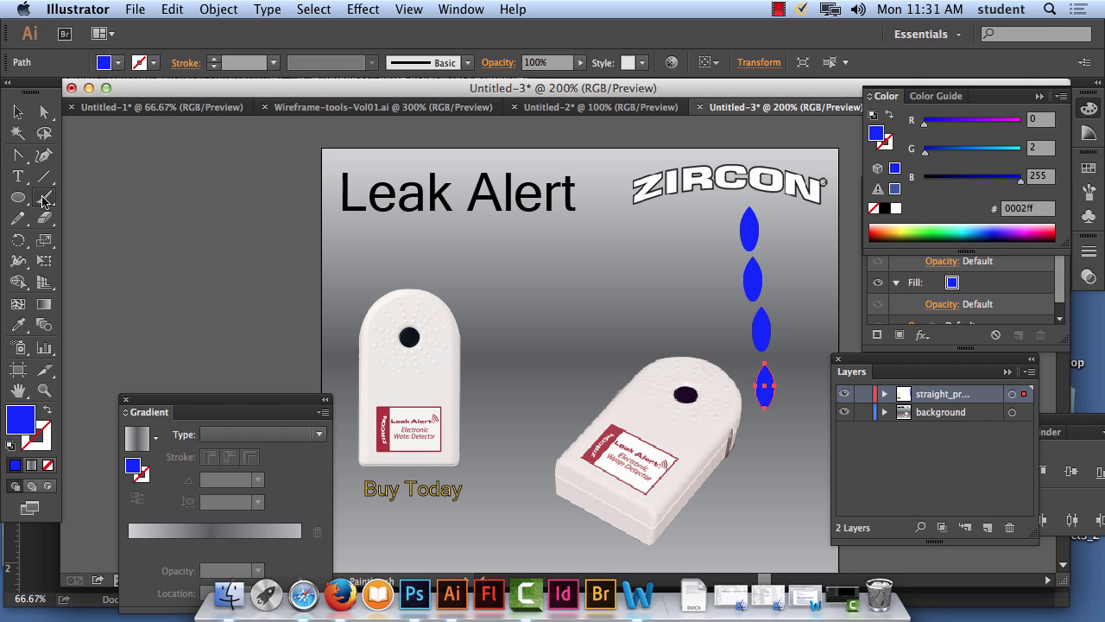
pyautogui.click(42, 197)
pyautogui.click(18, 220)
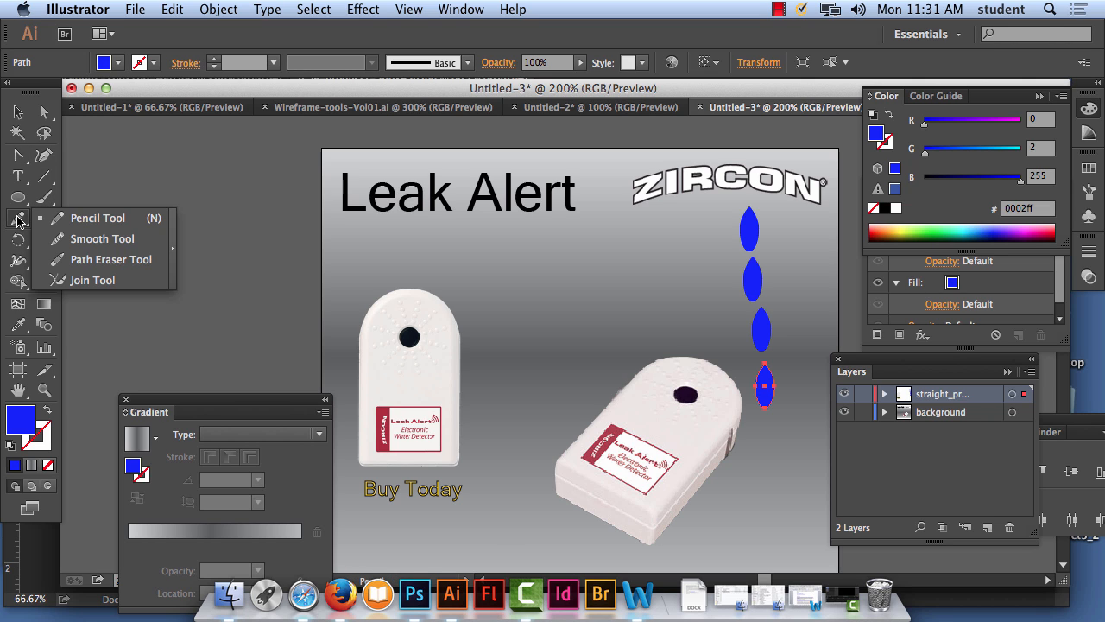
pyautogui.click(86, 216)
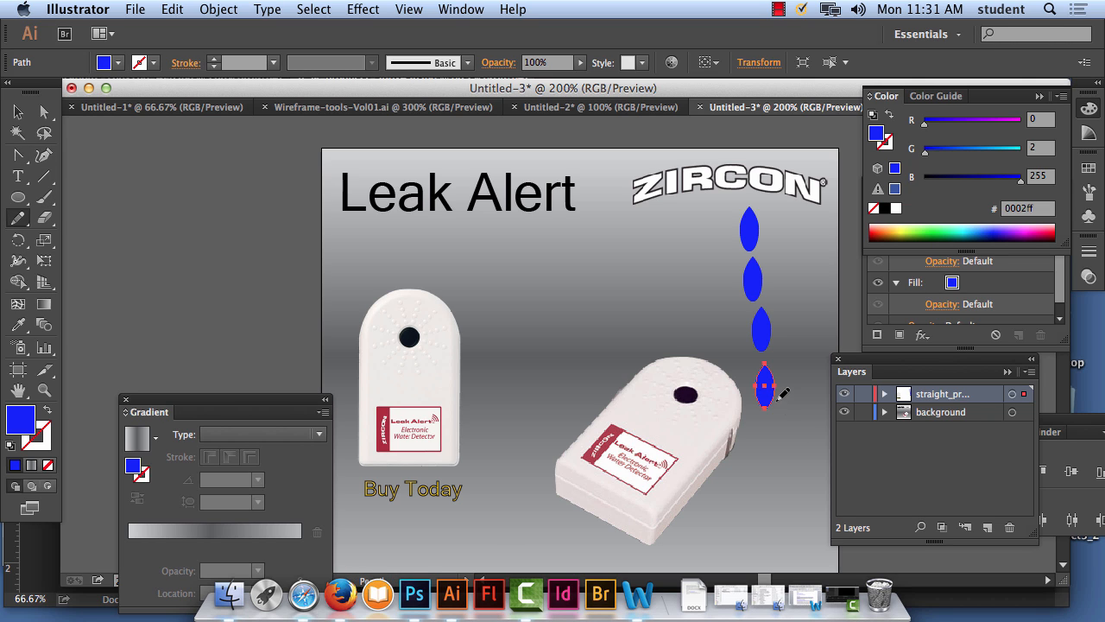
pyautogui.moveTo(777, 395)
pyautogui.mouseDown()
pyautogui.moveTo(767, 439)
pyautogui.moveTo(744, 434)
pyautogui.moveTo(734, 417)
pyautogui.moveTo(743, 399)
pyautogui.moveTo(774, 387)
pyautogui.mouseUp()
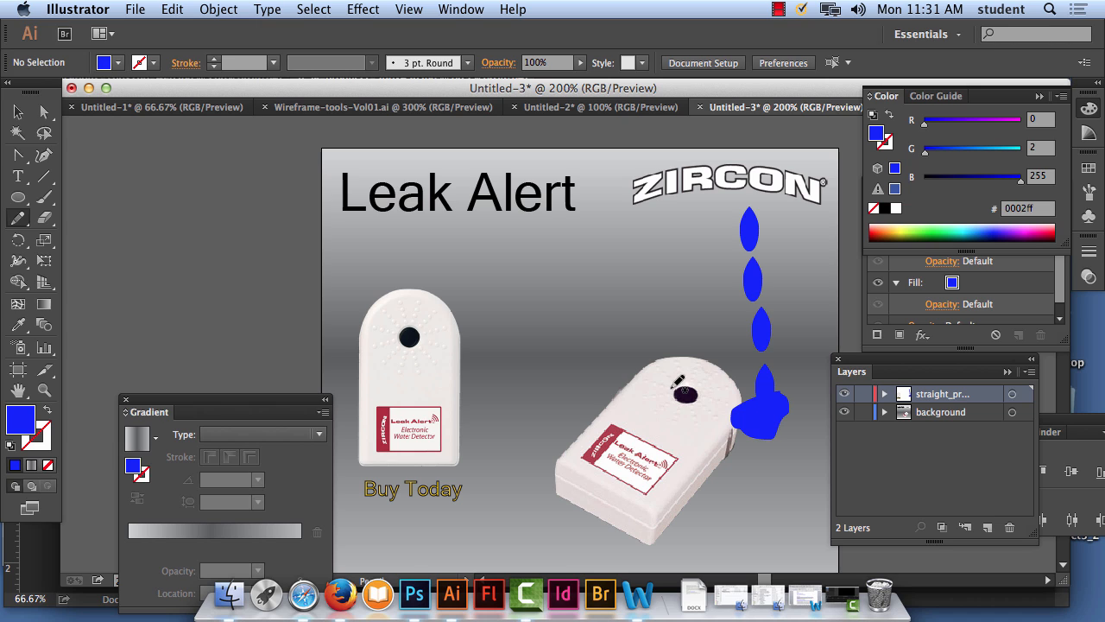
# Select the blue puddle and nudge it slightly down against the side of the tilted detector.
pyautogui.click(18, 111)
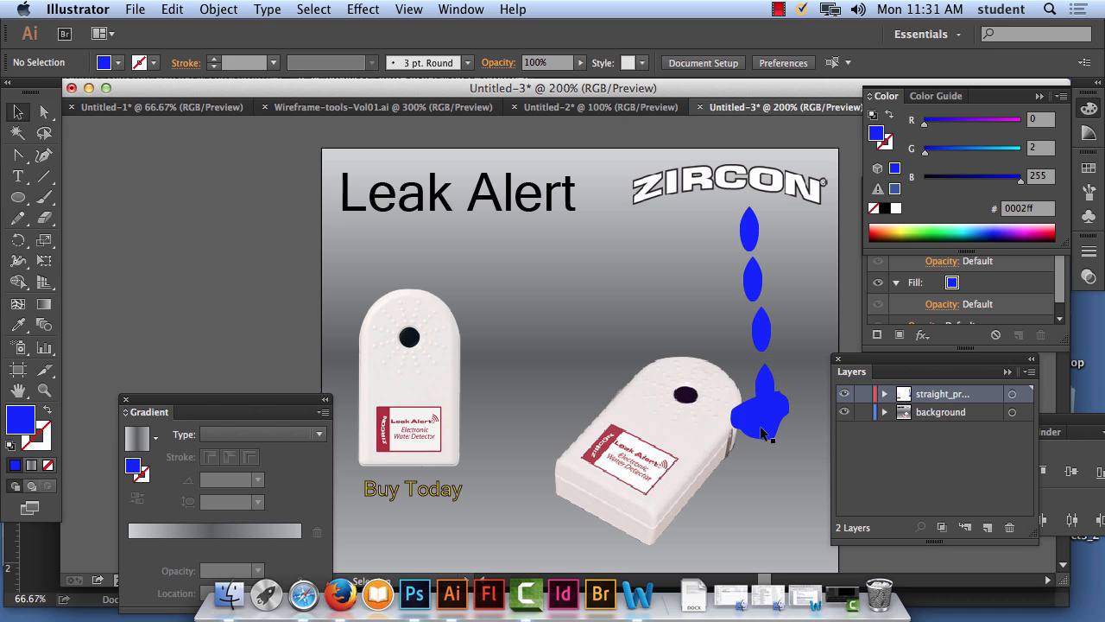
pyautogui.click(761, 432)
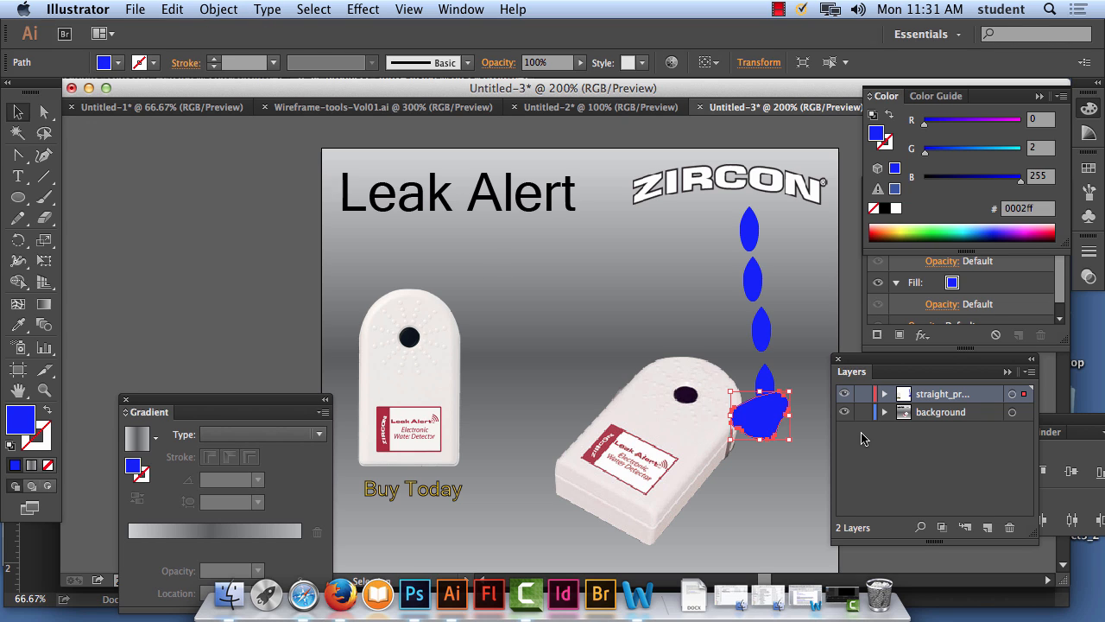
pyautogui.click(940, 413)
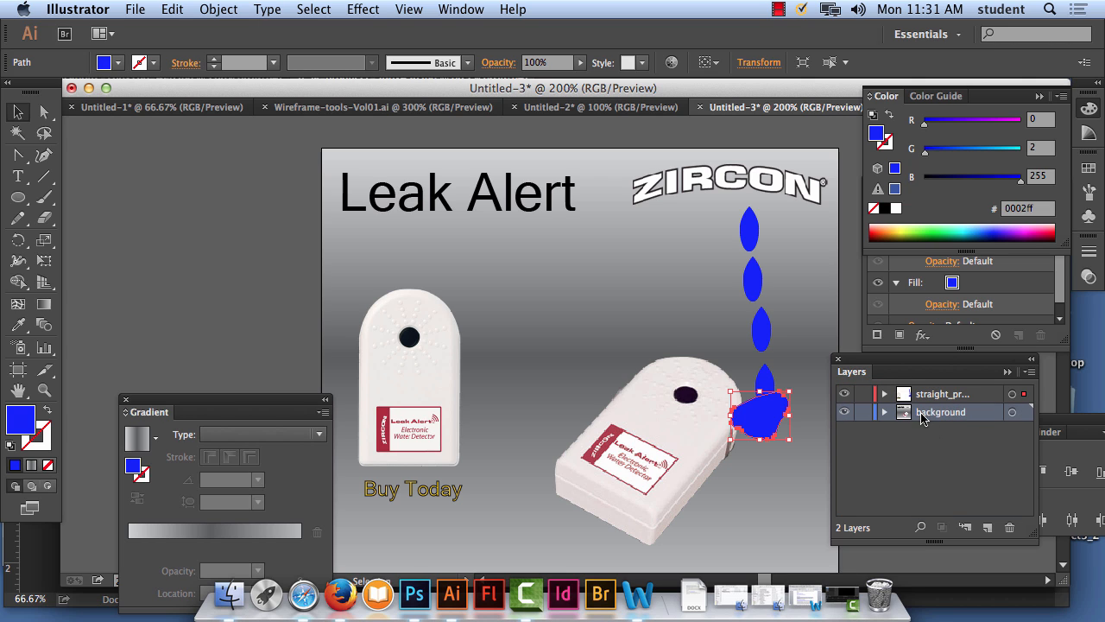
pyautogui.moveTo(760, 436); pyautogui.dragTo(759, 440)
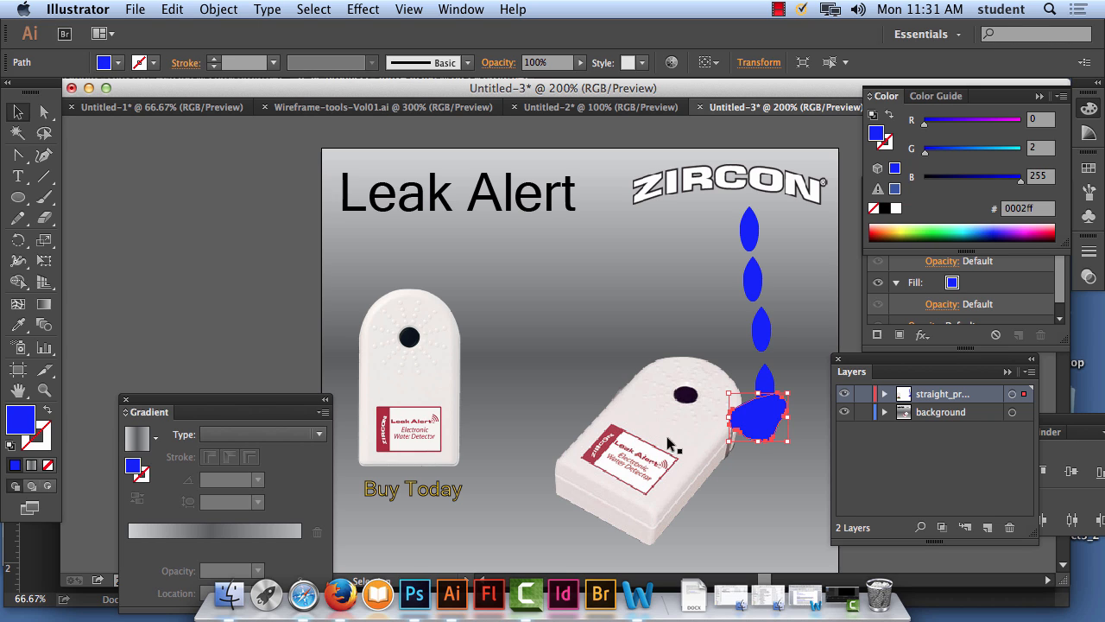
# Move the tilted detector artwork out of the background layer into a new topmost layer, in front of the puddle.
pyautogui.click(885, 413)
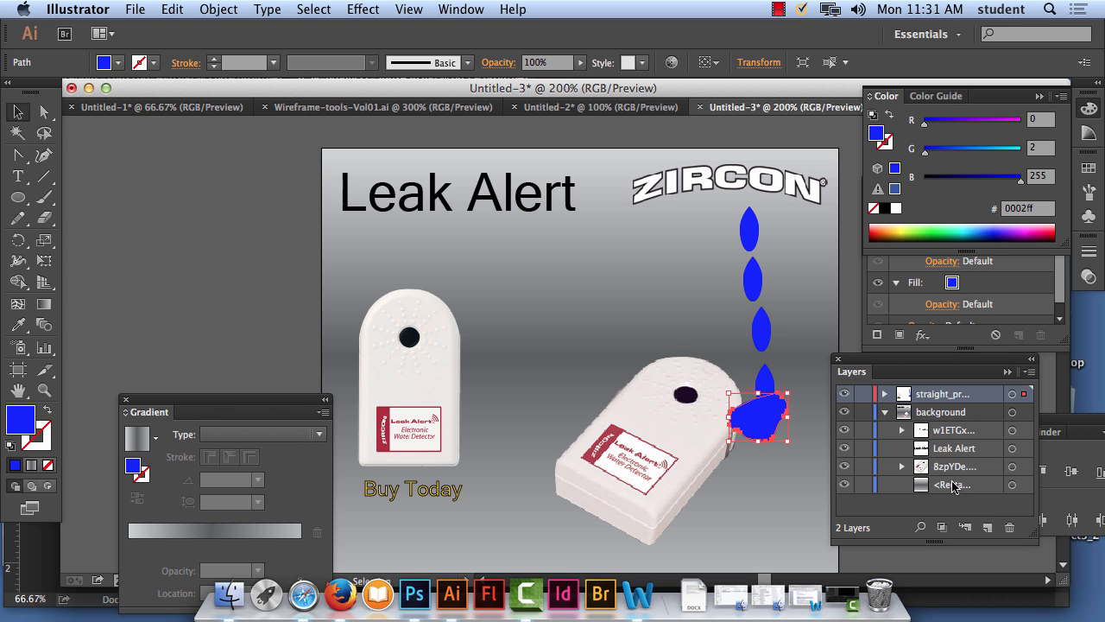
pyautogui.click(952, 468)
pyautogui.moveTo(951, 466); pyautogui.dragTo(932, 386)
pyautogui.click(987, 527)
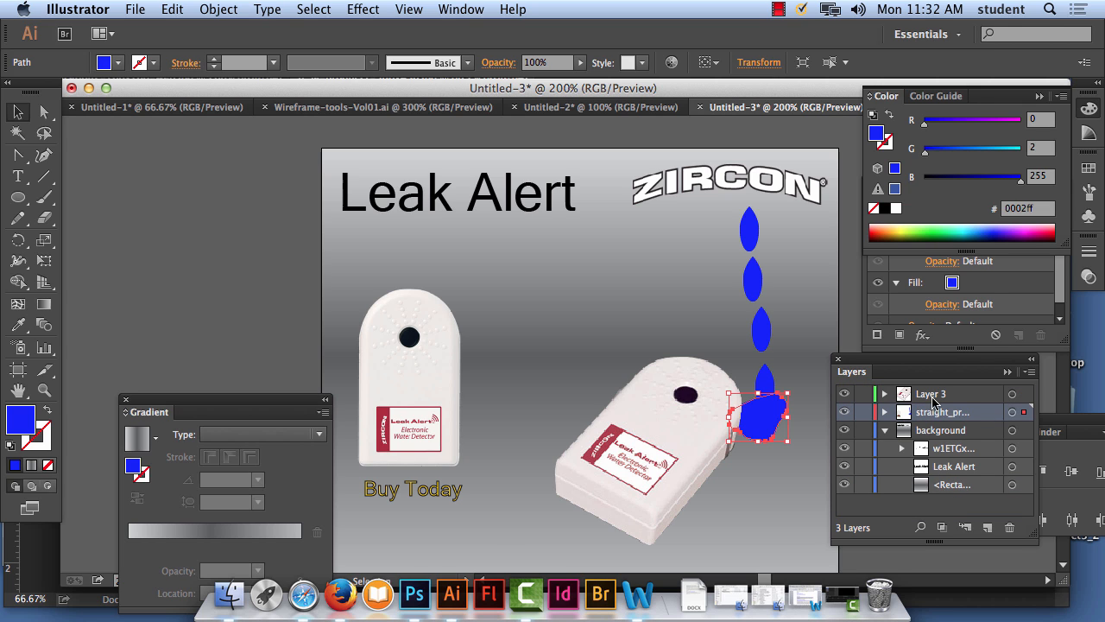
pyautogui.click(884, 430)
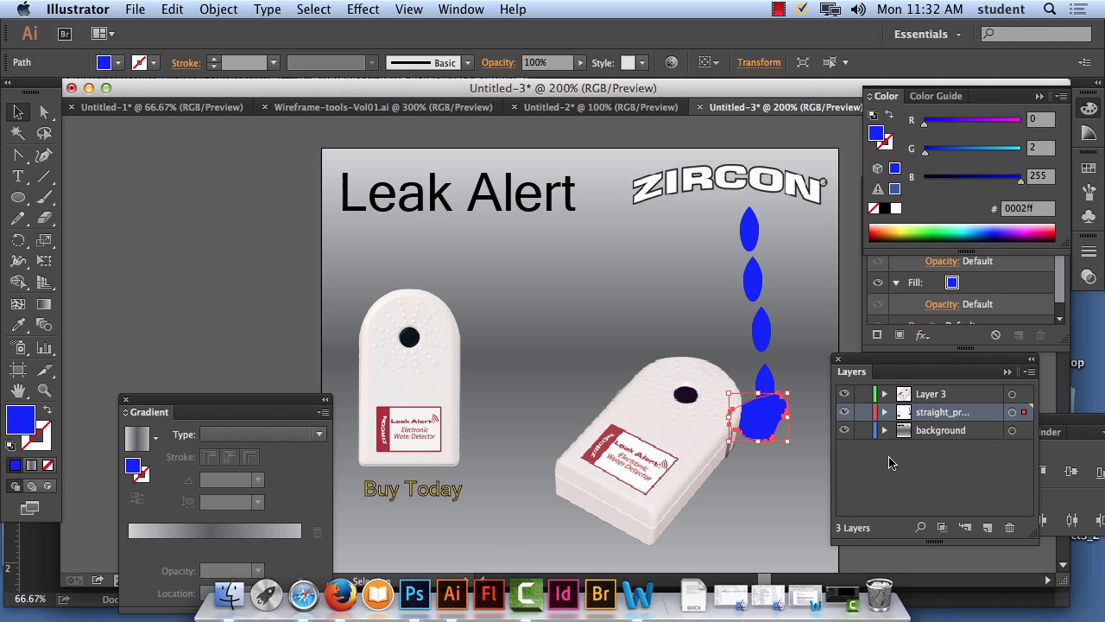
# Lock the background layer so the gradient rectangle cannot be selected while working on the puddle.
pyautogui.click(796, 456)
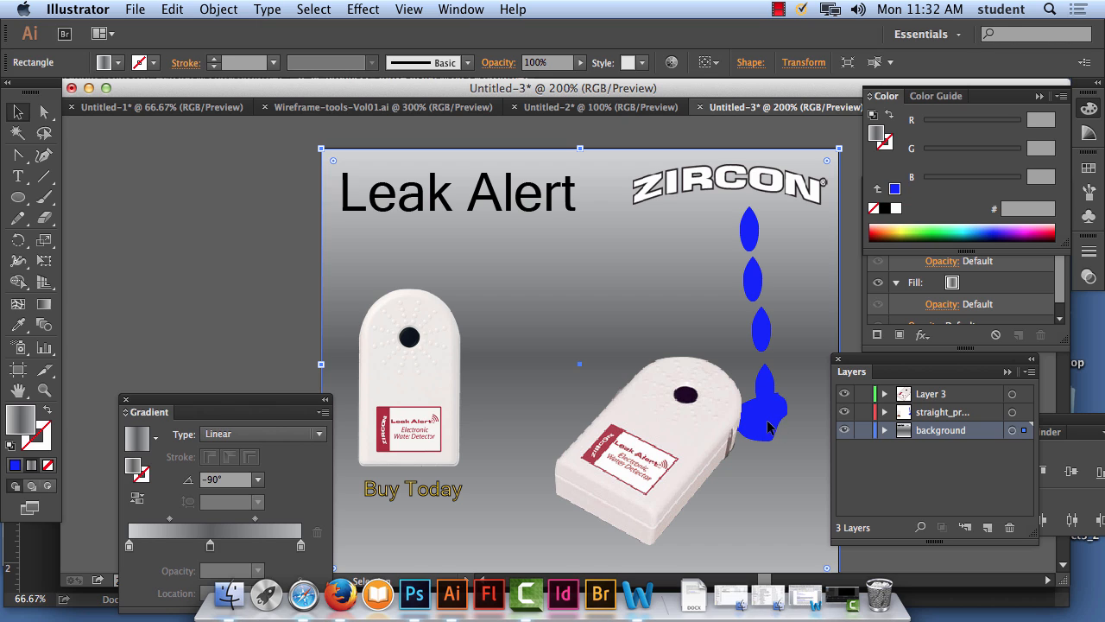
pyautogui.click(768, 425)
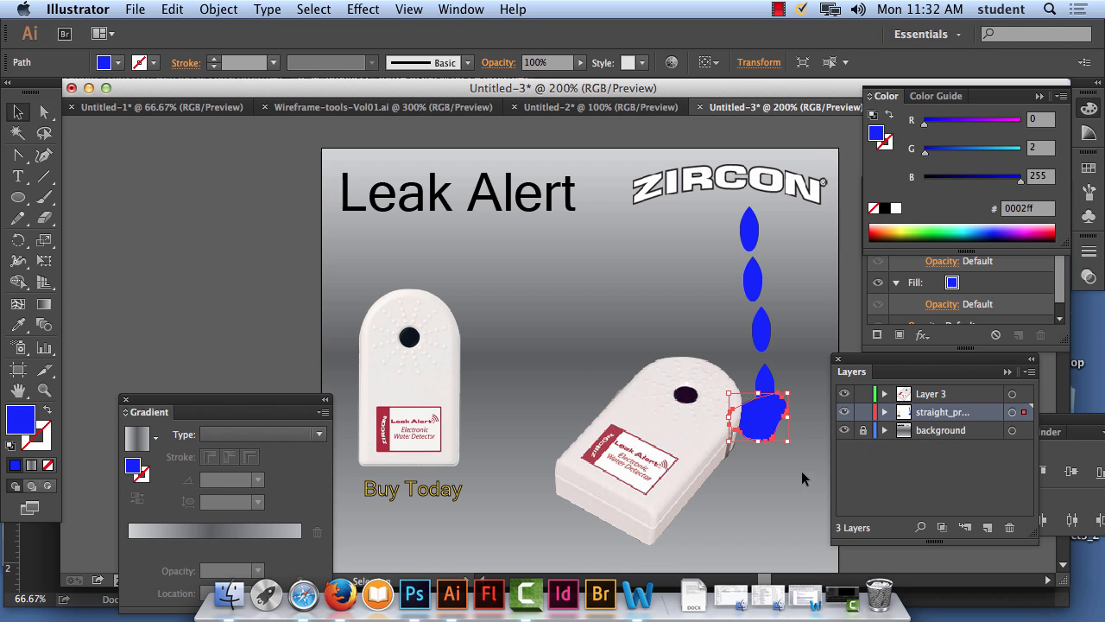
pyautogui.click(749, 463)
# Draw a larger freeform blue puddle with the Pencil tool over the existing one, tucked behind the tilted detector's side.
pyautogui.click(760, 425)
pyautogui.click(40, 160)
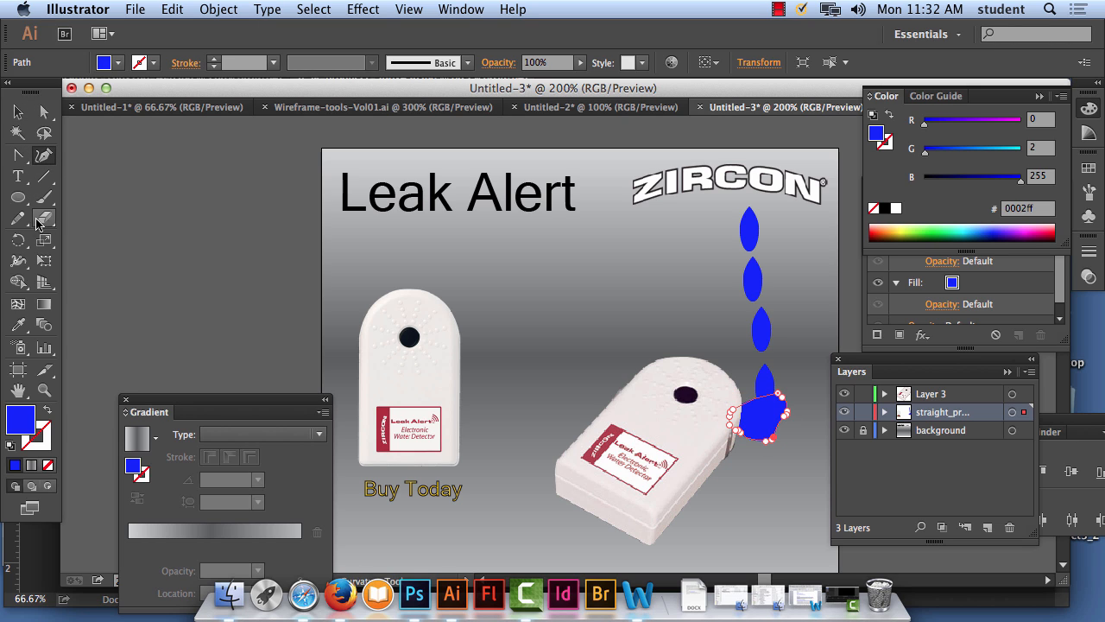
pyautogui.click(17, 218)
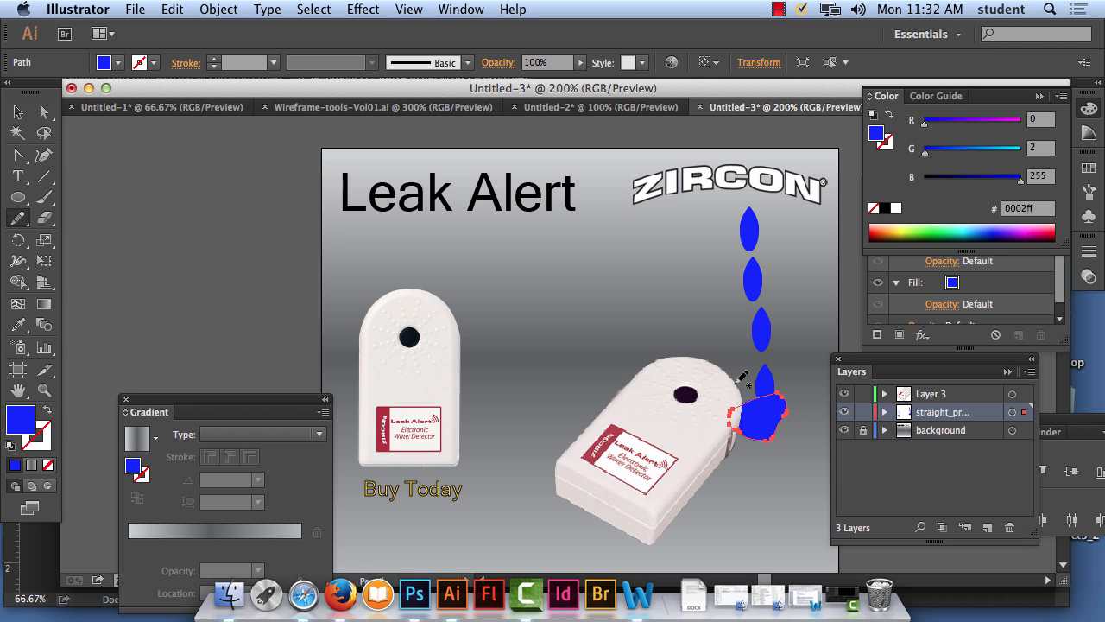
pyautogui.moveTo(739, 382)
pyautogui.mouseDown()
pyautogui.moveTo(796, 396)
pyautogui.moveTo(805, 451)
pyautogui.moveTo(780, 474)
pyautogui.moveTo(737, 478)
pyautogui.moveTo(713, 461)
pyautogui.moveTo(754, 388)
pyautogui.mouseUp()
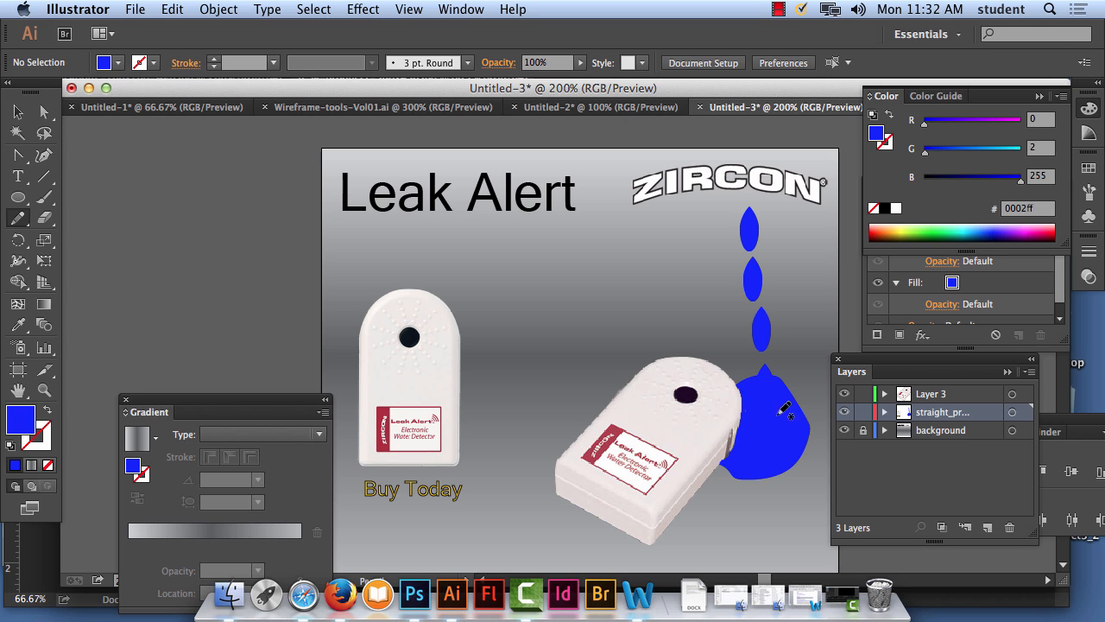
# Set up the Line Segment tool with an orange-red ff4800 stroke and no fill.
pyautogui.click(44, 175)
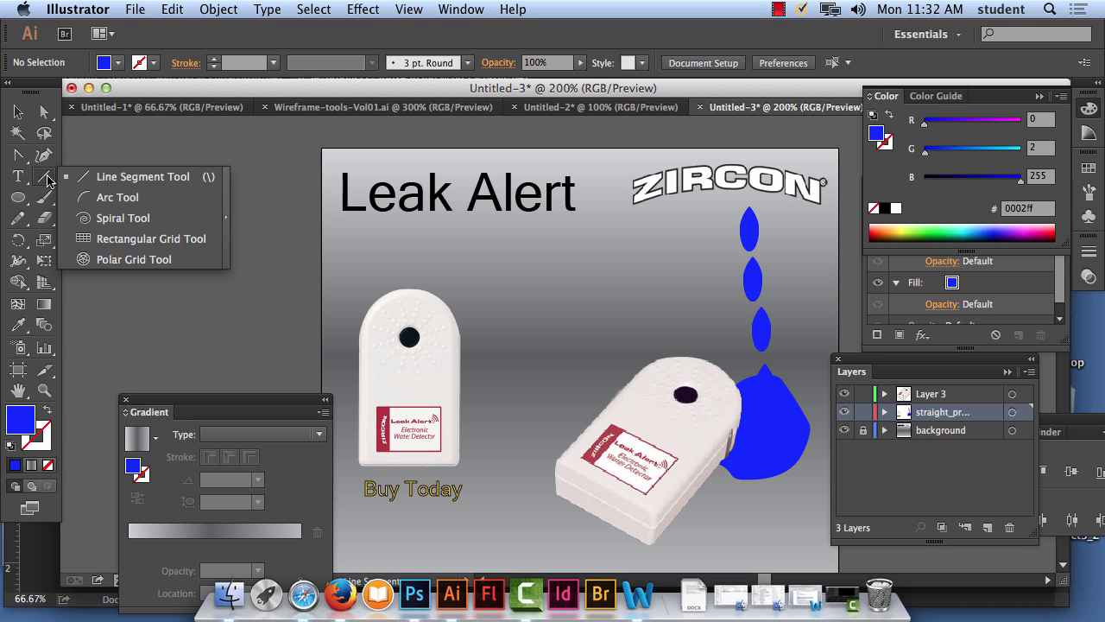
pyautogui.click(93, 177)
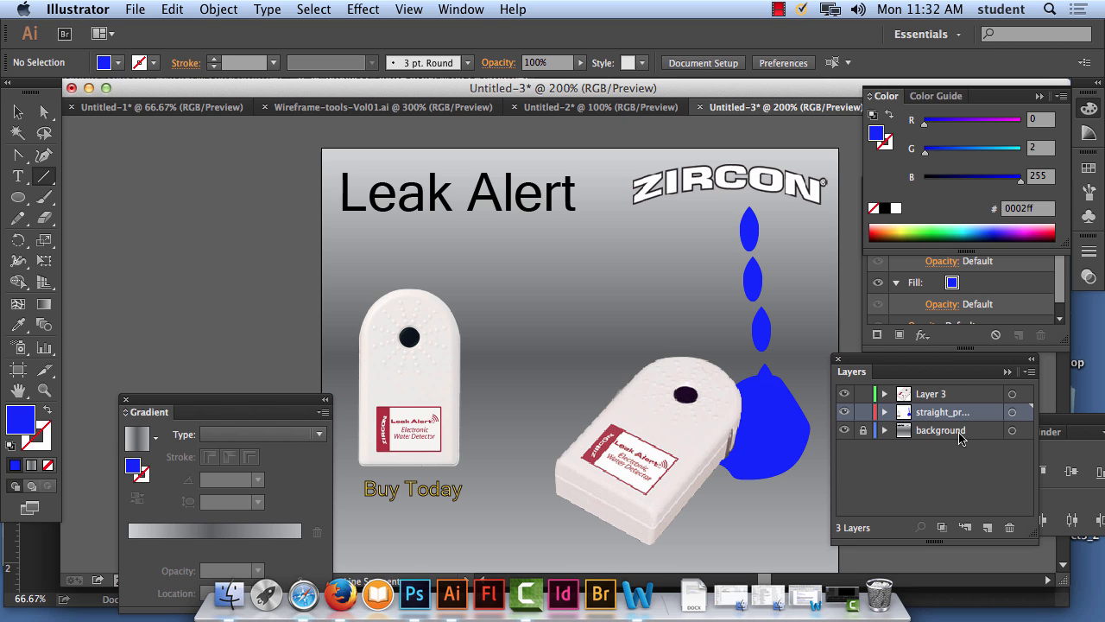
pyautogui.doubleClick(21, 421)
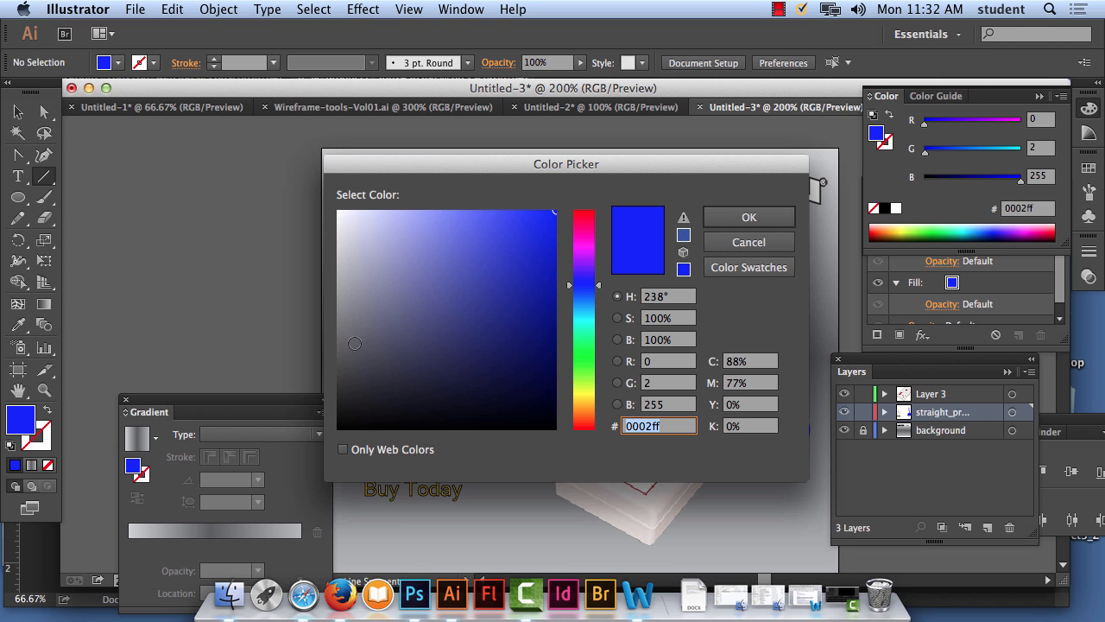
pyautogui.click(586, 416)
pyautogui.moveTo(585, 421); pyautogui.dragTo(583, 423)
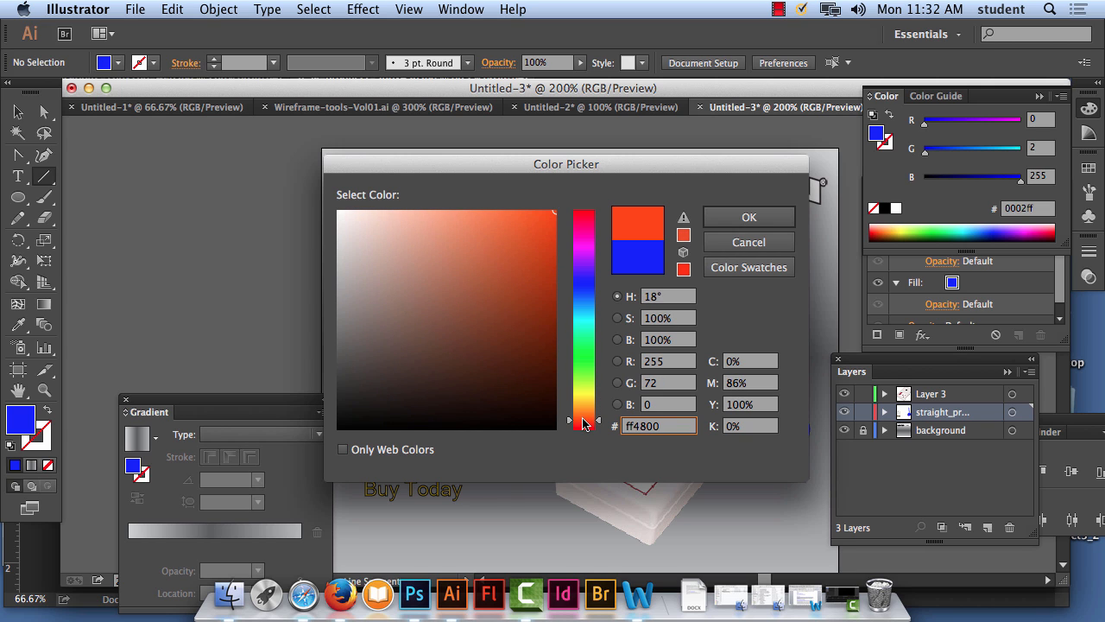
pyautogui.click(749, 217)
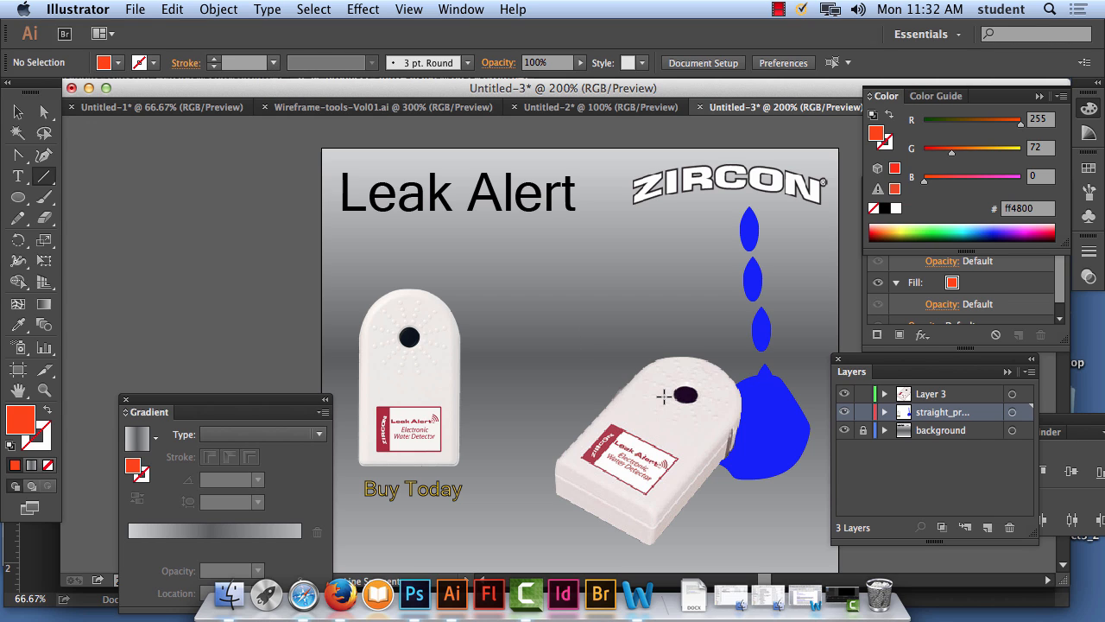
pyautogui.click(47, 412)
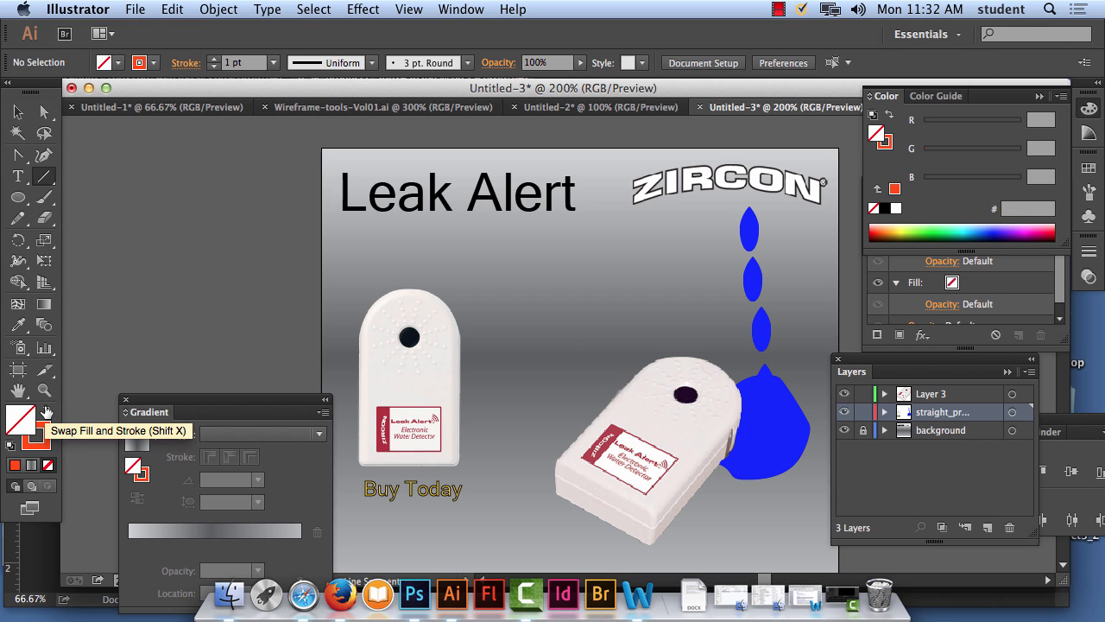
# Draw a straight line angling up and left from beside the tilted detector's dark hole, with a 5 pt stroke.
pyautogui.moveTo(665, 394); pyautogui.dragTo(584, 336)
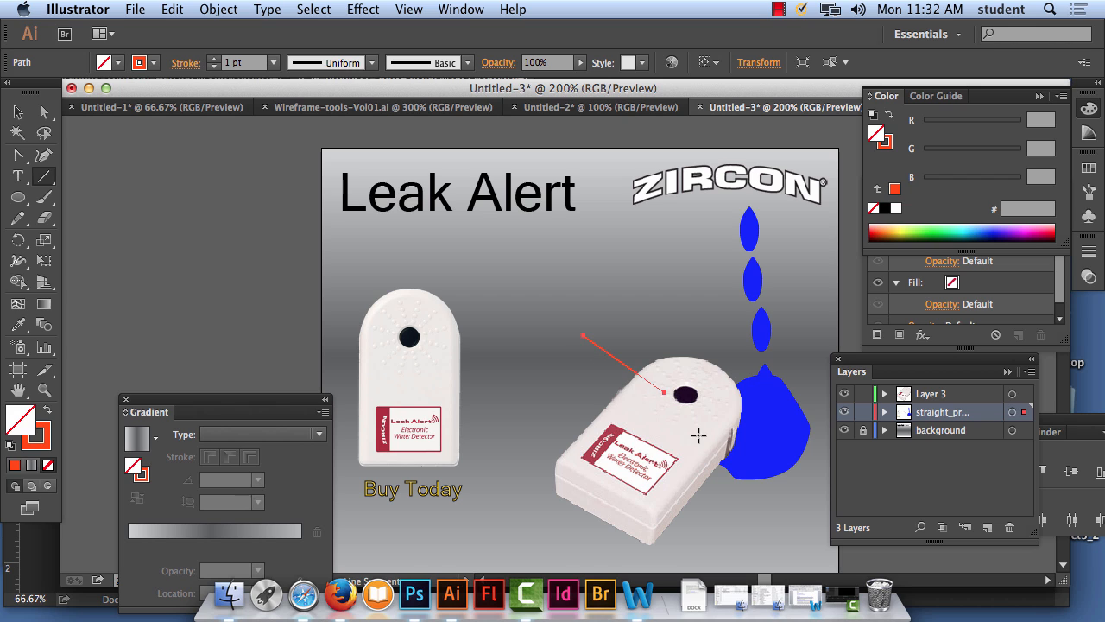
pyautogui.click(273, 62)
pyautogui.click(294, 271)
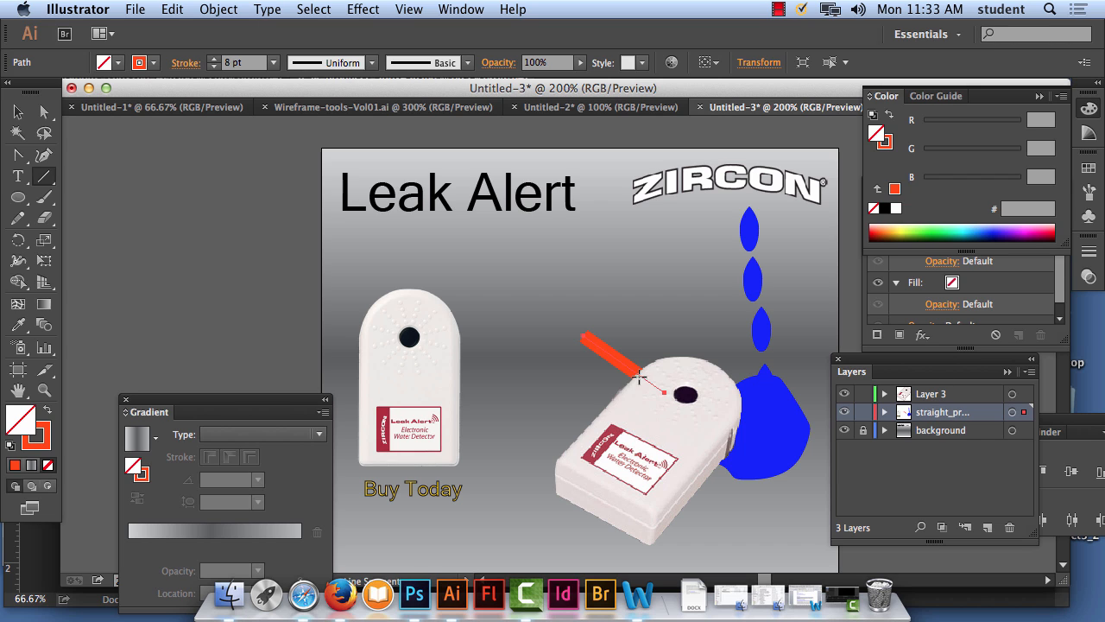
pyautogui.click(273, 62)
pyautogui.click(295, 215)
# Draw five more orange-red lines fanning outward around the tilted detector's rounded end, as alarm rays.
pyautogui.moveTo(670, 376)
pyautogui.mouseDown()
pyautogui.moveTo(595, 296)
pyautogui.moveTo(679, 339)
pyautogui.mouseUp()
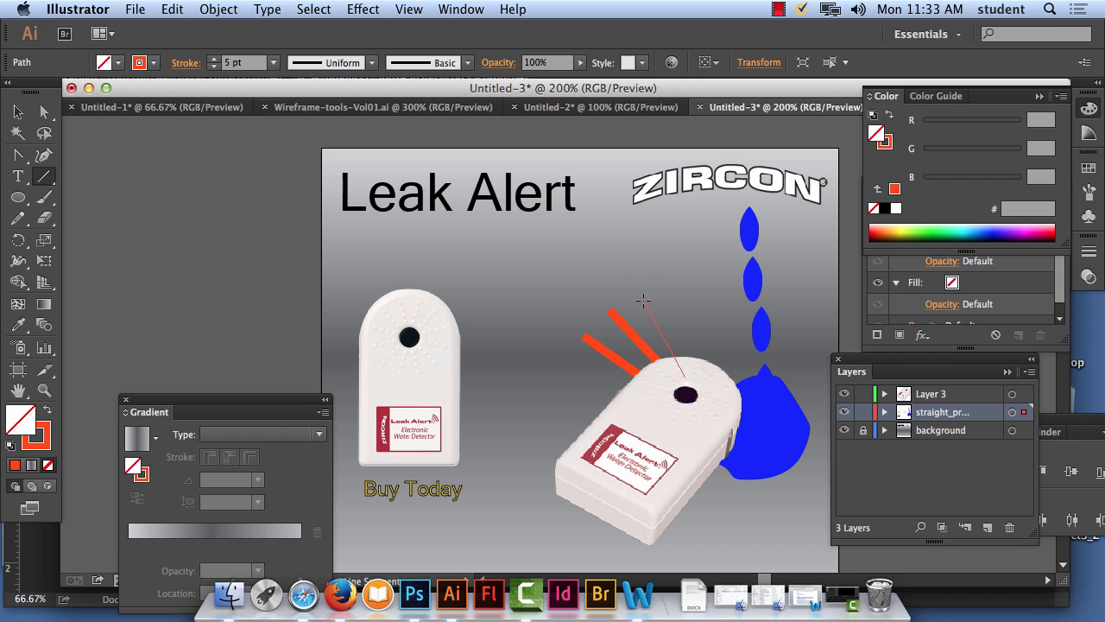
pyautogui.moveTo(643, 300); pyautogui.dragTo(643, 300)
pyautogui.moveTo(696, 374)
pyautogui.mouseDown()
pyautogui.moveTo(699, 329)
pyautogui.moveTo(683, 293)
pyautogui.mouseUp()
pyautogui.moveTo(705, 376)
pyautogui.mouseDown()
pyautogui.moveTo(746, 321)
pyautogui.moveTo(742, 304)
pyautogui.mouseUp()
pyautogui.moveTo(712, 385); pyautogui.dragTo(722, 375)
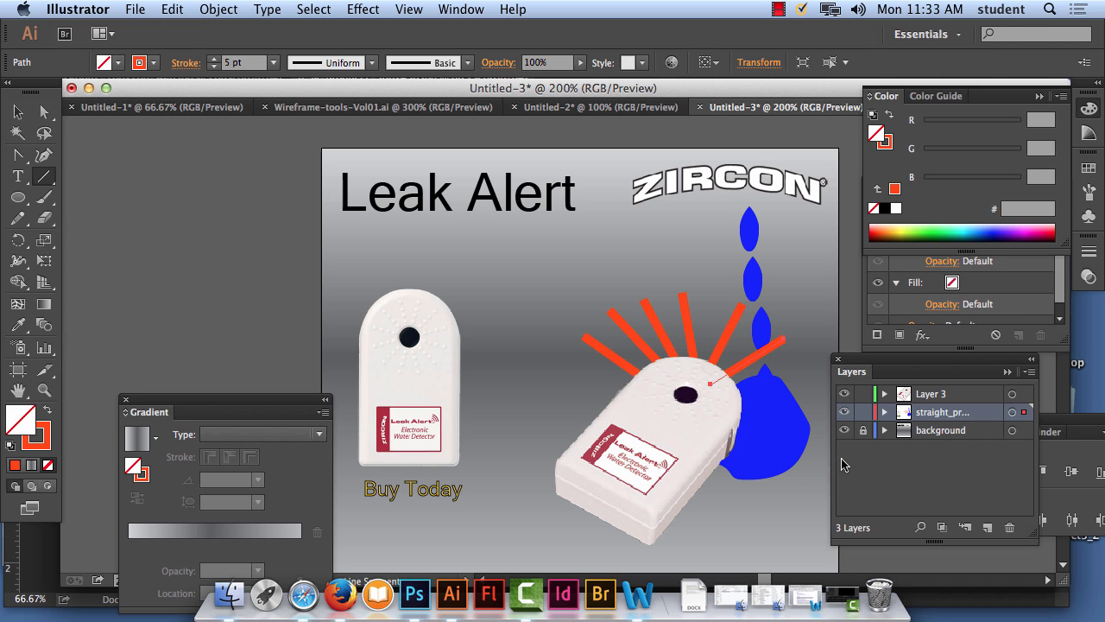
# Expand the straight_product layer and select all six orange-red ray paths in it.
pyautogui.click(884, 412)
pyautogui.click(950, 434)
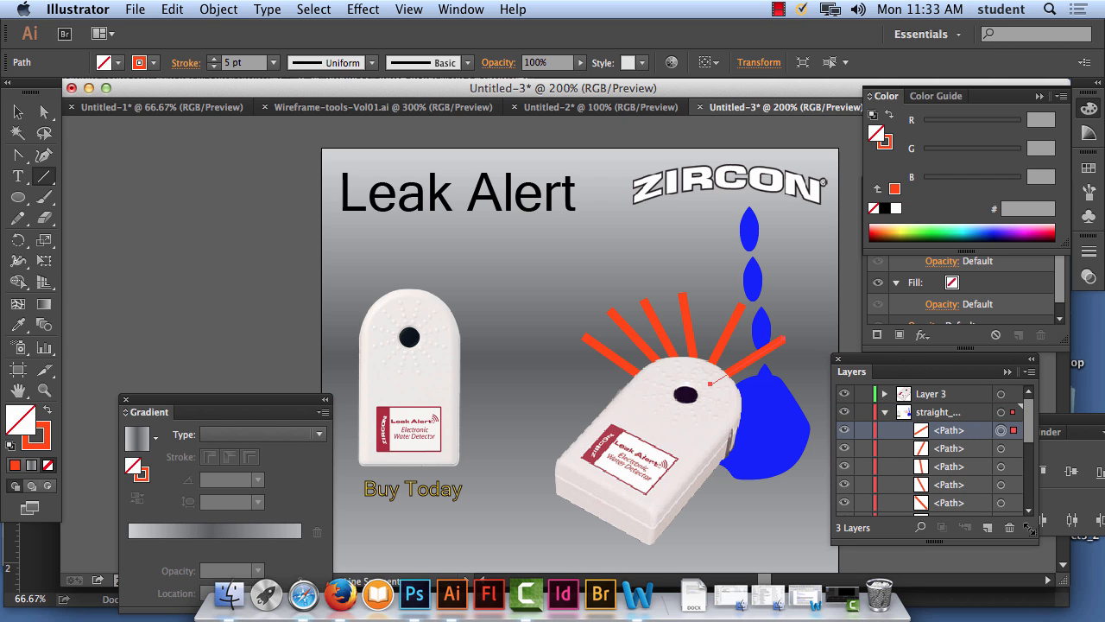
pyautogui.moveTo(1035, 543); pyautogui.dragTo(1041, 608)
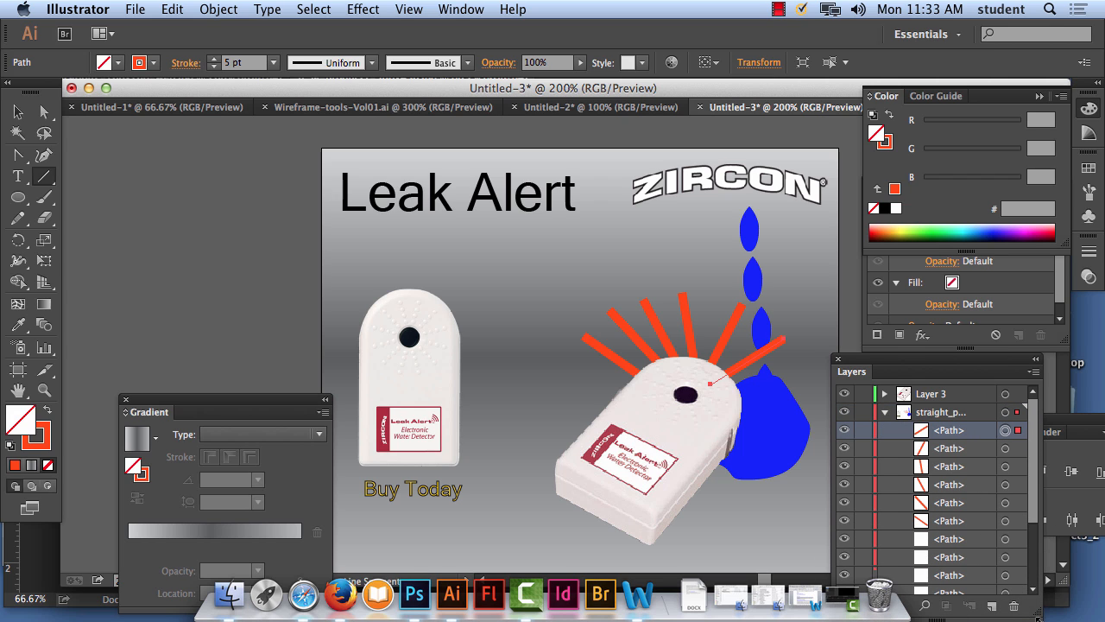
pyautogui.moveTo(943, 364); pyautogui.dragTo(927, 226)
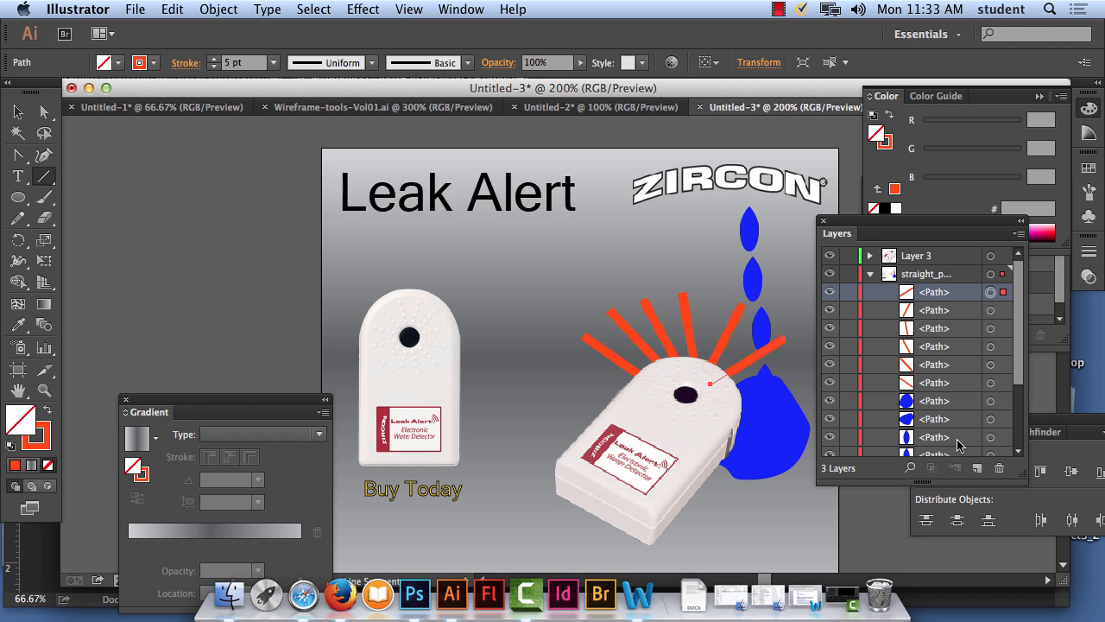
pyautogui.keyDown('shift'); pyautogui.click(991, 310); pyautogui.keyUp('shift')
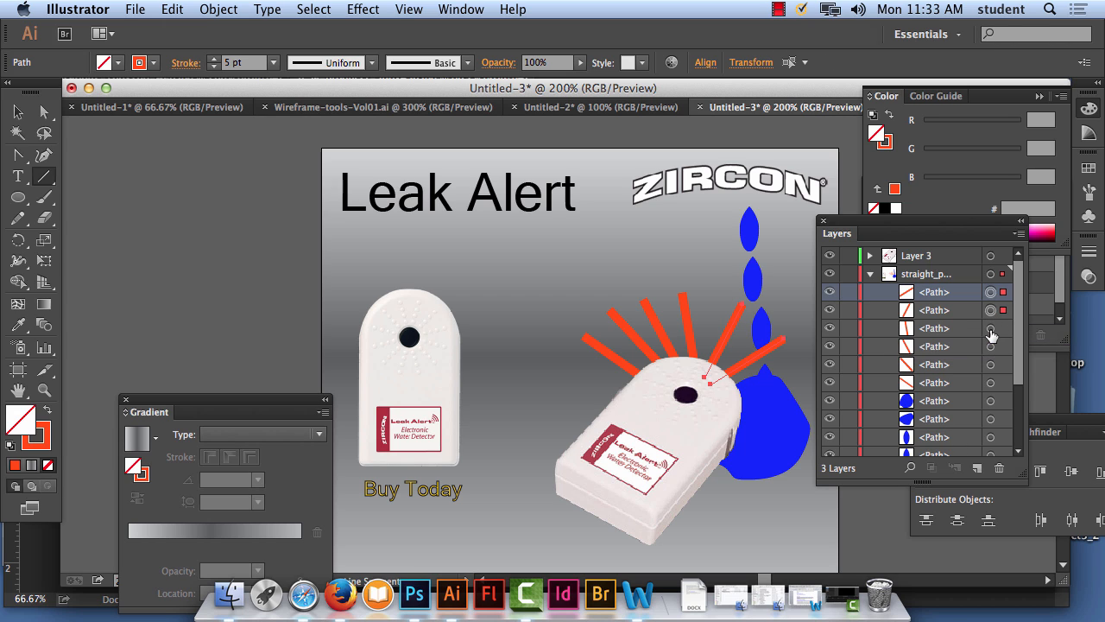
pyautogui.keyDown('shift'); pyautogui.click(990, 328); pyautogui.keyUp('shift')
pyautogui.keyDown('shift'); pyautogui.click(990, 346); pyautogui.keyUp('shift')
pyautogui.keyDown('shift'); pyautogui.click(990, 364); pyautogui.keyUp('shift')
pyautogui.keyDown('shift'); pyautogui.click(990, 383); pyautogui.keyUp('shift')
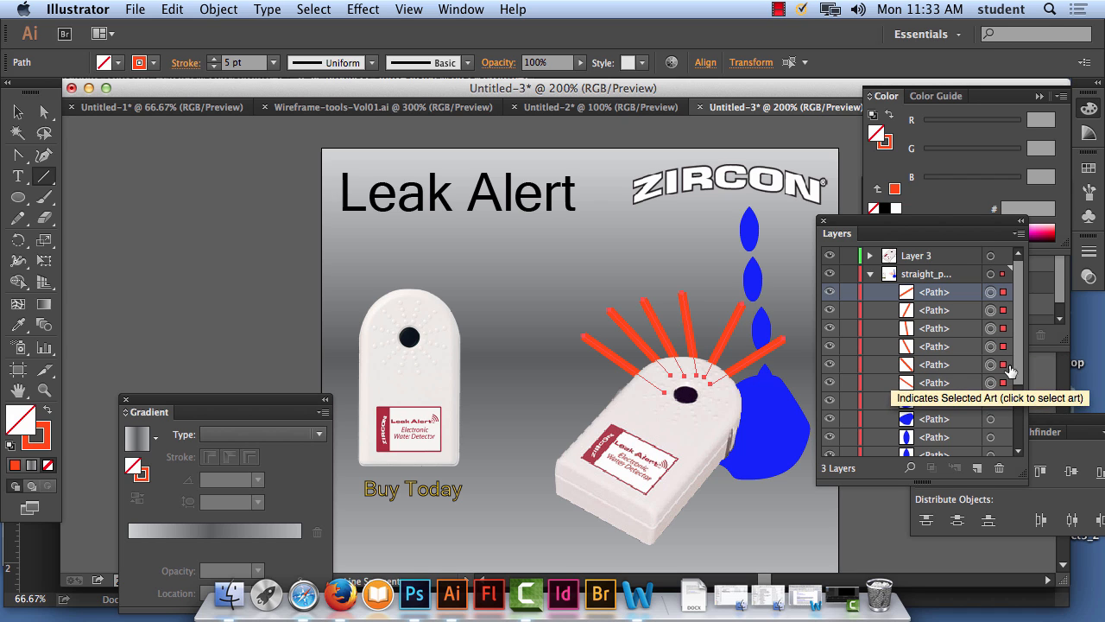
# Add both blue puddle paths and the four water drop paths to the selection.
pyautogui.scroll(-5, 1019, 406)
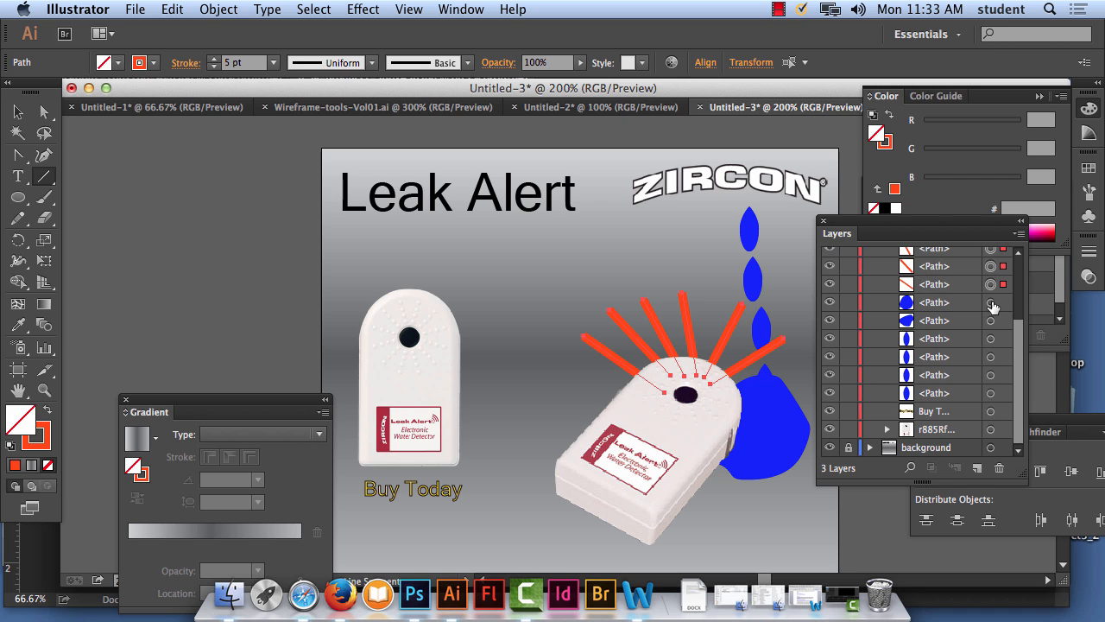
pyautogui.keyDown('shift'); pyautogui.click(990, 303); pyautogui.keyUp('shift')
pyautogui.keyDown('shift'); pyautogui.click(990, 320); pyautogui.keyUp('shift')
pyautogui.keyDown('shift'); pyautogui.click(991, 339); pyautogui.keyUp('shift')
pyautogui.keyDown('shift'); pyautogui.click(990, 357); pyautogui.keyUp('shift')
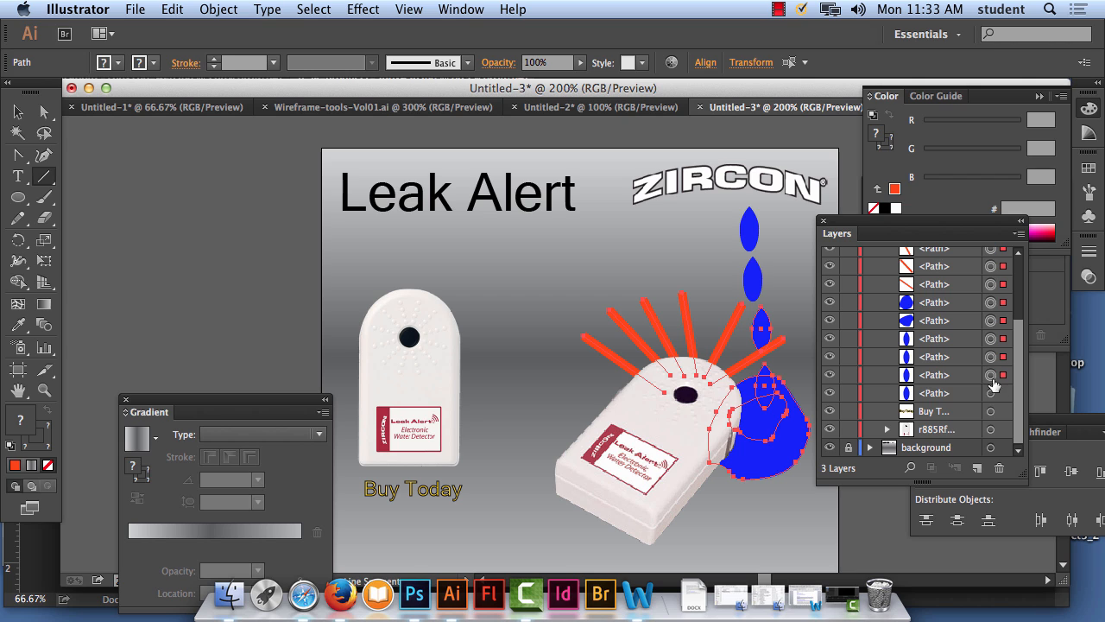
pyautogui.keyDown('shift'); pyautogui.click(991, 375); pyautogui.keyUp('shift')
pyautogui.keyDown('shift'); pyautogui.click(991, 393); pyautogui.keyUp('shift')
# Add the Buy Today text and the r885Rf.tif image to the selection, and remove both from it again.
pyautogui.keyDown('shift'); pyautogui.click(990, 411); pyautogui.keyUp('shift')
pyautogui.keyDown('shift'); pyautogui.click(990, 429); pyautogui.keyUp('shift')
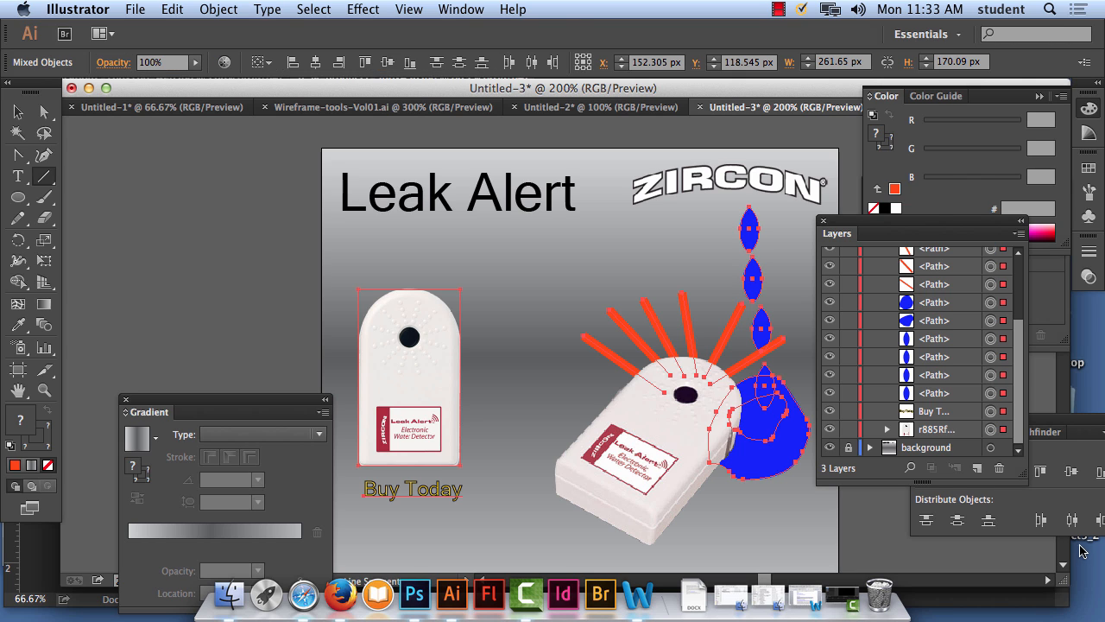
pyautogui.keyDown('shift'); pyautogui.click(990, 429); pyautogui.keyUp('shift')
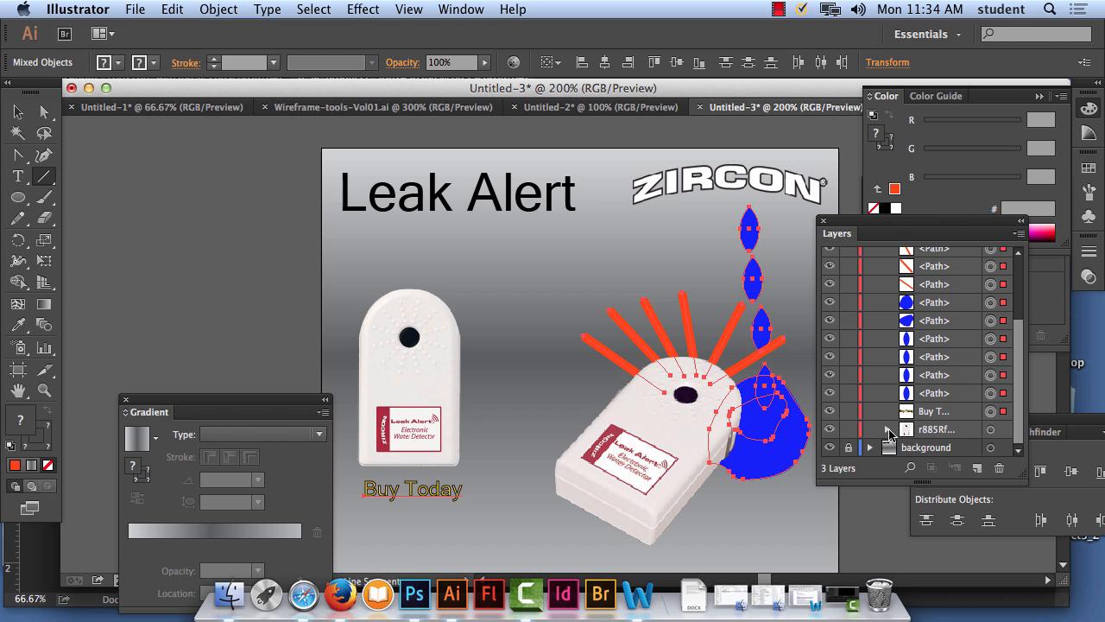
pyautogui.click(888, 429)
pyautogui.click(888, 429)
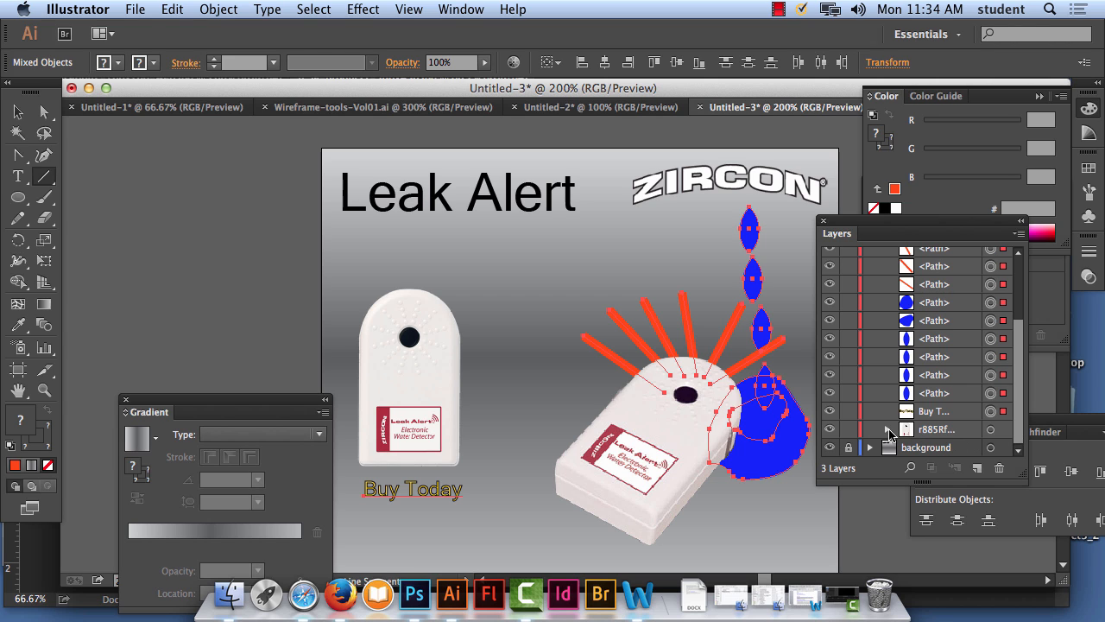
pyautogui.keyDown('shift'); pyautogui.click(992, 412); pyautogui.keyUp('shift')
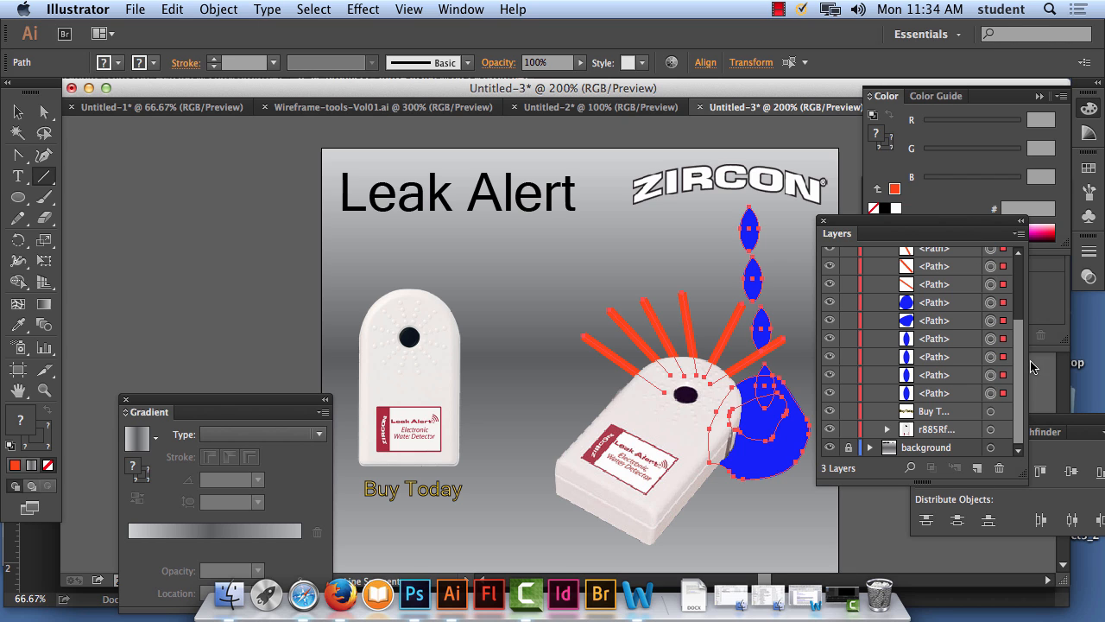
# Try to release the selected rays, puddles and drops to separate layers with Release to Layers (Sequence).
pyautogui.moveTo(1024, 372); pyautogui.dragTo(1030, 301)
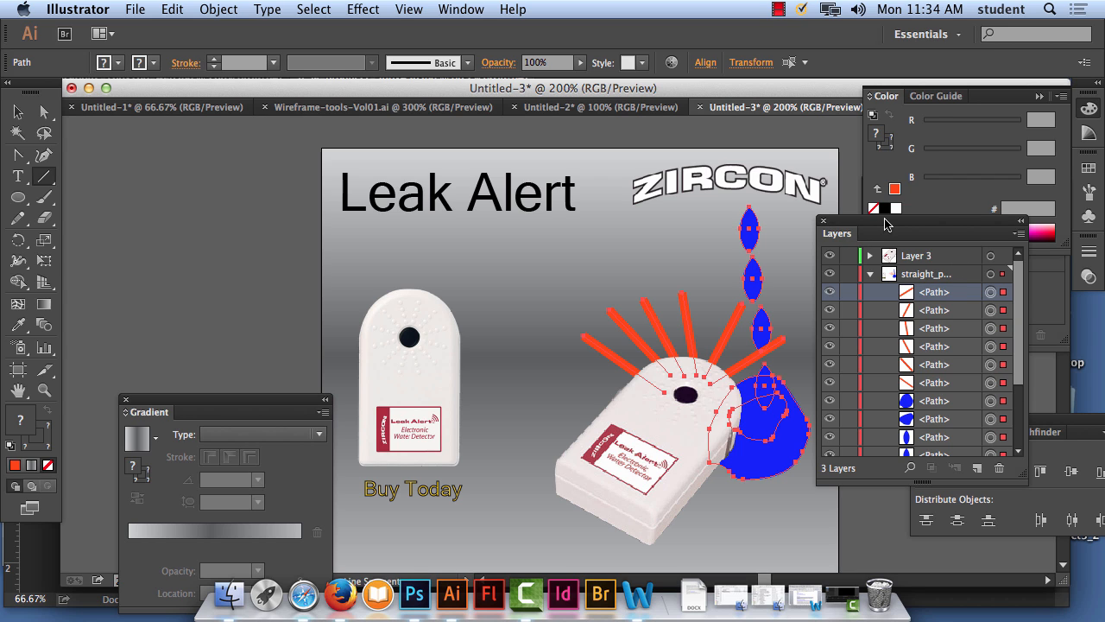
pyautogui.moveTo(885, 222); pyautogui.dragTo(875, 182)
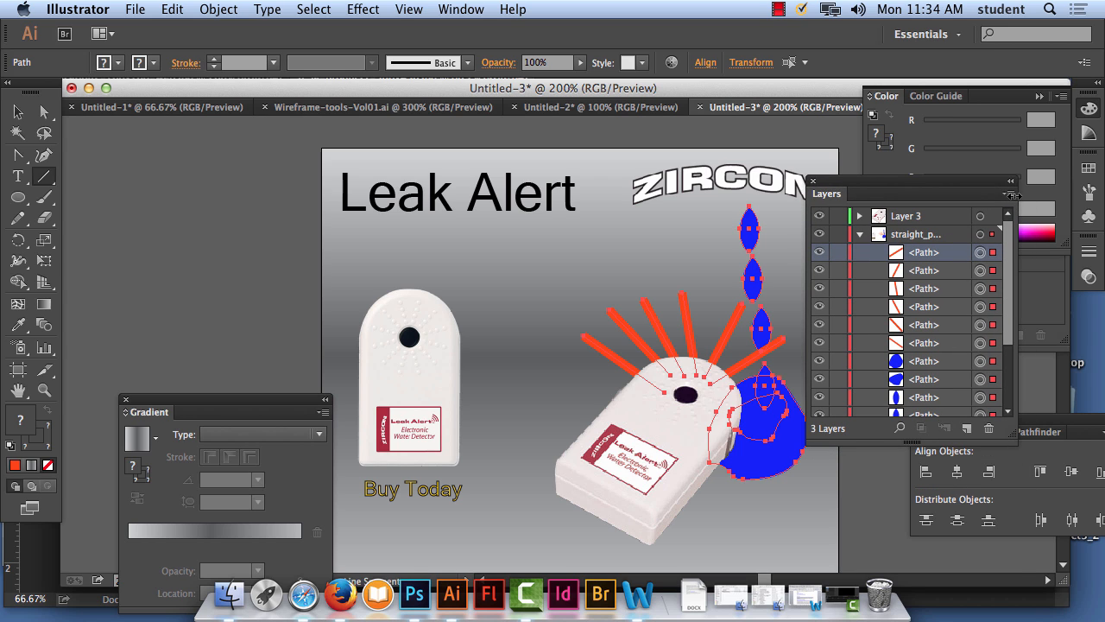
pyautogui.click(1009, 195)
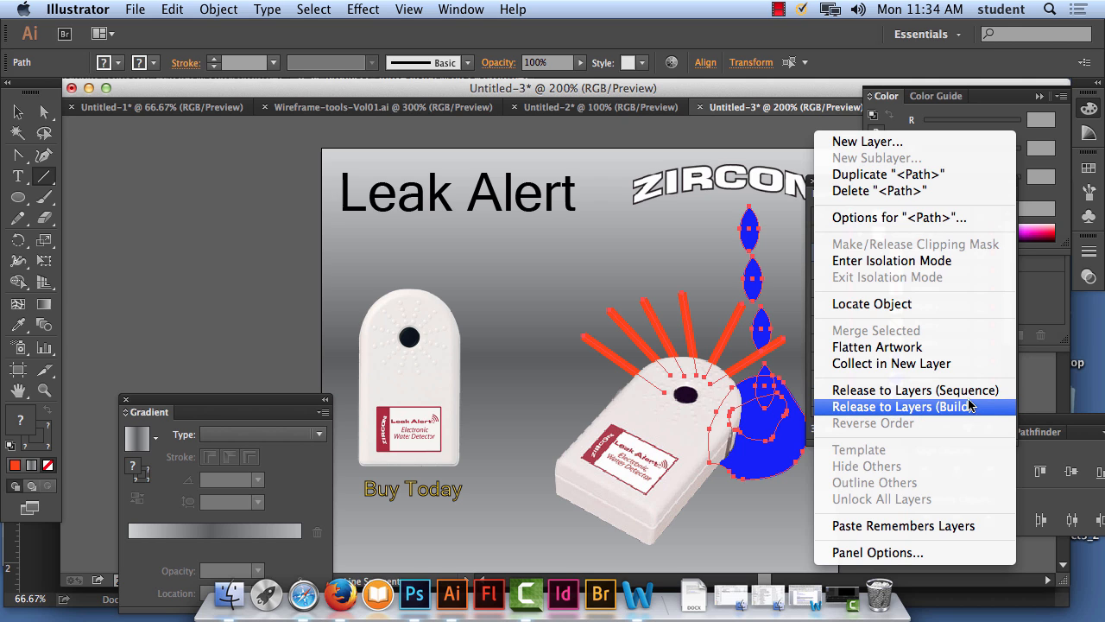
pyautogui.click(972, 392)
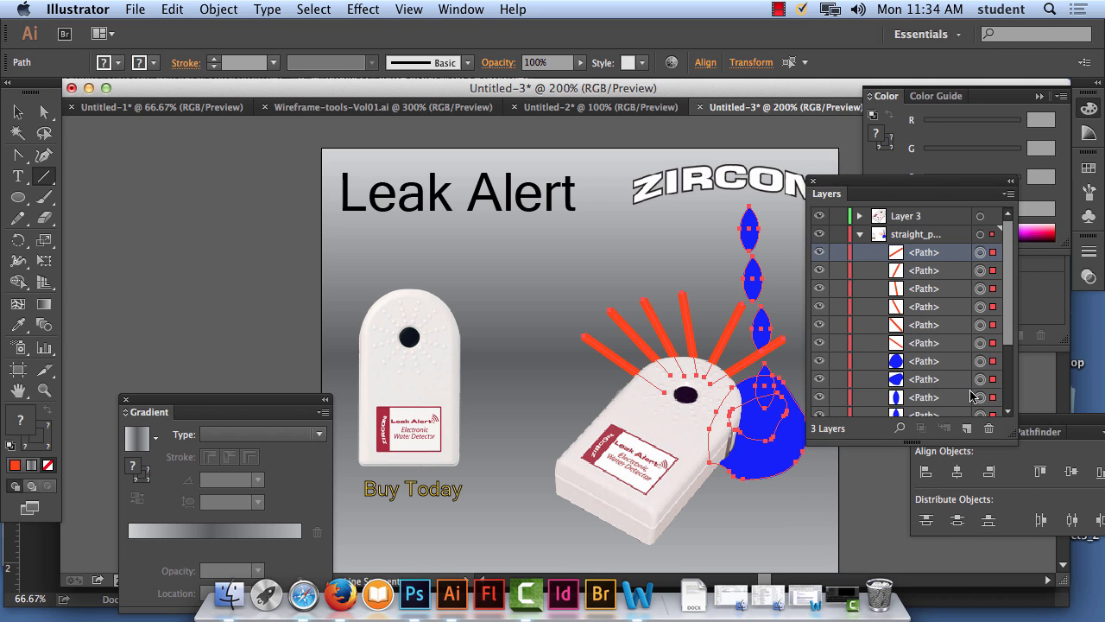
# Enlarge the Layers panel to show every item of the straight_product layer, leaving that layer expanded.
pyautogui.moveTo(1015, 439); pyautogui.dragTo(1027, 572)
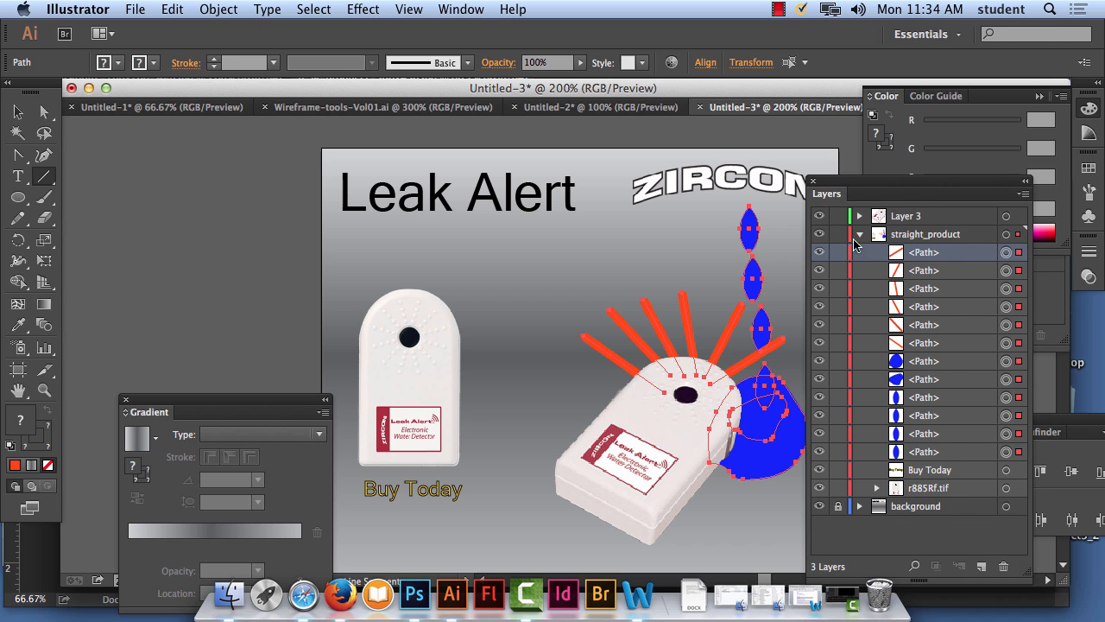
pyautogui.click(860, 236)
pyautogui.click(860, 235)
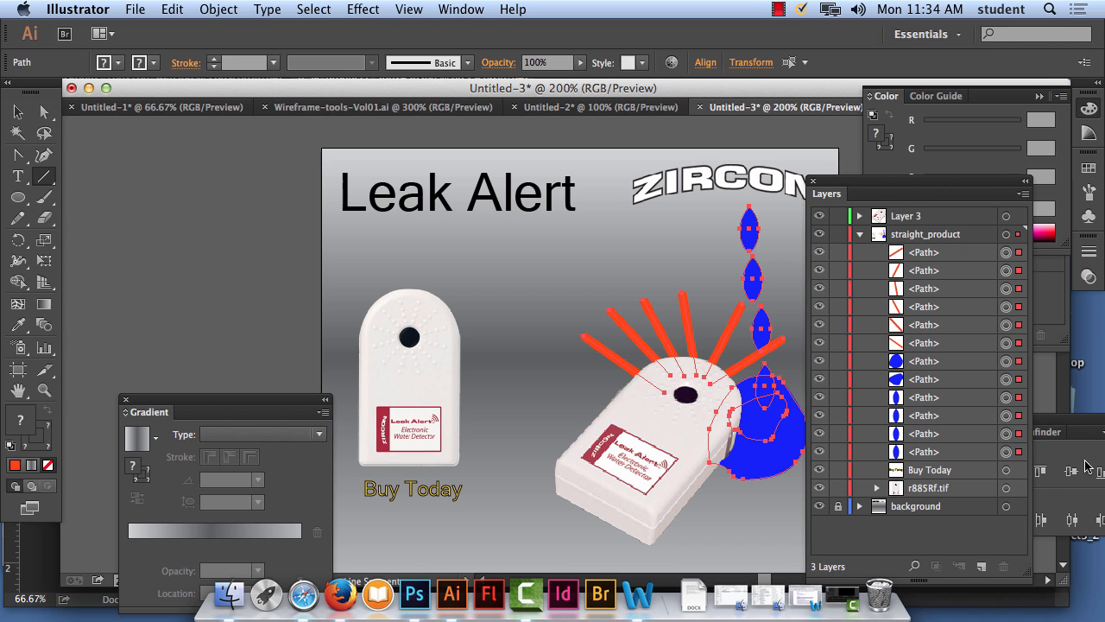
pyautogui.click(1023, 194)
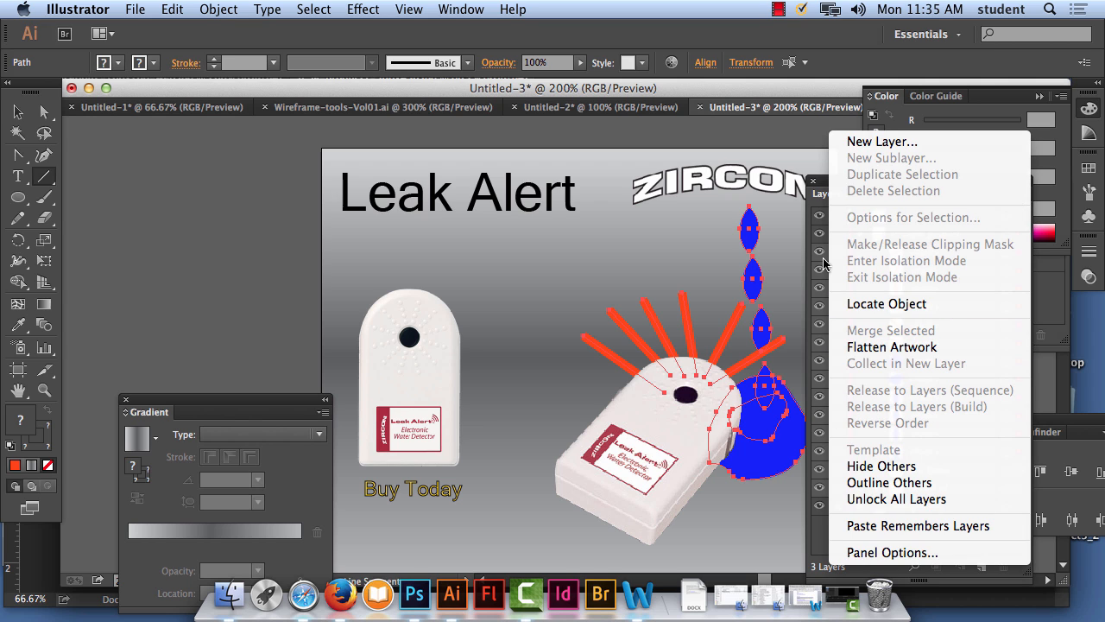
pyautogui.click(820, 182)
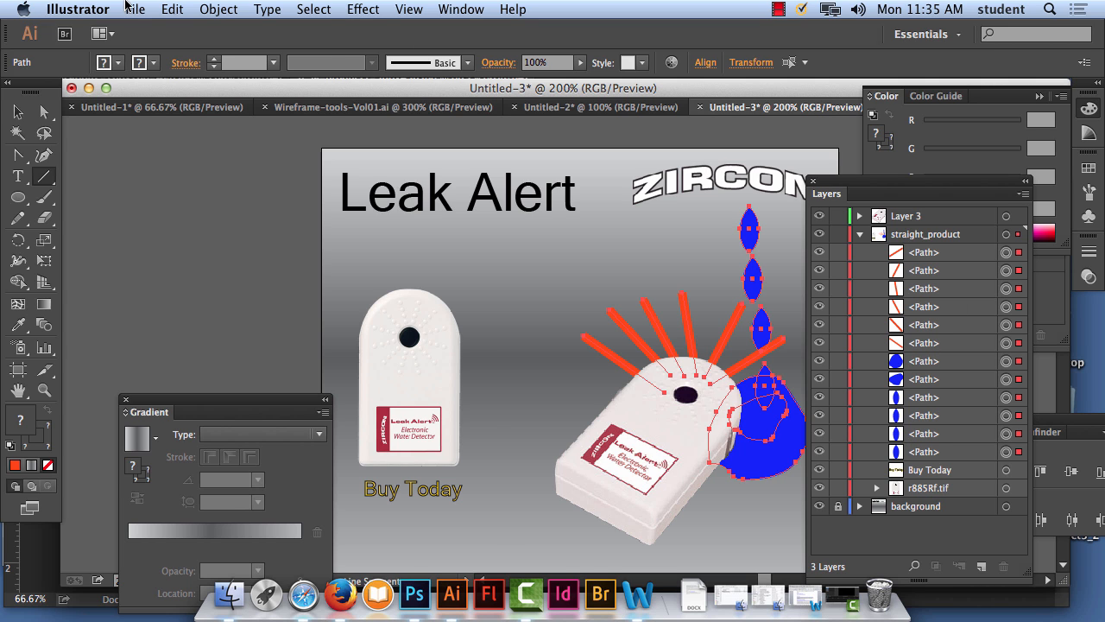
pyautogui.click(171, 8)
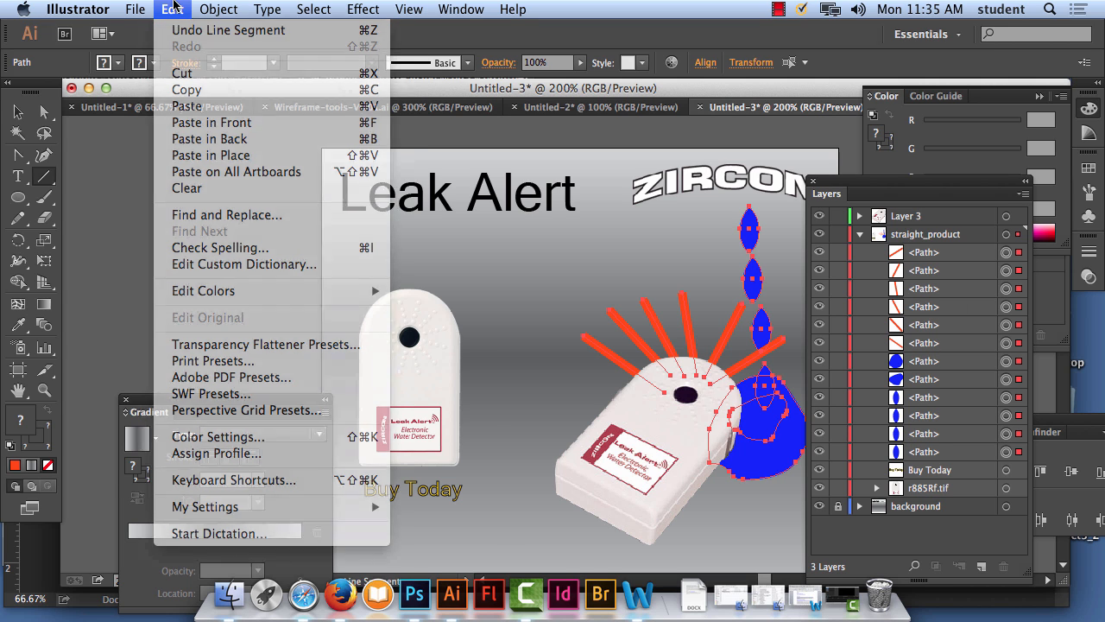
pyautogui.click(1024, 193)
pyautogui.click(1024, 196)
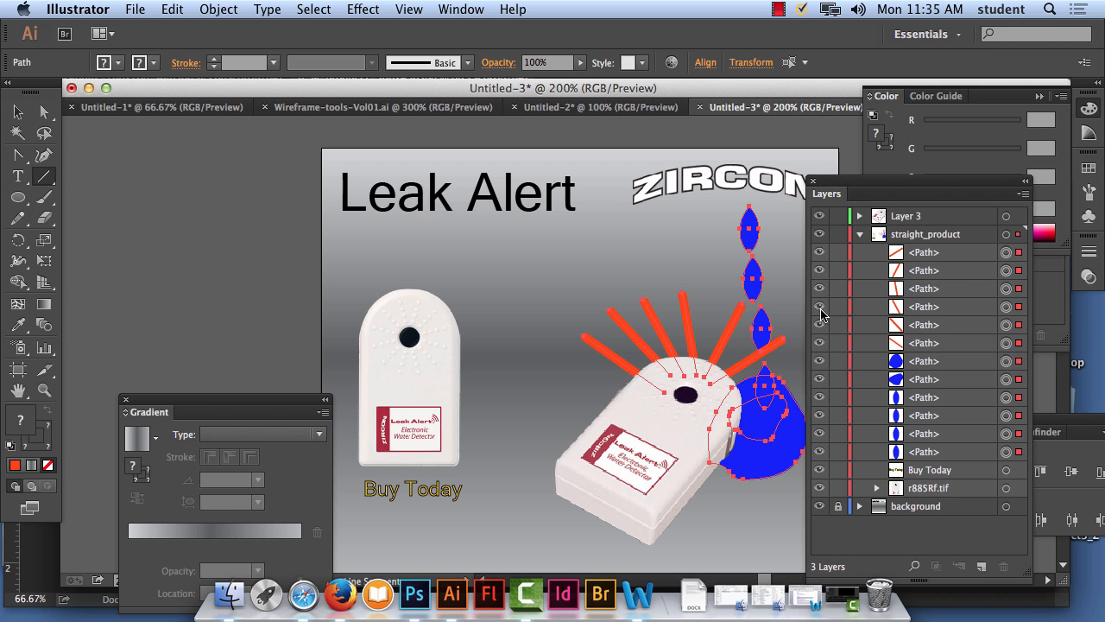
# Move the Layers panel aside so it no longer covers the Zircon logo.
pyautogui.moveTo(866, 180); pyautogui.dragTo(911, 180)
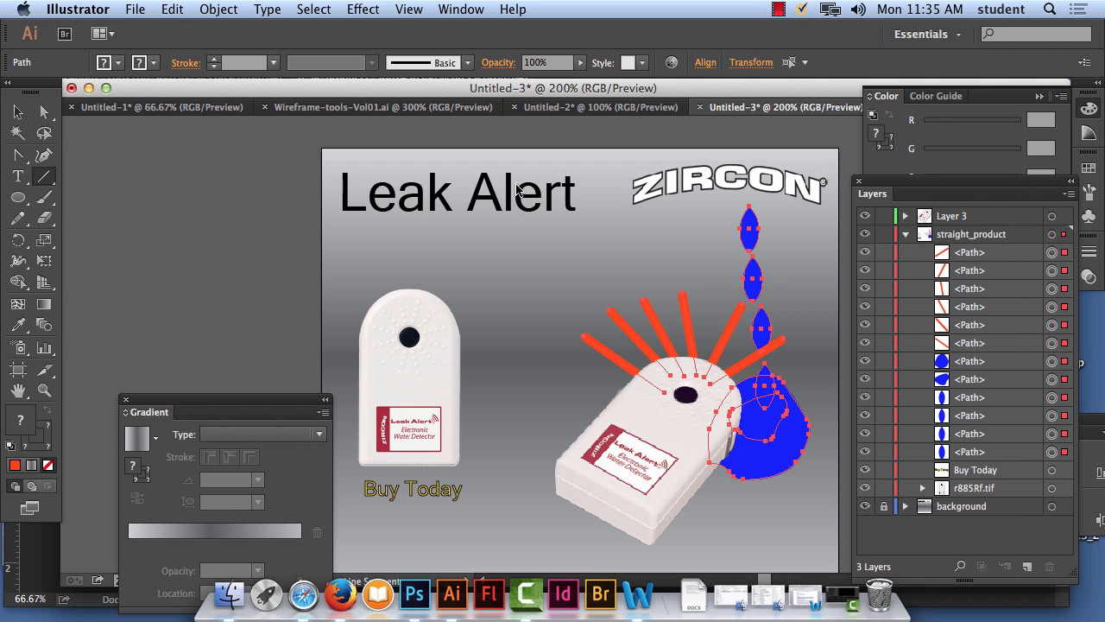
# Reselect the six orange rays, two puddle shapes and four water drops in the straight_product layer.
pyautogui.click(17, 112)
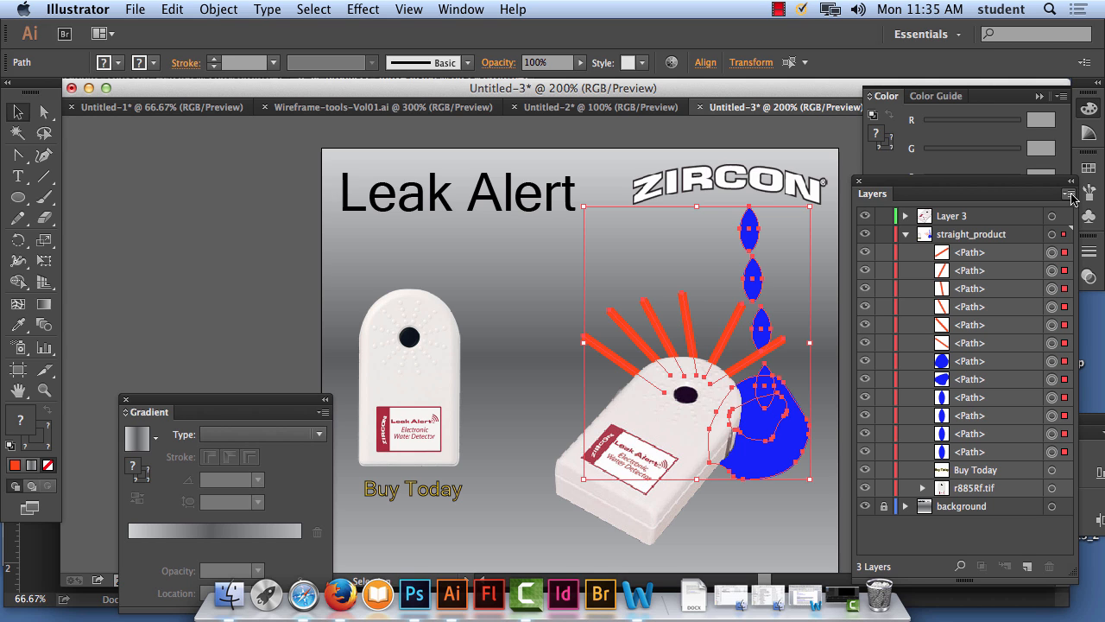
pyautogui.click(1070, 195)
pyautogui.click(1072, 199)
pyautogui.click(978, 256)
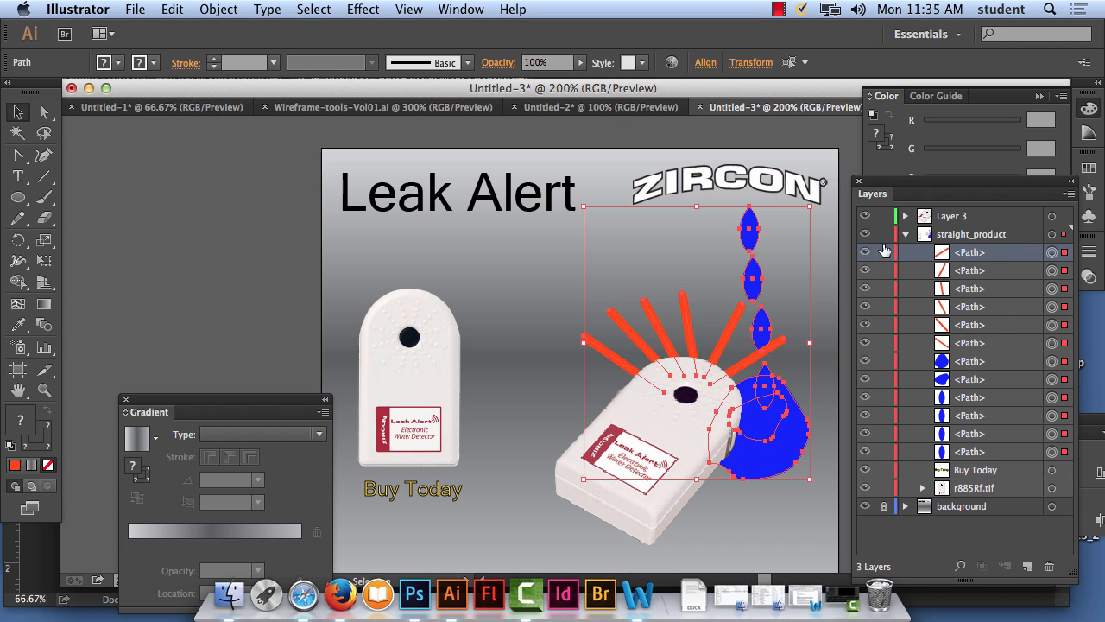
pyautogui.click(1051, 252)
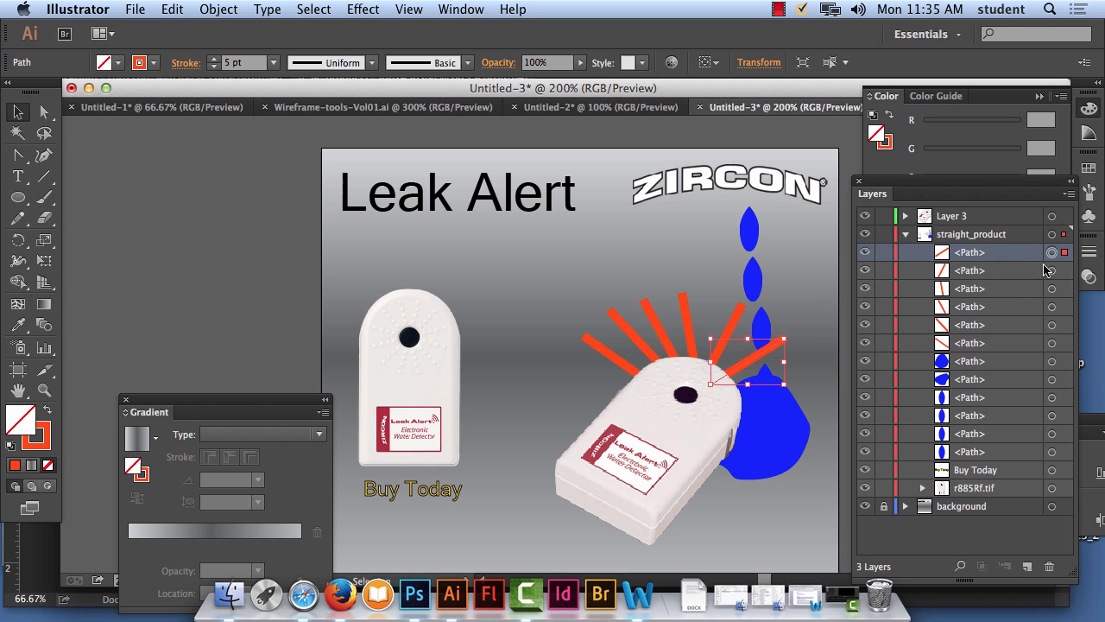
pyautogui.keyDown('shift'); pyautogui.click(1051, 451); pyautogui.keyUp('shift')
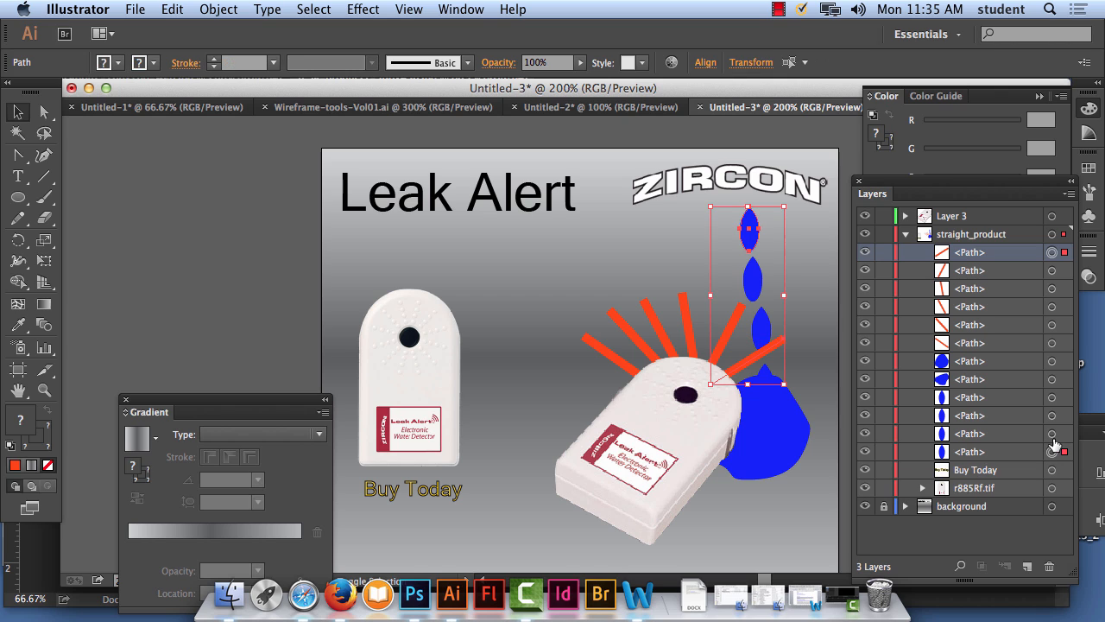
pyautogui.keyDown('shift'); pyautogui.click(1051, 433); pyautogui.keyUp('shift')
pyautogui.keyDown('shift'); pyautogui.click(1052, 415); pyautogui.keyUp('shift')
pyautogui.keyDown('shift'); pyautogui.click(1052, 397); pyautogui.keyUp('shift')
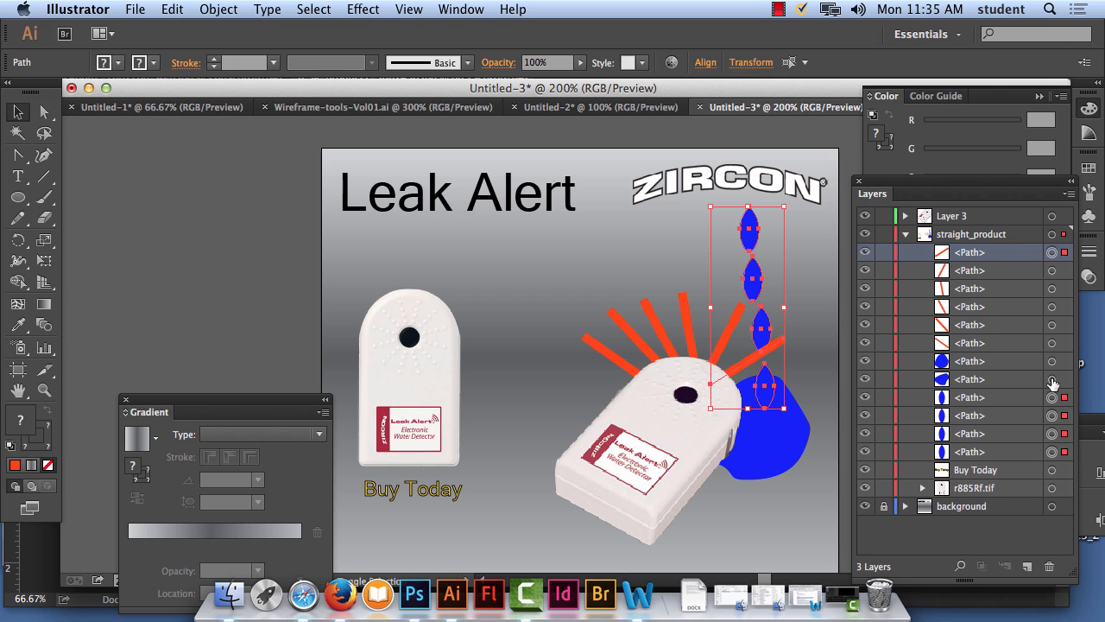
pyautogui.keyDown('shift'); pyautogui.click(1052, 379); pyautogui.keyUp('shift')
pyautogui.keyDown('shift'); pyautogui.click(1052, 361); pyautogui.keyUp('shift')
pyautogui.keyDown('shift'); pyautogui.click(1052, 343); pyautogui.keyUp('shift')
pyautogui.keyDown('shift'); pyautogui.click(1052, 325); pyautogui.keyUp('shift')
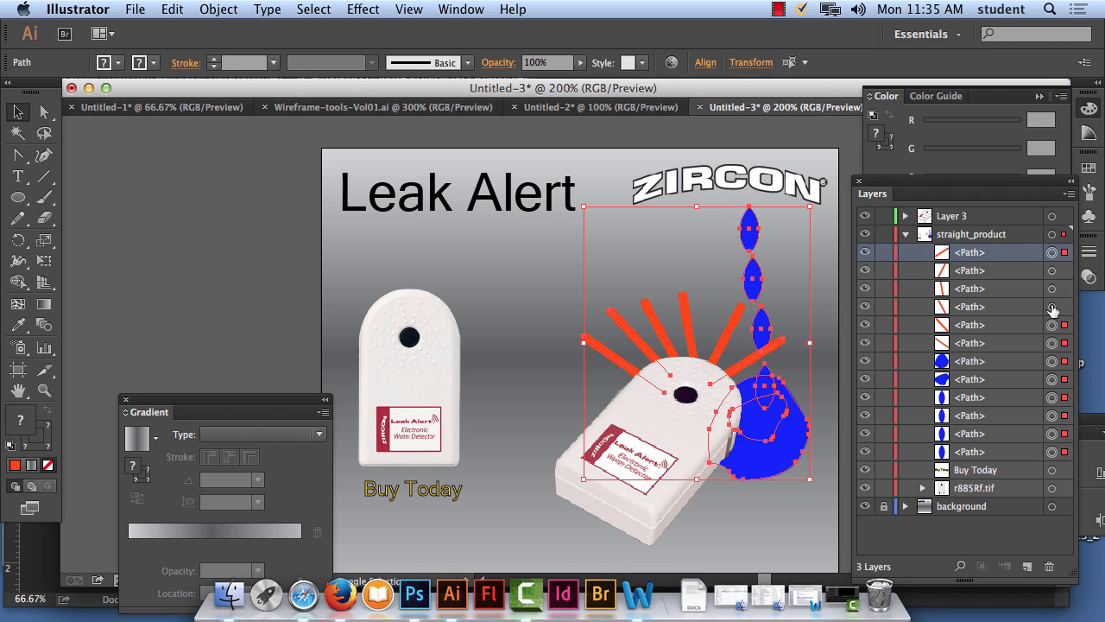
pyautogui.keyDown('shift'); pyautogui.click(1051, 306); pyautogui.keyUp('shift')
pyautogui.keyDown('shift'); pyautogui.click(1052, 288); pyautogui.keyUp('shift')
pyautogui.keyDown('shift'); pyautogui.click(1052, 271); pyautogui.keyUp('shift')
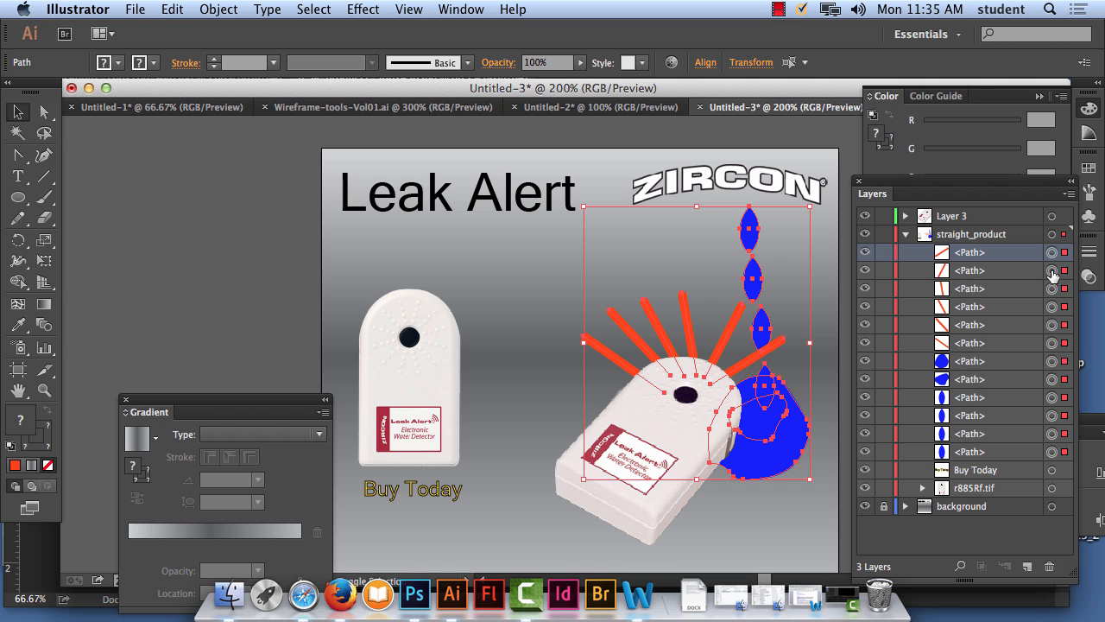
# Try to release the selected paths with Release to Layers (Build), and move the Layers panel over the start of the headline.
pyautogui.click(1069, 194)
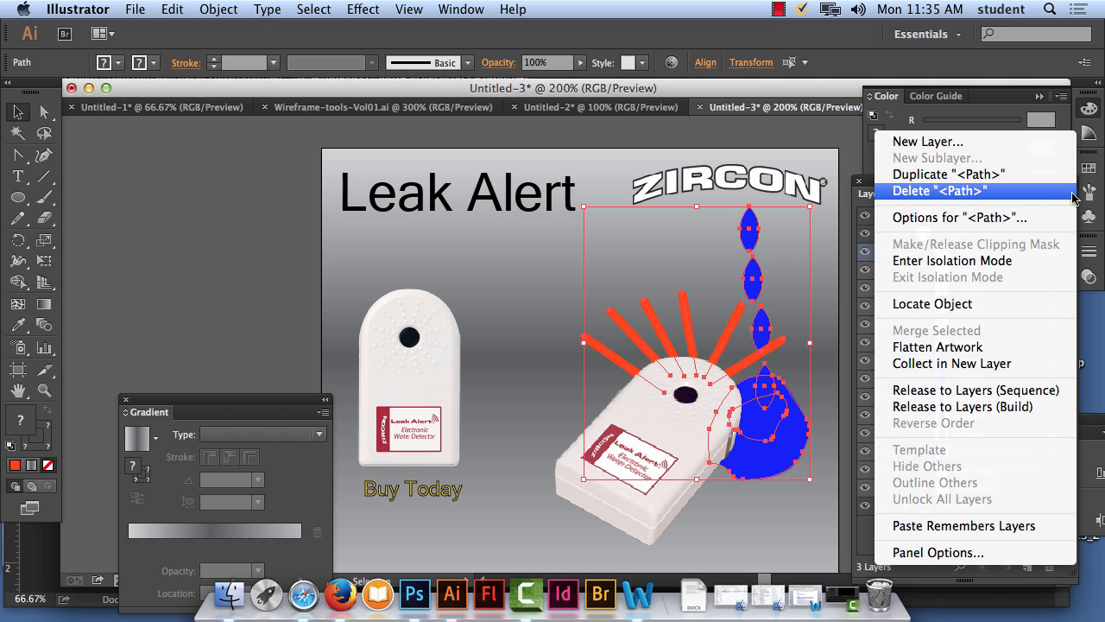
pyautogui.click(1017, 407)
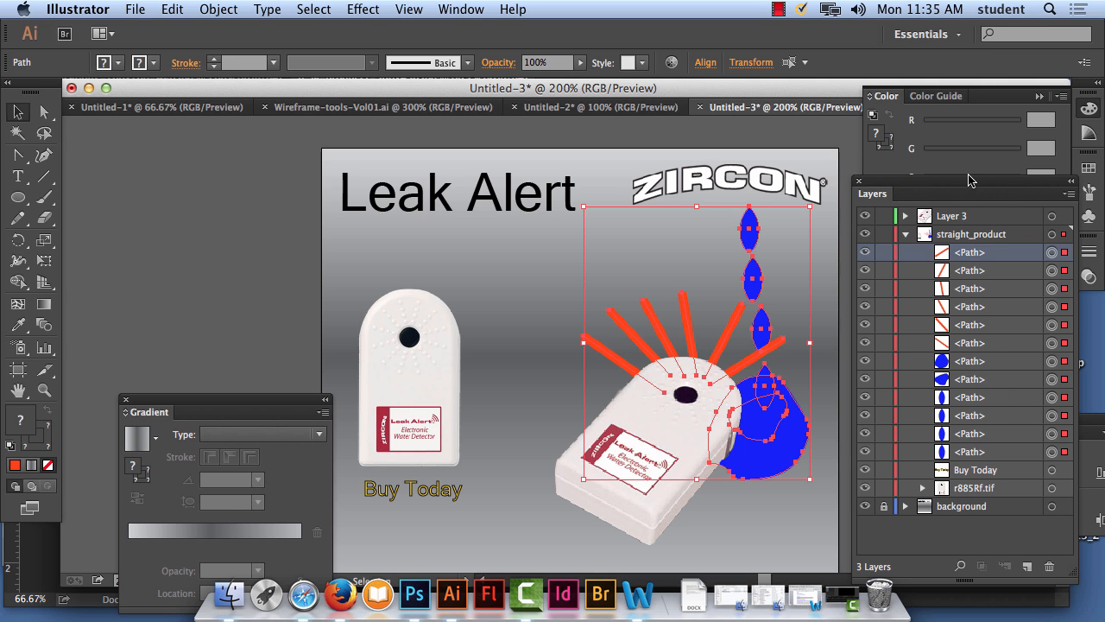
pyautogui.moveTo(969, 180); pyautogui.dragTo(294, 145)
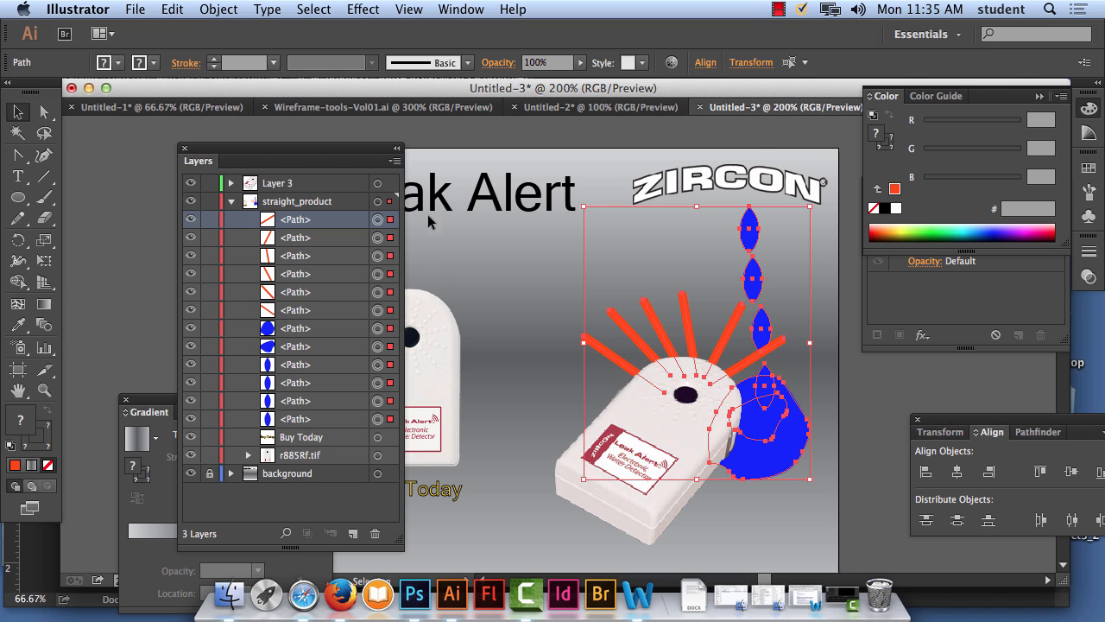
pyautogui.click(395, 161)
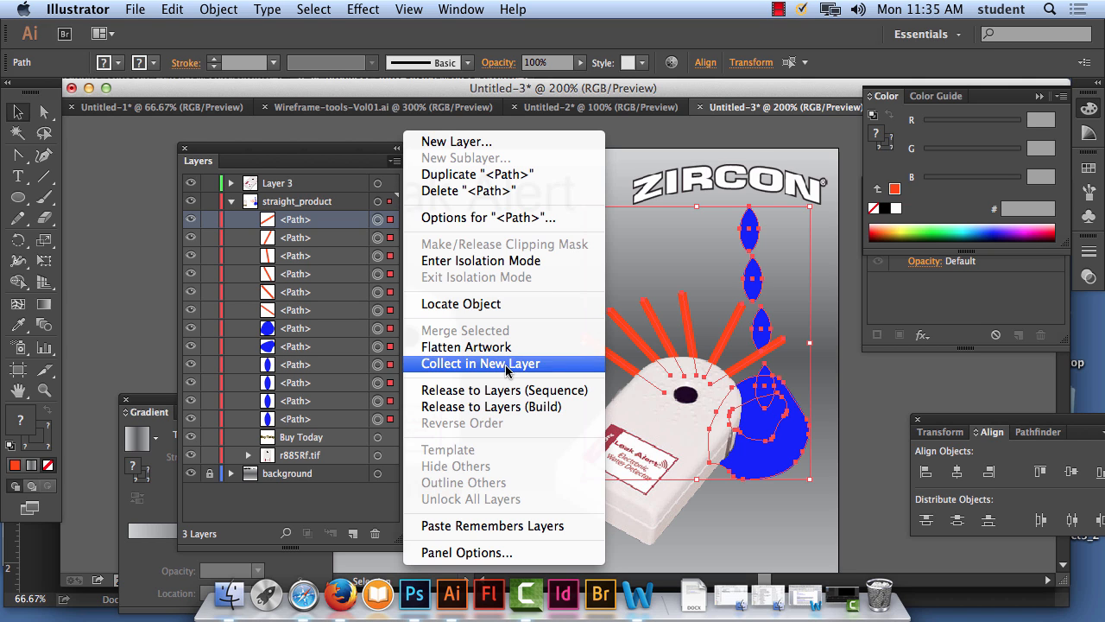
pyautogui.click(500, 407)
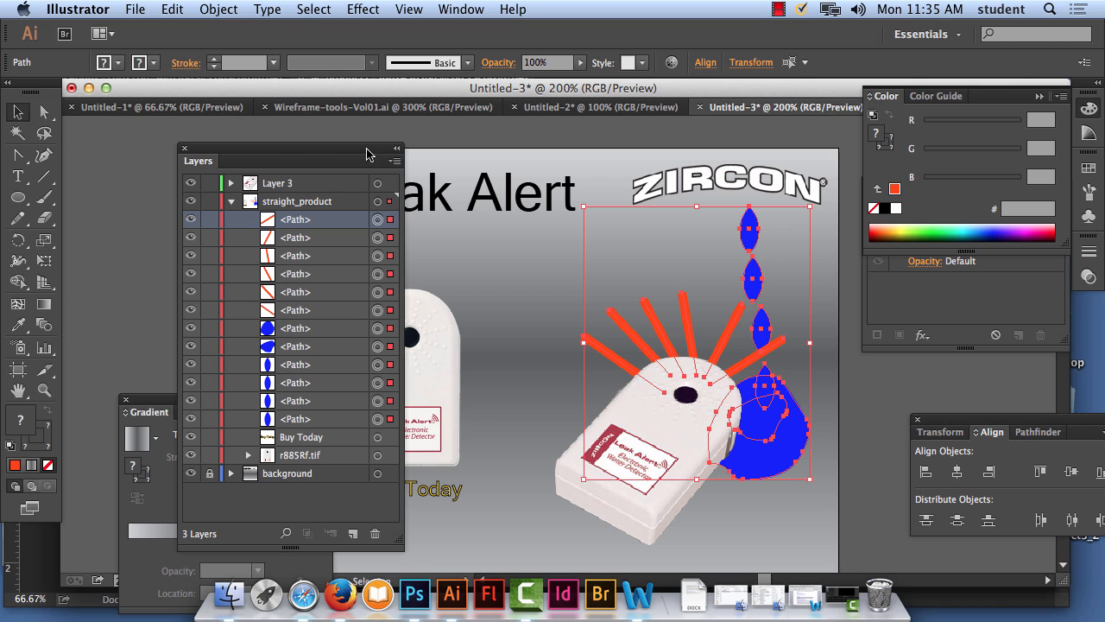
pyautogui.click(231, 202)
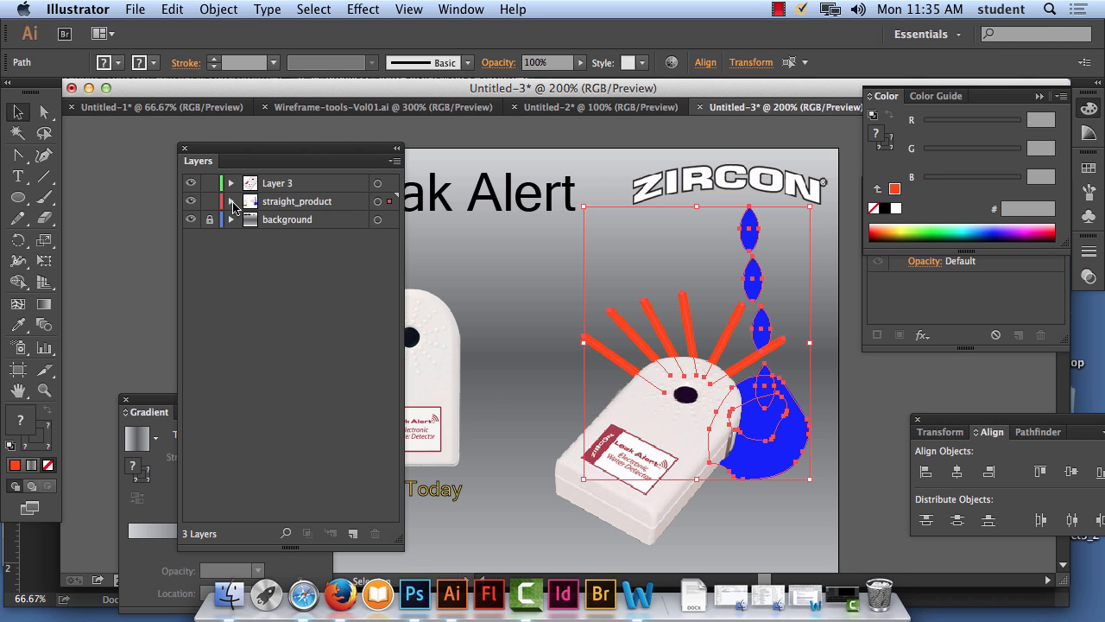
pyautogui.click(231, 202)
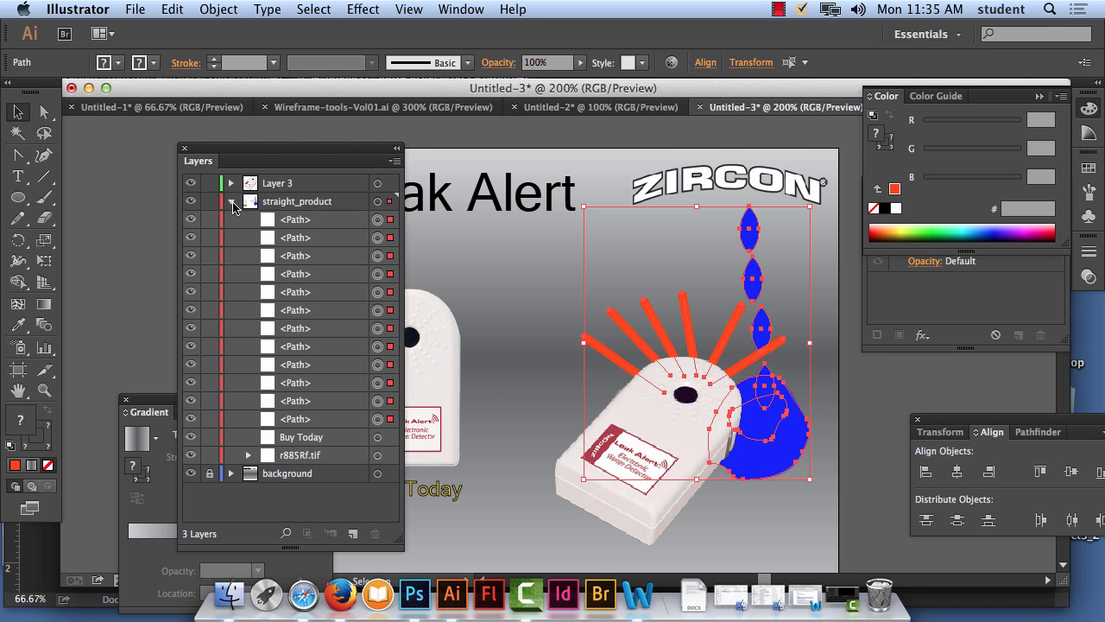
# Create a new layer above straight_product with the default layer options.
pyautogui.click(394, 162)
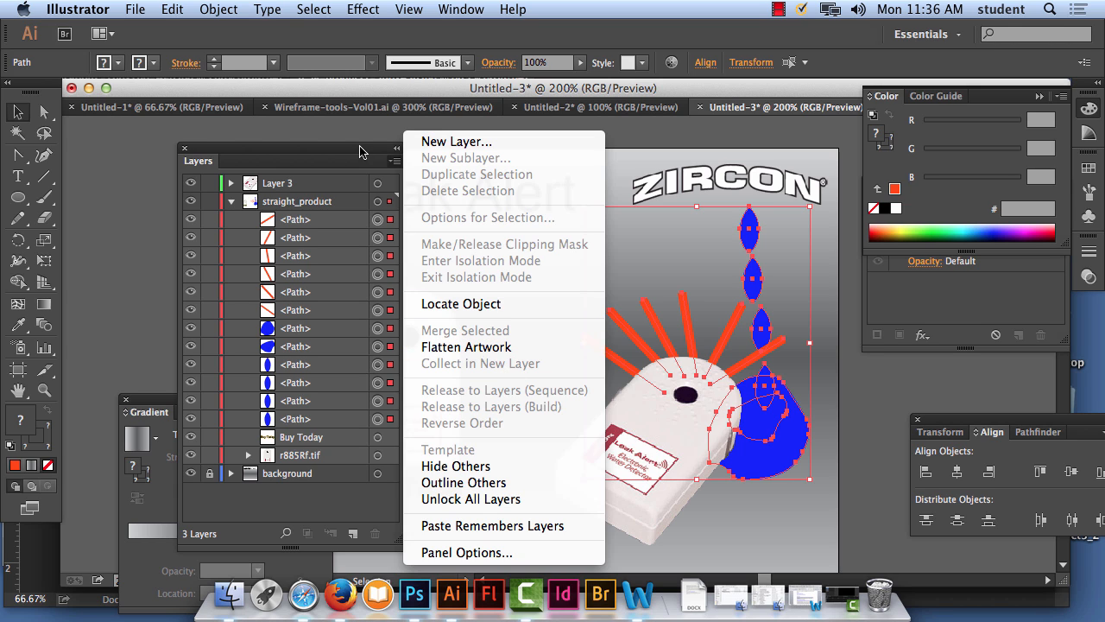
pyautogui.click(448, 141)
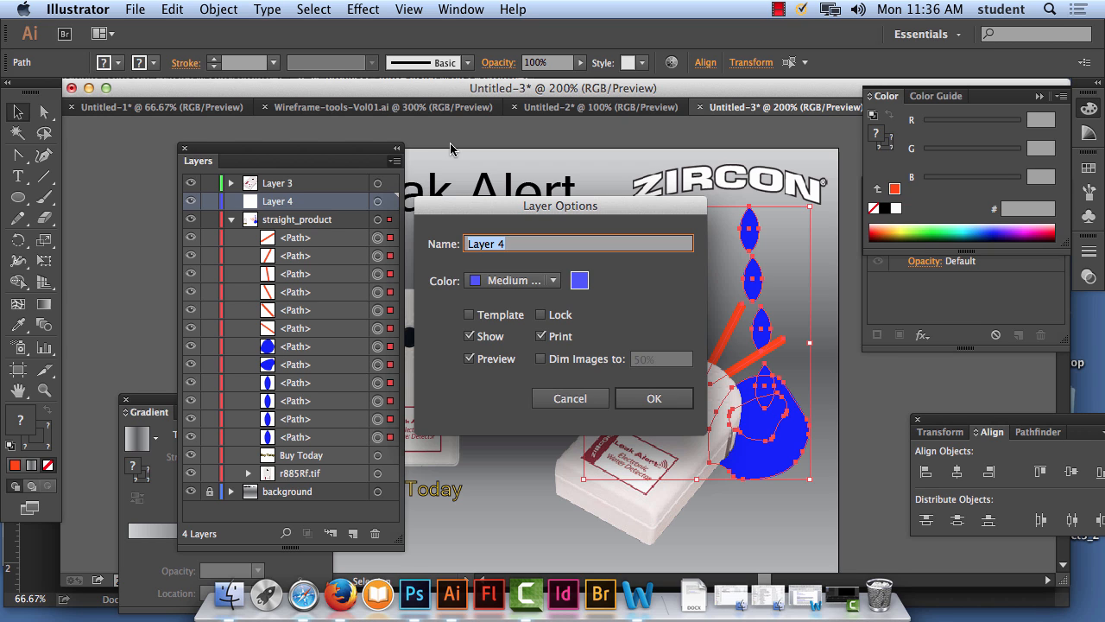
pyautogui.click(654, 398)
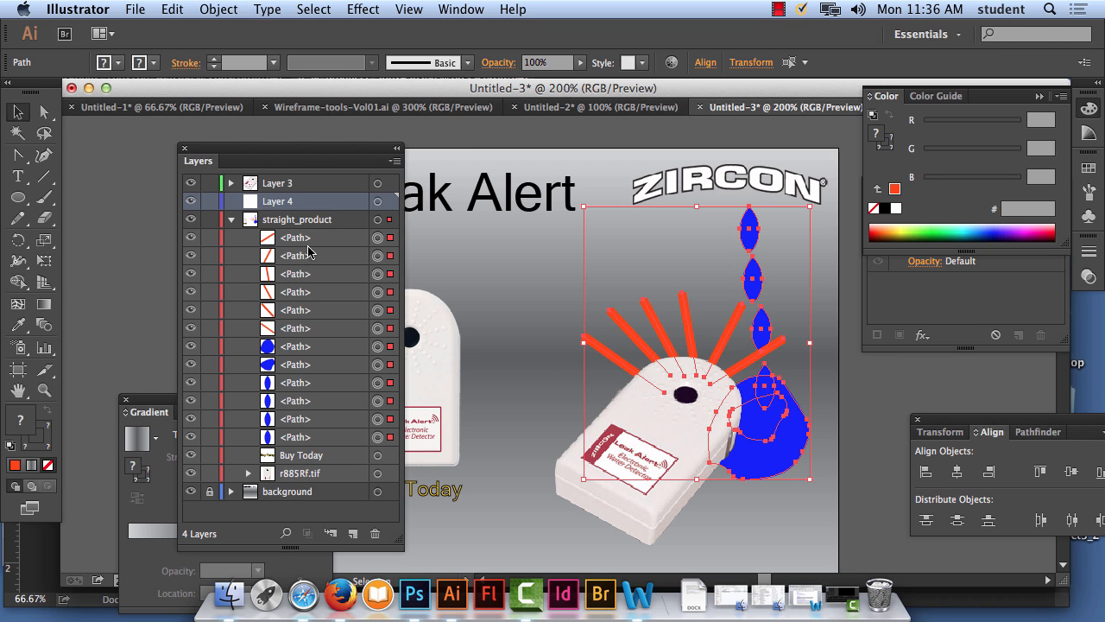
# Collect the empty Layer 4 in a new layer.
pyautogui.click(461, 9)
pyautogui.click(380, 162)
pyautogui.click(394, 163)
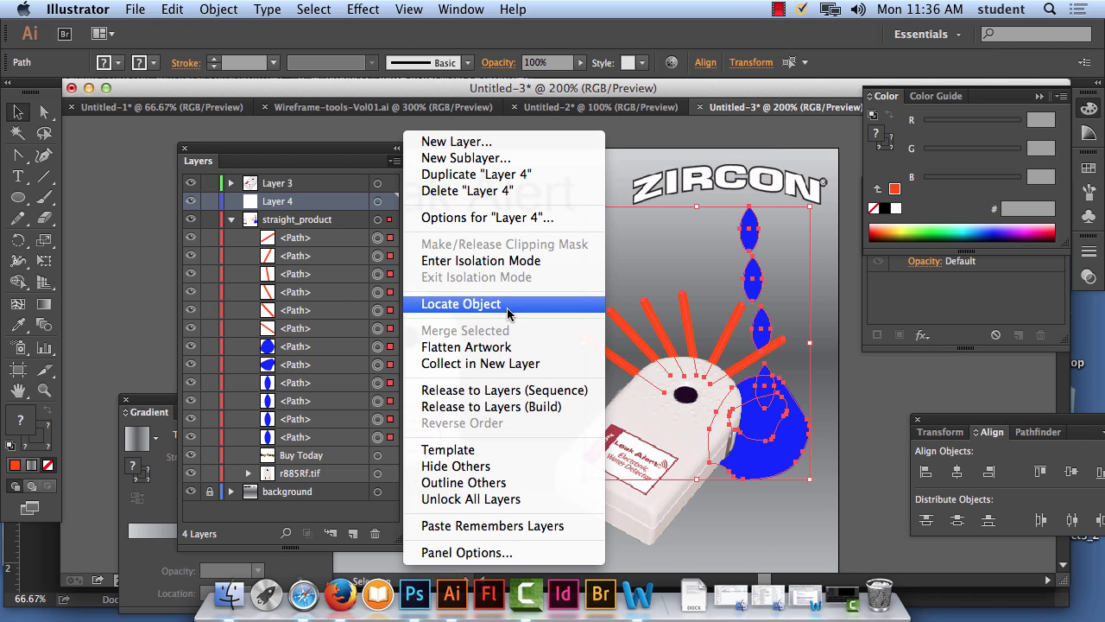
pyautogui.click(501, 366)
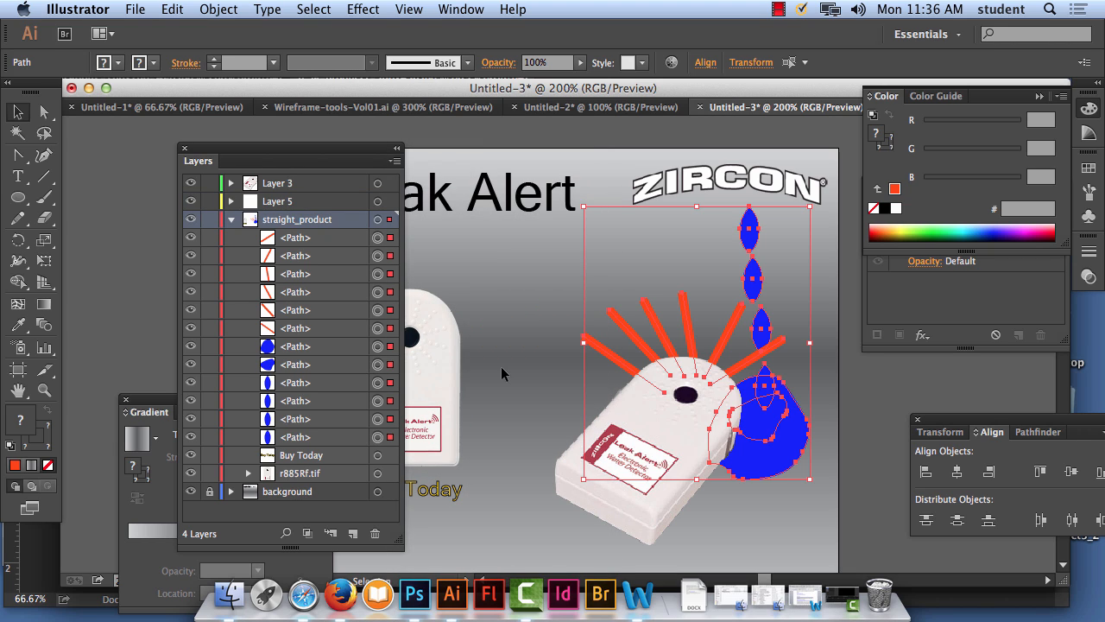
# Transfer the ray, puddle and drop paths from straight_product into Layer 5, and place Layer 5 above Layer 3.
pyautogui.click(299, 240)
pyautogui.moveTo(299, 239); pyautogui.dragTo(285, 201)
pyautogui.moveTo(292, 237); pyautogui.dragTo(285, 201)
pyautogui.click(231, 221)
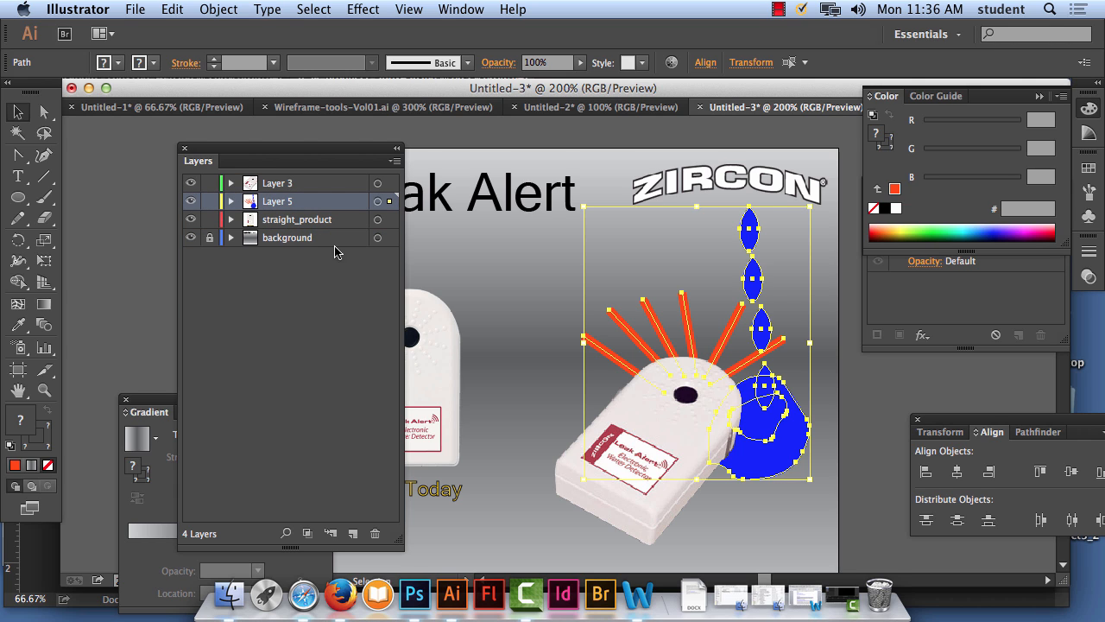
pyautogui.moveTo(292, 198); pyautogui.dragTo(292, 183)
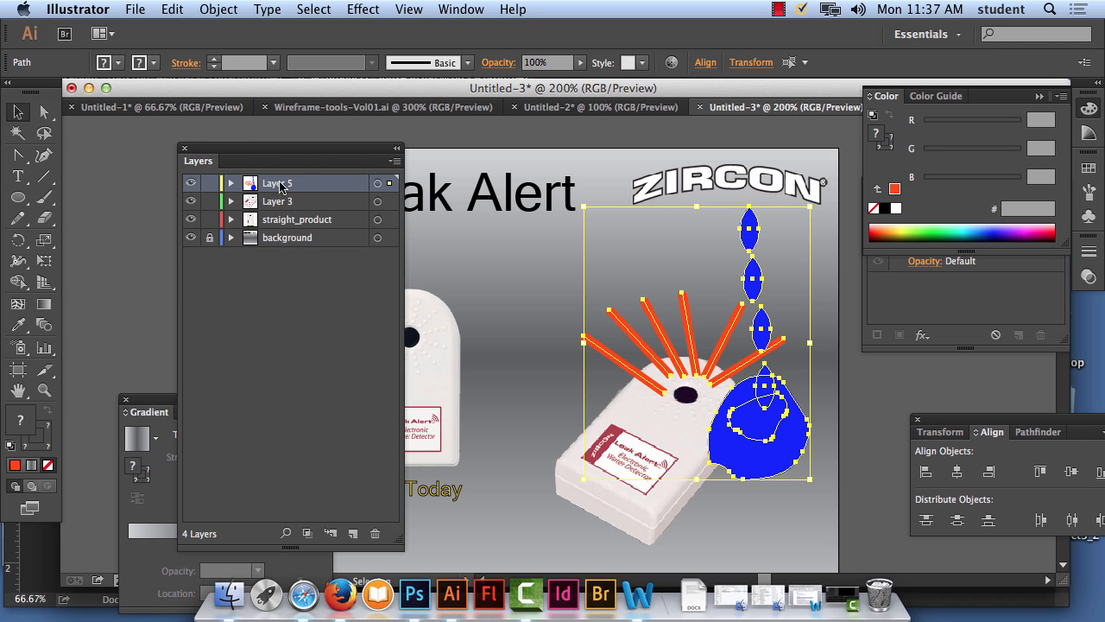
# Rename Layer 3 as product.
pyautogui.doubleClick(286, 203)
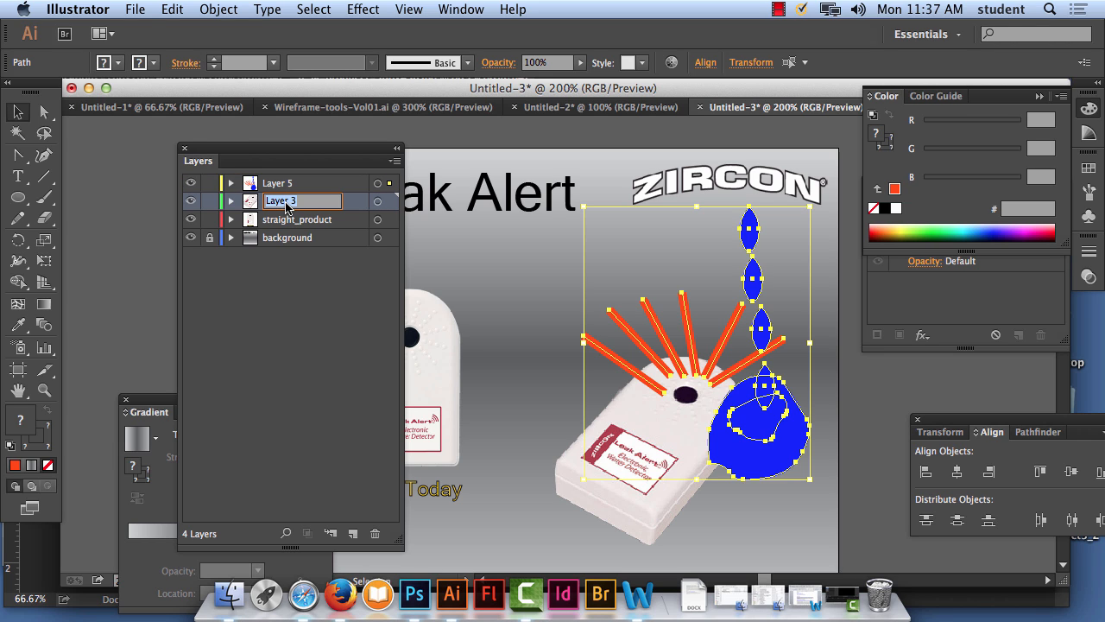
pyautogui.write('product')
pyautogui.press('Return')
pyautogui.click(321, 319)
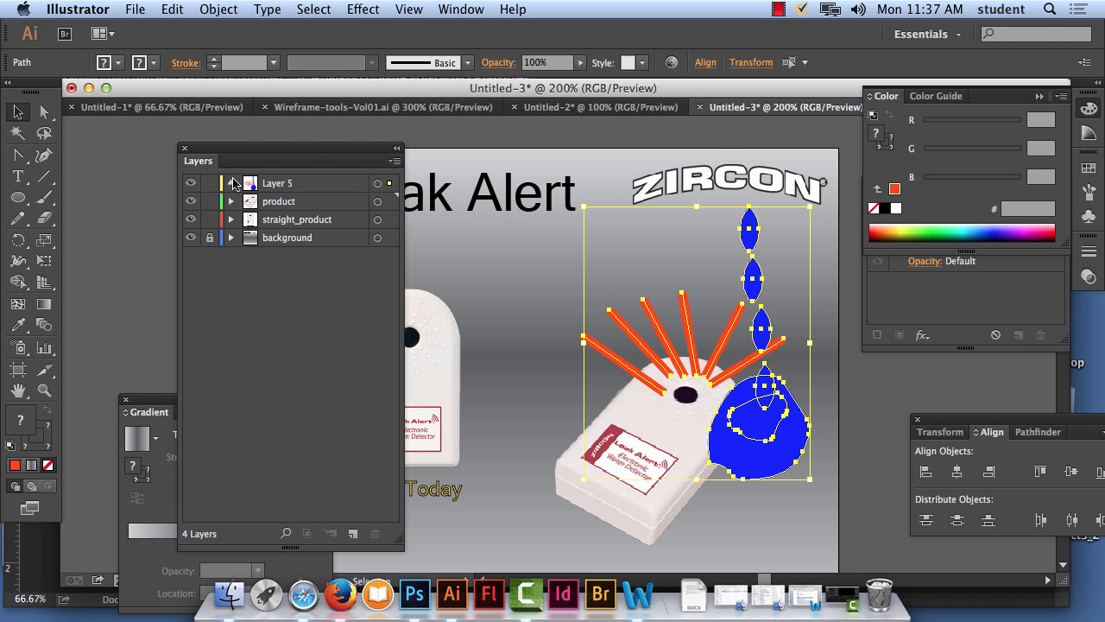
# Try to release all twelve paths in Layer 5 with Release to Layers (Sequence) and with Release to Layers (Build).
pyautogui.click(232, 183)
pyautogui.click(311, 204)
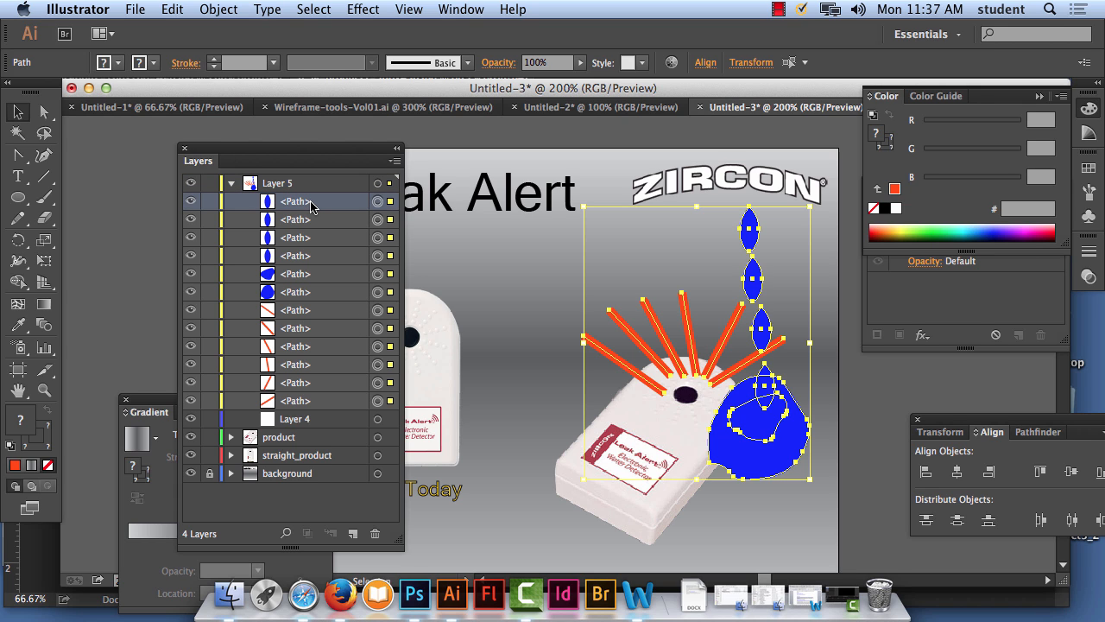
pyautogui.keyDown('shift'); pyautogui.click(304, 400); pyautogui.keyUp('shift')
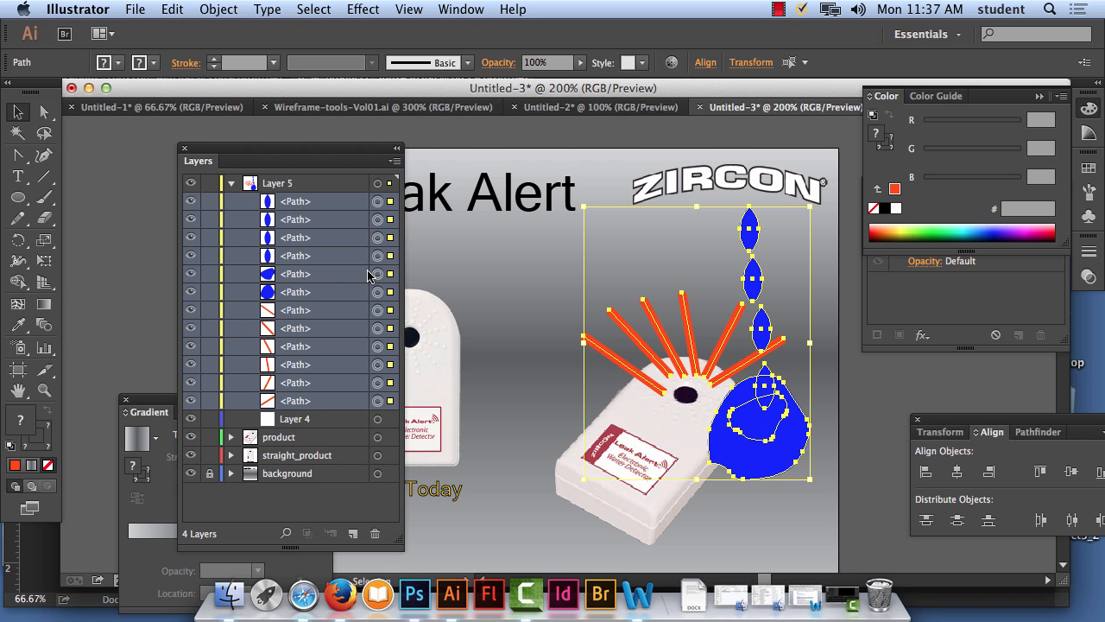
pyautogui.click(395, 162)
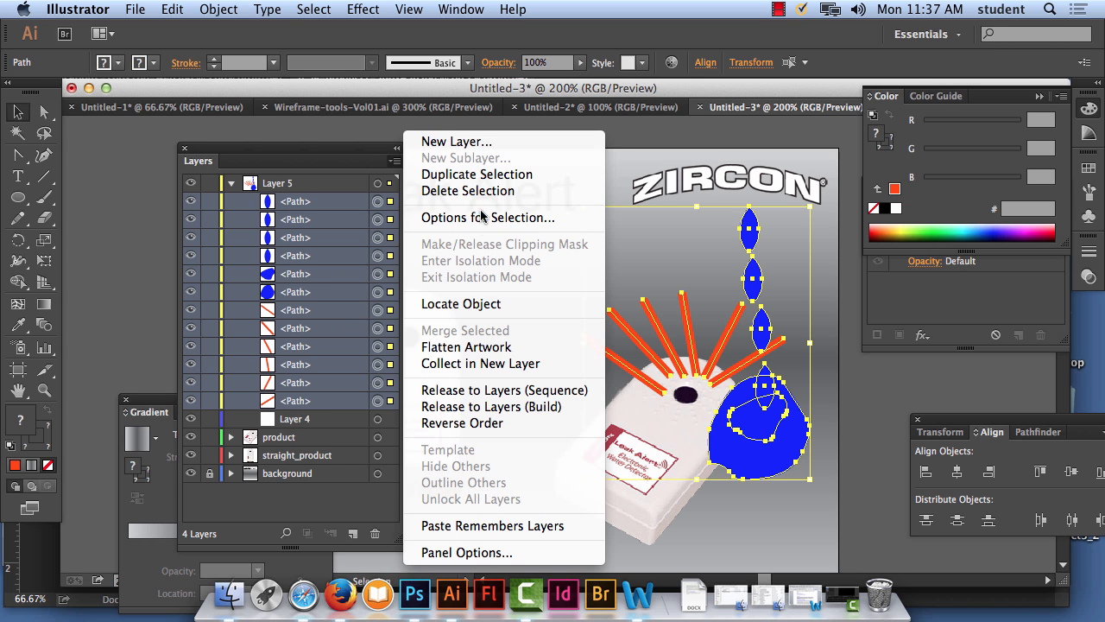
pyautogui.click(503, 391)
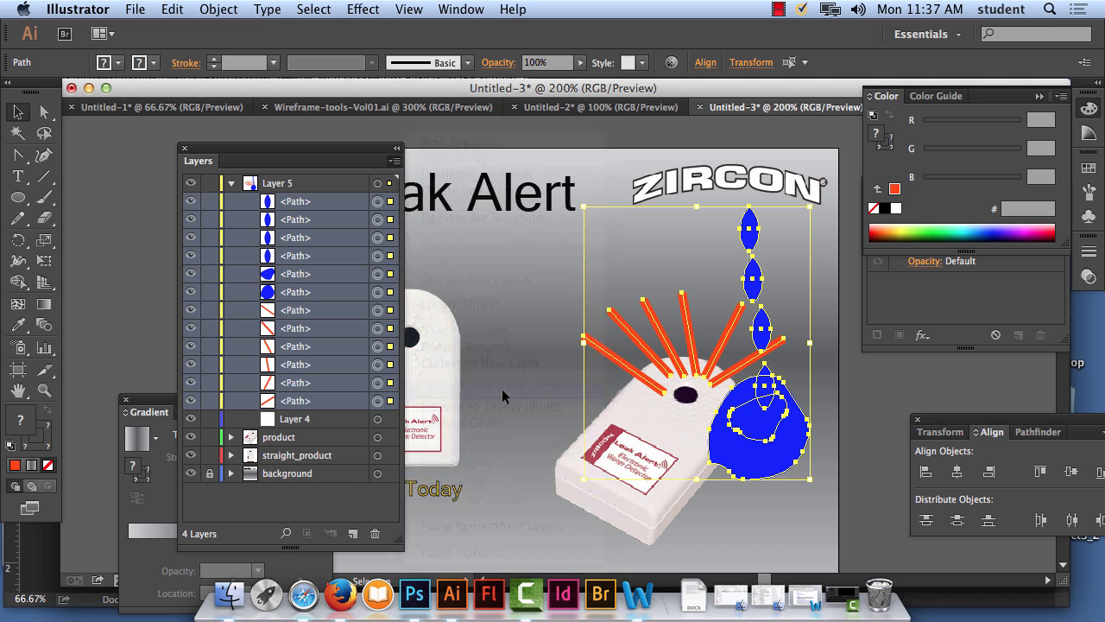
pyautogui.click(395, 163)
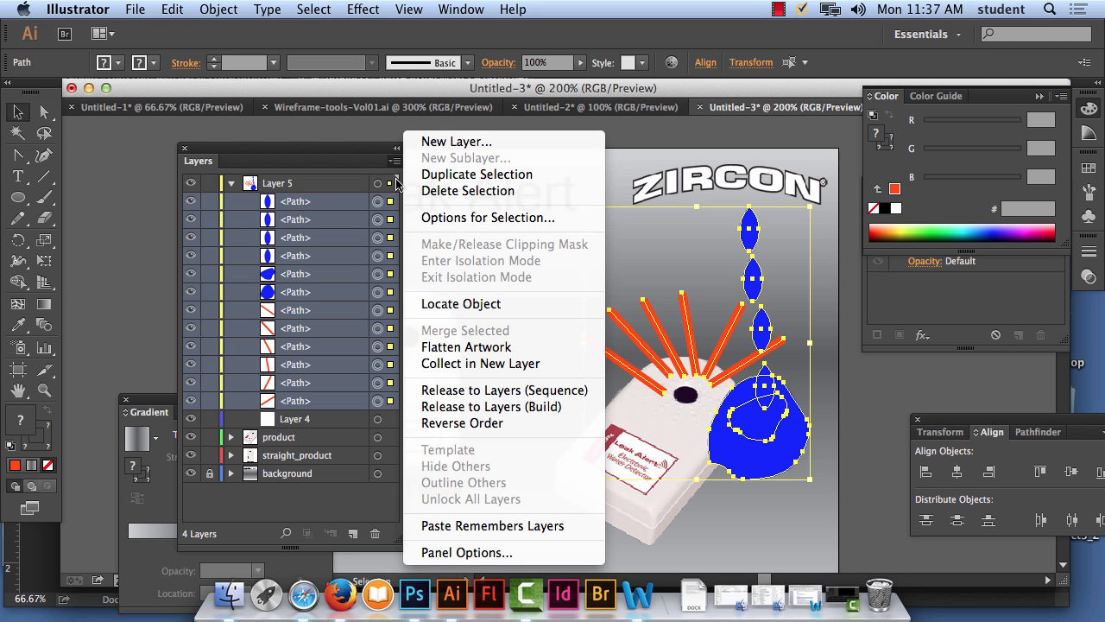
pyautogui.click(480, 410)
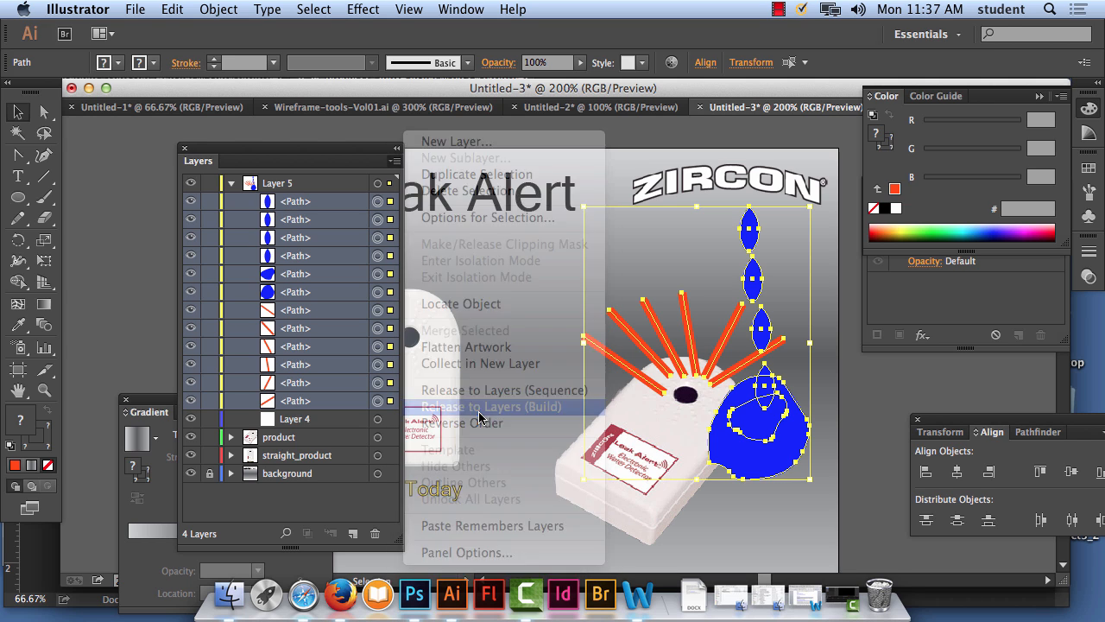
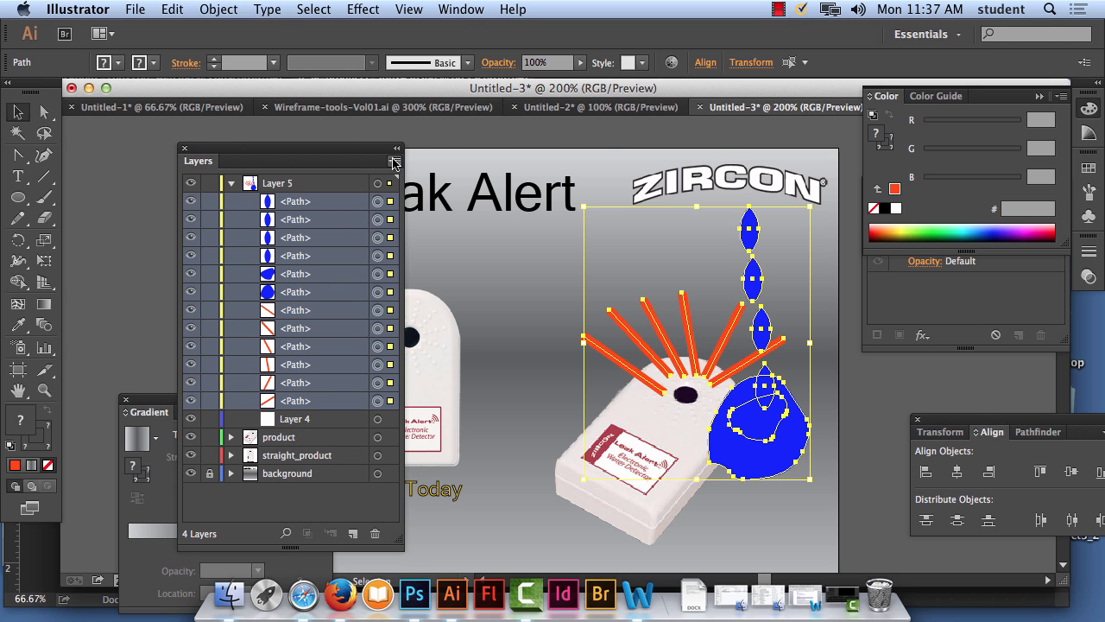
# Collapse Layer 5 in the layer list.
pyautogui.click(395, 161)
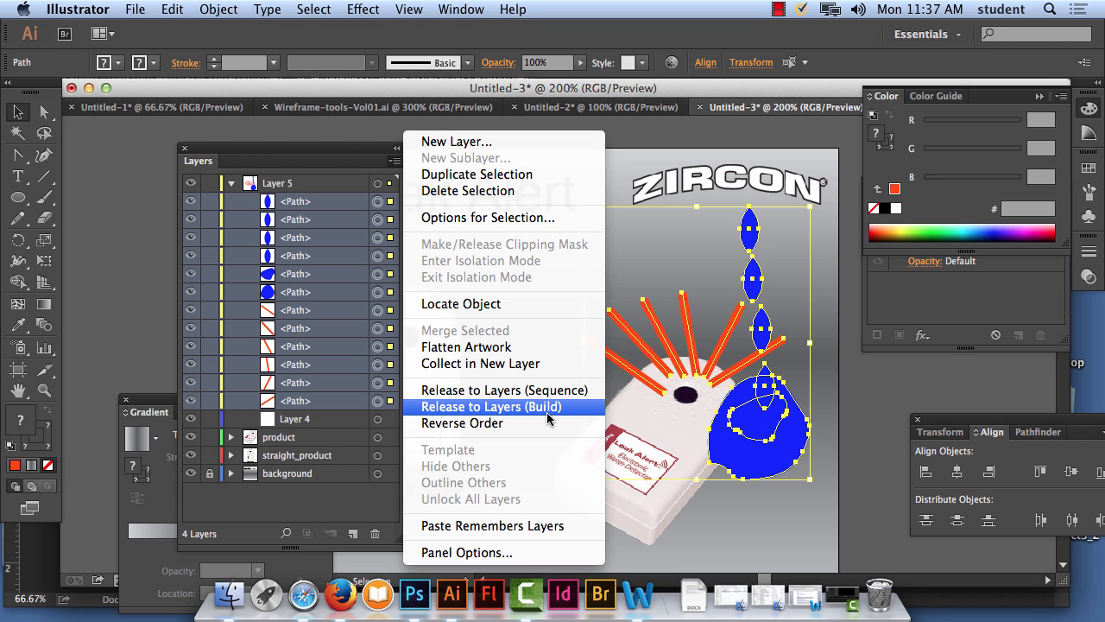
pyautogui.click(222, 7)
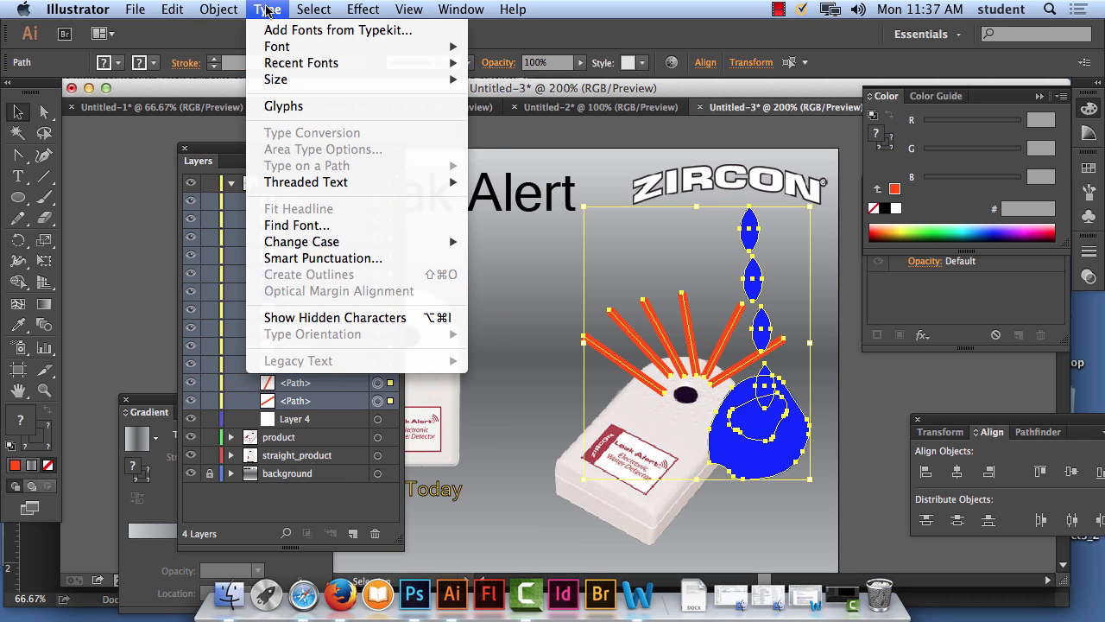
pyautogui.moveTo(361, 9)
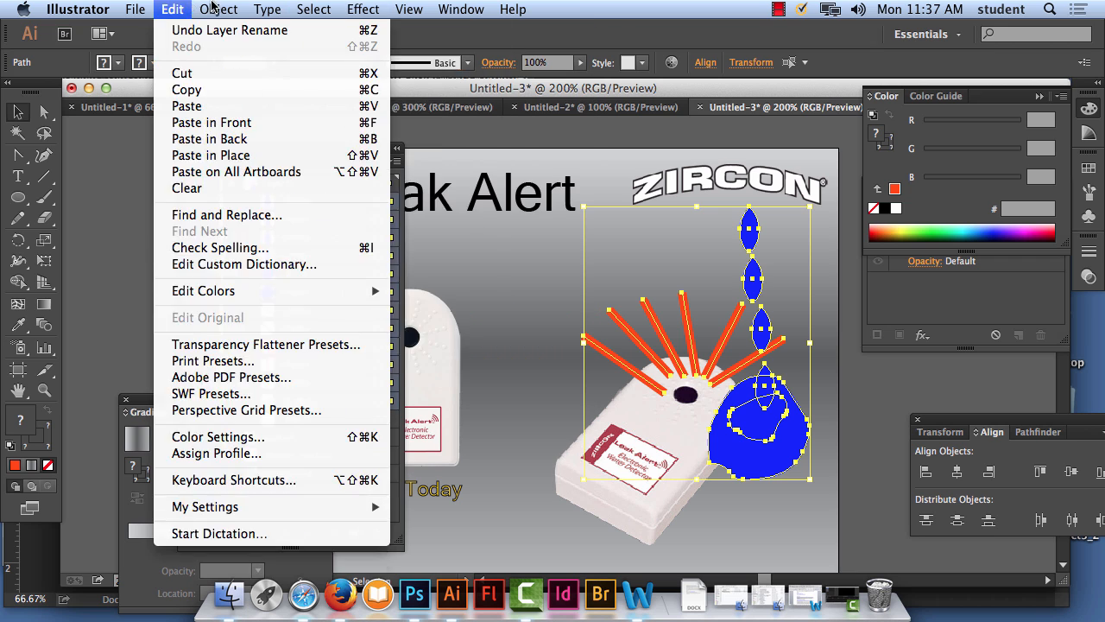
pyautogui.click(218, 8)
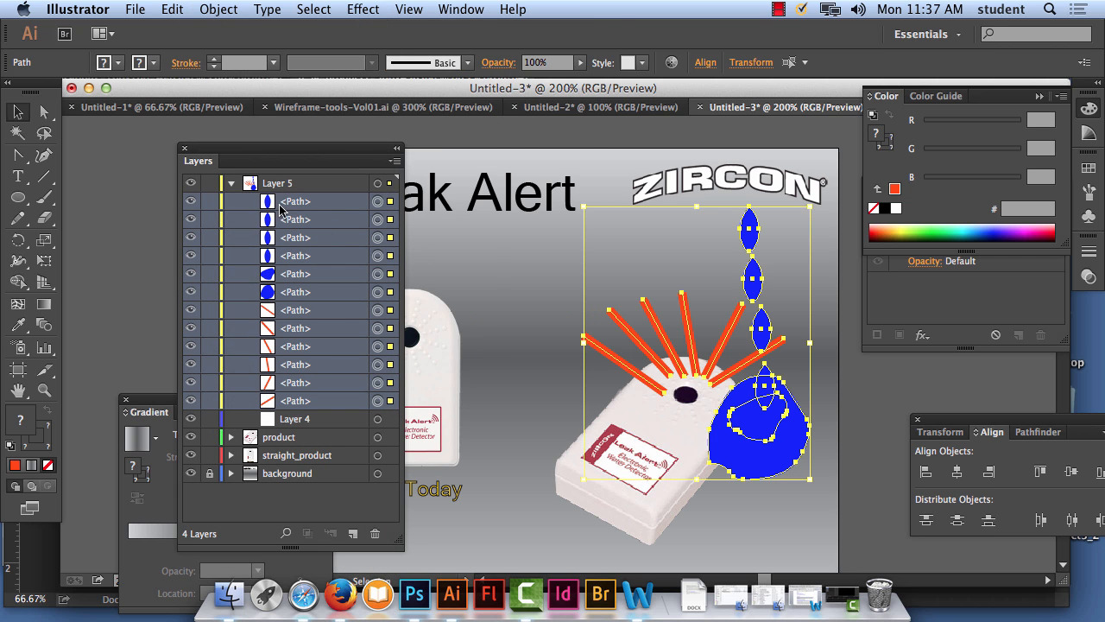
pyautogui.click(231, 183)
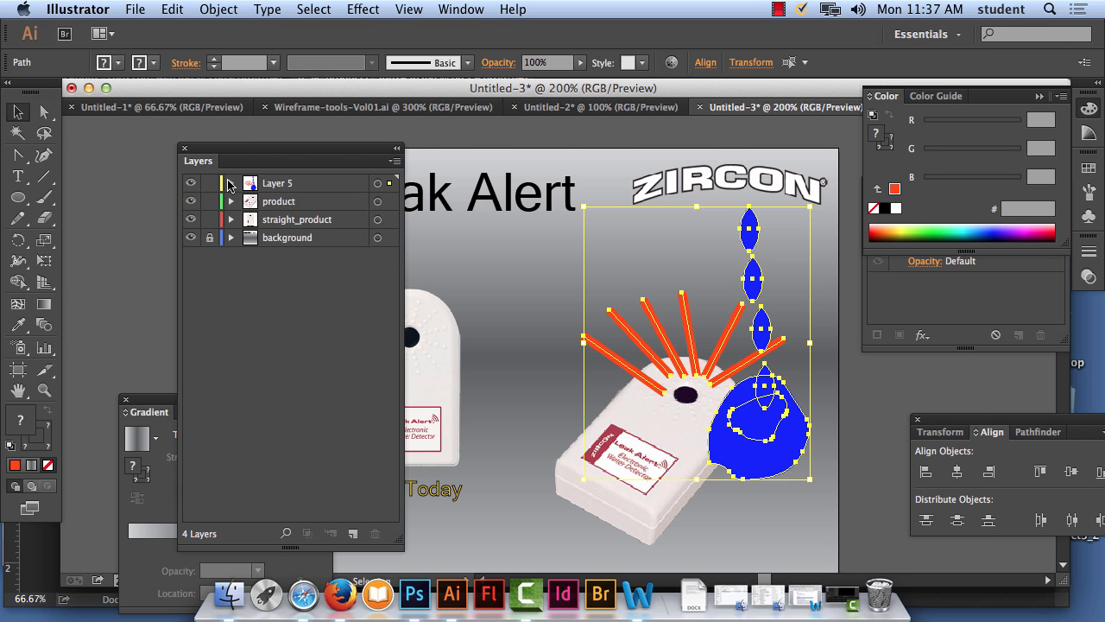
# Expand Layer 5 and enlarge the layer list so that all of its paths and the other layers fit.
pyautogui.click(232, 183)
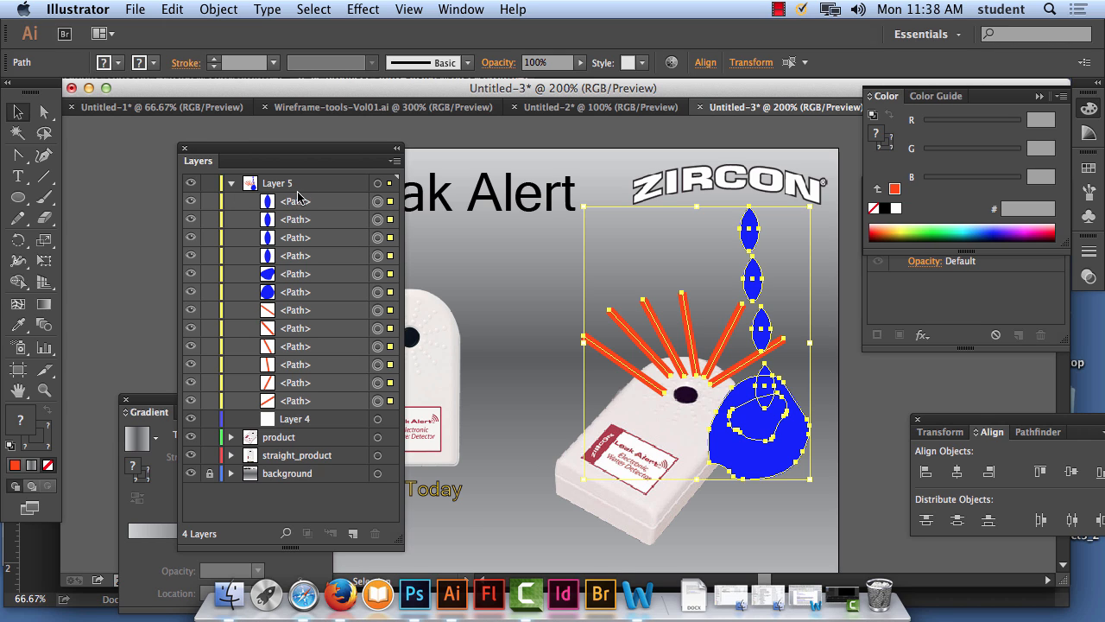
pyautogui.click(231, 183)
pyautogui.click(230, 184)
pyautogui.moveTo(347, 153); pyautogui.dragTo(351, 98)
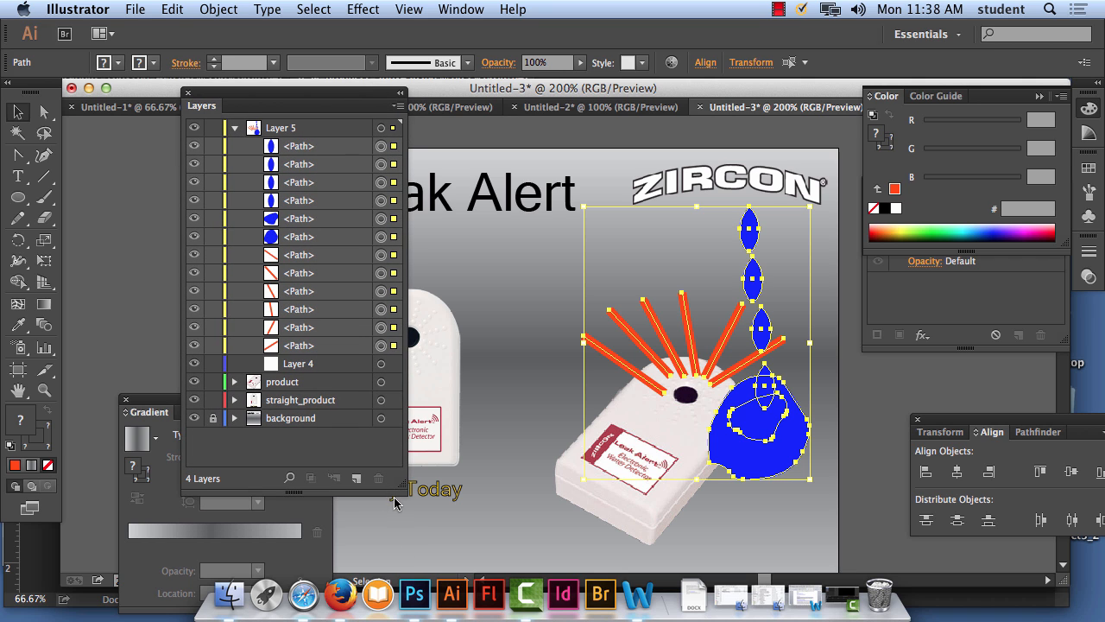
pyautogui.moveTo(402, 486); pyautogui.dragTo(607, 529)
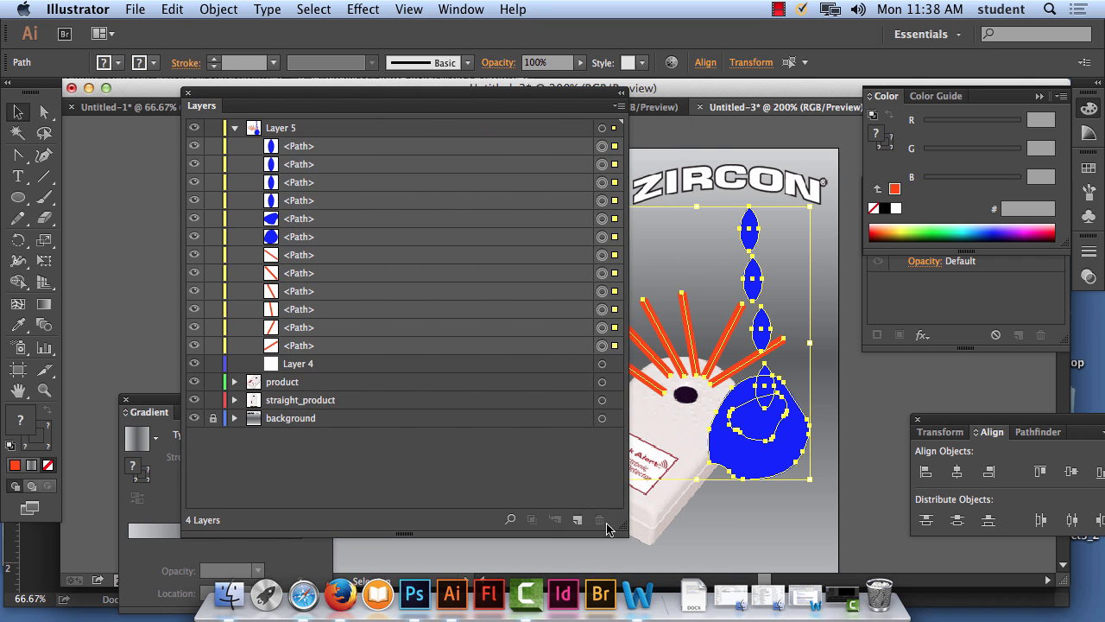
# Create a layer named drop1 above Layer 5 and move the uppermost water drop path into it.
pyautogui.click(578, 519)
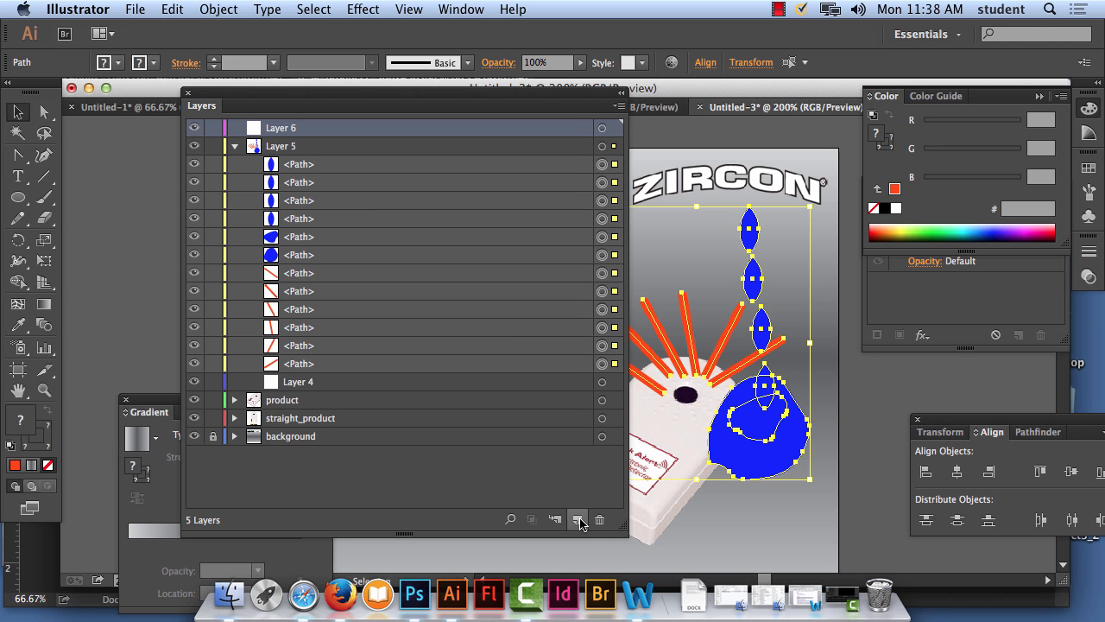
pyautogui.doubleClick(281, 129)
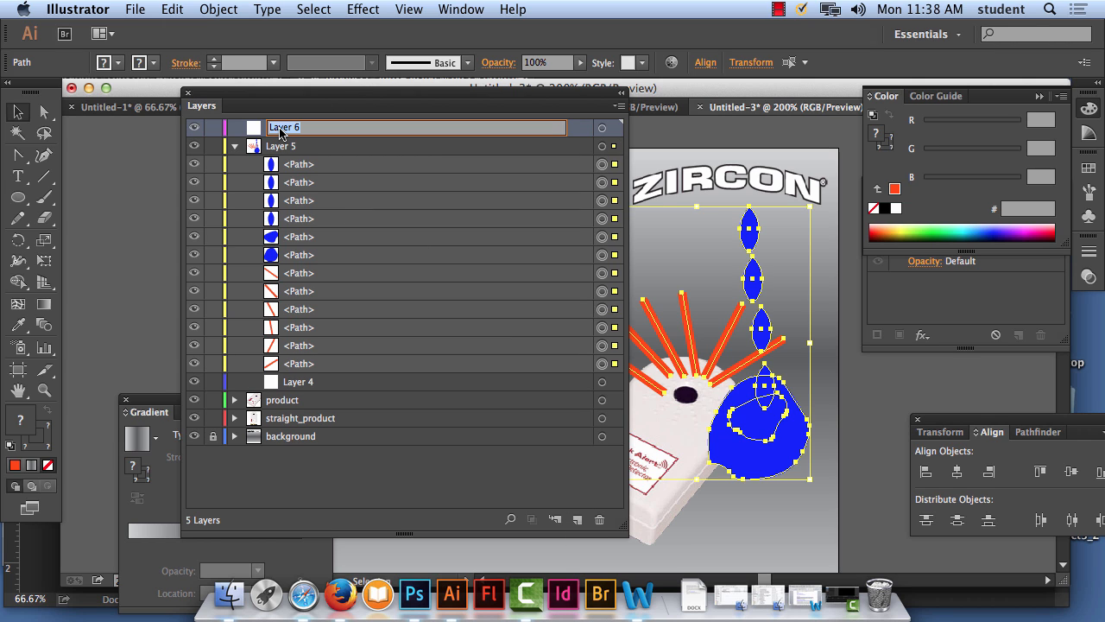
pyautogui.write('drop1')
pyautogui.click(326, 165)
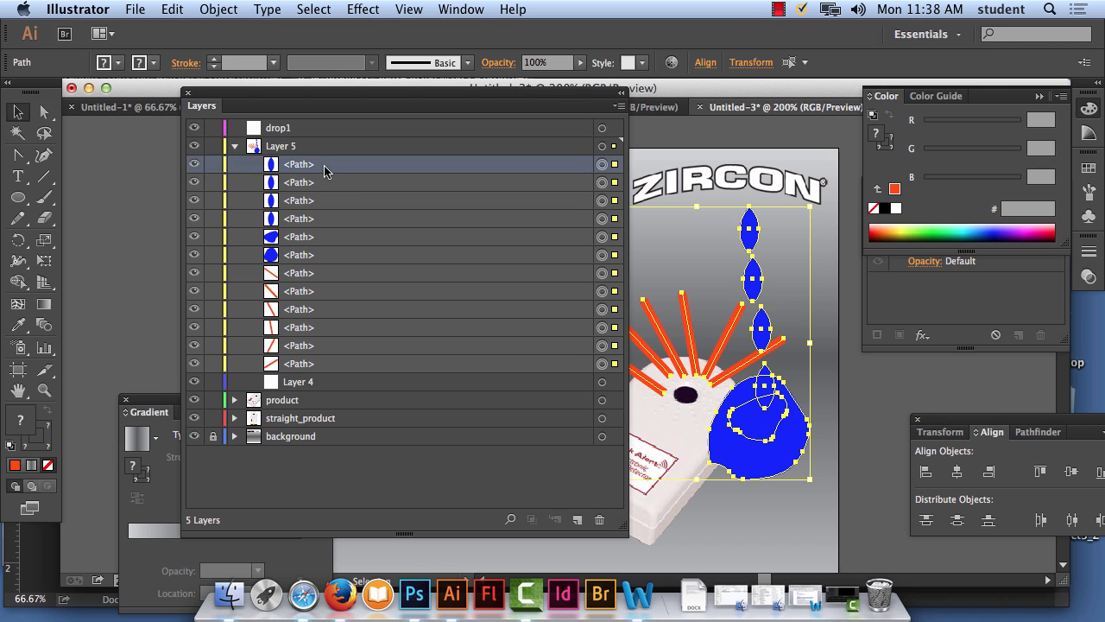
pyautogui.click(195, 164)
pyautogui.click(195, 164)
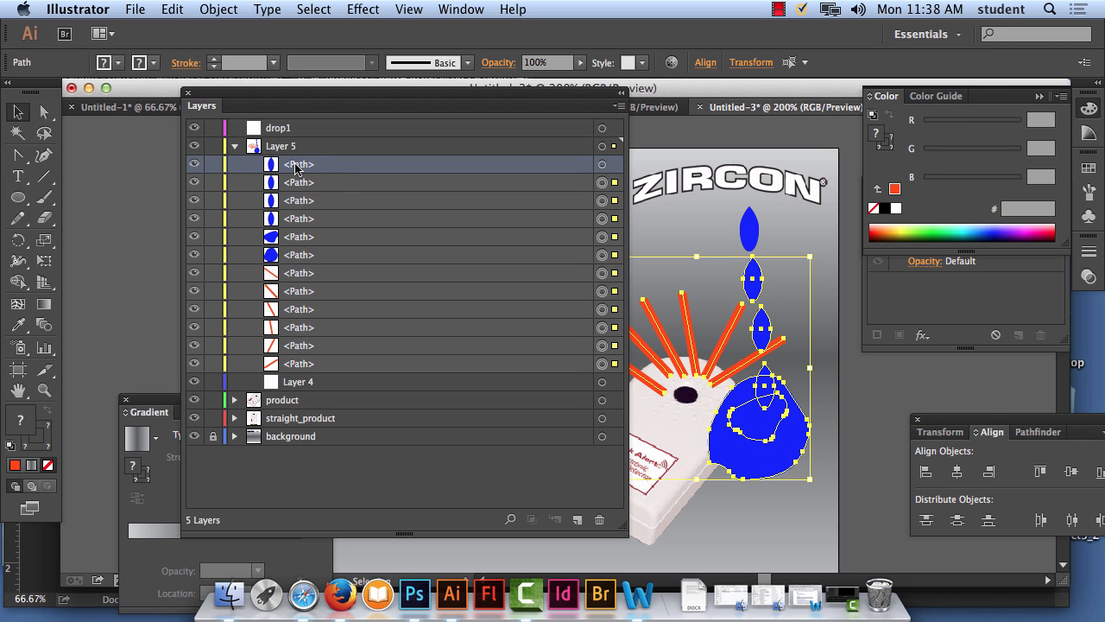
pyautogui.moveTo(298, 165); pyautogui.dragTo(285, 129)
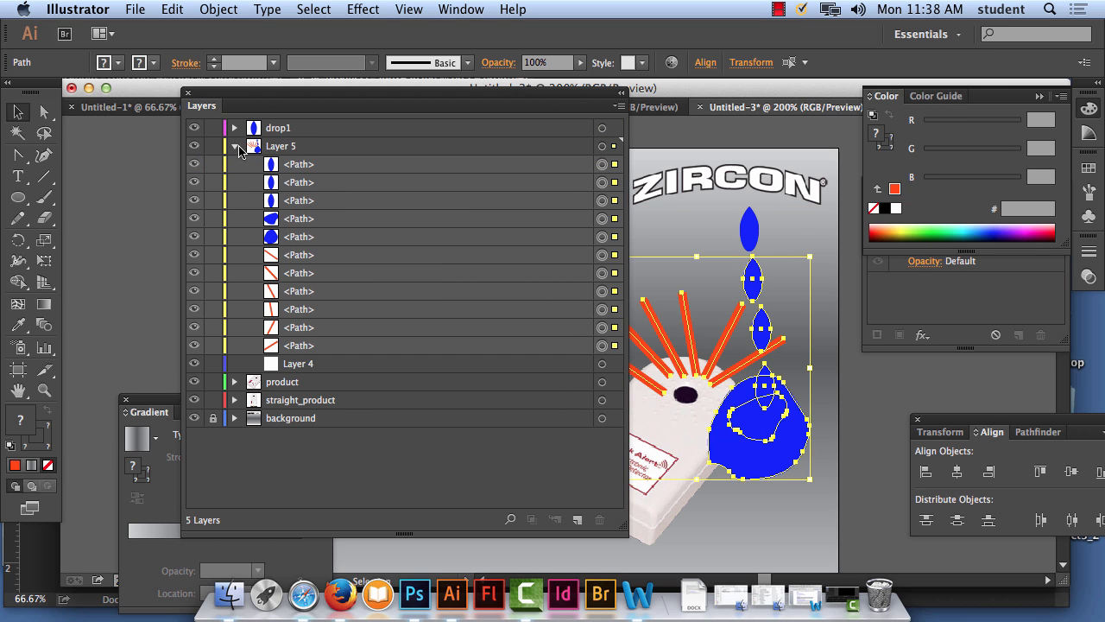
# Create a layer named drop2 above Layer 5 and move the second water drop path into it.
pyautogui.click(578, 519)
pyautogui.doubleClick(284, 146)
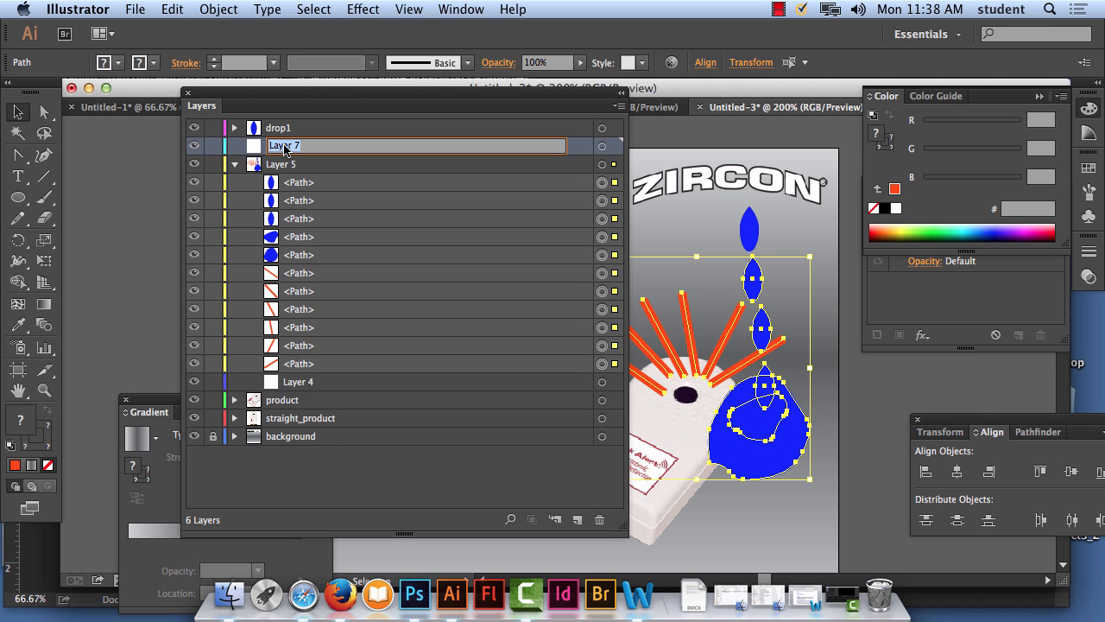
pyautogui.write('fro')
pyautogui.click(304, 183)
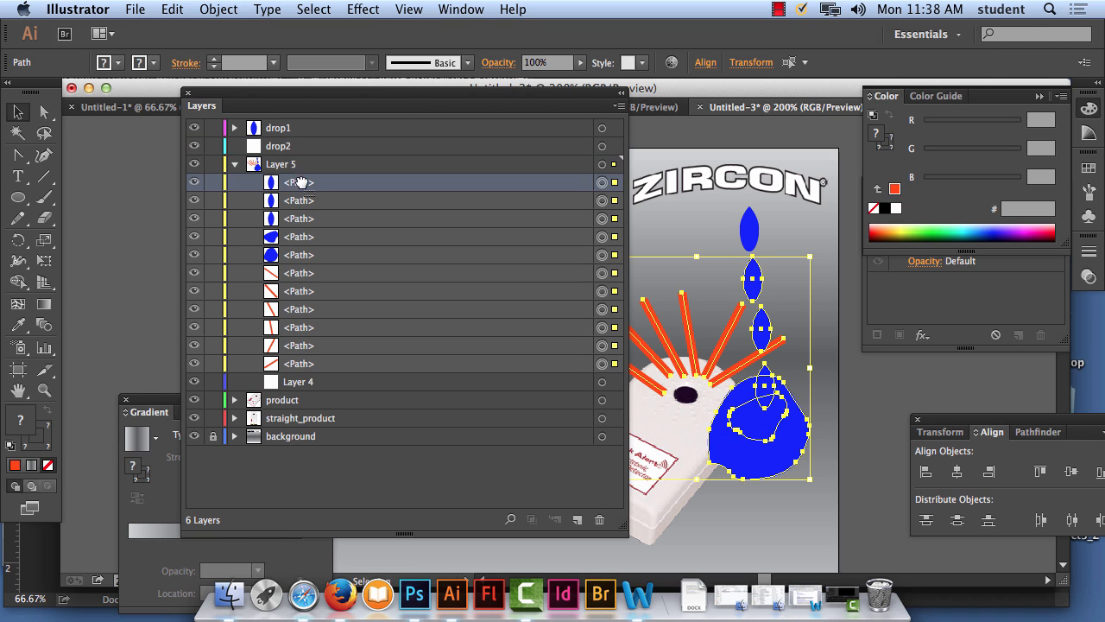
pyautogui.moveTo(304, 183); pyautogui.dragTo(294, 146)
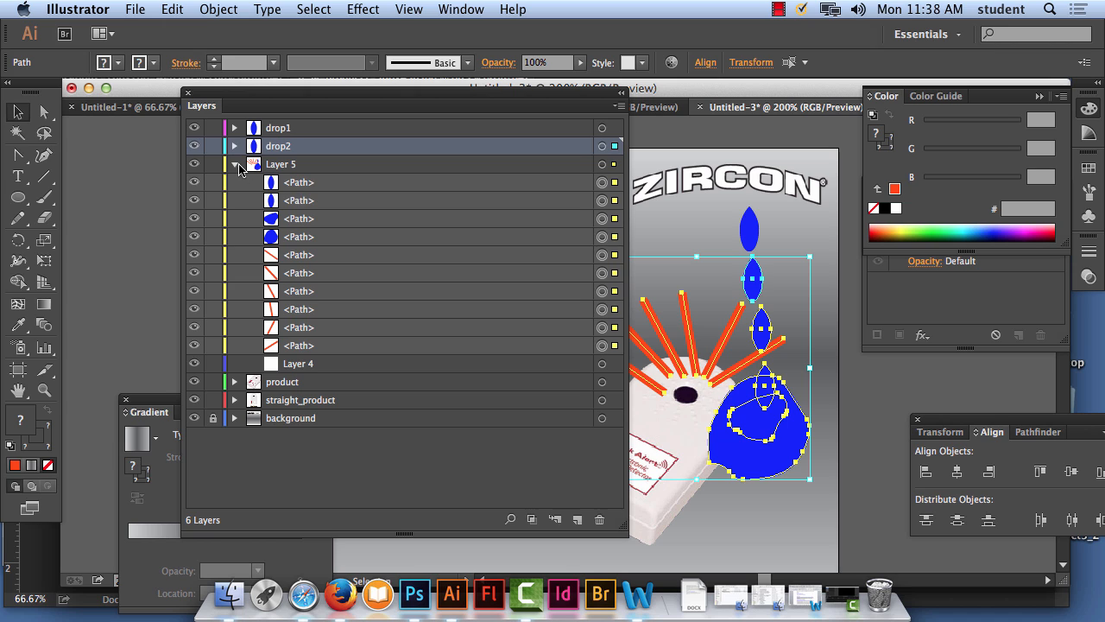
# Create a layer named drop3 above drop2 and move the third water drop path from Layer 5 into it.
pyautogui.click(578, 510)
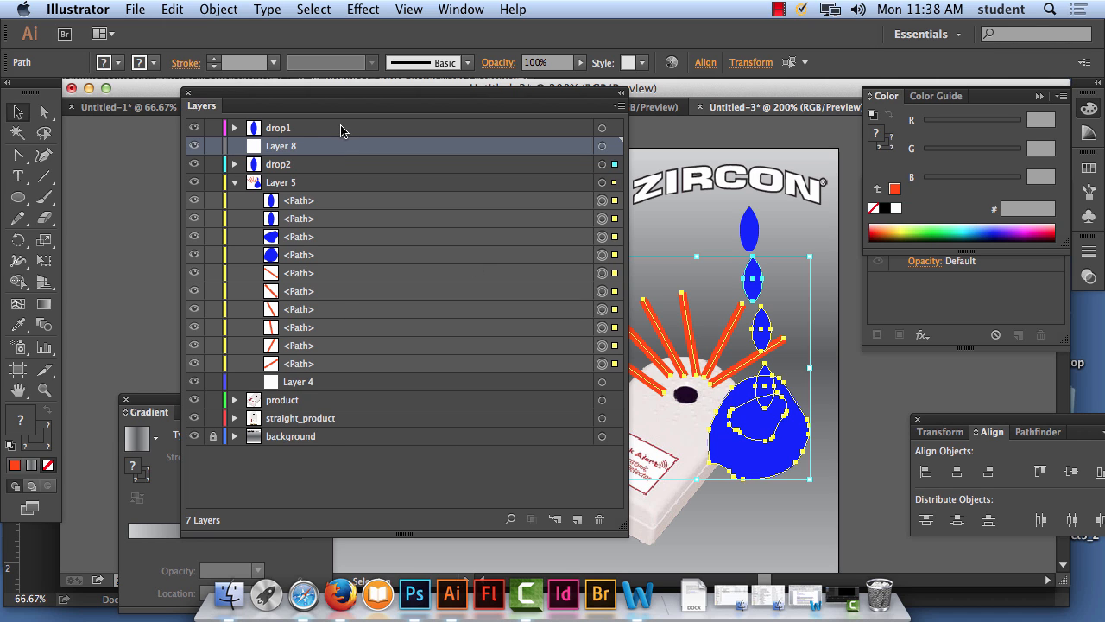
pyautogui.doubleClick(298, 145)
pyautogui.write('drop3')
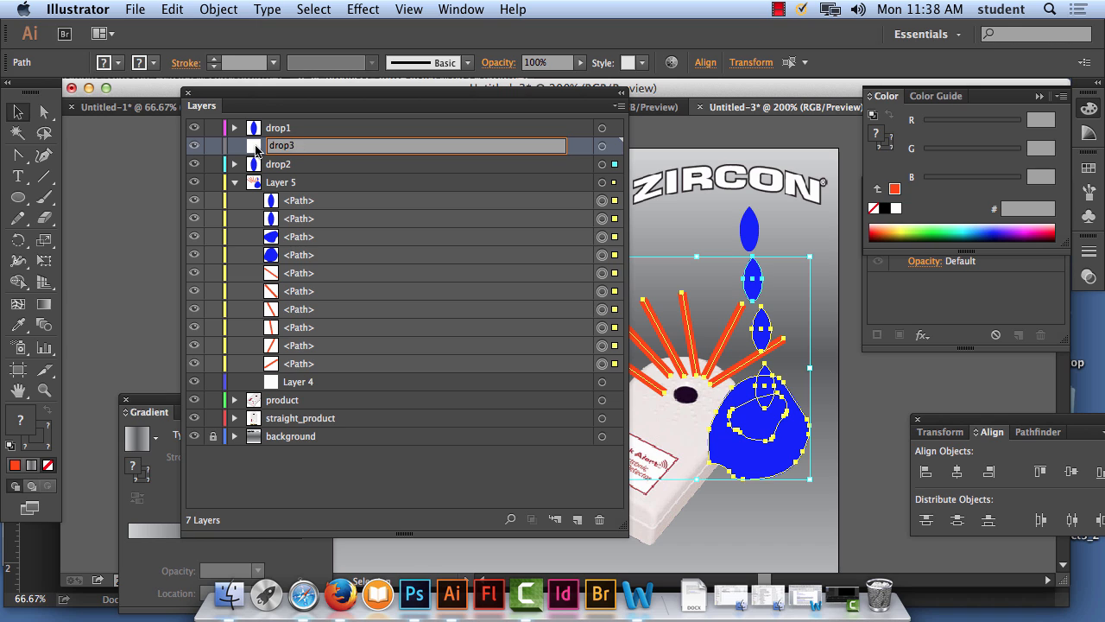
pyautogui.press('Return')
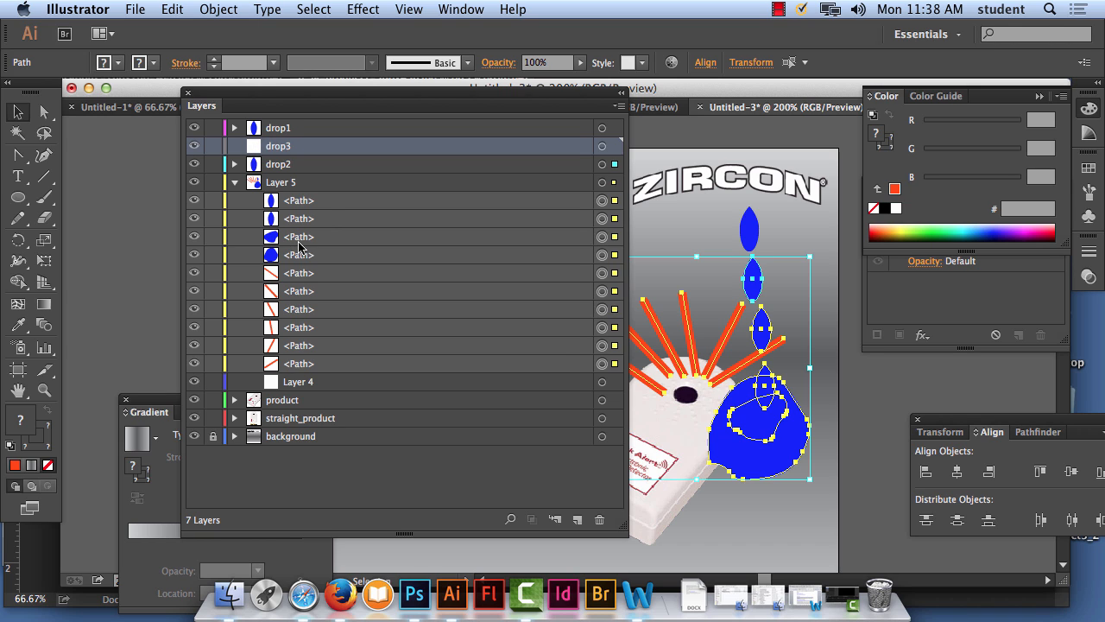
pyautogui.click(272, 203)
pyautogui.moveTo(272, 203); pyautogui.dragTo(273, 147)
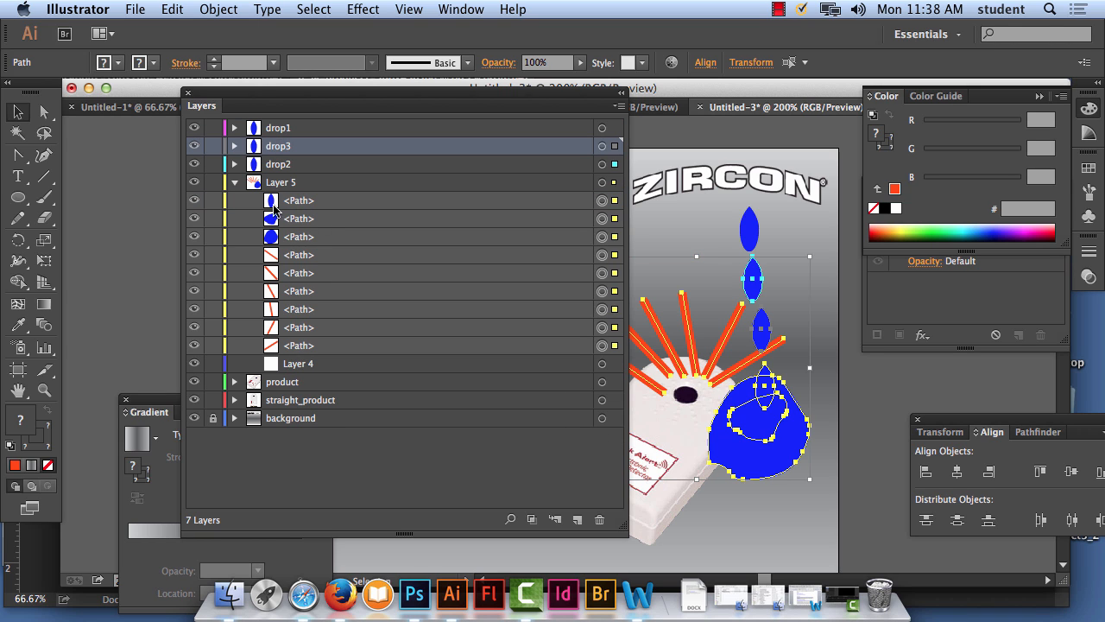
# Create a layer named drop4 above drop3 and move the last water drop path from Layer 5 into it.
pyautogui.click(577, 519)
pyautogui.doubleClick(284, 150)
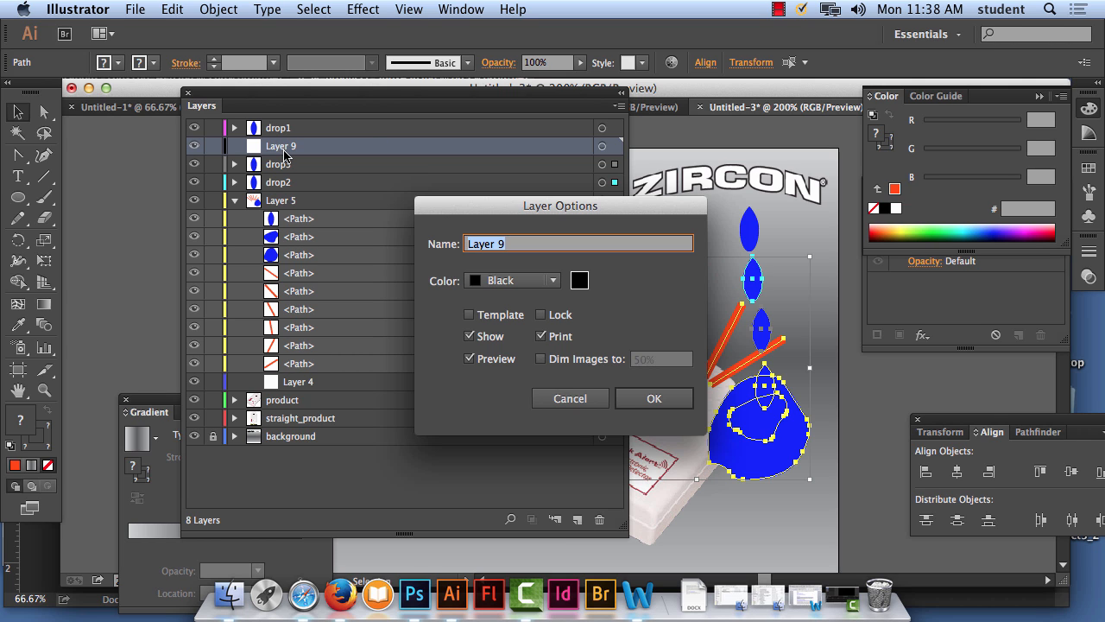
pyautogui.write('drop4')
pyautogui.click(648, 398)
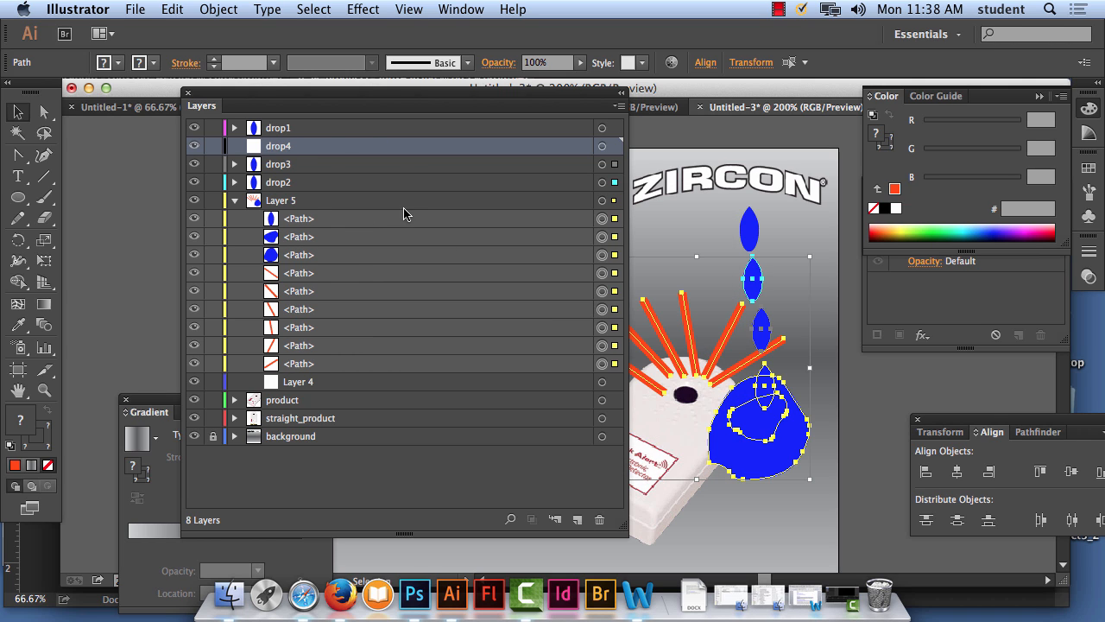
pyautogui.click(304, 222)
pyautogui.moveTo(298, 164); pyautogui.dragTo(282, 149)
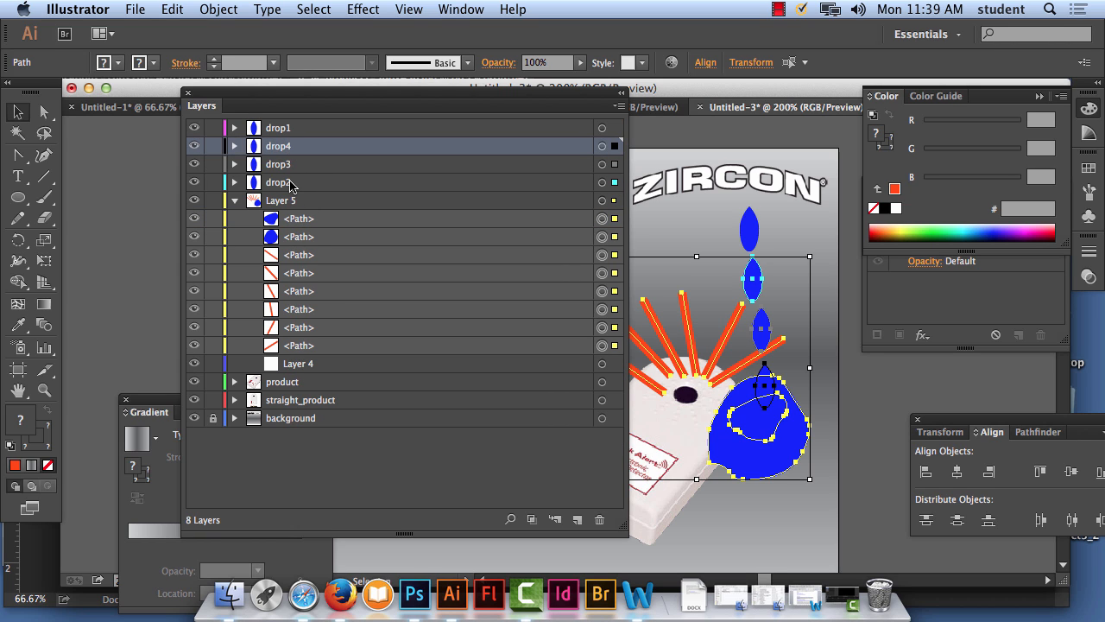
# Create a layer named small water above drop2 and move the smaller puddle path from Layer 5 into it.
pyautogui.click(292, 185)
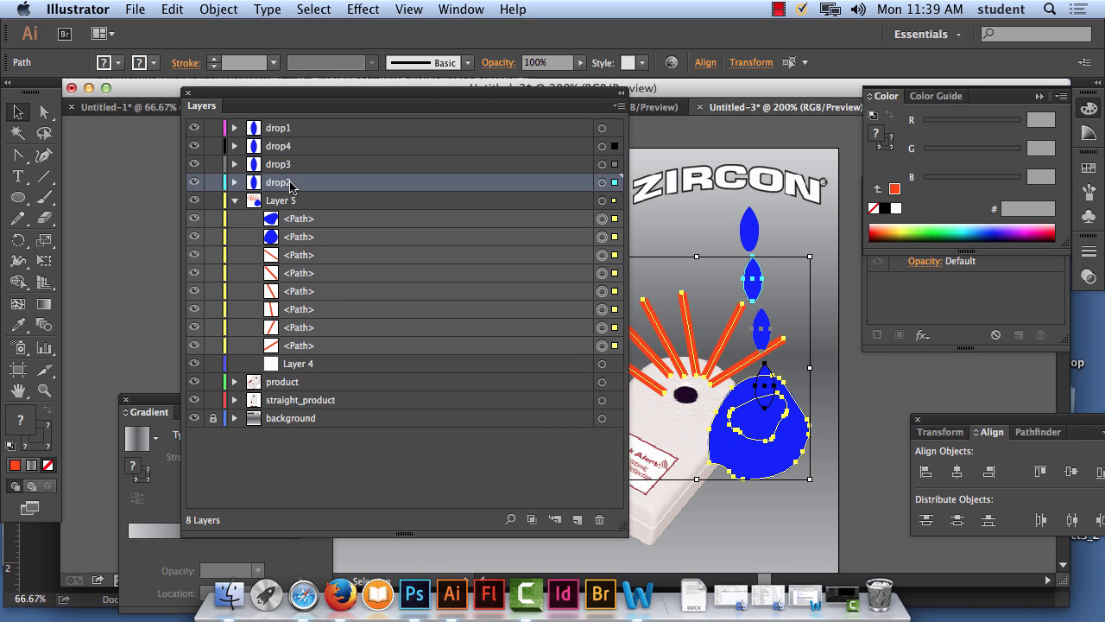
pyautogui.click(578, 519)
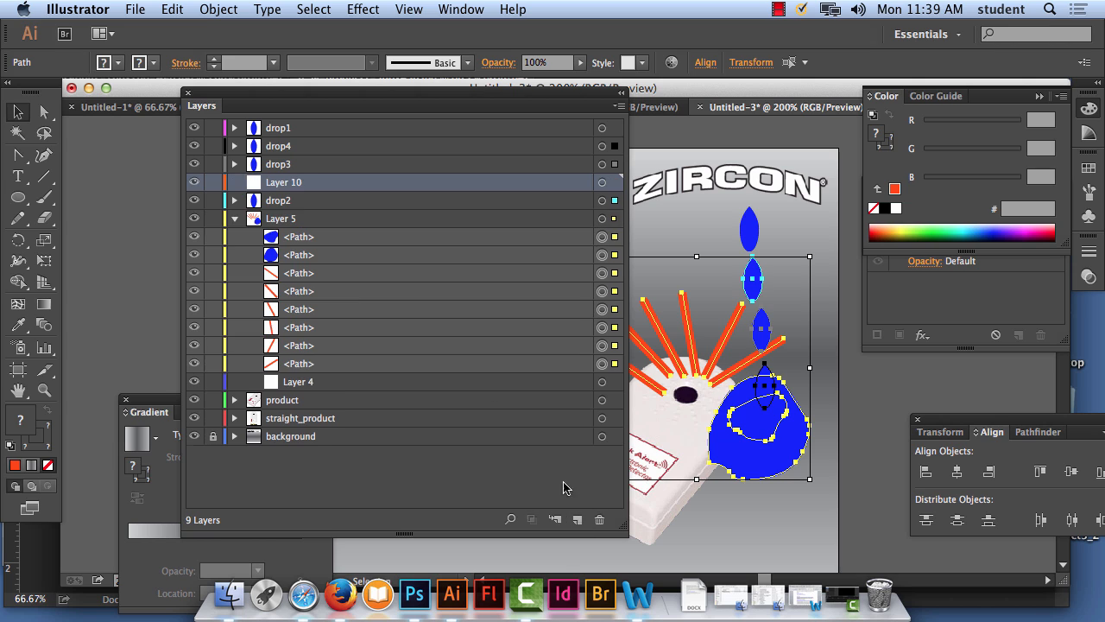
pyautogui.doubleClick(301, 189)
pyautogui.write('small water')
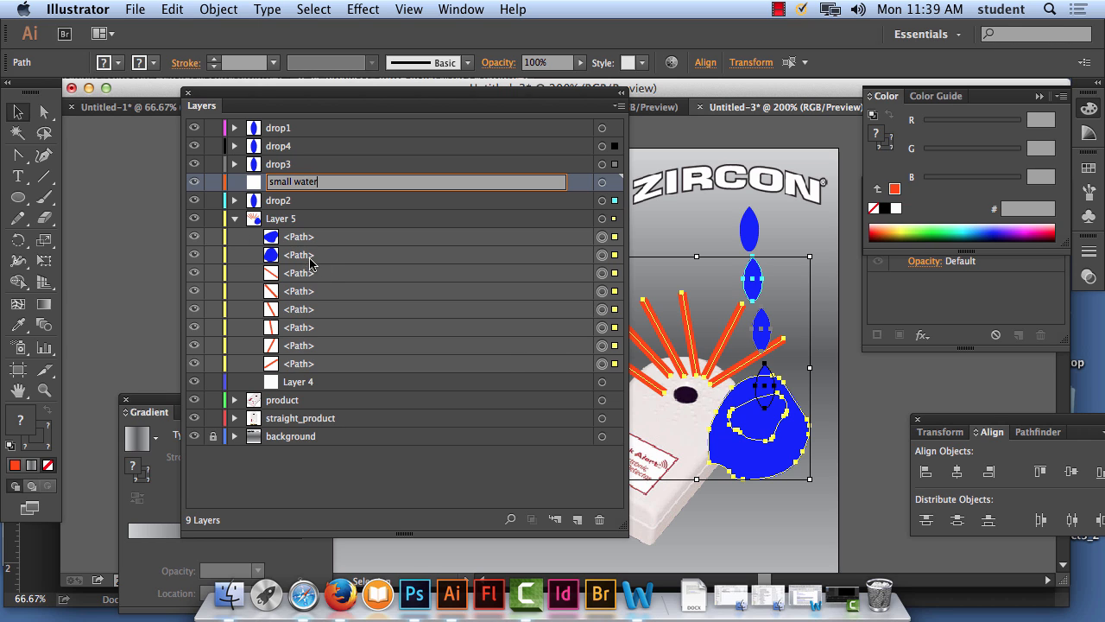
pyautogui.press('Return')
pyautogui.click(304, 238)
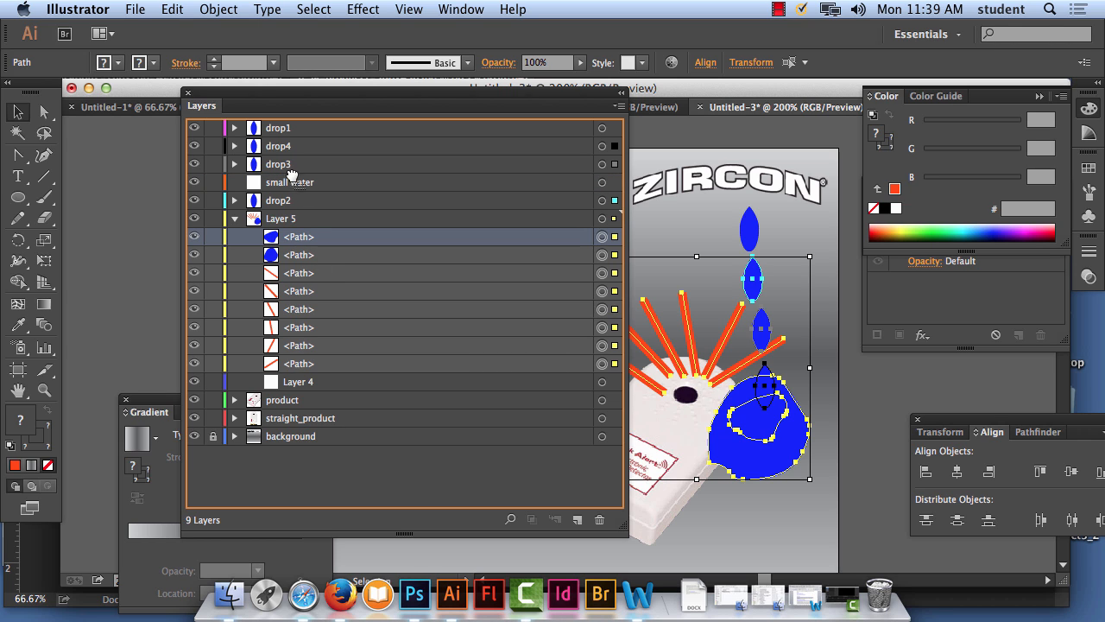
pyautogui.moveTo(291, 176); pyautogui.dragTo(292, 182)
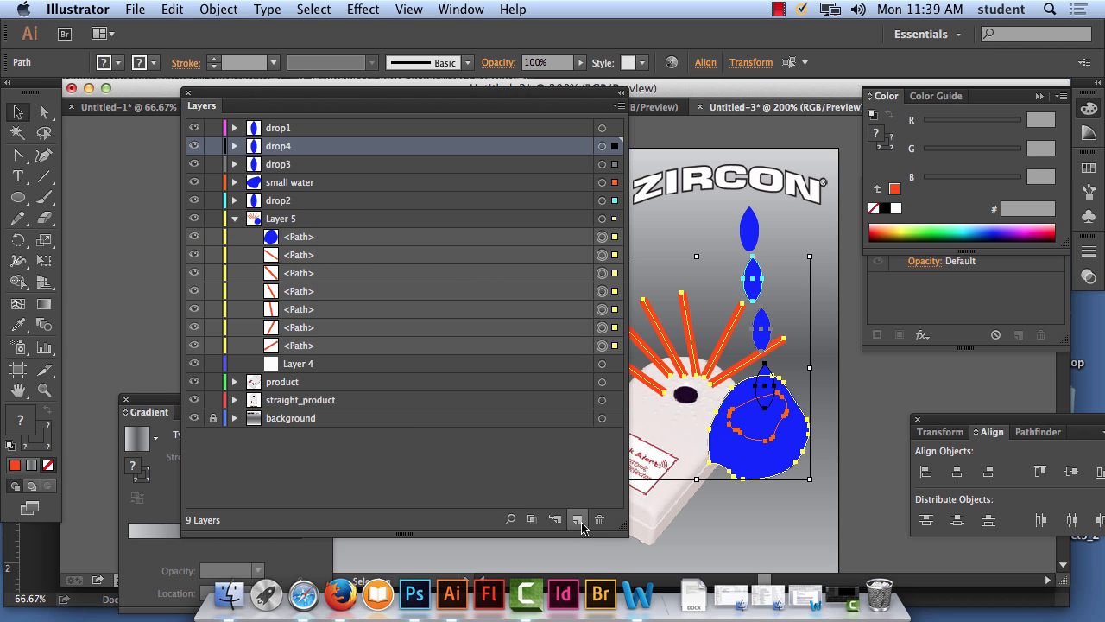
# Create a layer named big water above drop4 and move the large puddle path from Layer 5 into it.
pyautogui.click(577, 520)
pyautogui.doubleClick(292, 148)
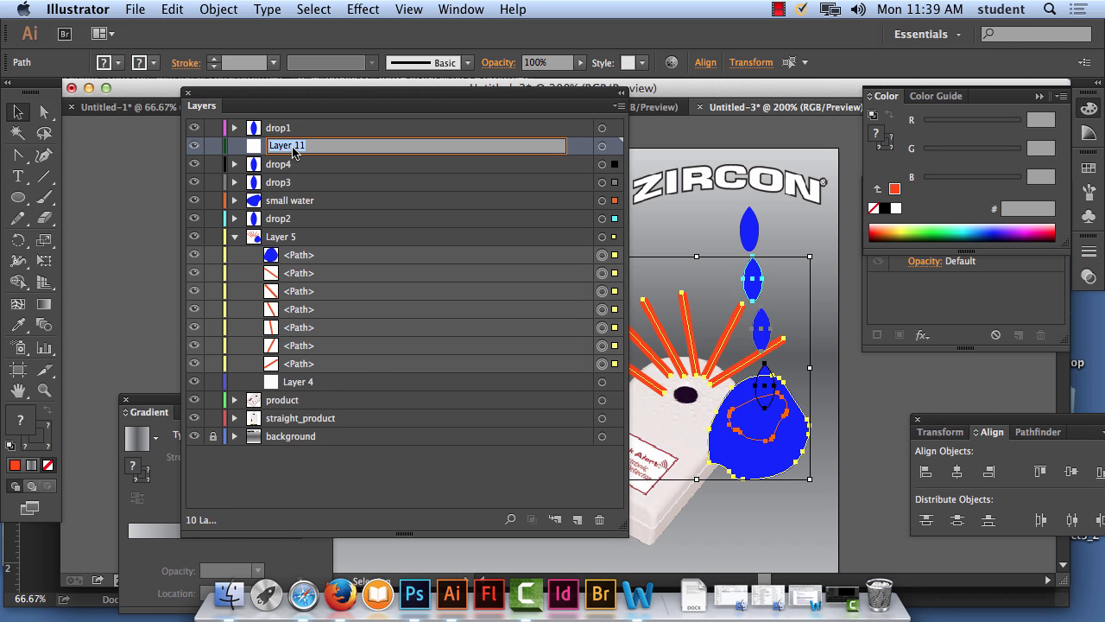
pyautogui.write('big water')
pyautogui.moveTo(294, 254); pyautogui.dragTo(298, 143)
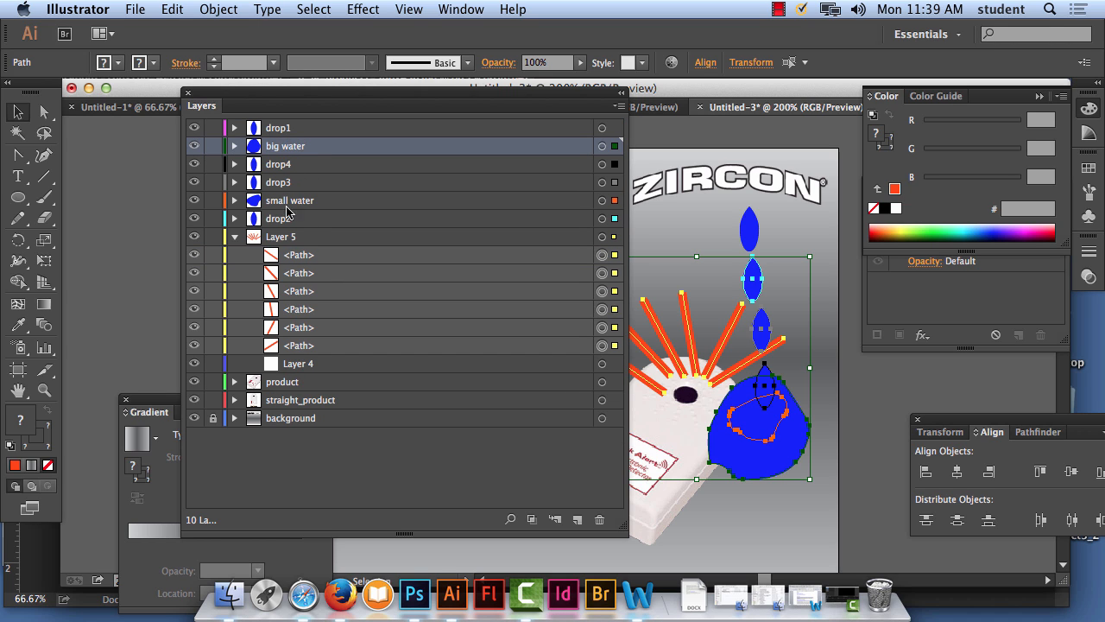
# Reorder the new layers as drop1, drop2, drop3, drop4, small water and big water from top to bottom.
pyautogui.click(286, 222)
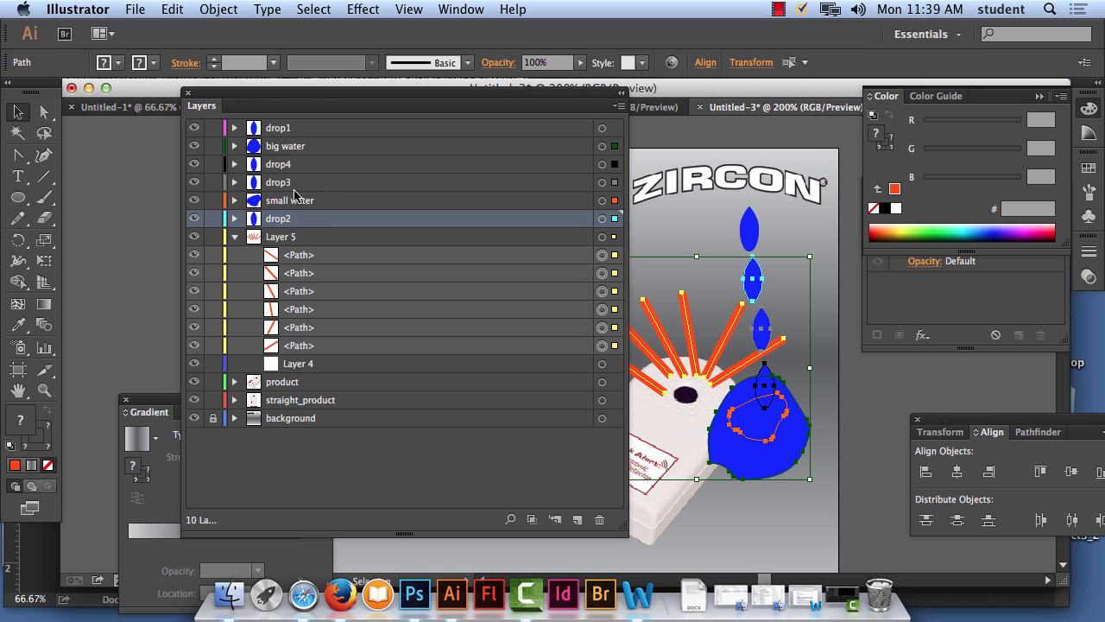
pyautogui.moveTo(298, 223); pyautogui.dragTo(295, 140)
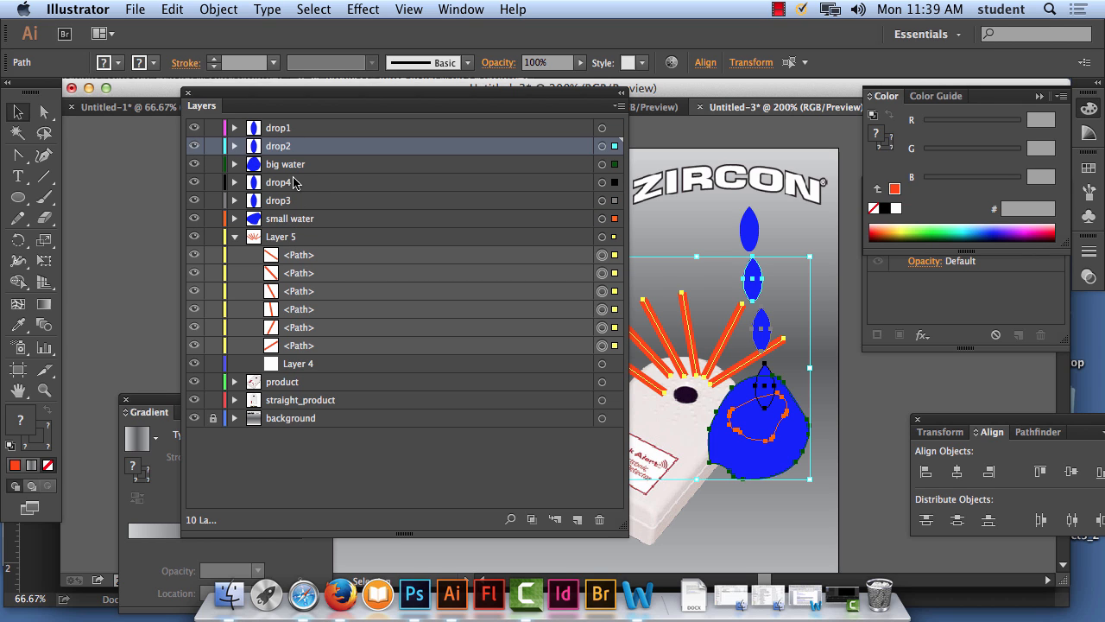
pyautogui.moveTo(296, 208); pyautogui.dragTo(288, 150)
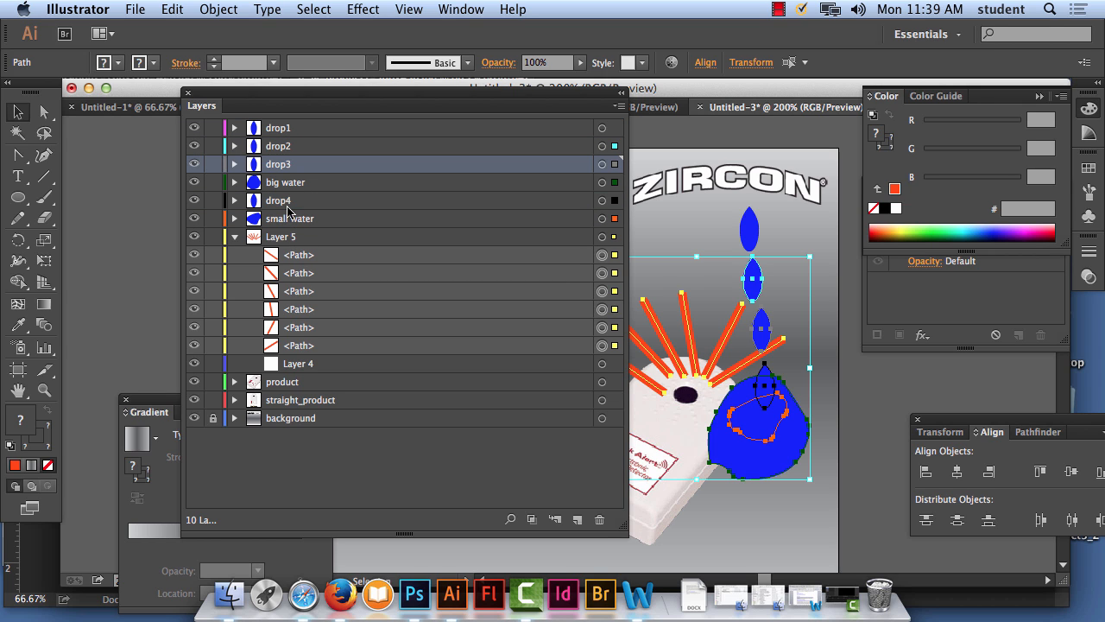
pyautogui.moveTo(294, 205); pyautogui.dragTo(293, 232)
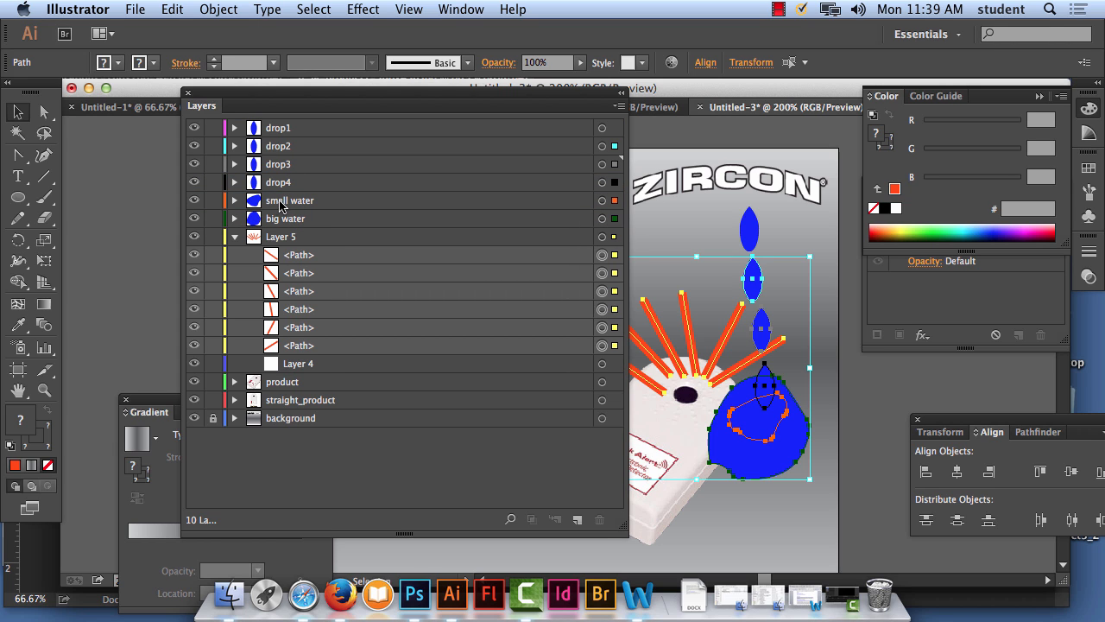
# Check the small water and big water layers by hiding and showing each one.
pyautogui.click(194, 201)
pyautogui.click(194, 201)
pyautogui.click(199, 223)
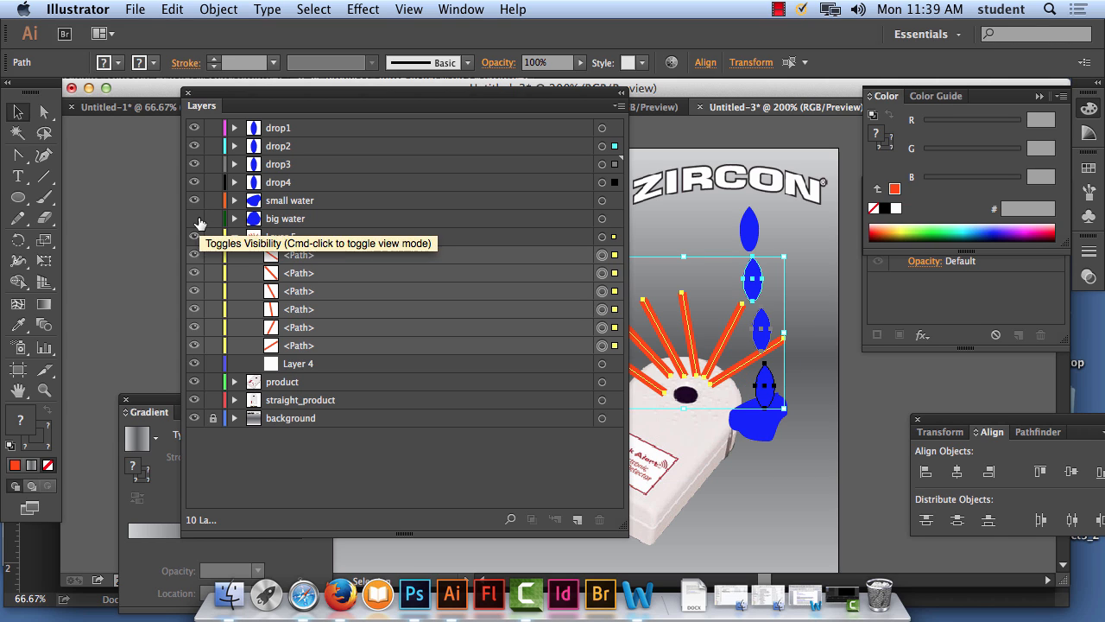
pyautogui.click(199, 223)
pyautogui.click(199, 223)
pyautogui.click(197, 223)
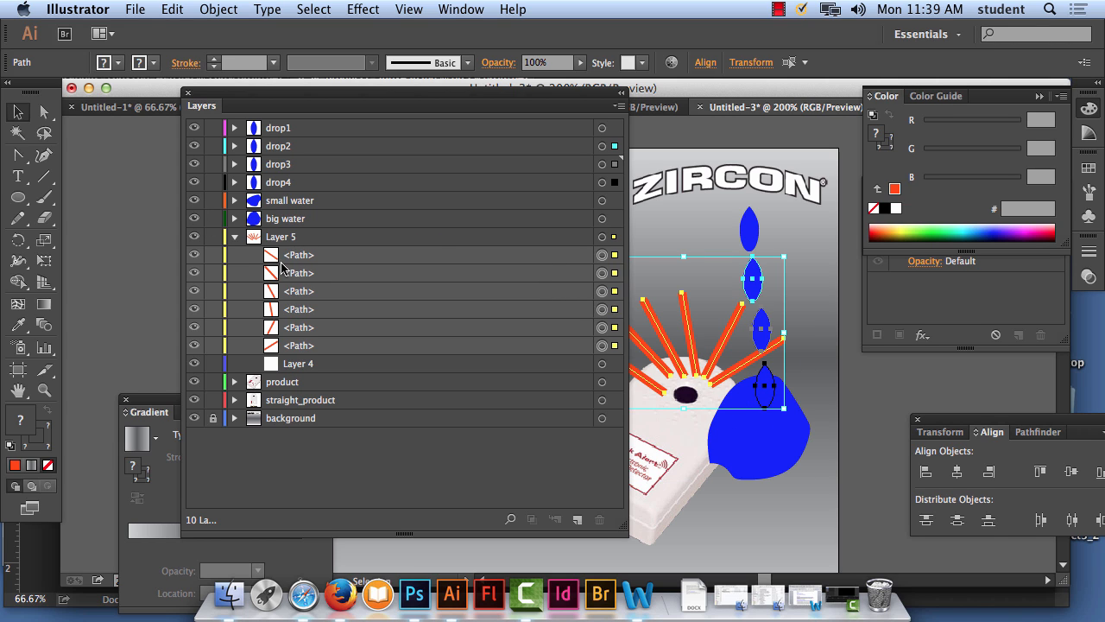
# Move the product layer above drop1, and place Layer 5 with the orange rays above product.
pyautogui.click(298, 386)
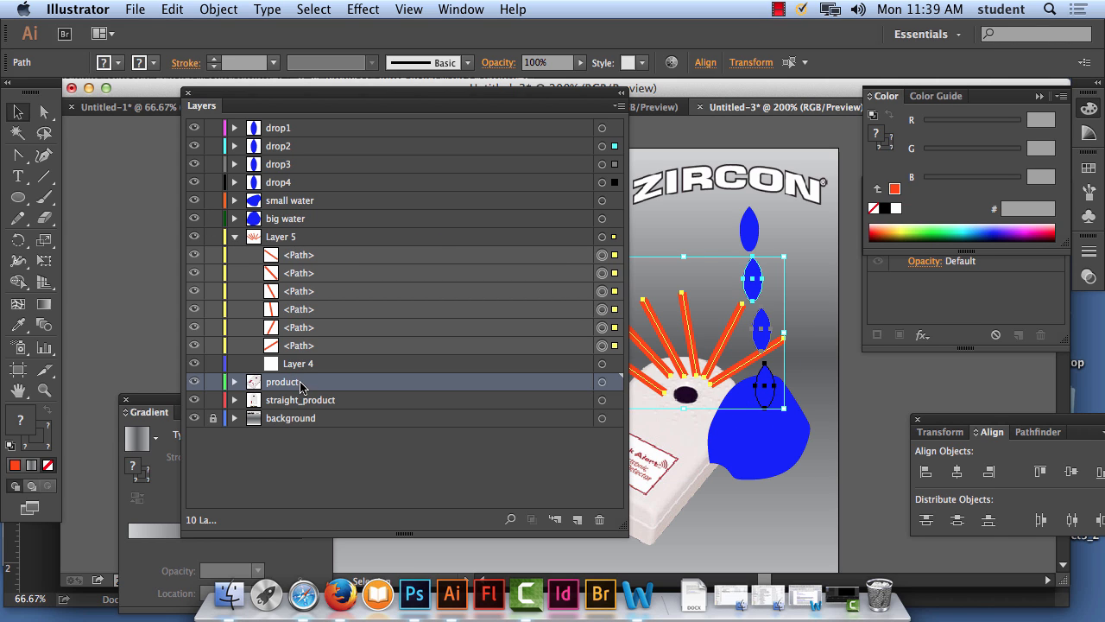
pyautogui.moveTo(300, 386); pyautogui.dragTo(311, 125)
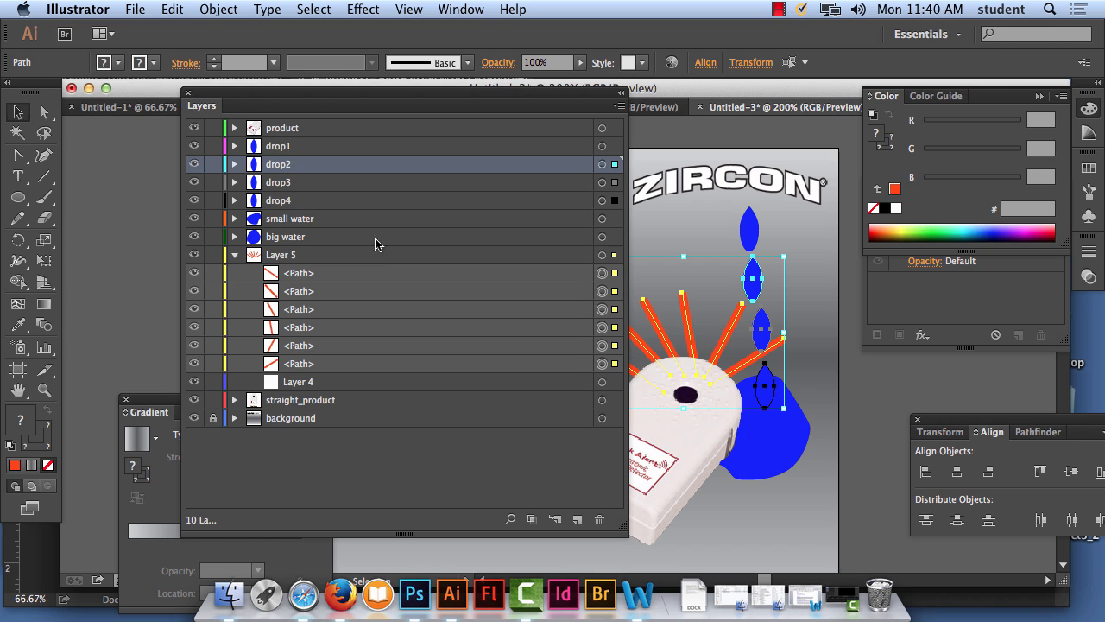
pyautogui.click(280, 258)
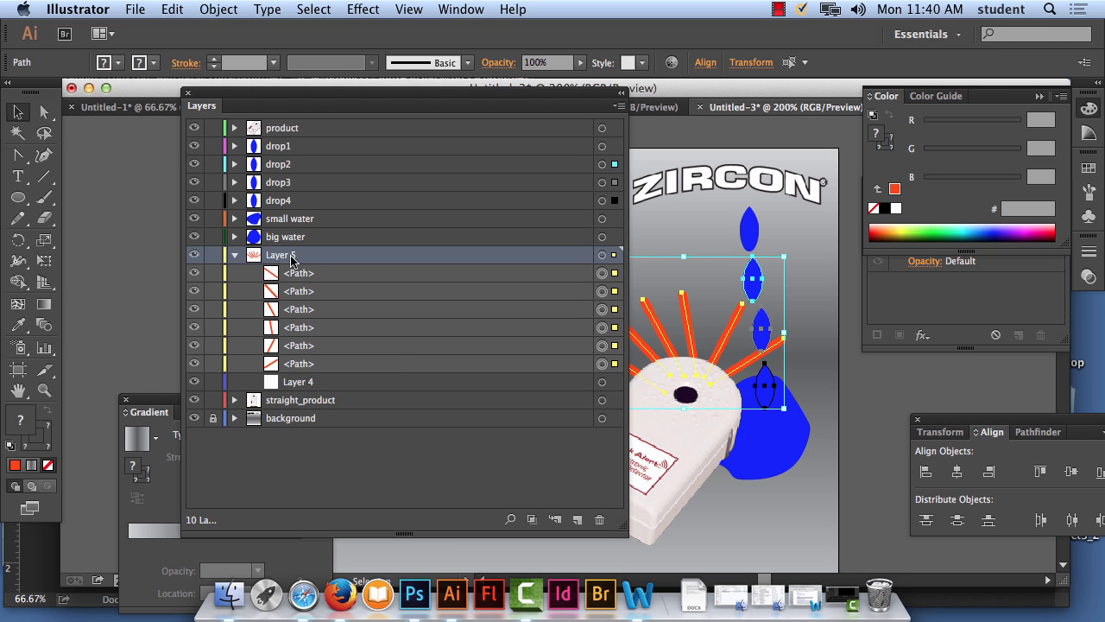
pyautogui.moveTo(294, 259); pyautogui.dragTo(292, 123)
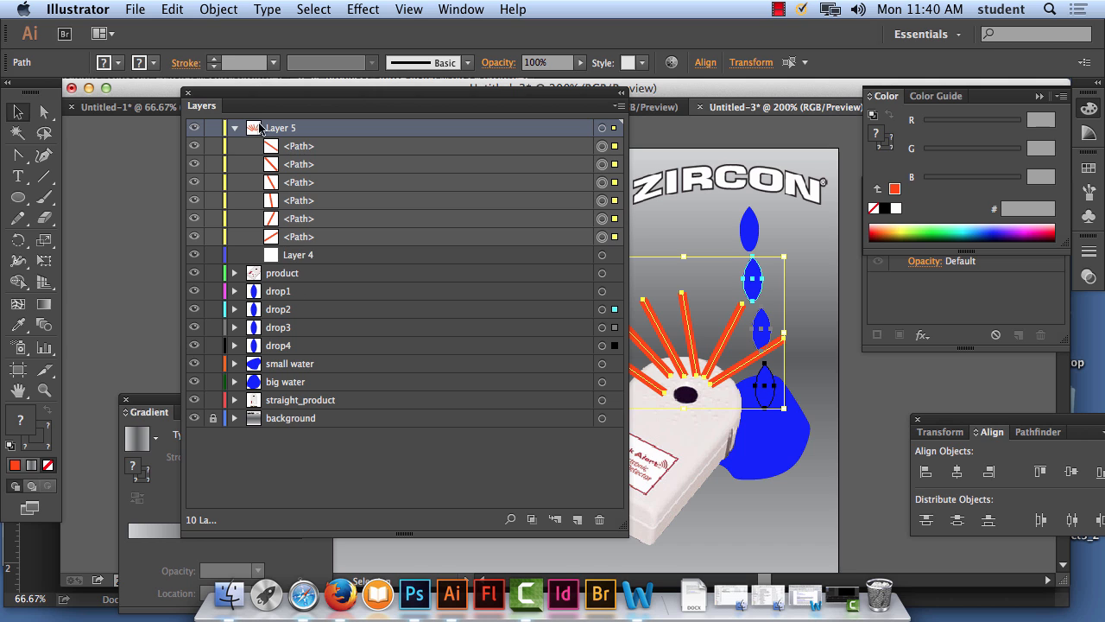
# Try Release to Layers (Sequence), undo the release and collapse the big water layer.
pyautogui.click(619, 105)
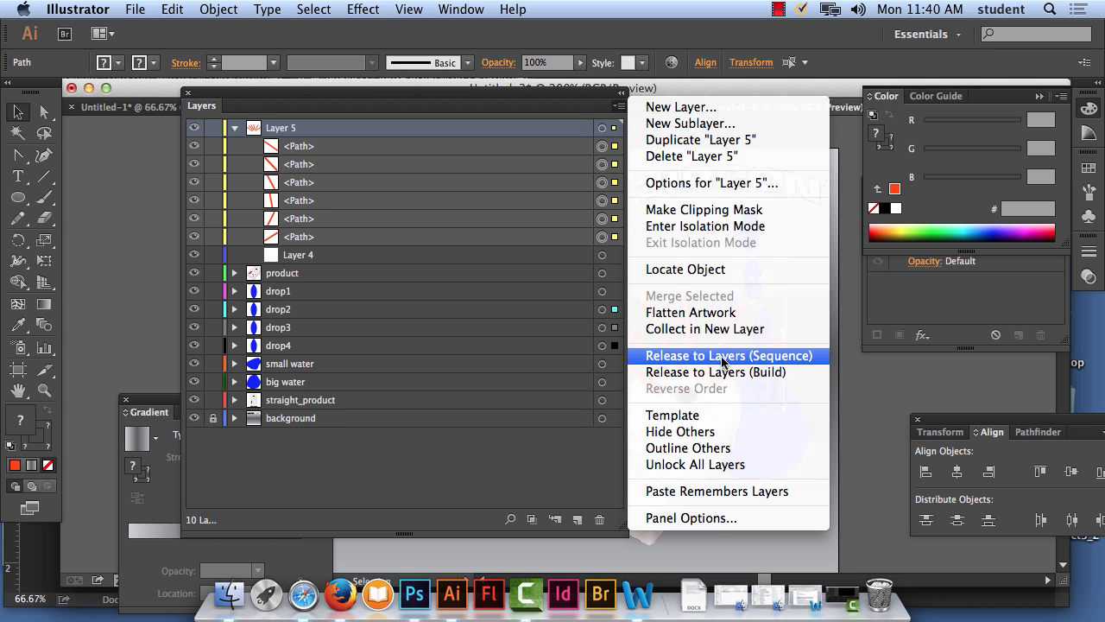
pyautogui.click(722, 359)
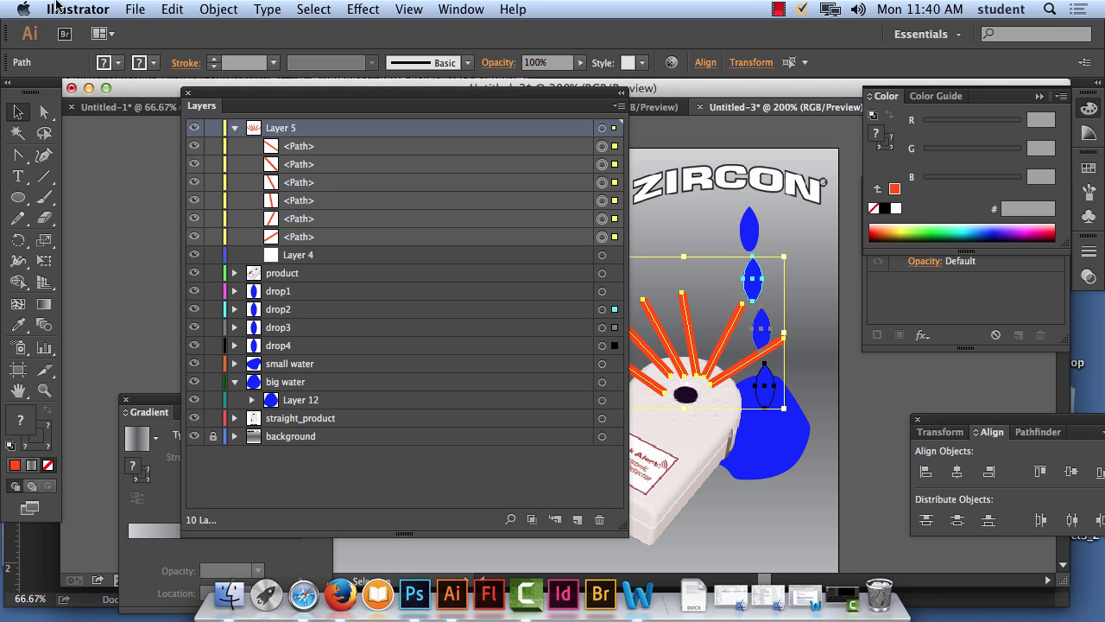
pyautogui.click(171, 9)
pyautogui.click(164, 30)
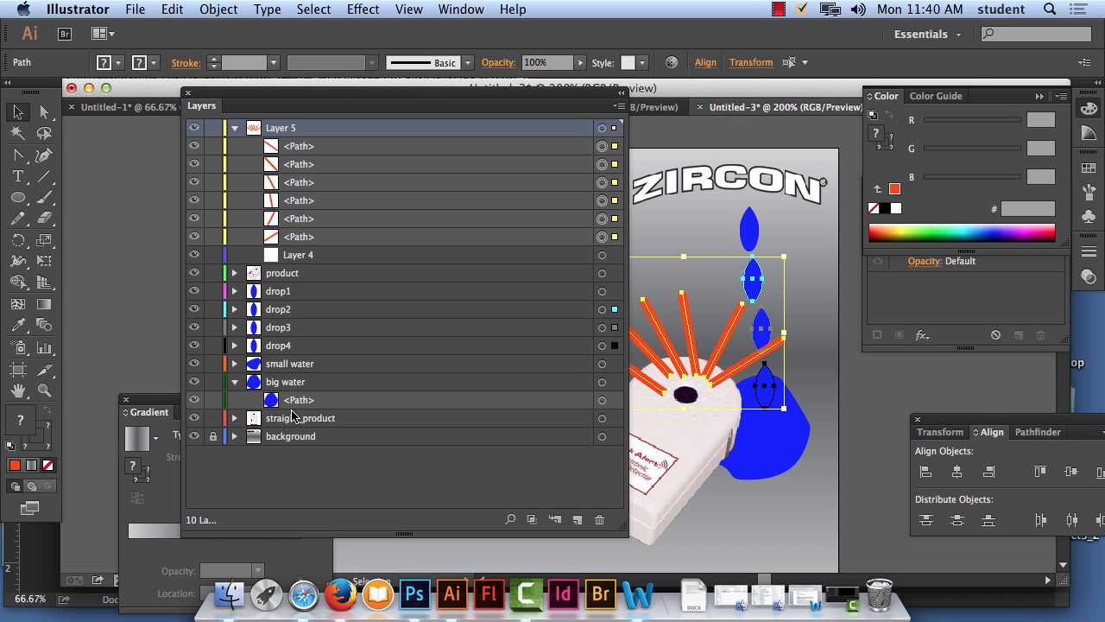
pyautogui.click(234, 381)
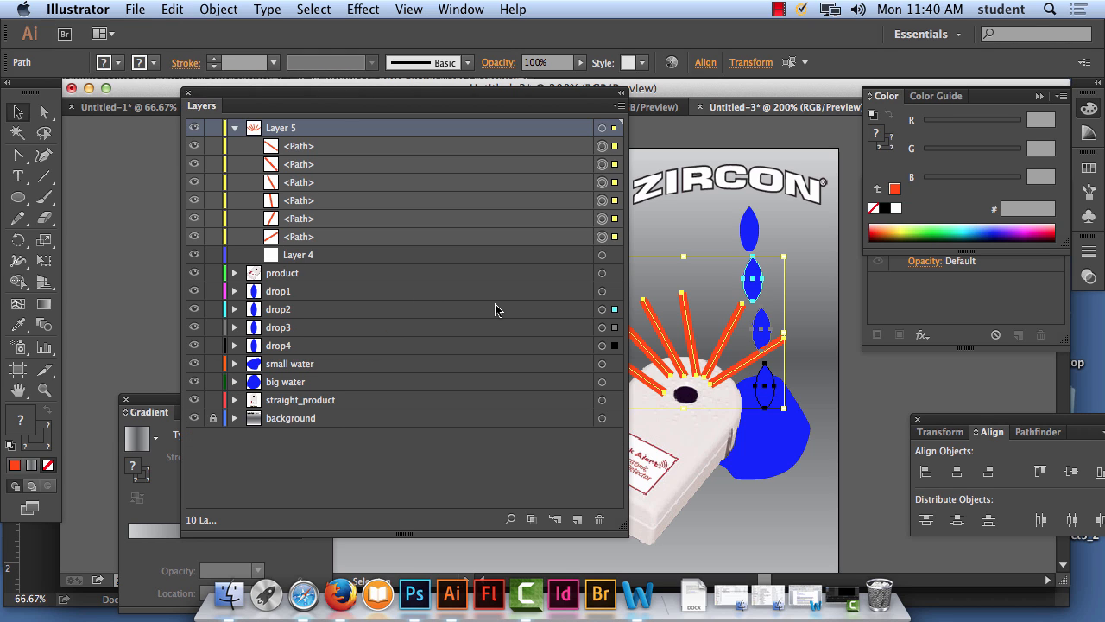
# Open the layer commands for Layer 5.
pyautogui.click(618, 106)
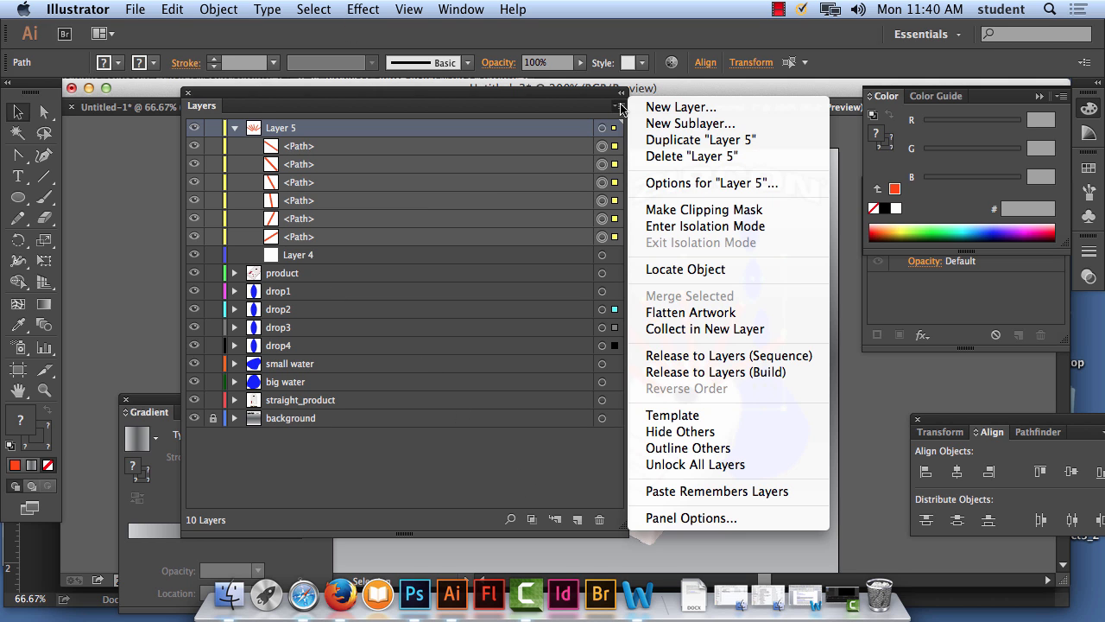
# Try releasing Layer 5's paths to separate layers with the Build option twice, undoing the release each time.
pyautogui.click(746, 373)
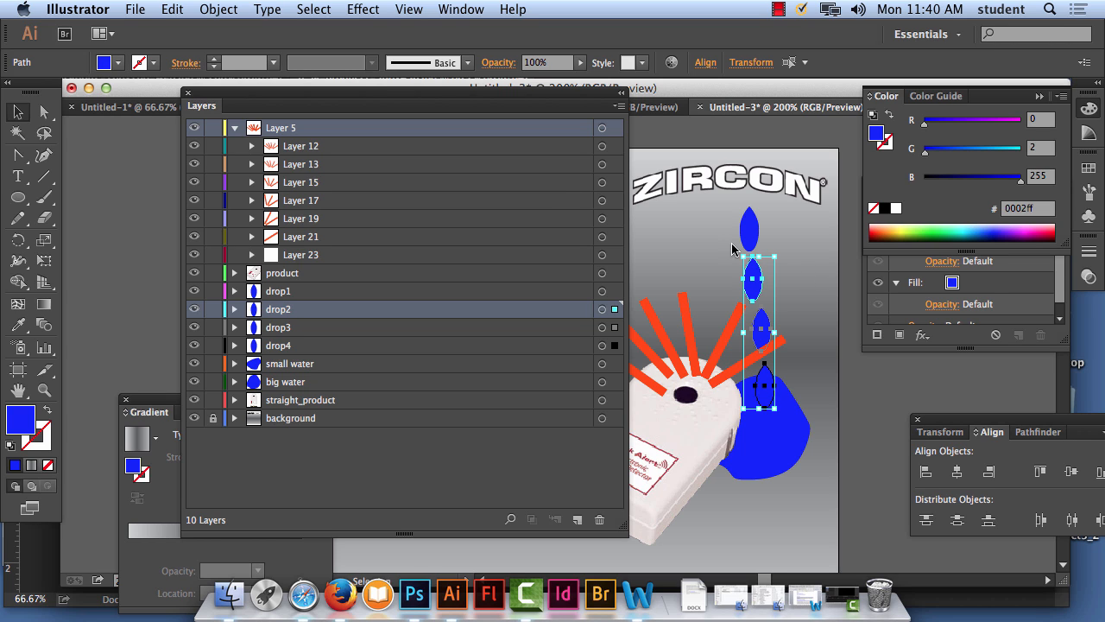
pyautogui.click(173, 10)
pyautogui.click(169, 32)
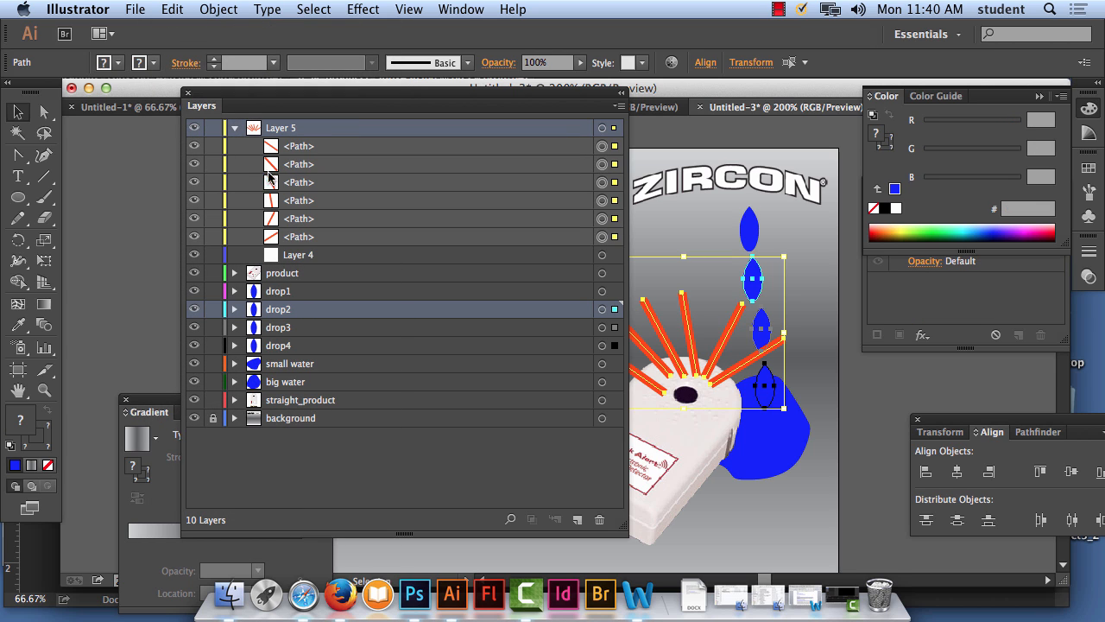
pyautogui.click(304, 129)
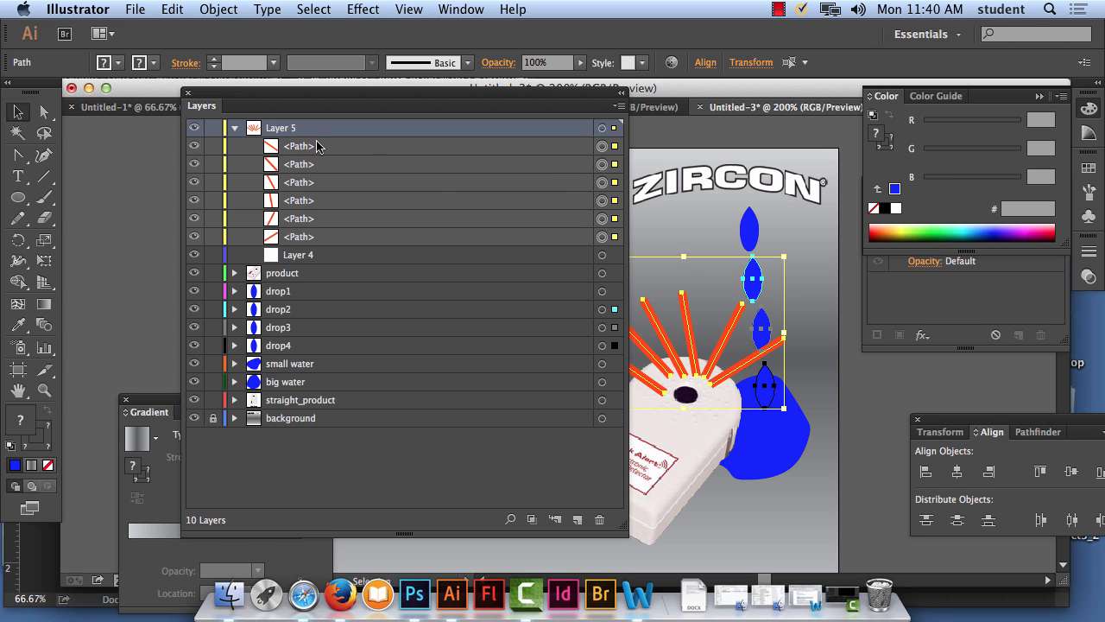
pyautogui.click(619, 105)
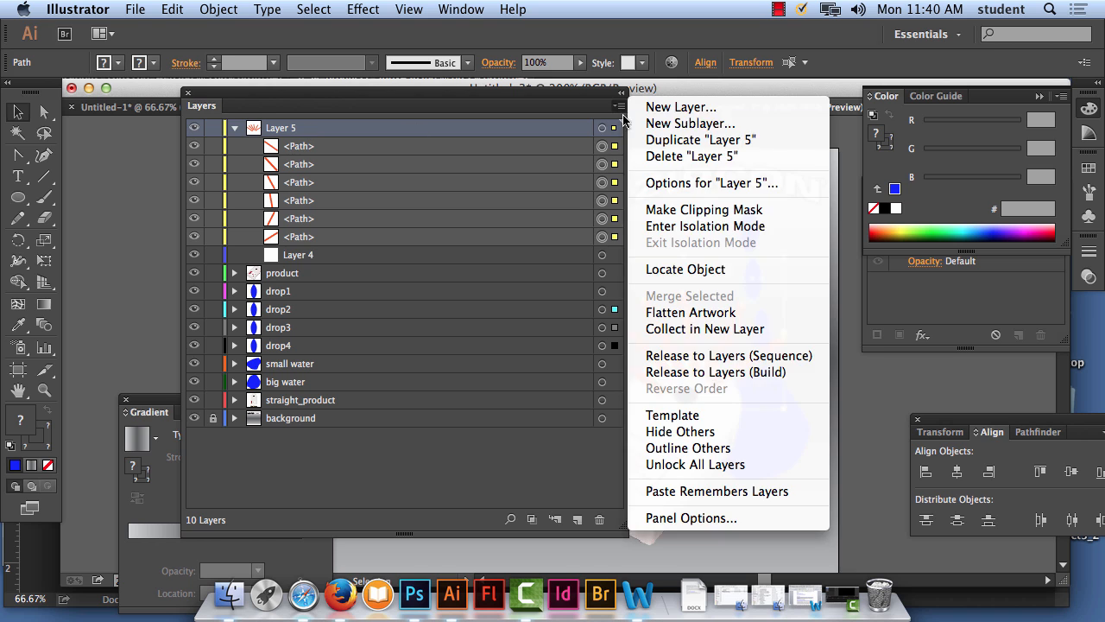
pyautogui.click(714, 372)
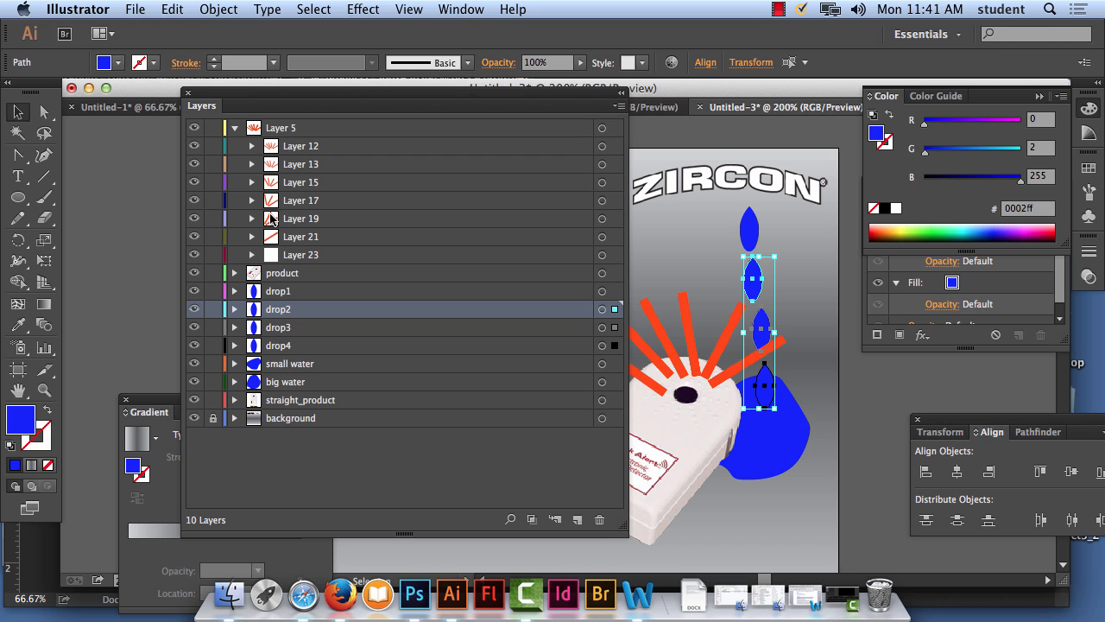
pyautogui.click(173, 9)
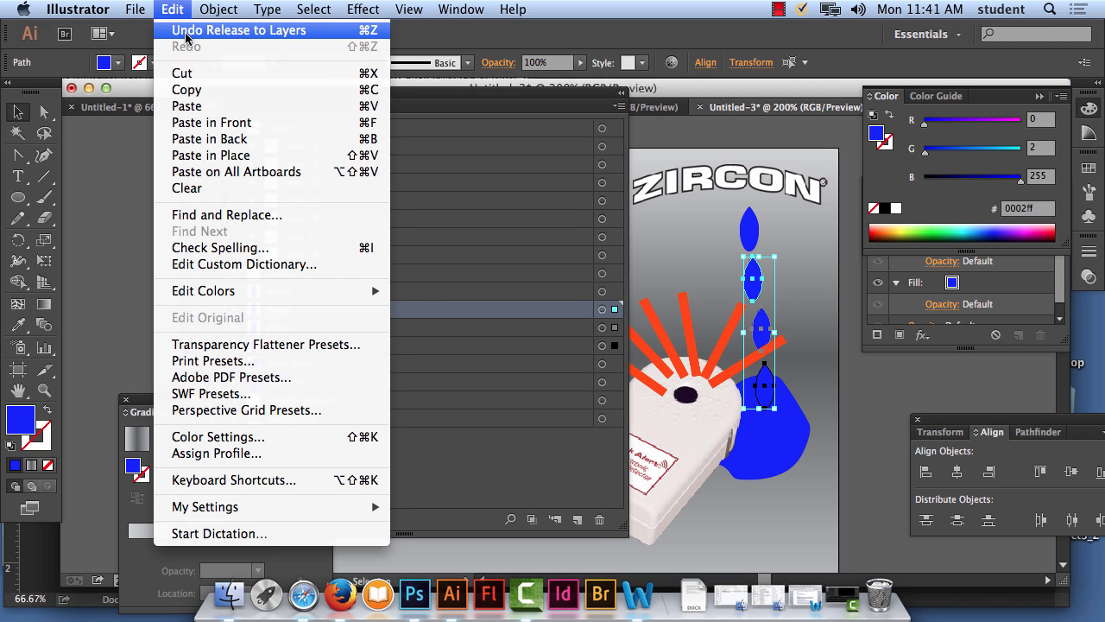
pyautogui.click(185, 30)
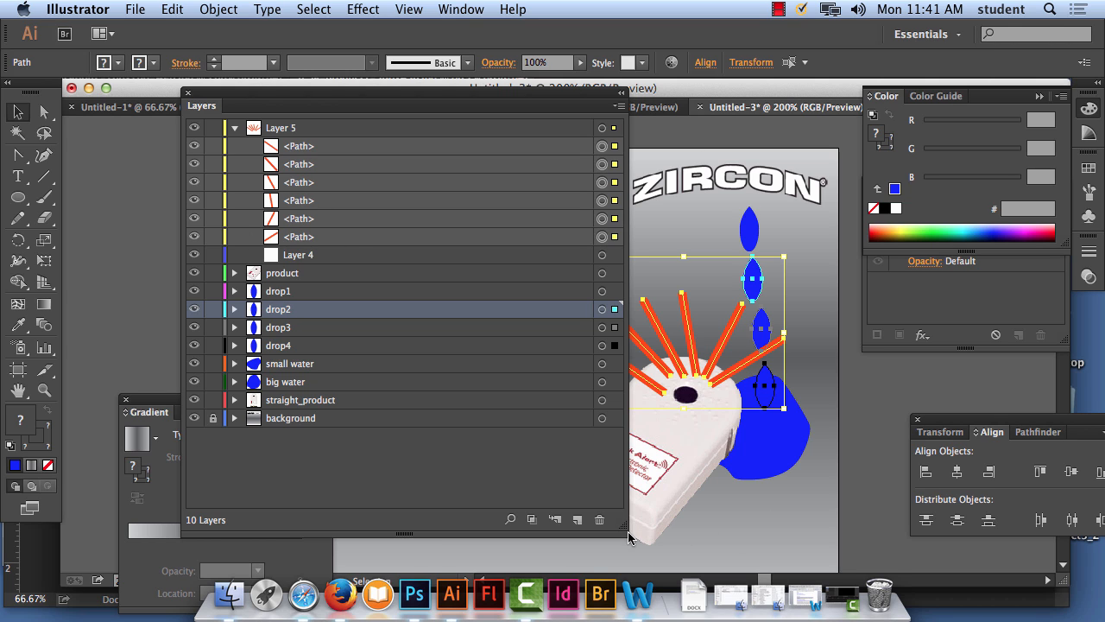
# Narrow the layer list to uncover the artwork and create a new empty layer above Layer 5.
pyautogui.moveTo(627, 524); pyautogui.dragTo(511, 524)
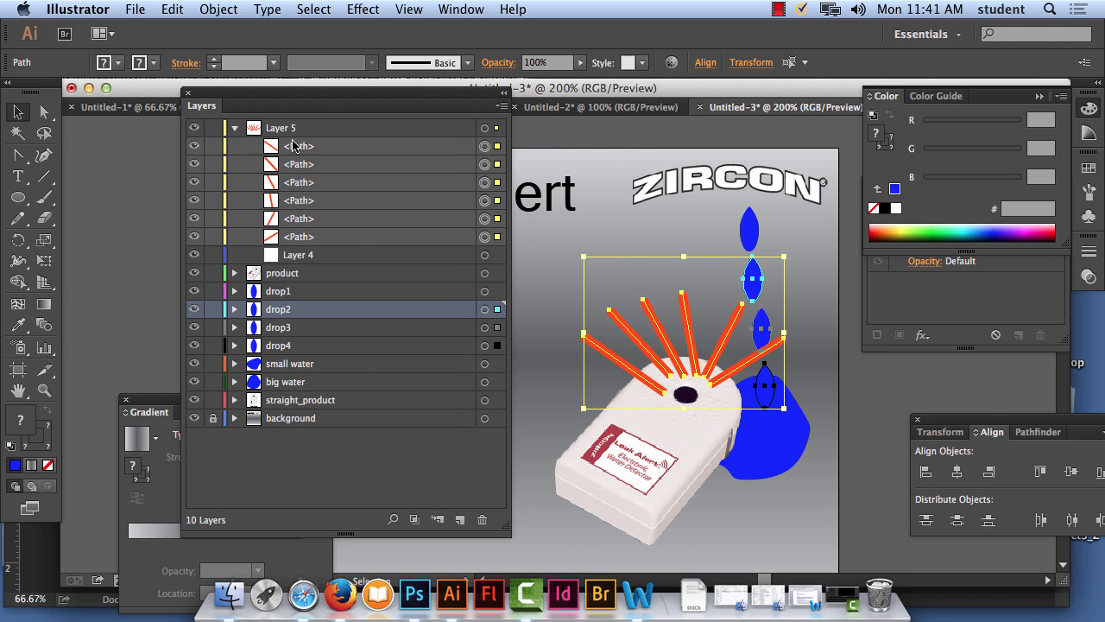
pyautogui.click(288, 130)
pyautogui.click(460, 519)
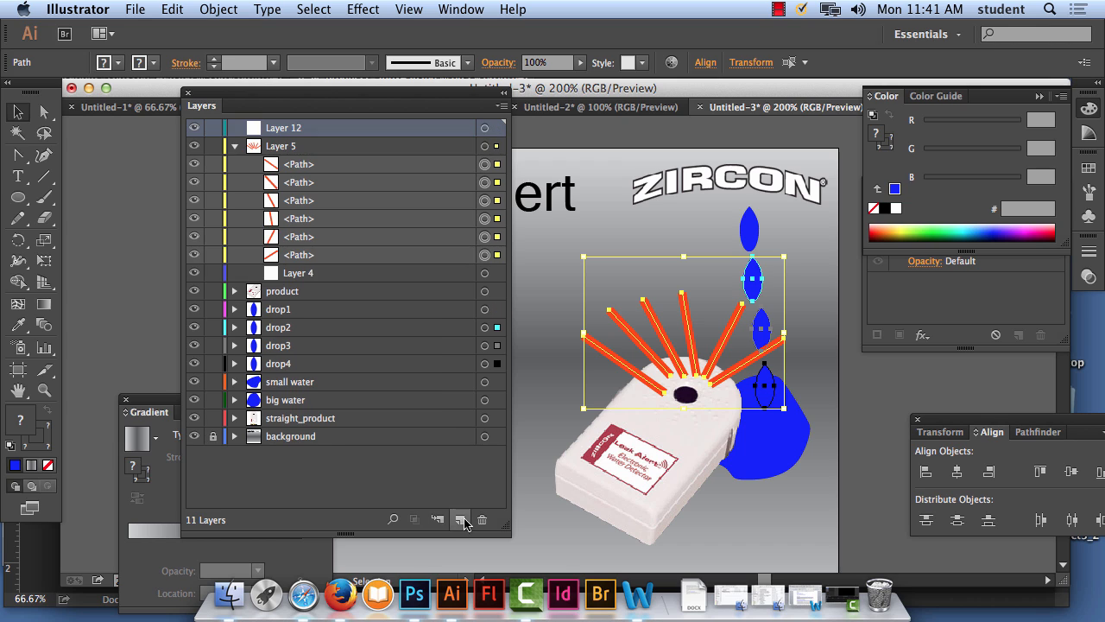
# Rename the lowest path in Layer 5 as line1 and move it into the new Layer 12.
pyautogui.doubleClick(296, 256)
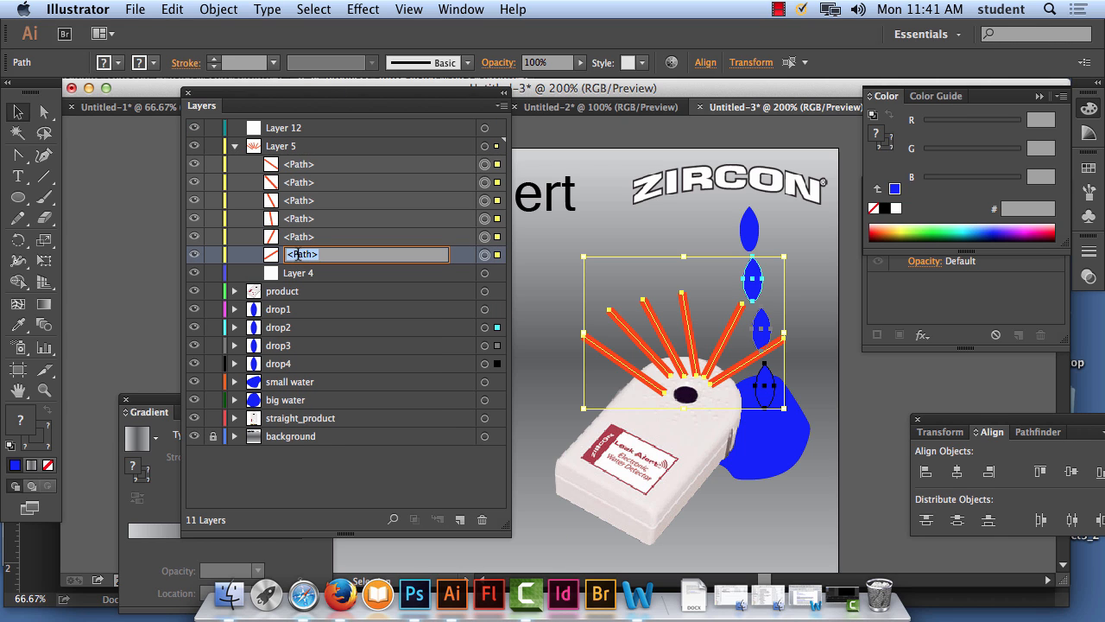
pyautogui.write('line1')
pyautogui.press('Return')
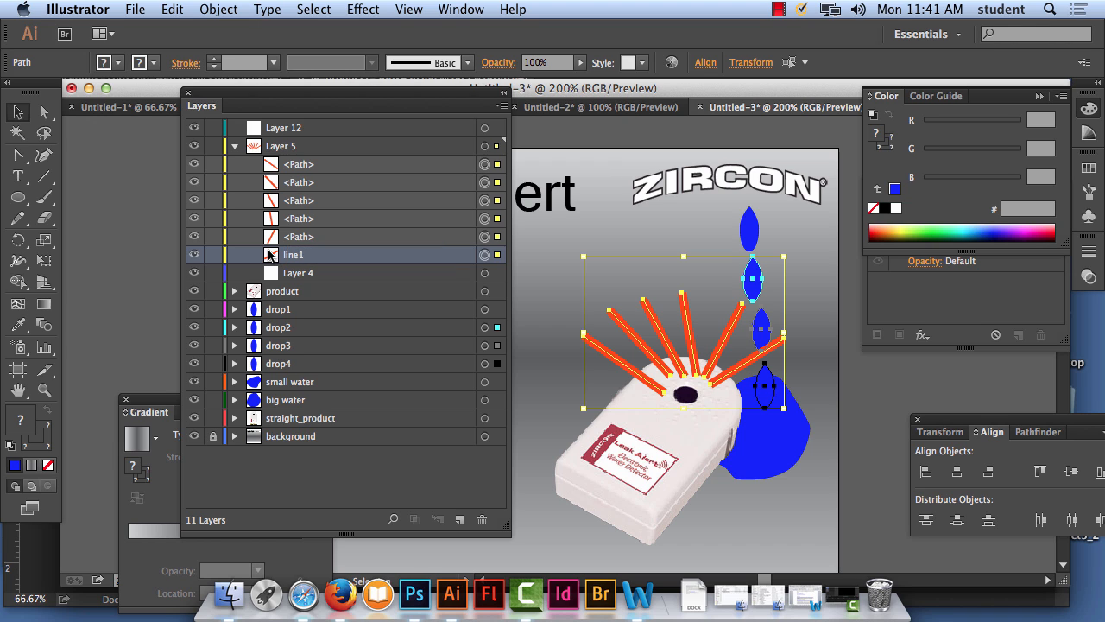
pyautogui.moveTo(274, 104); pyautogui.dragTo(276, 128)
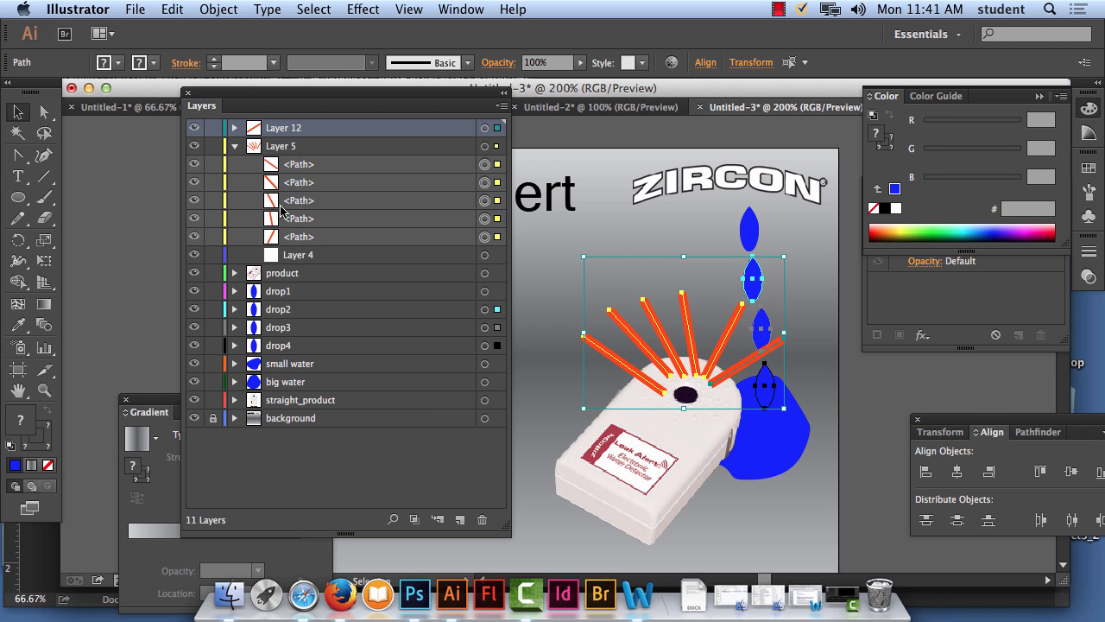
# Rename the lowest remaining path in Layer 5 as line2.
pyautogui.doubleClick(304, 236)
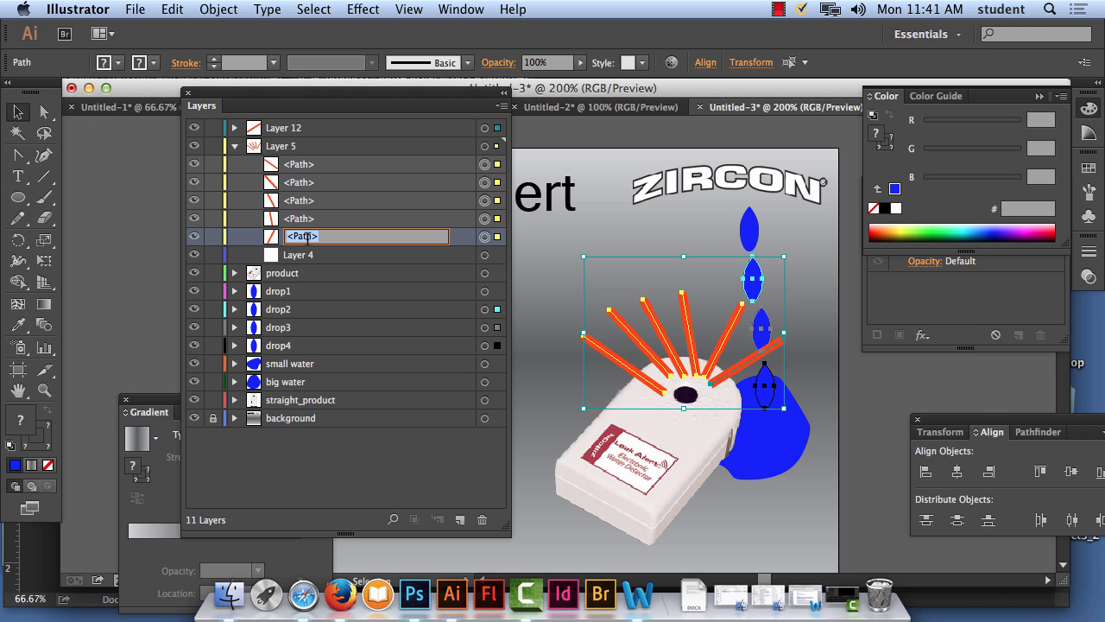
pyautogui.write('line2')
pyautogui.moveTo(272, 243); pyautogui.dragTo(216, 136)
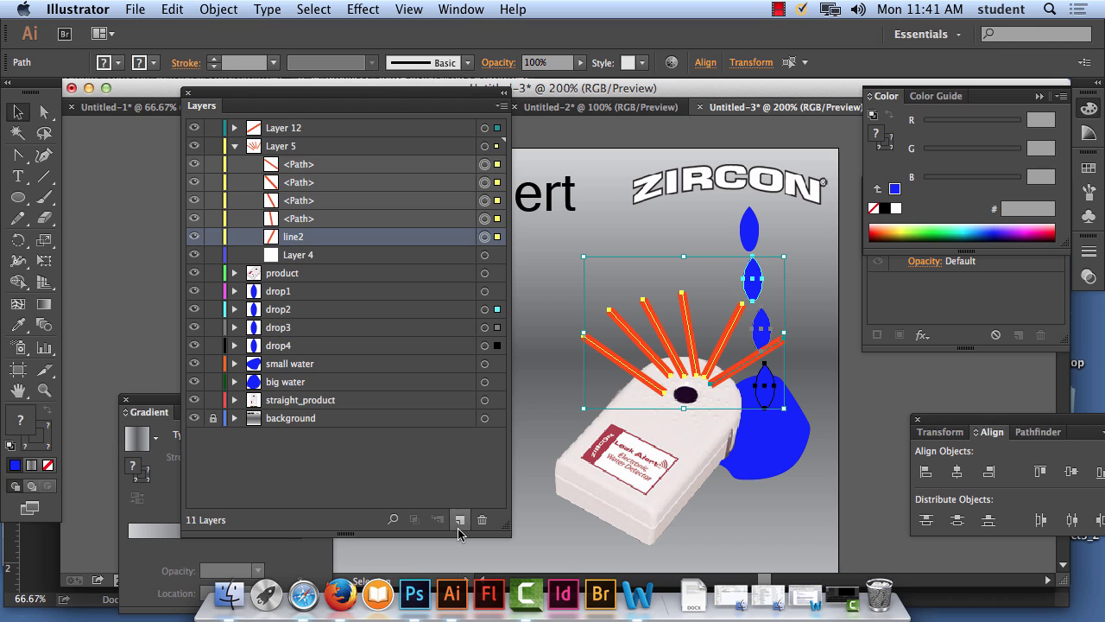
# Create a new layer named line2 above Layer 5 and move the line2 path into it.
pyautogui.click(461, 520)
pyautogui.doubleClick(289, 145)
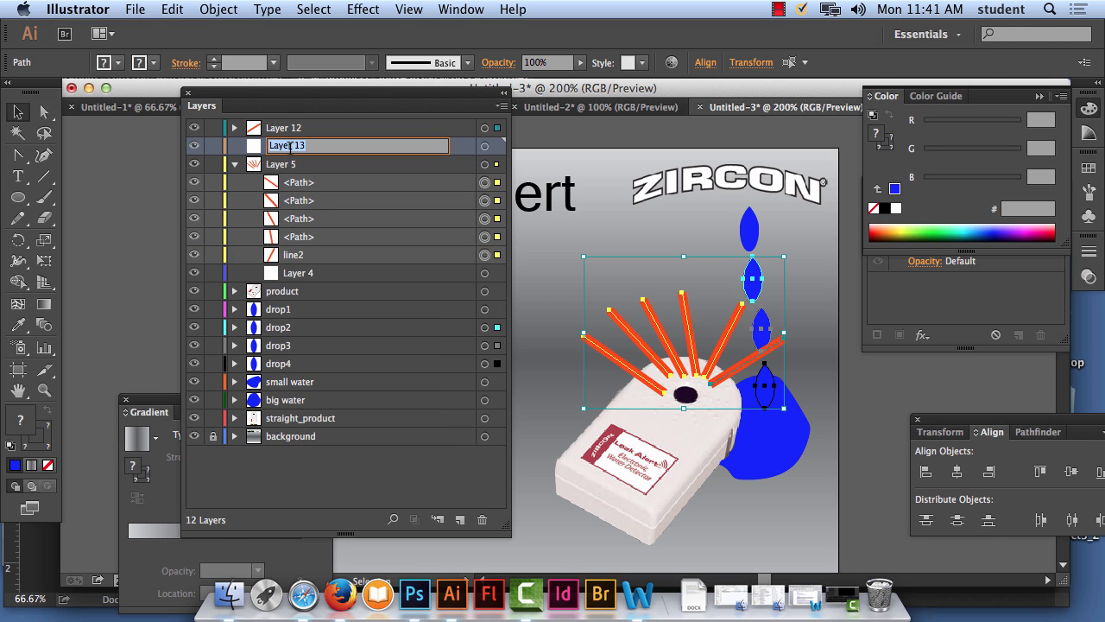
pyautogui.write('line2')
pyautogui.click(297, 255)
pyautogui.moveTo(273, 256); pyautogui.dragTo(273, 145)
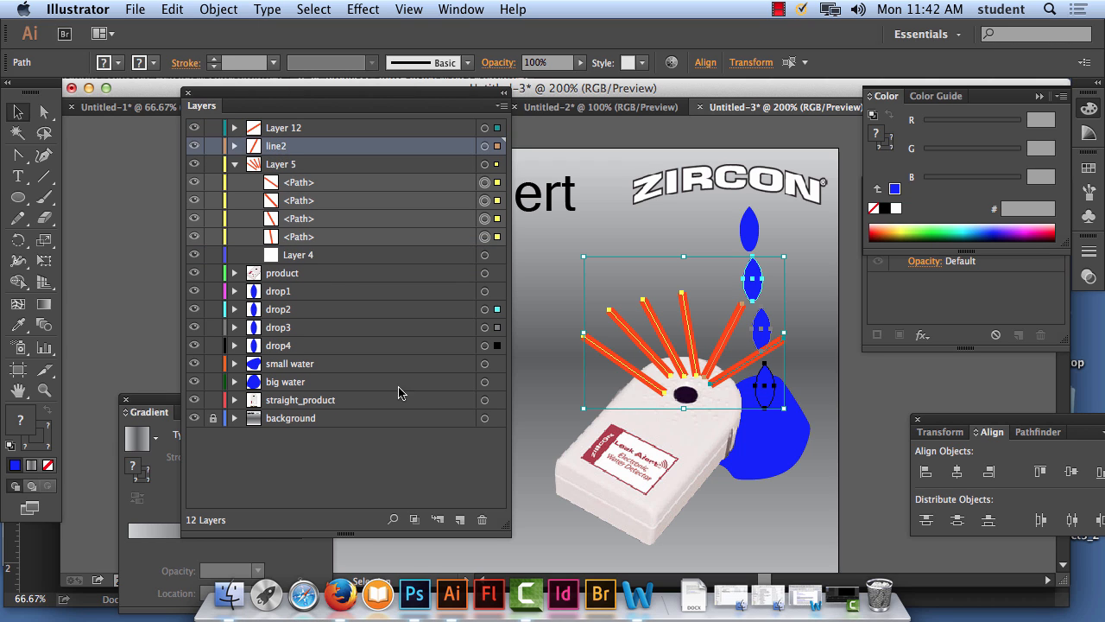
# Create a new layer named line3 above line2 and move the lowest remaining path of Layer 5 into it.
pyautogui.click(460, 519)
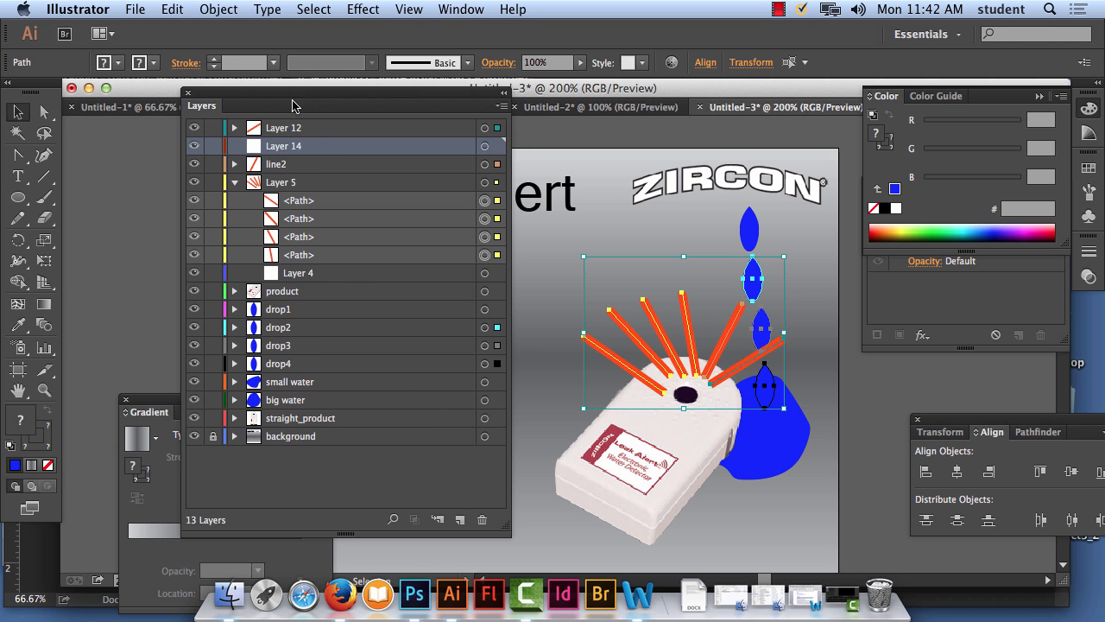
pyautogui.doubleClick(286, 149)
pyautogui.write('lin')
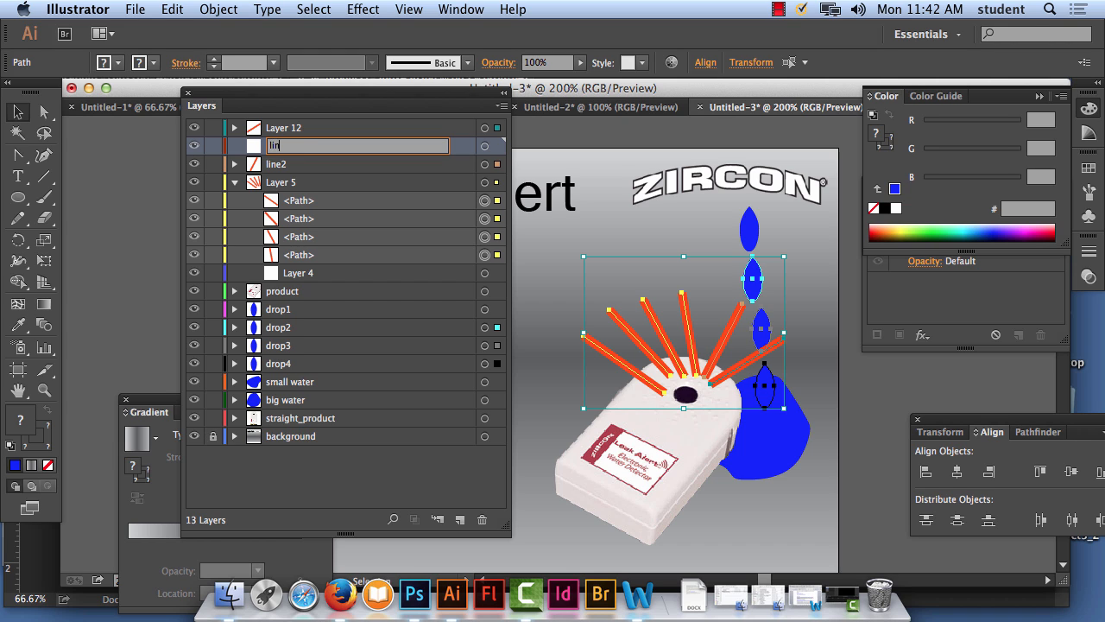
pyautogui.write('e3')
pyautogui.press('Return')
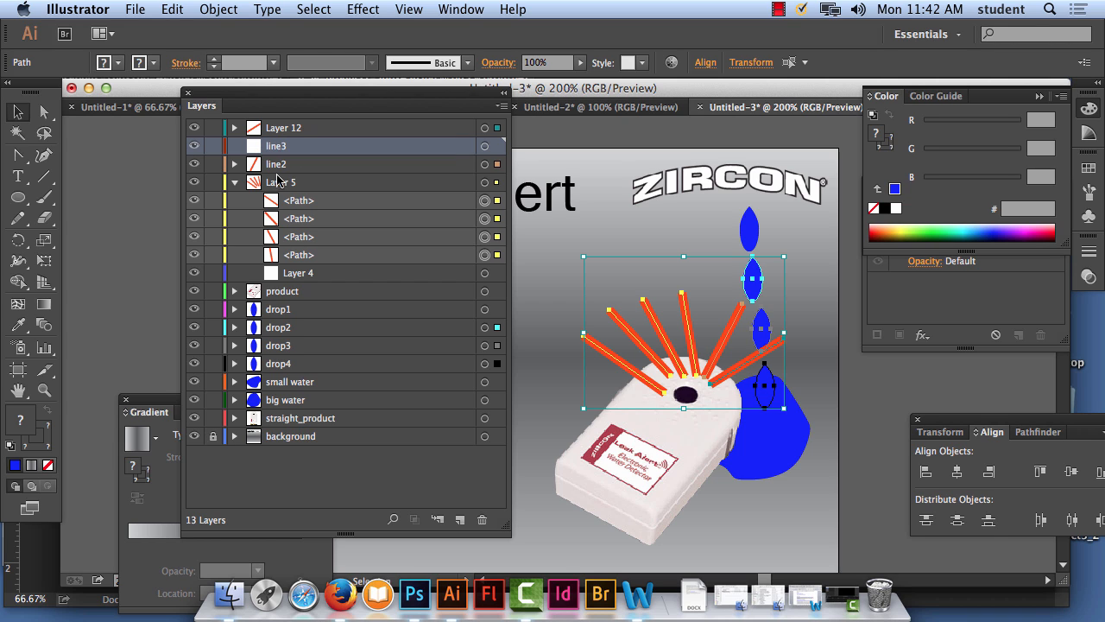
pyautogui.moveTo(294, 255); pyautogui.dragTo(281, 149)
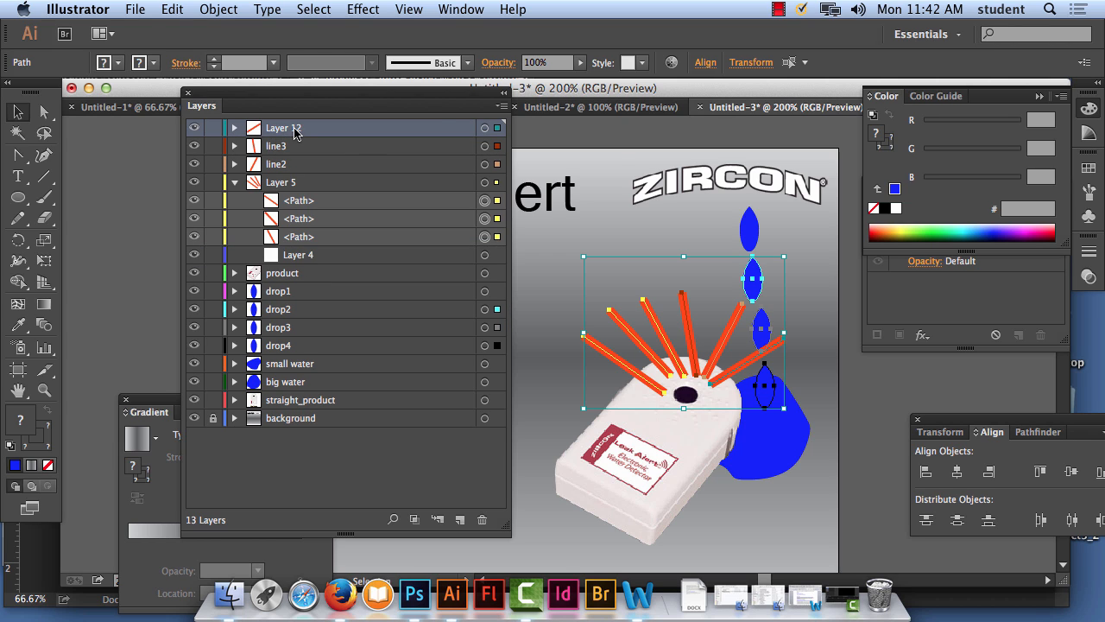
# Rename Layer 12 as line1.
pyautogui.doubleClick(295, 129)
pyautogui.press('BackSpace')
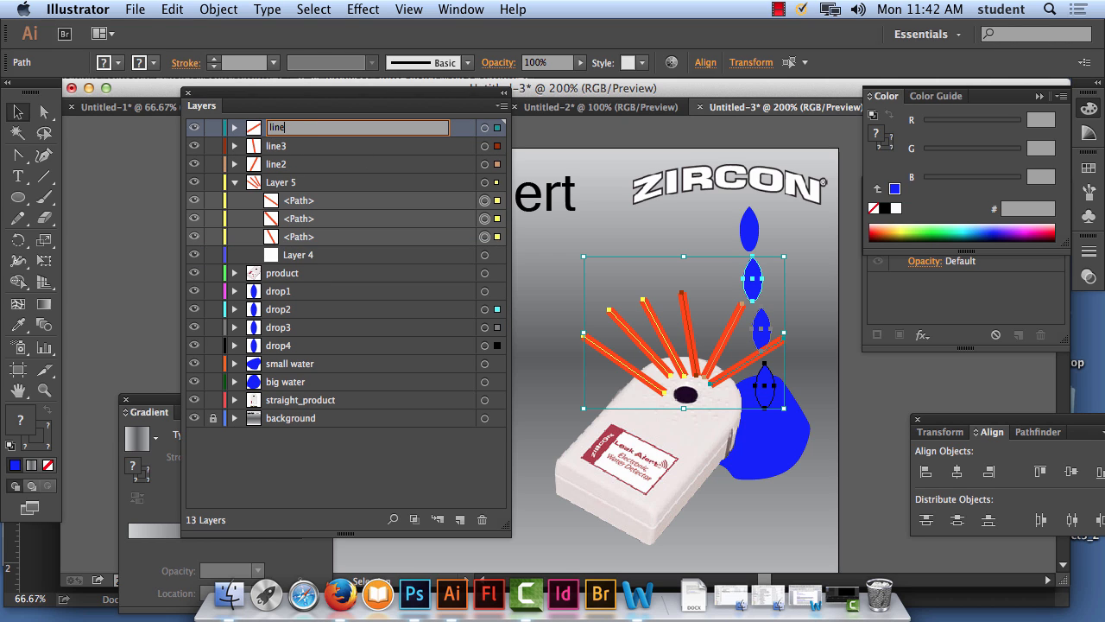
pyautogui.press('Return')
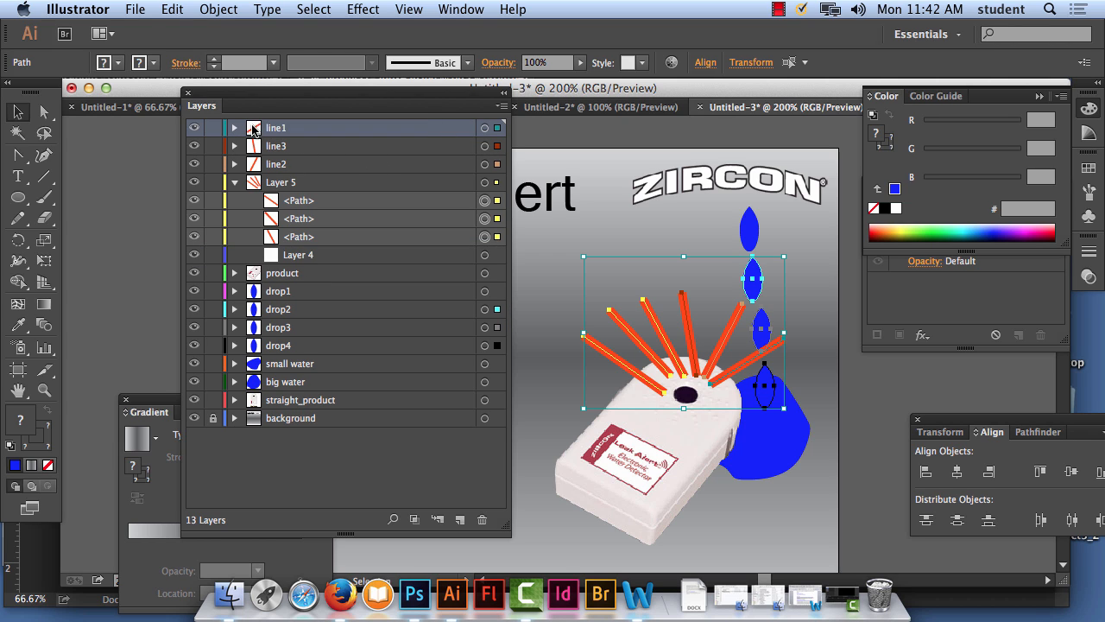
# Check the line1, line3 and line2 layers by hiding and reshowing each, and reorder line2 above line3.
pyautogui.click(257, 147)
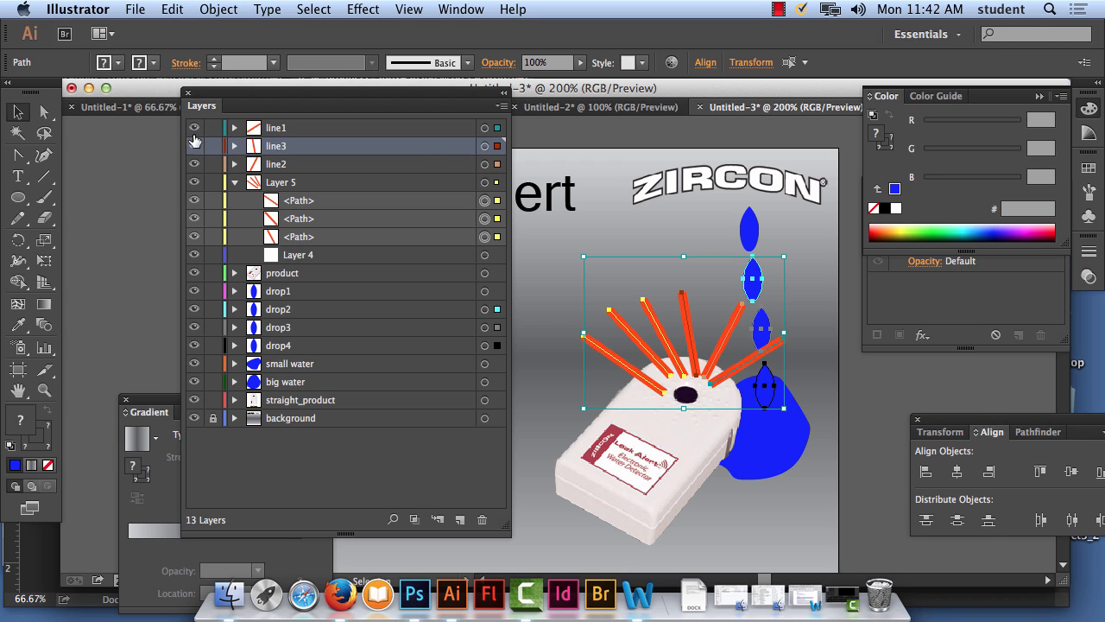
pyautogui.click(193, 128)
pyautogui.click(193, 128)
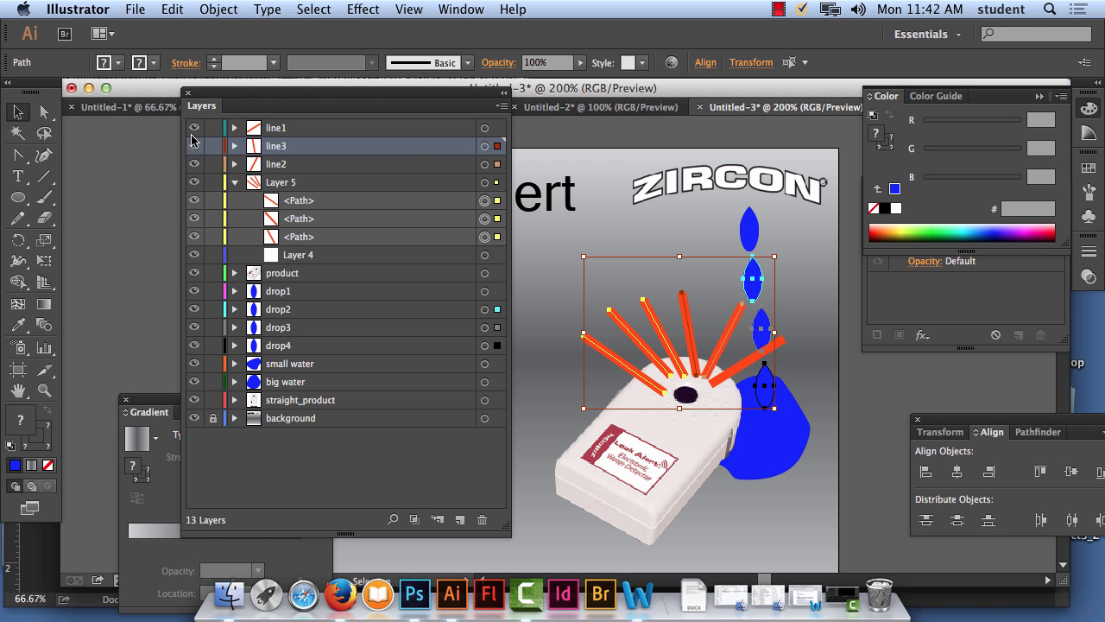
pyautogui.click(195, 150)
pyautogui.click(194, 150)
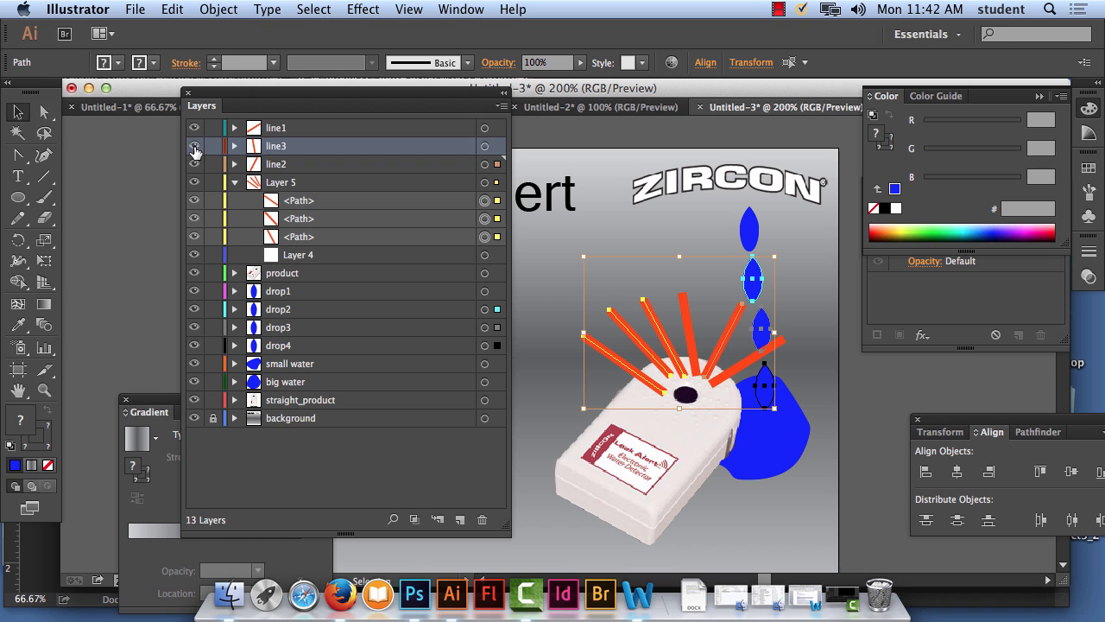
pyautogui.click(194, 164)
pyautogui.click(194, 164)
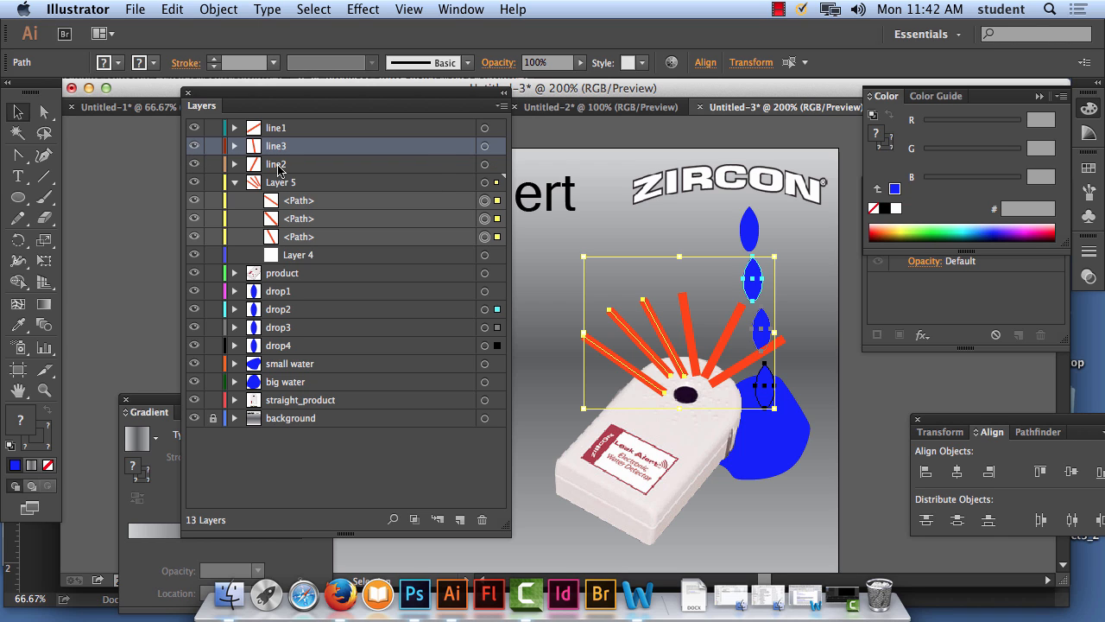
pyautogui.moveTo(283, 170); pyautogui.dragTo(297, 139)
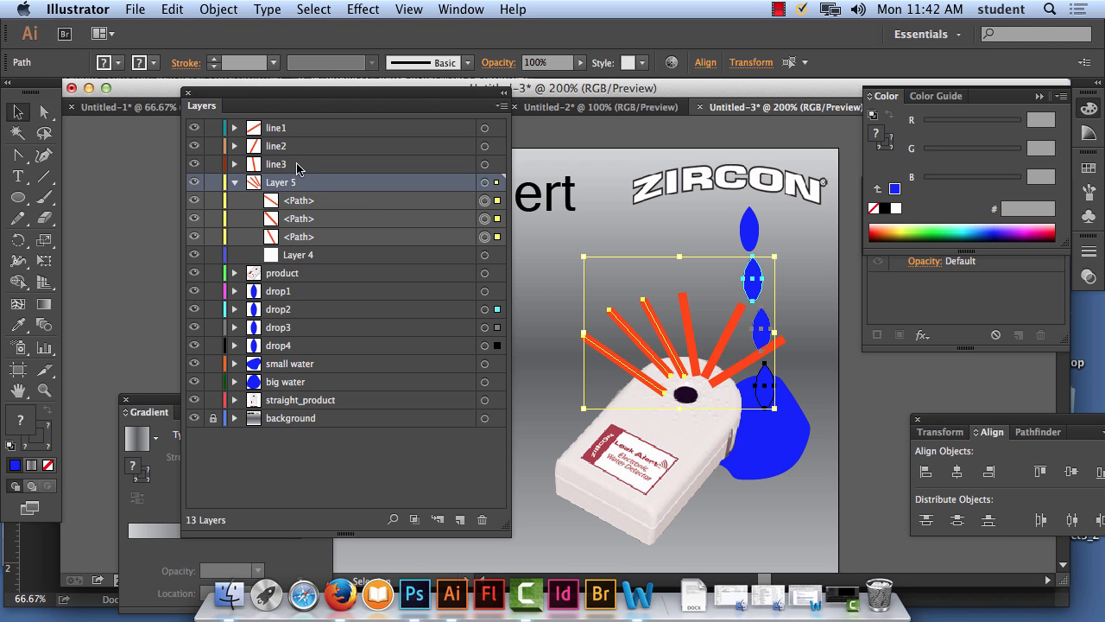
# Create a new layer named line4 above line3 and move the lowest remaining path of Layer 5 into it.
pyautogui.click(299, 169)
pyautogui.click(460, 519)
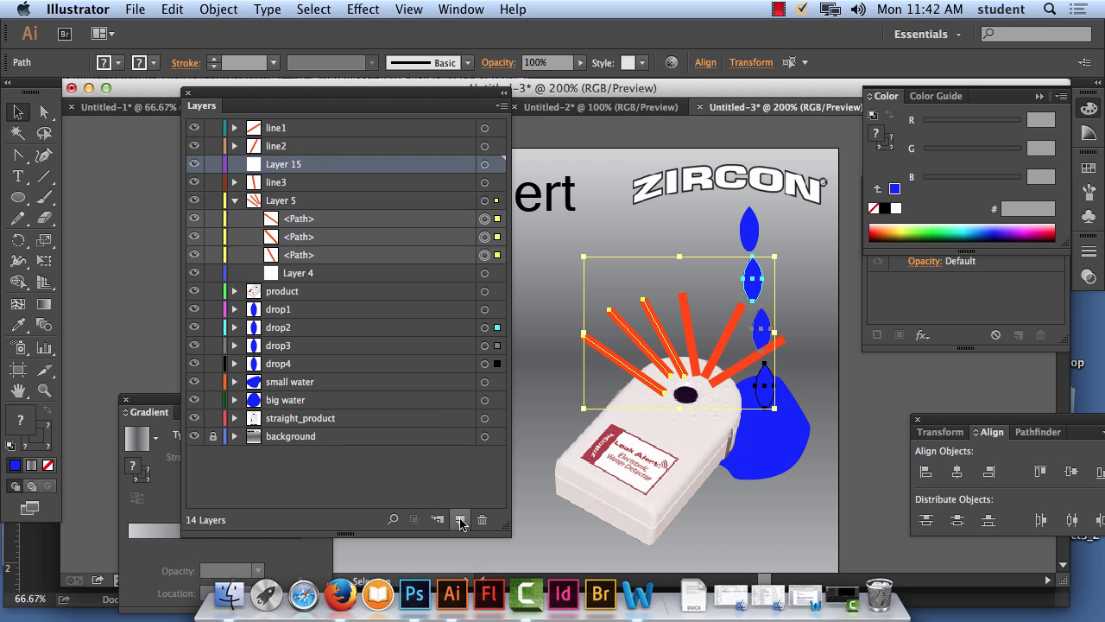
pyautogui.doubleClick(278, 166)
pyautogui.write('line4')
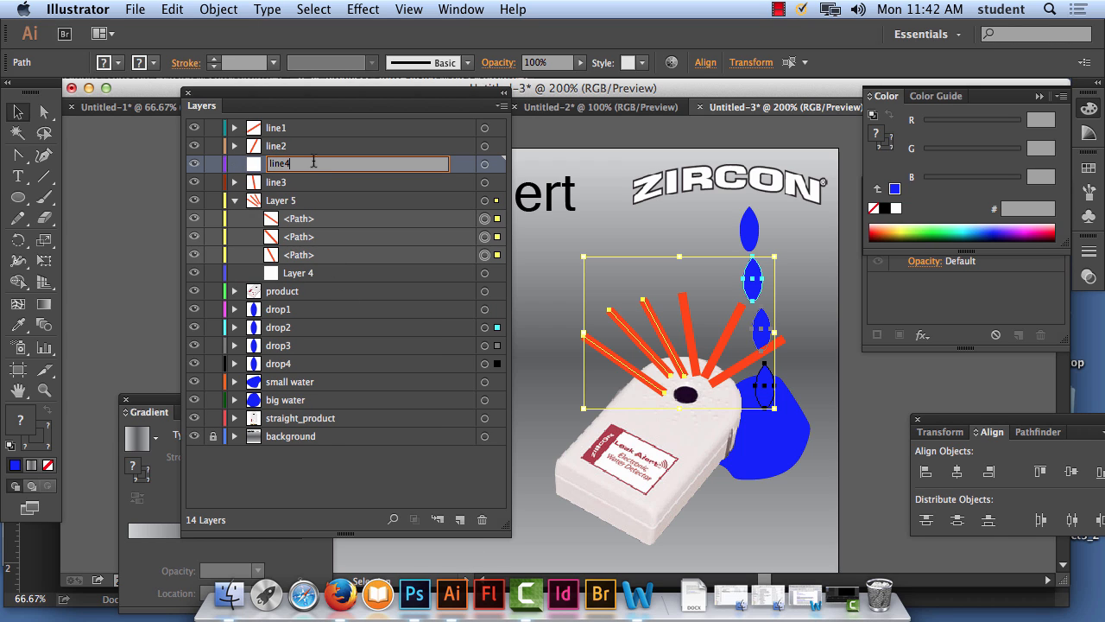
pyautogui.click(306, 256)
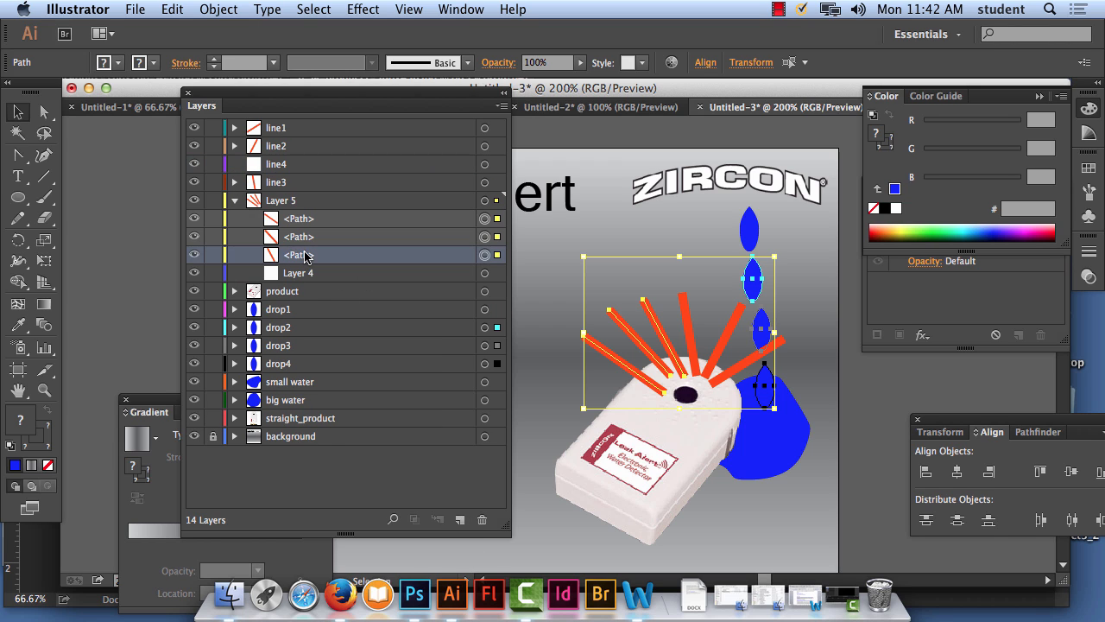
pyautogui.moveTo(307, 256); pyautogui.dragTo(278, 166)
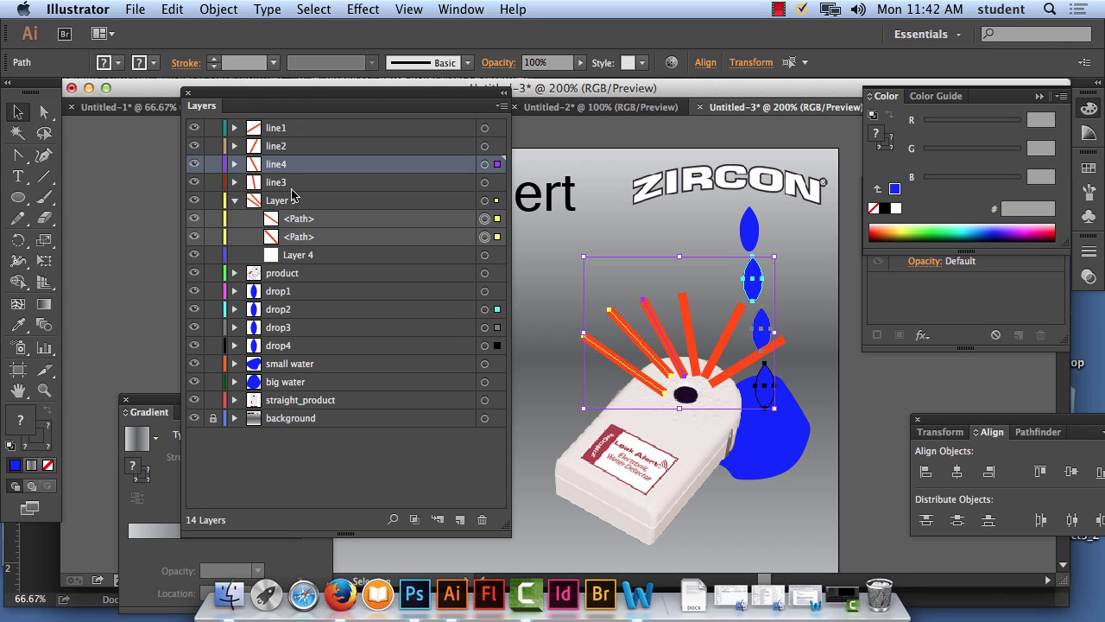
# Create a new layer named line5 between line4 and line3 and move the lower remaining path of Layer 5 into it.
pyautogui.click(292, 185)
pyautogui.click(460, 519)
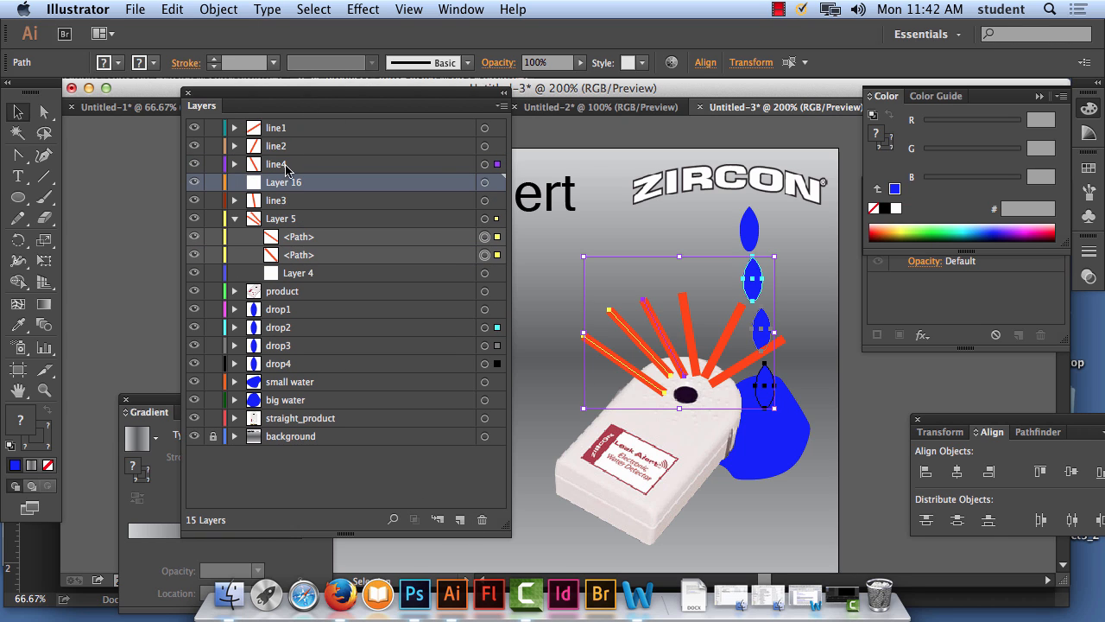
pyautogui.doubleClick(279, 185)
pyautogui.write('line5')
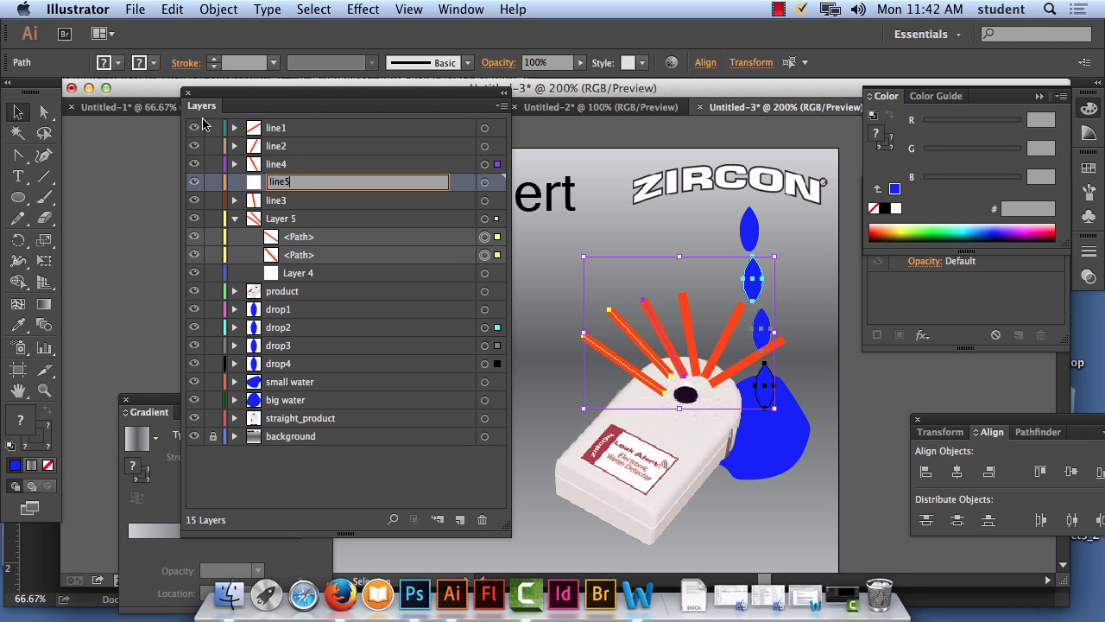
pyautogui.click(294, 254)
pyautogui.moveTo(294, 256); pyautogui.dragTo(280, 183)
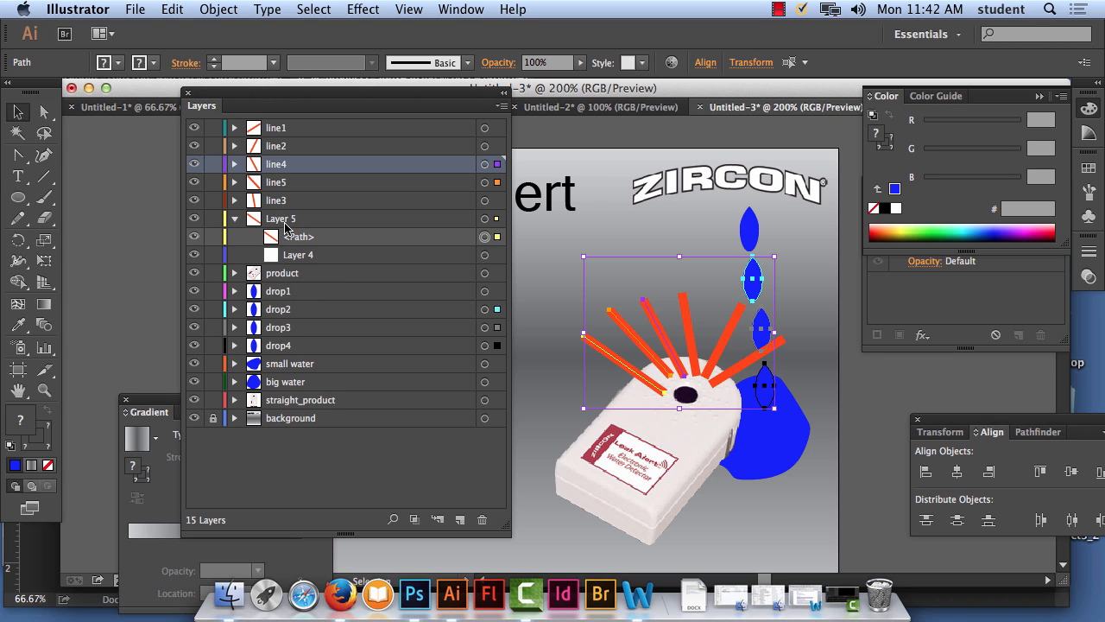
# Create a new layer named line6 above line3 and move the last remaining path of Layer 5 into it.
pyautogui.click(283, 201)
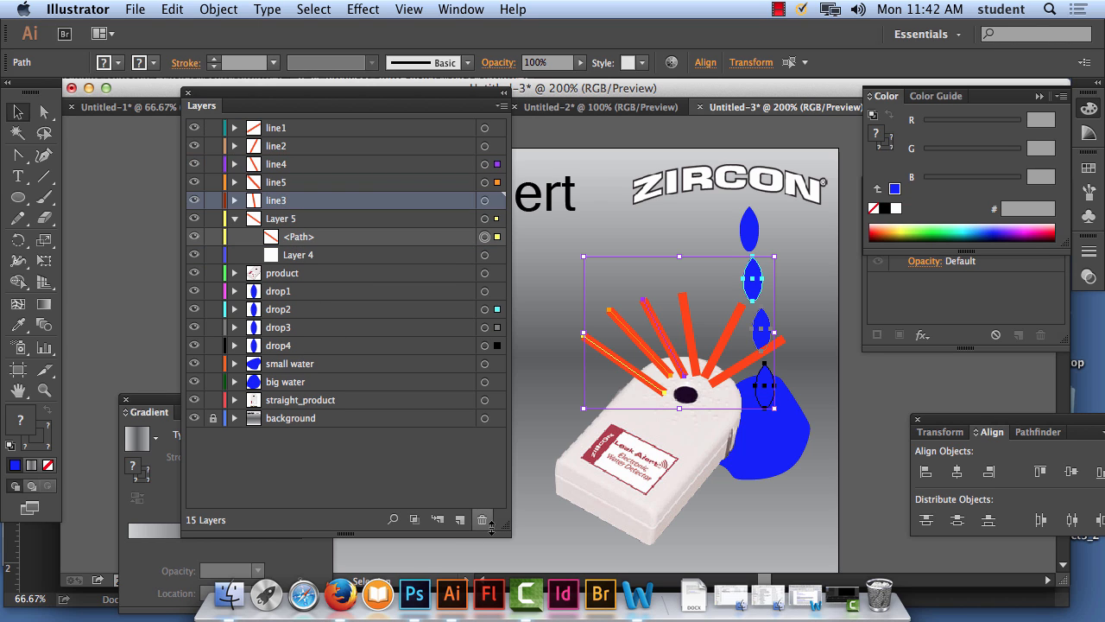
pyautogui.click(460, 519)
pyautogui.doubleClick(292, 202)
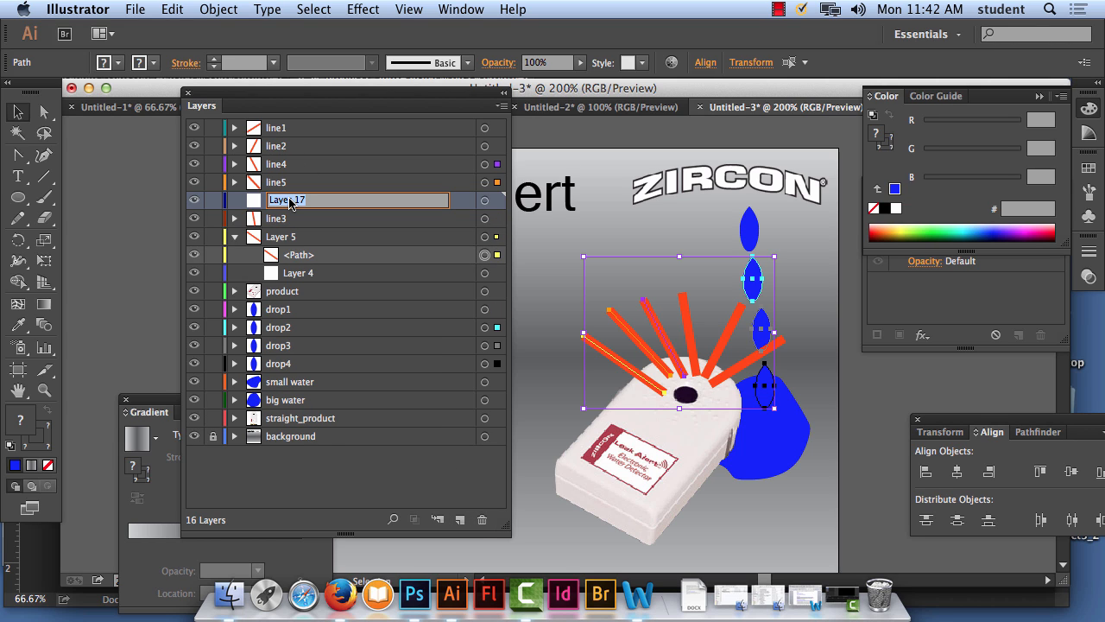
pyautogui.write('line6')
pyautogui.moveTo(291, 254); pyautogui.dragTo(274, 200)
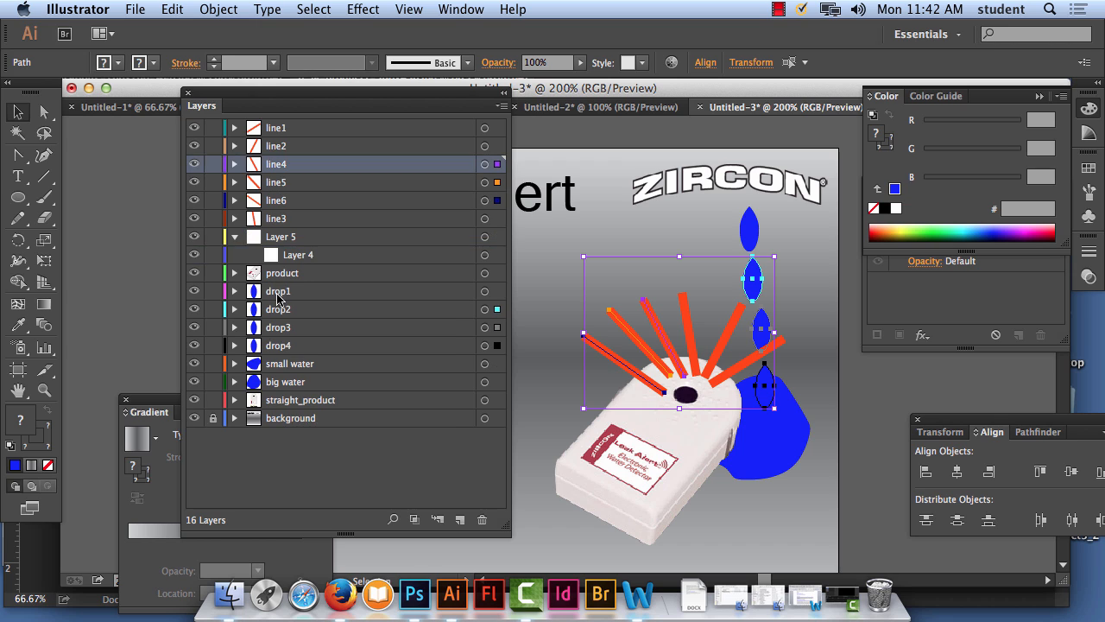
# Delete the emptied Layer 5 and reorder line3 between line2 and line4.
pyautogui.click(273, 238)
pyautogui.click(481, 519)
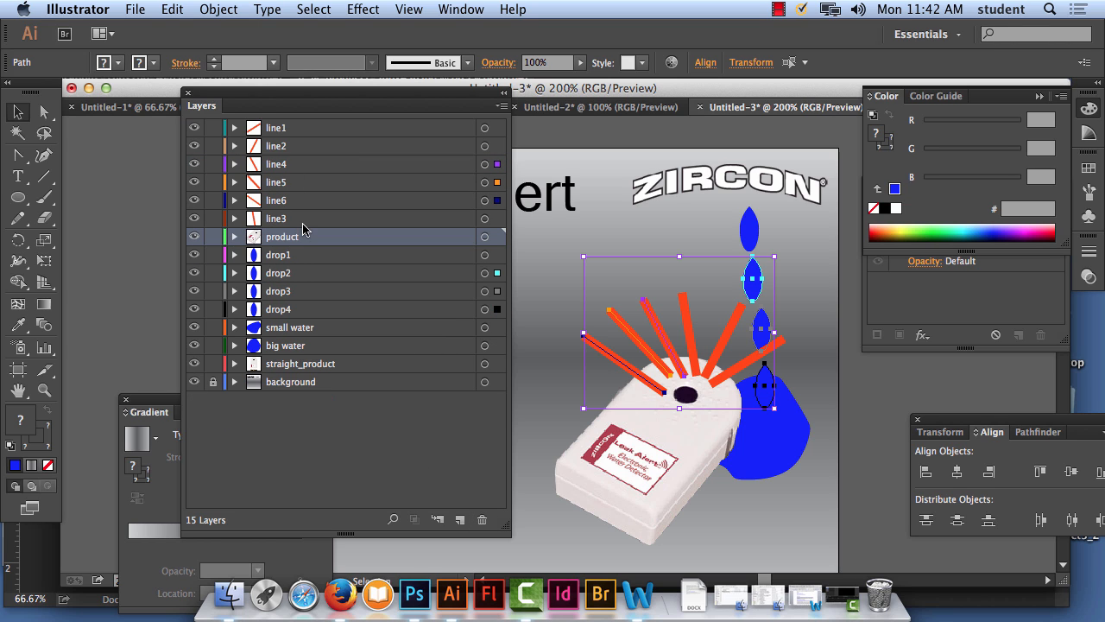
pyautogui.moveTo(294, 218); pyautogui.dragTo(297, 158)
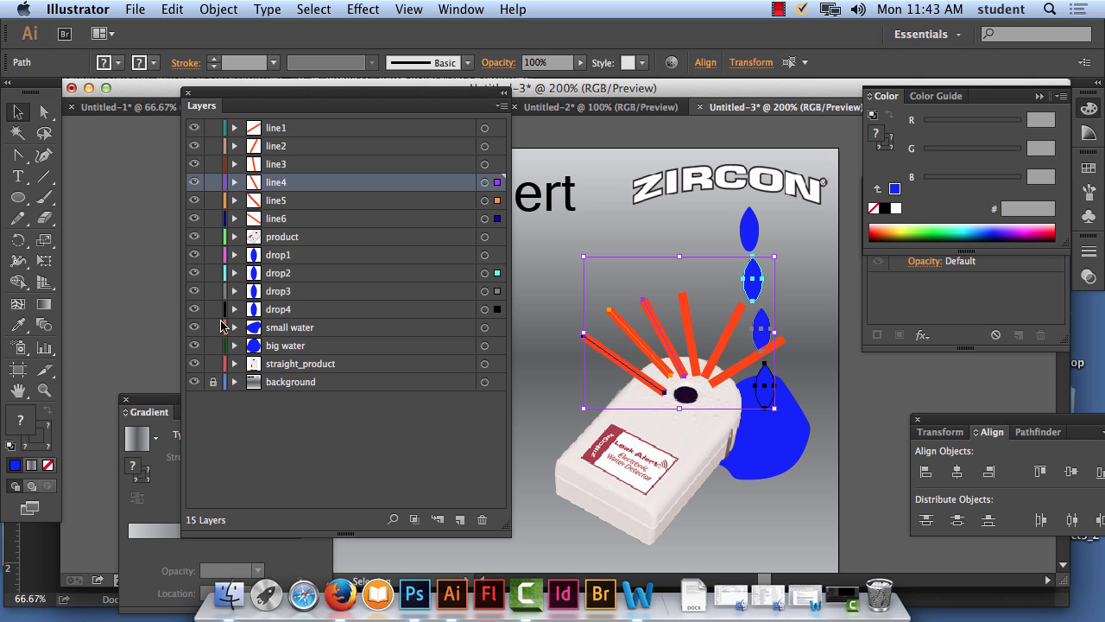
# Hide all line, drop and water layers plus straight_product, leaving the product layer shown, and move the layer list clear of the artwork.
pyautogui.moveTo(193, 345); pyautogui.dragTo(195, 128)
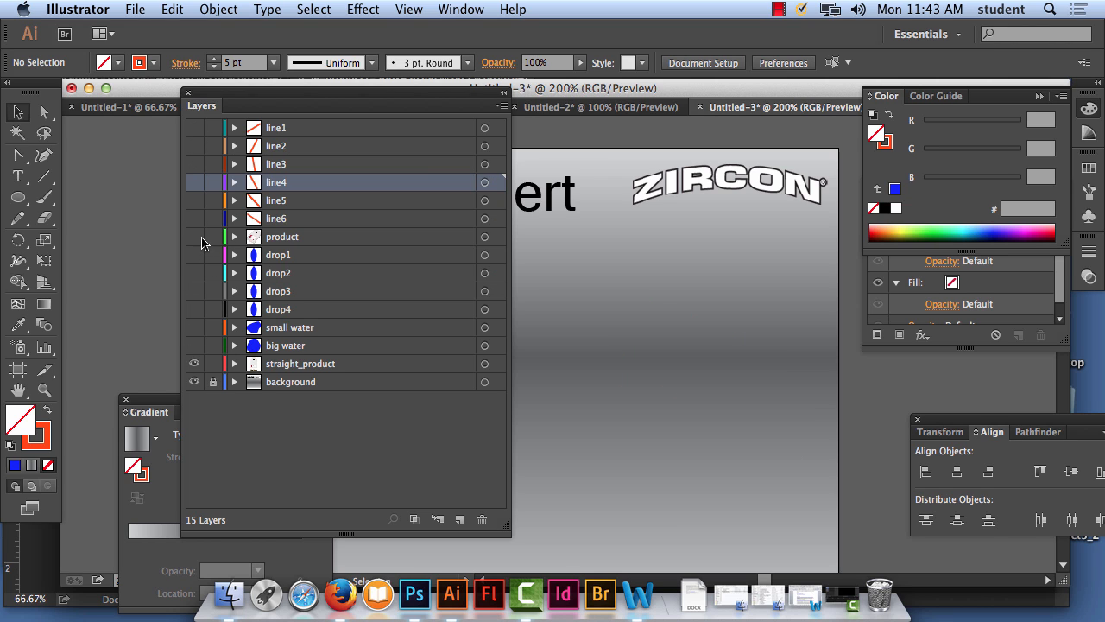
pyautogui.click(194, 237)
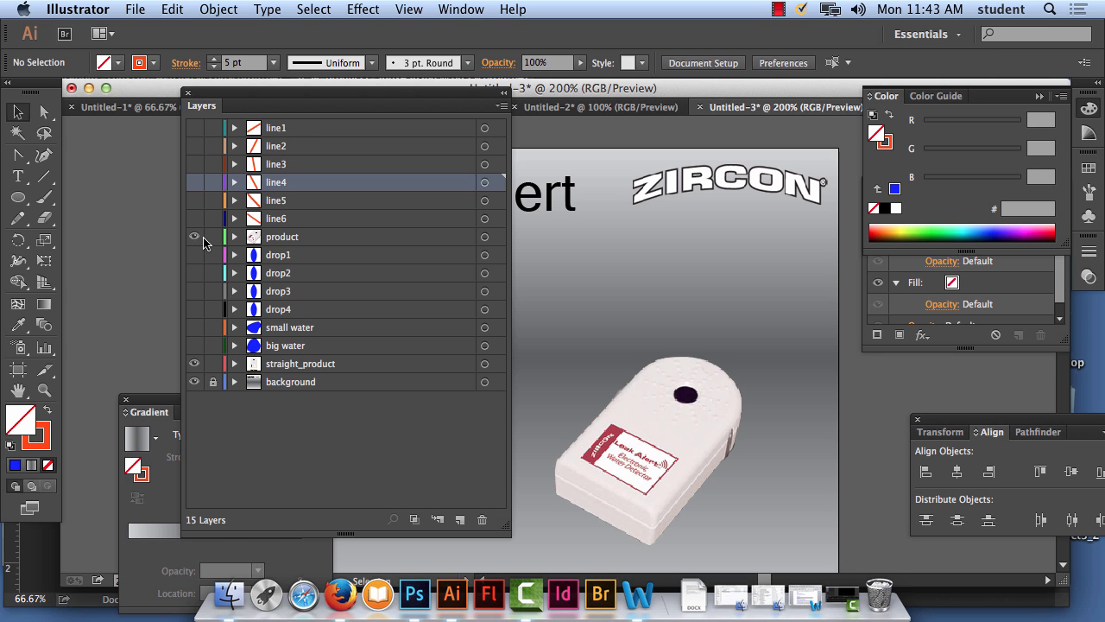
pyautogui.moveTo(384, 93); pyautogui.dragTo(1016, 120)
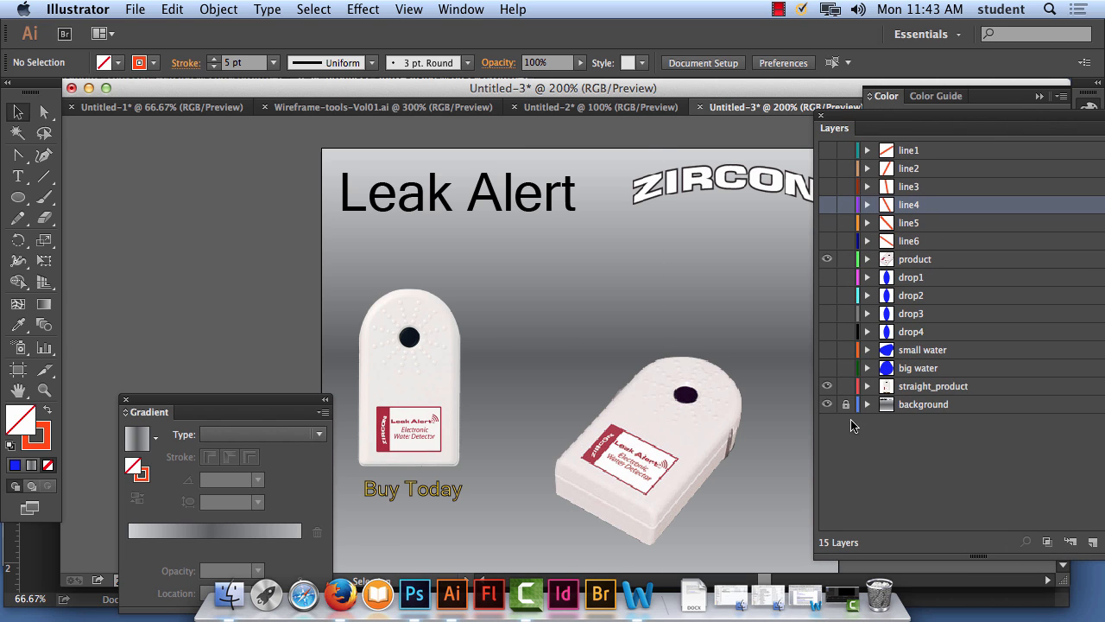
pyautogui.click(827, 386)
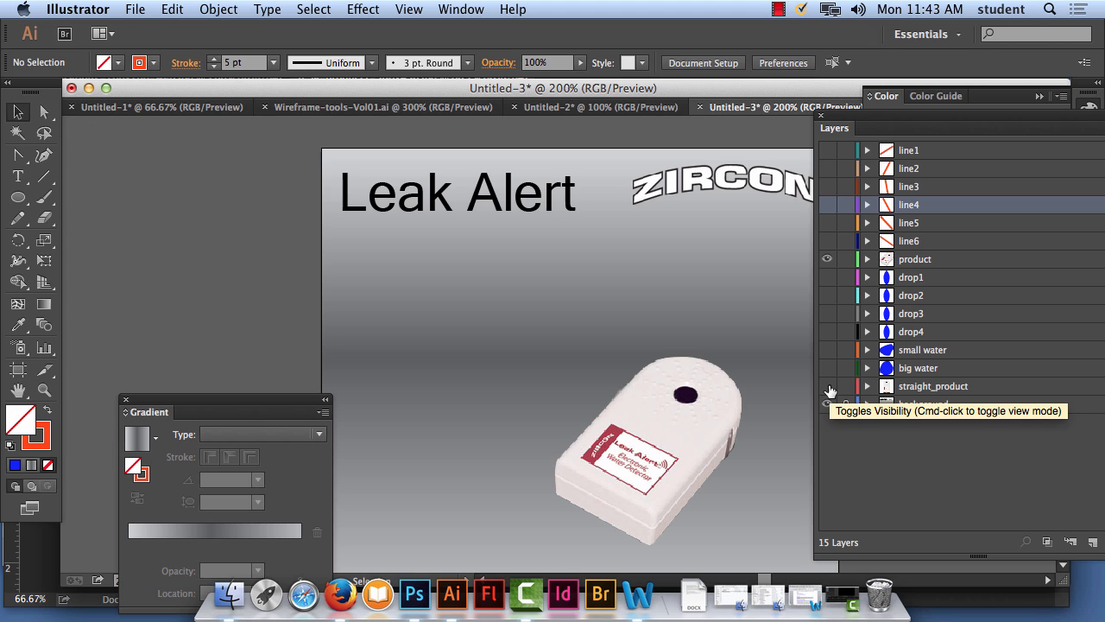
# Preview the falling drop by showing drop1 to drop4 in turn, hiding each previous one, and end with only small water added.
pyautogui.click(827, 277)
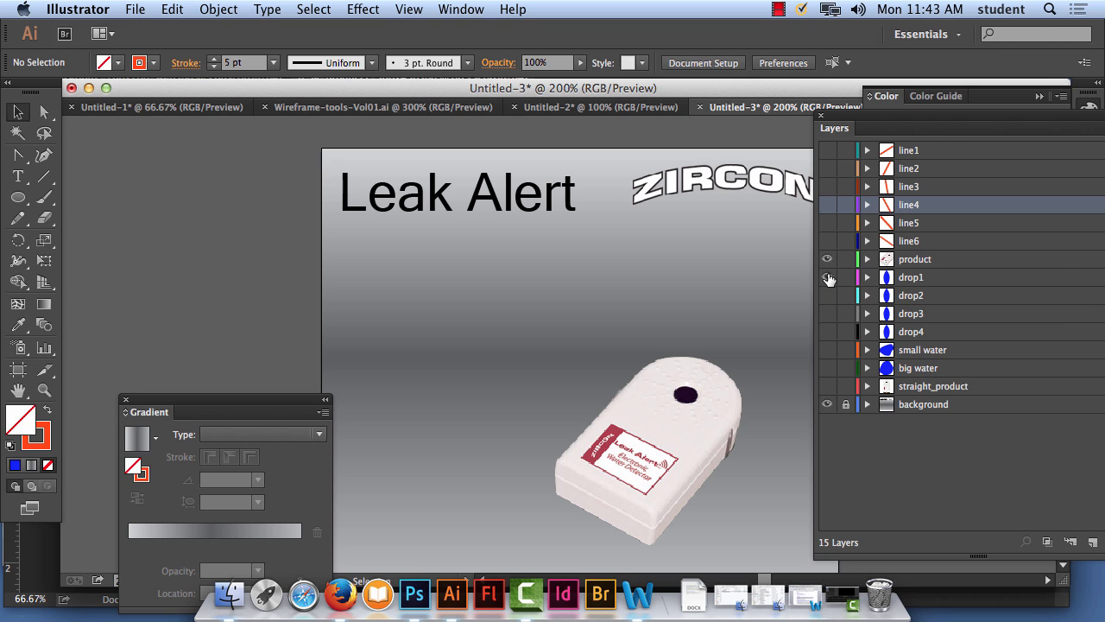
pyautogui.click(827, 295)
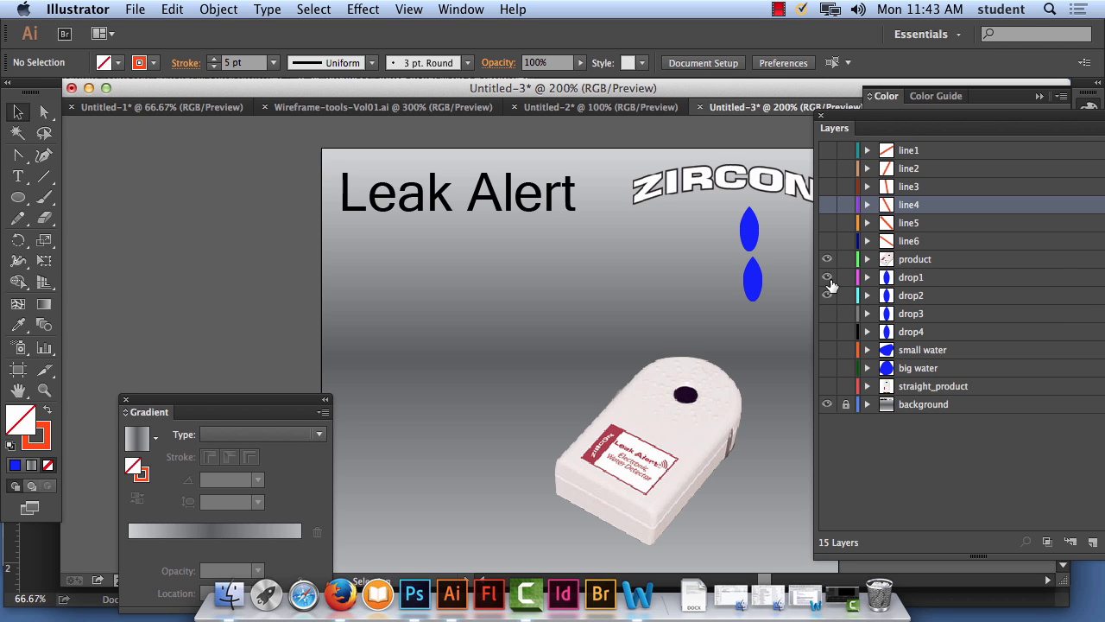
pyautogui.click(827, 277)
pyautogui.click(827, 313)
pyautogui.click(827, 295)
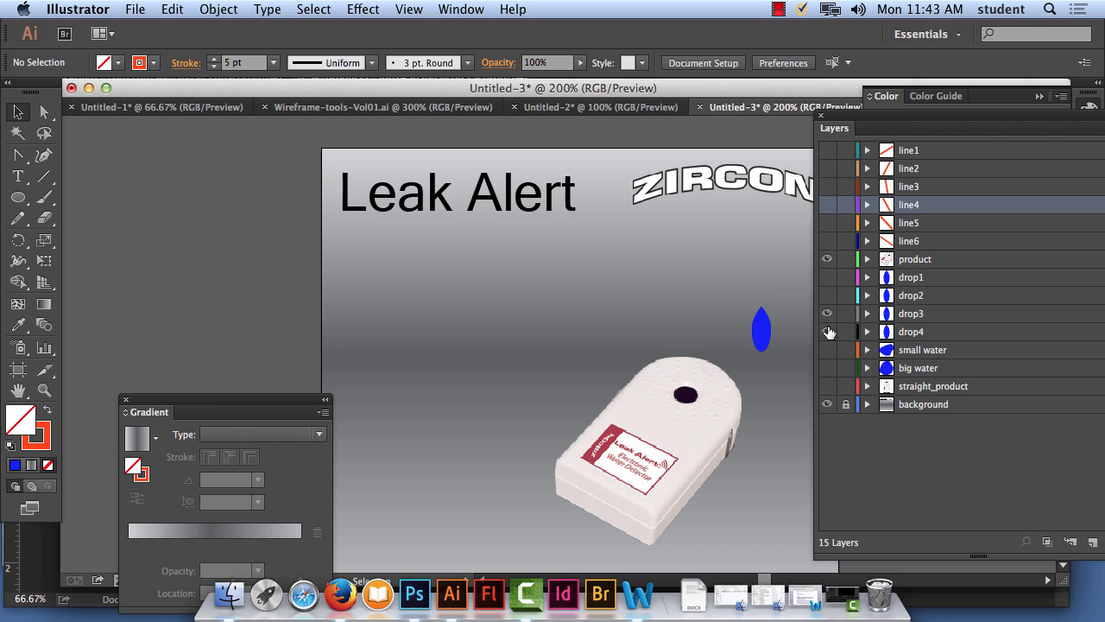
pyautogui.click(827, 332)
pyautogui.click(827, 314)
pyautogui.click(827, 350)
pyautogui.click(827, 332)
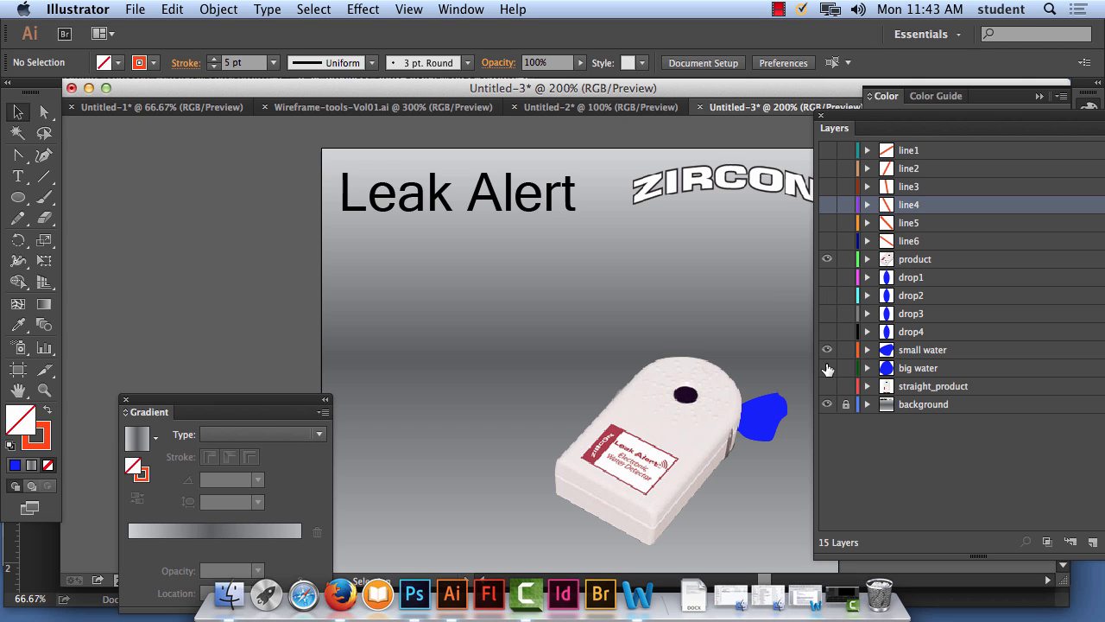
# Preview the second falling drop from drop1 to drop4 with small water shown, reveal big water, and hide drop4.
pyautogui.click(827, 278)
pyautogui.click(827, 295)
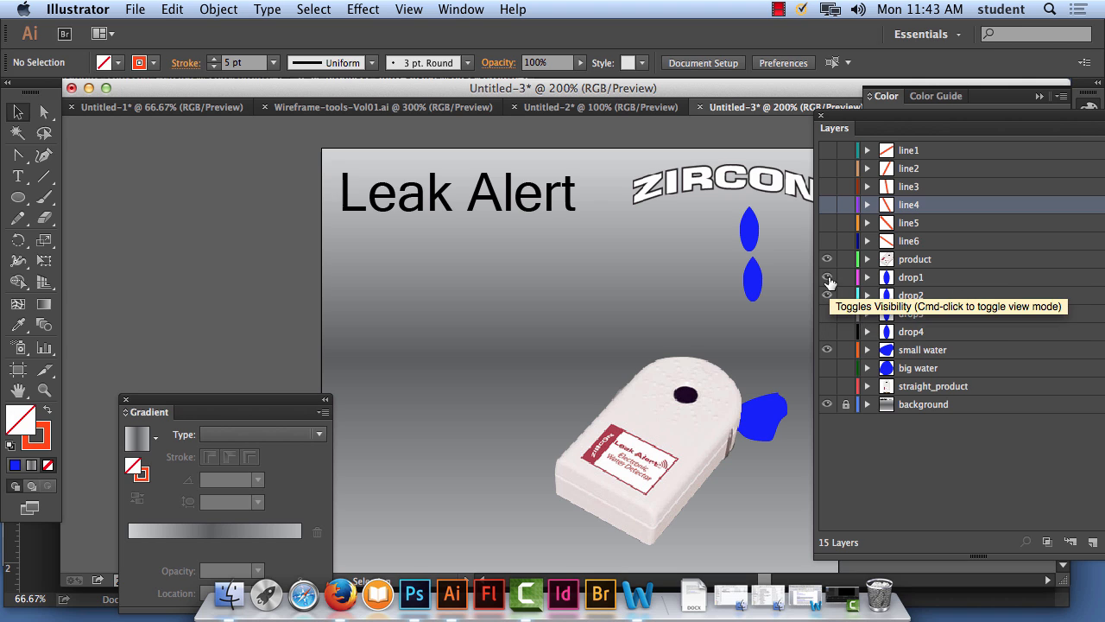
pyautogui.click(827, 278)
pyautogui.click(828, 313)
pyautogui.click(828, 295)
pyautogui.click(827, 331)
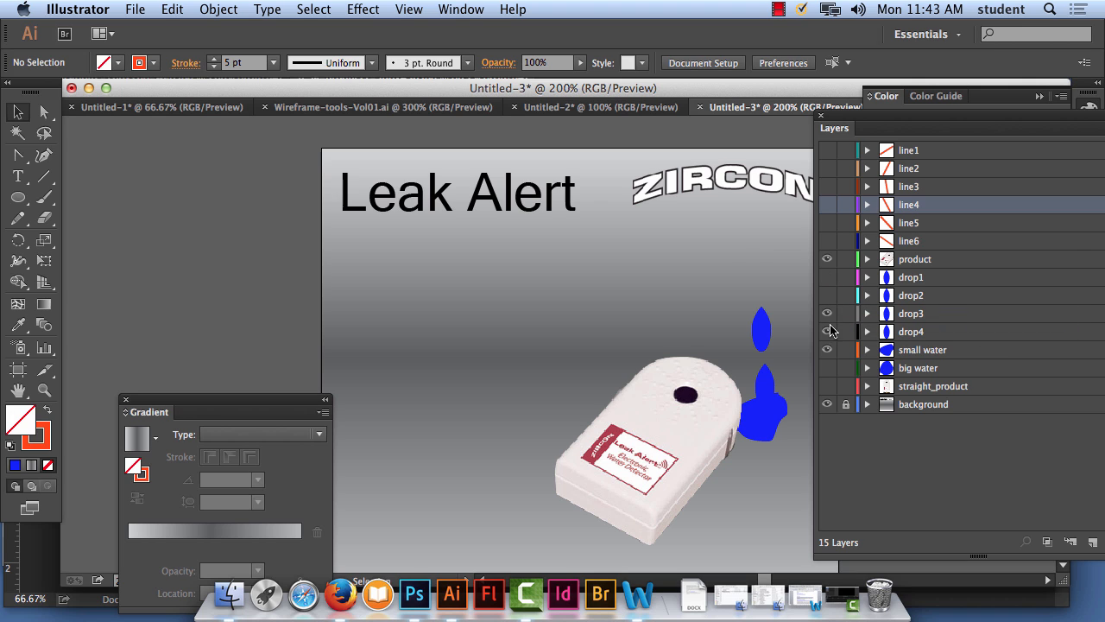
pyautogui.click(827, 313)
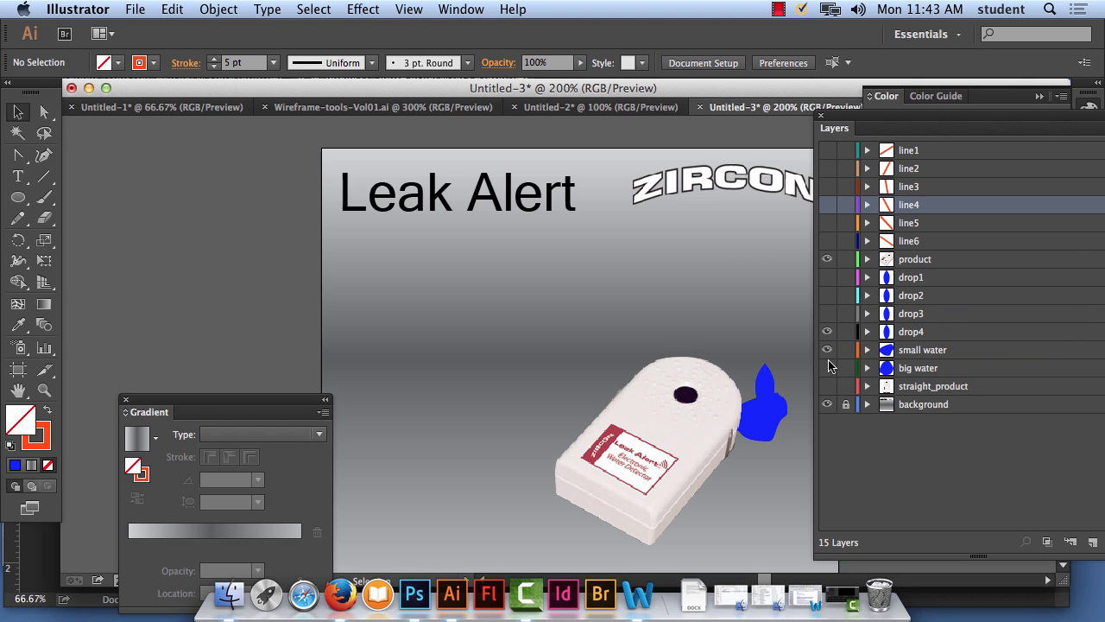
pyautogui.click(827, 368)
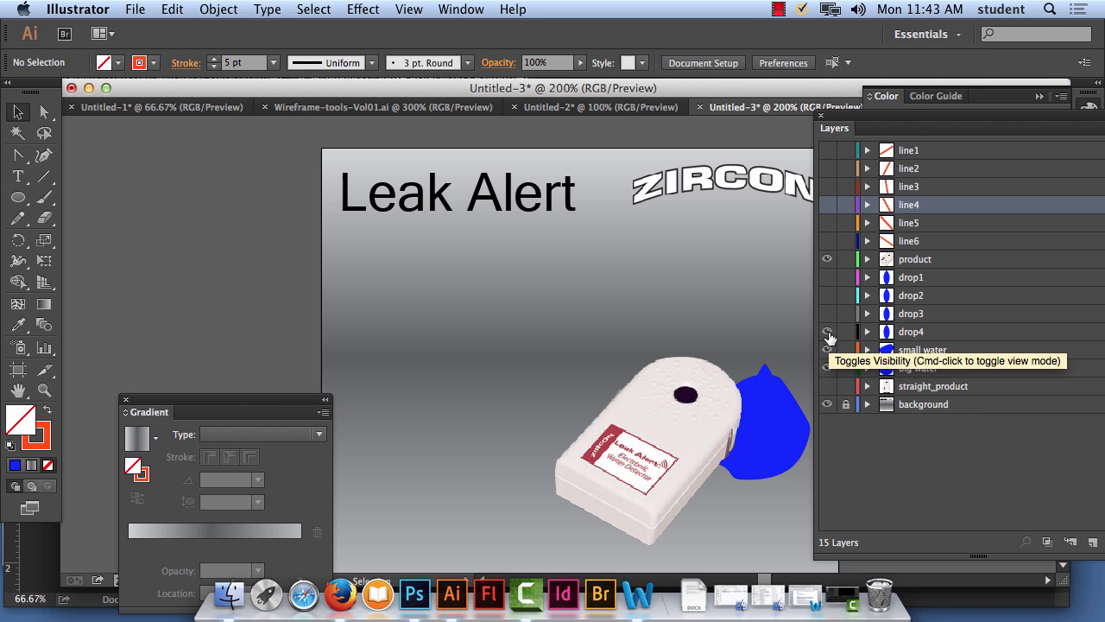
pyautogui.click(827, 331)
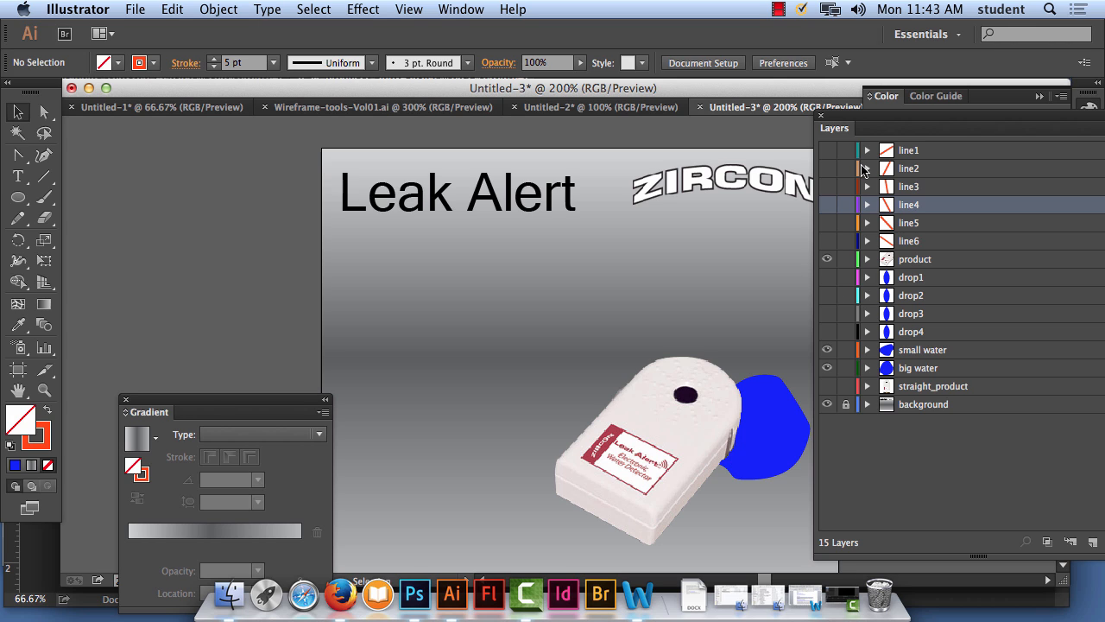
# Preview the alarm rays by showing line1 to line6 one after another, and hide all six again.
pyautogui.click(827, 151)
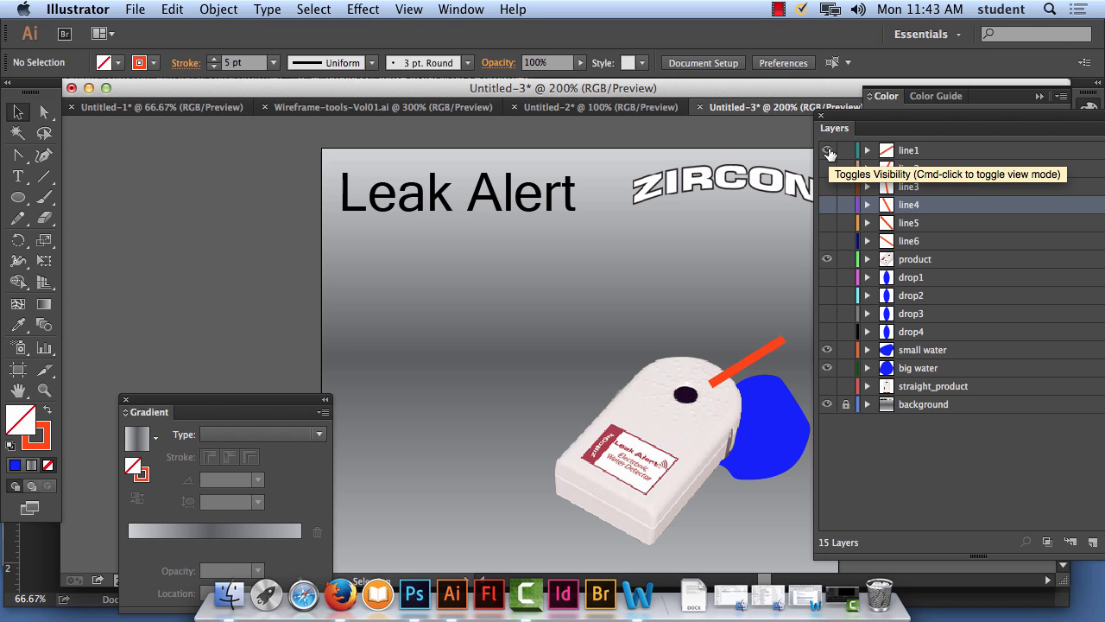
pyautogui.click(827, 169)
pyautogui.click(827, 187)
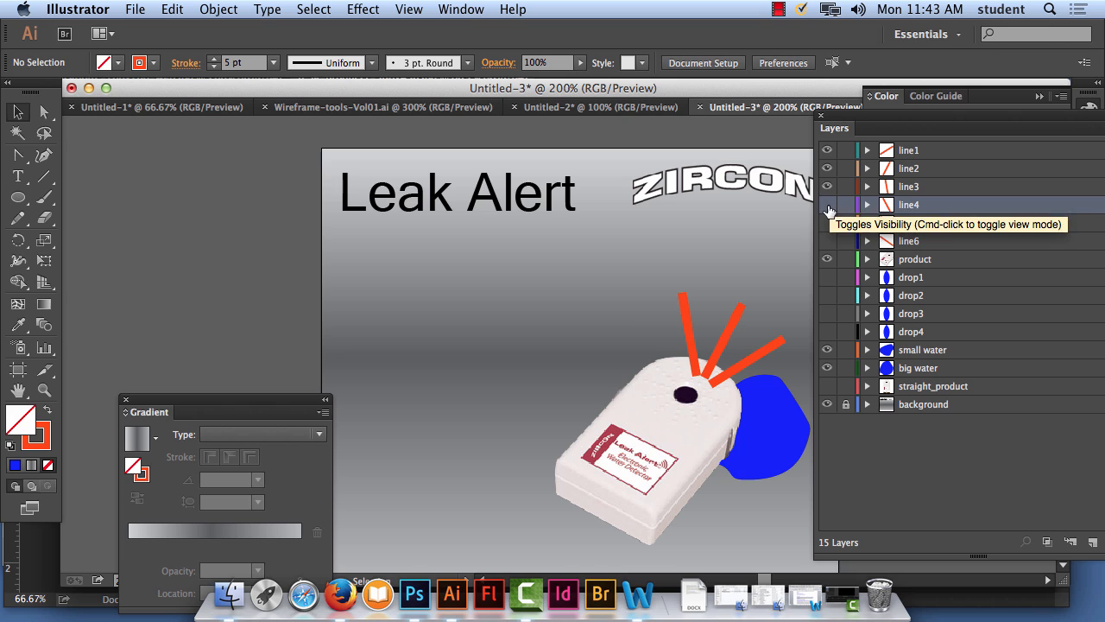
pyautogui.click(827, 205)
pyautogui.click(827, 223)
pyautogui.click(827, 241)
pyautogui.click(828, 241)
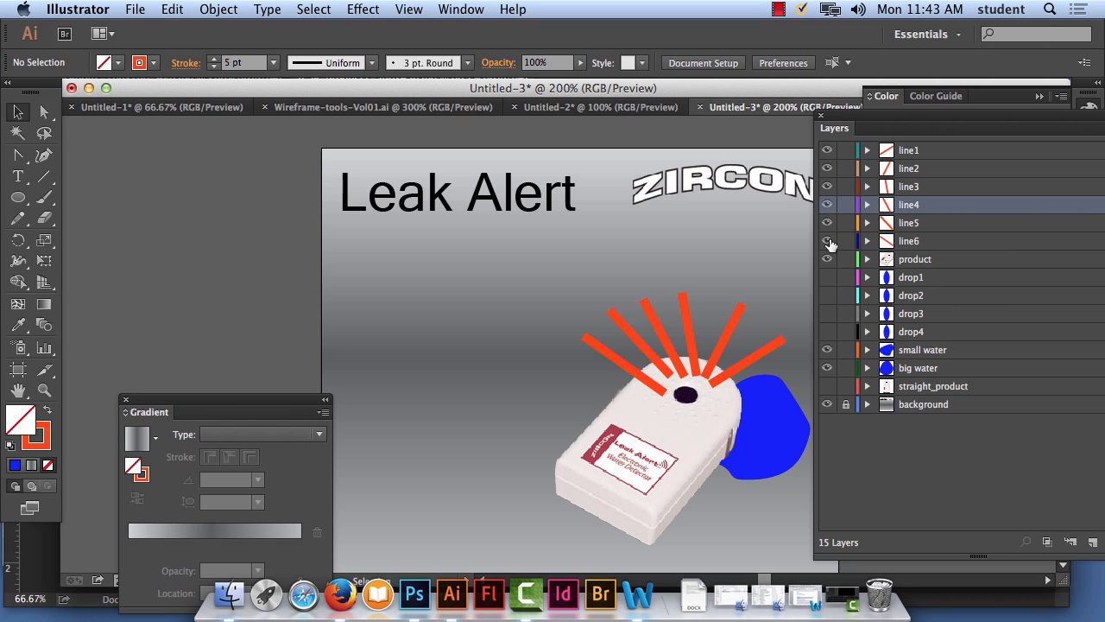
pyautogui.moveTo(827, 150); pyautogui.dragTo(826, 251)
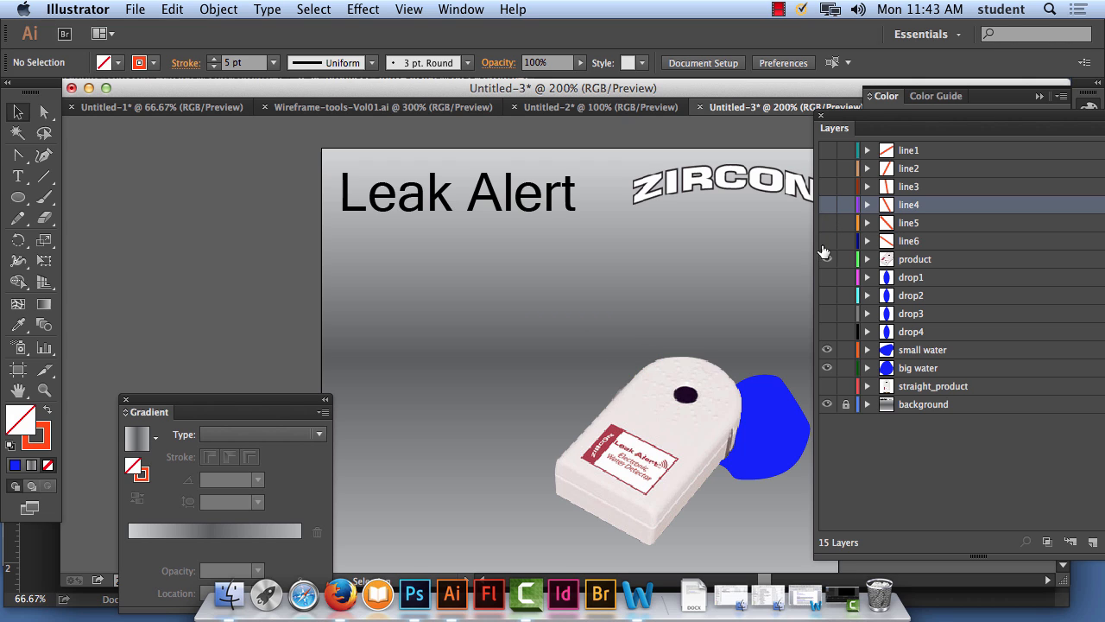
# Show the layers line1 to line6 again in sequence.
pyautogui.click(826, 154)
pyautogui.click(827, 169)
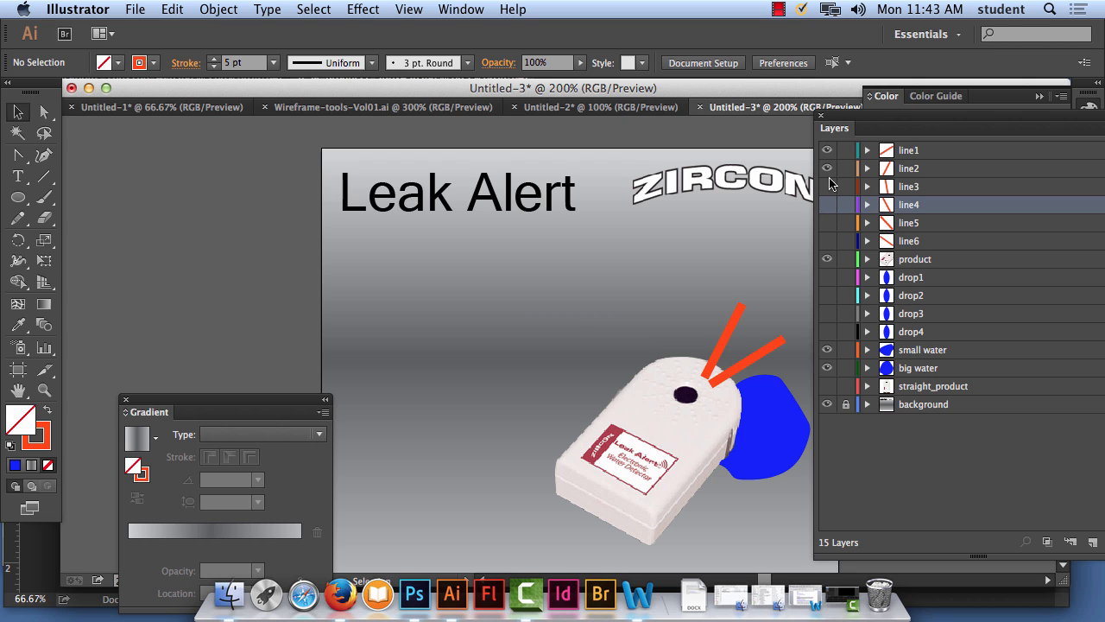
pyautogui.click(827, 186)
pyautogui.click(828, 205)
pyautogui.click(827, 223)
pyautogui.click(830, 241)
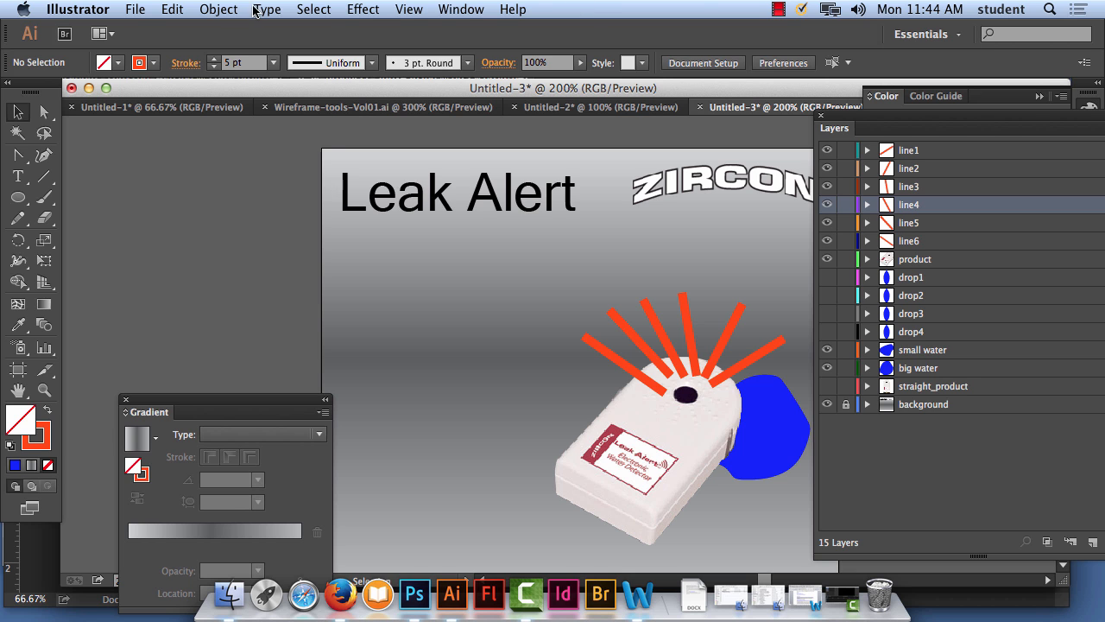
# Save the document to the Desktop in Adobe Illustrator format as ad_for_amazon, accepting the save options.
pyautogui.click(138, 9)
pyautogui.click(162, 155)
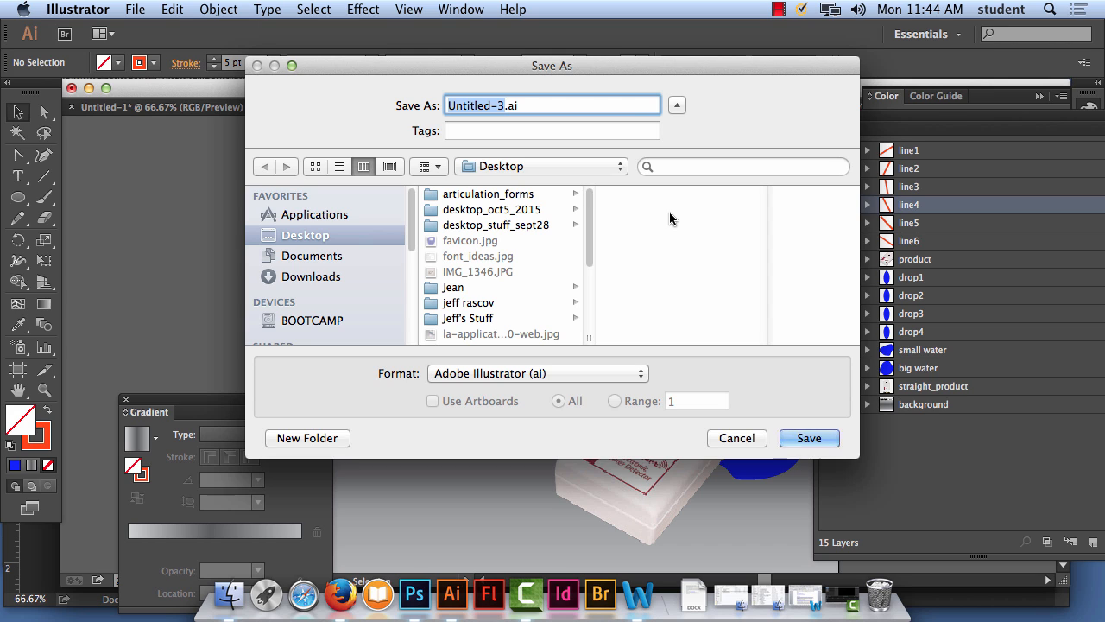
pyautogui.press('super+v')
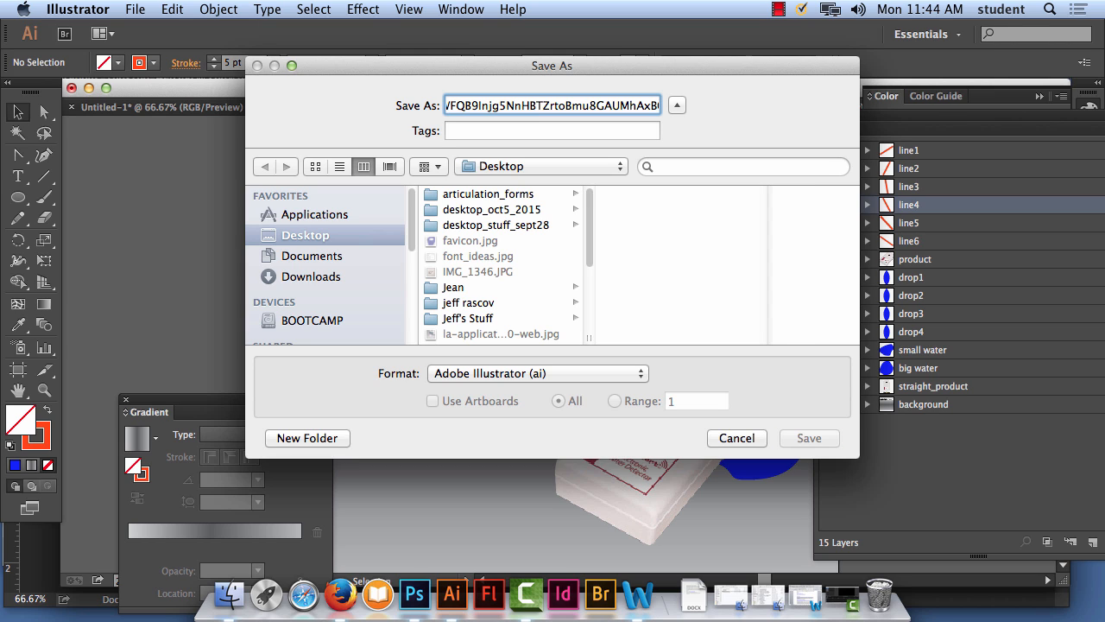
pyautogui.moveTo(663, 102); pyautogui.dragTo(355, 89)
pyautogui.press('BackSpace')
pyautogui.write('a')
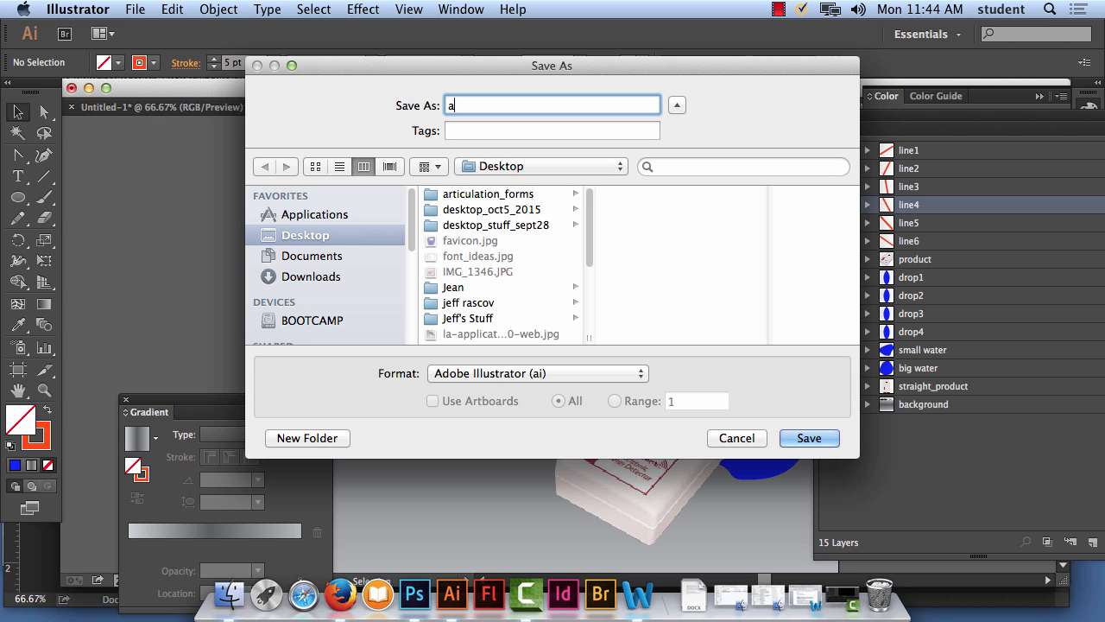
pyautogui.write('d_for_amazon')
pyautogui.click(803, 438)
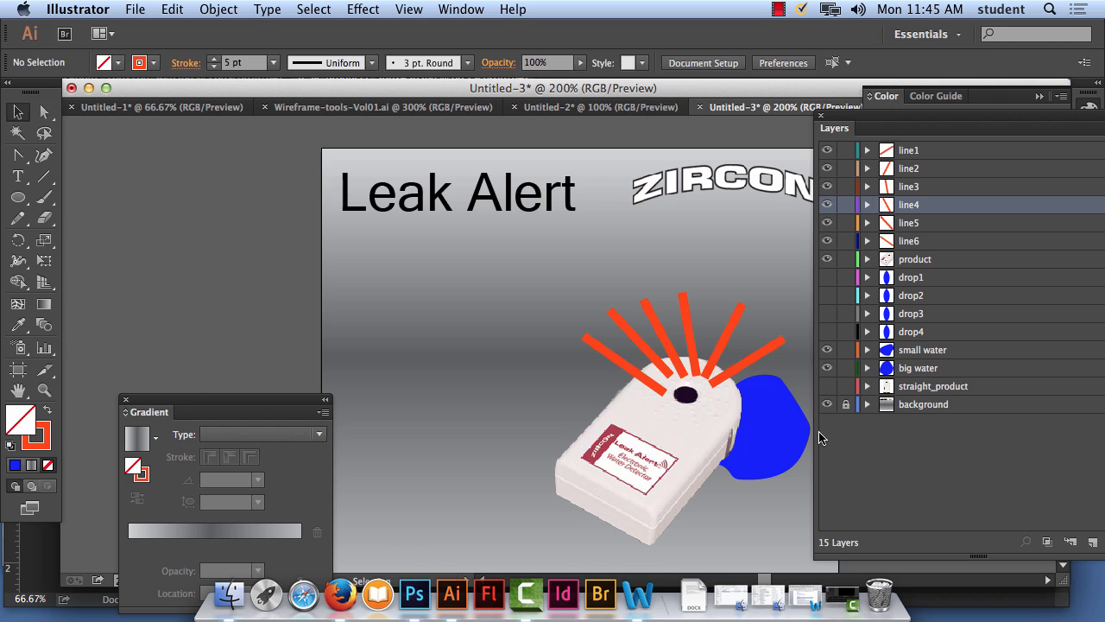
pyautogui.click(726, 573)
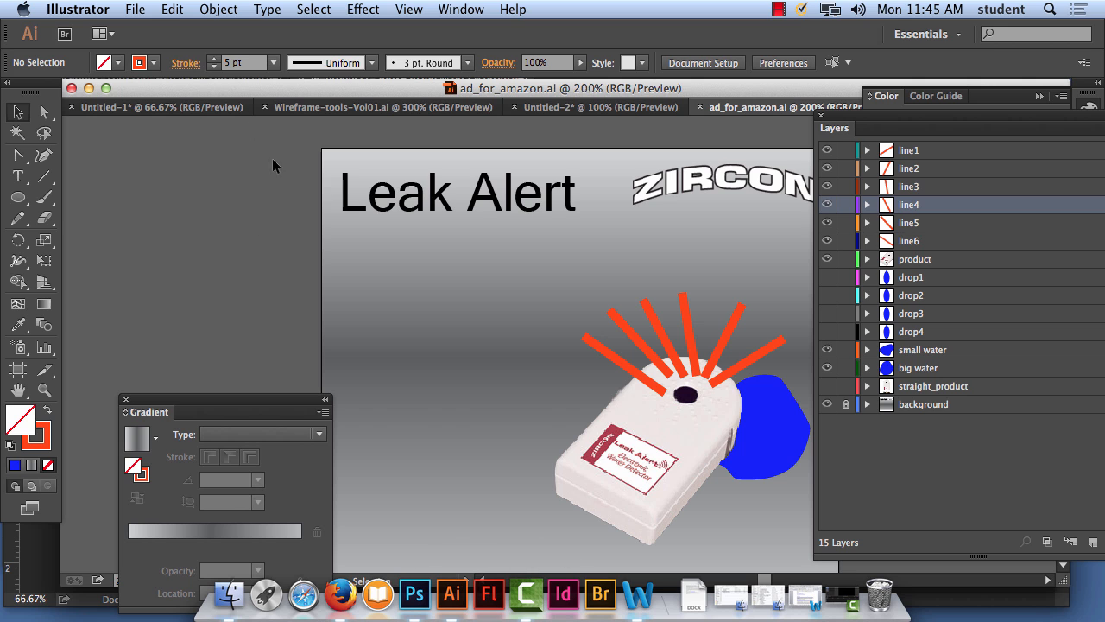
# Hide Illustrator and close the Firefox window holding the Zircon website, including both of its tabs.
pyautogui.click(101, 6)
pyautogui.click(99, 137)
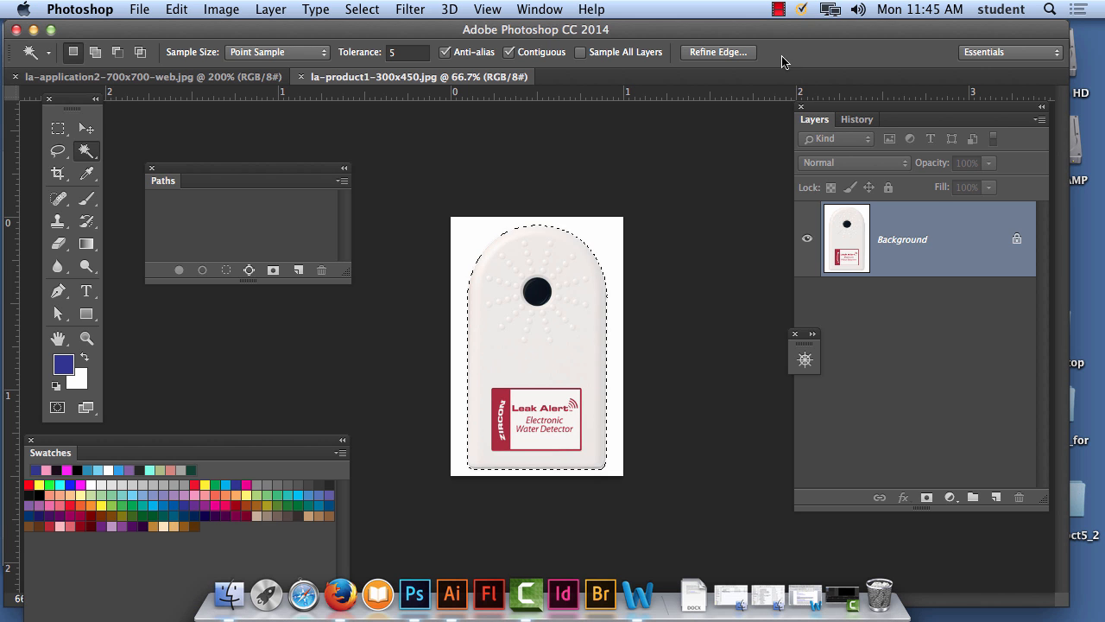
pyautogui.click(780, 8)
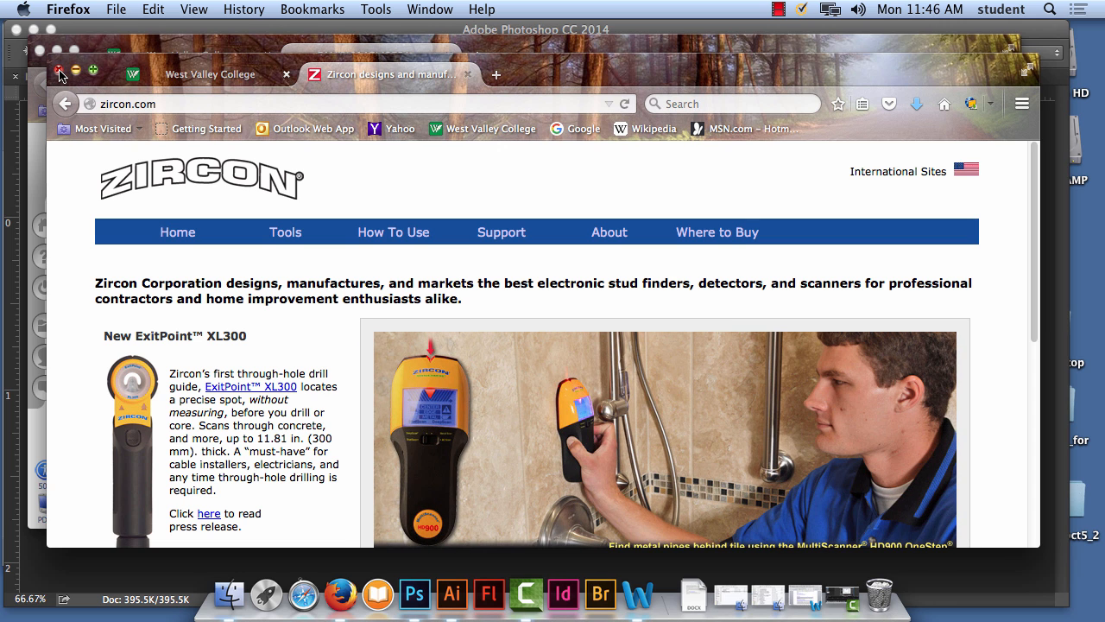
pyautogui.click(59, 71)
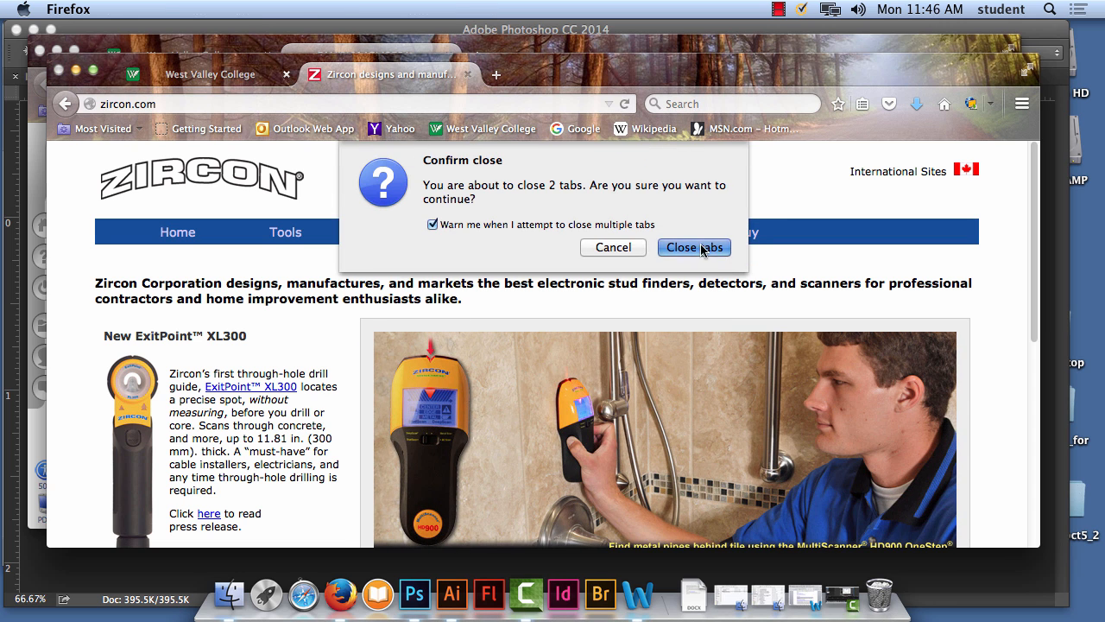
pyautogui.click(699, 249)
# Quit Firefox and Photoshop.
pyautogui.click(90, 8)
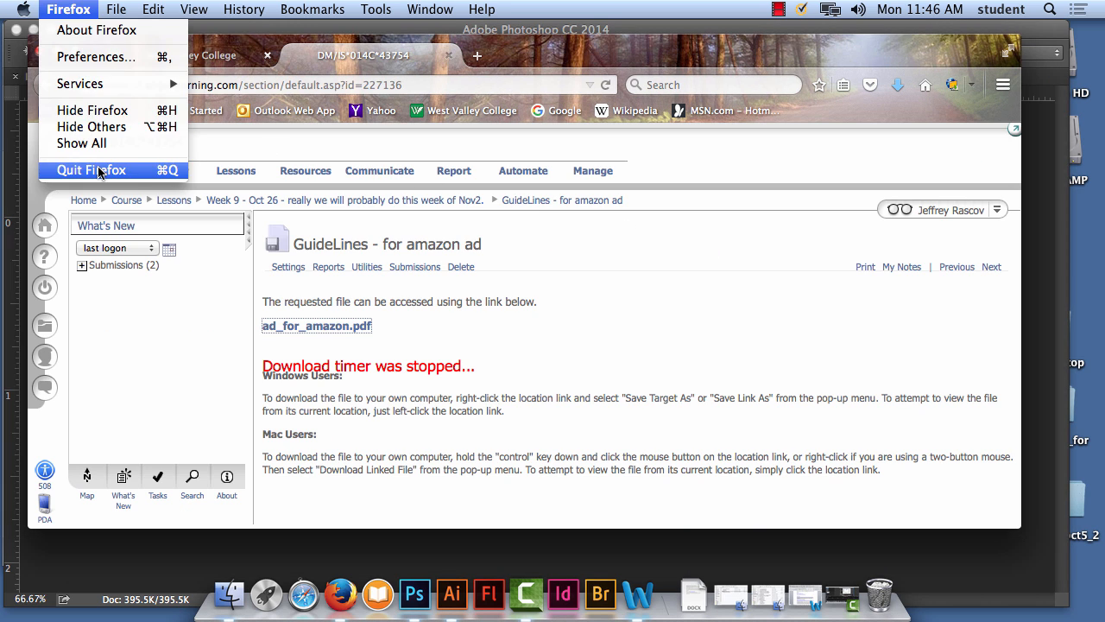
pyautogui.click(99, 171)
pyautogui.click(584, 231)
pyautogui.click(79, 9)
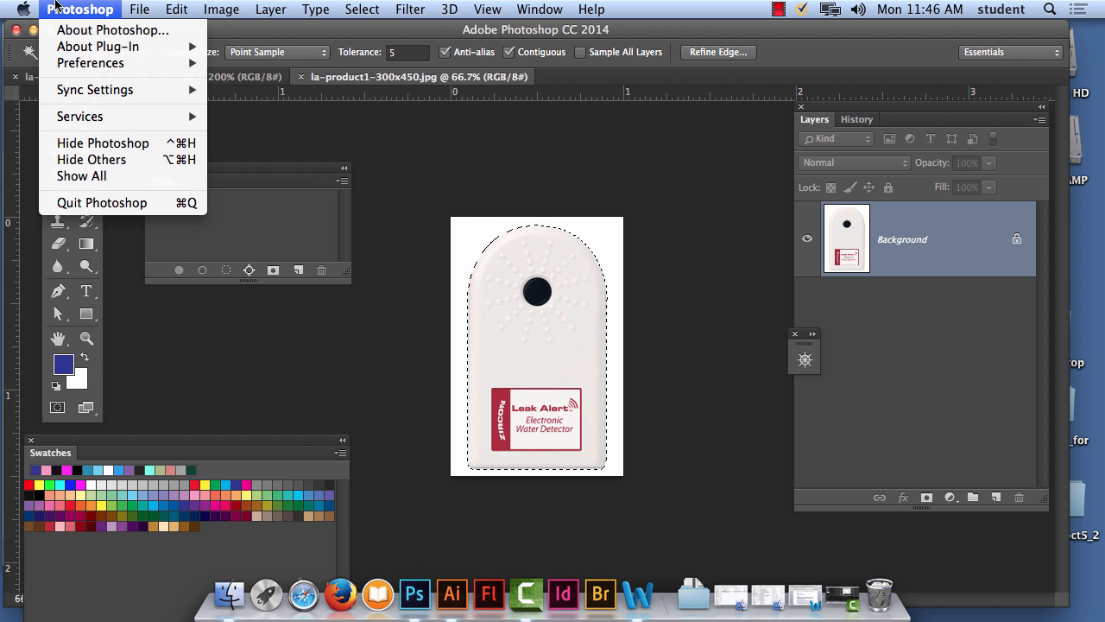
pyautogui.click(131, 204)
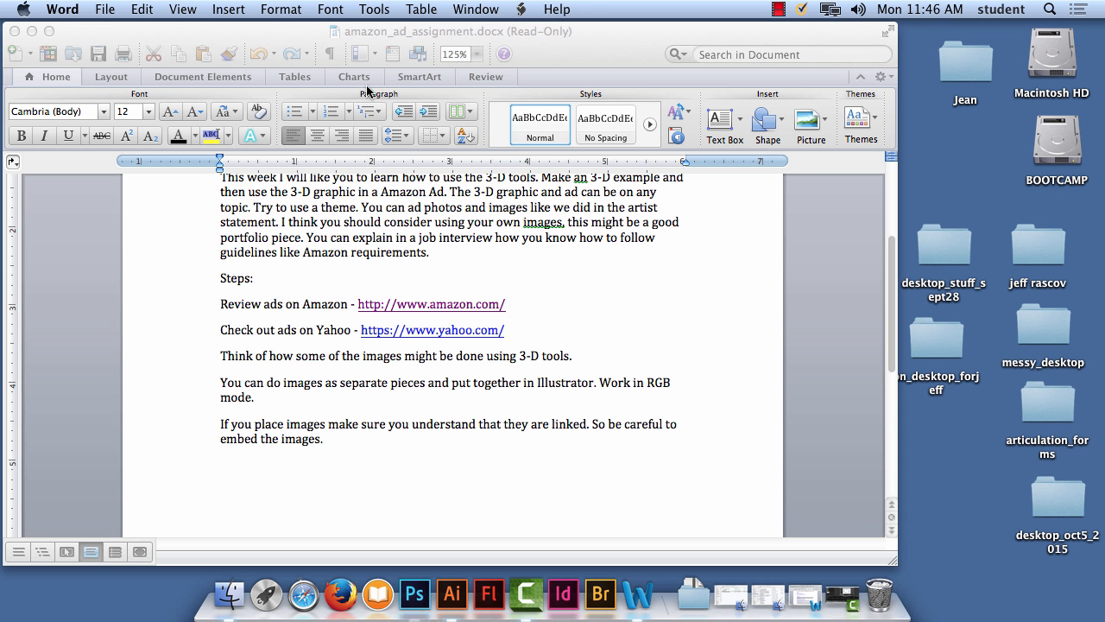
# Quit Word.
pyautogui.click(62, 9)
pyautogui.click(95, 172)
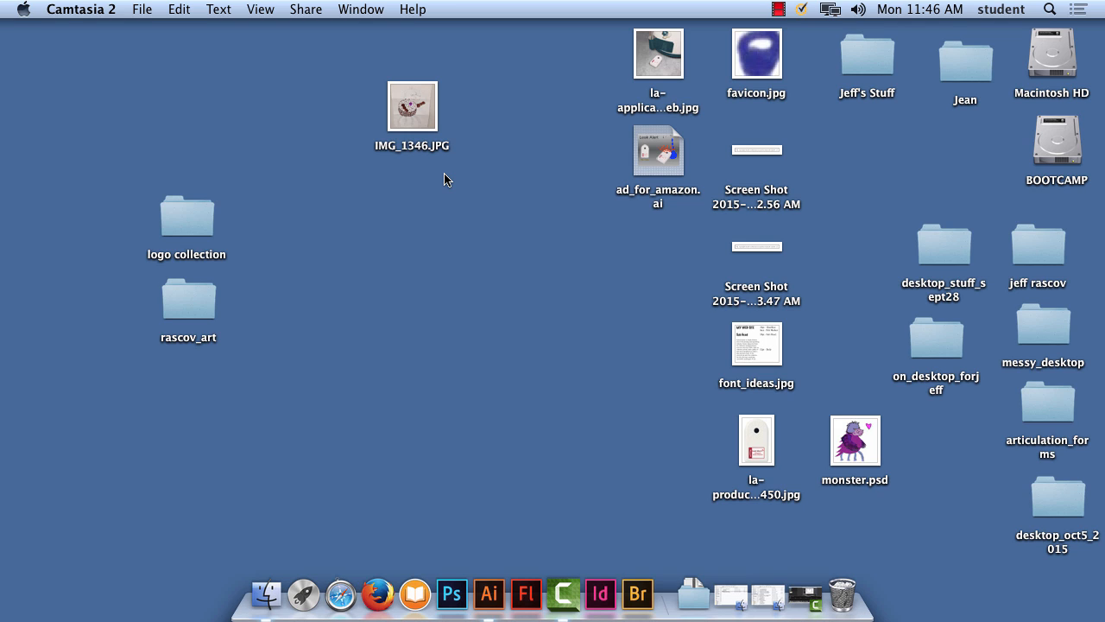
# Launch Adobe After Effects CC 2014 from the Applications folder on Macintosh HD, dismissing the warning and the welcome screen.
pyautogui.doubleClick(1051, 56)
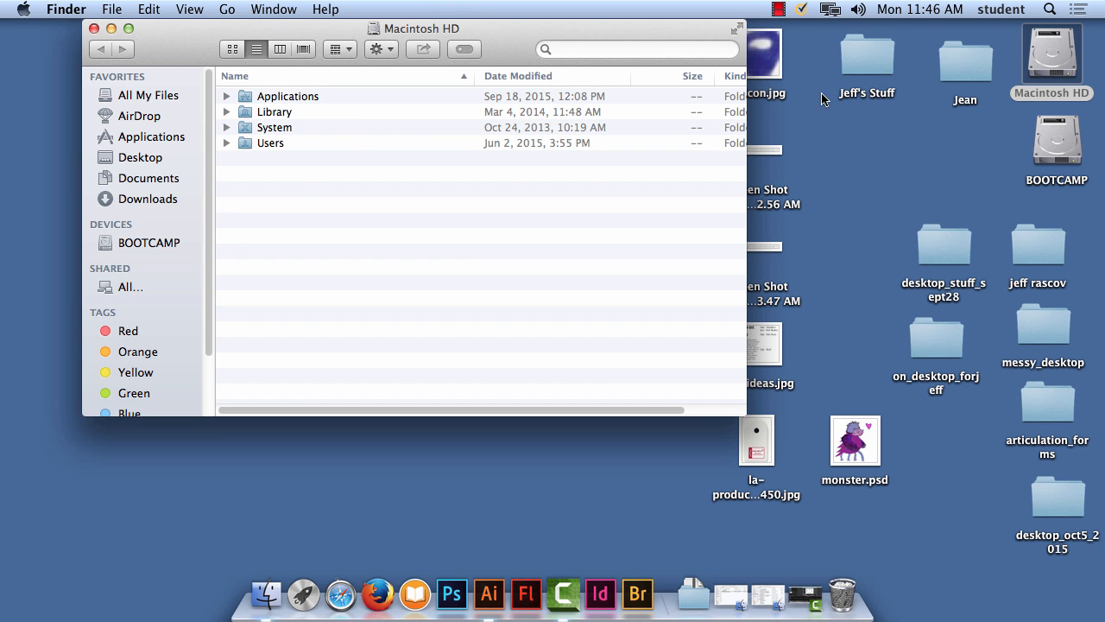
pyautogui.click(227, 96)
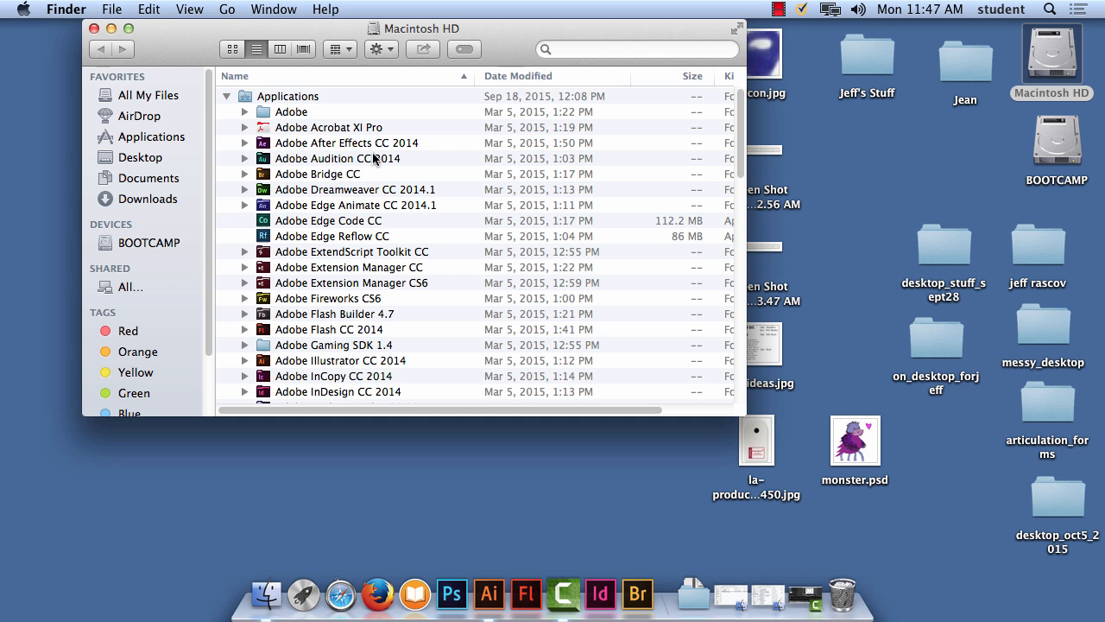
pyautogui.click(245, 143)
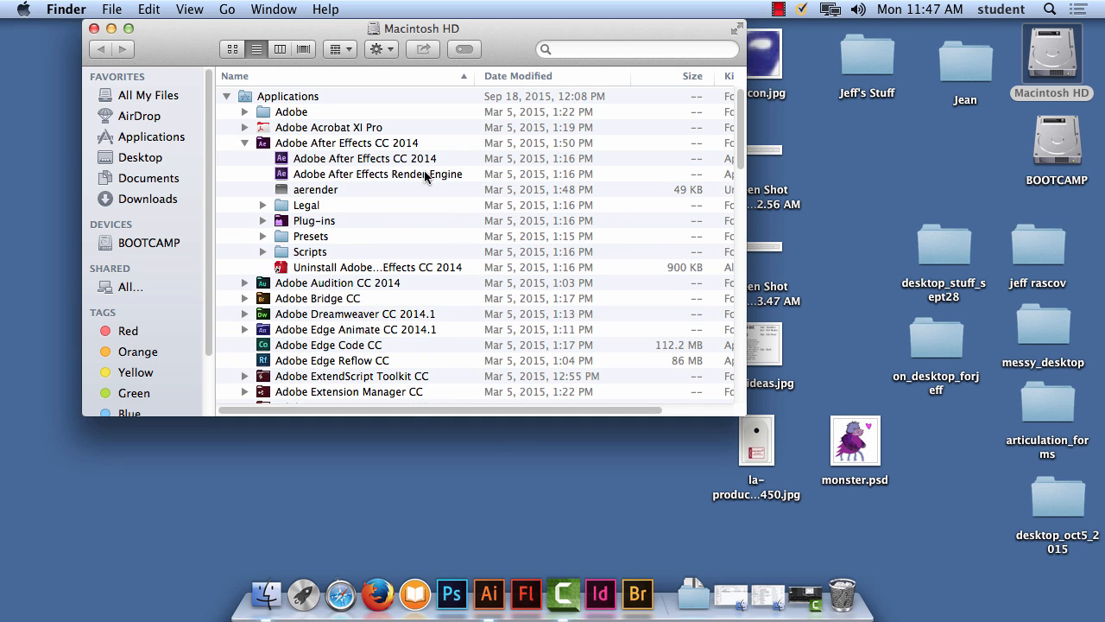
pyautogui.doubleClick(364, 158)
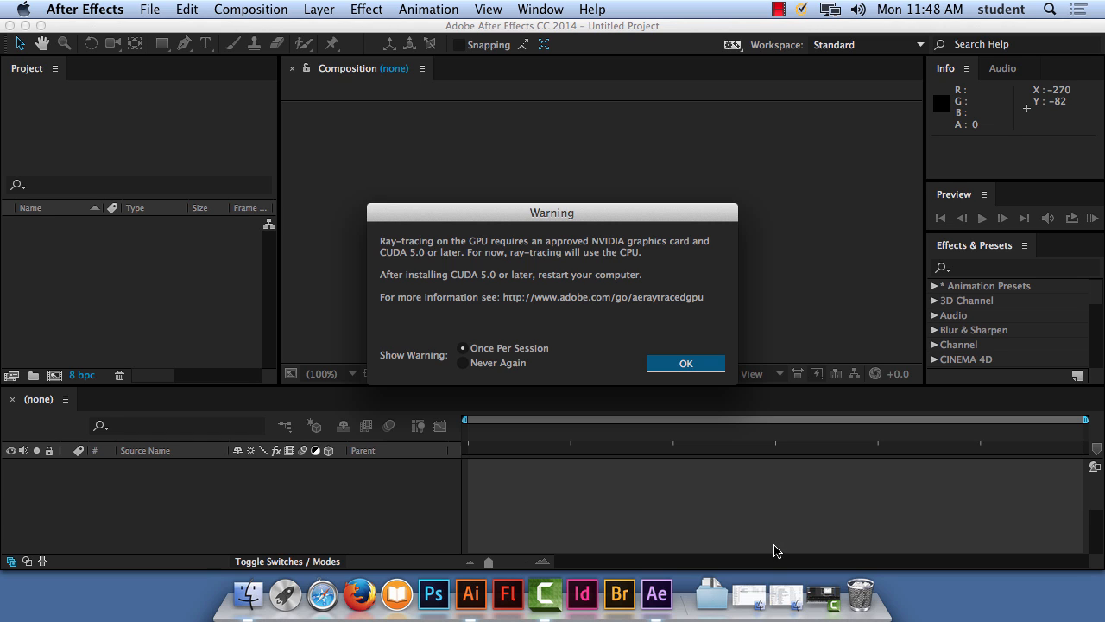
pyautogui.click(686, 366)
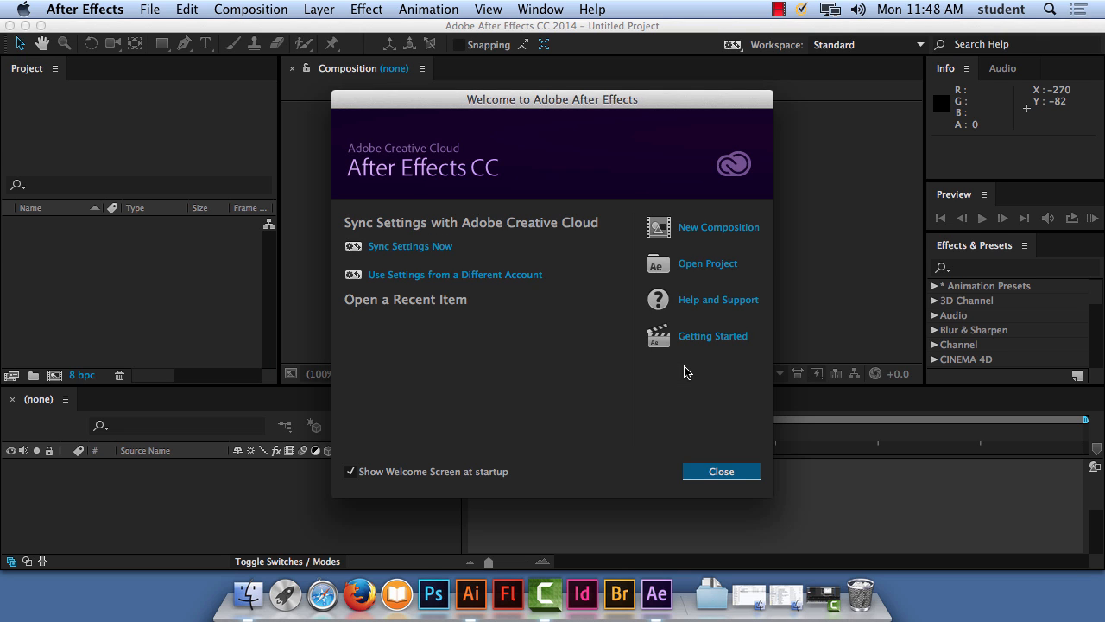
pyautogui.click(724, 473)
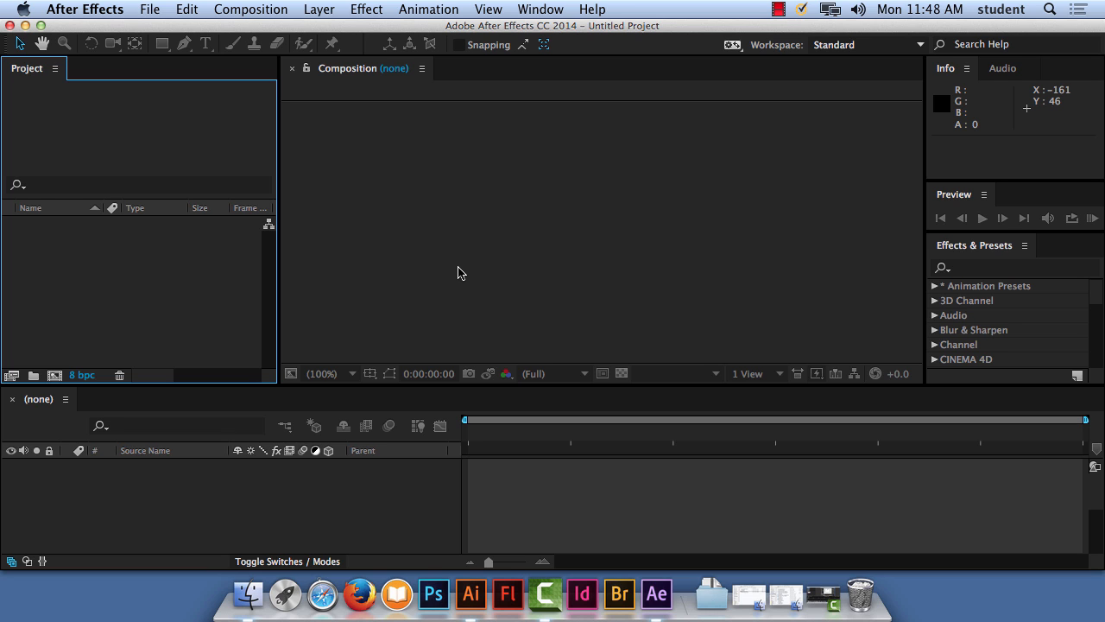
# Create a new composition with the Custom preset, aspect ratio unlocked, 300 px wide and 250 px high.
pyautogui.click(261, 7)
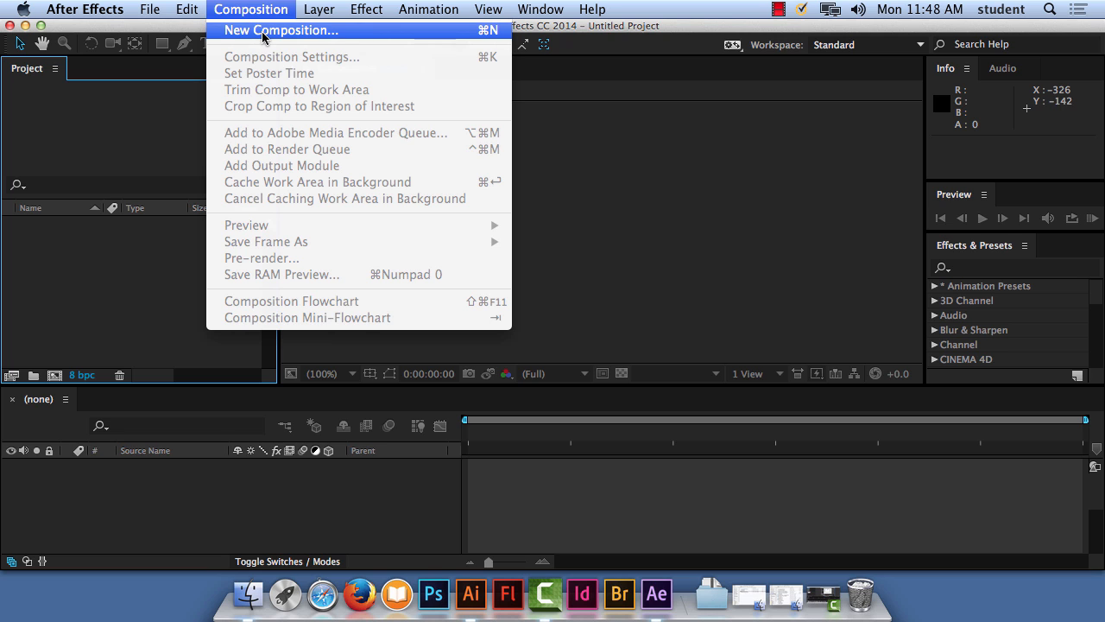
pyautogui.click(262, 33)
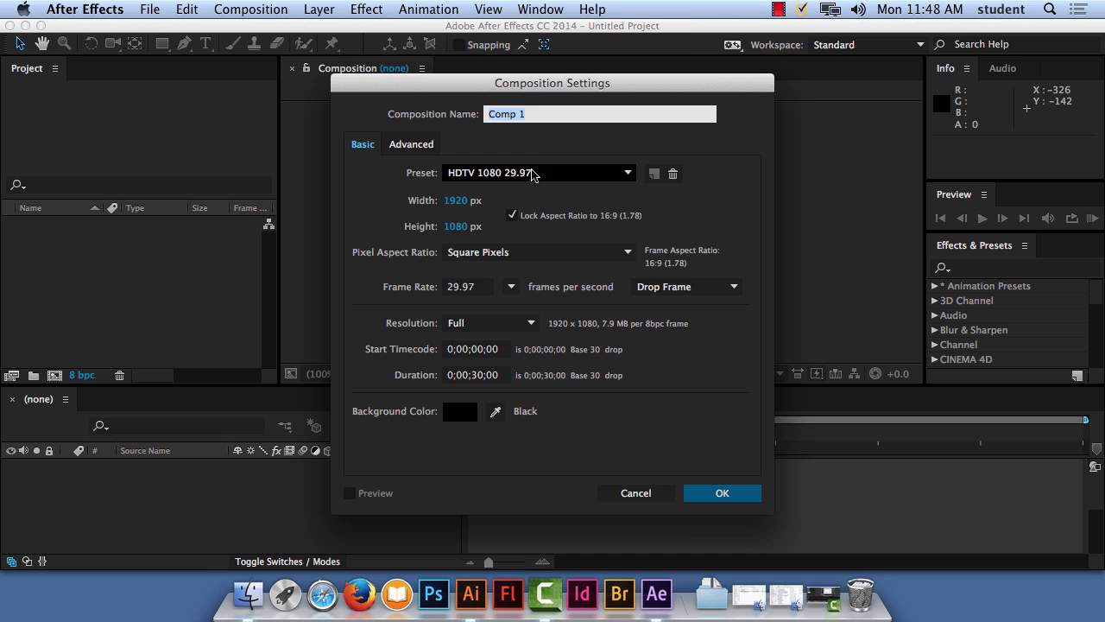
pyautogui.click(549, 172)
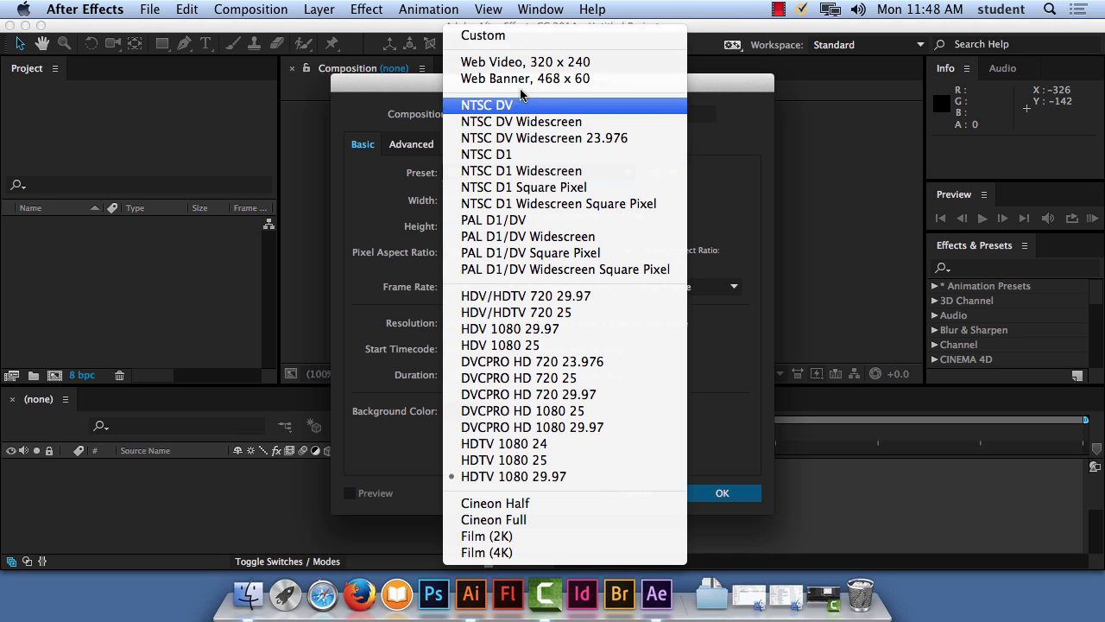
pyautogui.click(515, 39)
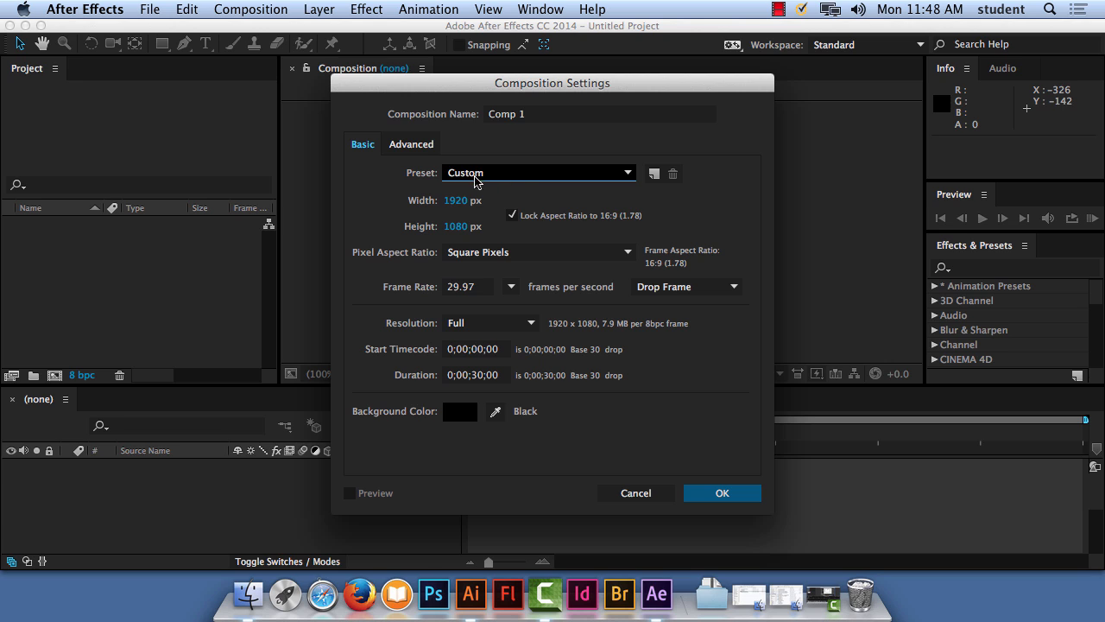
pyautogui.click(458, 200)
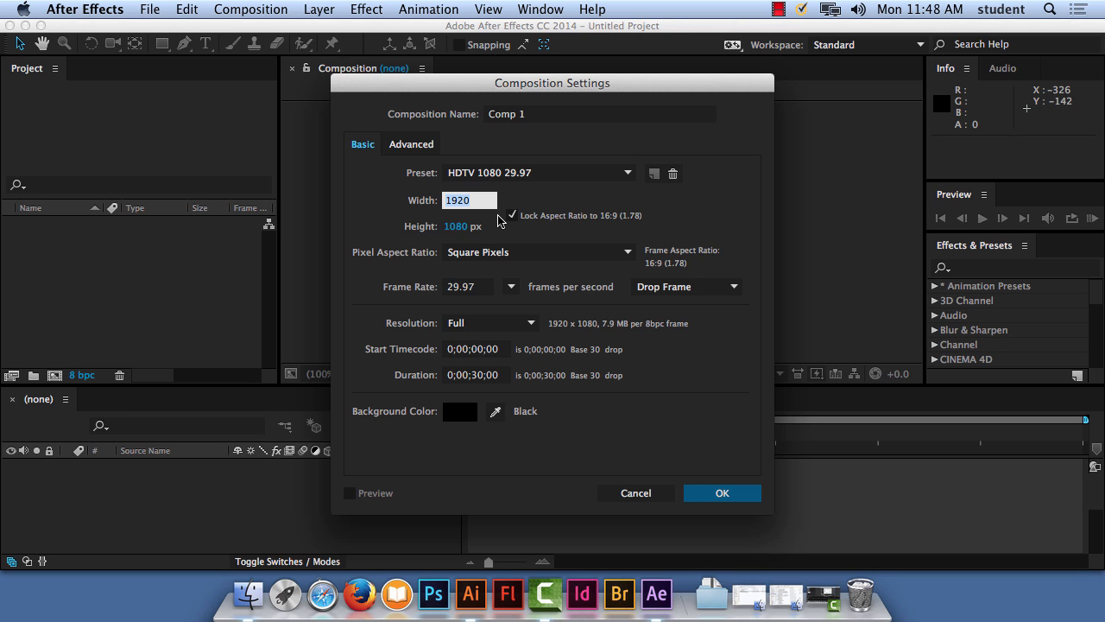
pyautogui.write('300')
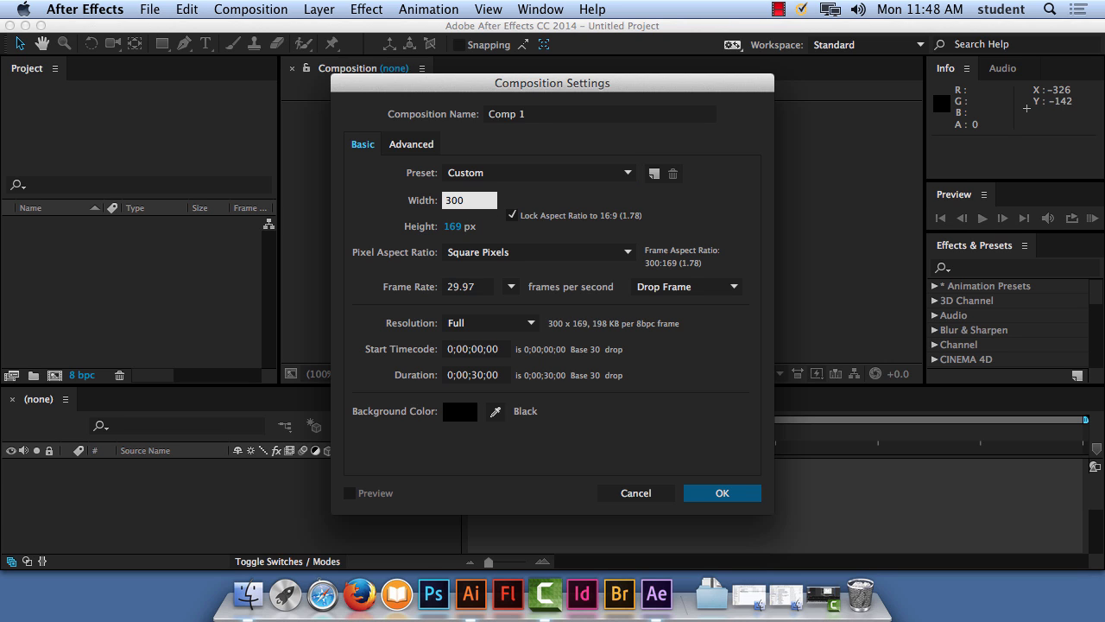
pyautogui.click(518, 219)
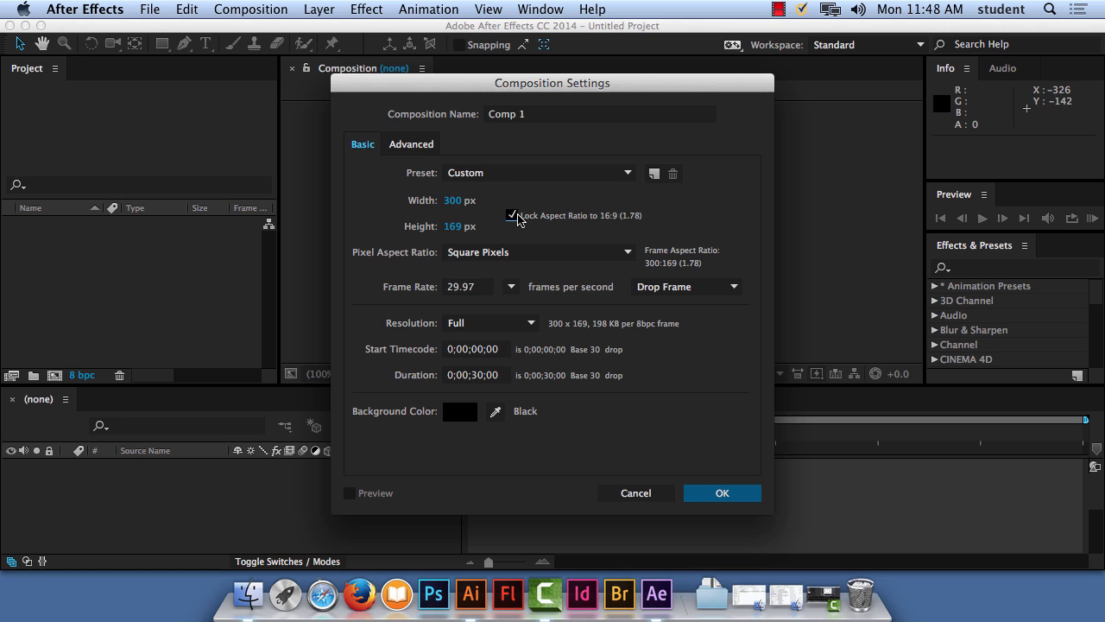
pyautogui.click(454, 226)
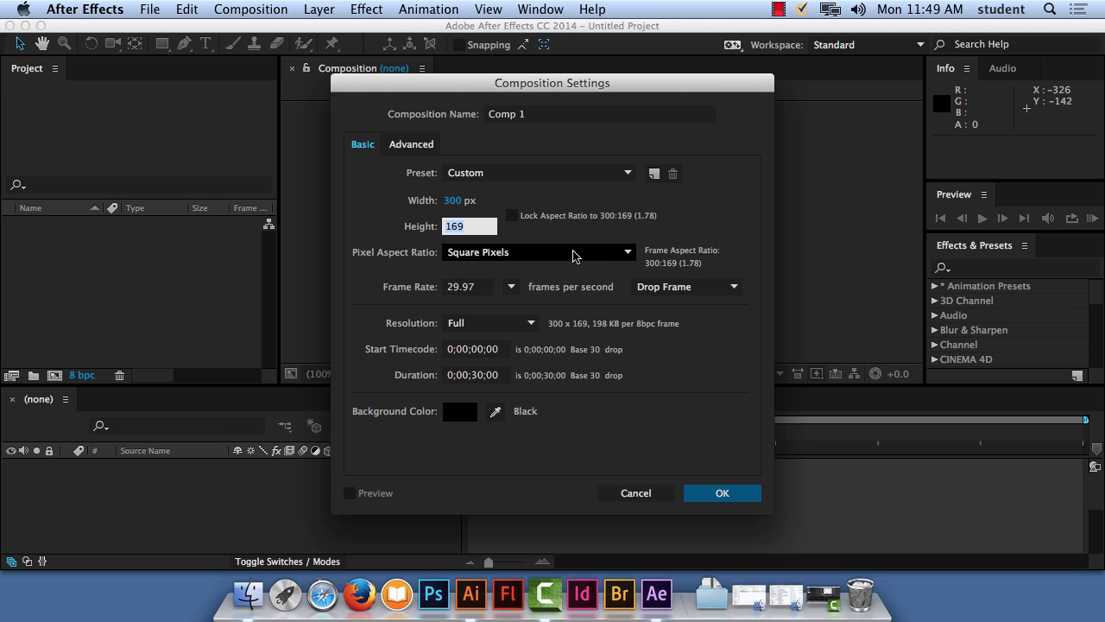
pyautogui.write('250')
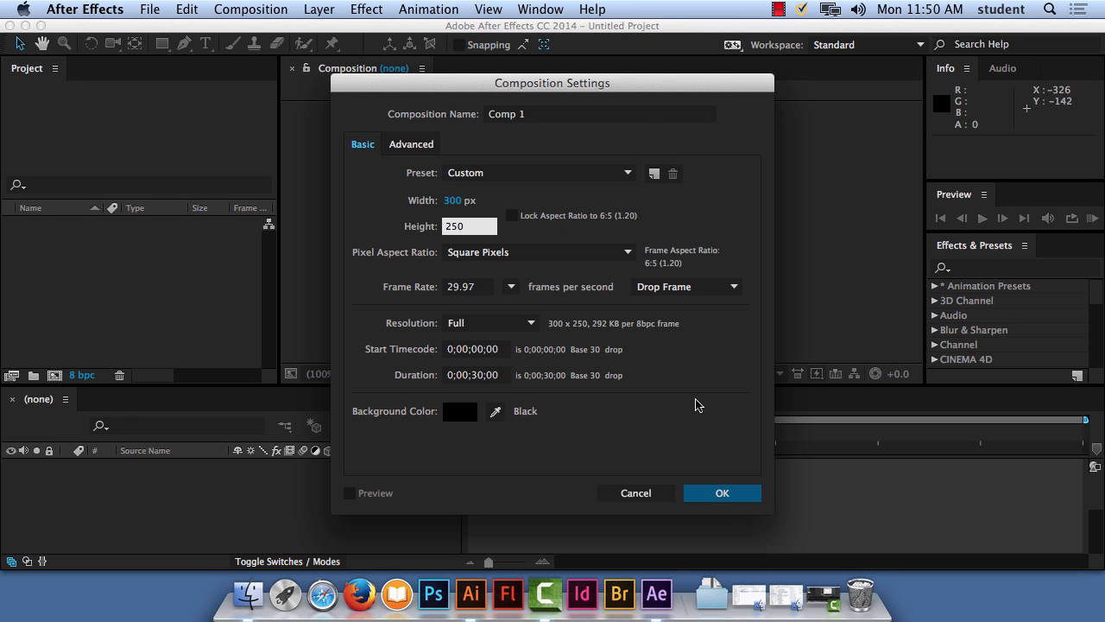
pyautogui.click(722, 492)
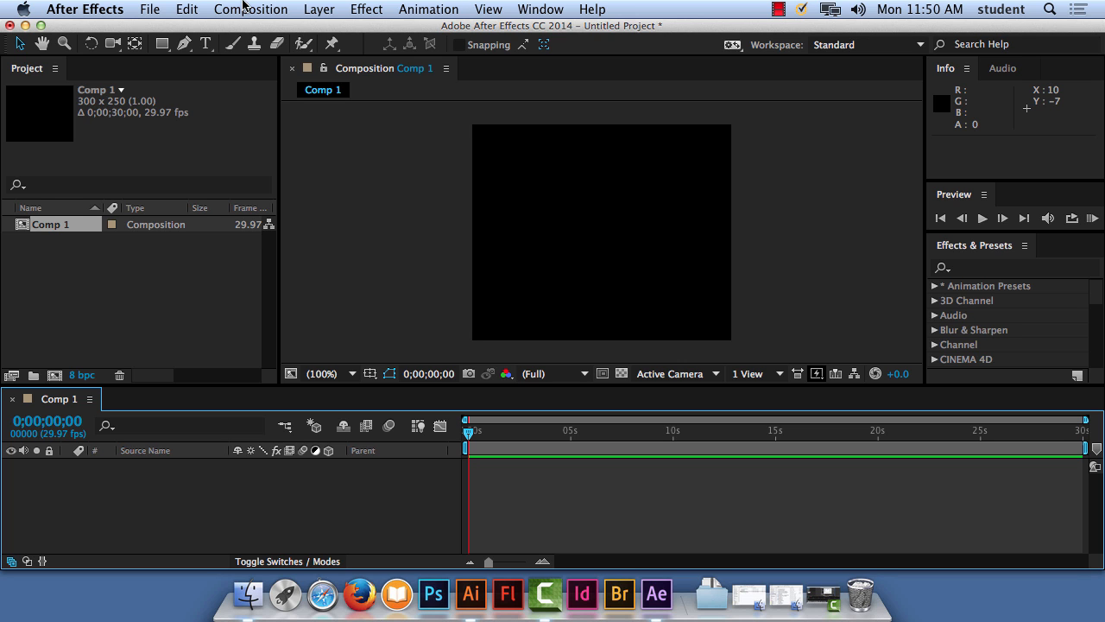
# Import ad_for_amazon.ai from the Desktop as Composition – Retain Layer Sizes.
pyautogui.click(146, 9)
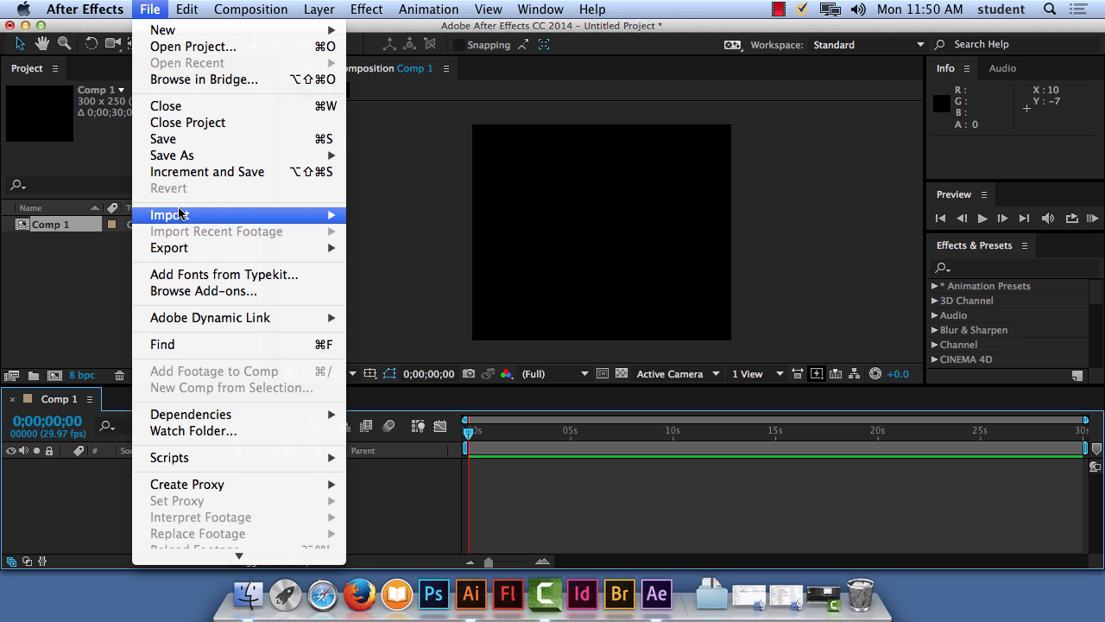
pyautogui.moveTo(181, 217)
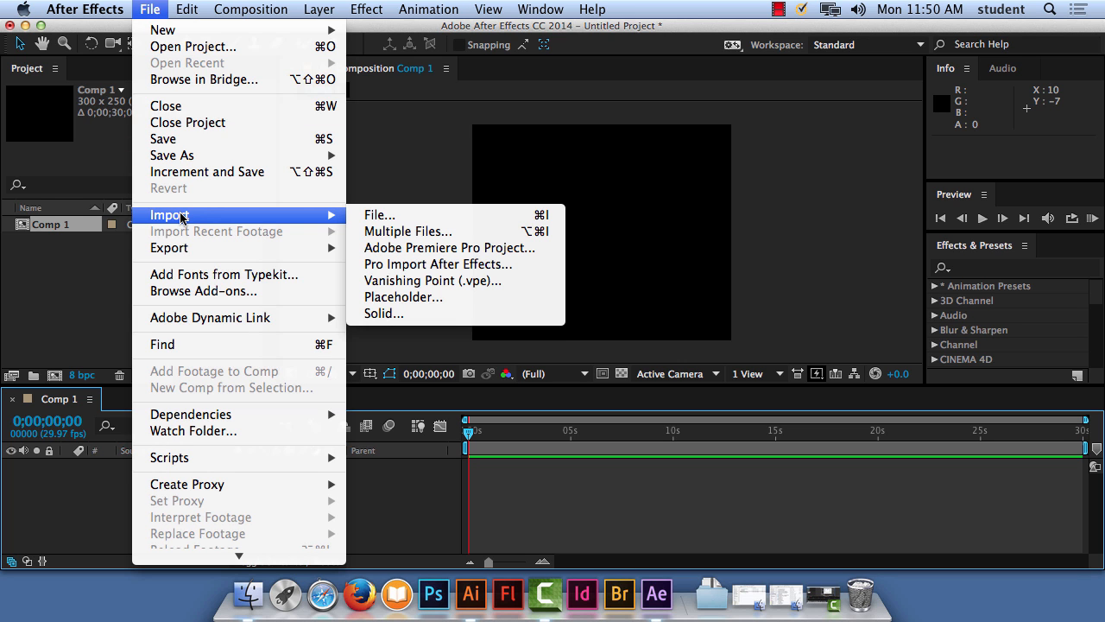
pyautogui.click(371, 216)
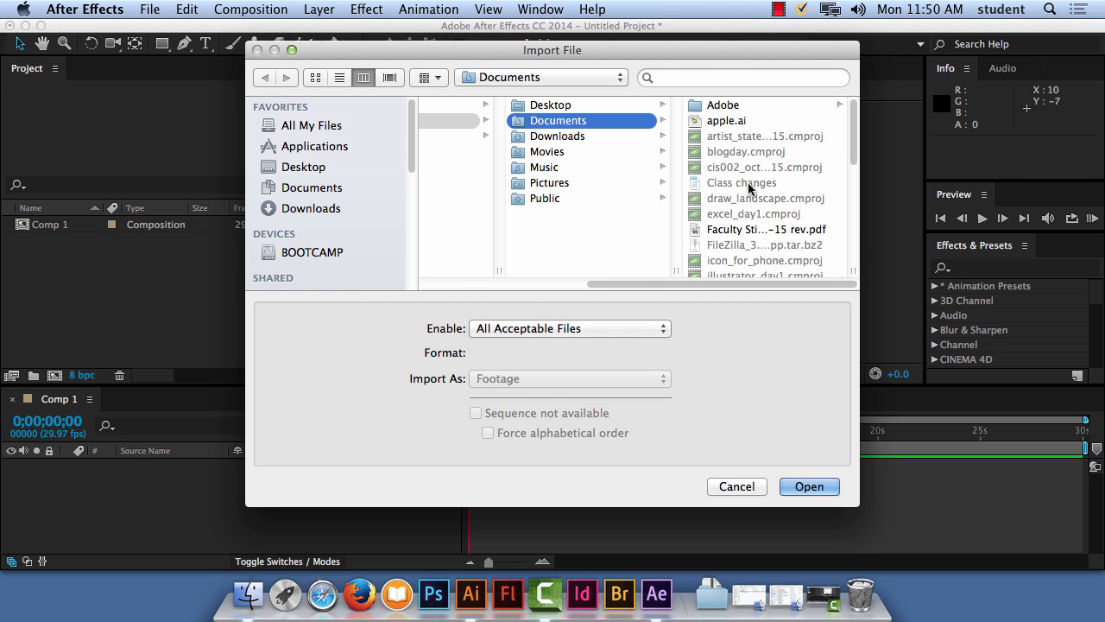
pyautogui.click(303, 167)
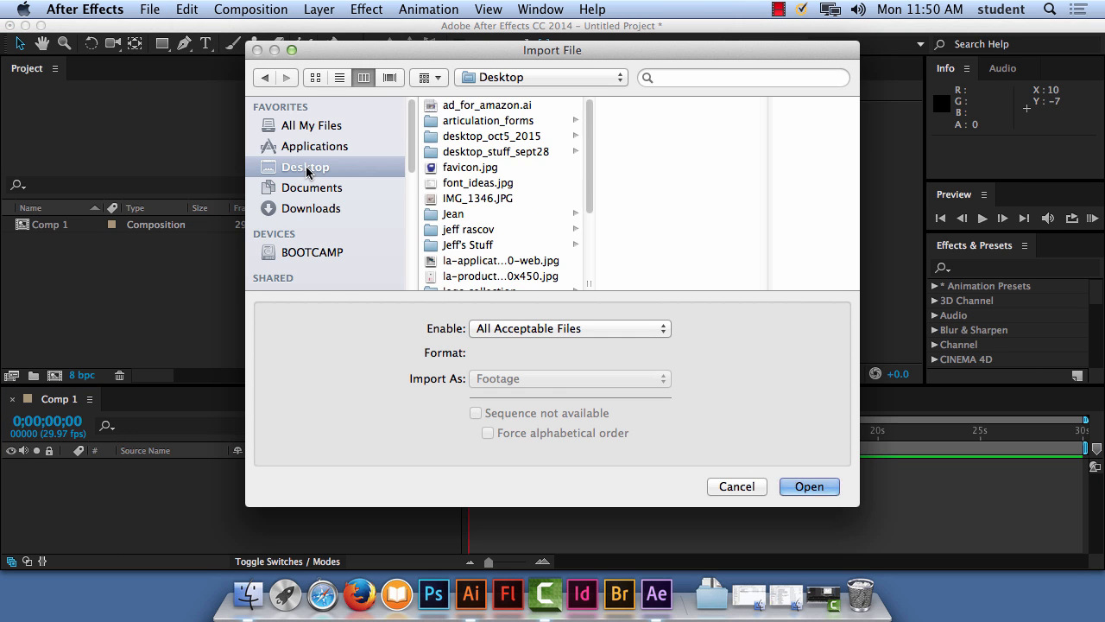
pyautogui.click(501, 105)
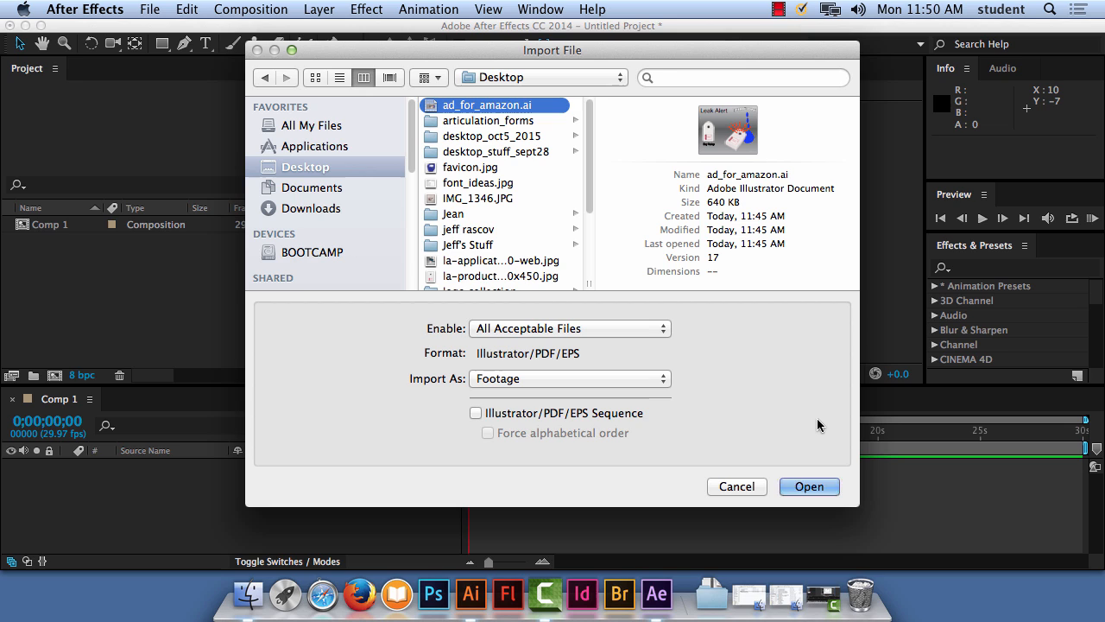
pyautogui.click(504, 379)
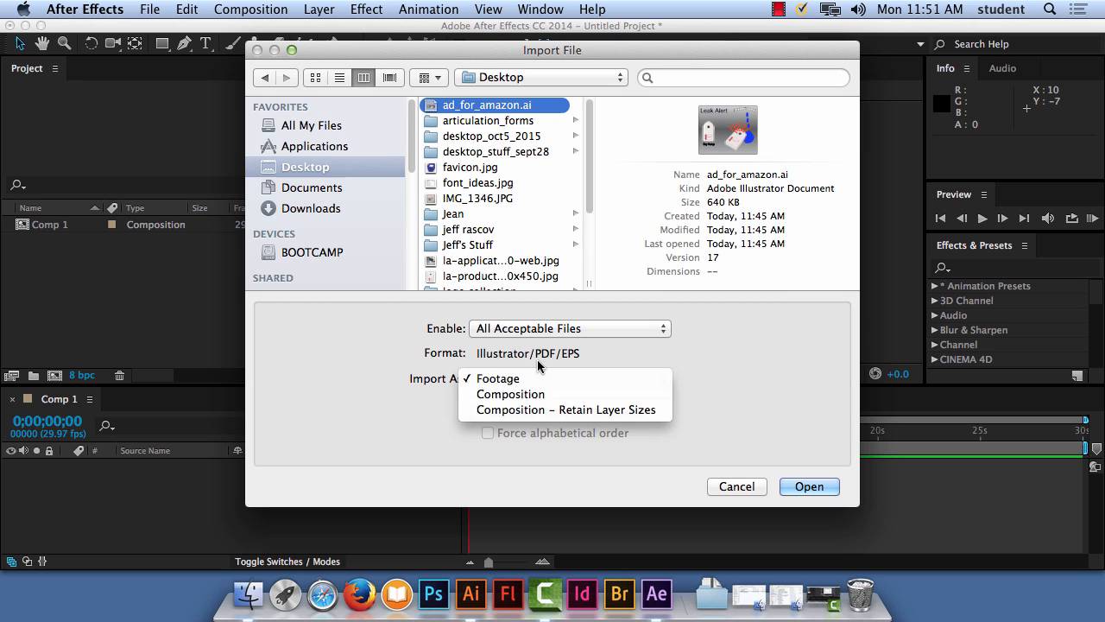
pyautogui.click(593, 412)
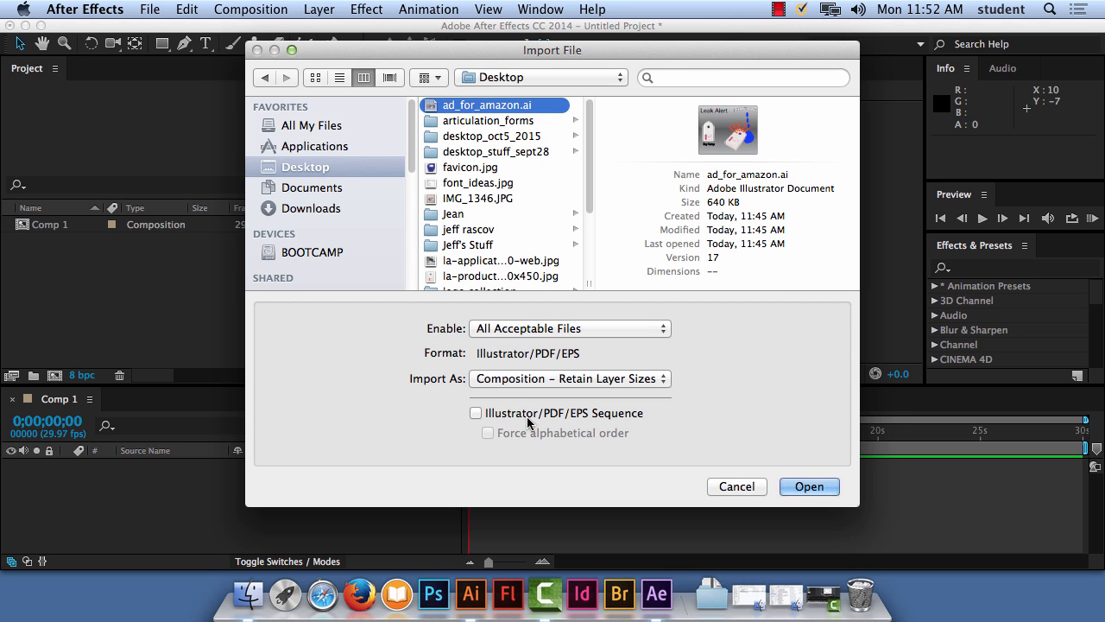
pyautogui.click(809, 486)
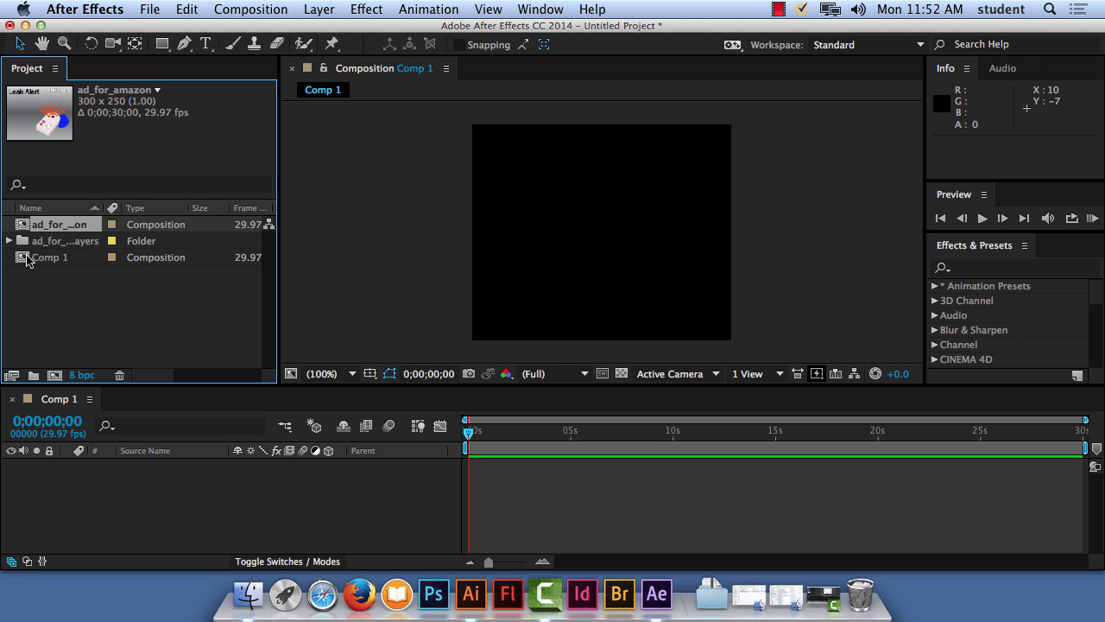
# Delete the empty composition Comp 1 from the project.
pyautogui.click(24, 258)
pyautogui.rightClick(26, 260)
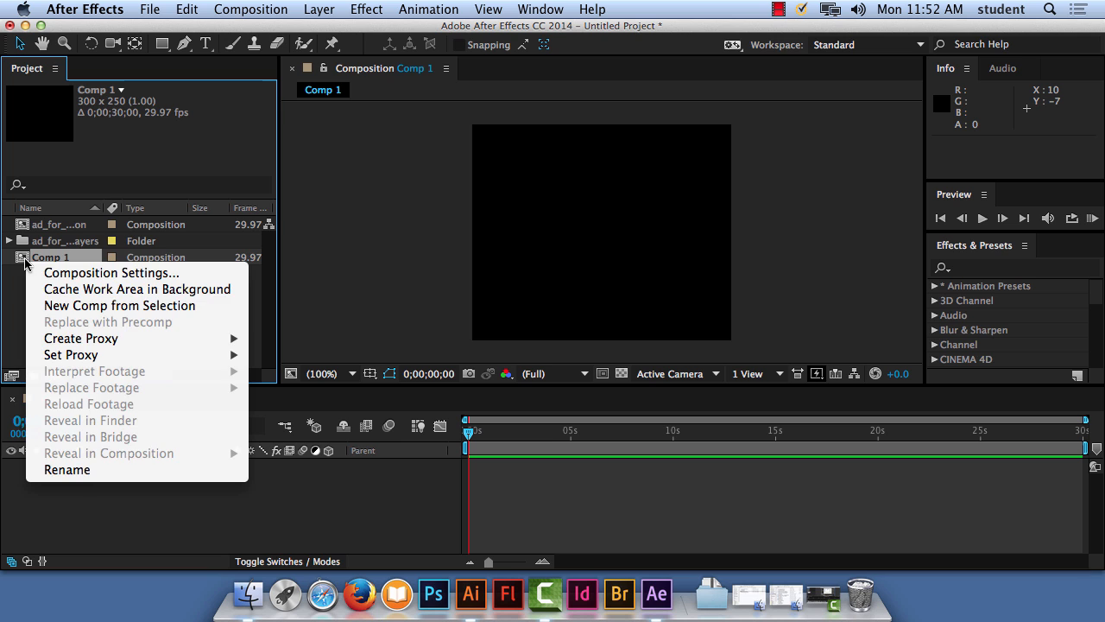
pyautogui.click(14, 308)
pyautogui.click(121, 375)
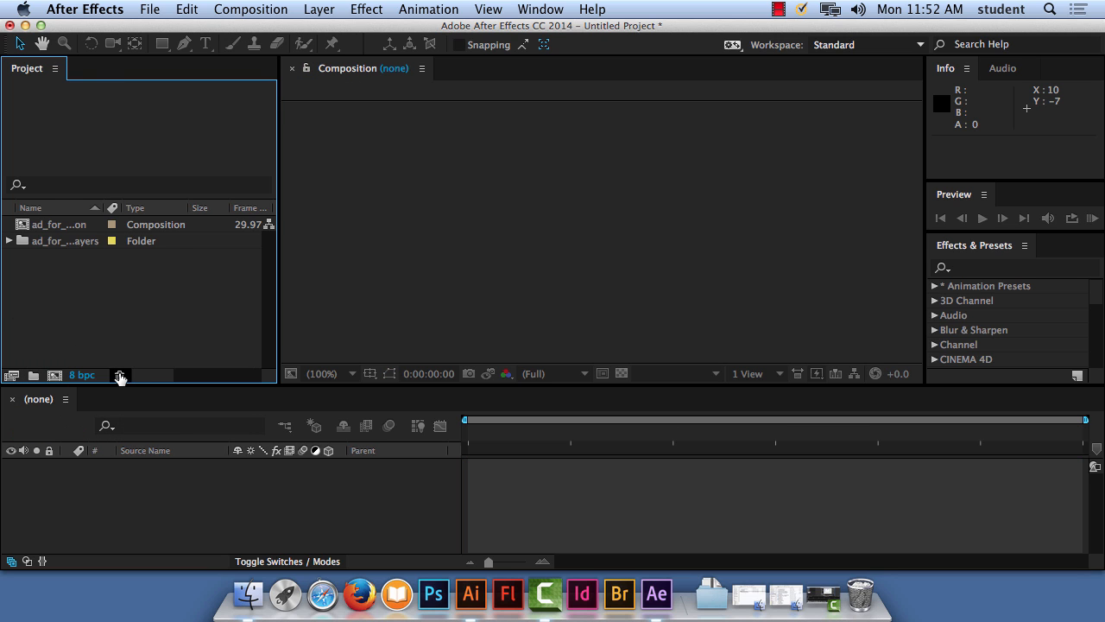
# Open the imported ad_for_amazon composition in the timeline.
pyautogui.doubleClick(24, 225)
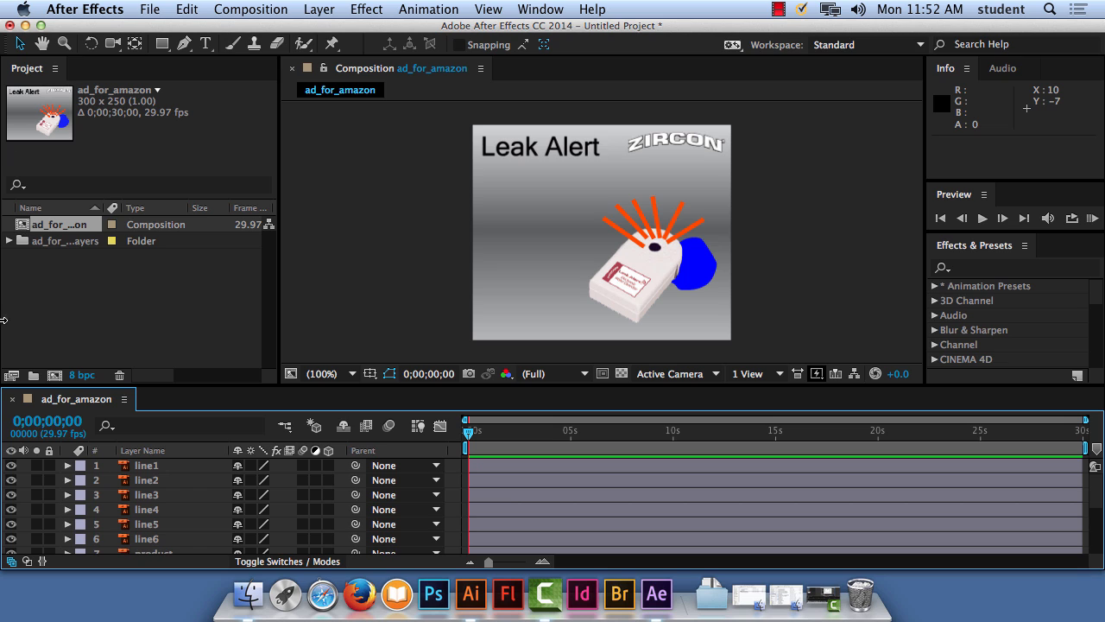
pyautogui.scroll(-5, 102, 486)
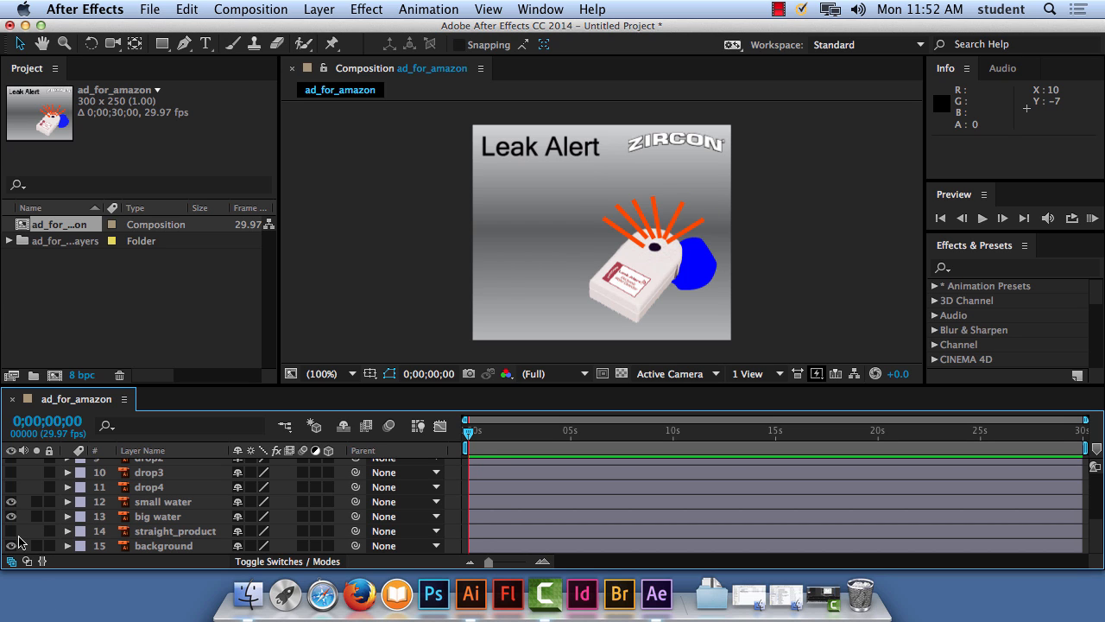
# Toggle the straight_product layer's visibility to compare the ad with and without it, leaving the layer hidden.
pyautogui.click(12, 531)
pyautogui.click(12, 531)
pyautogui.click(12, 532)
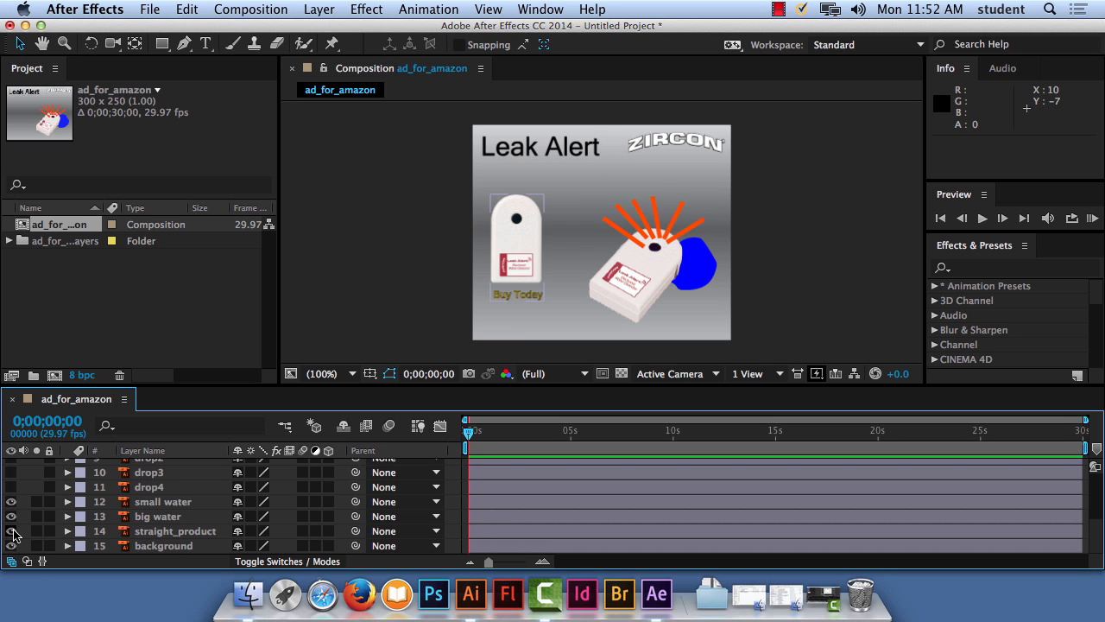
pyautogui.click(12, 532)
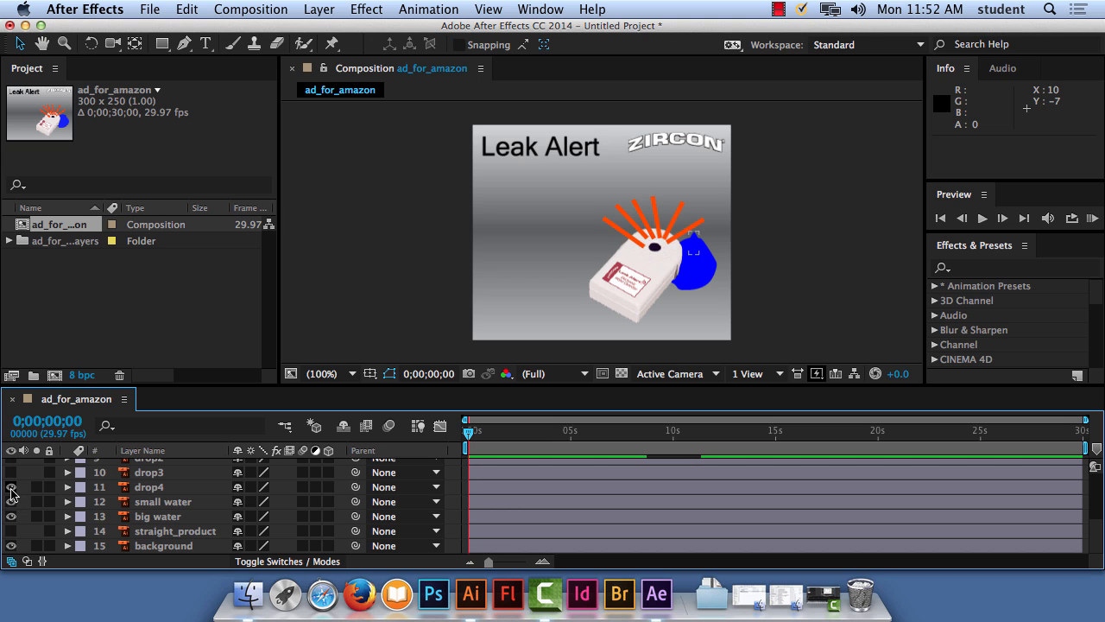
pyautogui.click(12, 531)
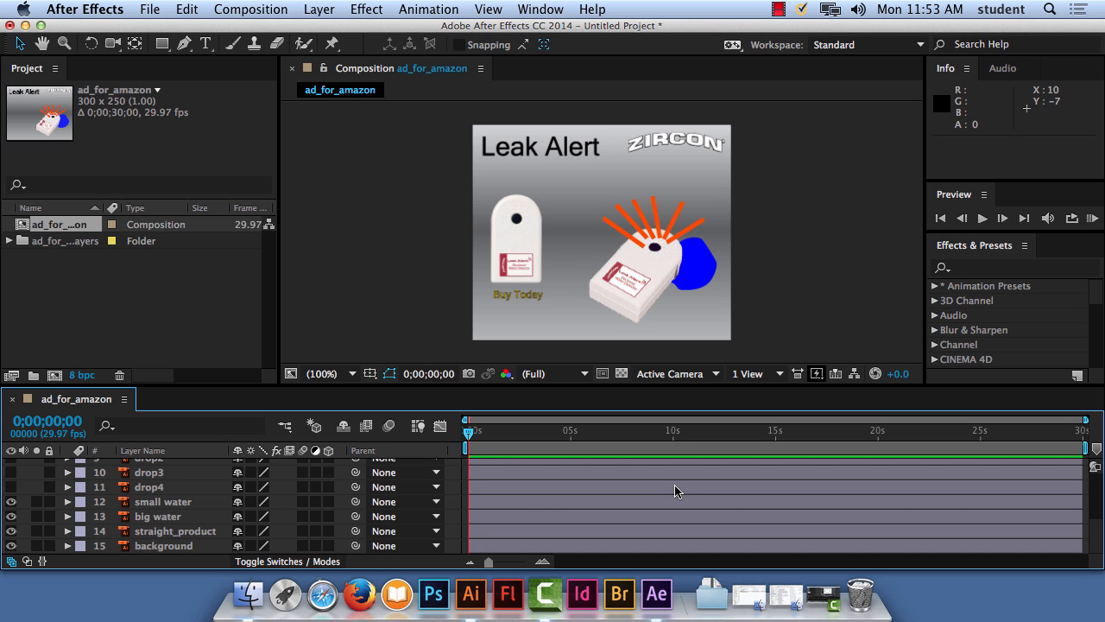
pyautogui.click(516, 270)
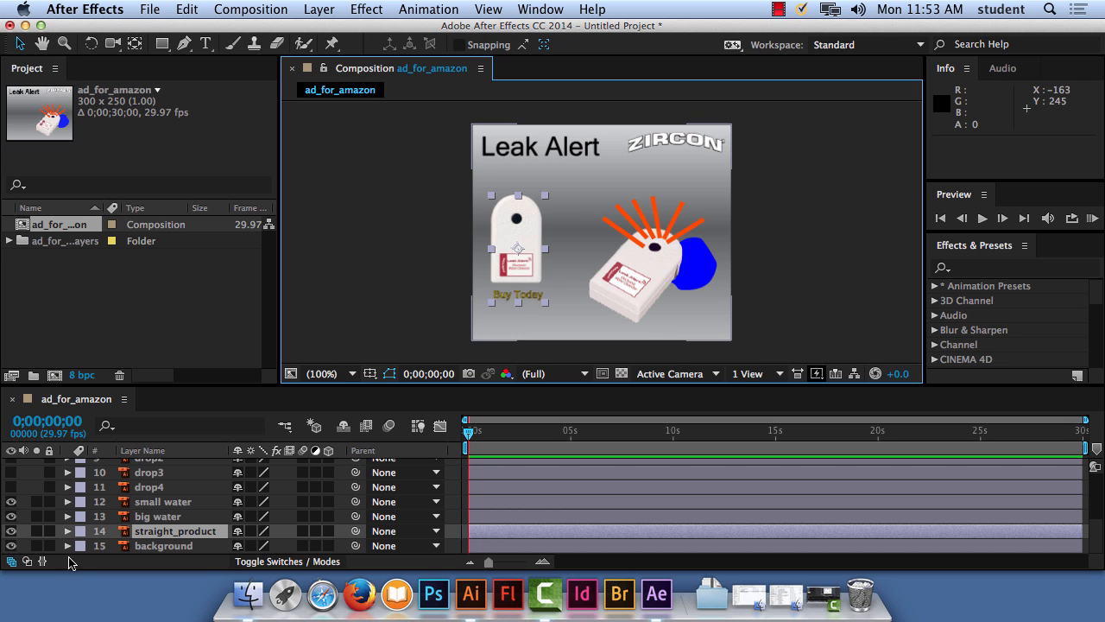
pyautogui.click(11, 531)
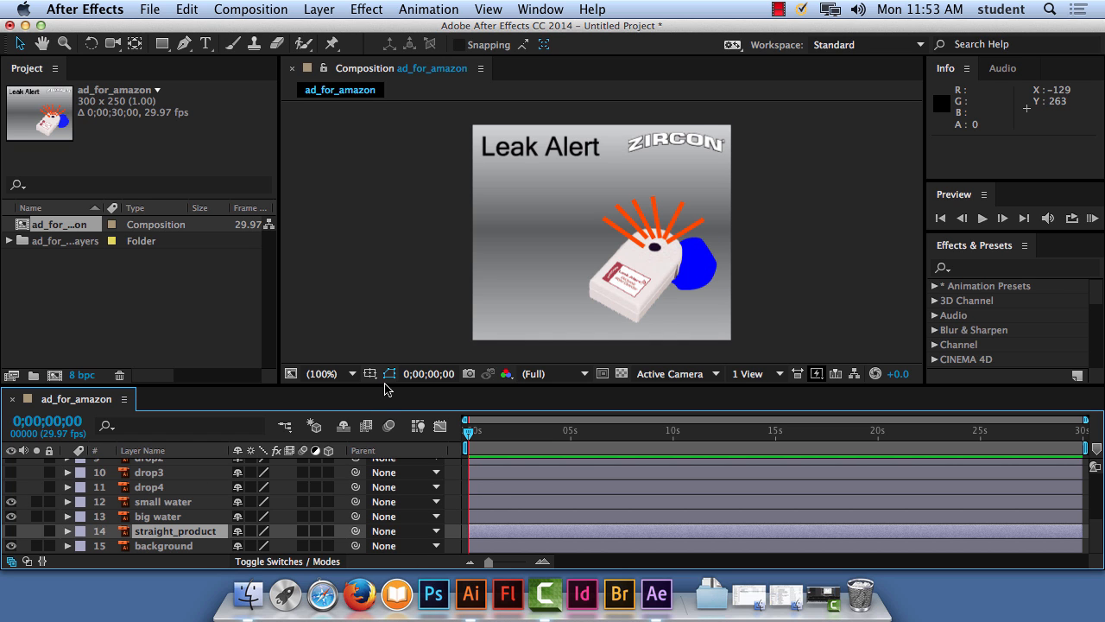
# Enlarge the timeline area upward to make room for more of the layer list.
pyautogui.moveTo(386, 386); pyautogui.dragTo(403, 295)
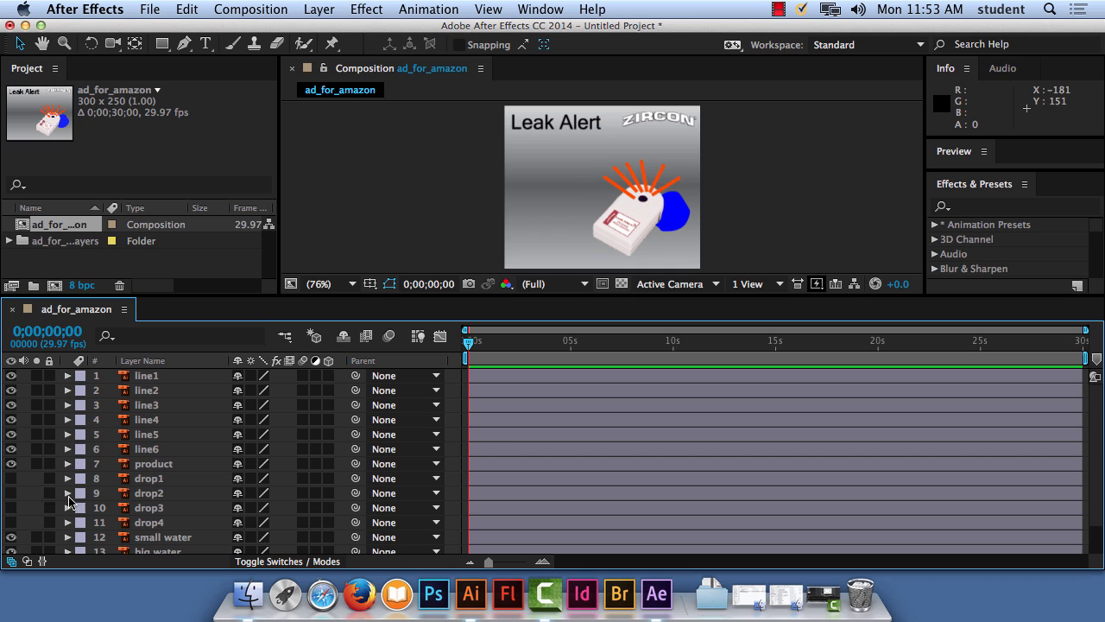
# Make the drop1, drop2, drop3 and drop4 layers visible.
pyautogui.moveTo(7, 479); pyautogui.dragTo(11, 518)
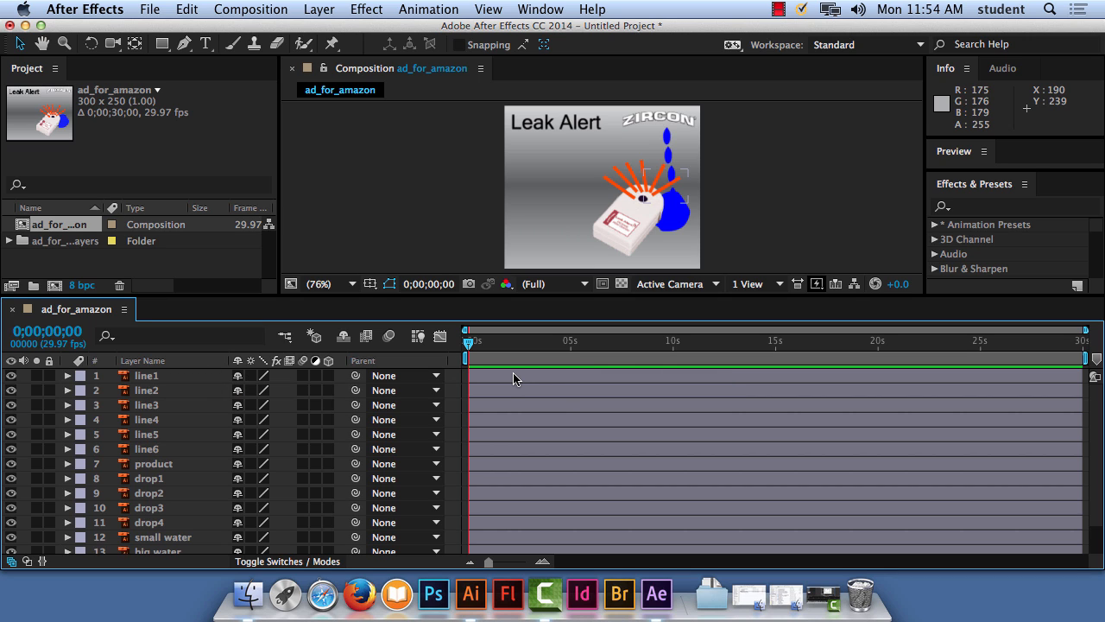
# Trim the line1 layer at both ends to a short bar running from about 5.3 to 6 s.
pyautogui.moveTo(590, 378)
pyautogui.mouseDown()
pyautogui.moveTo(658, 377)
pyautogui.moveTo(506, 383)
pyautogui.mouseUp()
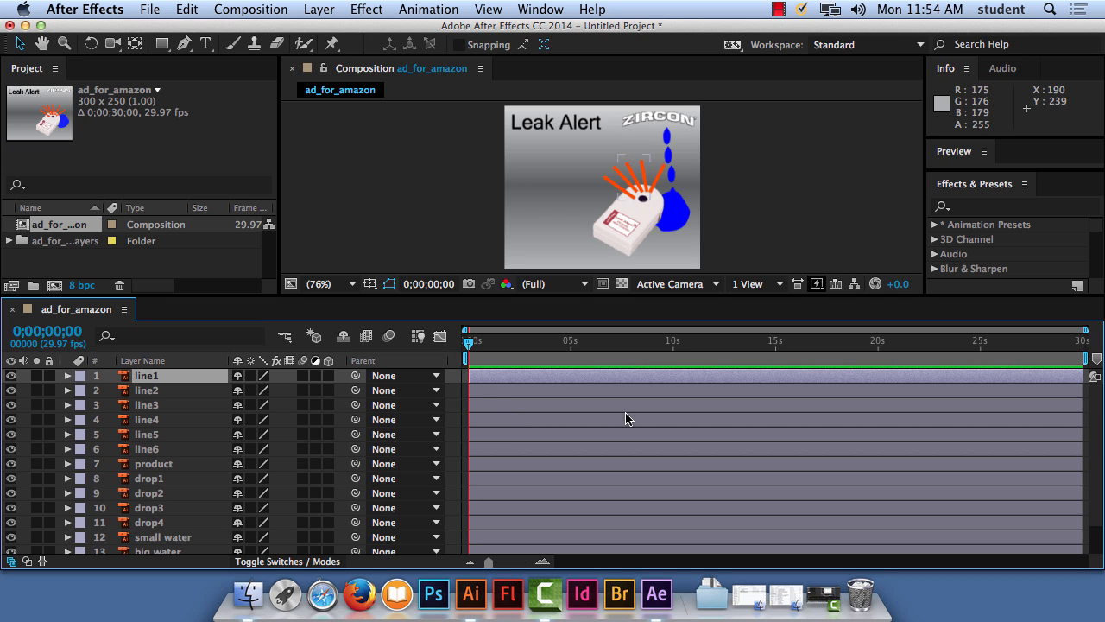
pyautogui.moveTo(469, 374); pyautogui.dragTo(582, 373)
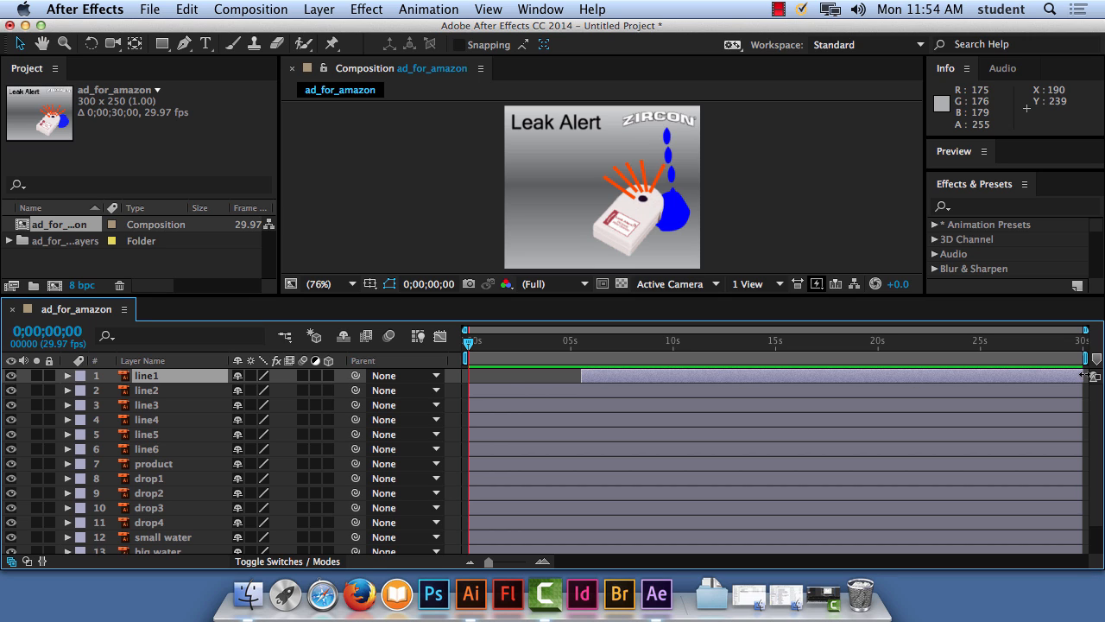
pyautogui.moveTo(1083, 374); pyautogui.dragTo(600, 374)
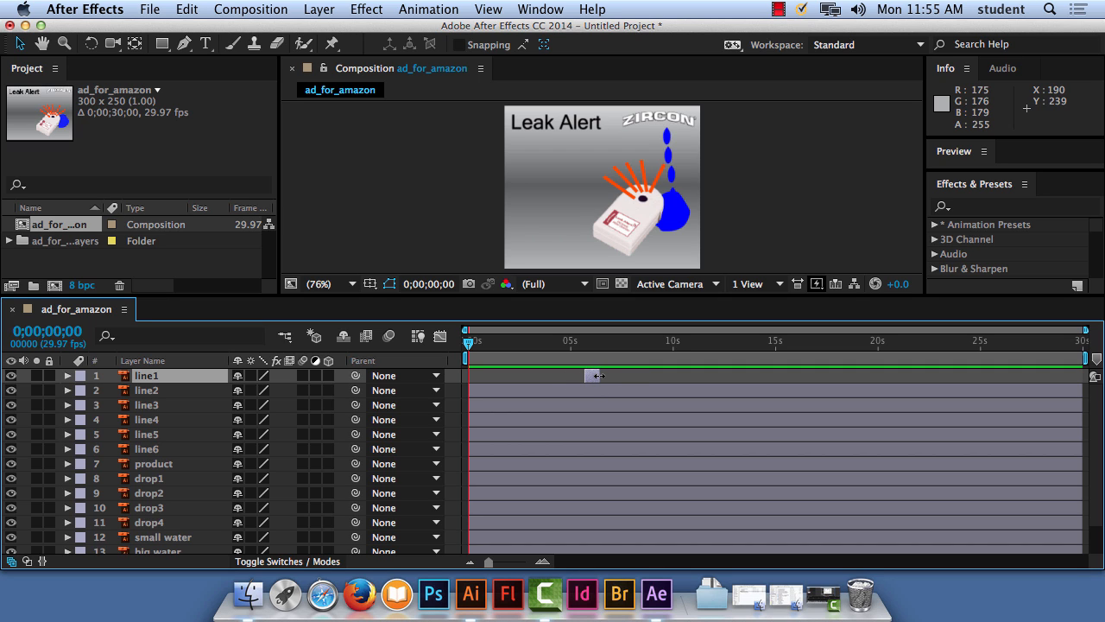
pyautogui.moveTo(607, 344); pyautogui.dragTo(567, 346)
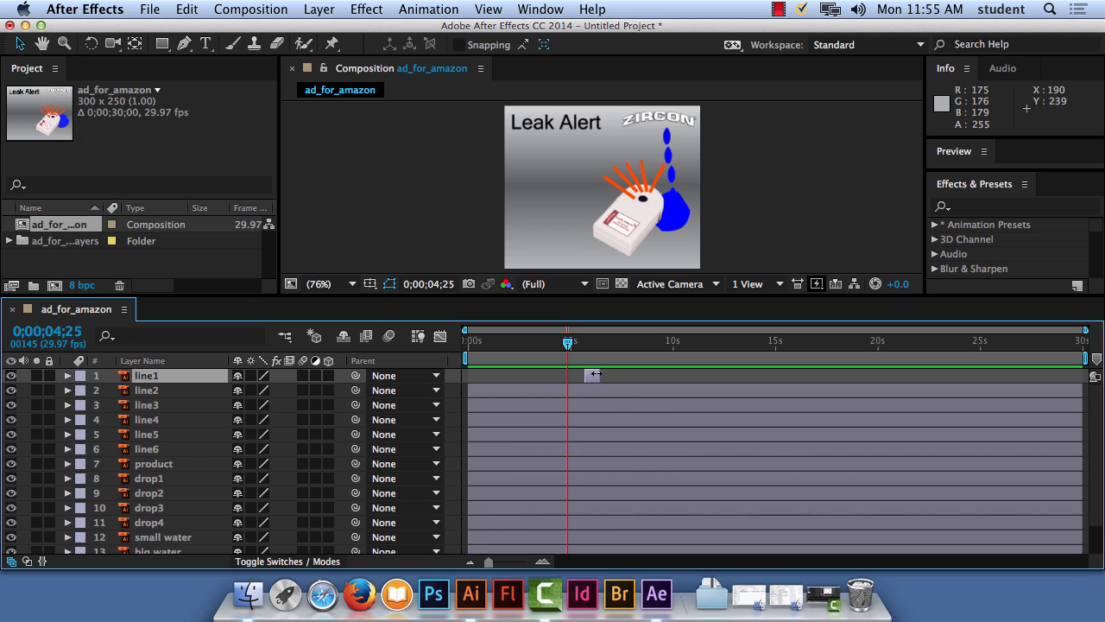
pyautogui.moveTo(567, 343); pyautogui.dragTo(585, 380)
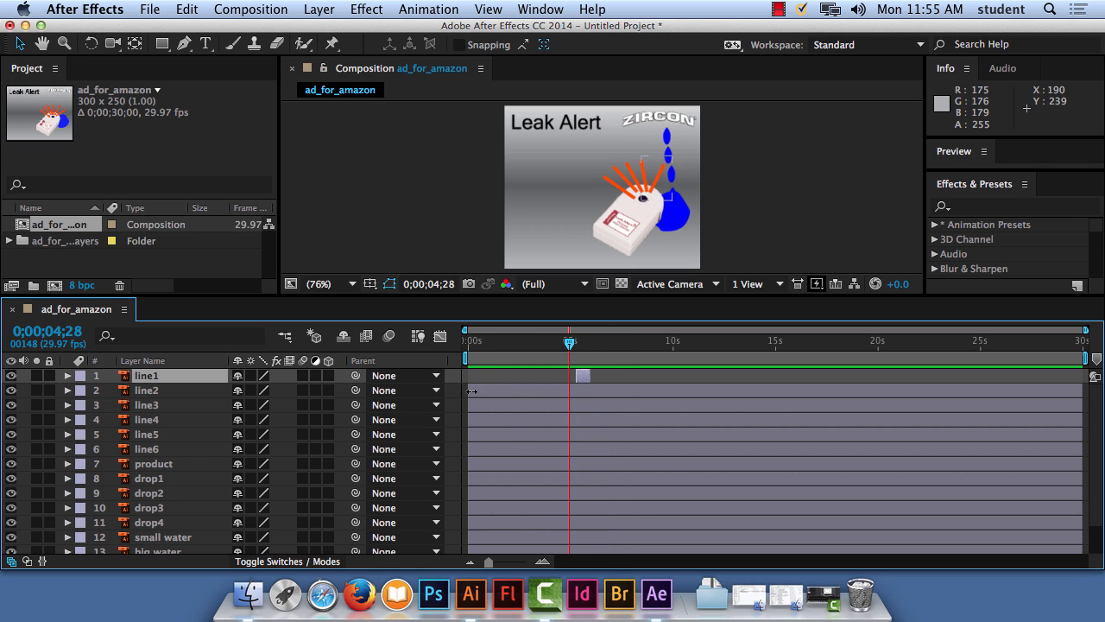
# Trim line2, line3 and line4 to staggered bars starting at about 5.8, 6.5 and 7.3 s, with line1 to line3 ending together.
pyautogui.moveTo(469, 391); pyautogui.dragTo(590, 390)
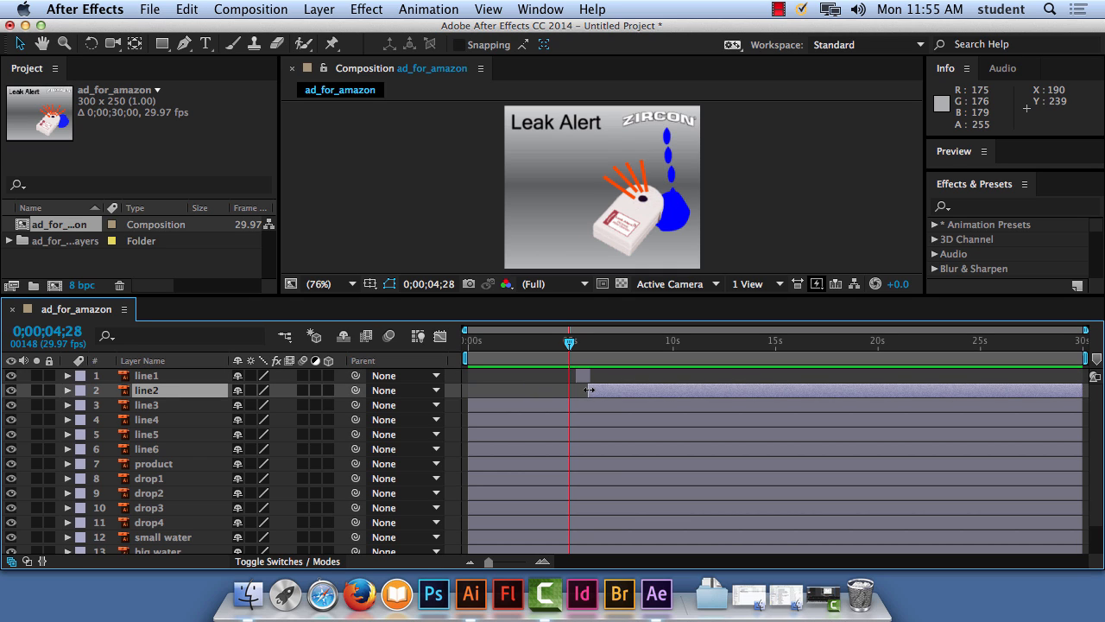
pyautogui.moveTo(1081, 391); pyautogui.dragTo(599, 395)
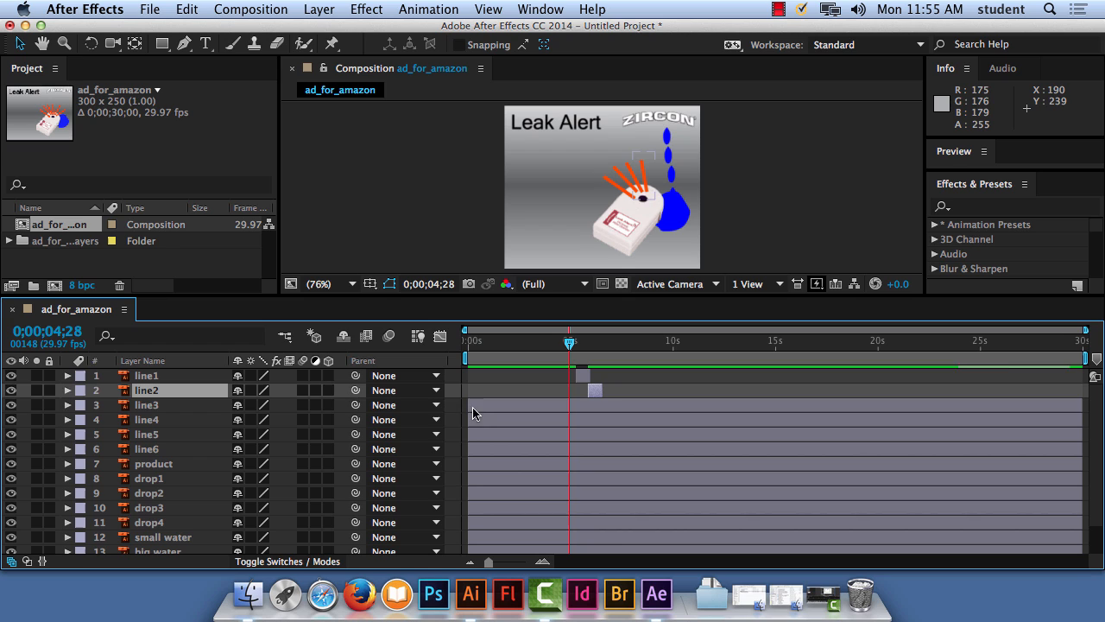
pyautogui.moveTo(474, 405); pyautogui.dragTo(603, 405)
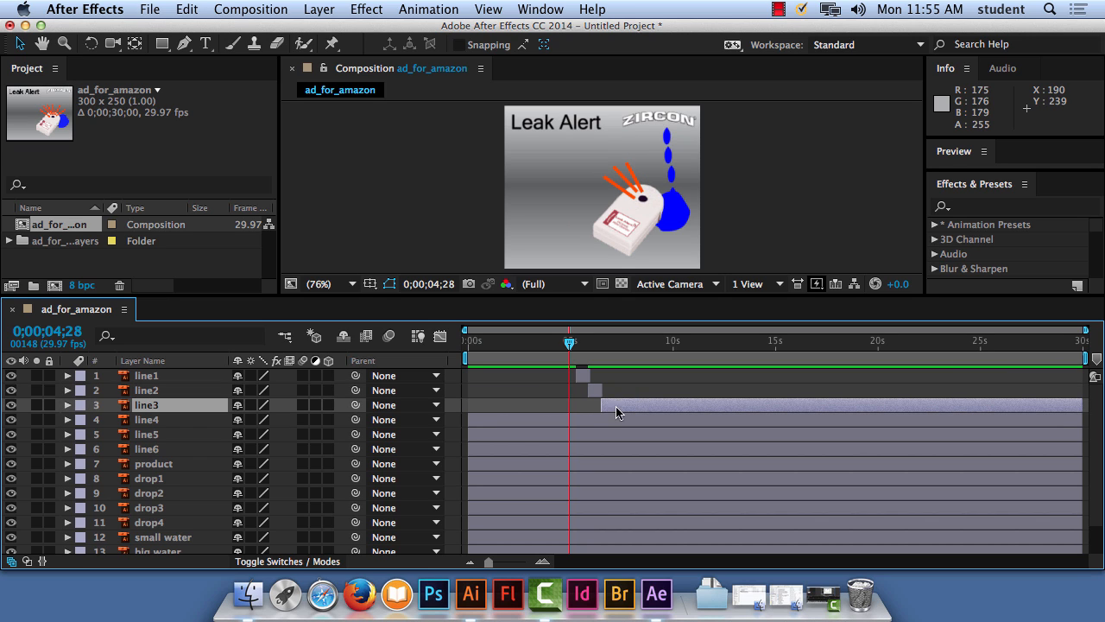
pyautogui.moveTo(1081, 406); pyautogui.dragTo(616, 390)
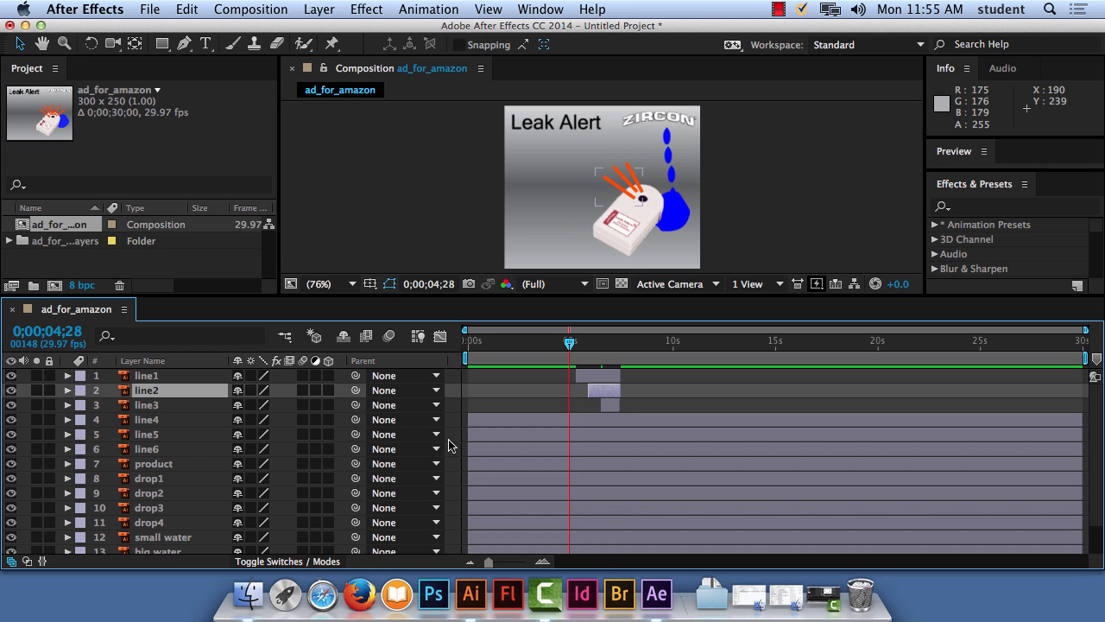
pyautogui.moveTo(468, 419); pyautogui.dragTo(621, 420)
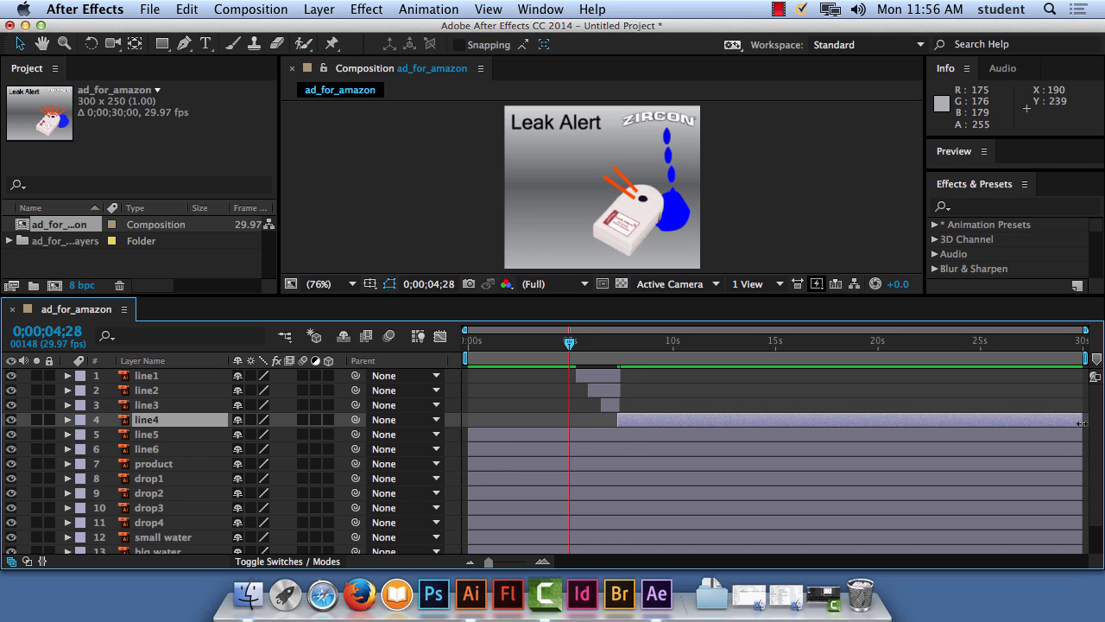
pyautogui.moveTo(1081, 421); pyautogui.dragTo(640, 421)
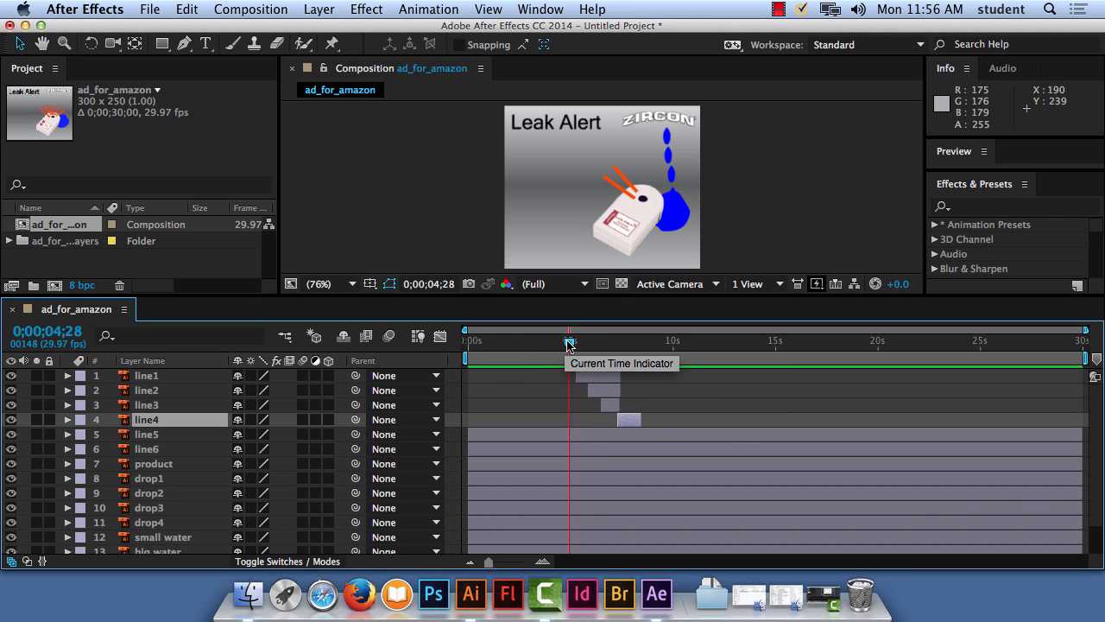
# Shift the line1 to line4 bars to staggered starts at about 9.8, 10.4, 11.1 and 11.8 s, and shorten line4.
pyautogui.moveTo(570, 343); pyautogui.dragTo(537, 344)
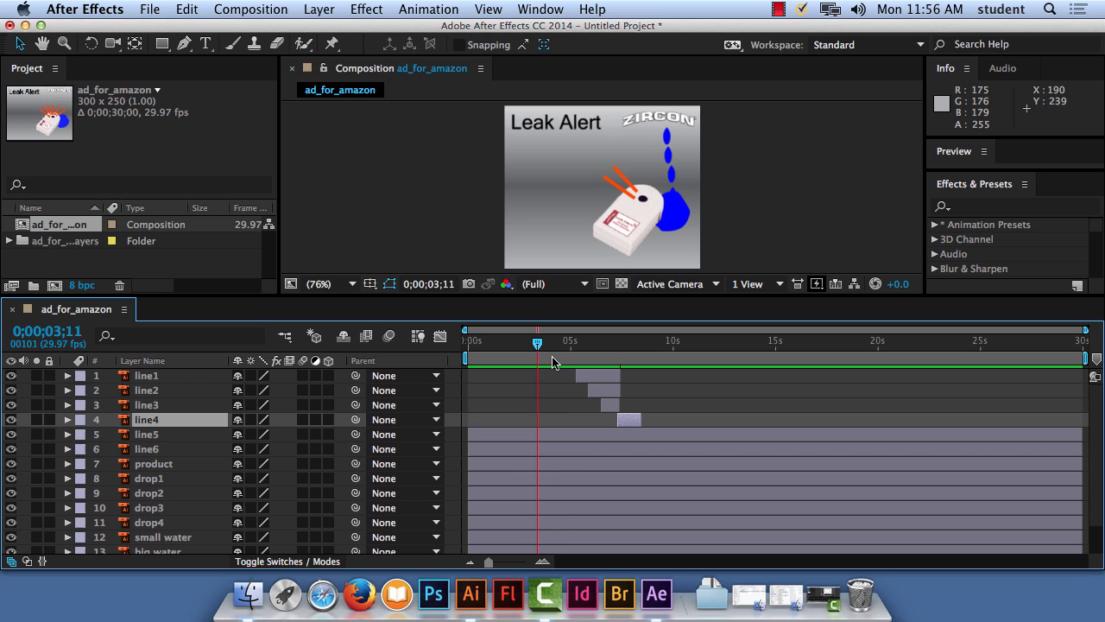
pyautogui.click(566, 377)
pyautogui.moveTo(634, 417); pyautogui.dragTo(698, 377)
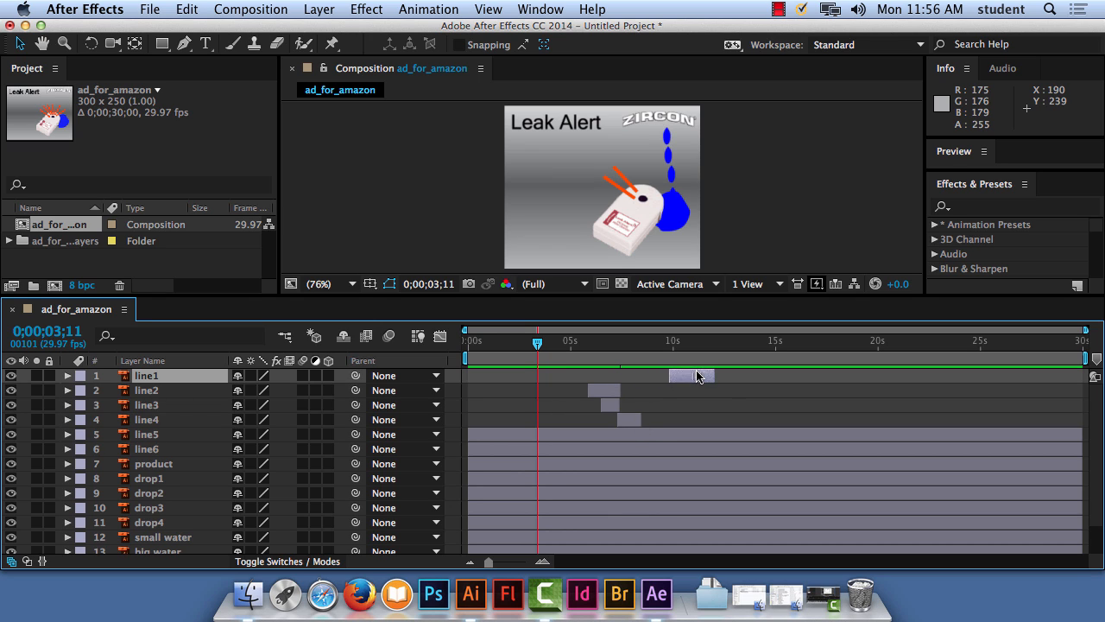
pyautogui.moveTo(607, 389); pyautogui.dragTo(703, 390)
pyautogui.moveTo(611, 406); pyautogui.dragTo(704, 403)
pyautogui.moveTo(632, 420); pyautogui.dragTo(730, 421)
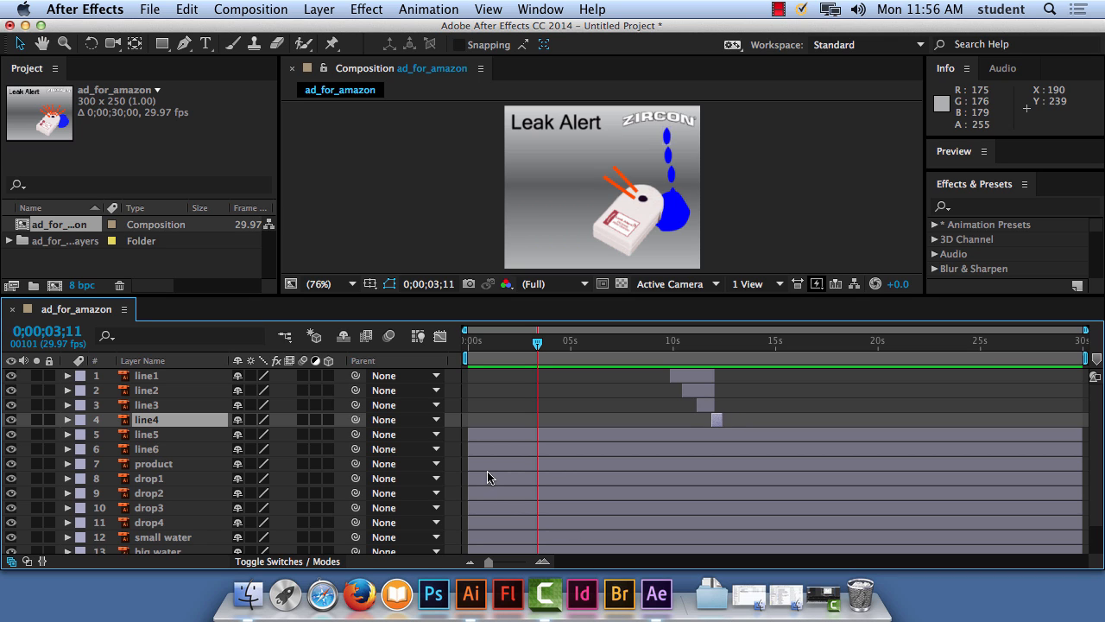
# Trim line5 to about 12.2–13.1 s and line6 to about 12.9–13.9 s, continuing the staggered sequence.
pyautogui.moveTo(473, 441); pyautogui.dragTo(723, 441)
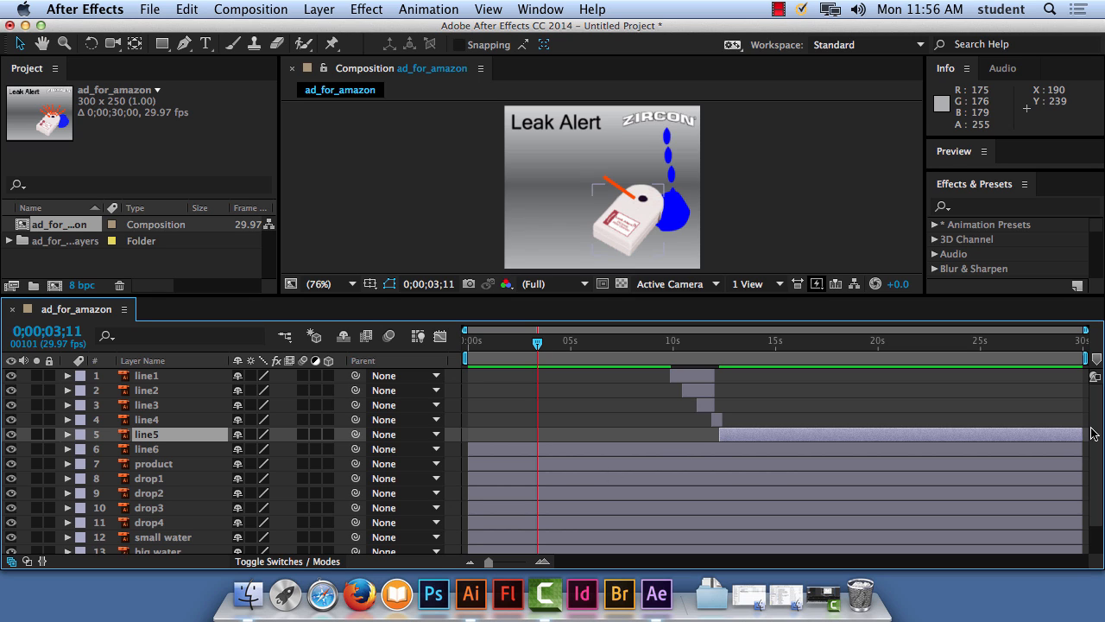
pyautogui.moveTo(1082, 435); pyautogui.dragTo(734, 431)
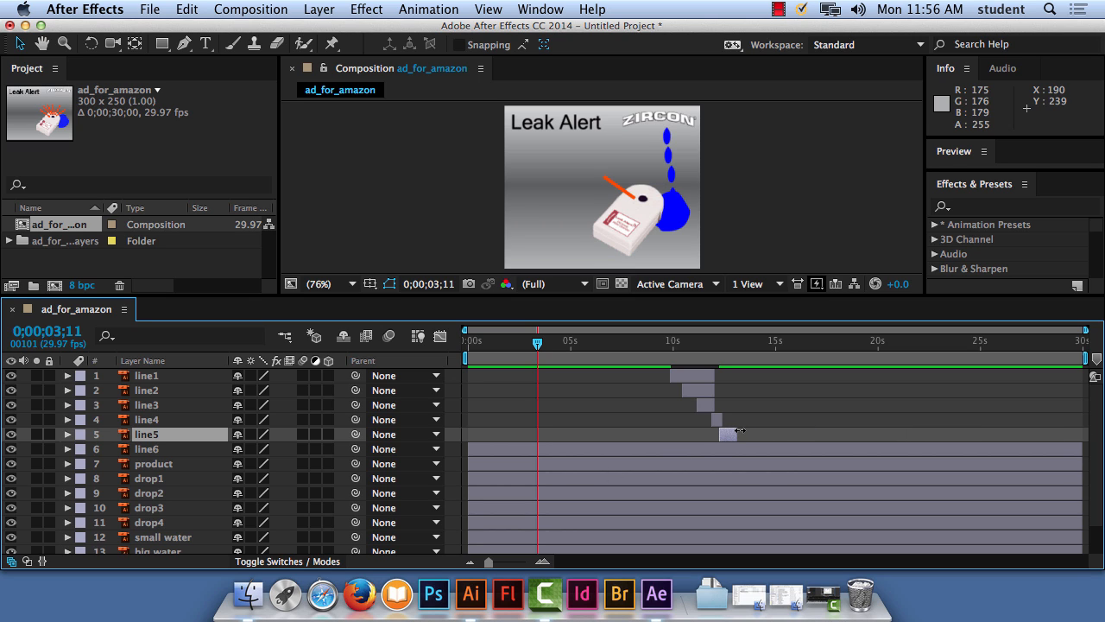
pyautogui.moveTo(468, 449); pyautogui.dragTo(737, 450)
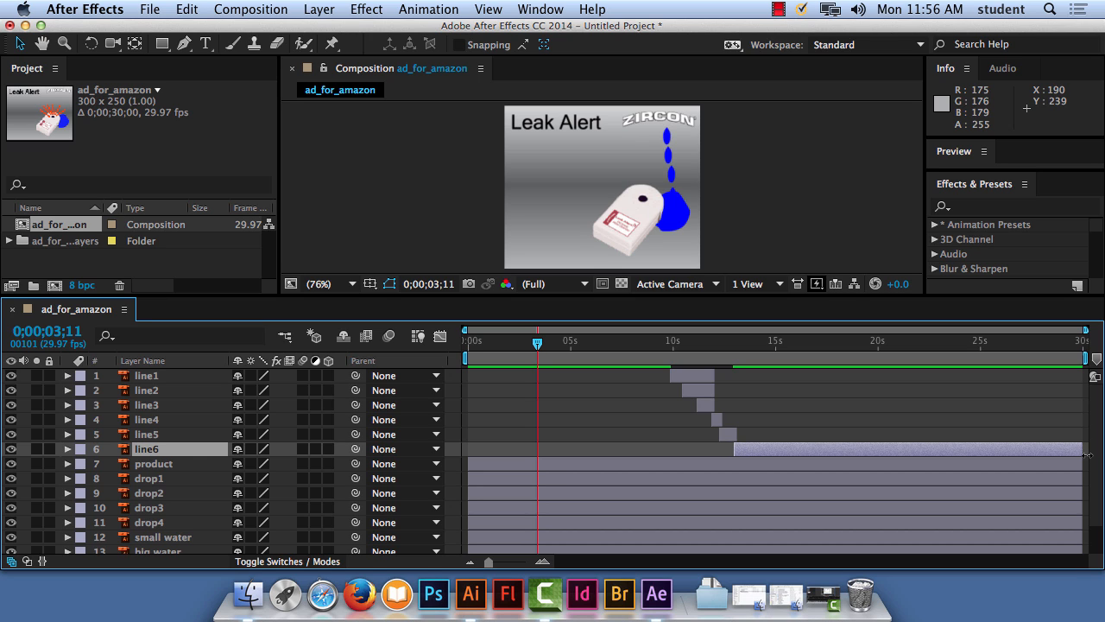
pyautogui.moveTo(1087, 455); pyautogui.dragTo(753, 455)
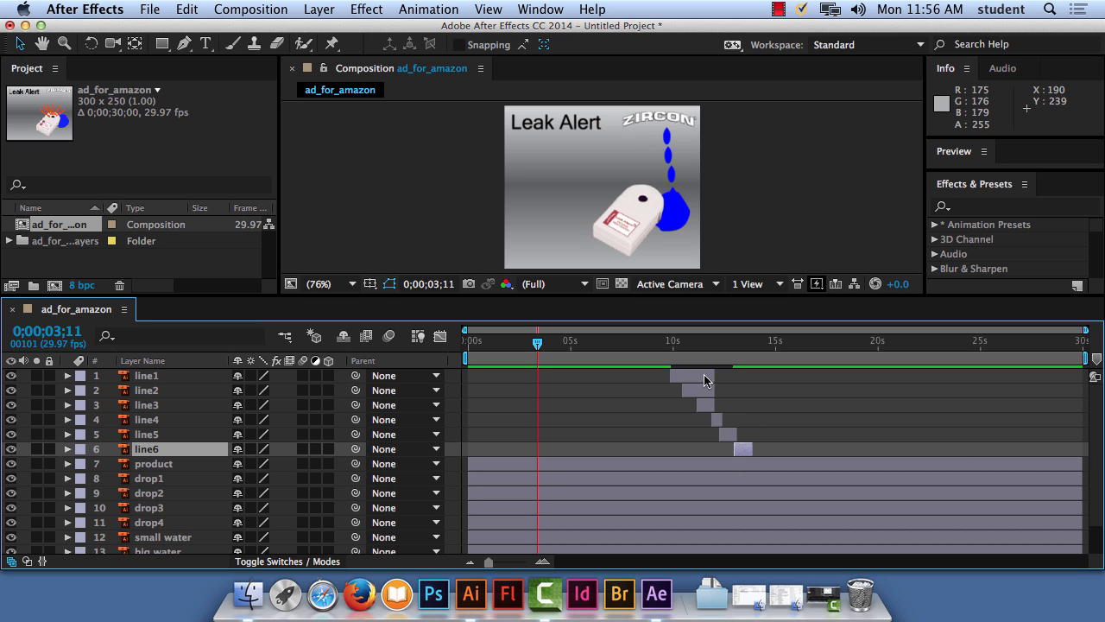
# Extend the ends of line1 to line5 to about 17.4, 16.5, 15.6, 15.1 and 14.4 s, and scrub through the opening lines to 0;00;11;05.
pyautogui.moveTo(716, 375); pyautogui.dragTo(821, 378)
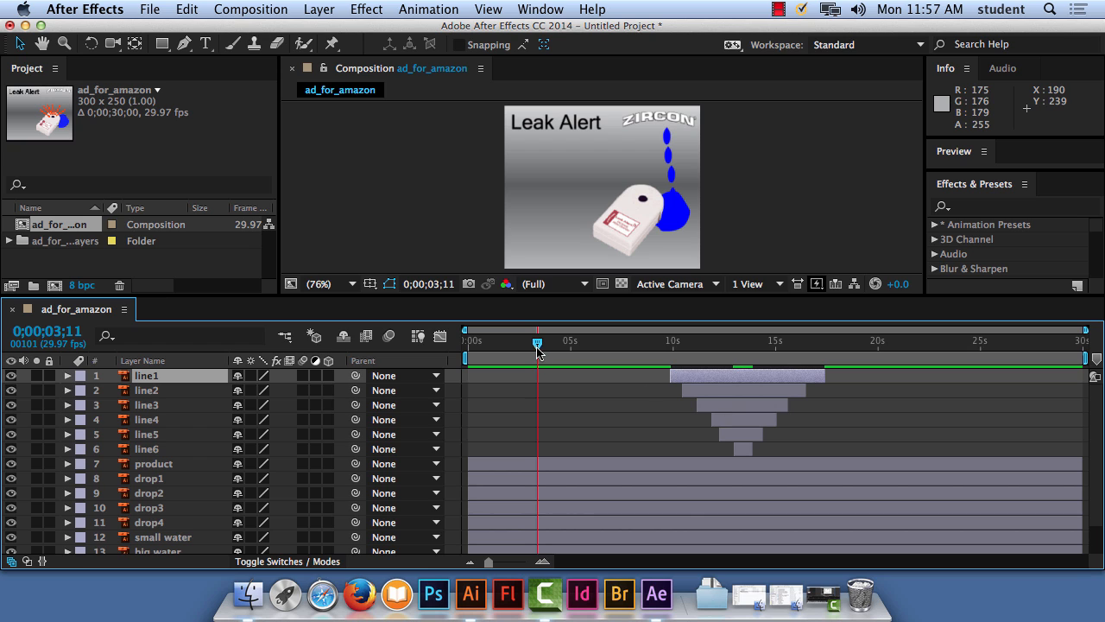
pyautogui.moveTo(537, 343); pyautogui.dragTo(697, 361)
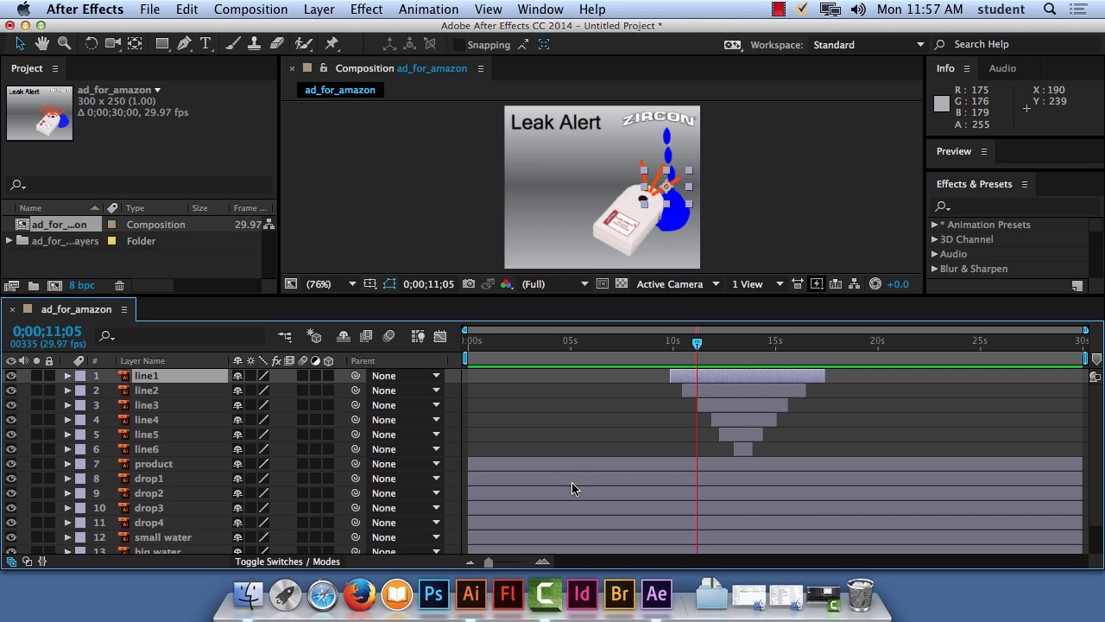
# Trim the drop1 layer to end at about 0.8 s, preview it, and return the playhead to the start.
pyautogui.click(543, 480)
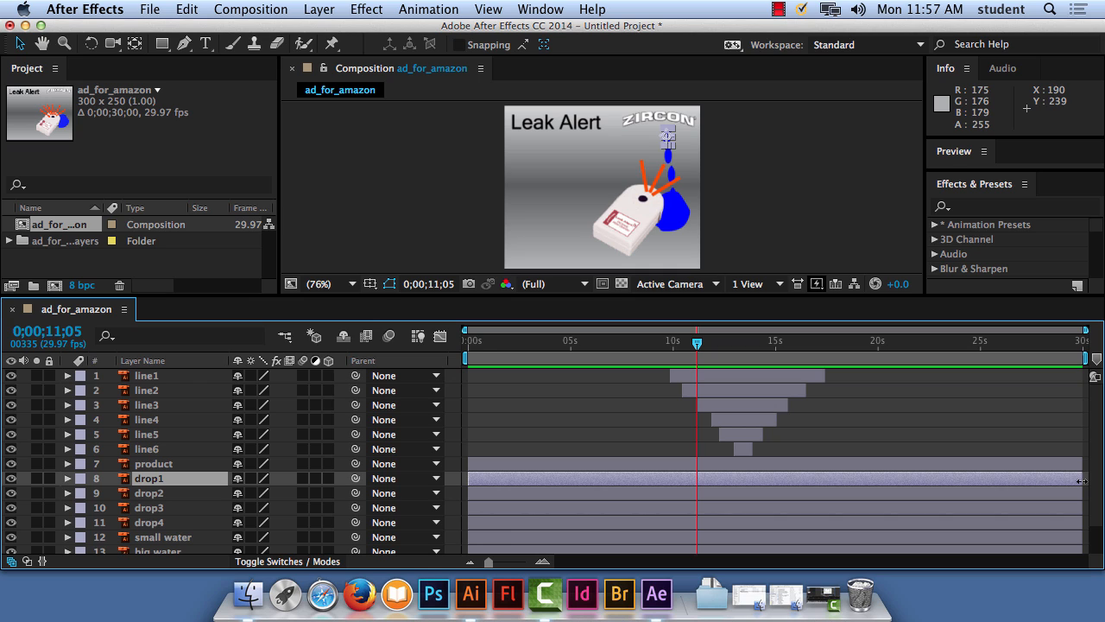
pyautogui.moveTo(1082, 481); pyautogui.dragTo(484, 470)
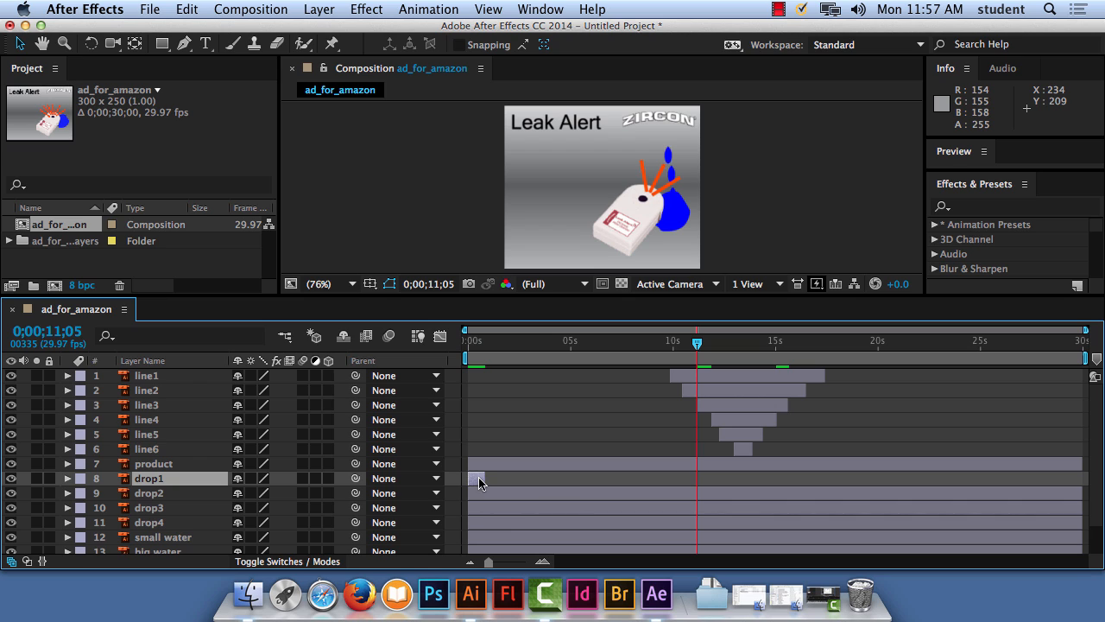
pyautogui.click(476, 346)
pyautogui.press('space')
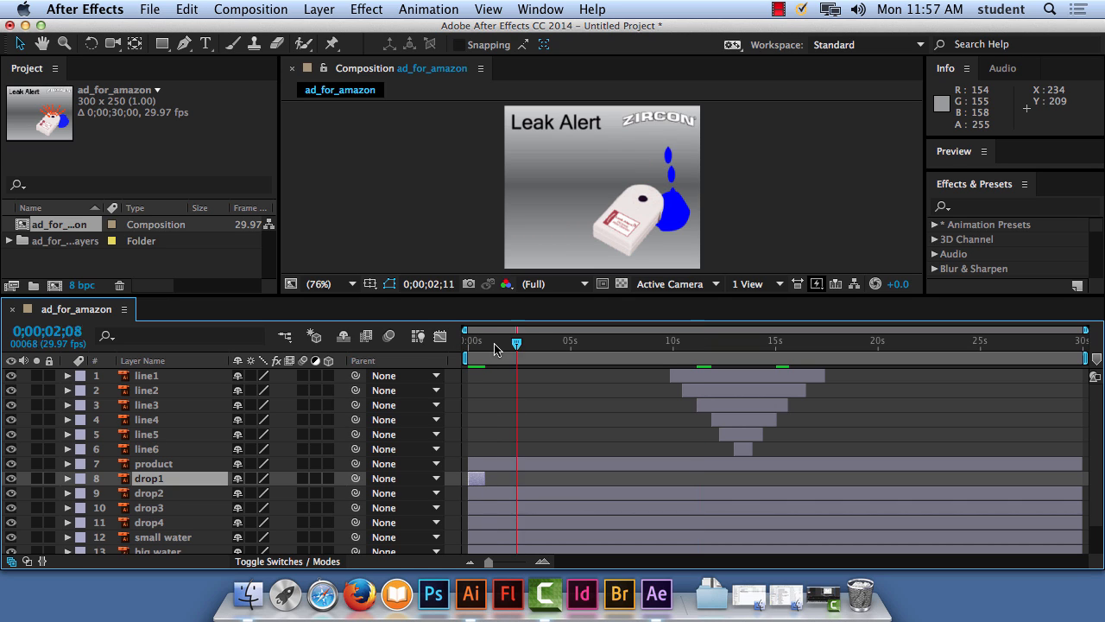
pyautogui.moveTo(495, 349); pyautogui.dragTo(468, 340)
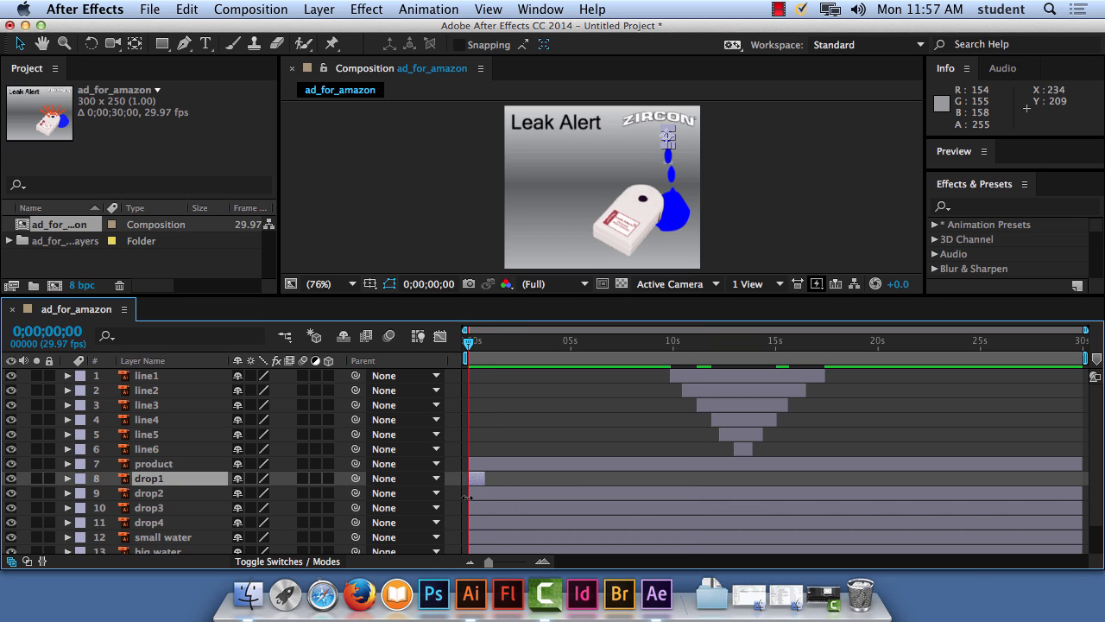
# Trim drop2 to about 0.8–1.6 s and drop3 to about 1.6–2.6 s so the drops appear one after another.
pyautogui.click(477, 492)
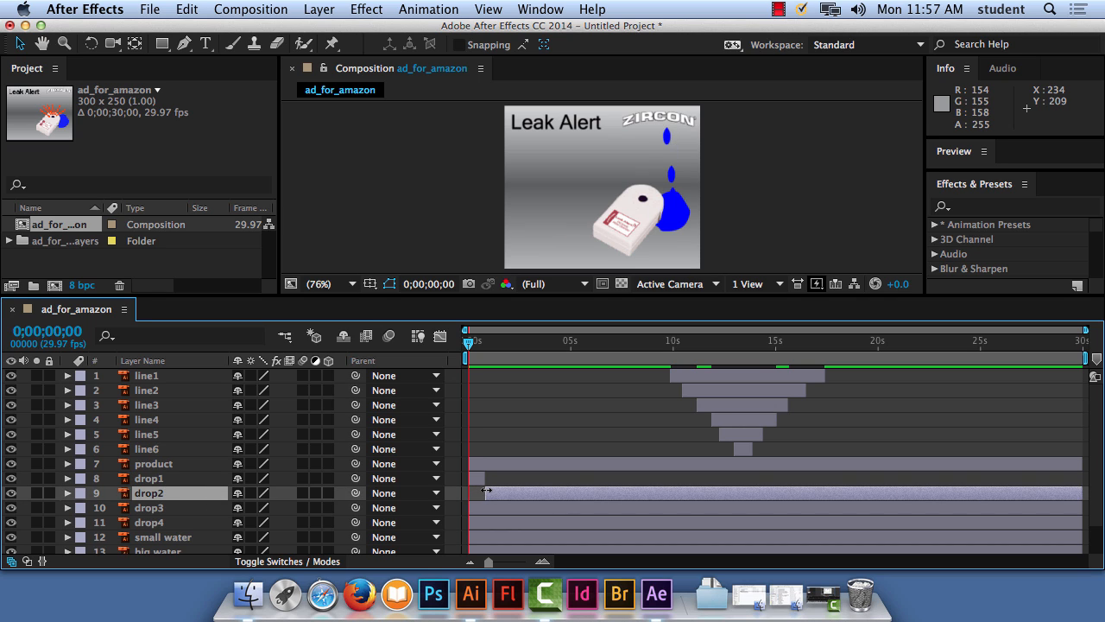
pyautogui.moveTo(1082, 492); pyautogui.dragTo(490, 492)
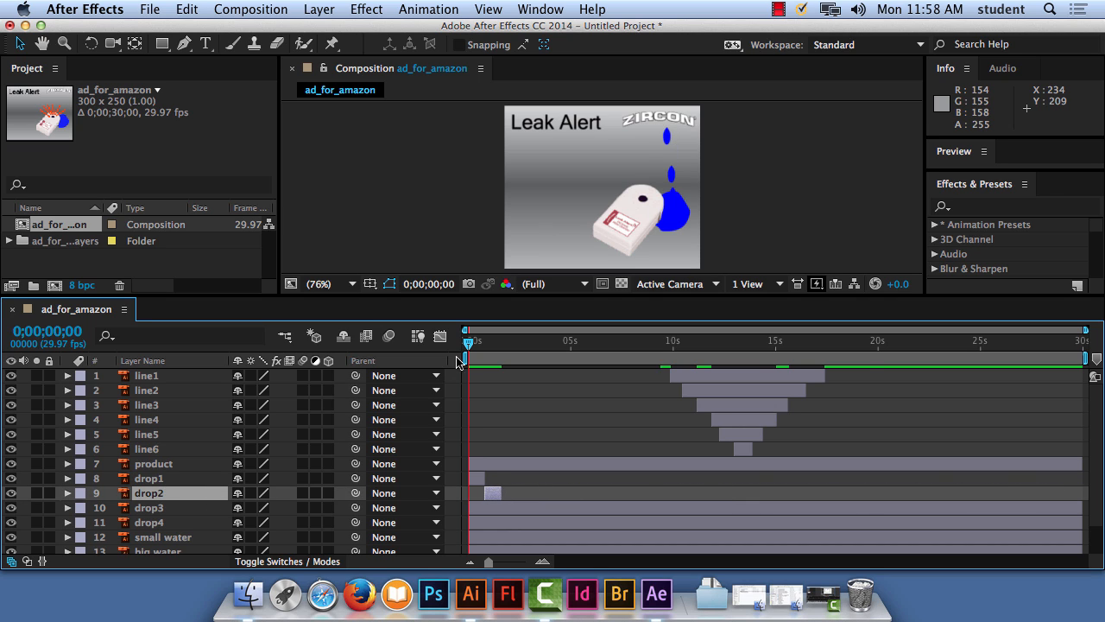
pyautogui.moveTo(468, 343); pyautogui.dragTo(494, 350)
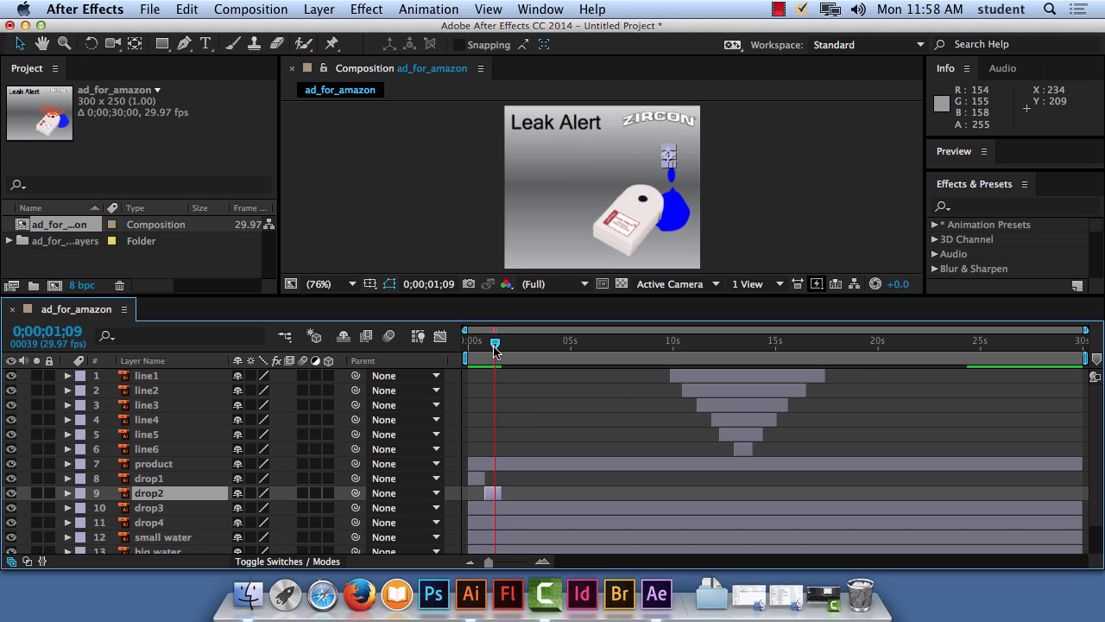
pyautogui.moveTo(471, 512); pyautogui.dragTo(505, 507)
pyautogui.moveTo(1080, 509); pyautogui.dragTo(521, 508)
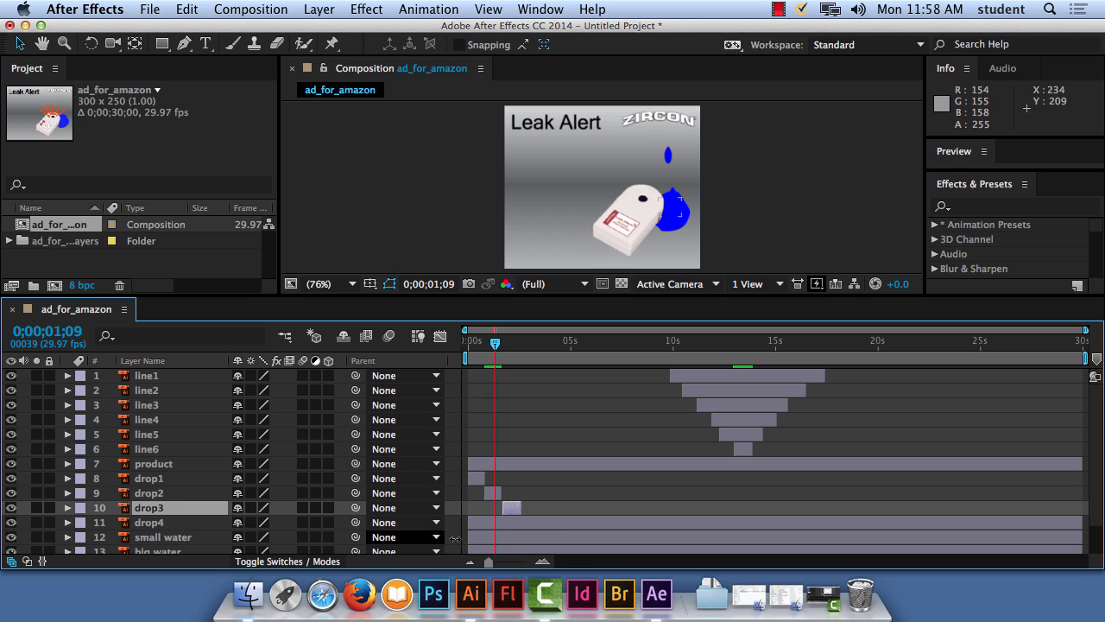
# Trim drop4 to about 2.6–3.3 s and small water to about 3.3–4.5 s, and return the playhead to the beginning.
pyautogui.moveTo(471, 523); pyautogui.dragTo(528, 522)
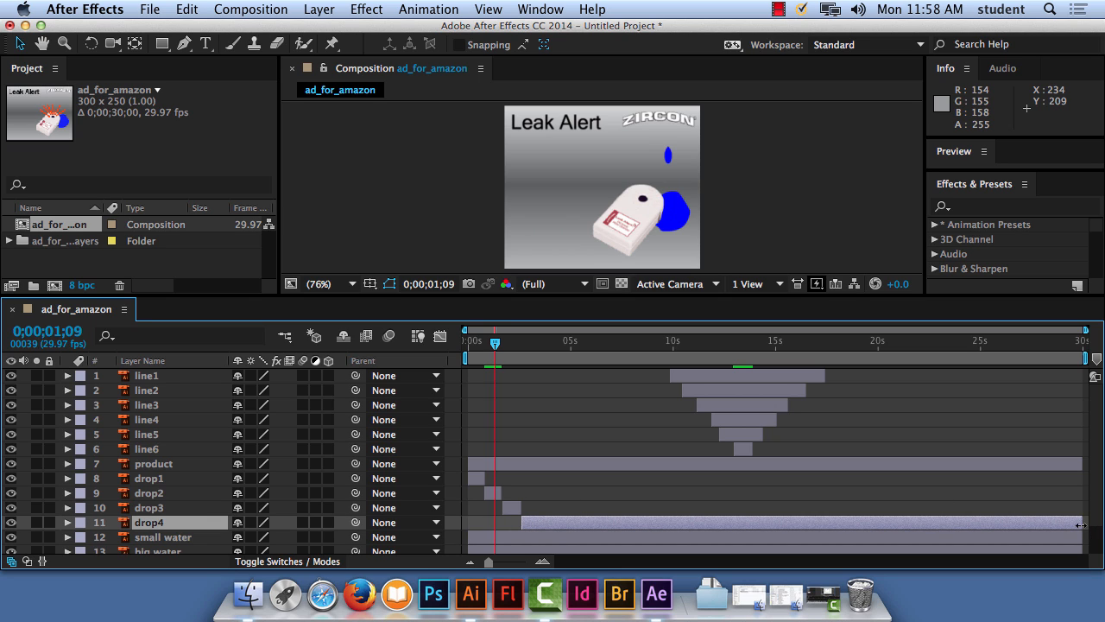
pyautogui.moveTo(1080, 524); pyautogui.dragTo(534, 521)
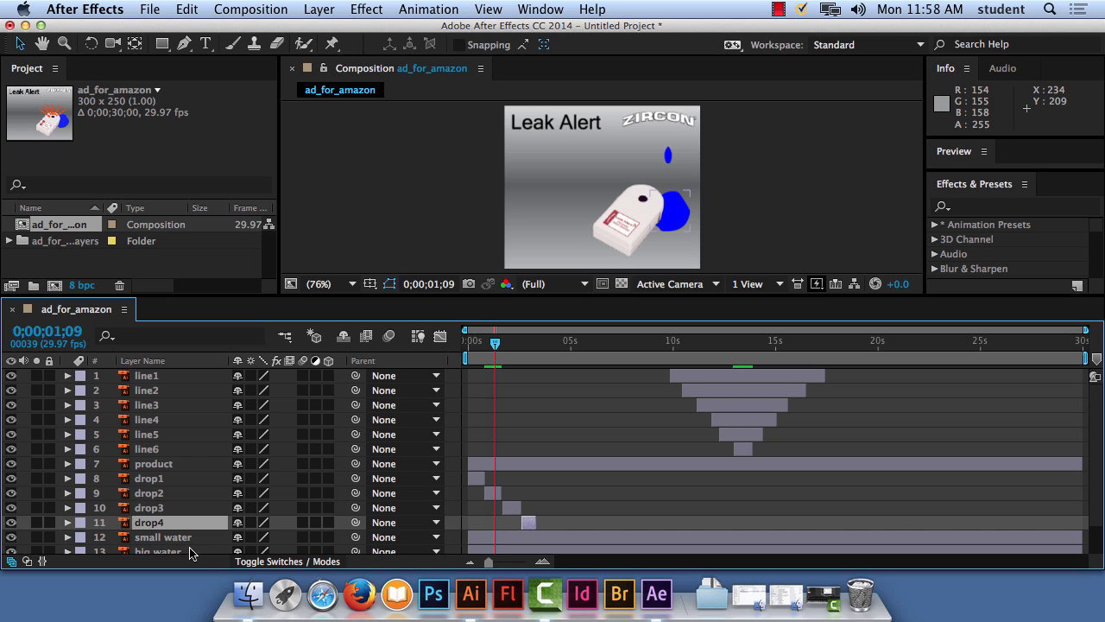
pyautogui.moveTo(467, 539); pyautogui.dragTo(535, 537)
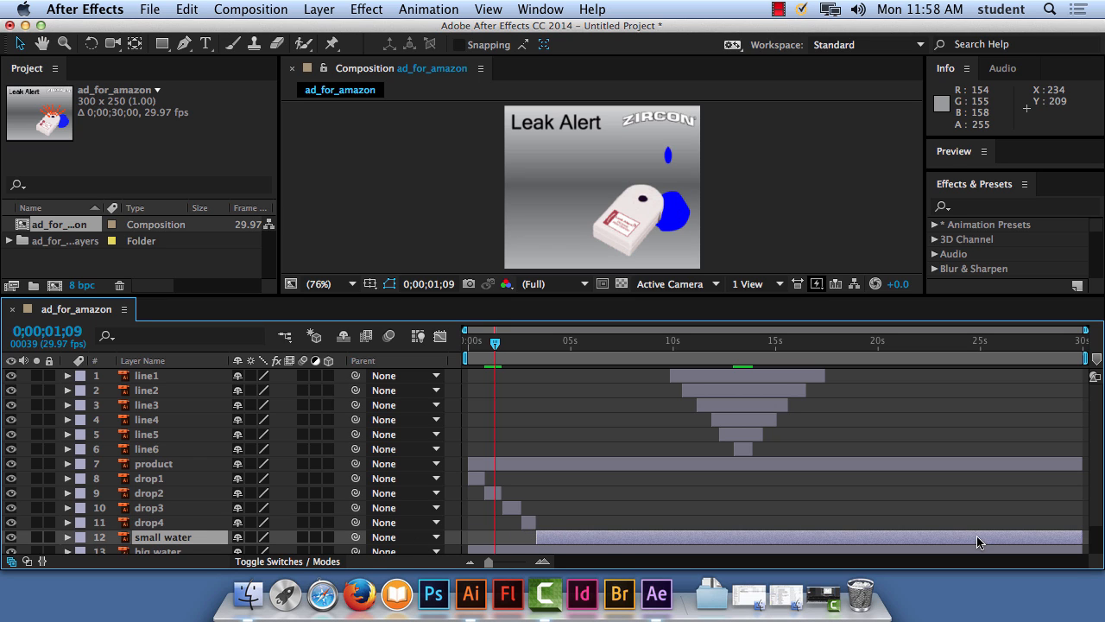
pyautogui.moveTo(1081, 539); pyautogui.dragTo(555, 540)
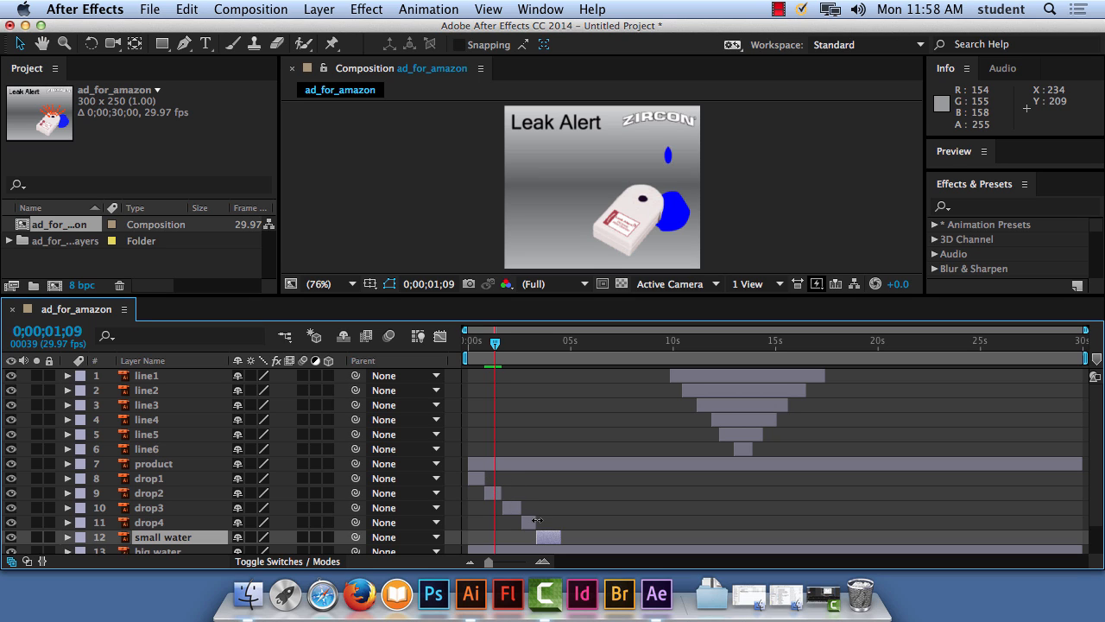
pyautogui.moveTo(497, 345); pyautogui.dragTo(456, 346)
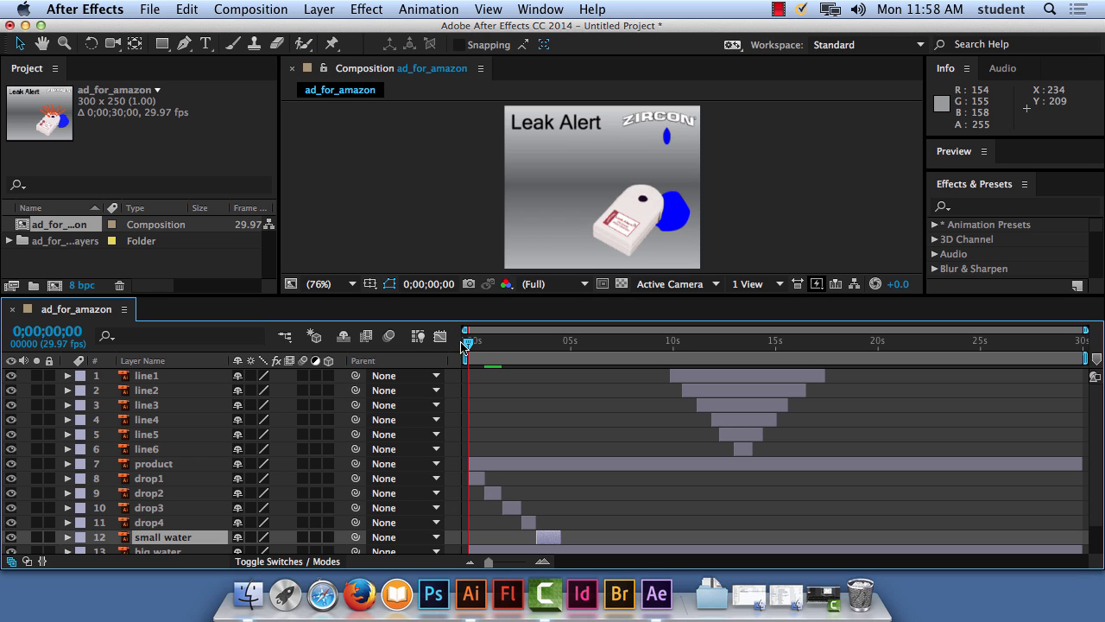
pyautogui.moveTo(467, 347); pyautogui.dragTo(471, 347)
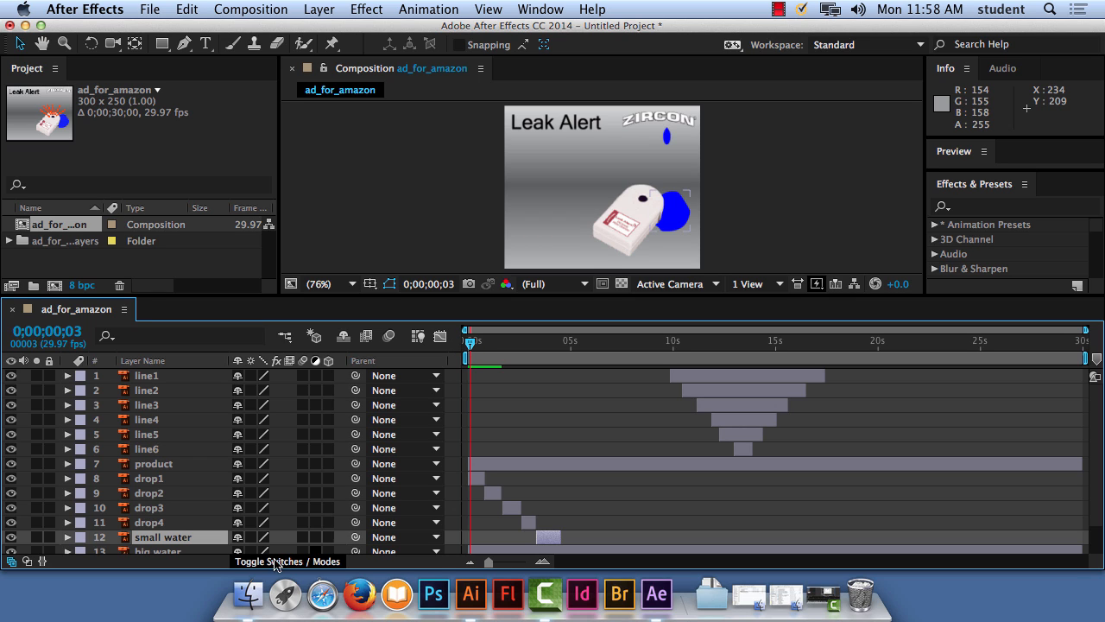
# Hide the big water layer, extend the end of small water to 30 s, and return the playhead to the start.
pyautogui.click(10, 537)
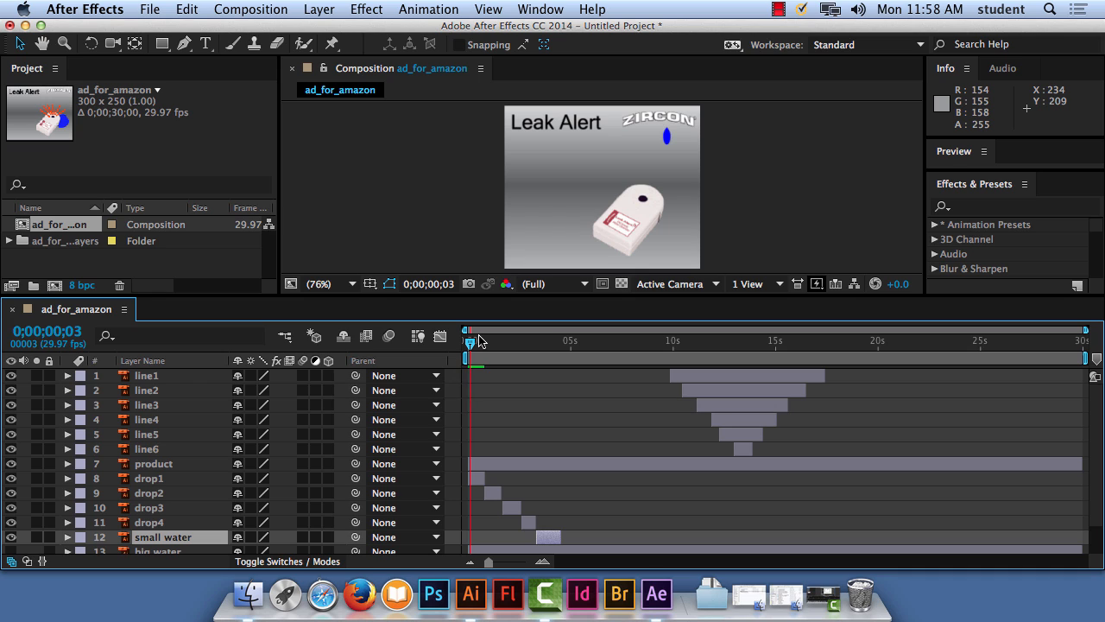
pyautogui.moveTo(468, 345); pyautogui.dragTo(560, 355)
pyautogui.moveTo(565, 540); pyautogui.dragTo(1092, 522)
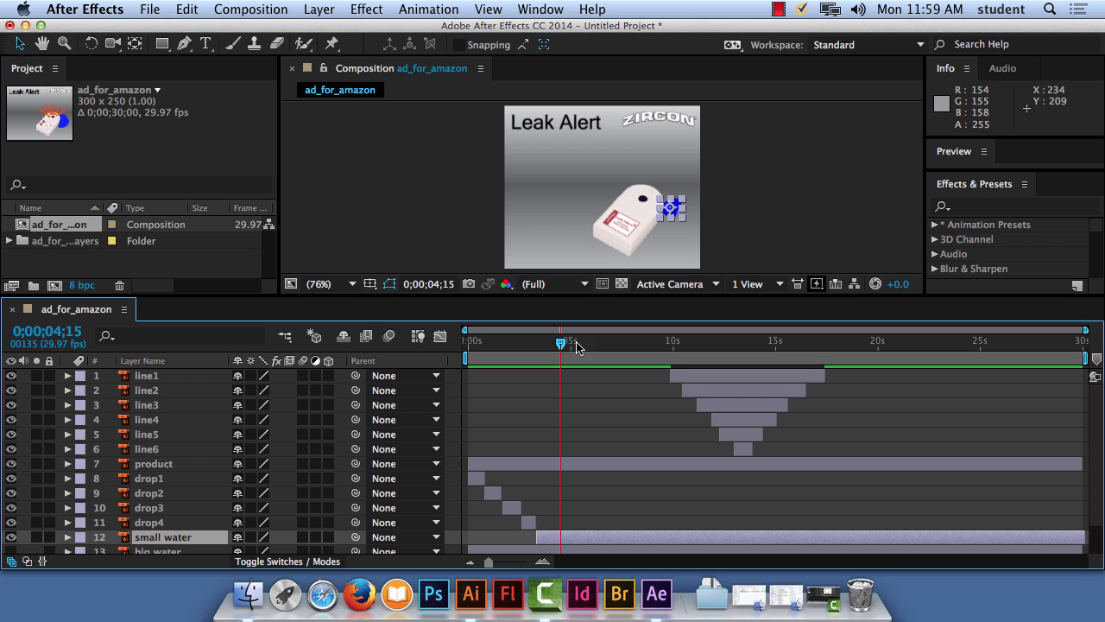
pyautogui.moveTo(562, 345); pyautogui.dragTo(449, 352)
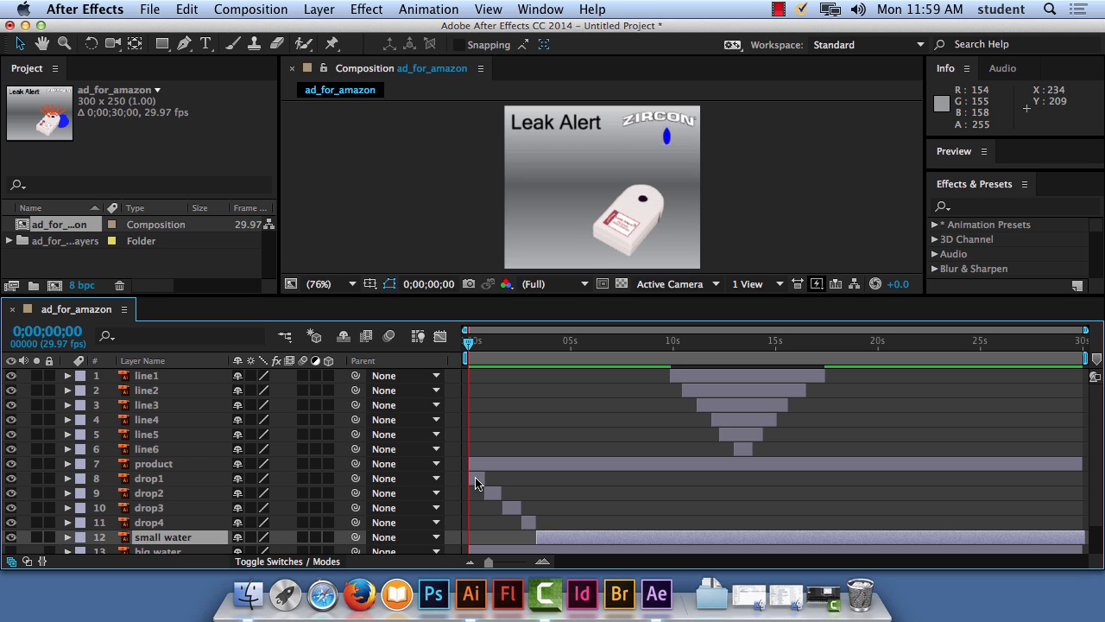
# Duplicate drop1 to drop4 and shift the copies together so the first one starts at about 4 s.
pyautogui.moveTo(473, 483)
pyautogui.mouseDown()
pyautogui.moveTo(558, 480)
pyautogui.moveTo(478, 480)
pyautogui.mouseUp()
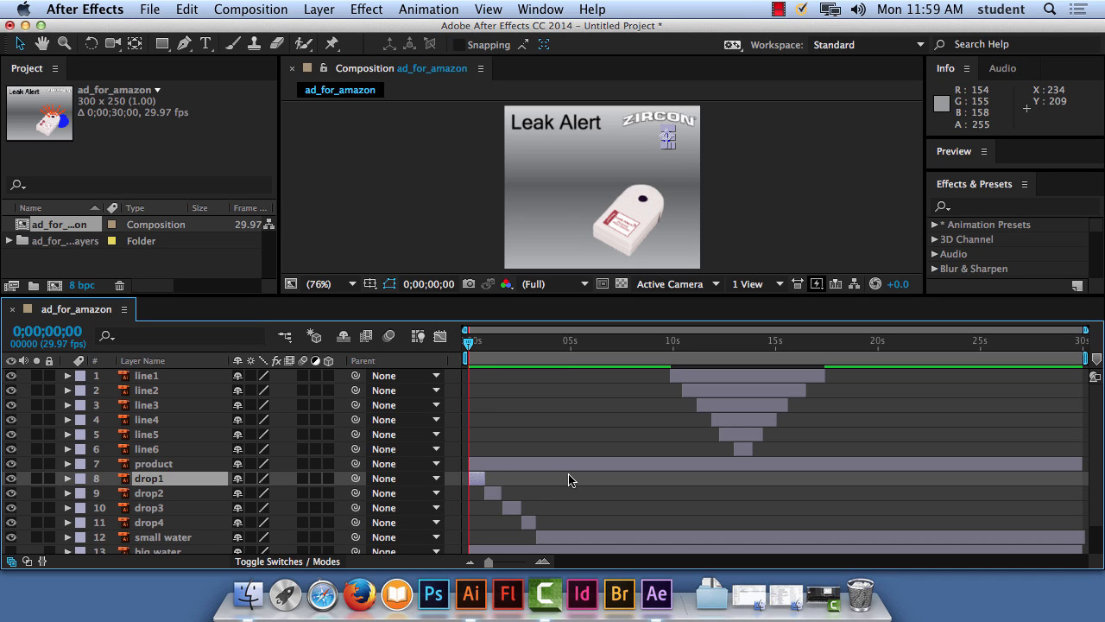
pyautogui.keyDown('shift'); pyautogui.click(162, 523); pyautogui.keyUp('shift')
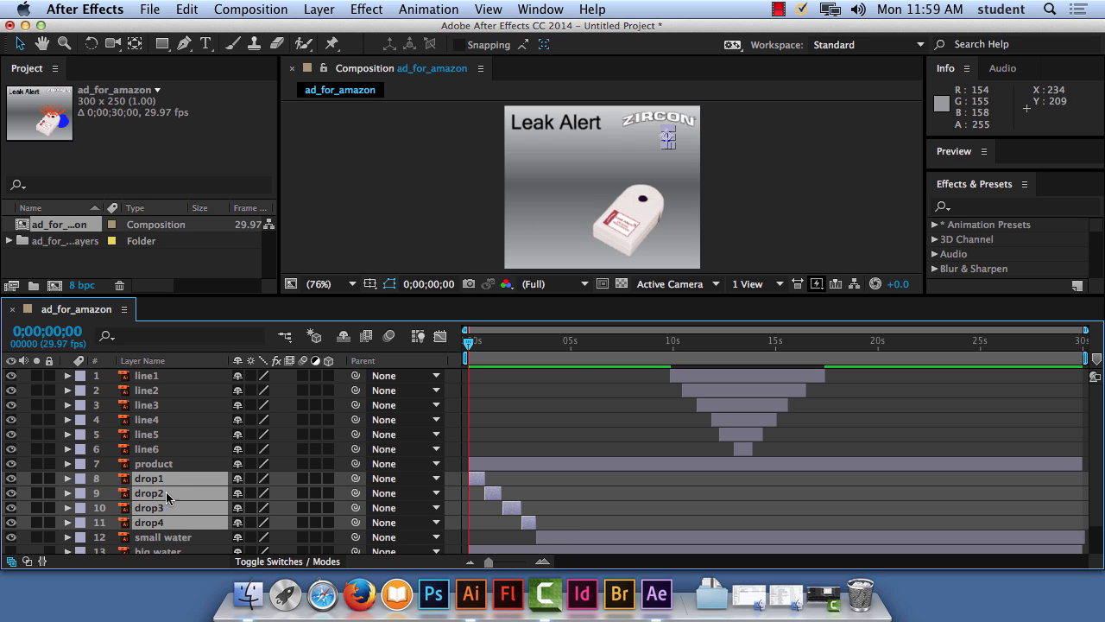
pyautogui.click(198, 7)
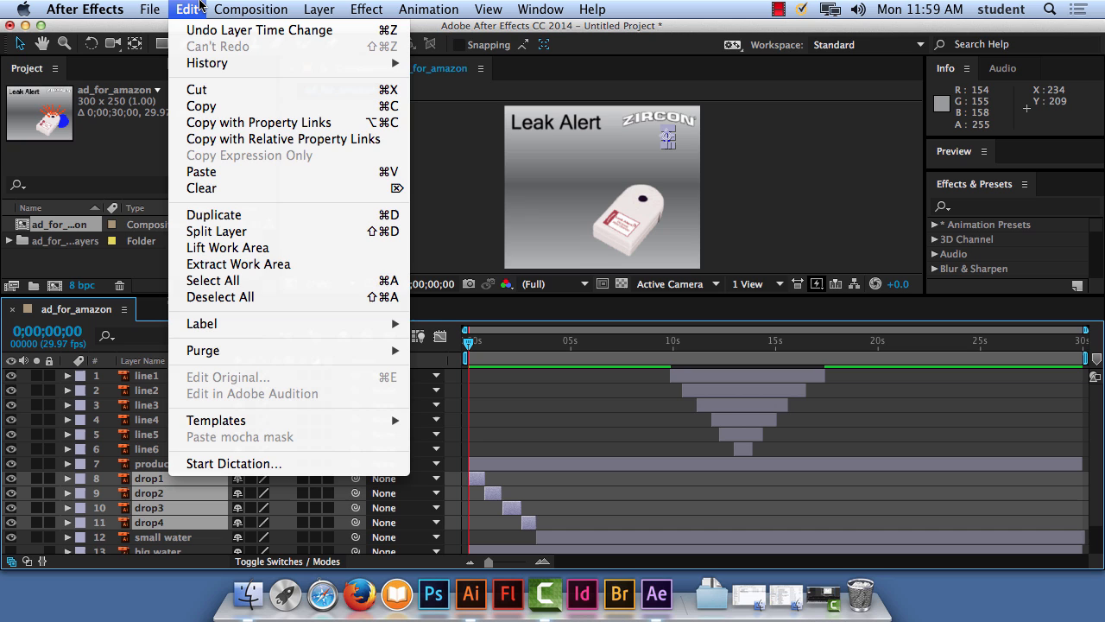
pyautogui.click(236, 218)
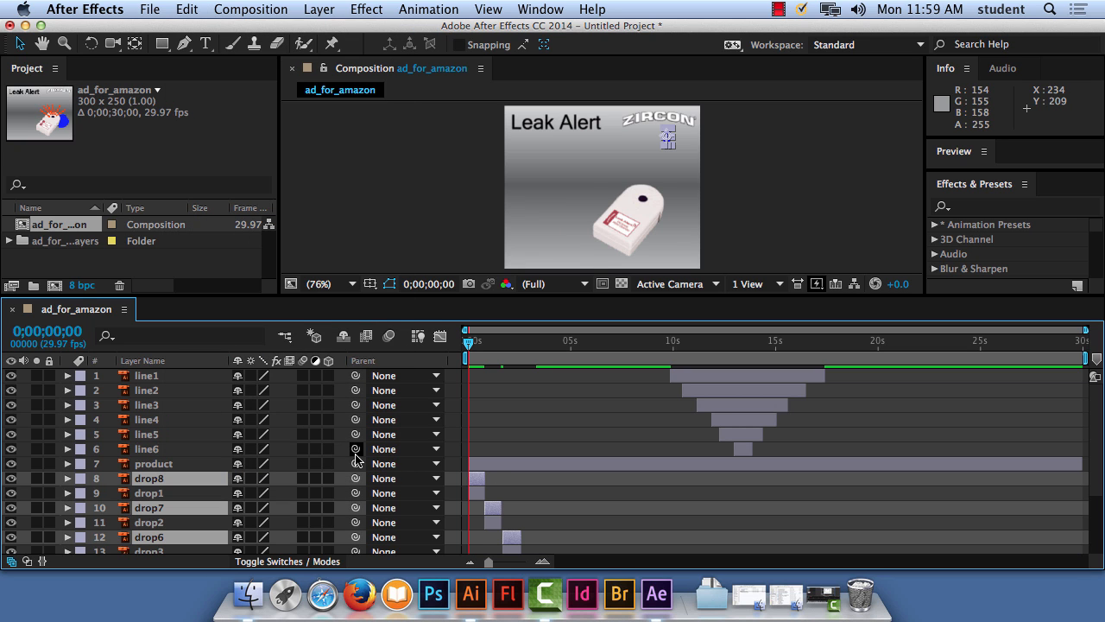
pyautogui.scroll(-3, 511, 470)
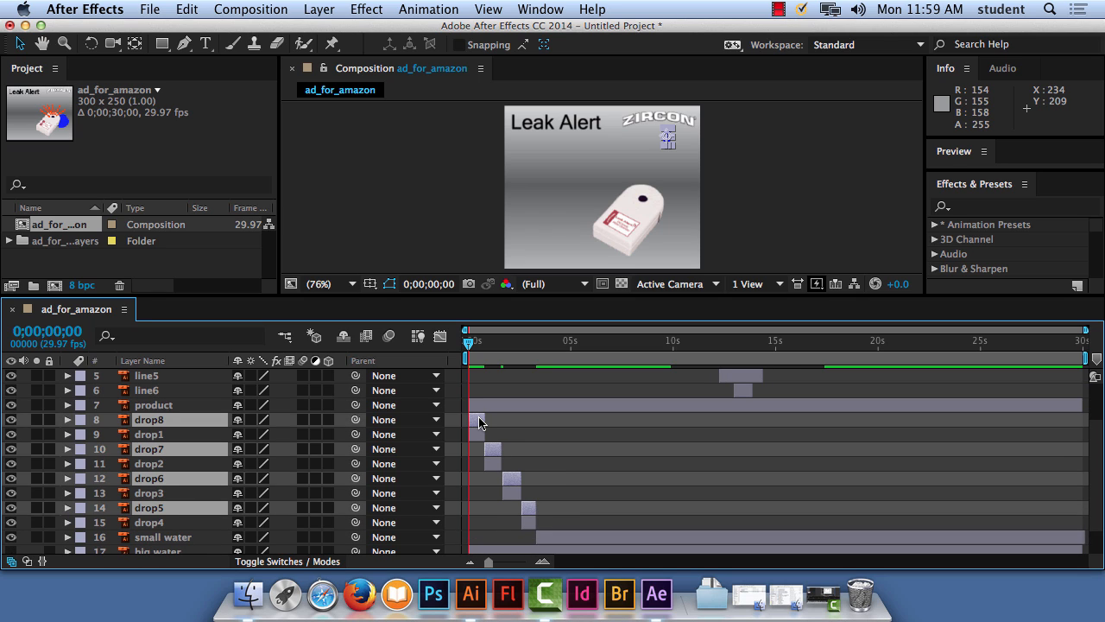
pyautogui.moveTo(480, 421); pyautogui.dragTo(556, 421)
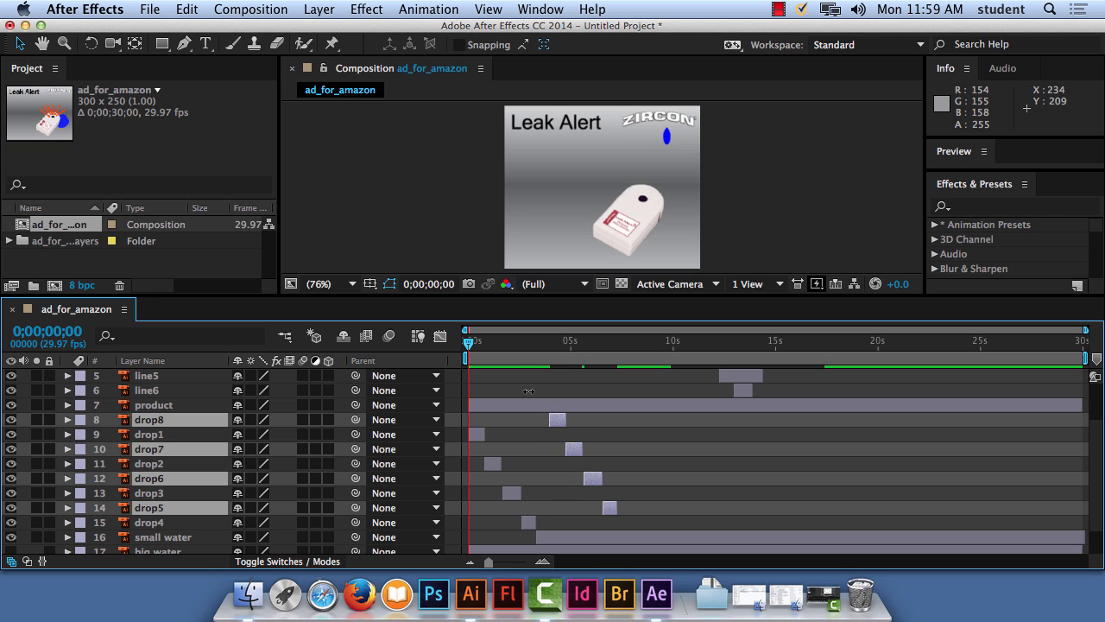
# Trim the start of big water to 0;00;07;19 and scrub on to 0;00;08;12 to check it.
pyautogui.click(183, 7)
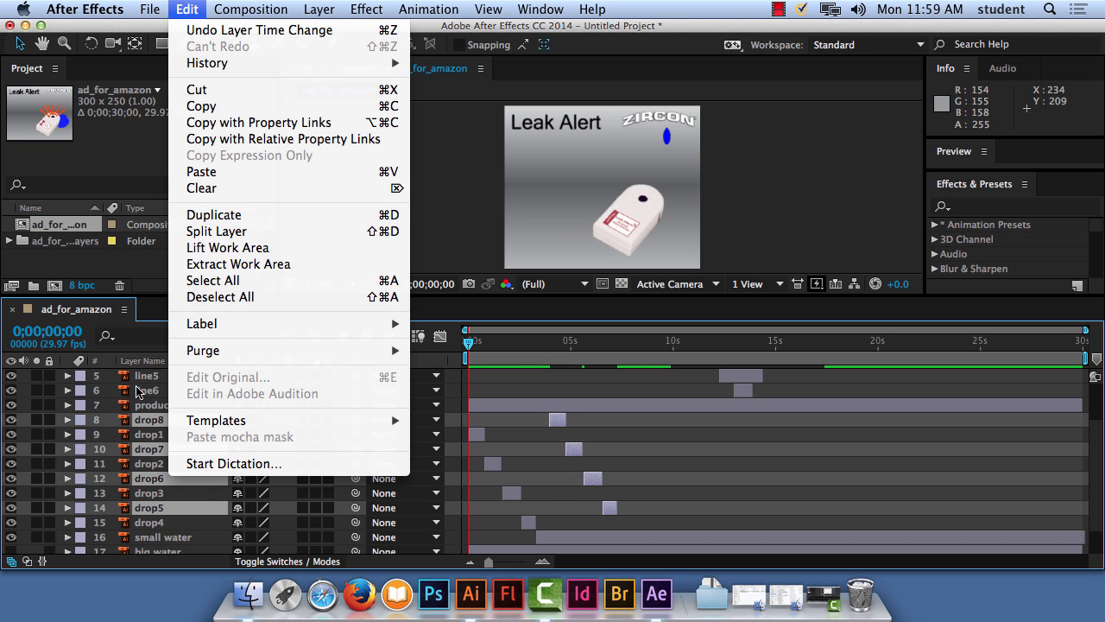
pyautogui.click(285, 122)
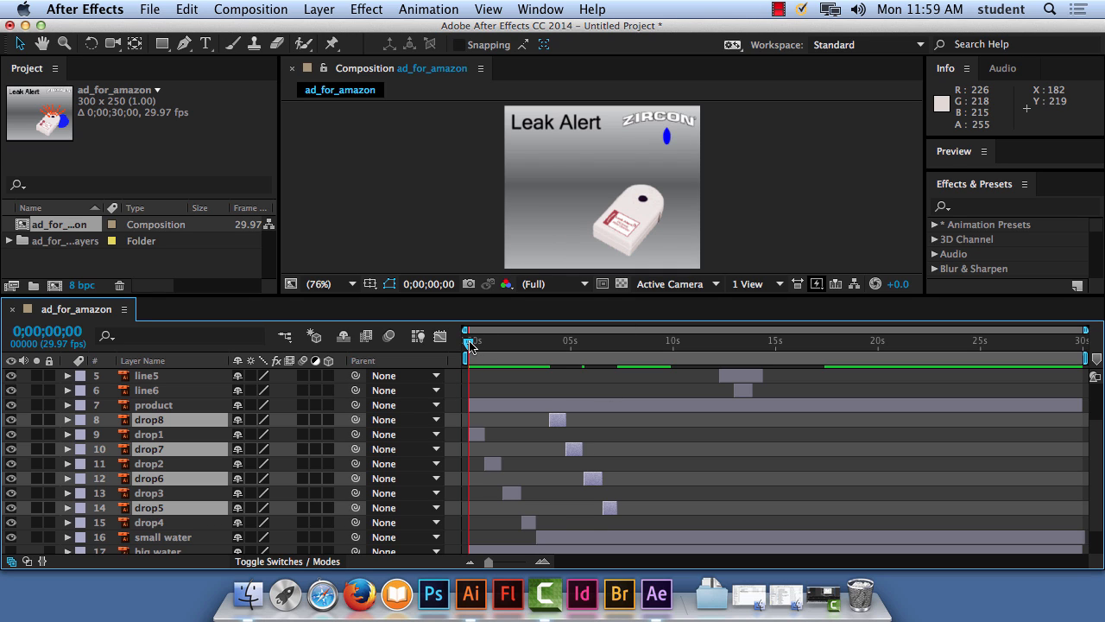
pyautogui.moveTo(469, 344); pyautogui.dragTo(624, 345)
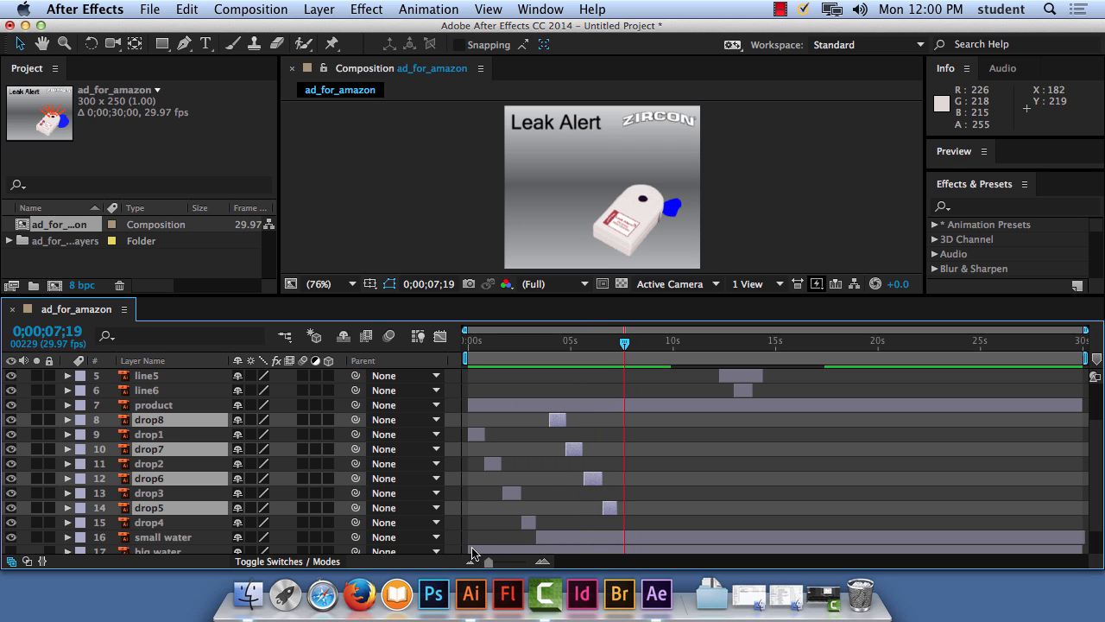
pyautogui.moveTo(471, 548); pyautogui.dragTo(604, 548)
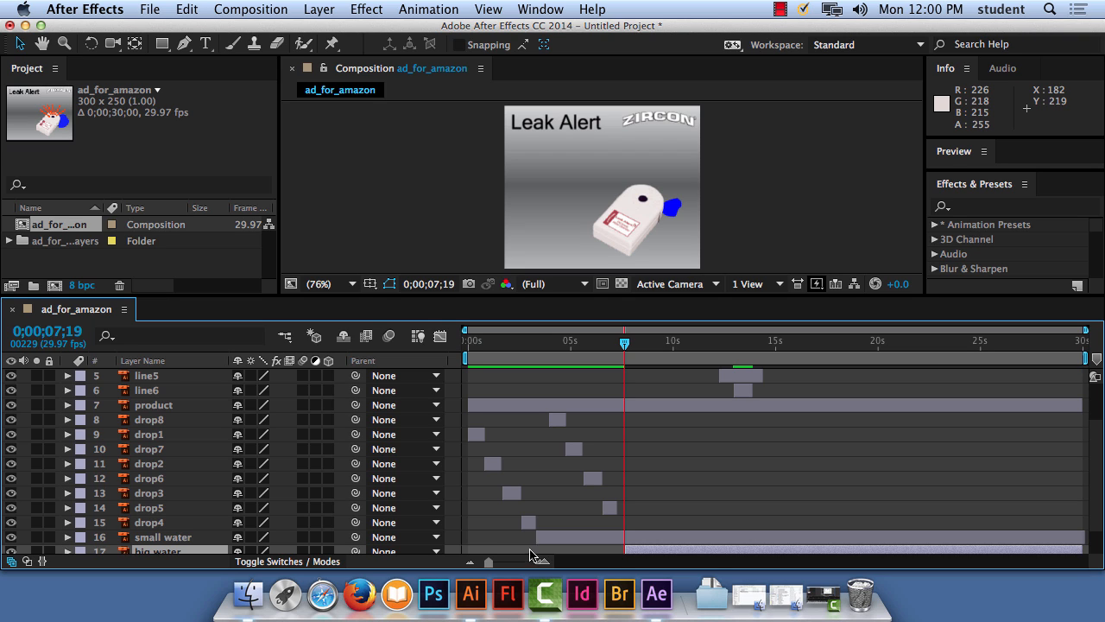
pyautogui.moveTo(626, 344)
pyautogui.mouseDown()
pyautogui.moveTo(653, 347)
pyautogui.moveTo(450, 340)
pyautogui.moveTo(641, 343)
pyautogui.mouseUp()
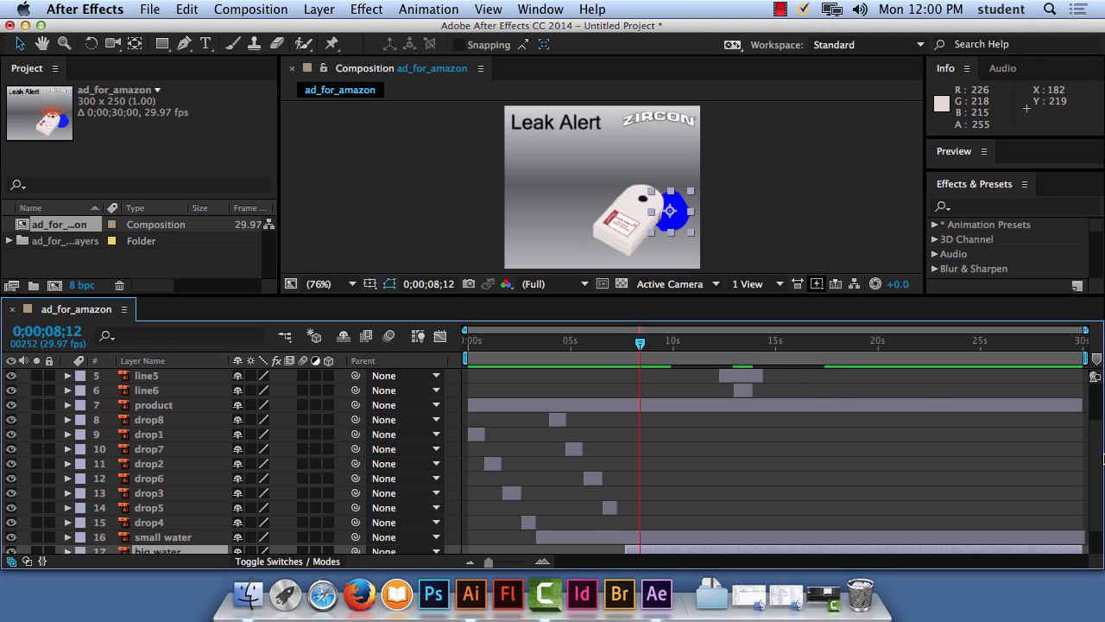
# Shift line1 to line6 together so line1 starts at about 8 s, and scrub through them to 0;00;16;12.
pyautogui.scroll(4, 1097, 458)
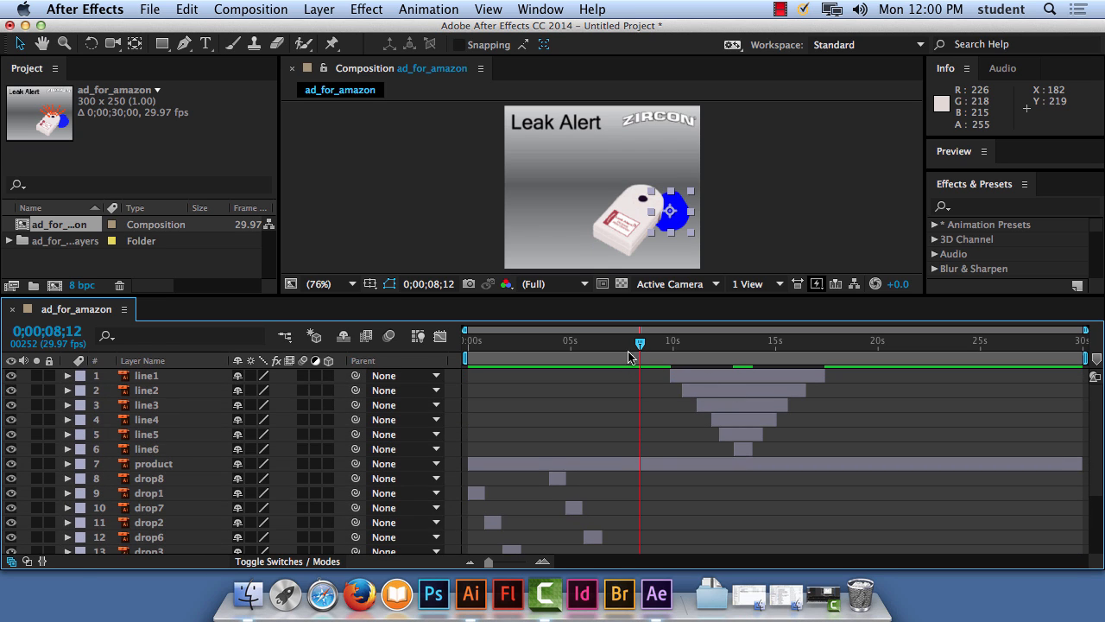
pyautogui.moveTo(639, 342); pyautogui.dragTo(827, 349)
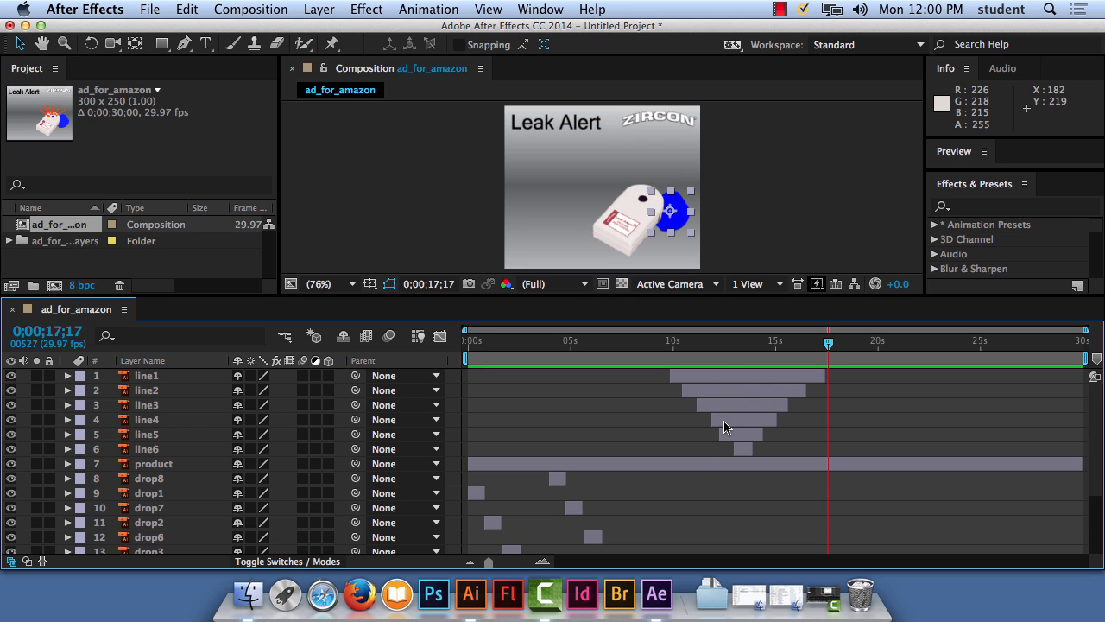
pyautogui.click(138, 376)
pyautogui.keyDown('shift'); pyautogui.click(142, 392); pyautogui.keyUp('shift')
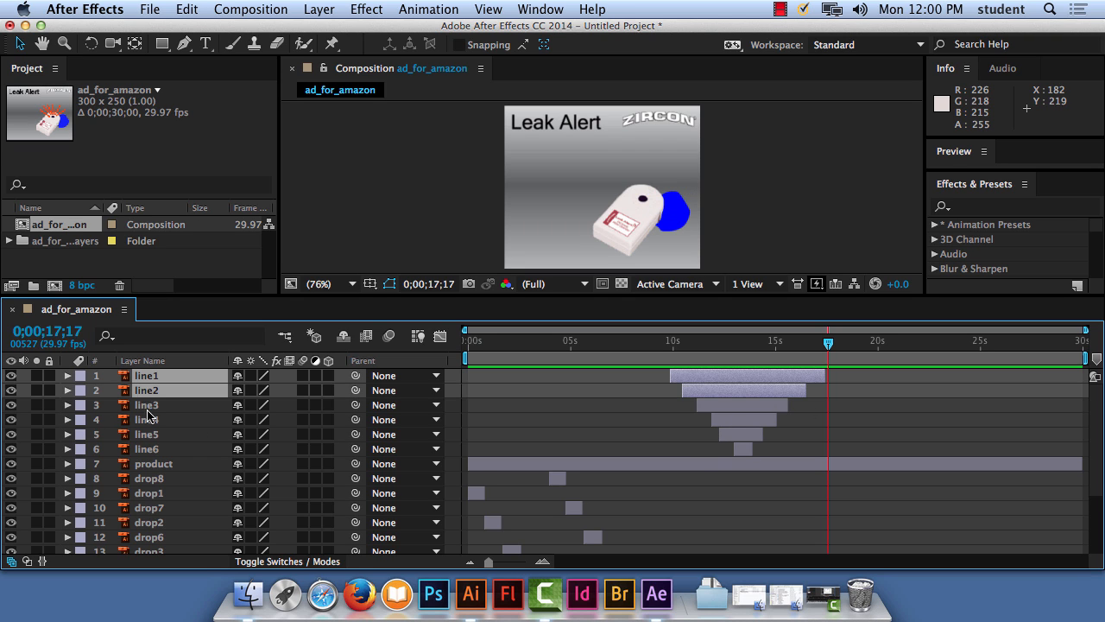
pyautogui.keyDown('shift'); pyautogui.click(148, 405); pyautogui.keyUp('shift')
pyautogui.keyDown('shift'); pyautogui.click(151, 419); pyautogui.keyUp('shift')
pyautogui.keyDown('shift'); pyautogui.click(151, 435); pyautogui.keyUp('shift')
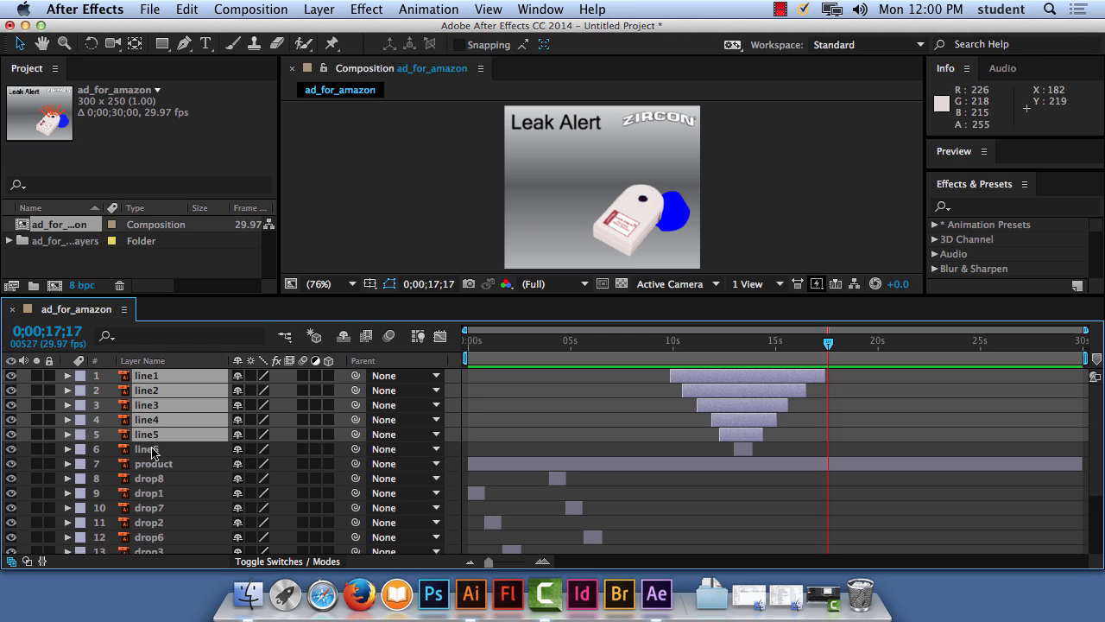
pyautogui.keyDown('shift'); pyautogui.click(152, 450); pyautogui.keyUp('shift')
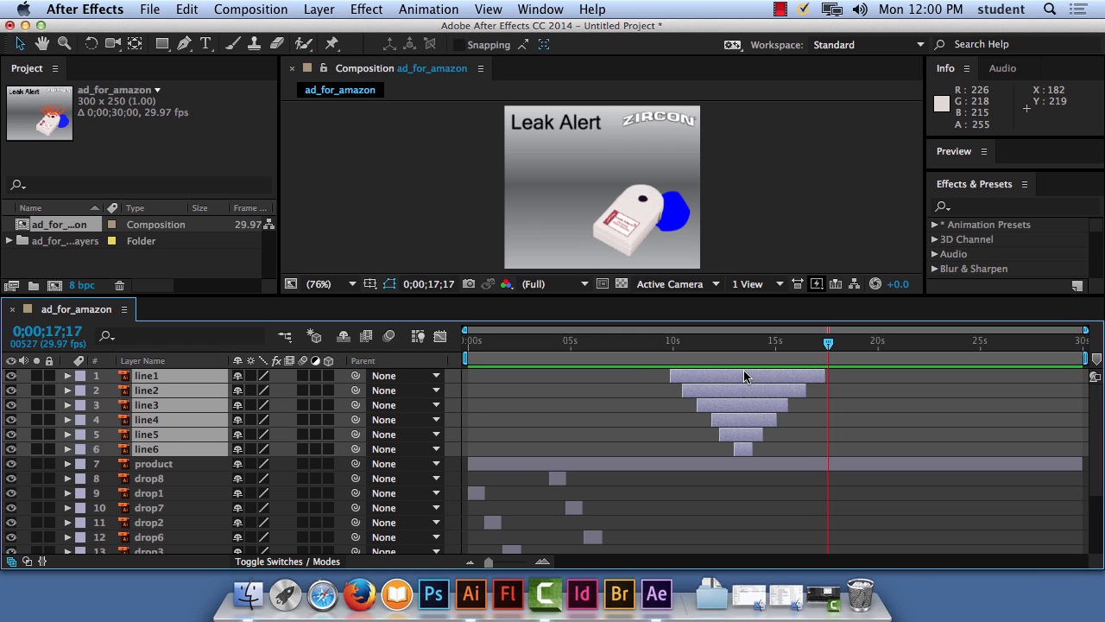
pyautogui.moveTo(744, 376); pyautogui.dragTo(612, 342)
pyautogui.moveTo(646, 375); pyautogui.dragTo(665, 380)
pyautogui.moveTo(616, 344); pyautogui.dragTo(803, 345)
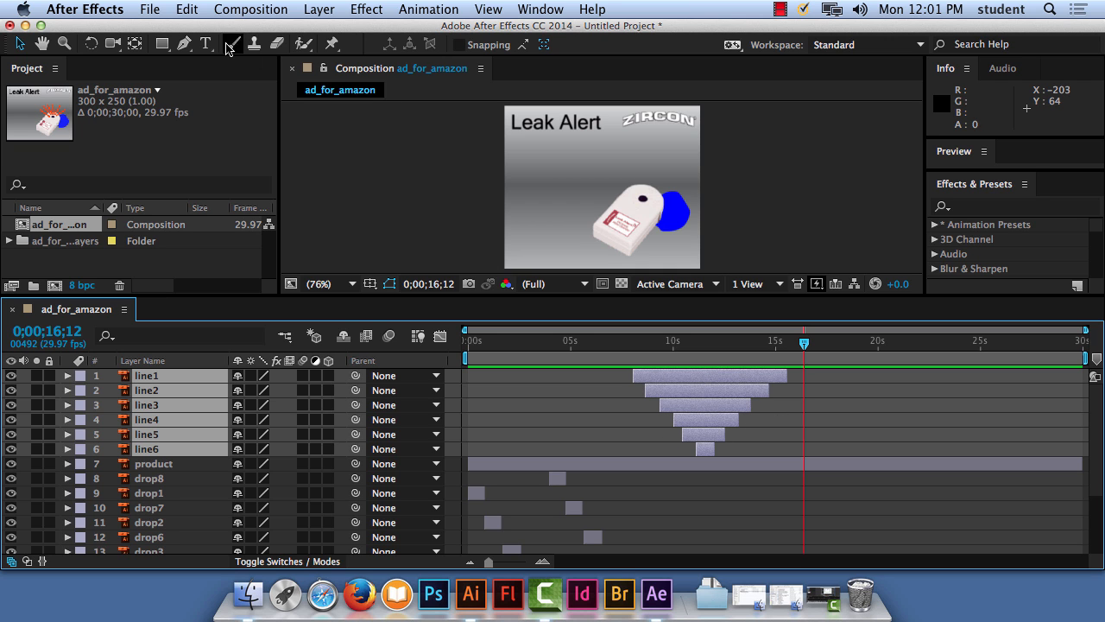
# Duplicate line1 to line6, shift the copies to start at about 16.2 s, and scrub through both sets to 0;00;24;12.
pyautogui.click(186, 7)
pyautogui.click(187, 7)
pyautogui.click(187, 7)
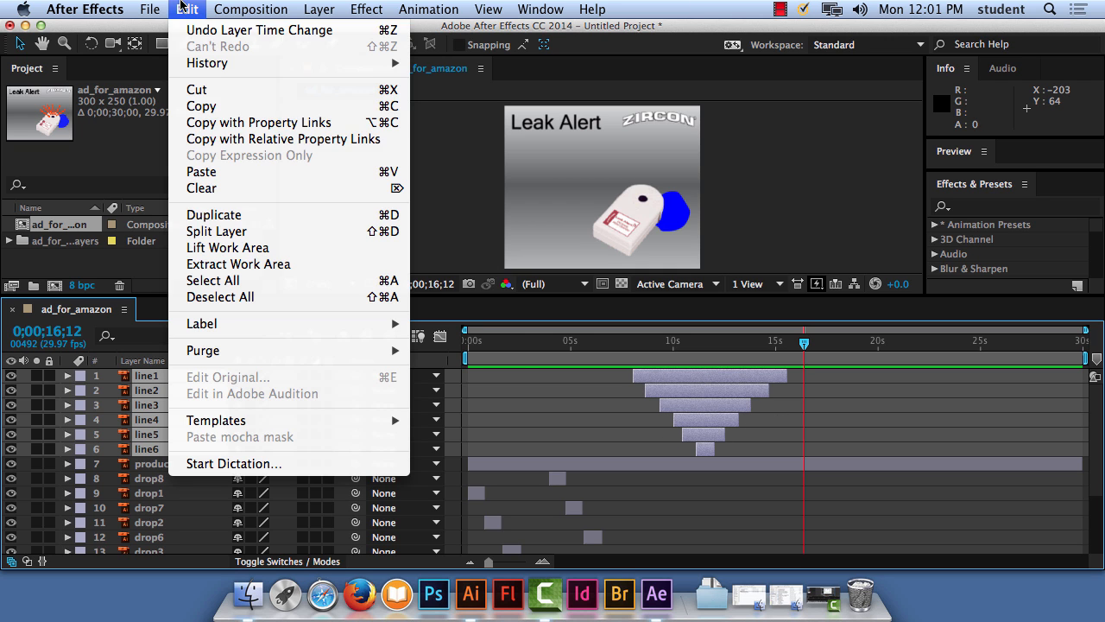
pyautogui.click(243, 225)
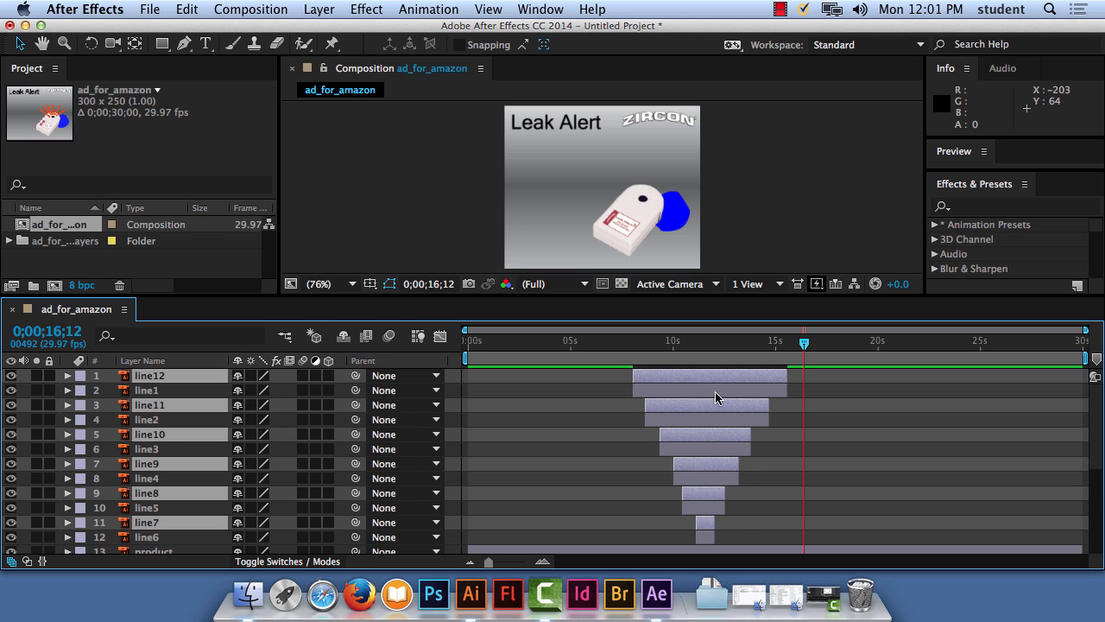
pyautogui.moveTo(708, 377); pyautogui.dragTo(873, 378)
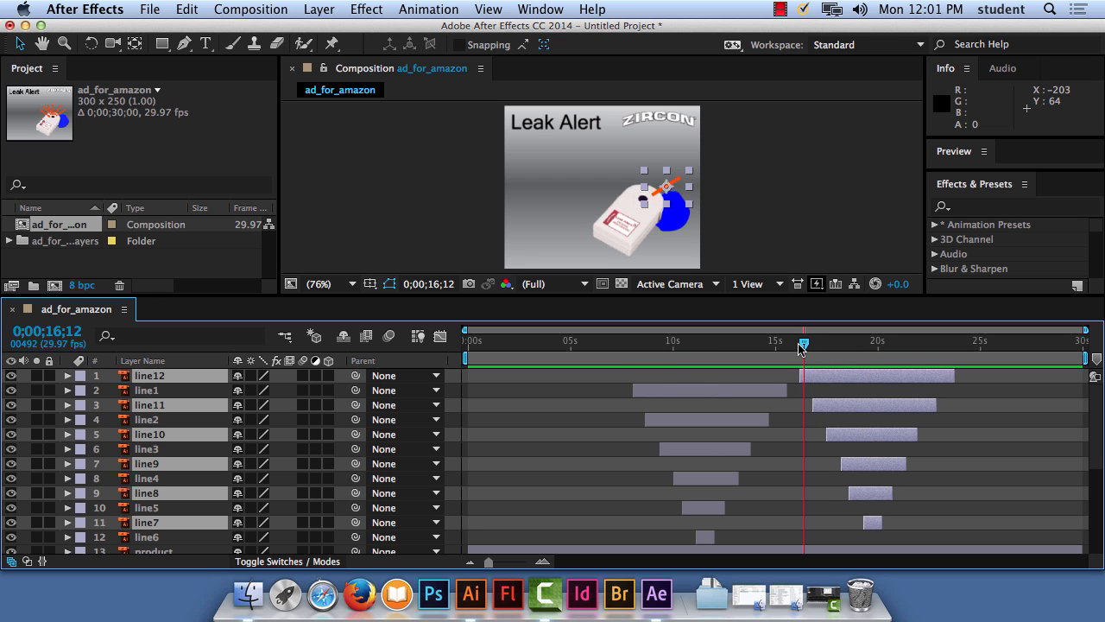
pyautogui.moveTo(804, 344); pyautogui.dragTo(616, 351)
pyautogui.moveTo(658, 348); pyautogui.dragTo(968, 364)
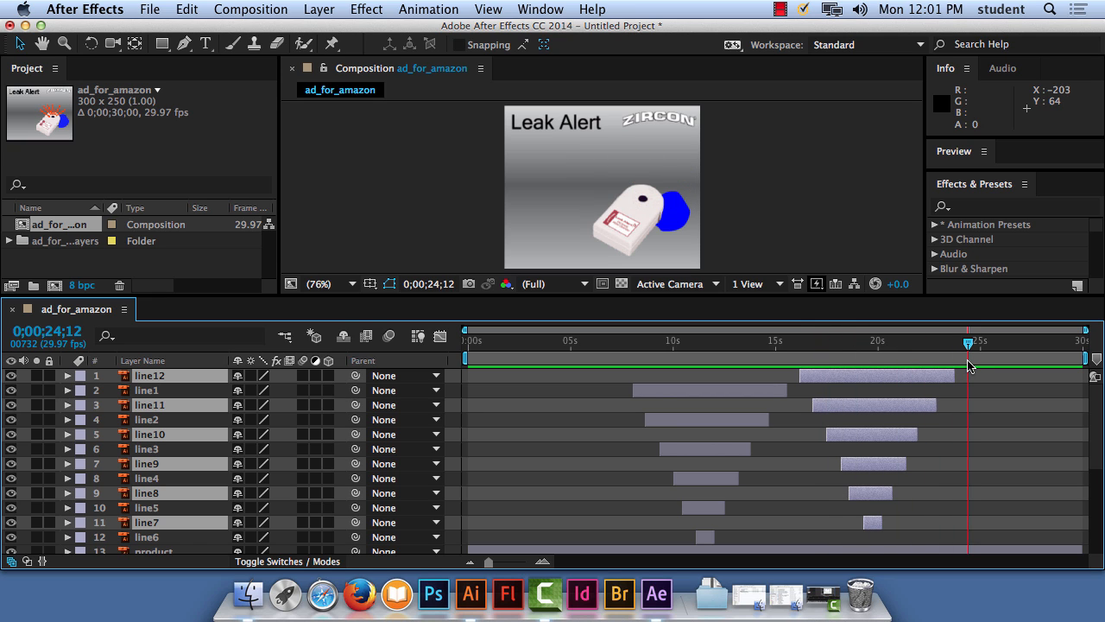
# Show the straight_product layer and trim its start to about 23.8 s, with the playhead at 0;00;23;25.
pyautogui.click(510, 259)
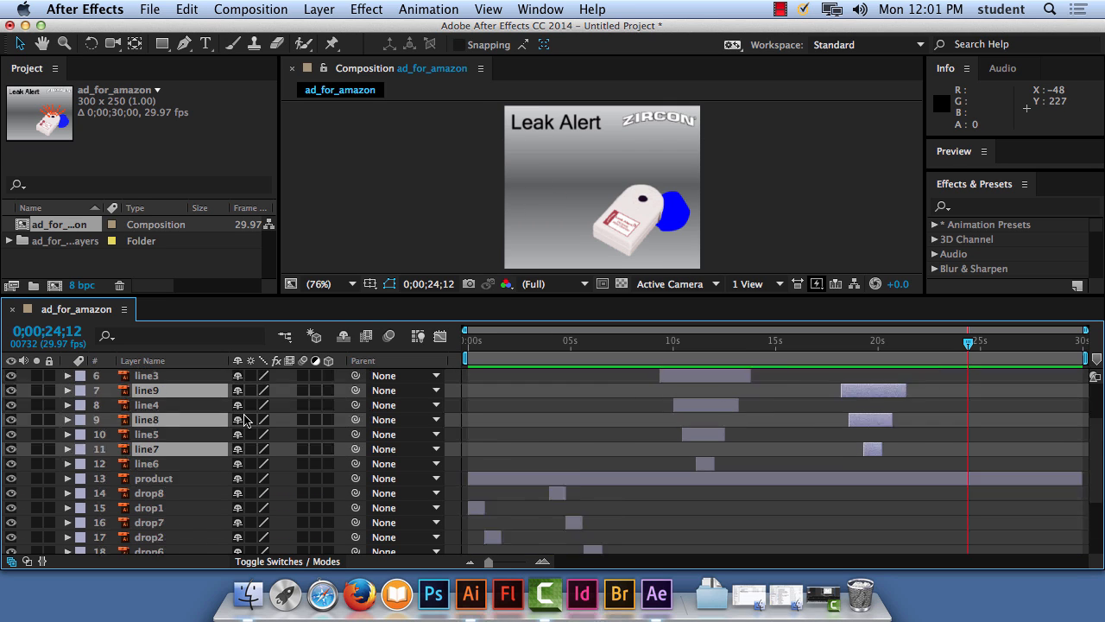
pyautogui.scroll(-5, 249, 422)
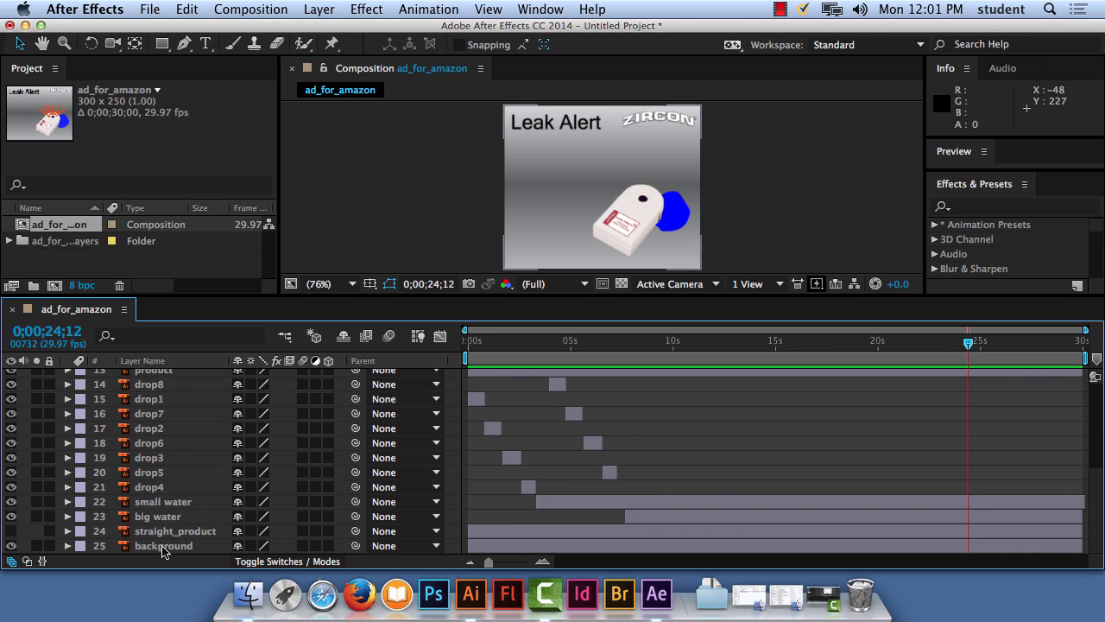
pyautogui.click(15, 531)
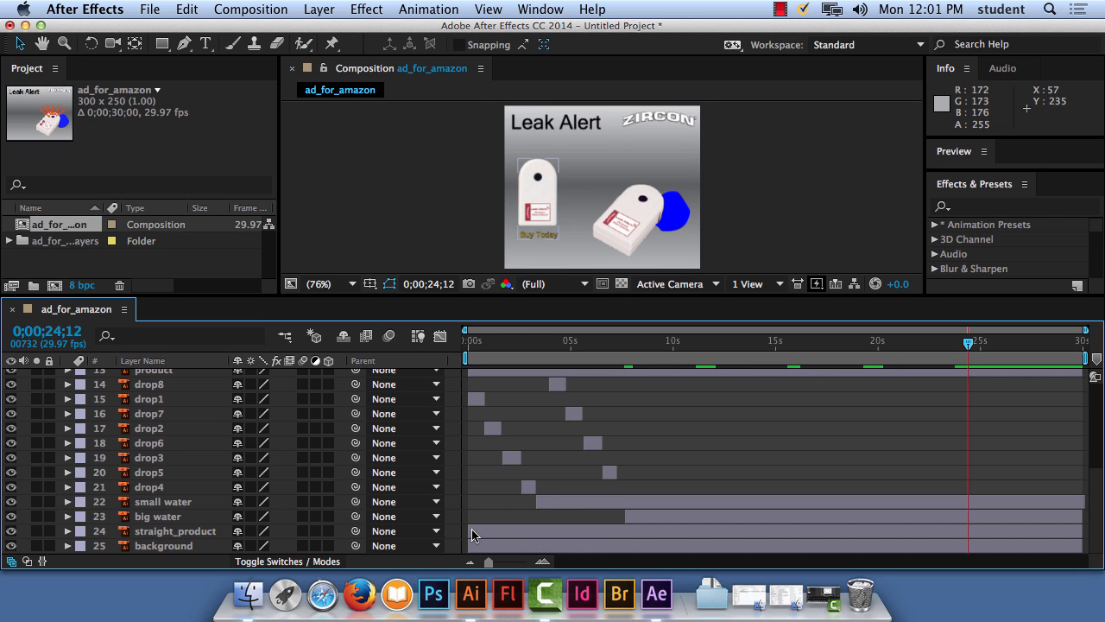
pyautogui.moveTo(471, 531); pyautogui.dragTo(531, 532)
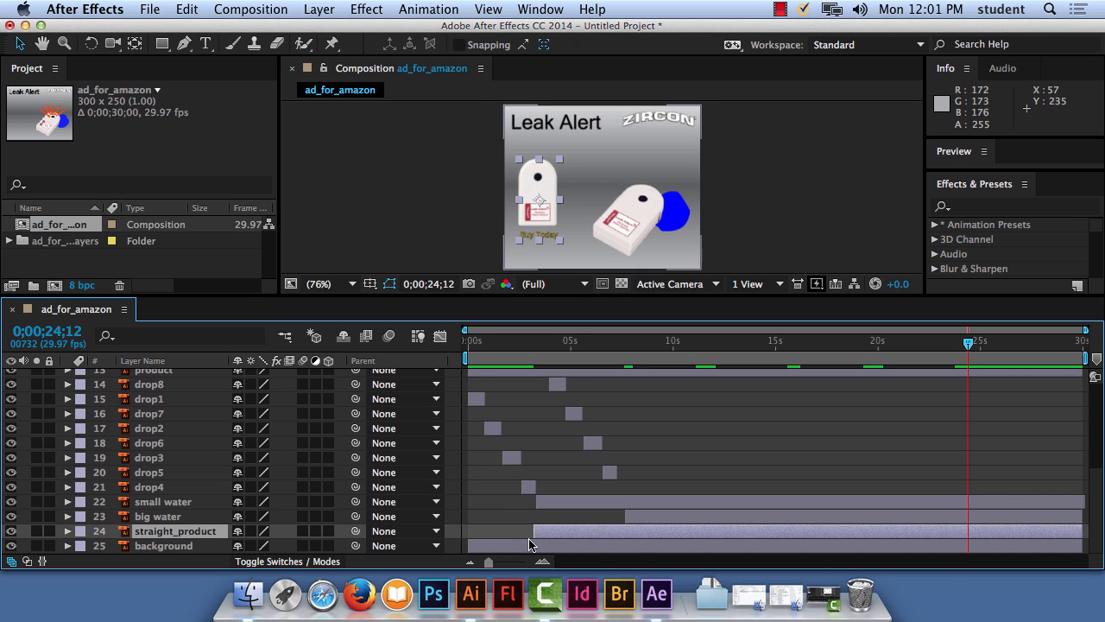
pyautogui.moveTo(532, 531); pyautogui.dragTo(956, 531)
pyautogui.click(969, 344)
pyautogui.moveTo(971, 345)
pyautogui.mouseDown()
pyautogui.moveTo(929, 344)
pyautogui.moveTo(971, 344)
pyautogui.moveTo(946, 344)
pyautogui.moveTo(958, 344)
pyautogui.mouseUp()
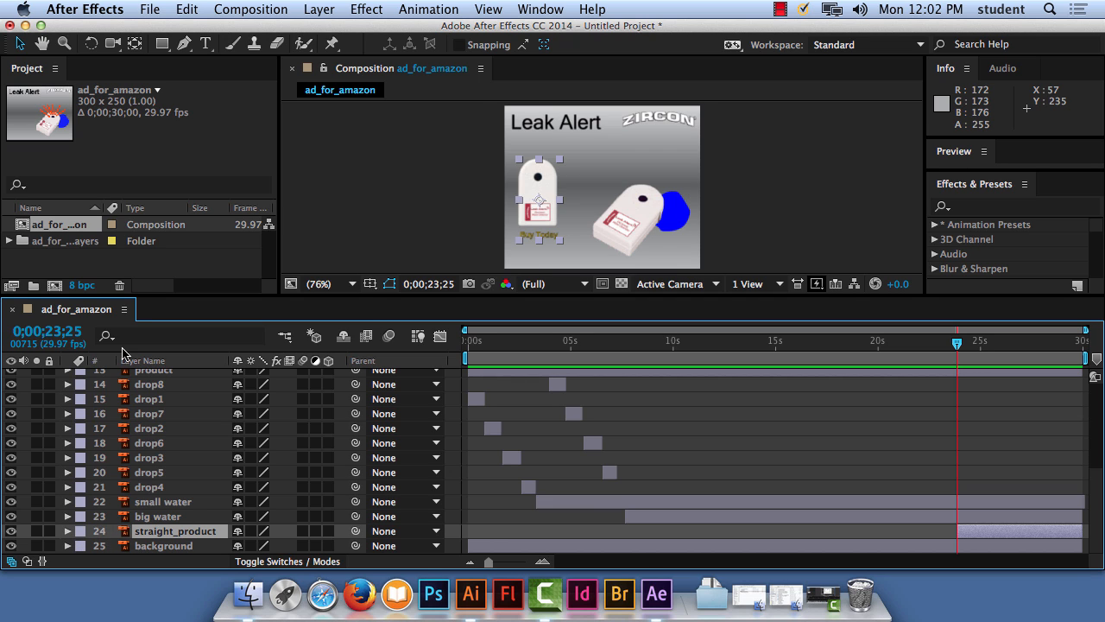
# Add 100% Opacity keyframes to straight_product at 0;00;23;25 and 0;00;25;24, and move the playhead back to about the first keyframe.
pyautogui.click(68, 536)
pyautogui.scroll(-1, 171, 524)
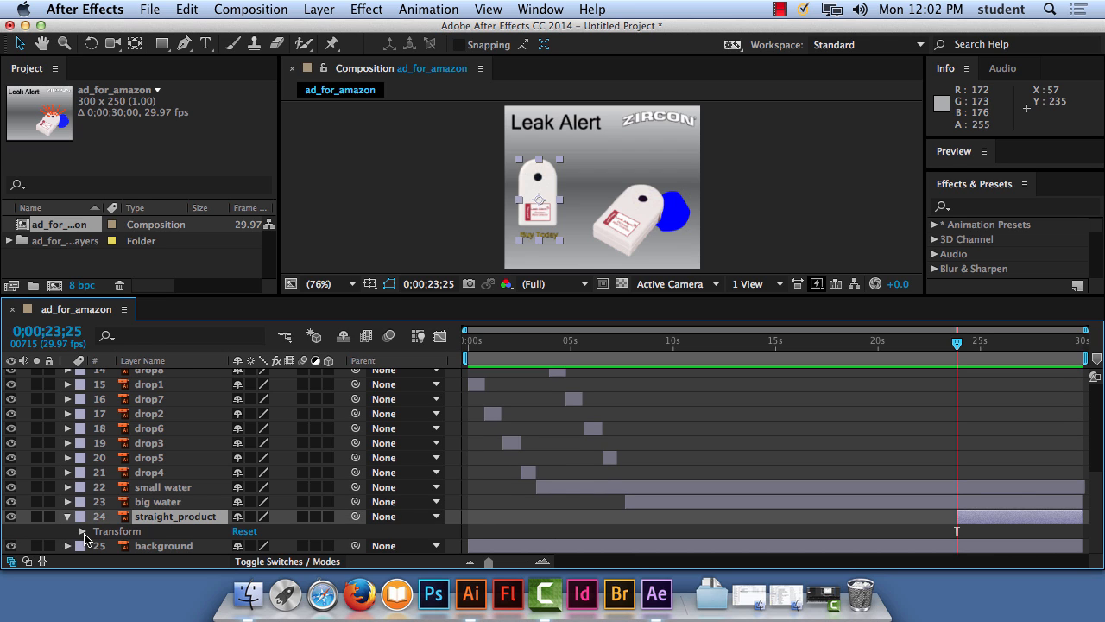
pyautogui.click(82, 531)
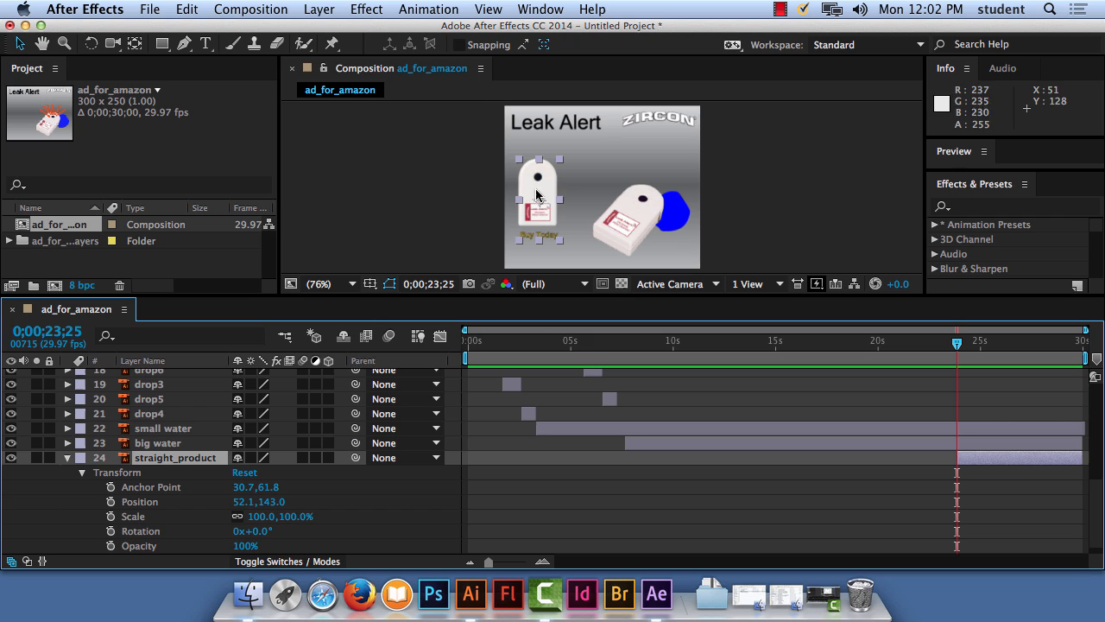
pyautogui.click(111, 547)
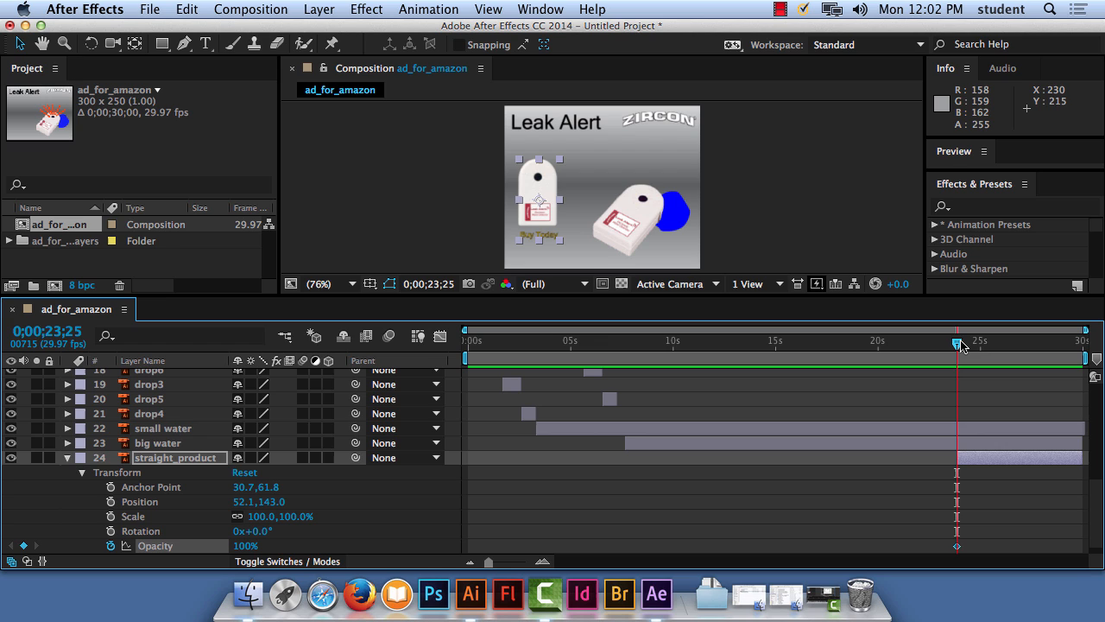
pyautogui.moveTo(961, 346); pyautogui.dragTo(997, 345)
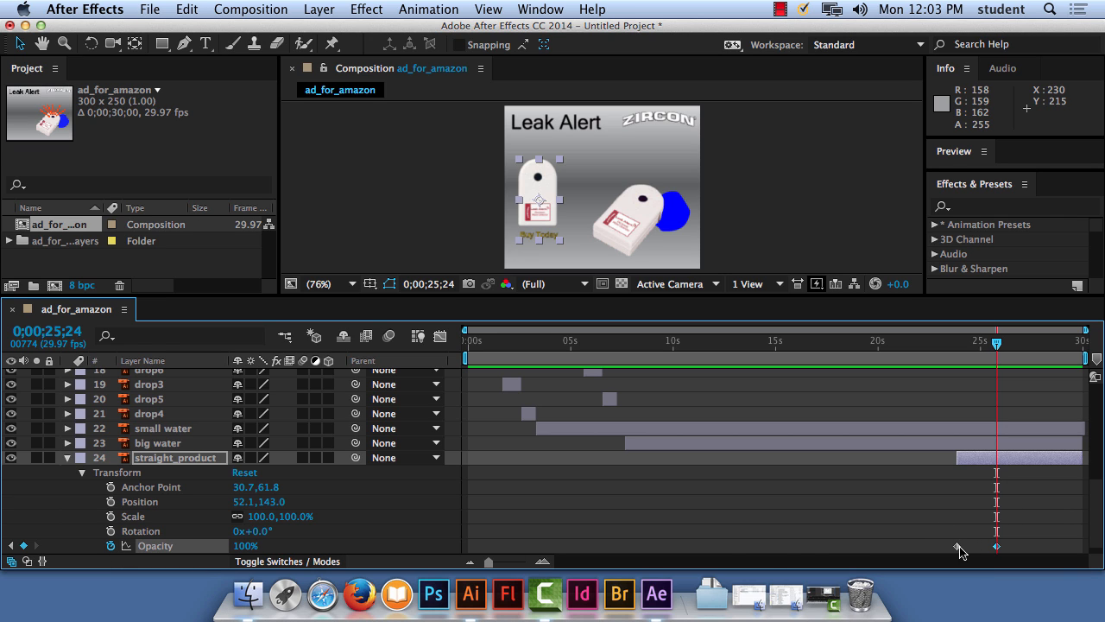
pyautogui.moveTo(960, 547)
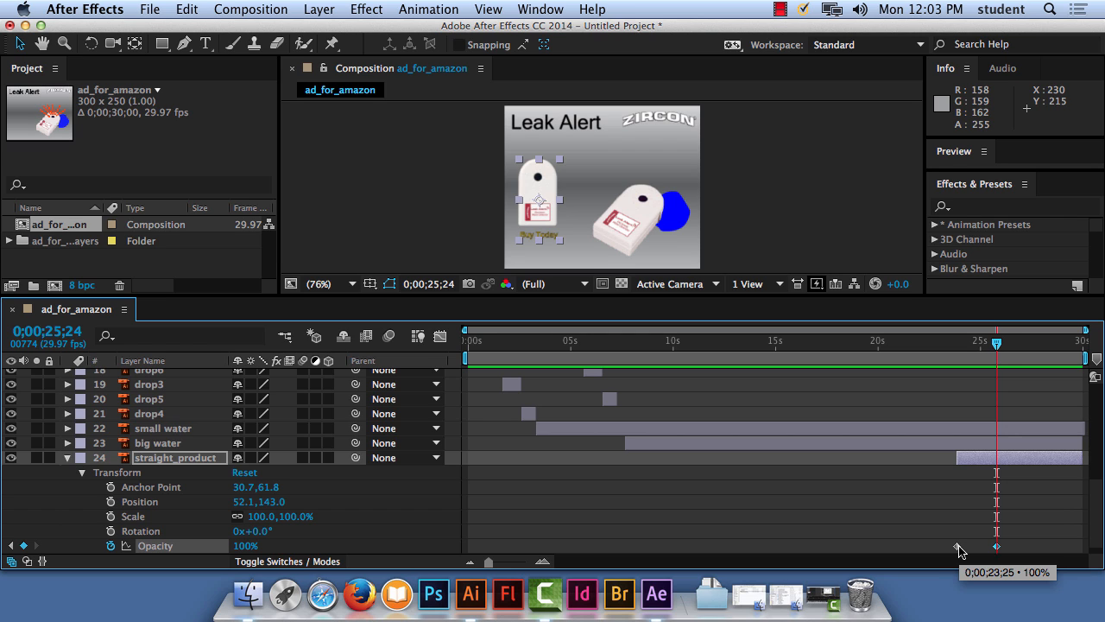
pyautogui.moveTo(997, 344); pyautogui.dragTo(962, 349)
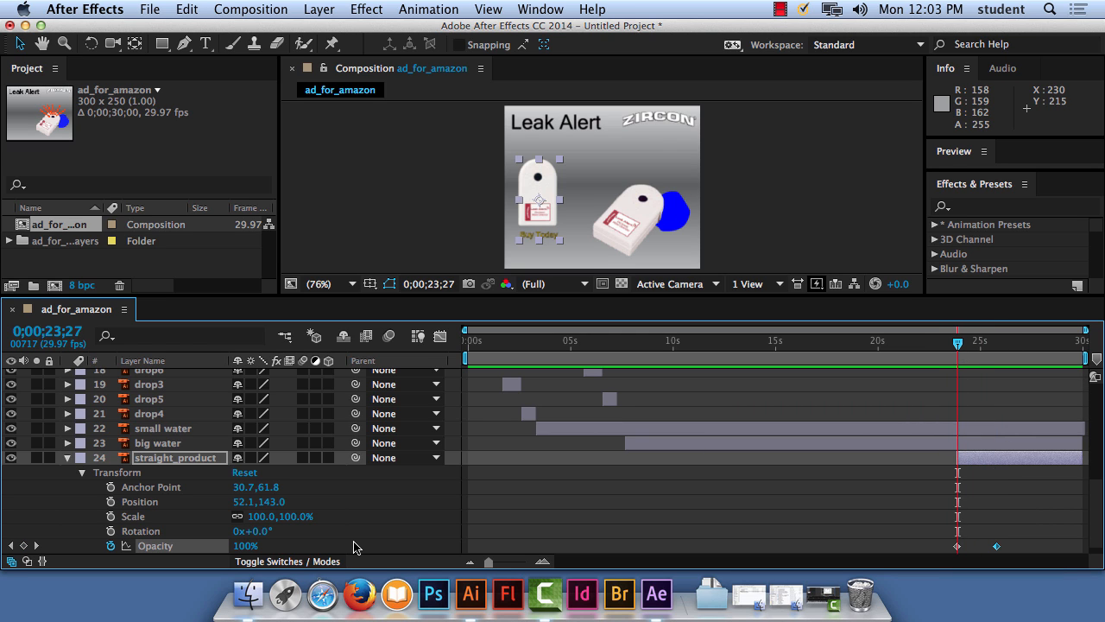
# Set straight_product's Opacity keyframe at 0;00;23;25 to 0%, and scrub through the fade-in to 0;00;29;29.
pyautogui.click(11, 546)
pyautogui.moveTo(251, 548); pyautogui.dragTo(105, 546)
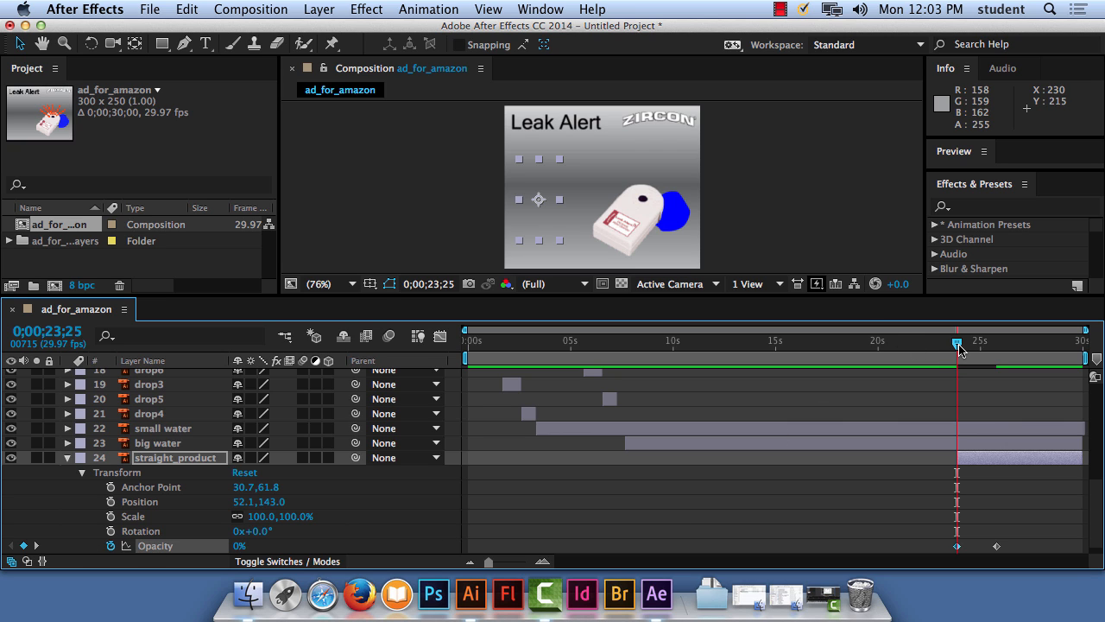
pyautogui.moveTo(958, 348)
pyautogui.mouseDown()
pyautogui.moveTo(1005, 348)
pyautogui.moveTo(947, 356)
pyautogui.moveTo(981, 356)
pyautogui.moveTo(960, 369)
pyautogui.mouseUp()
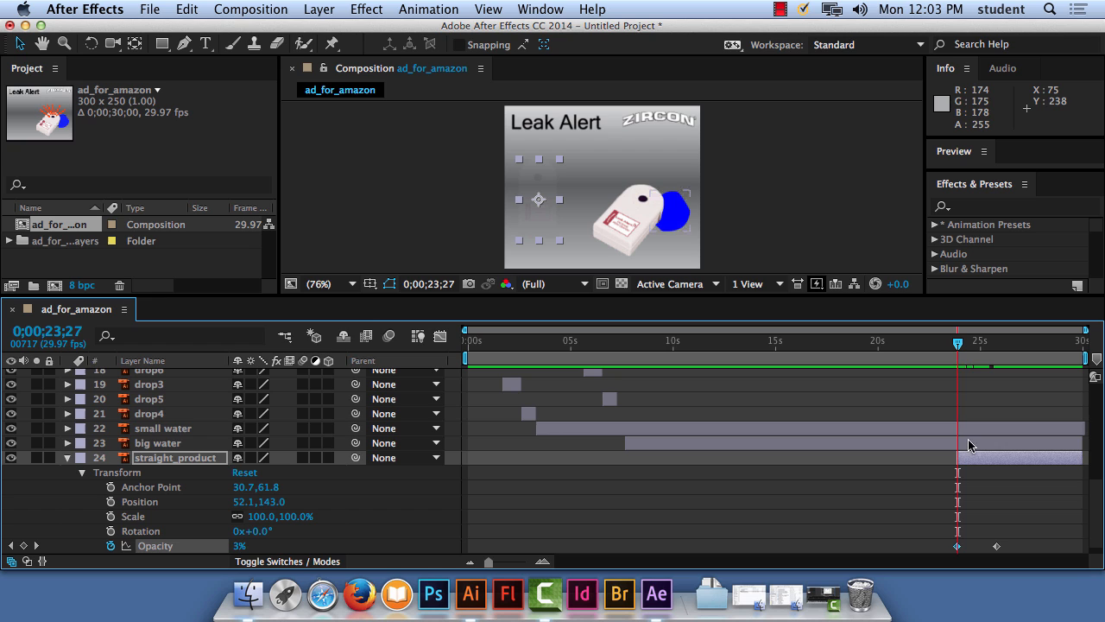
pyautogui.moveTo(961, 349); pyautogui.dragTo(1094, 348)
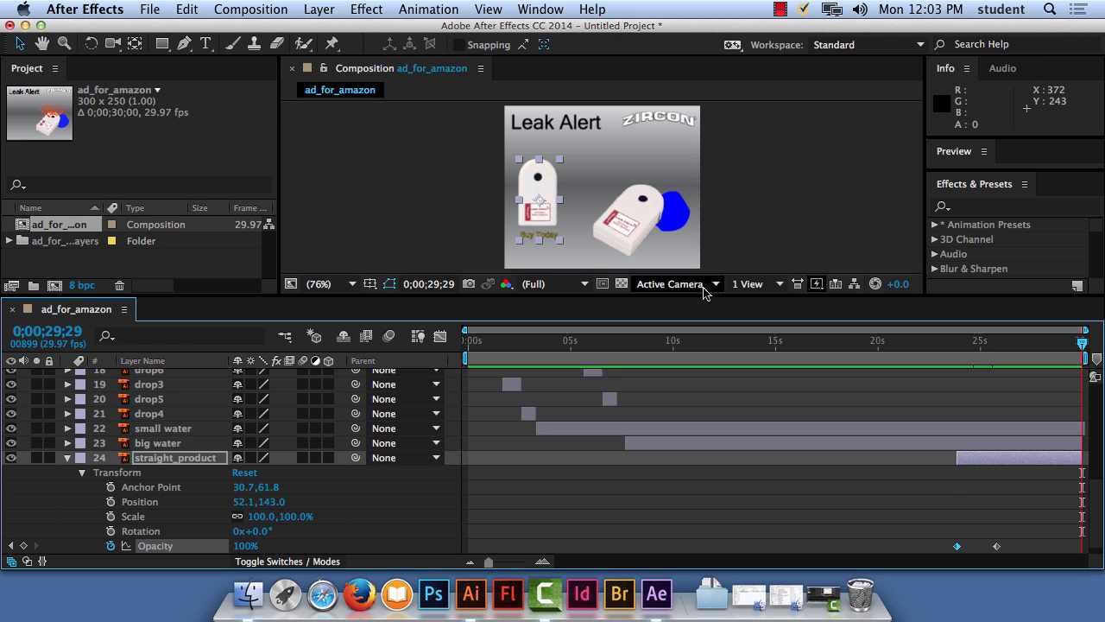
# Enlarge the composition view and play a RAM preview of the ad, stopping it at 0;00;16;25.
pyautogui.moveTo(702, 300); pyautogui.dragTo(704, 385)
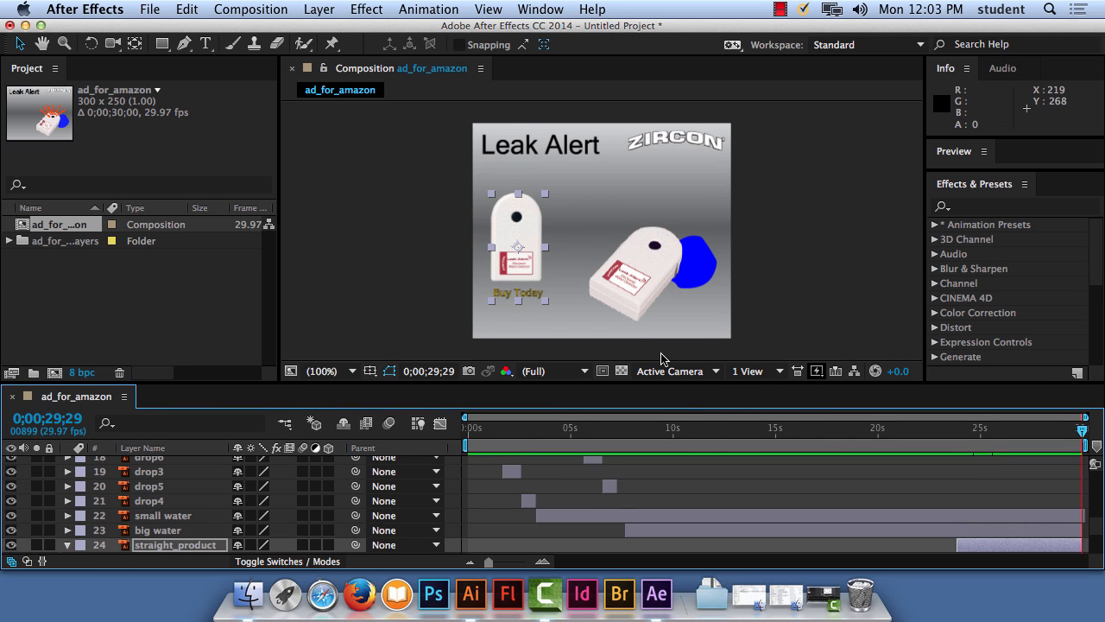
pyautogui.click(221, 7)
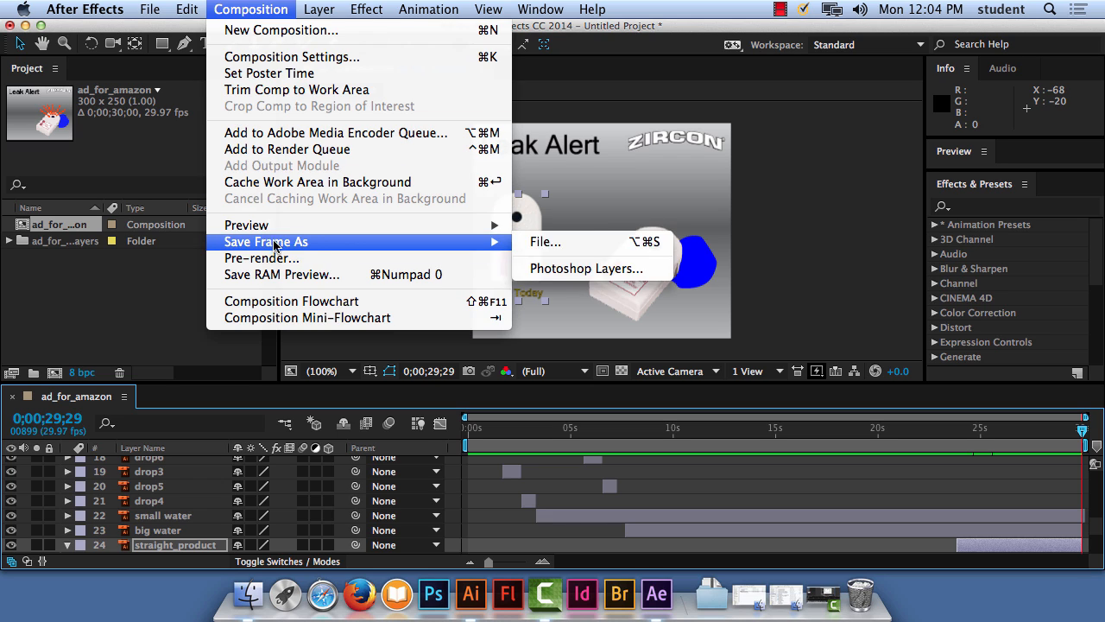
pyautogui.moveTo(276, 226)
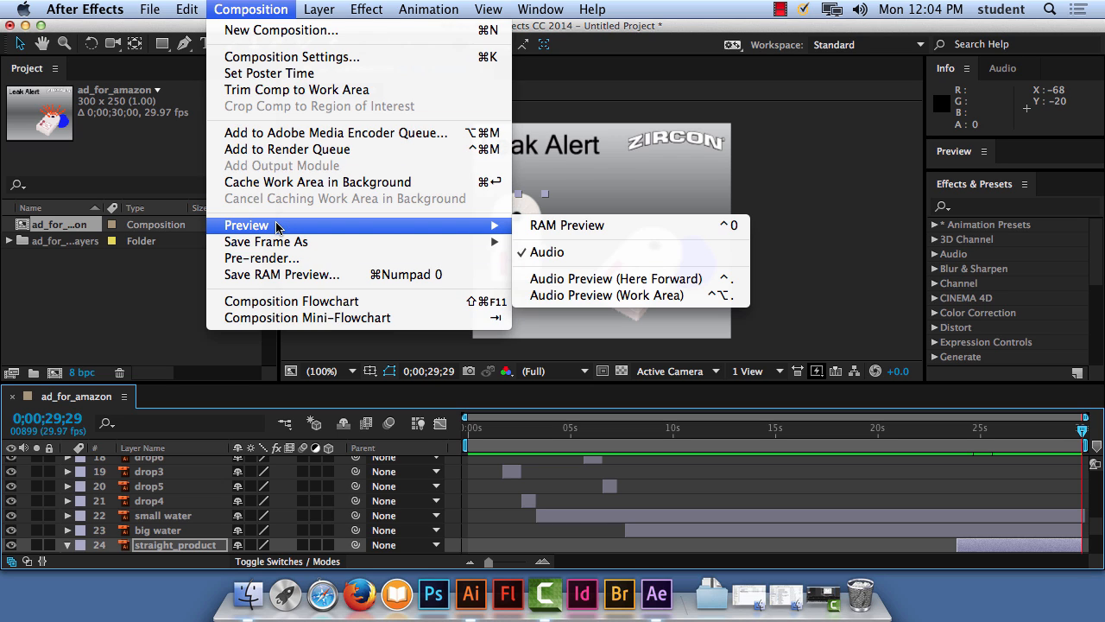
pyautogui.click(588, 226)
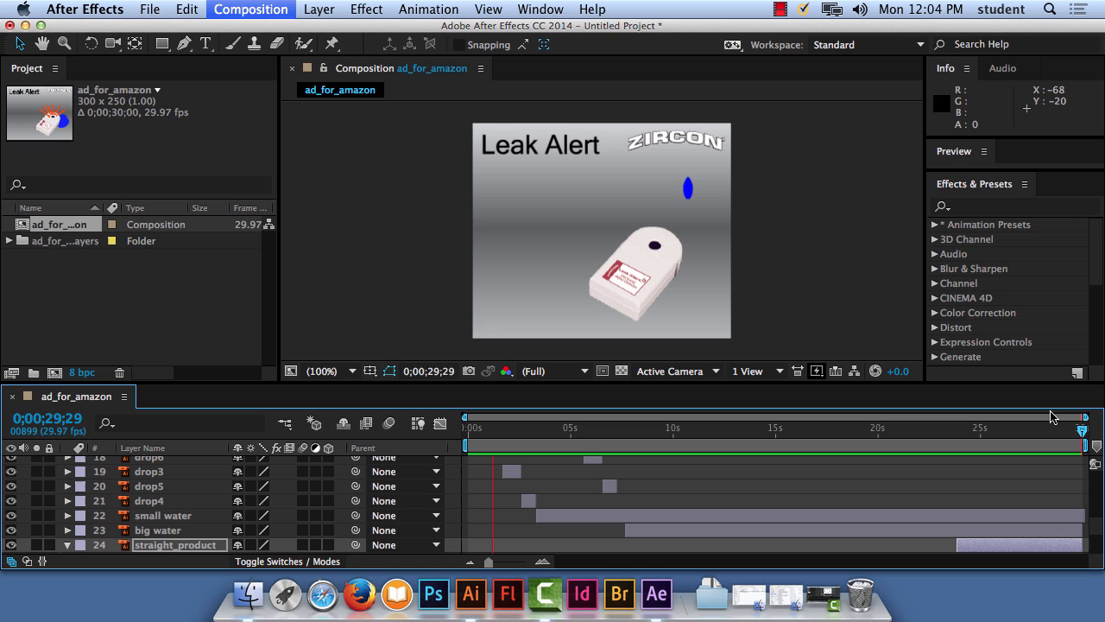
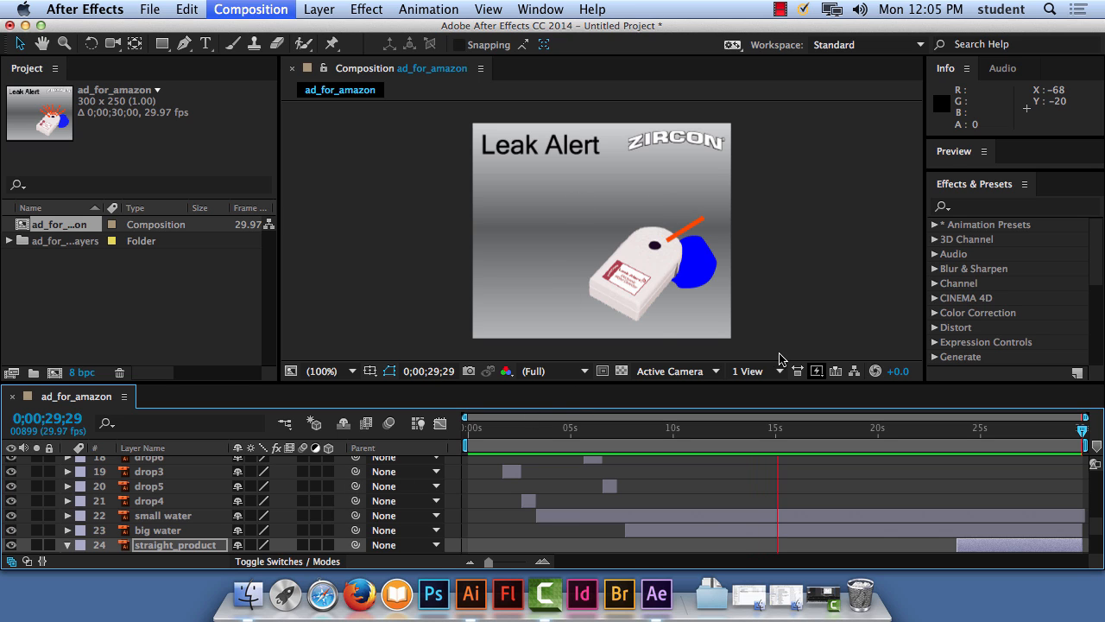
pyautogui.press('space')
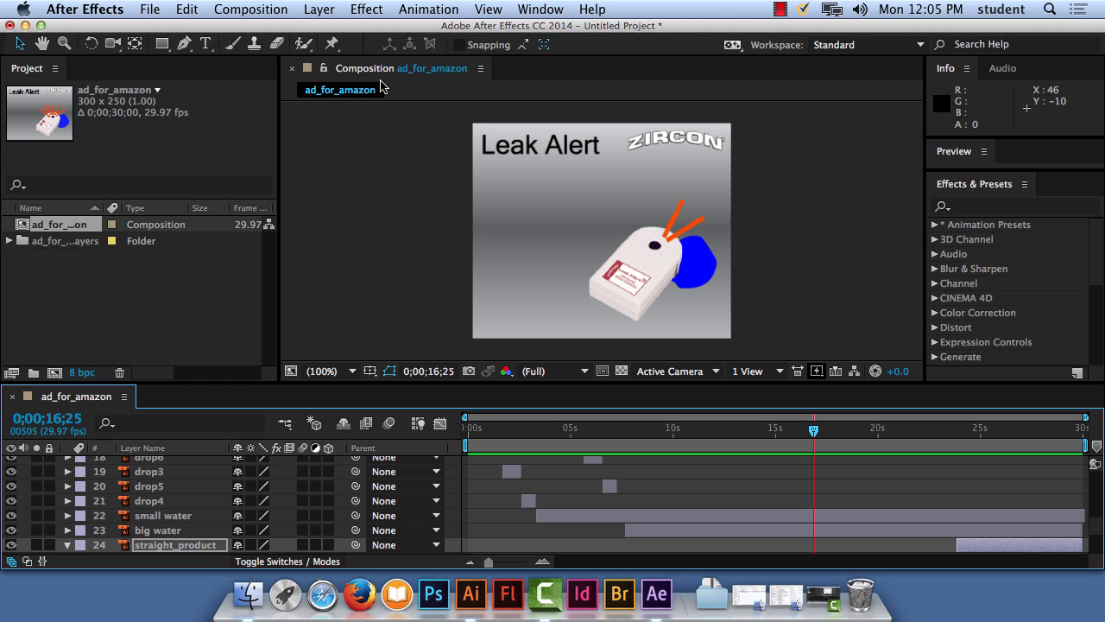
# Save the project as an Adobe After Effects Project named animation on the Desktop.
pyautogui.click(259, 4)
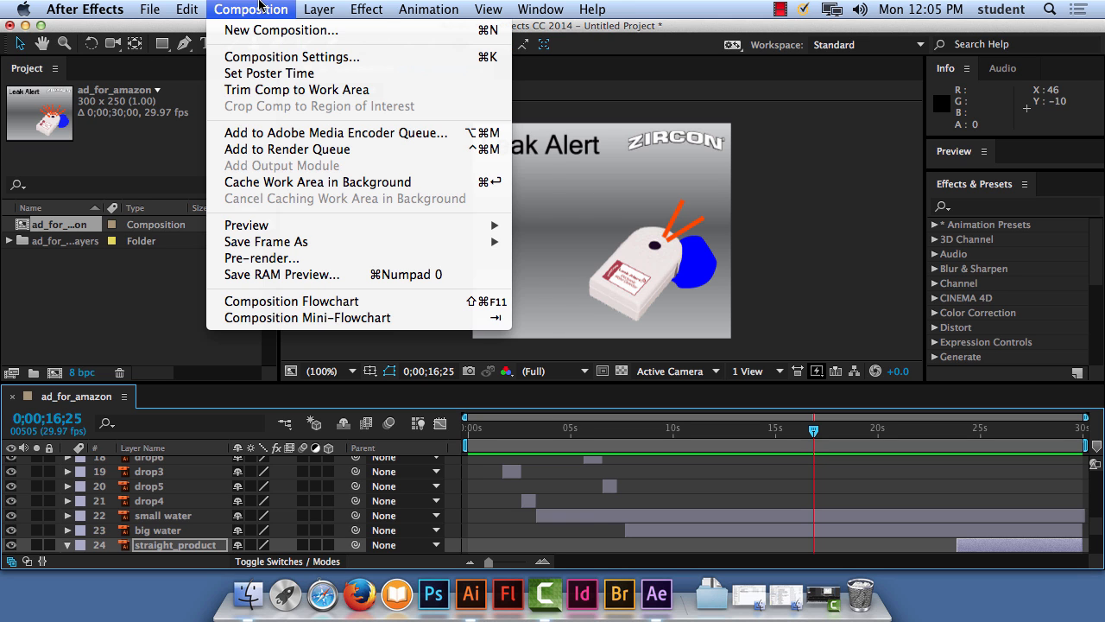
pyautogui.moveTo(164, 7)
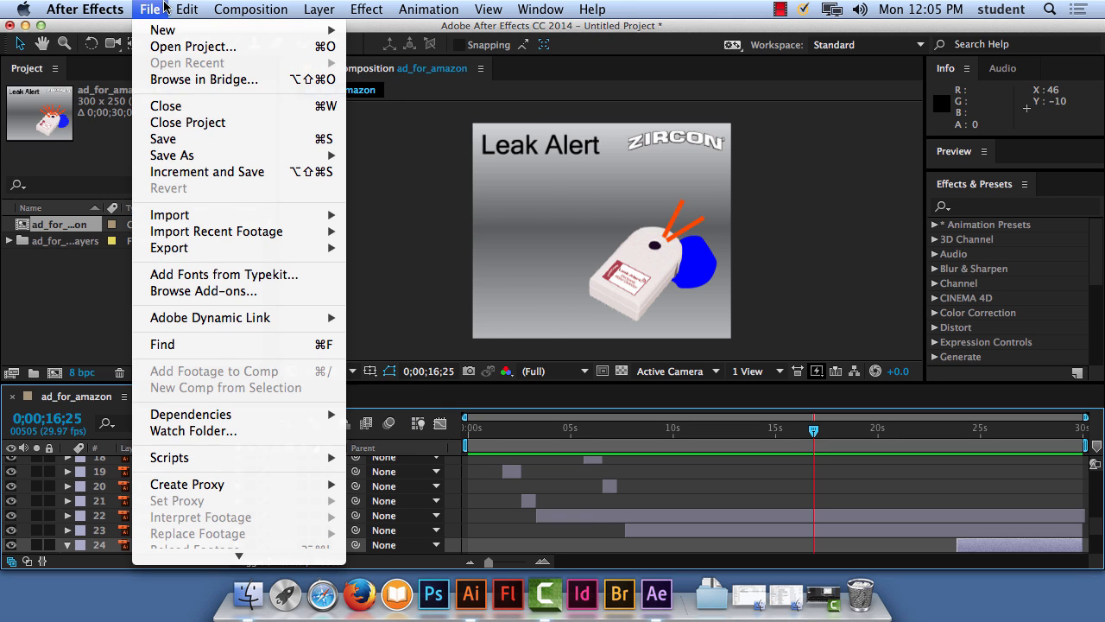
pyautogui.moveTo(195, 161)
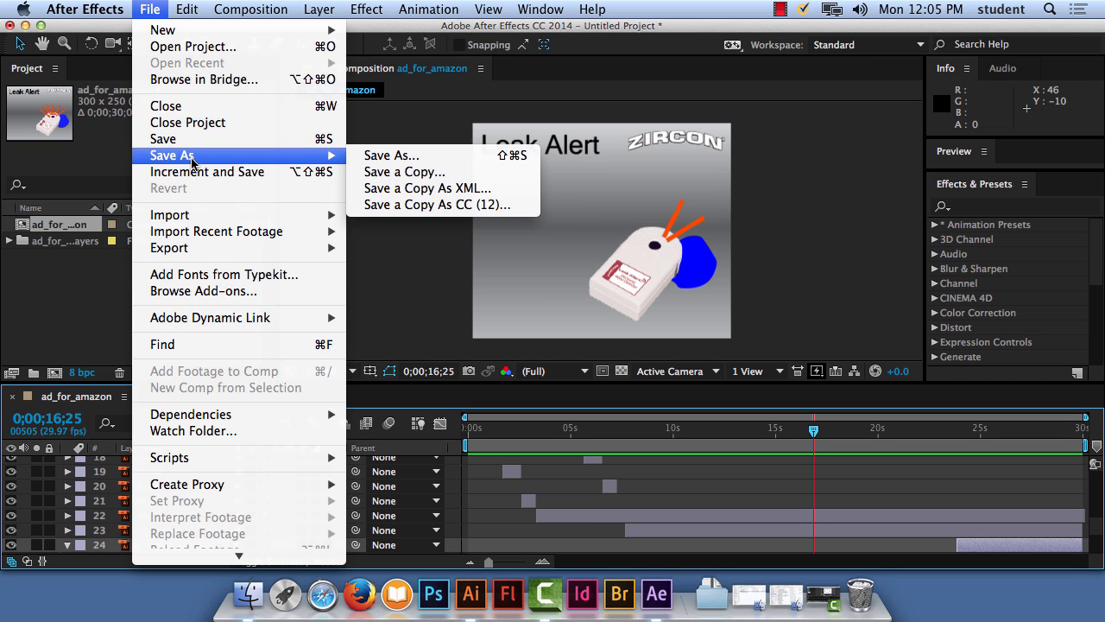
pyautogui.click(393, 157)
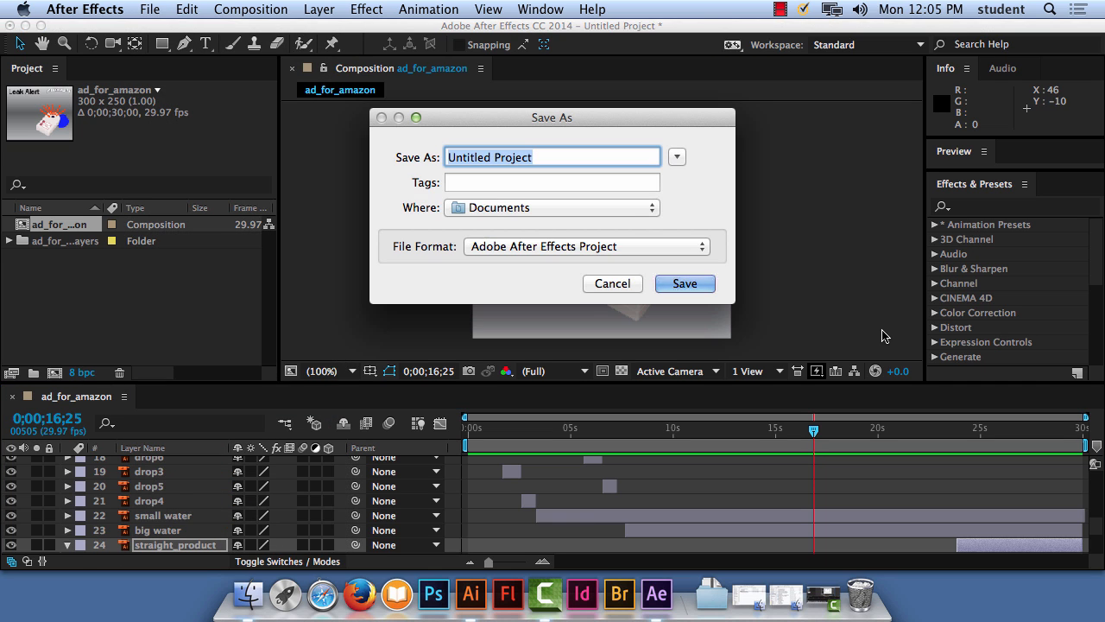
pyautogui.write('an')
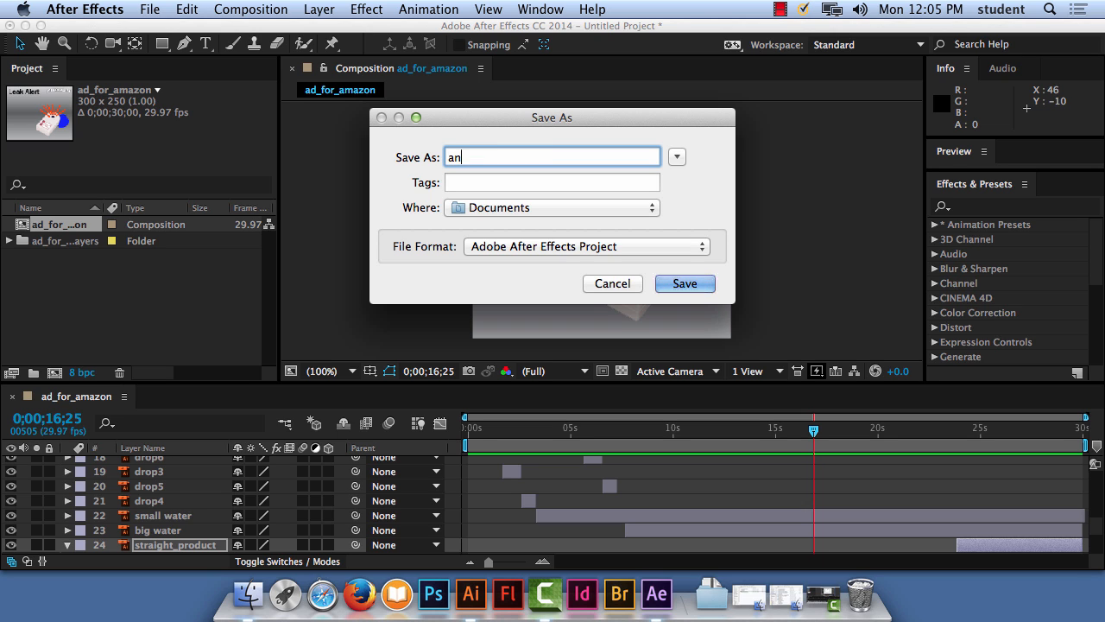
pyautogui.write('imation')
pyautogui.click(676, 156)
pyautogui.click(294, 289)
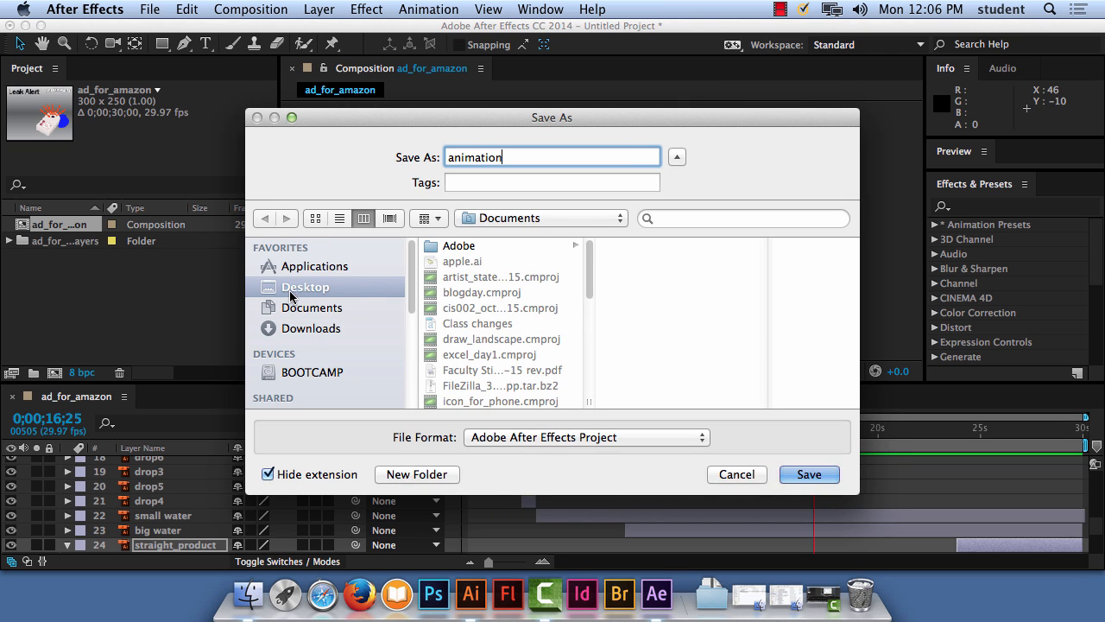
pyautogui.click(810, 475)
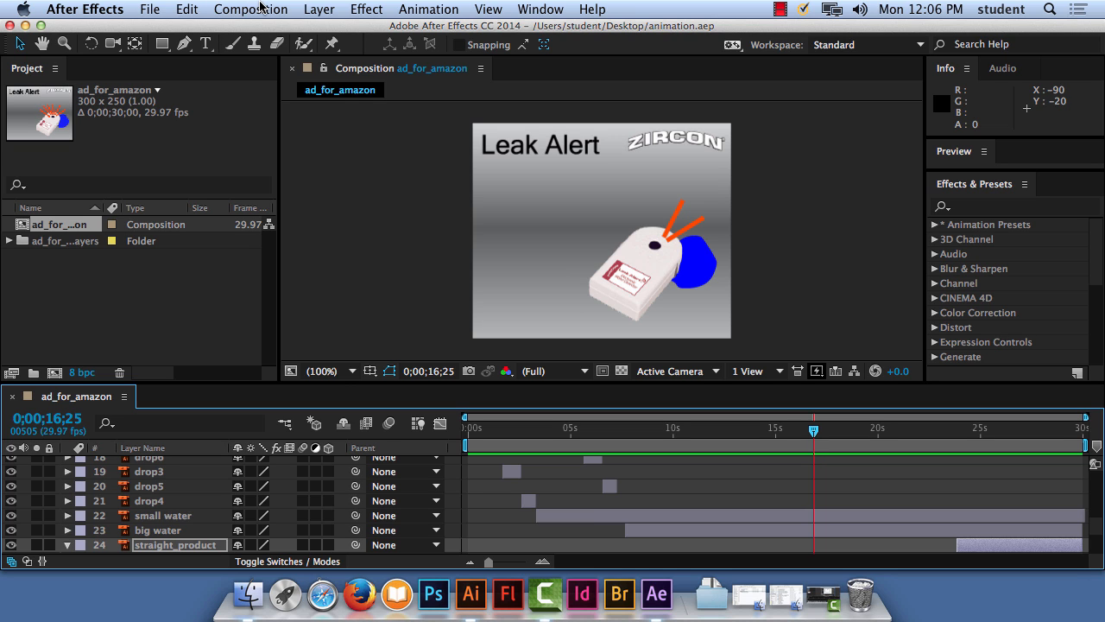
# Look through the export commands and add the ad_for_amazon composition to the render queue.
pyautogui.click(152, 9)
pyautogui.moveTo(200, 250)
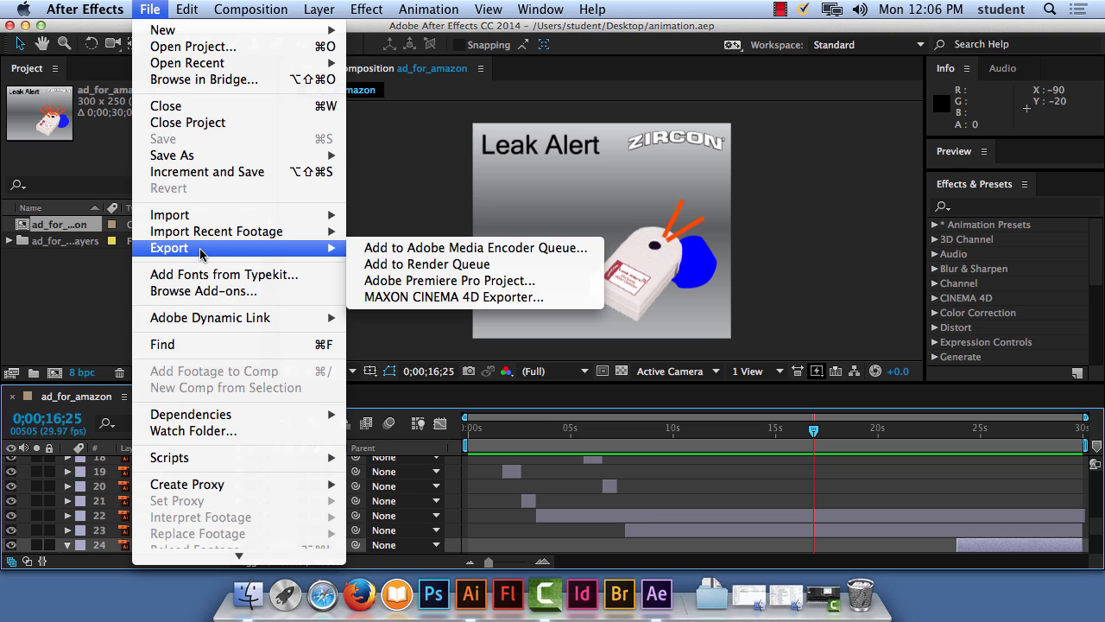
pyautogui.moveTo(231, 7)
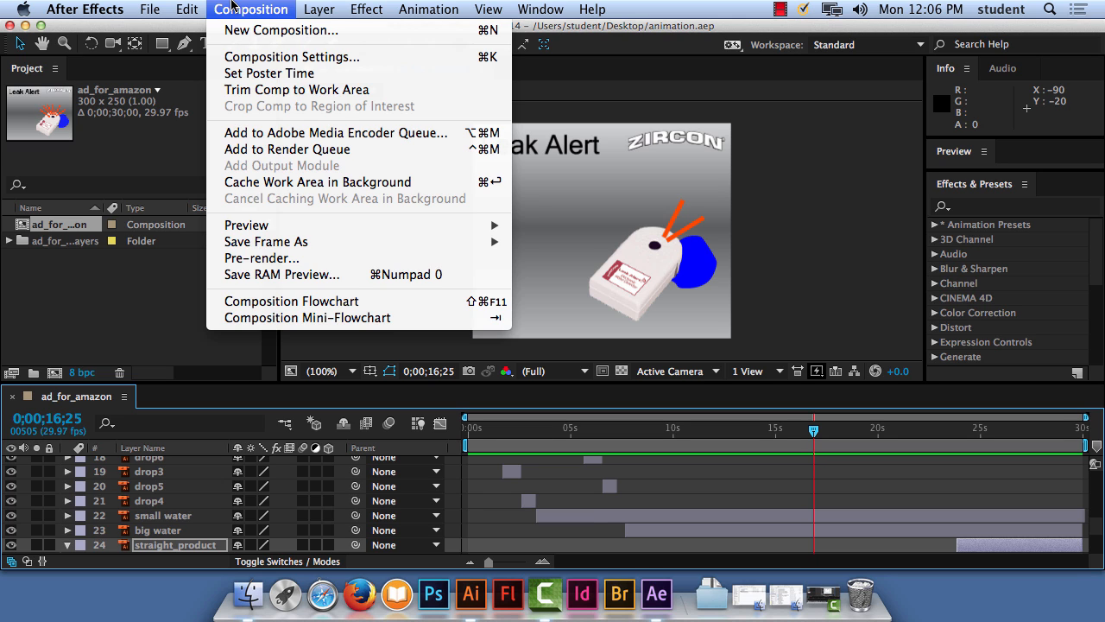
pyautogui.moveTo(149, 10)
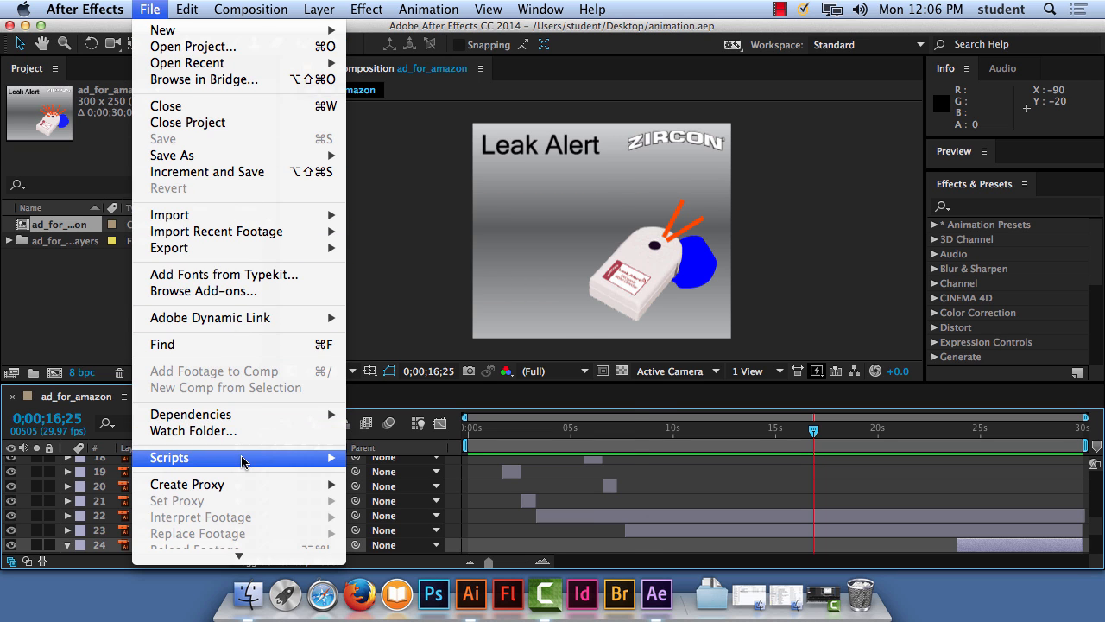
pyautogui.moveTo(227, 555)
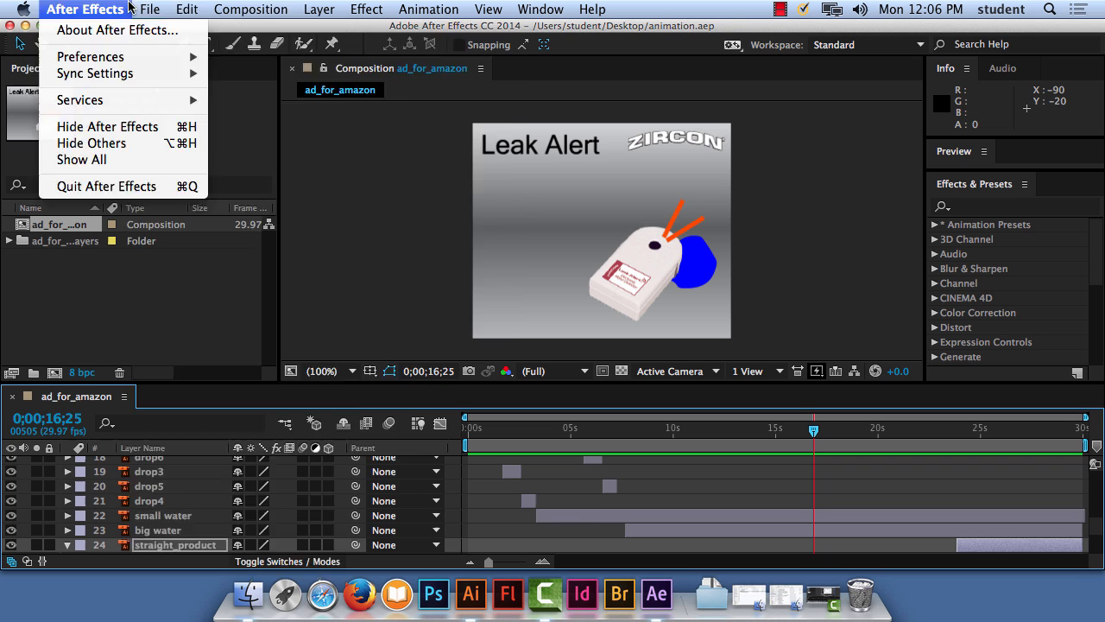
pyautogui.moveTo(190, 12)
pyautogui.moveTo(261, 17)
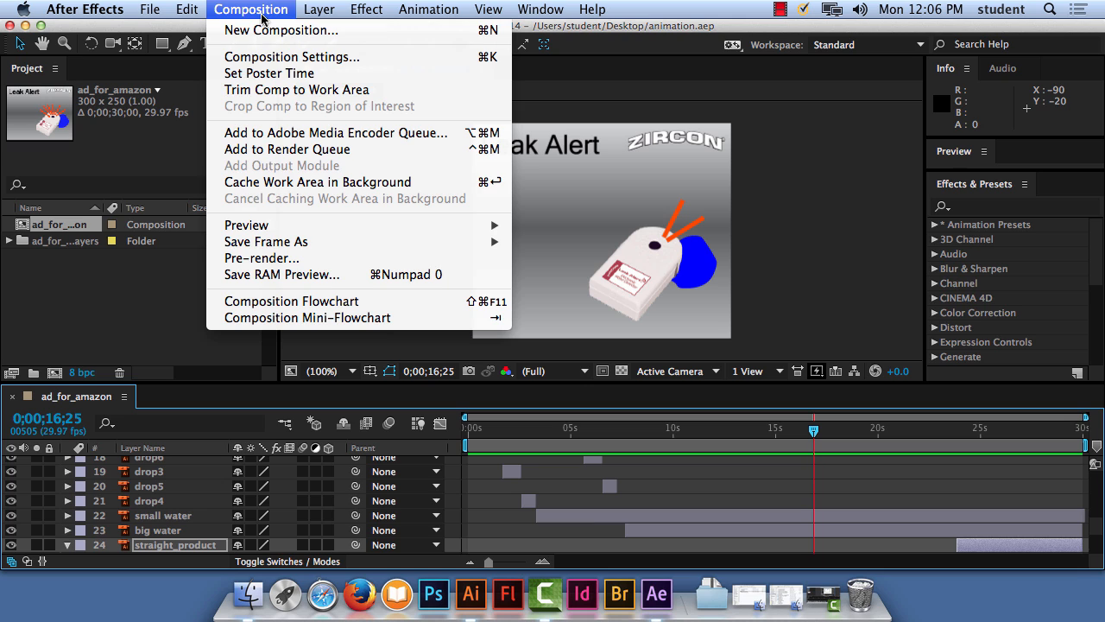
pyautogui.moveTo(299, 249)
pyautogui.moveTo(300, 223)
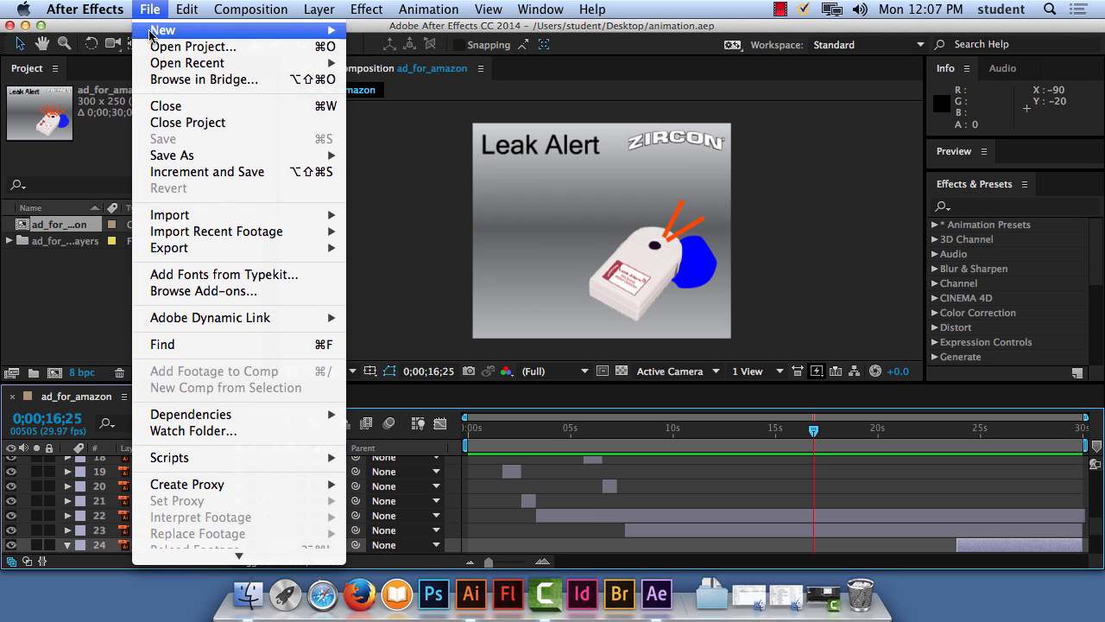
pyautogui.moveTo(177, 252)
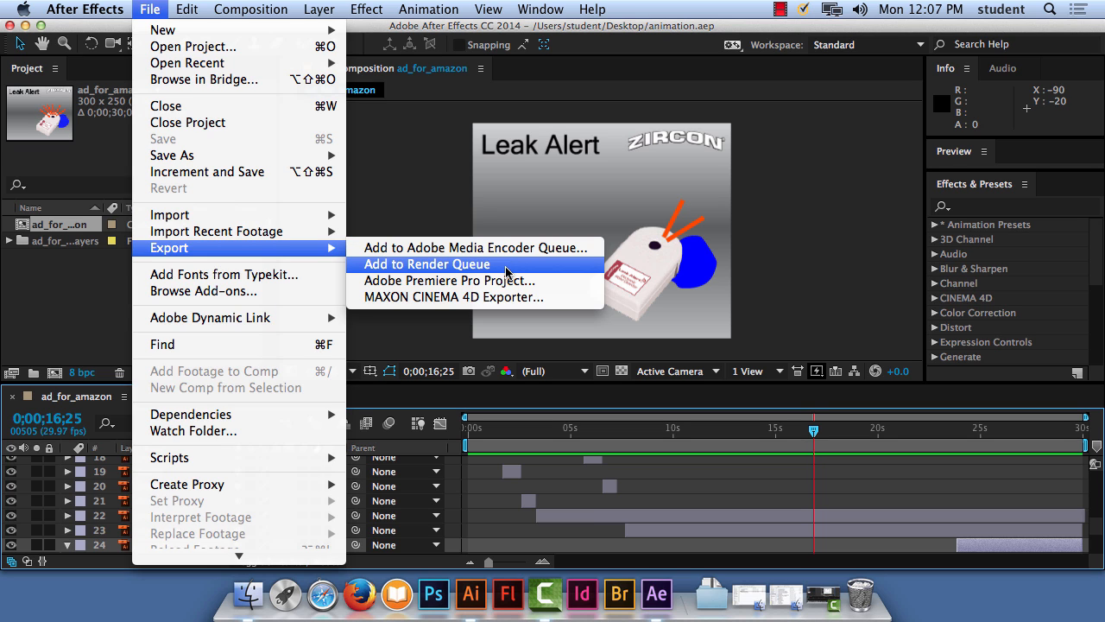
pyautogui.click(506, 267)
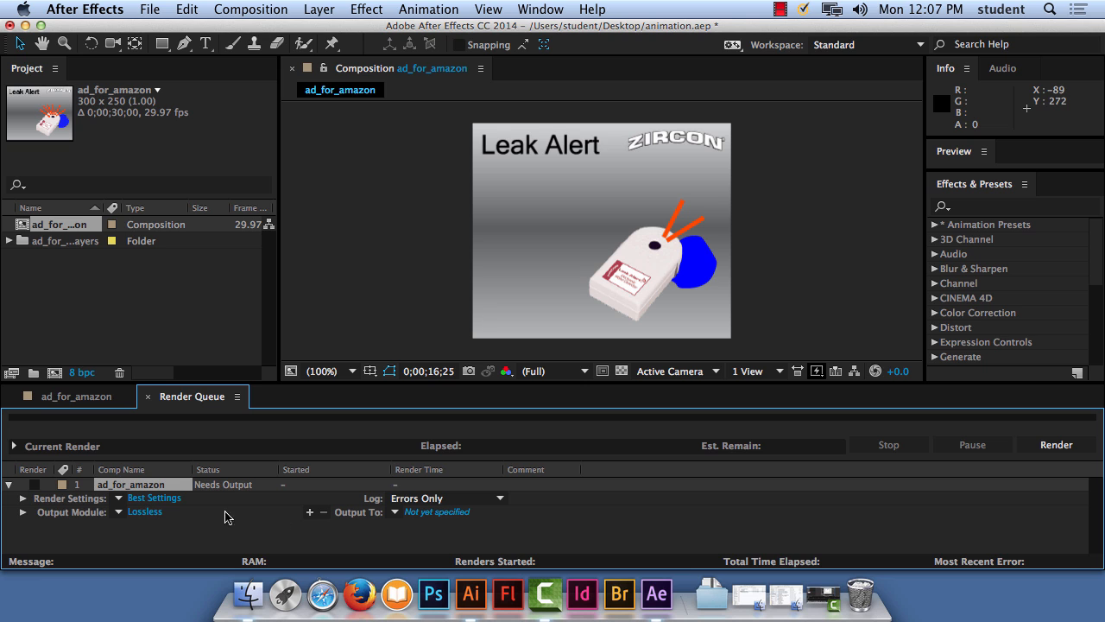
# Review the queued composition's render settings without changing them, and examine the formats offered in its output module settings.
pyautogui.click(154, 499)
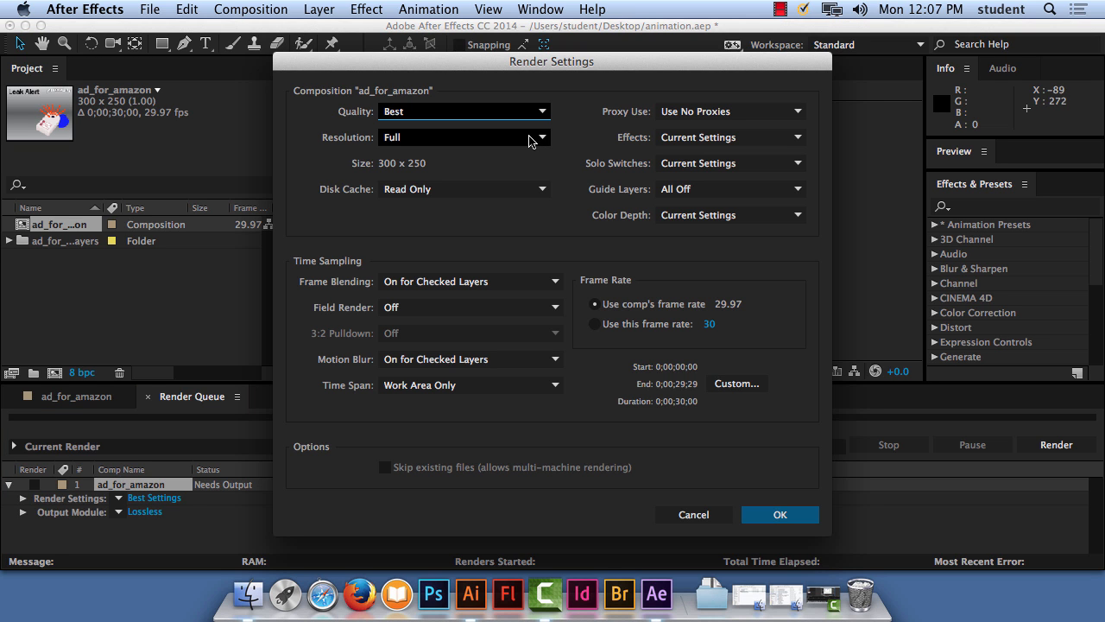
pyautogui.click(696, 514)
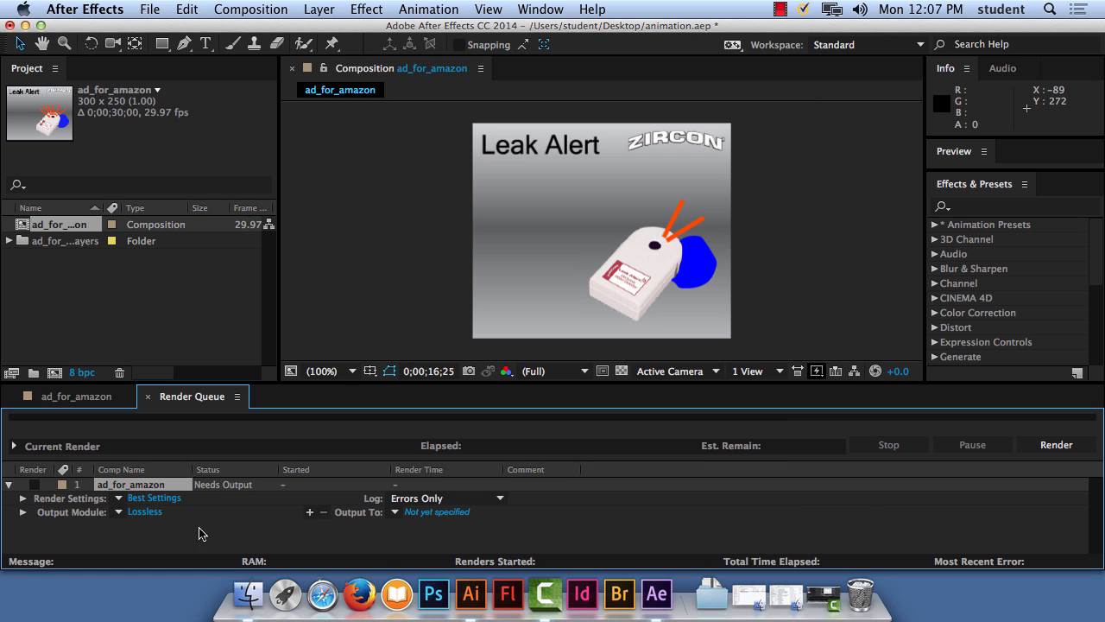
pyautogui.click(157, 512)
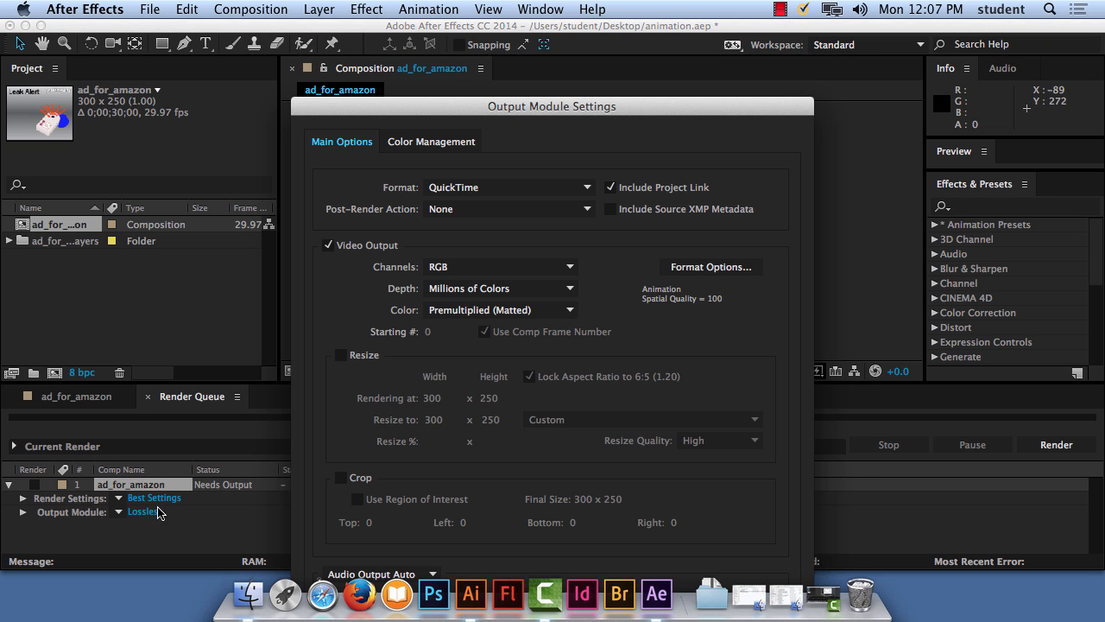
pyautogui.moveTo(555, 104); pyautogui.dragTo(535, 27)
pyautogui.click(483, 110)
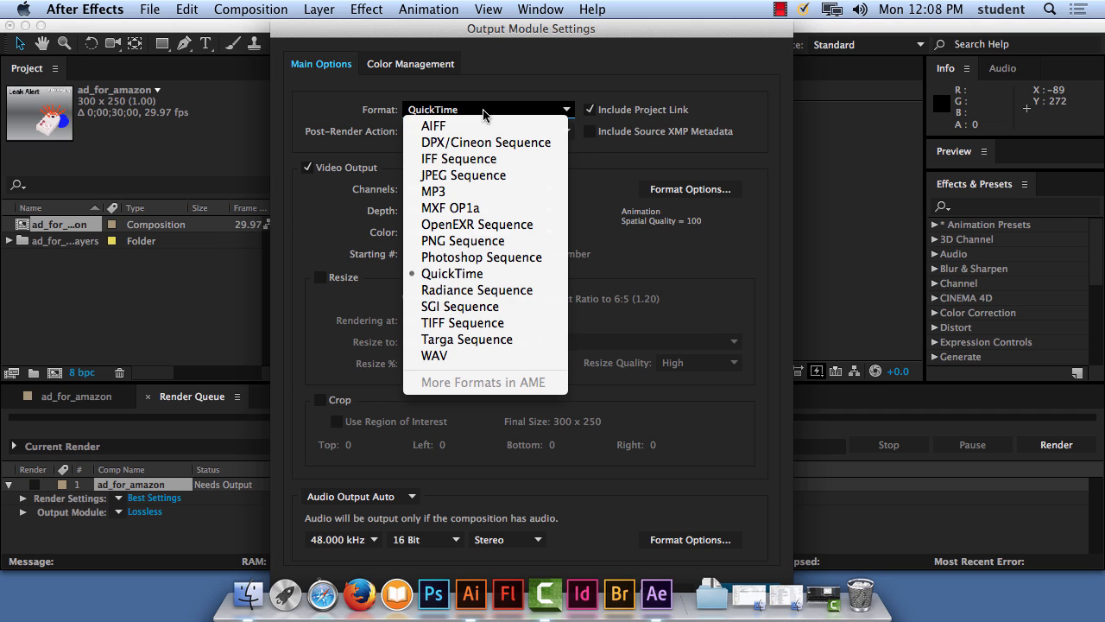
pyautogui.click(618, 168)
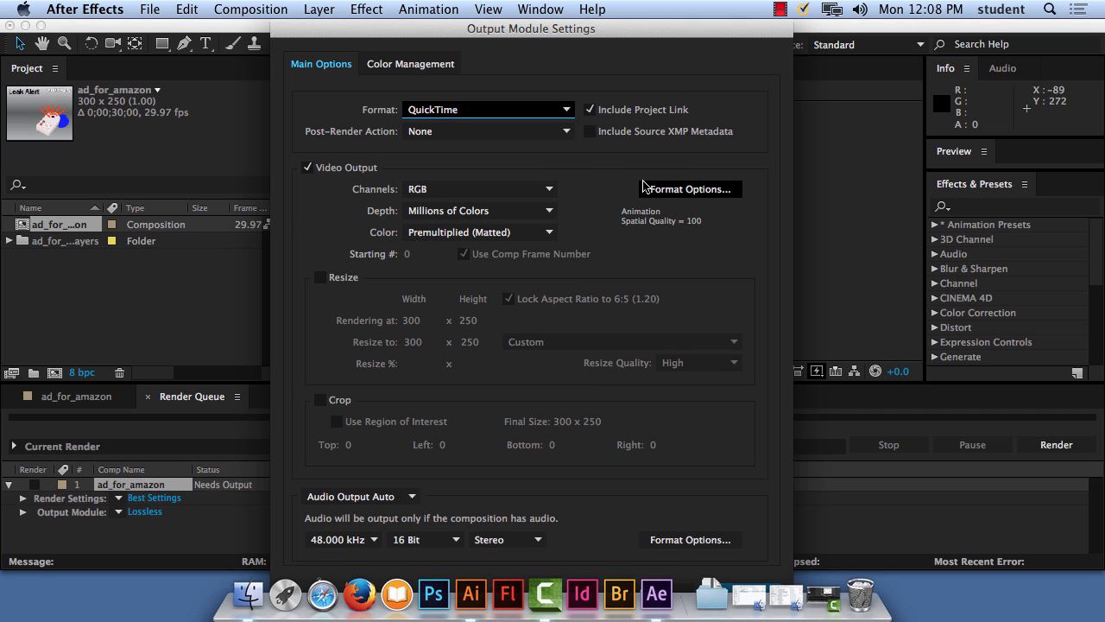
pyautogui.click(563, 109)
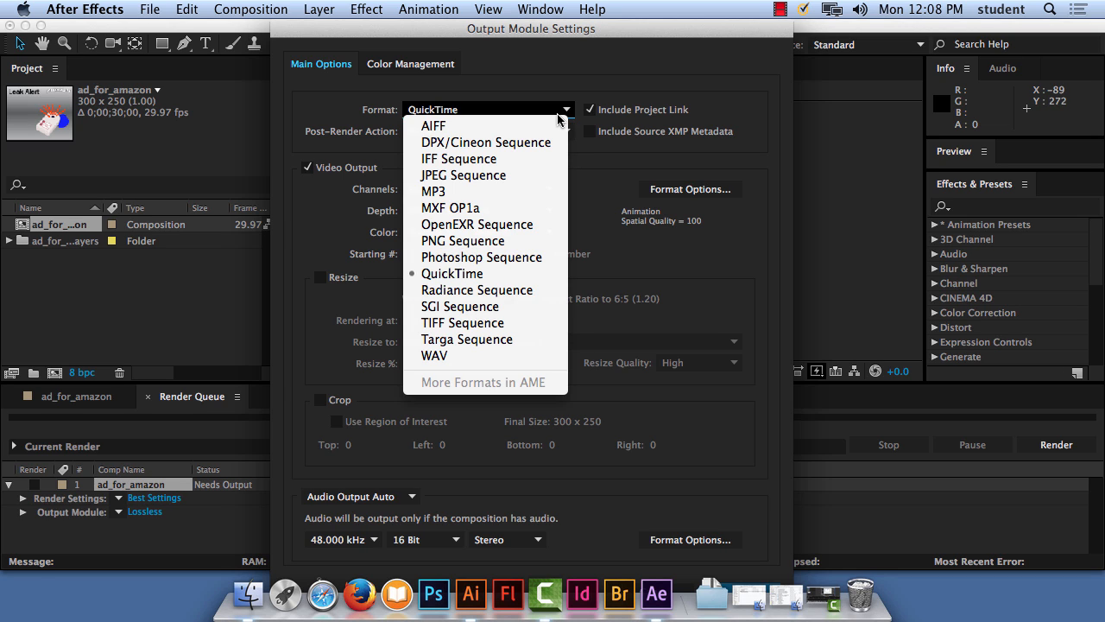
pyautogui.click(629, 80)
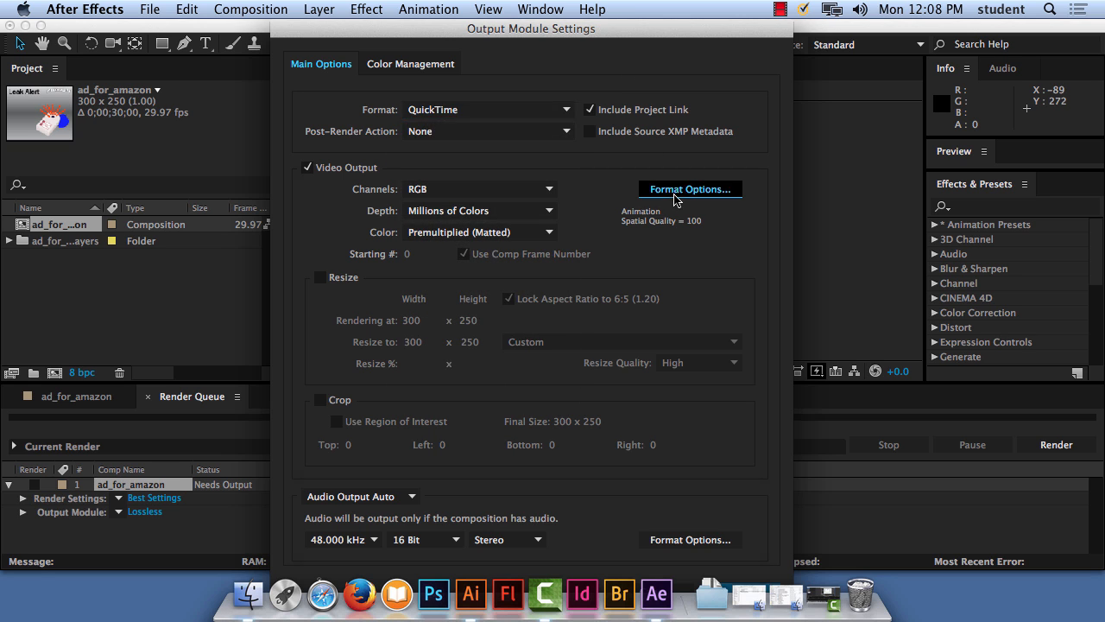
# Examine the video codecs offered in the QuickTime format options, leaving the Animation codec selected.
pyautogui.click(674, 192)
pyautogui.click(587, 122)
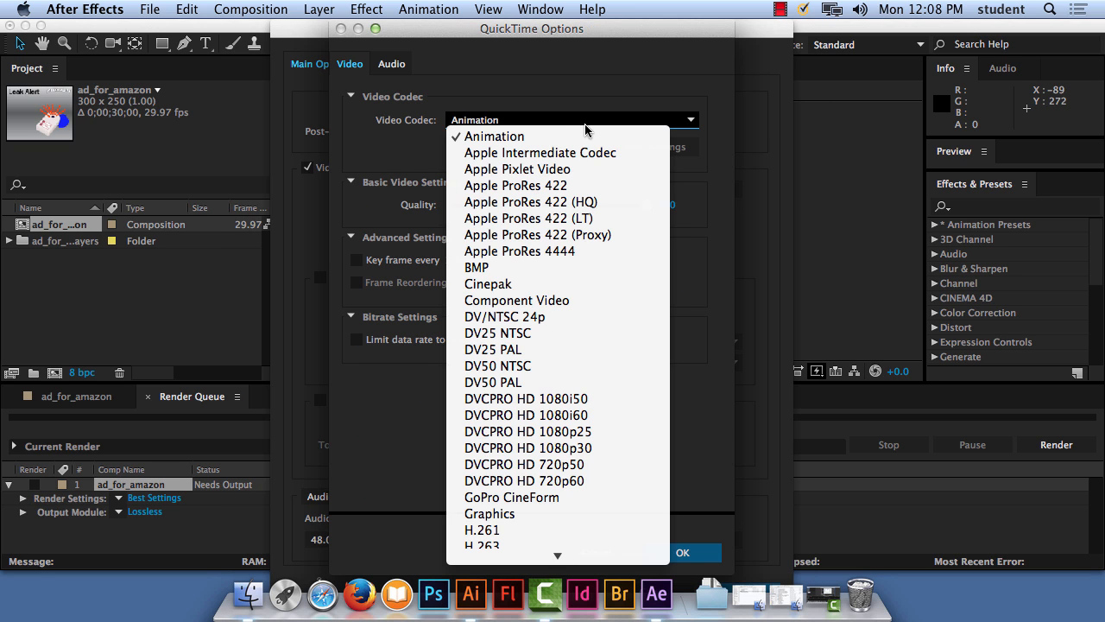
pyautogui.moveTo(603, 584)
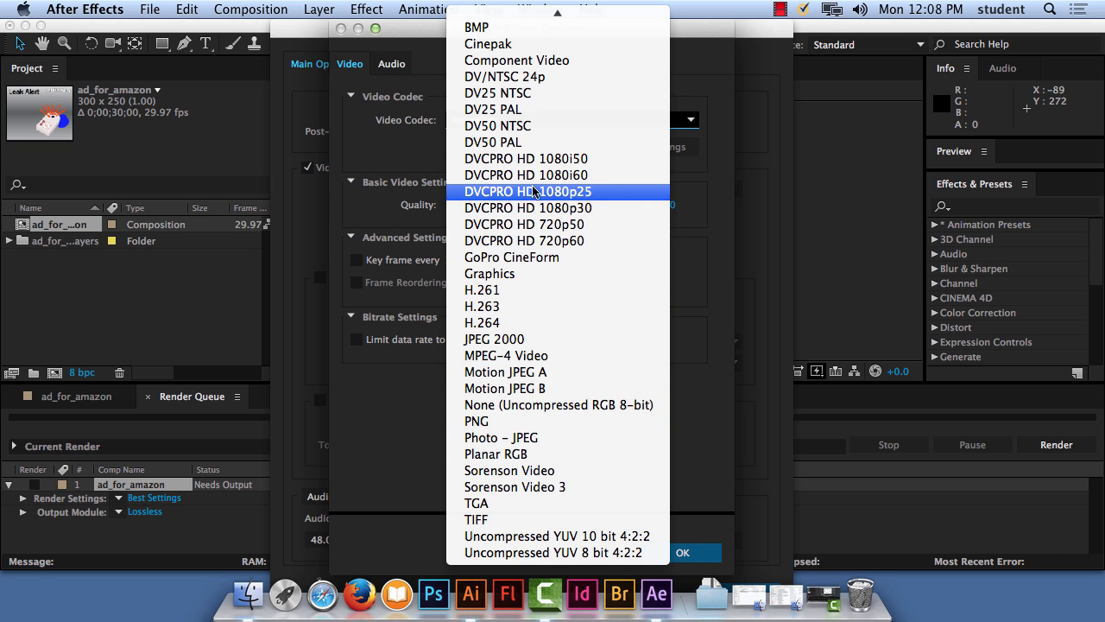
pyautogui.moveTo(528, 19)
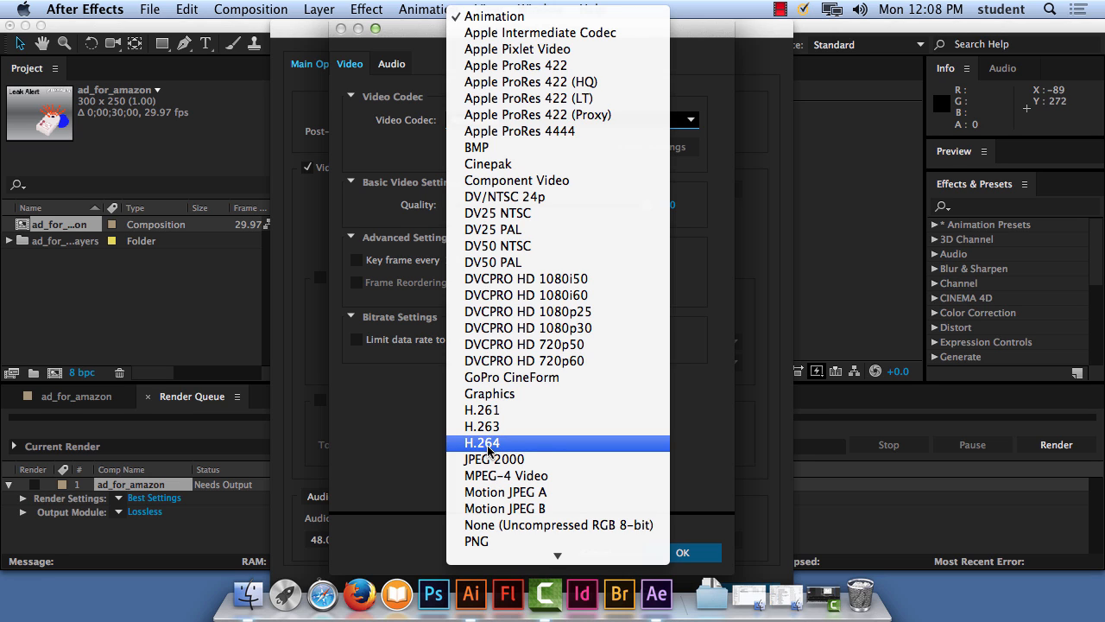
pyautogui.click(722, 447)
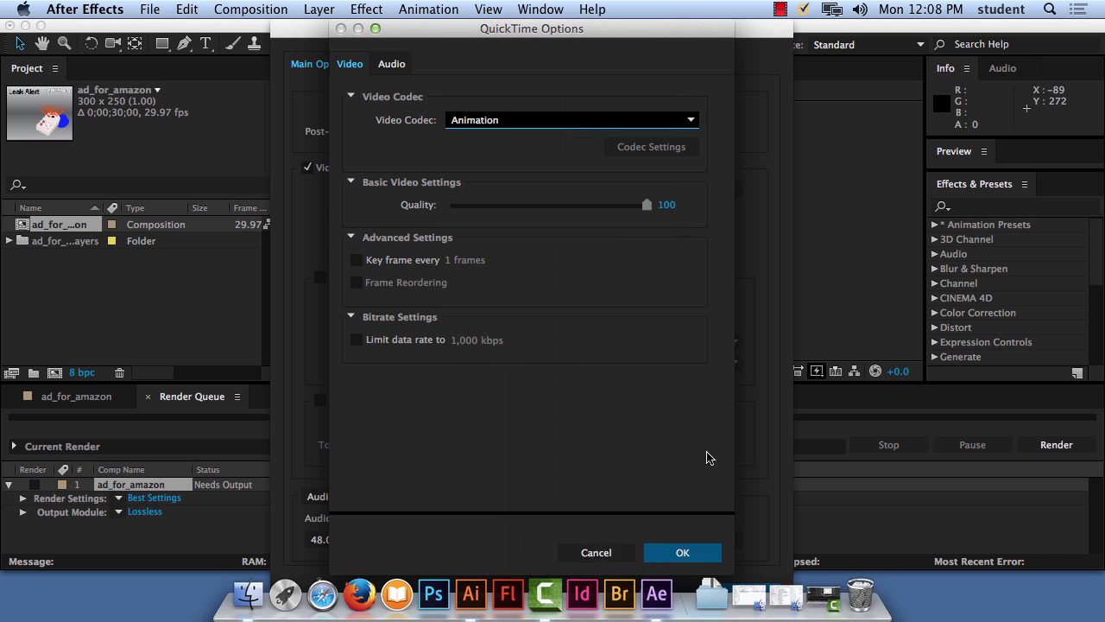
pyautogui.click(598, 551)
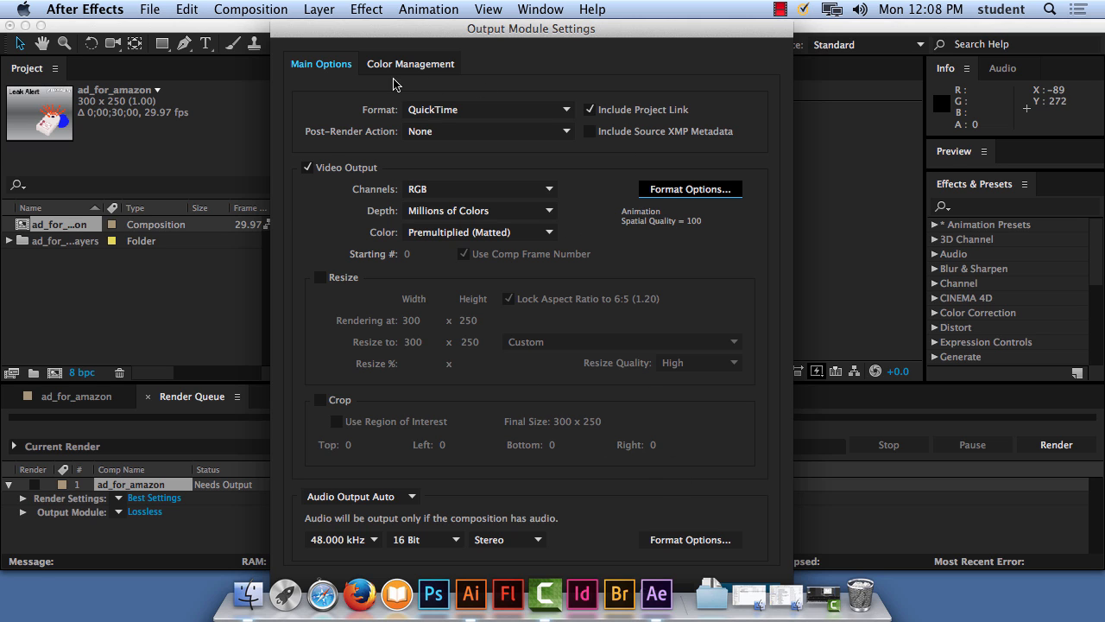
# Look through the output formats in the output module settings again and close the settings without changing them.
pyautogui.click(456, 110)
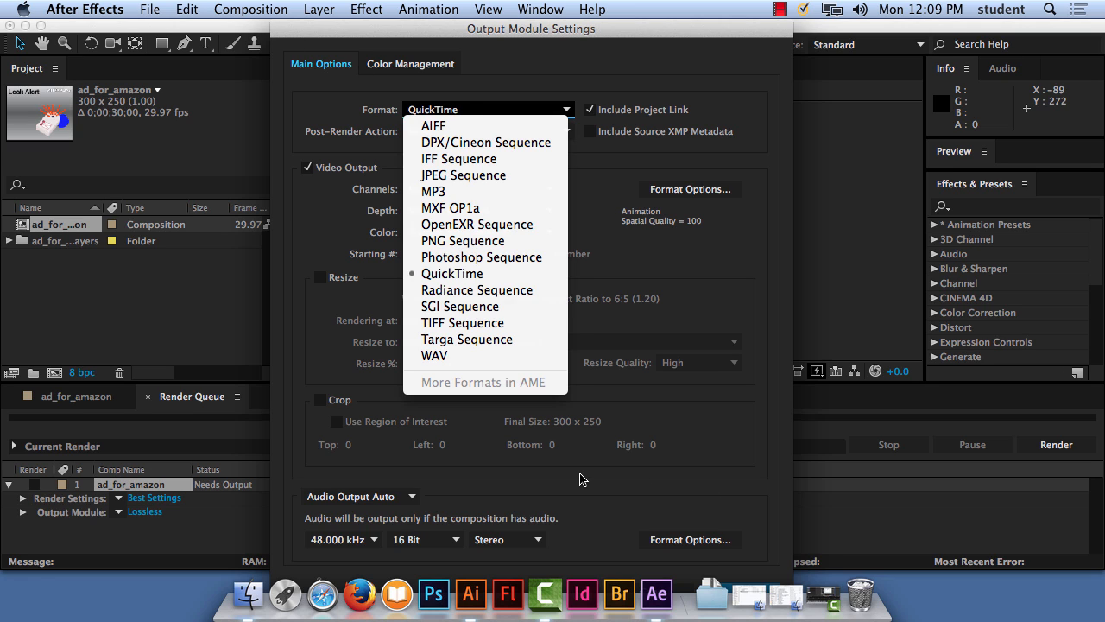
pyautogui.click(473, 431)
pyautogui.moveTo(335, 23); pyautogui.dragTo(636, 6)
pyautogui.click(960, 593)
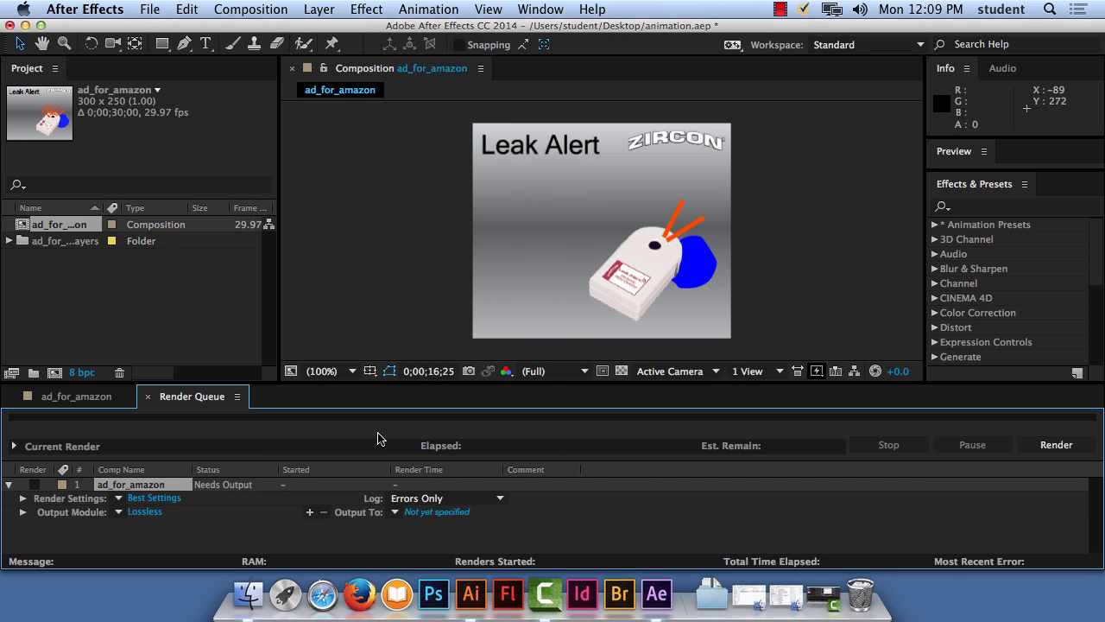
# Turn on automatic hiding of the Mac's Dock.
pyautogui.click(22, 9)
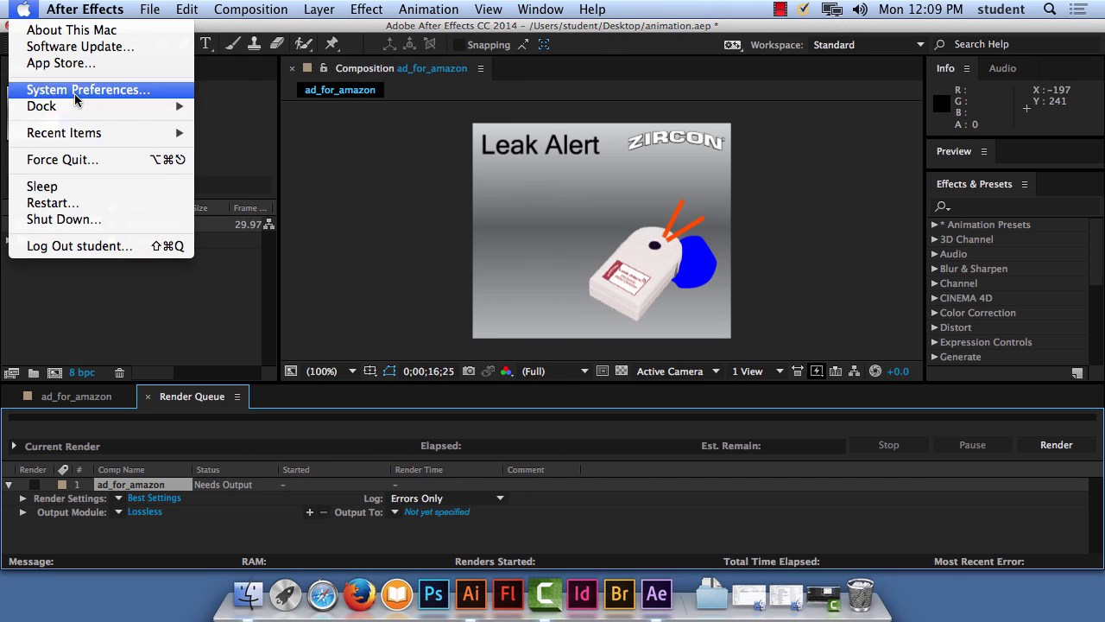
pyautogui.moveTo(76, 105)
pyautogui.click(242, 106)
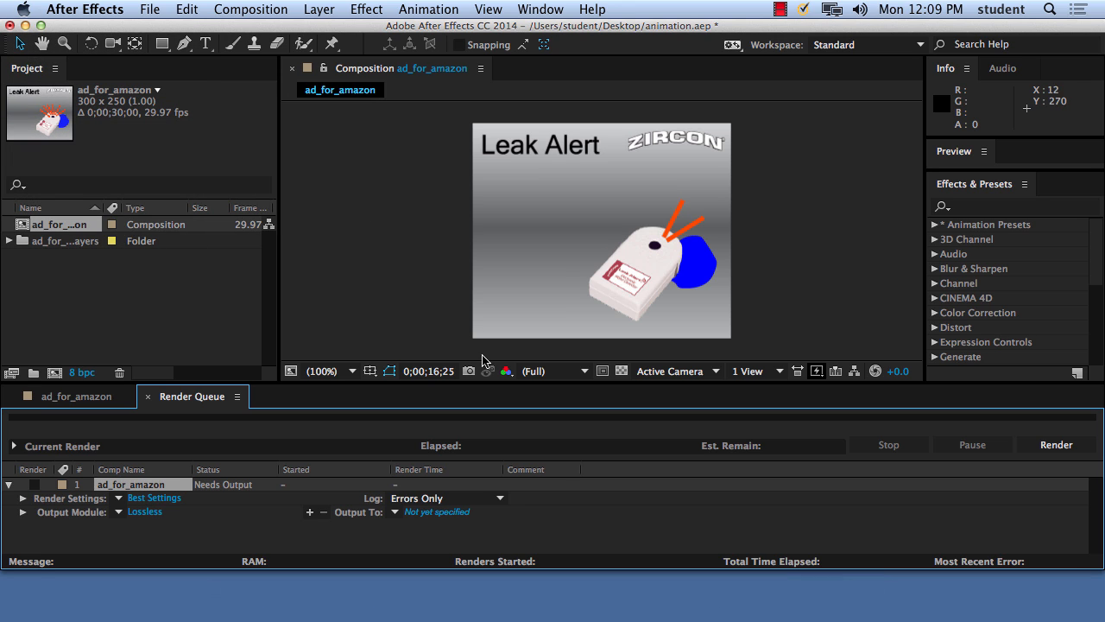
# Close the Render Queue and add the ad_for_amazon composition to the Adobe Media Encoder queue.
pyautogui.click(148, 396)
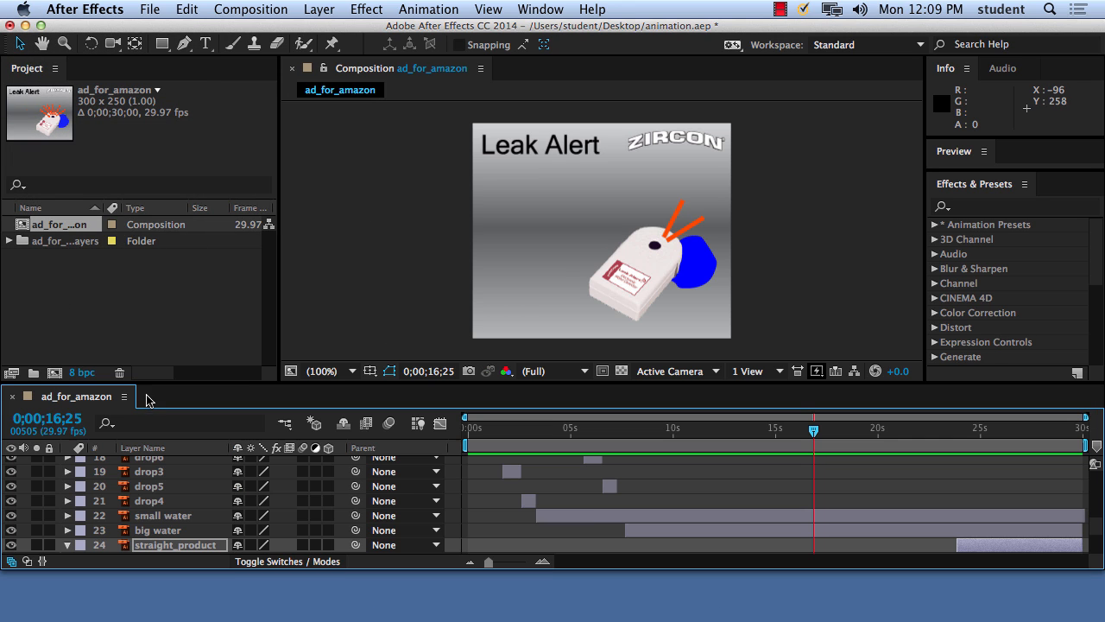
pyautogui.click(138, 8)
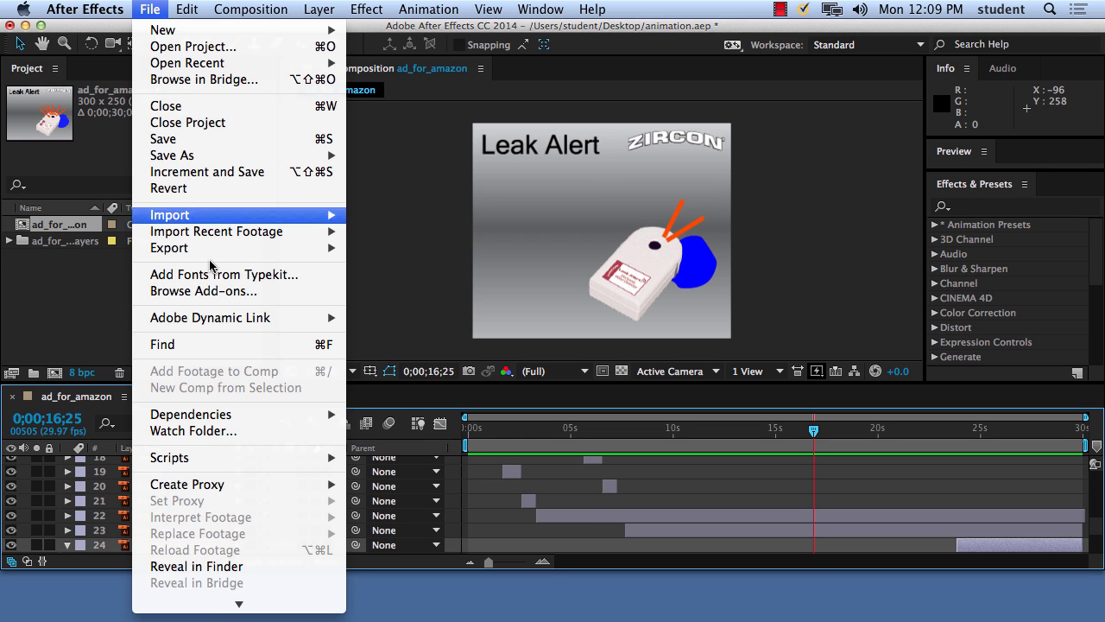
pyautogui.moveTo(218, 250)
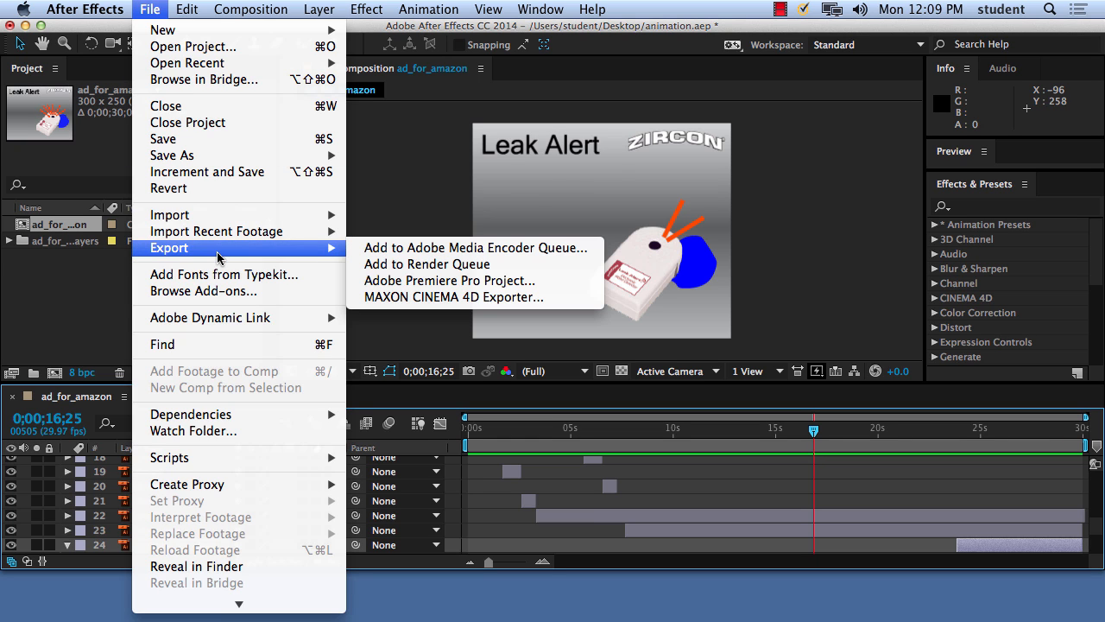
pyautogui.click(483, 248)
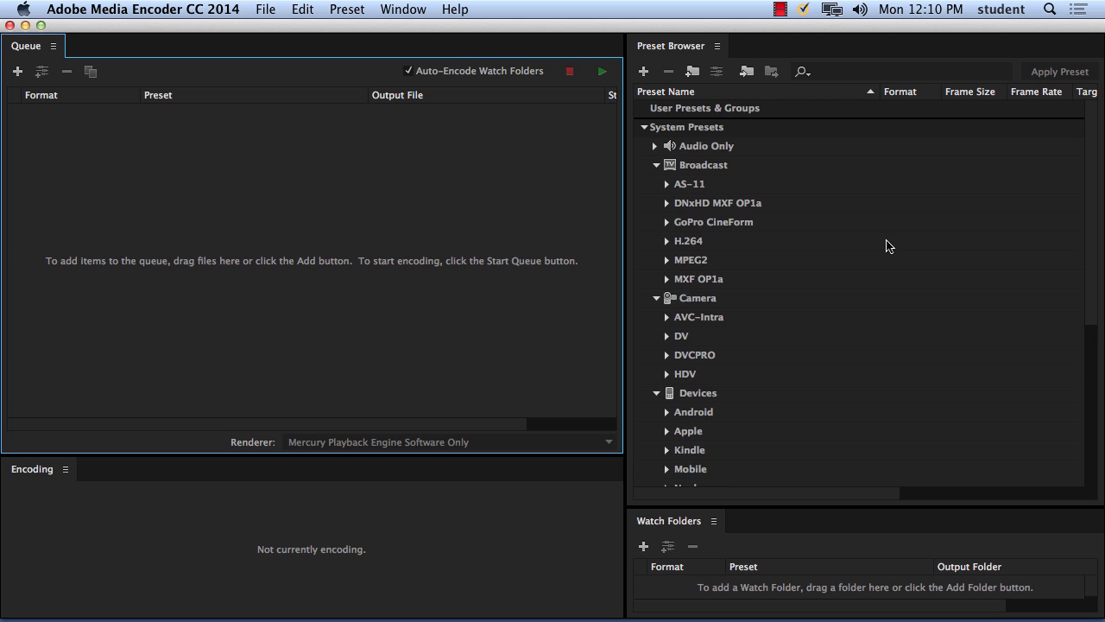
# Collapse the Broadcast, Camera, Cinema, Devices, and DVD & Blu-ray groups among Media Encoder's system presets.
pyautogui.click(656, 165)
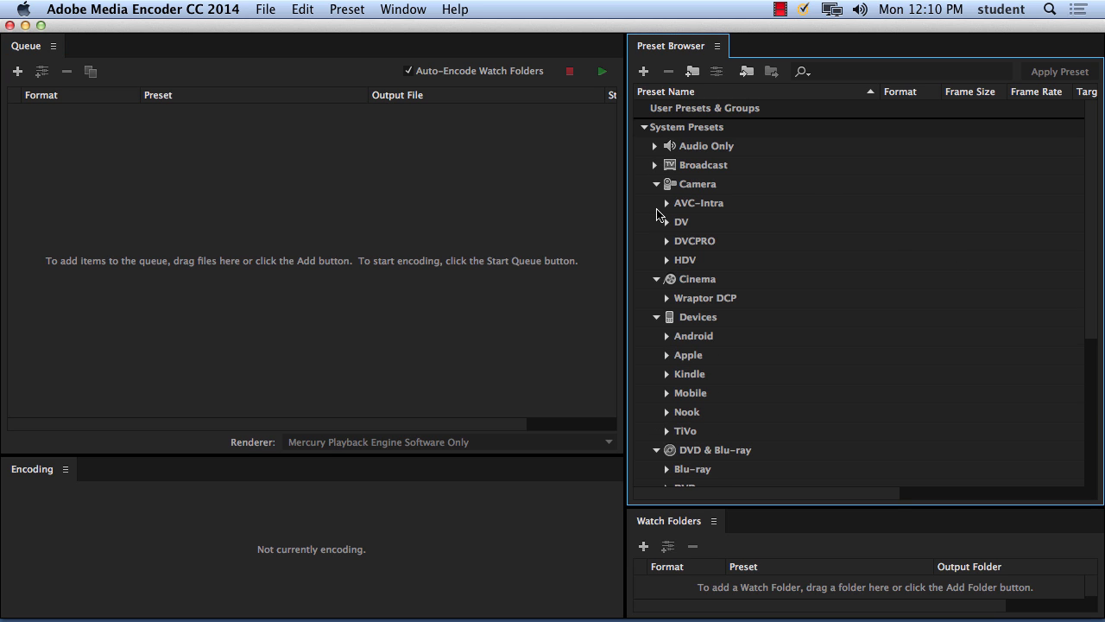
pyautogui.click(656, 184)
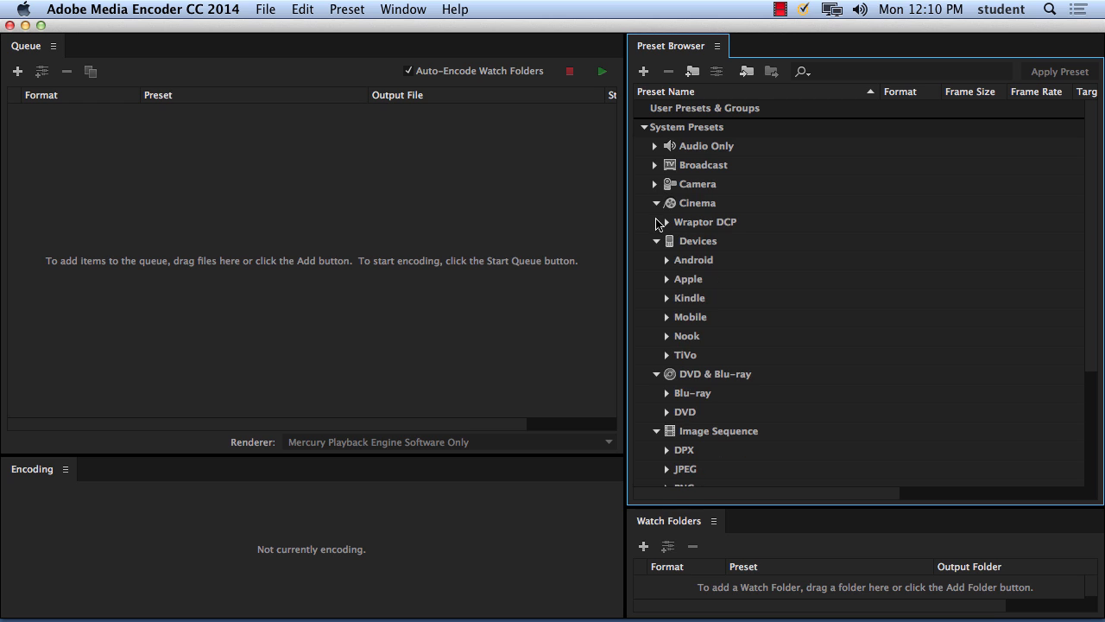
pyautogui.click(657, 203)
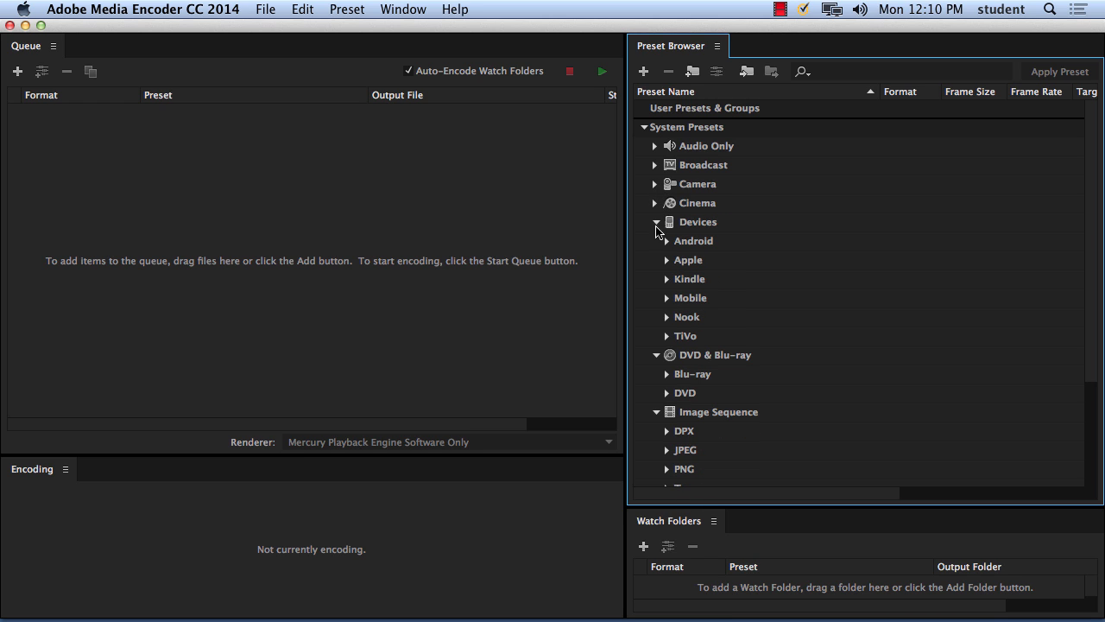
pyautogui.click(655, 222)
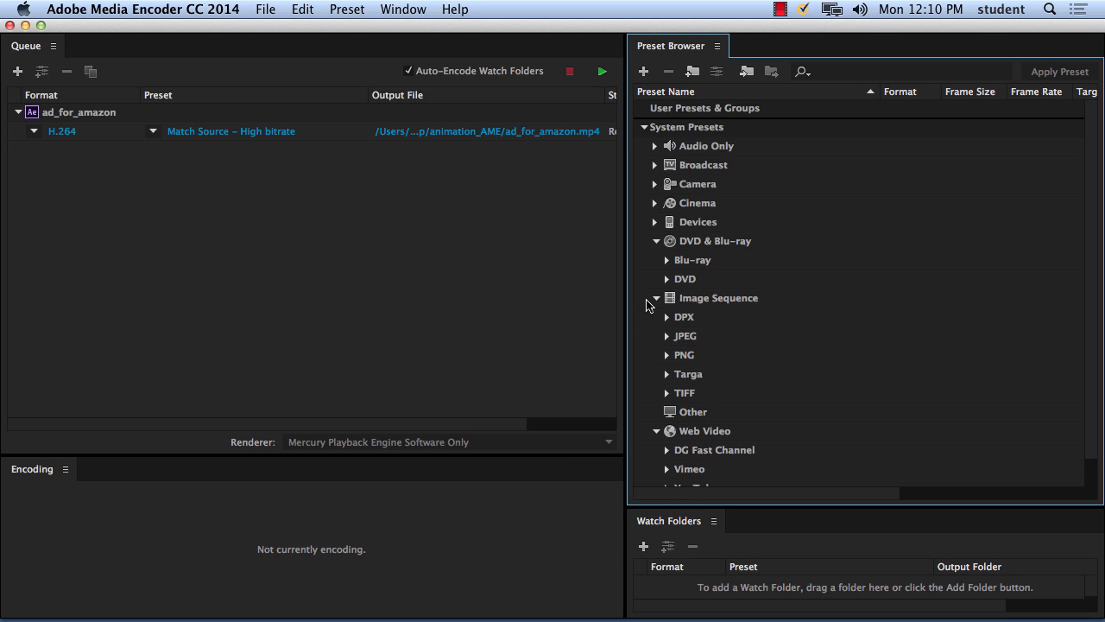
pyautogui.click(656, 241)
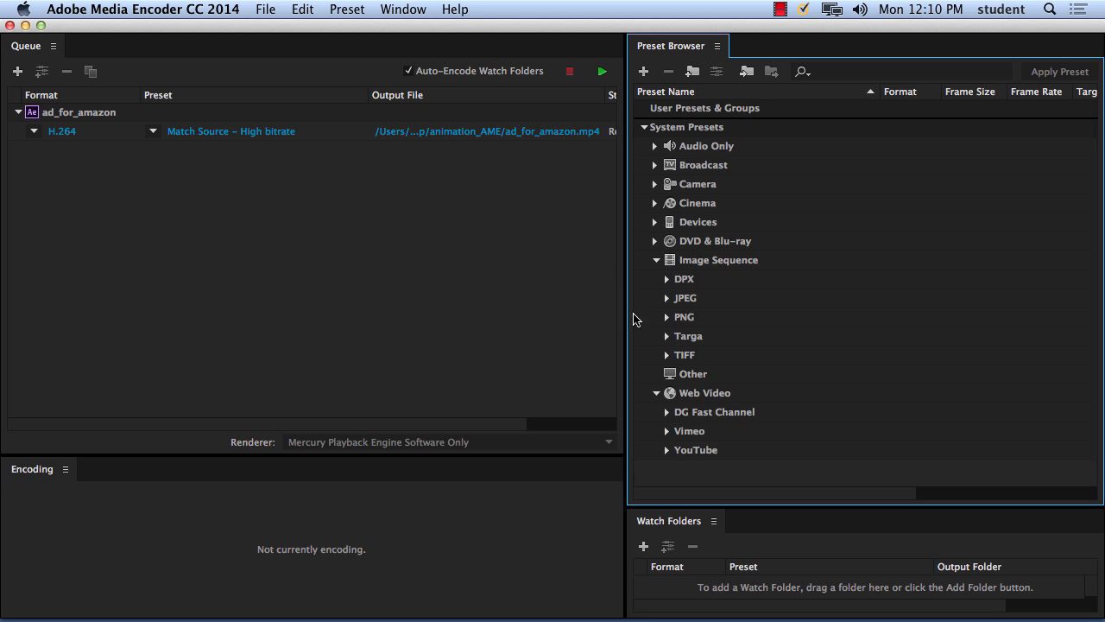
# Examine the DPX and JPEG image sequence presets and the DG Fast Channel, Vimeo, and YouTube web video presets.
pyautogui.click(668, 279)
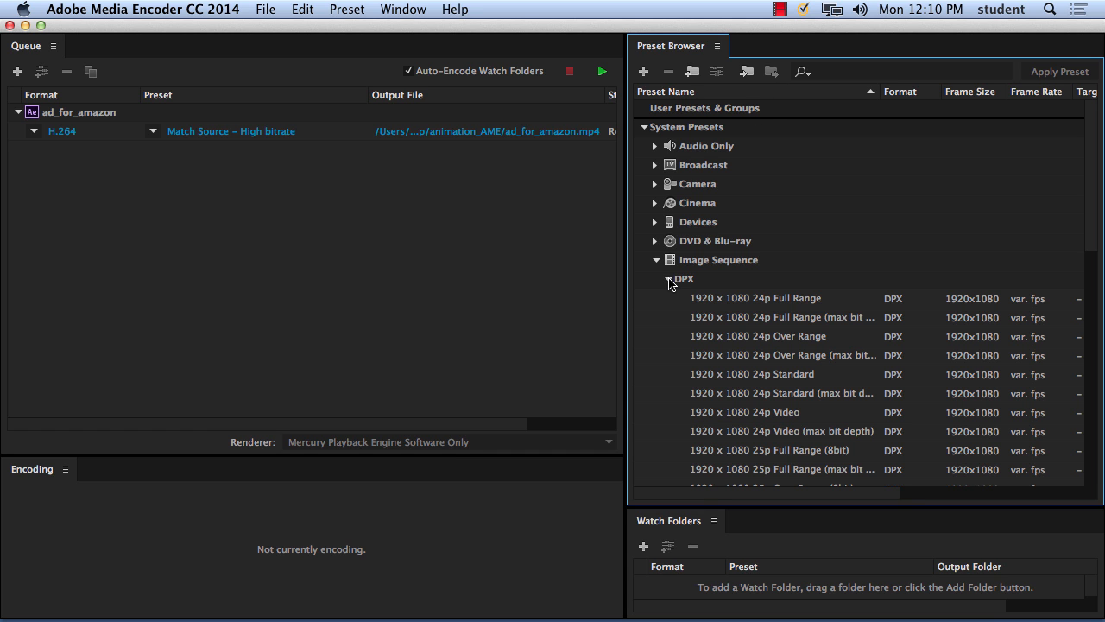
pyautogui.click(669, 279)
pyautogui.click(667, 298)
pyautogui.click(667, 298)
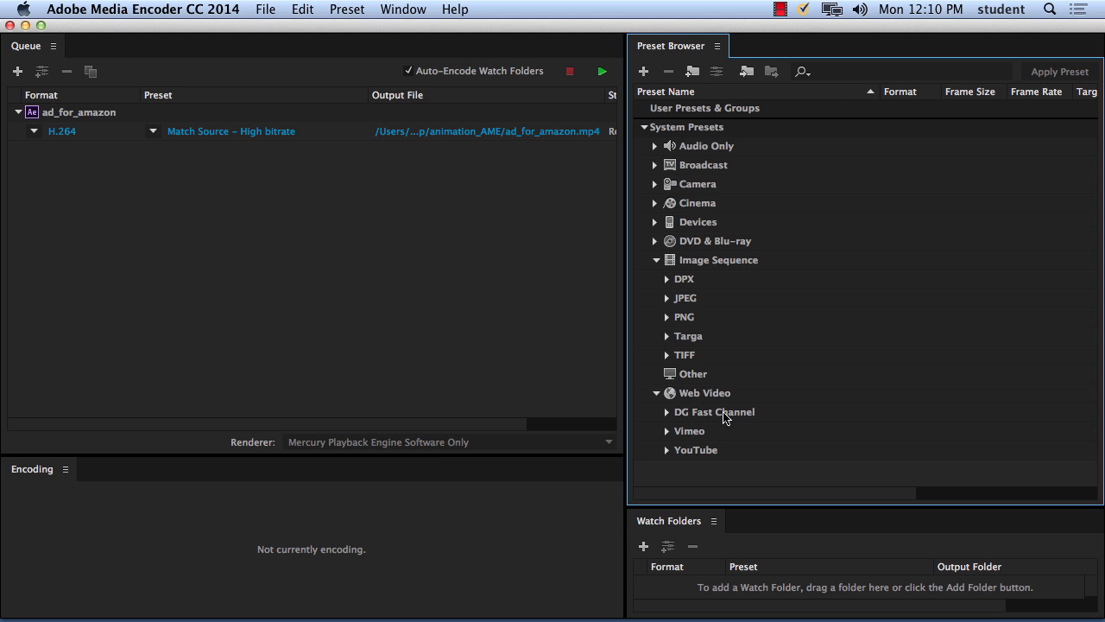
pyautogui.click(669, 416)
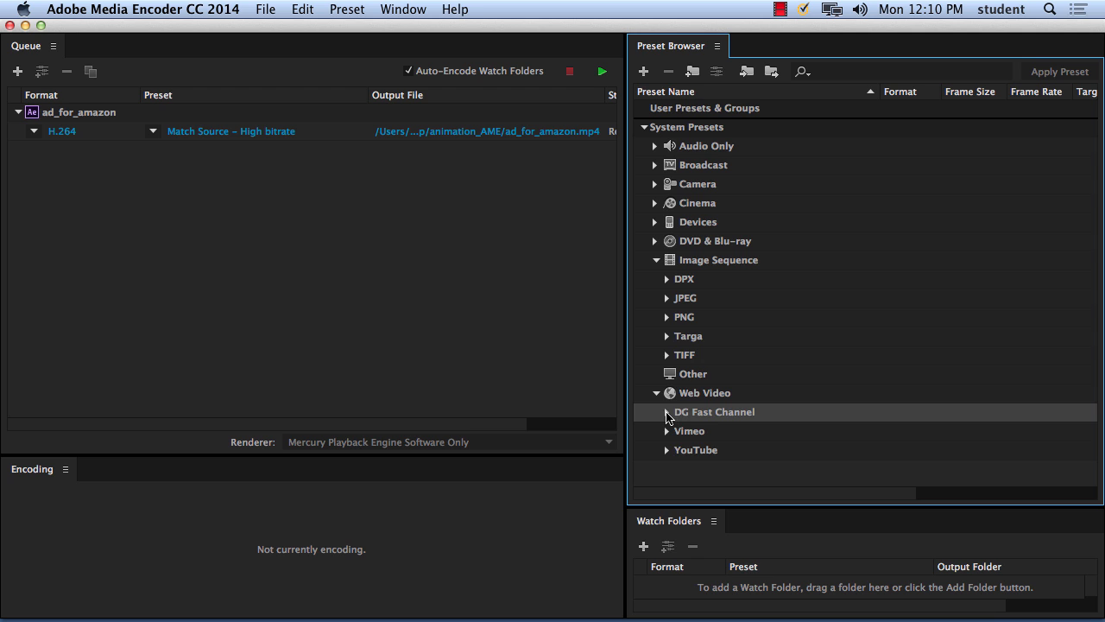
pyautogui.click(666, 413)
pyautogui.click(667, 413)
pyautogui.click(667, 430)
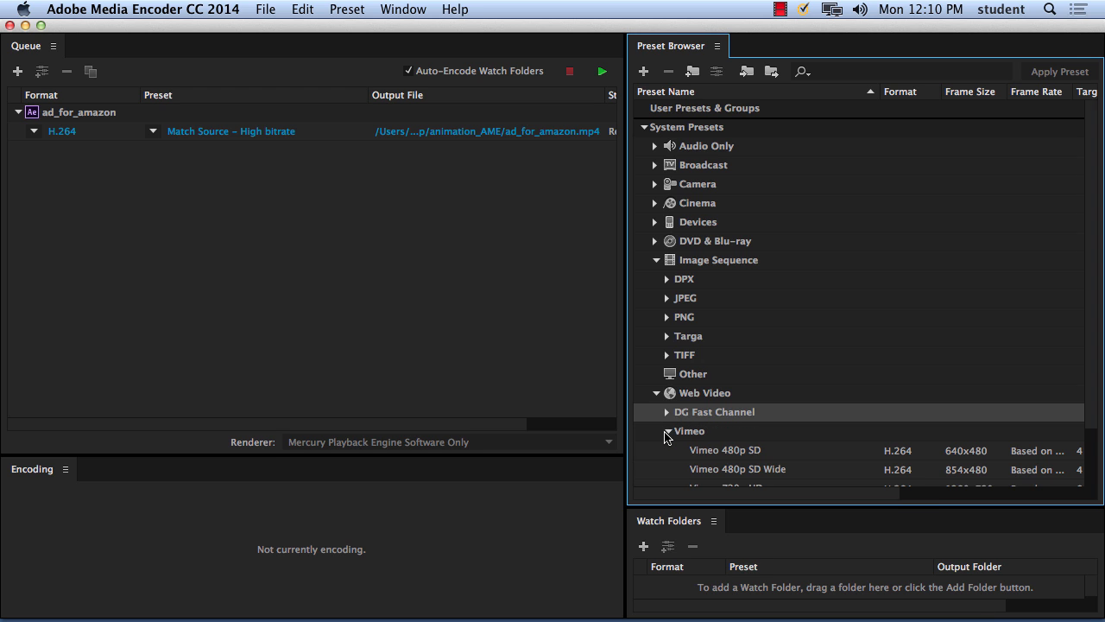
pyautogui.click(666, 431)
pyautogui.click(668, 450)
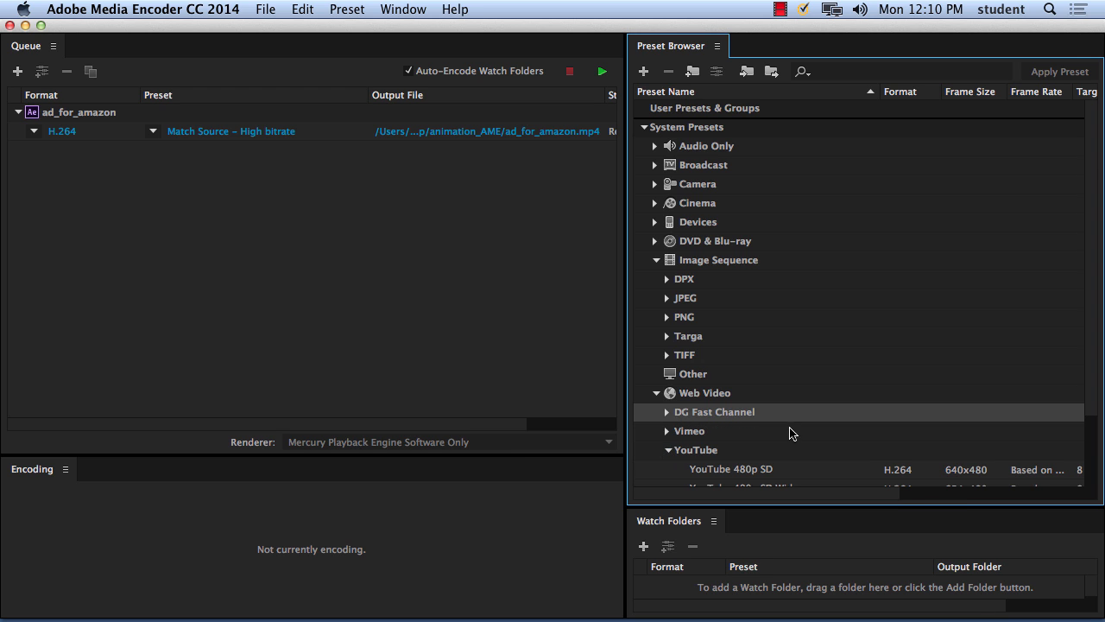
pyautogui.scroll(-3, 790, 432)
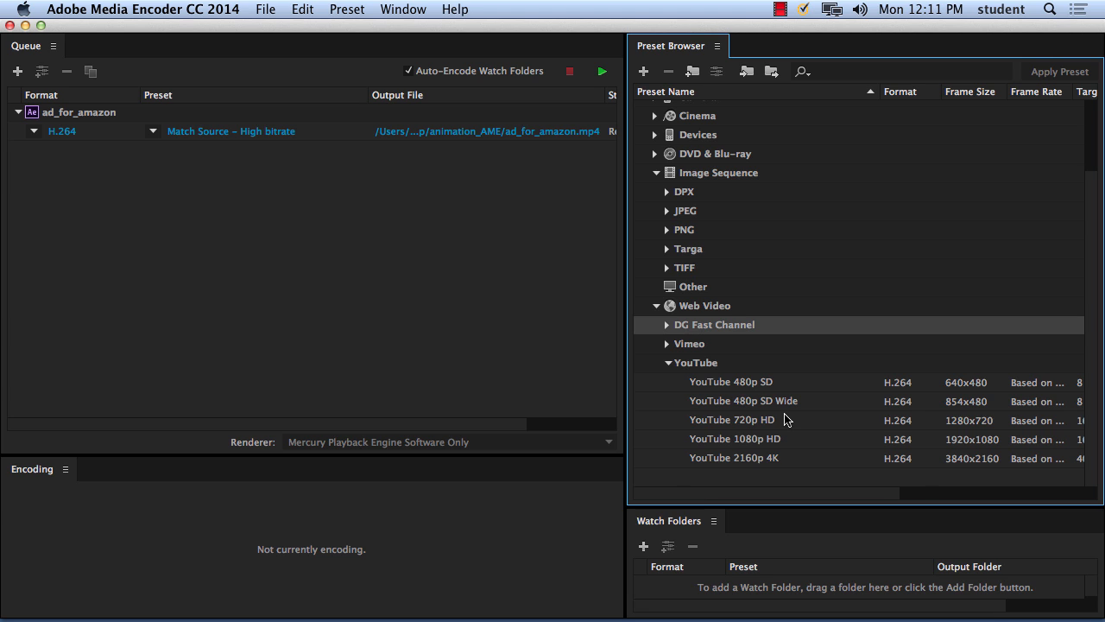
pyautogui.click(668, 363)
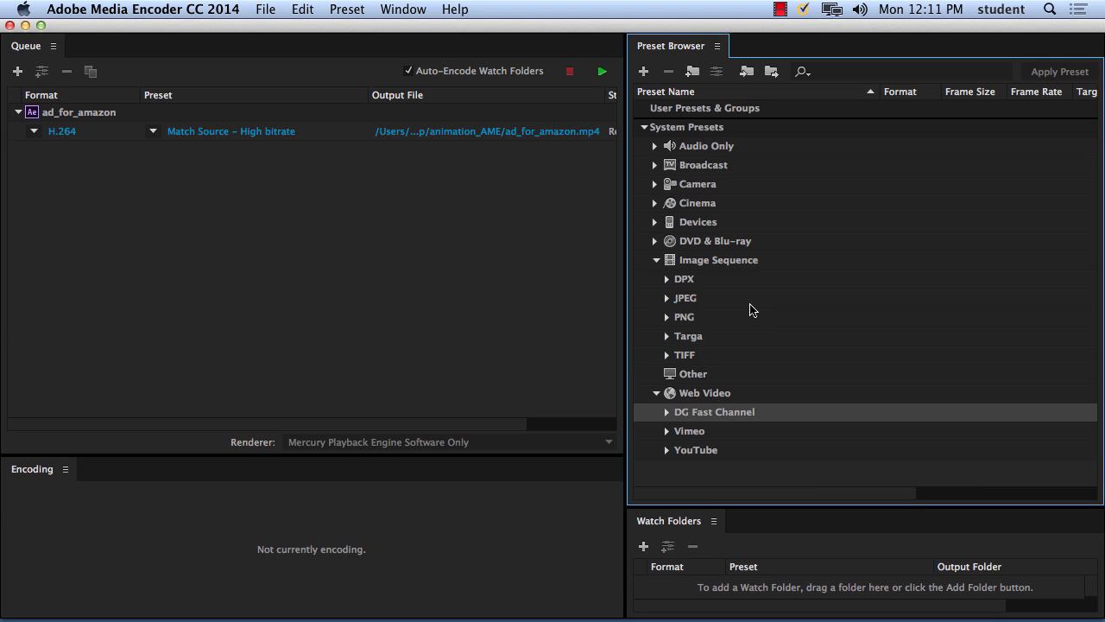
# Review the Broadcast, Camera, Cinema, Devices, and DVD & Blu-ray preset groups, leaving them and Image Sequence collapsed.
pyautogui.click(655, 165)
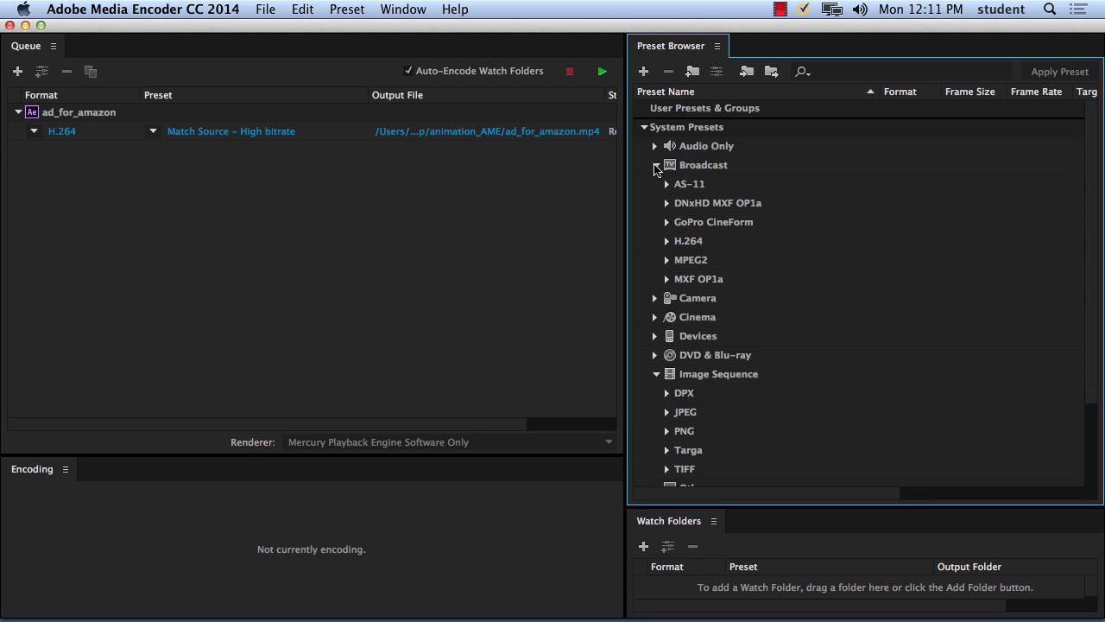
pyautogui.click(655, 165)
pyautogui.click(656, 184)
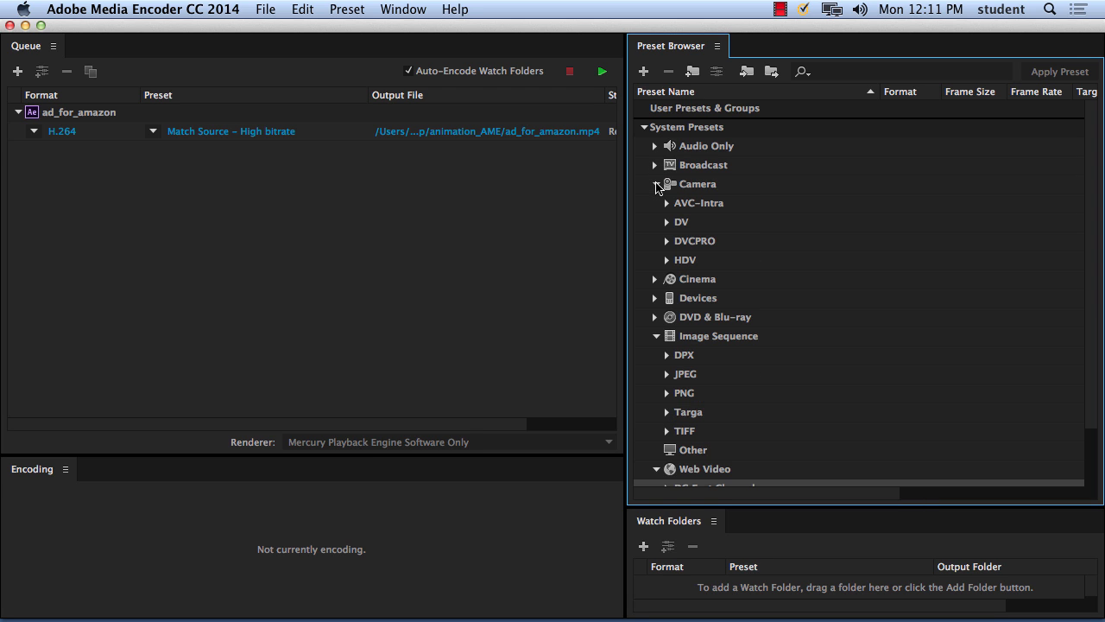
pyautogui.click(655, 184)
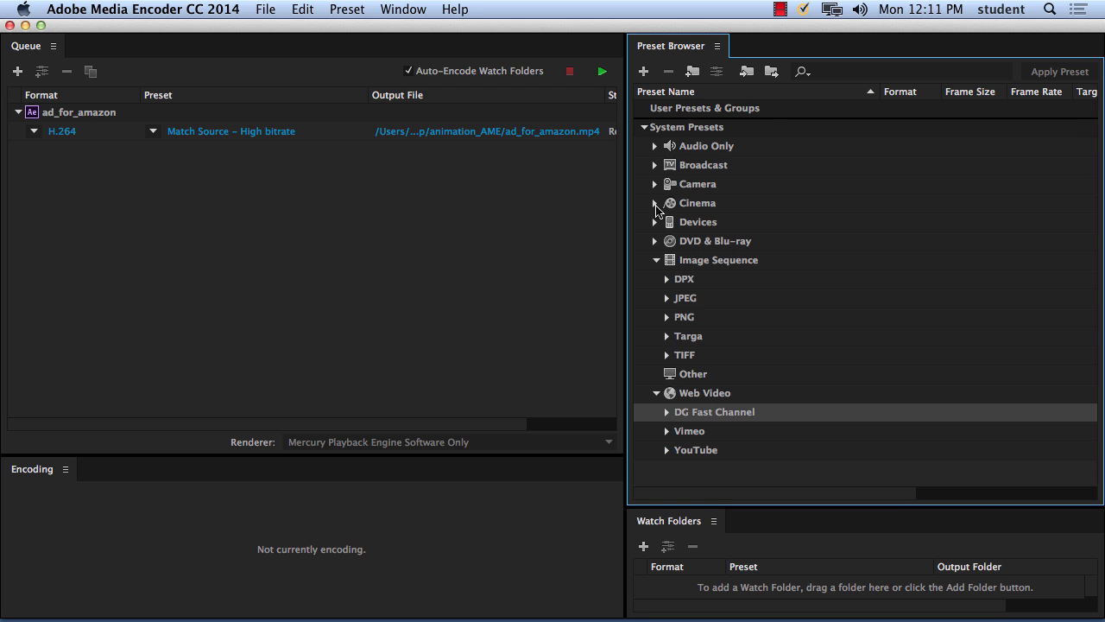
pyautogui.click(655, 203)
pyautogui.click(655, 203)
pyautogui.click(656, 224)
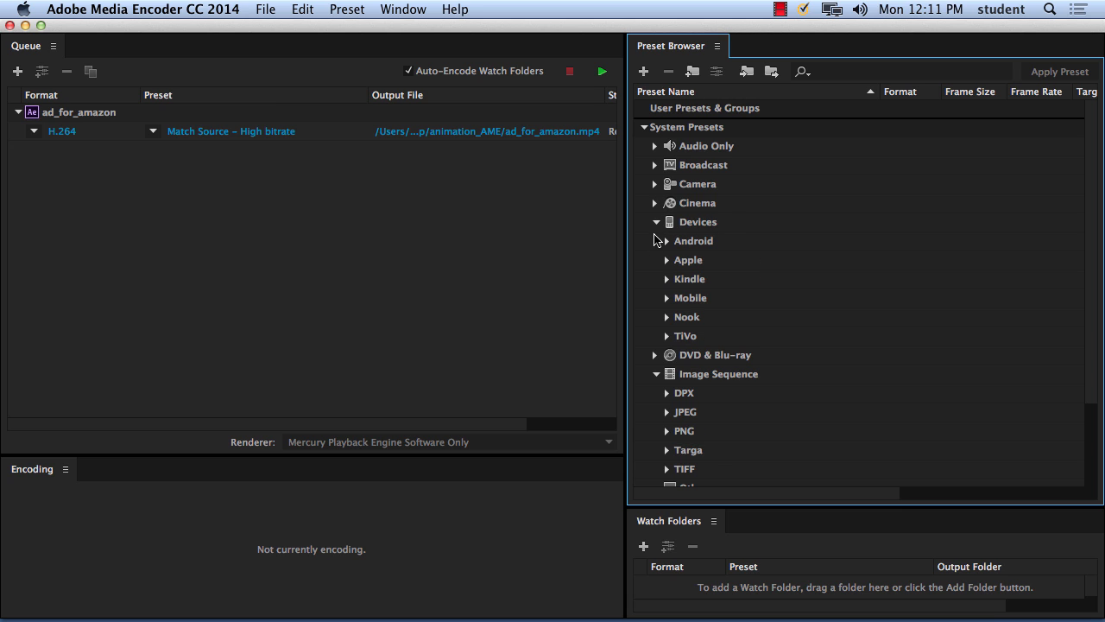
pyautogui.click(656, 223)
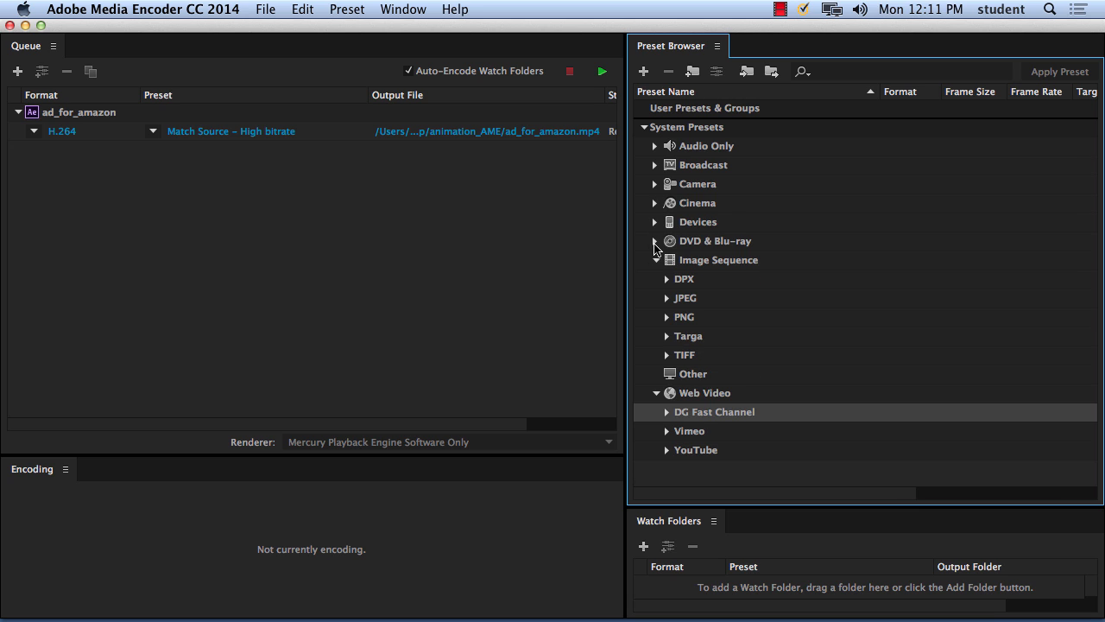
pyautogui.click(656, 242)
pyautogui.click(655, 243)
pyautogui.click(657, 261)
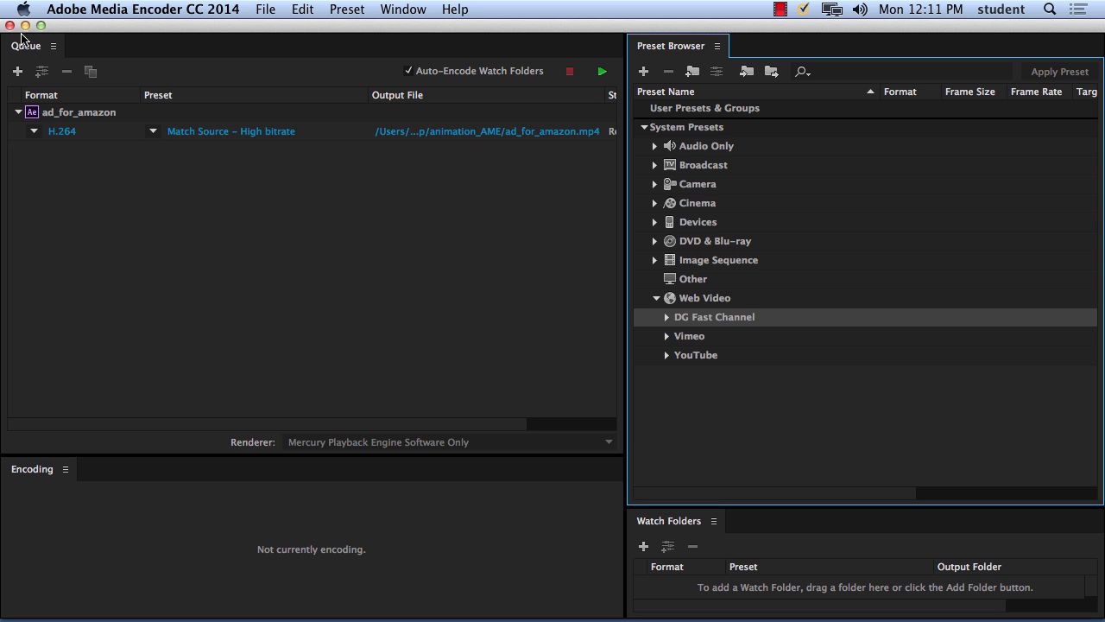
# Return to After Effects and add the ad_for_amazon composition to the Render Queue again.
pyautogui.click(76, 9)
pyautogui.click(134, 213)
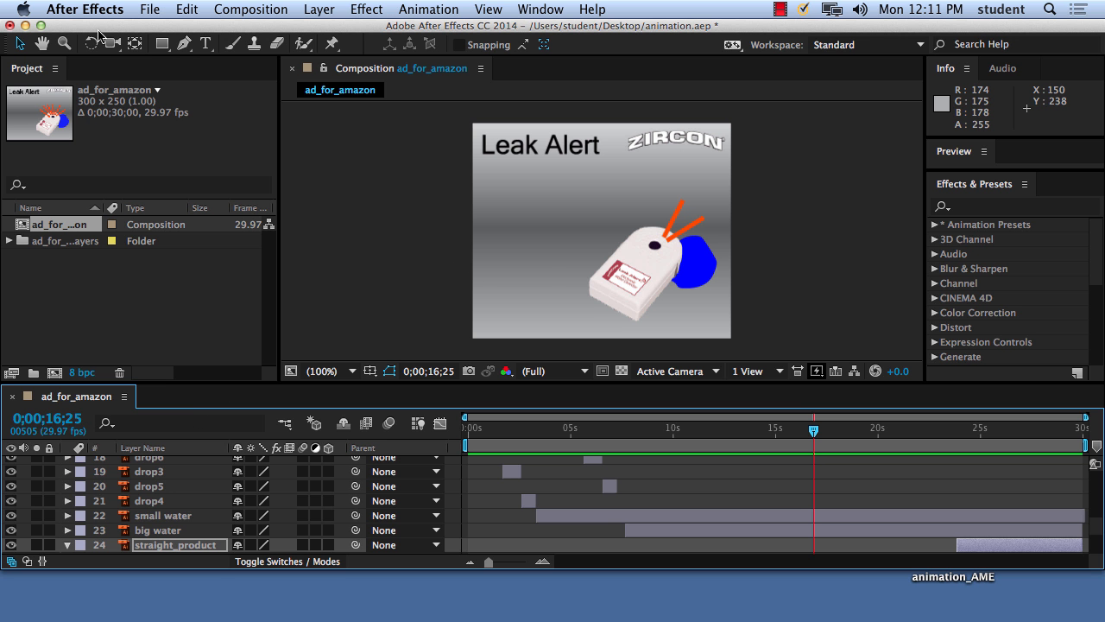
pyautogui.click(145, 9)
pyautogui.moveTo(259, 249)
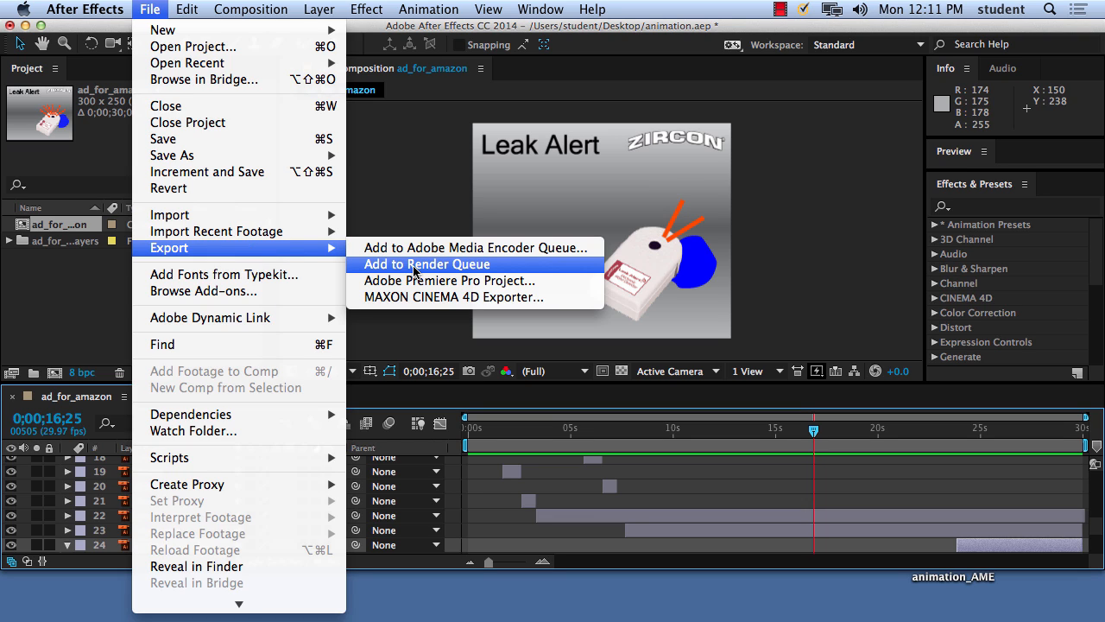
pyautogui.click(467, 264)
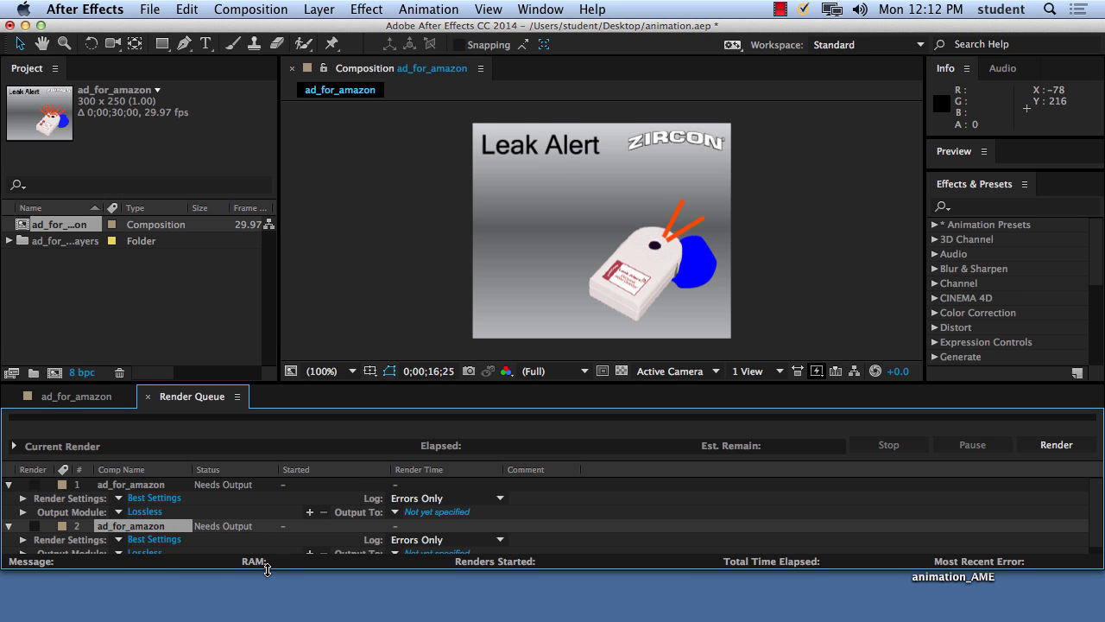
# Enlarge the After Effects window and give the Render Queue more height so both queued items fit.
pyautogui.moveTo(266, 569); pyautogui.dragTo(271, 609)
pyautogui.moveTo(335, 413); pyautogui.dragTo(343, 322)
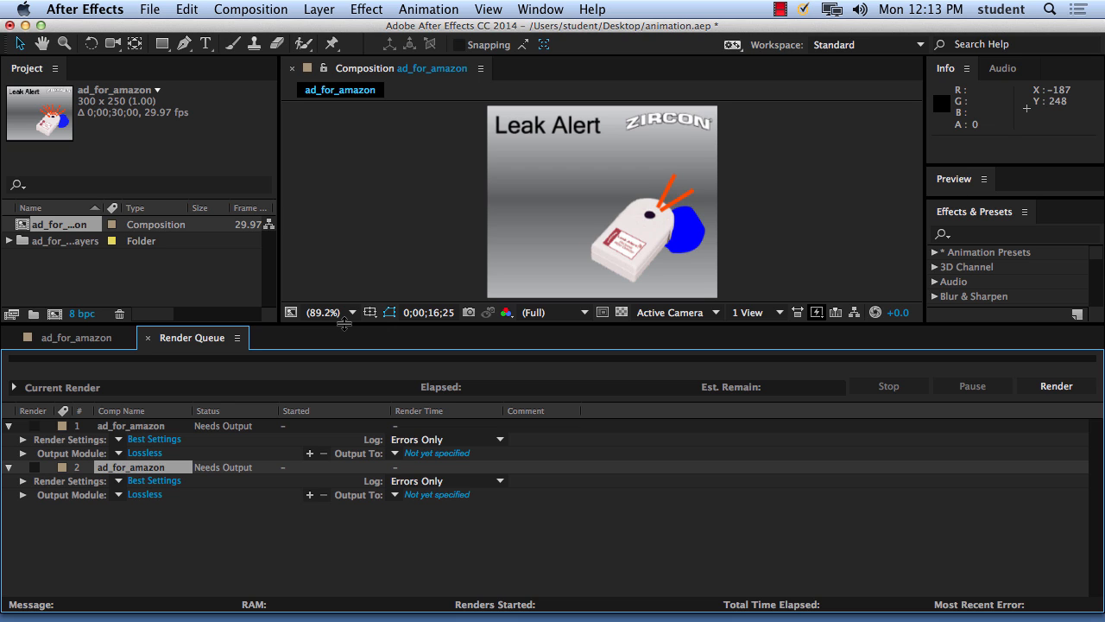
# Confirm the second ad_for_amazon item's render settings with Best quality and Full resolution.
pyautogui.click(163, 482)
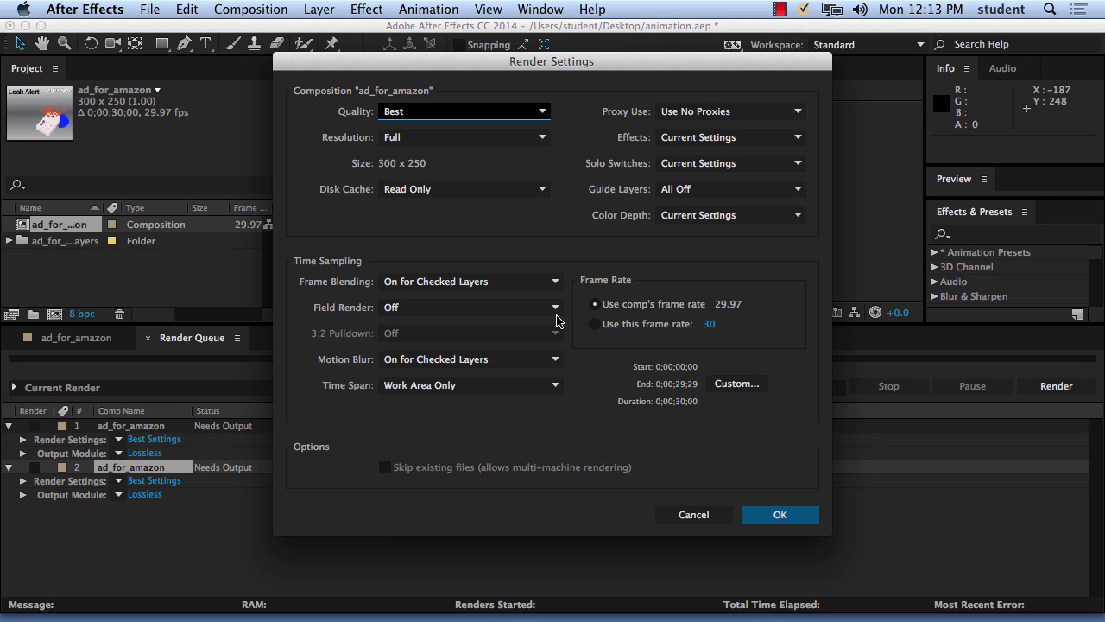
pyautogui.click(524, 114)
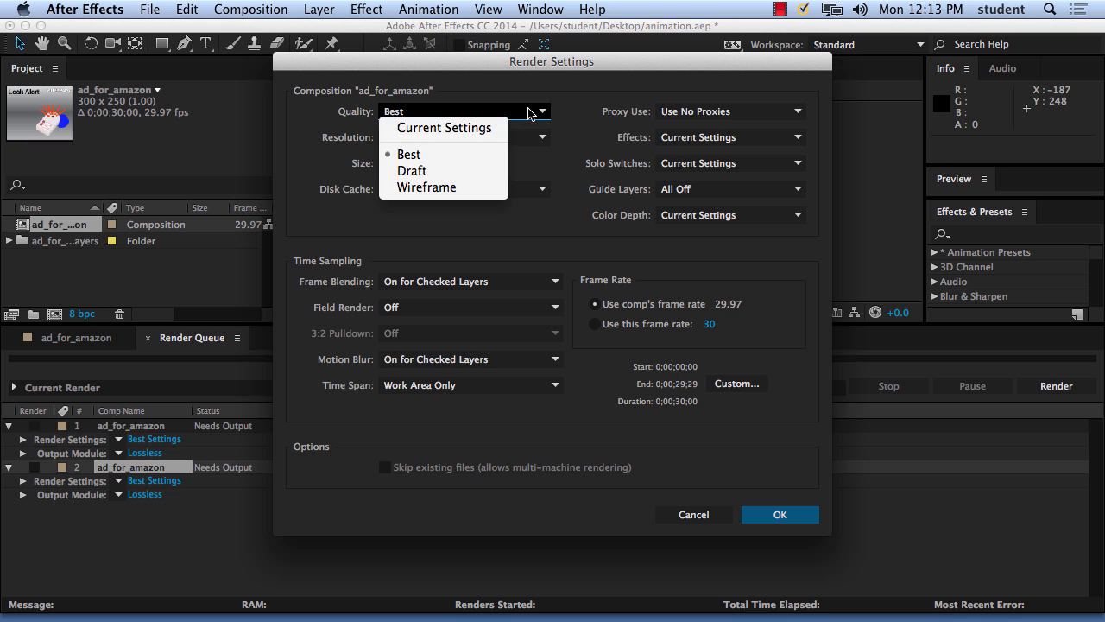
pyautogui.click(562, 111)
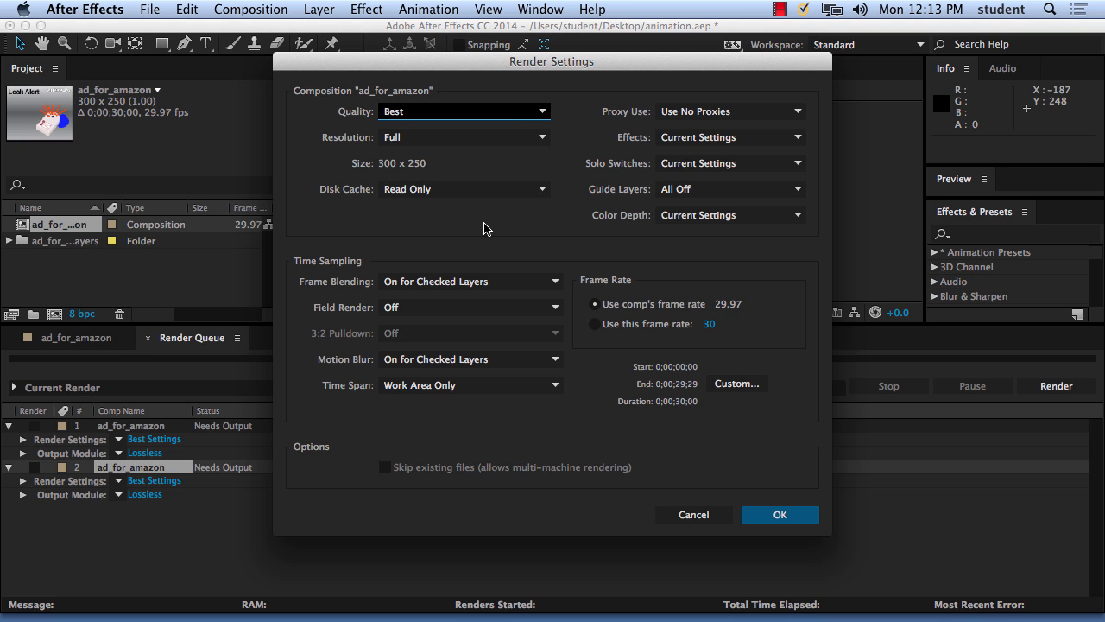
pyautogui.click(809, 517)
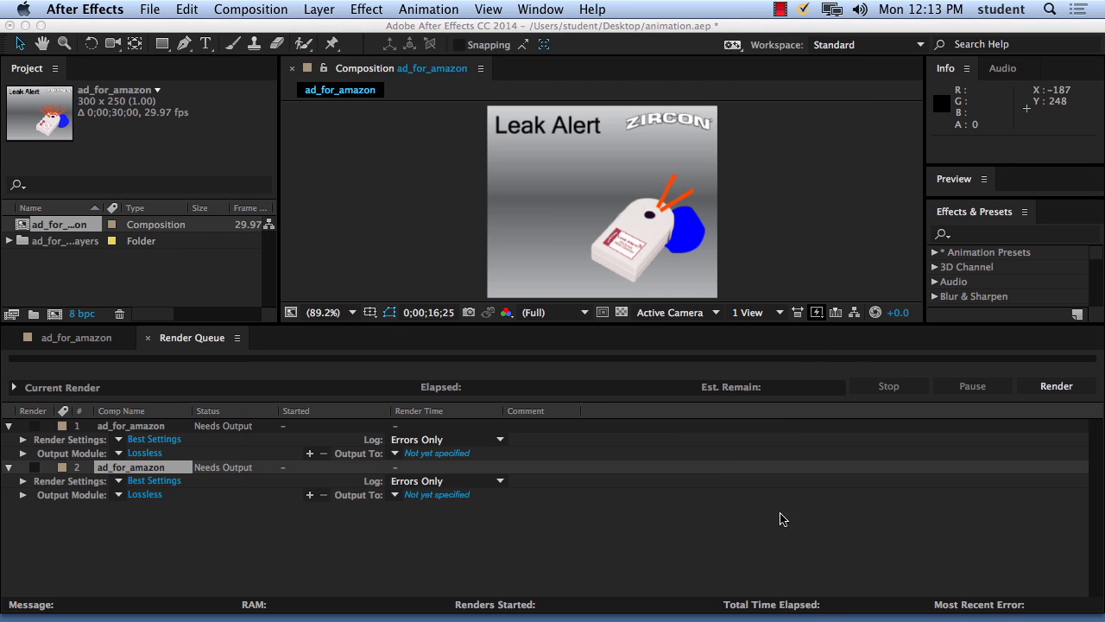
# Set the second render item's output module to QuickTime format with the H.264 video codec.
pyautogui.click(153, 496)
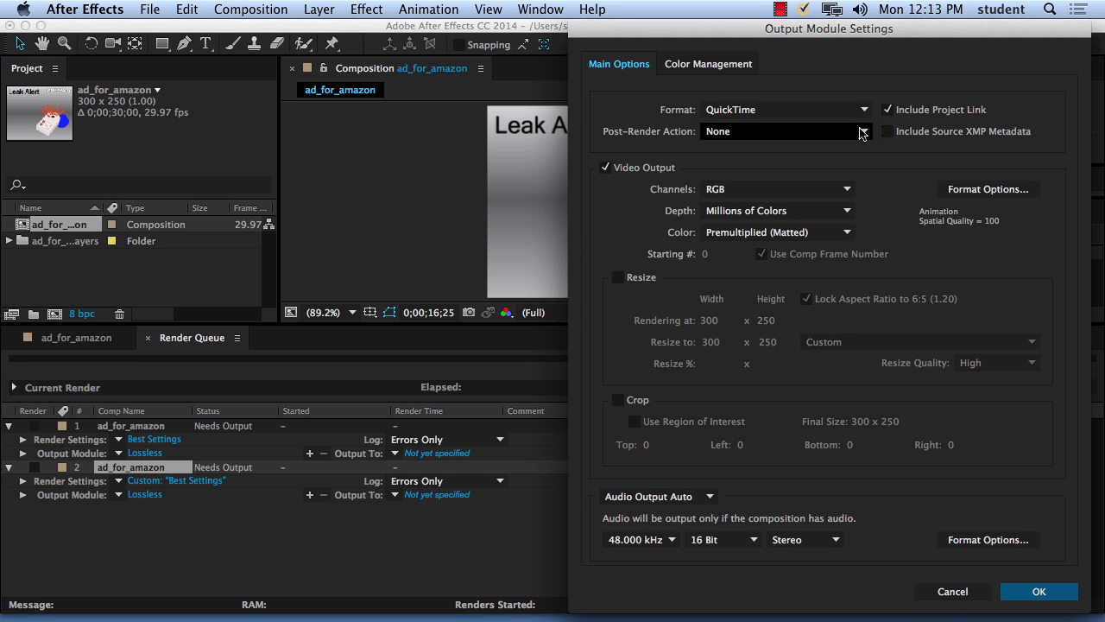
pyautogui.click(826, 112)
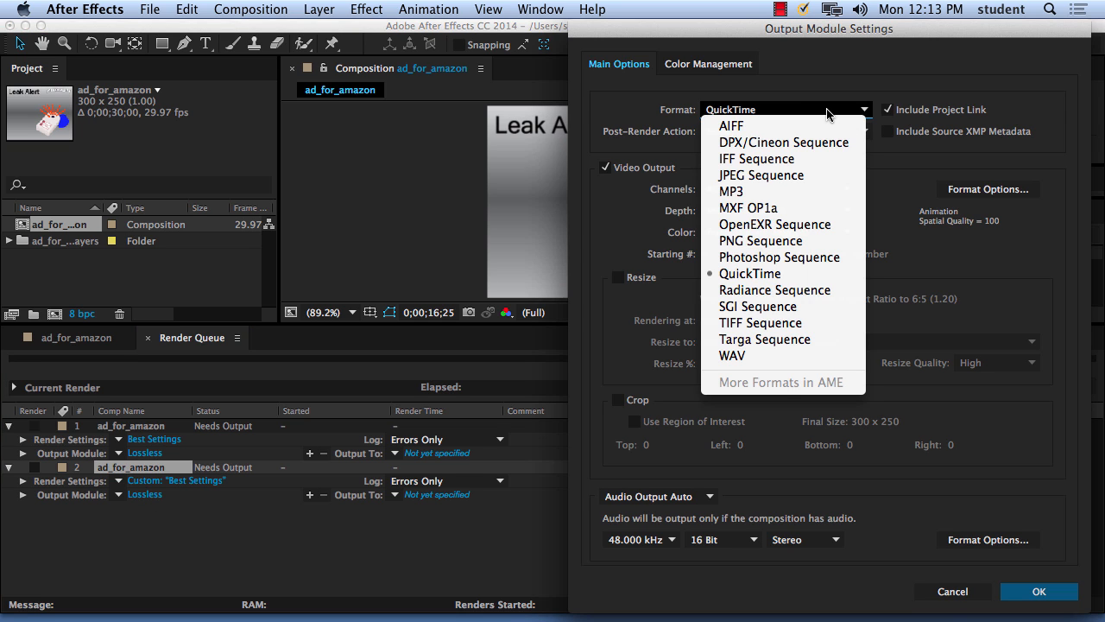
pyautogui.click(777, 273)
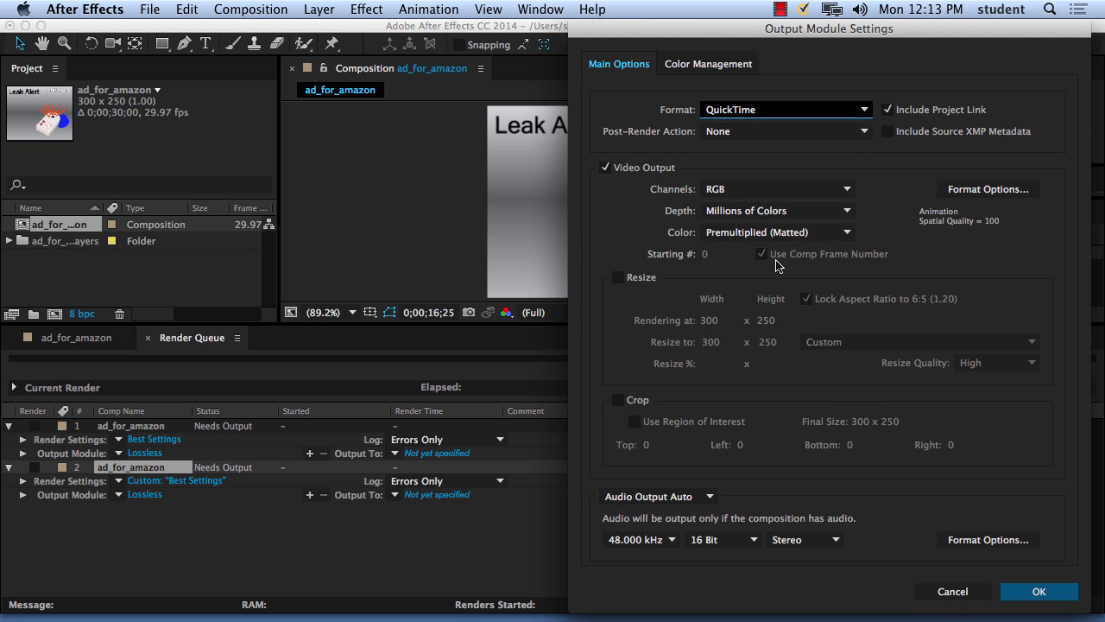
pyautogui.click(981, 192)
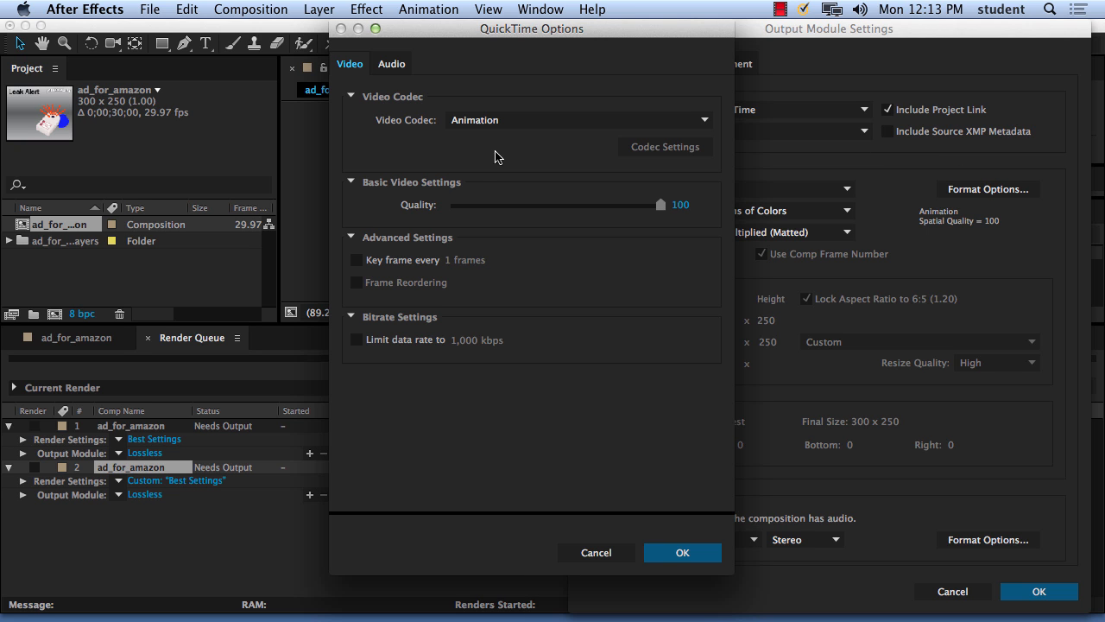
pyautogui.click(511, 122)
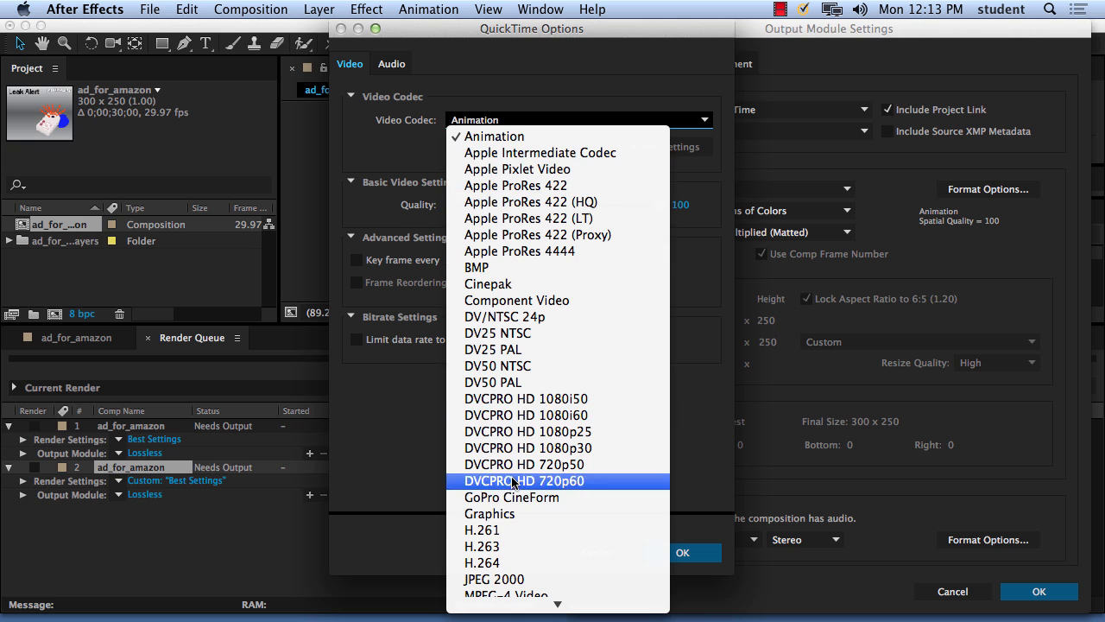
pyautogui.click(509, 562)
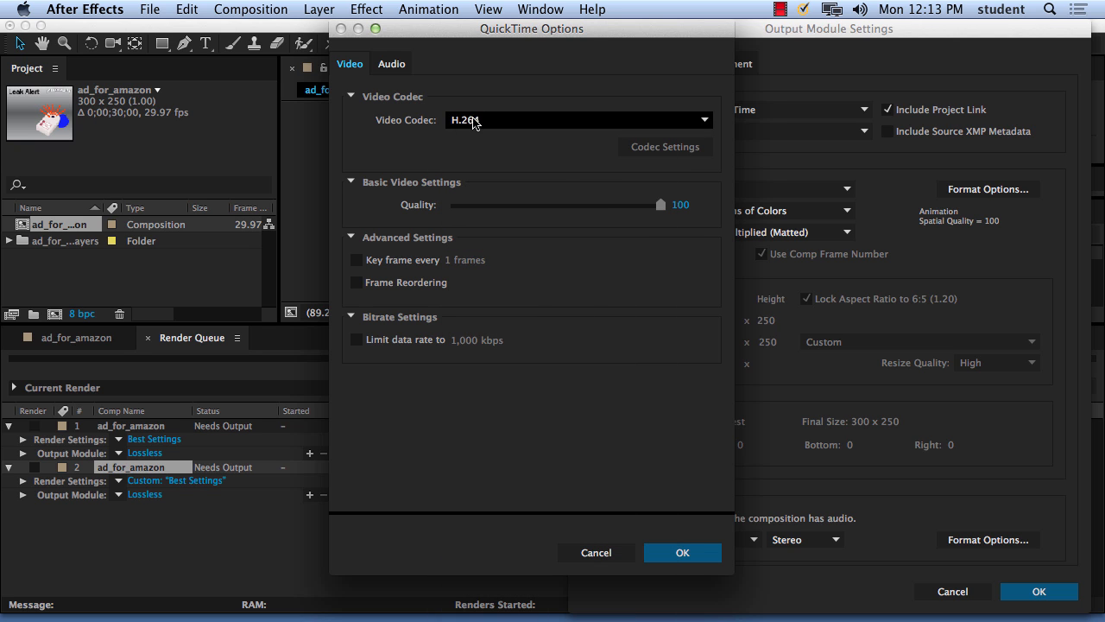
pyautogui.click(529, 128)
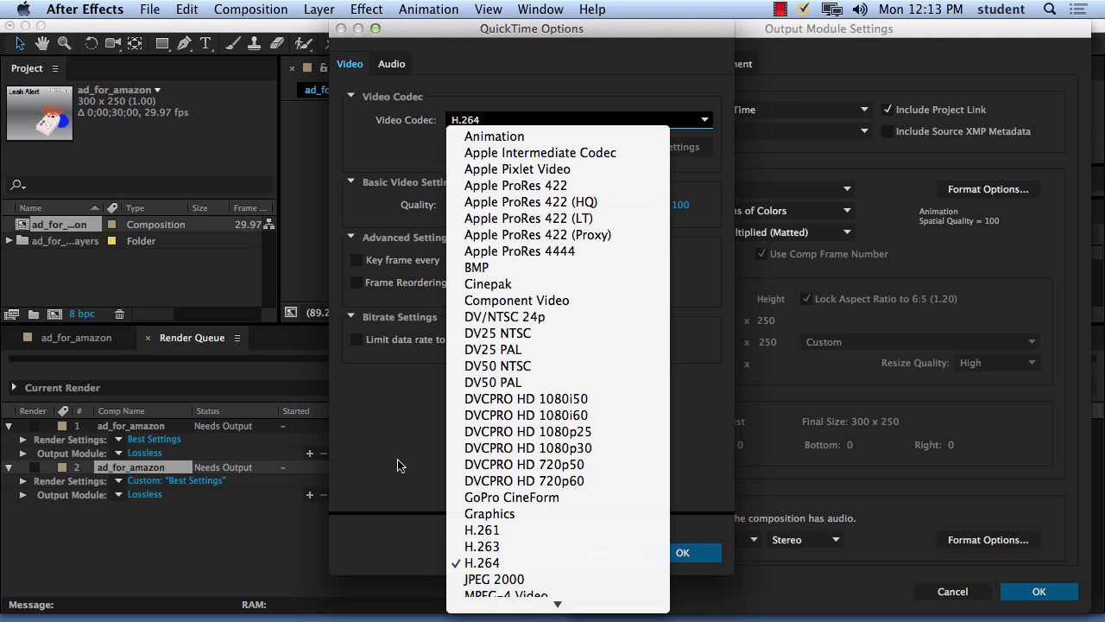
pyautogui.click(492, 565)
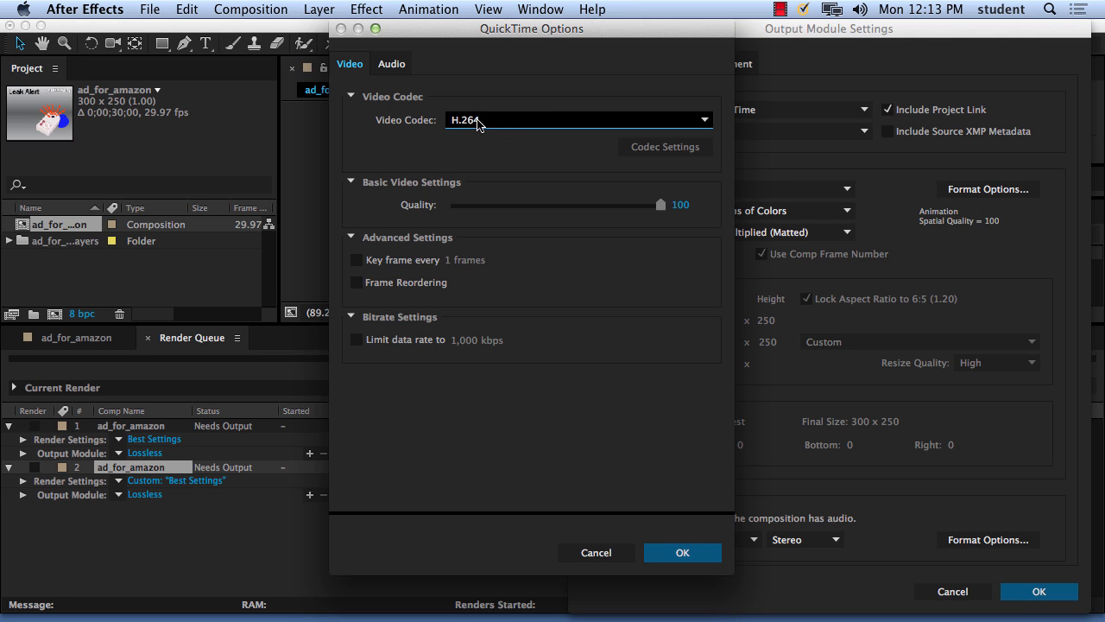
pyautogui.click(716, 555)
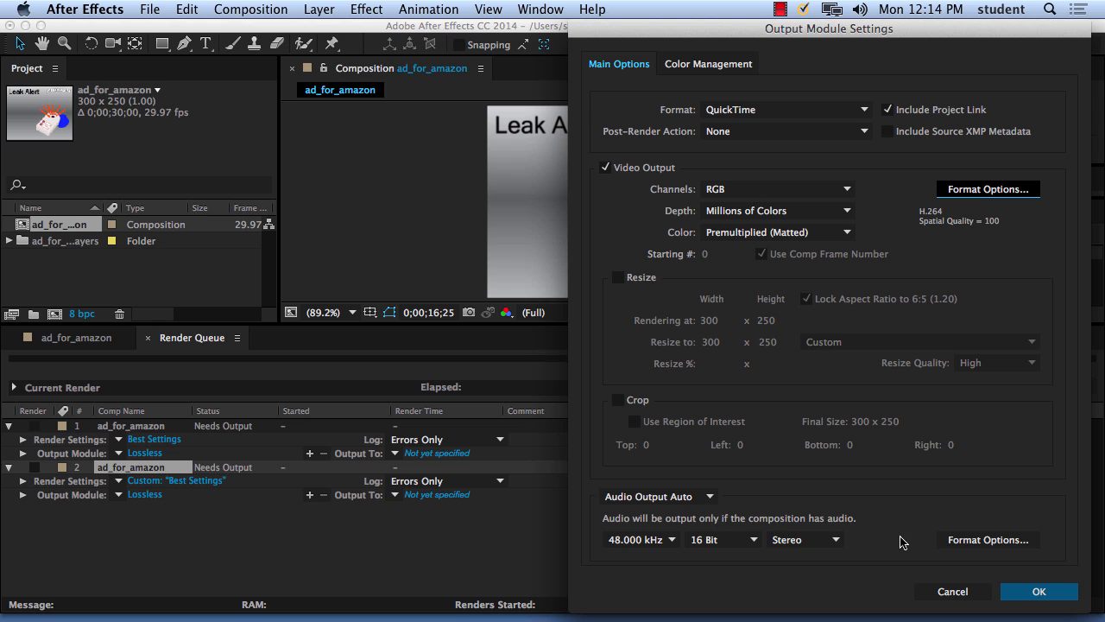
pyautogui.click(1040, 592)
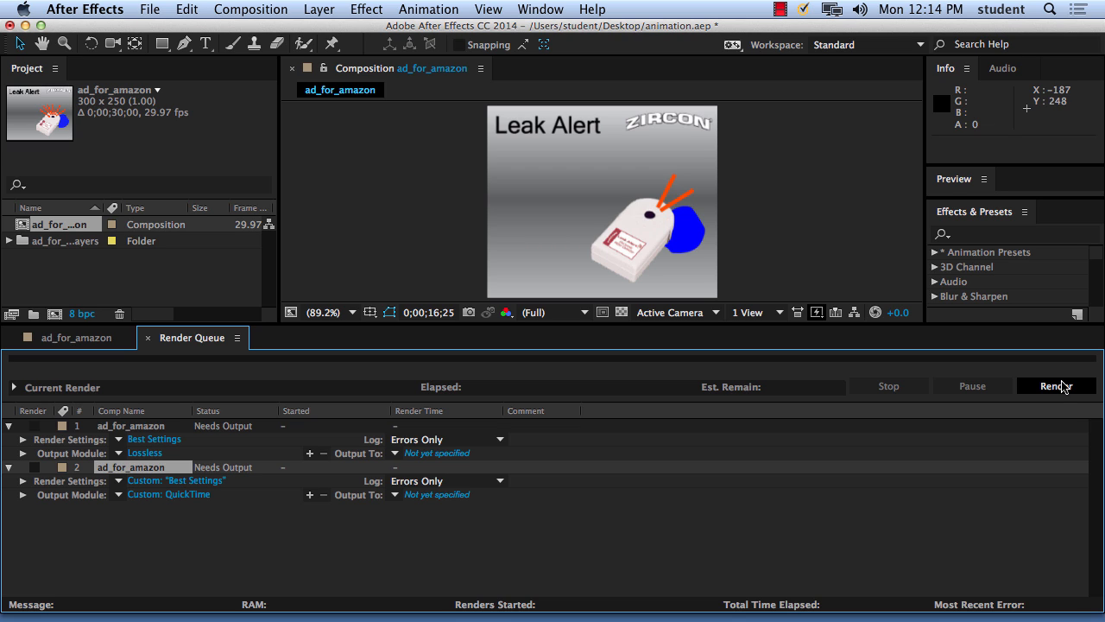
# Try to render the second ad_for_amazon item before giving it an output file.
pyautogui.click(1061, 389)
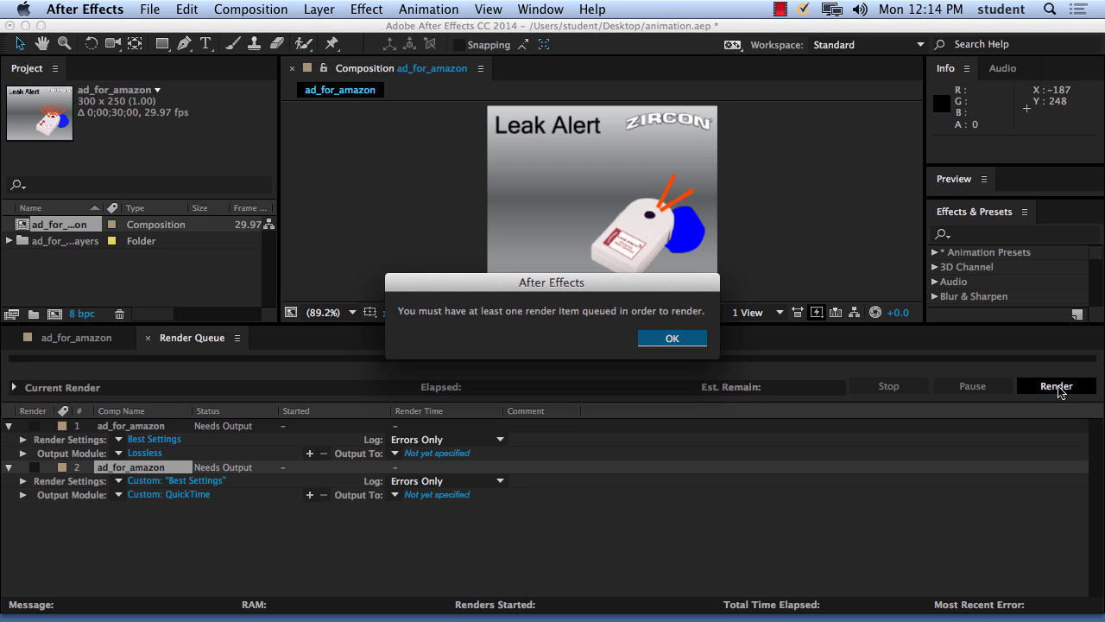
pyautogui.click(659, 342)
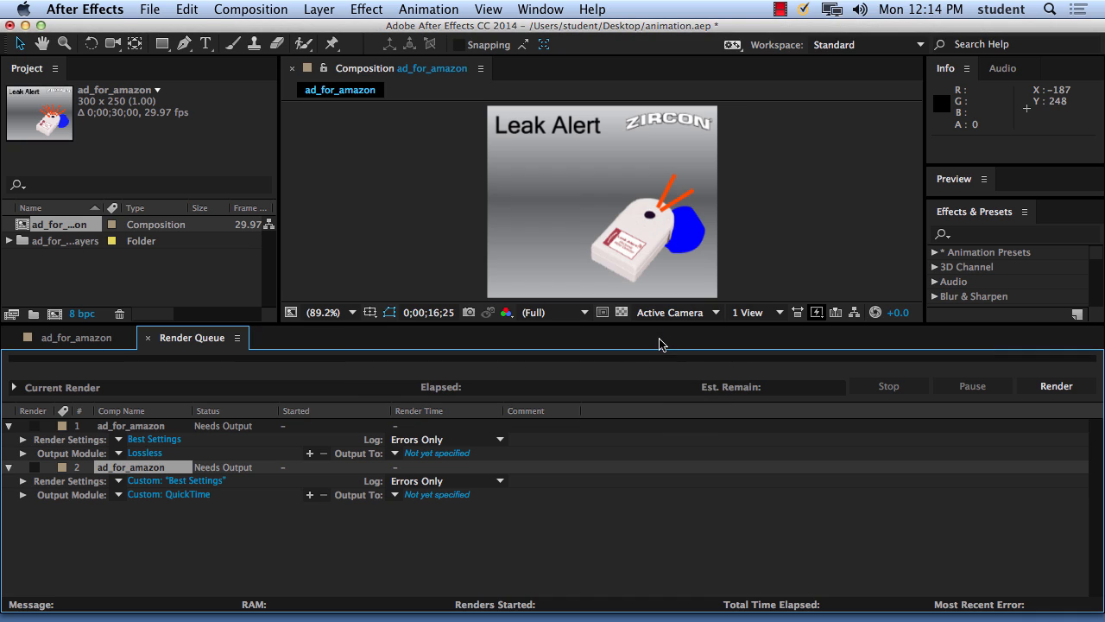
pyautogui.click(150, 467)
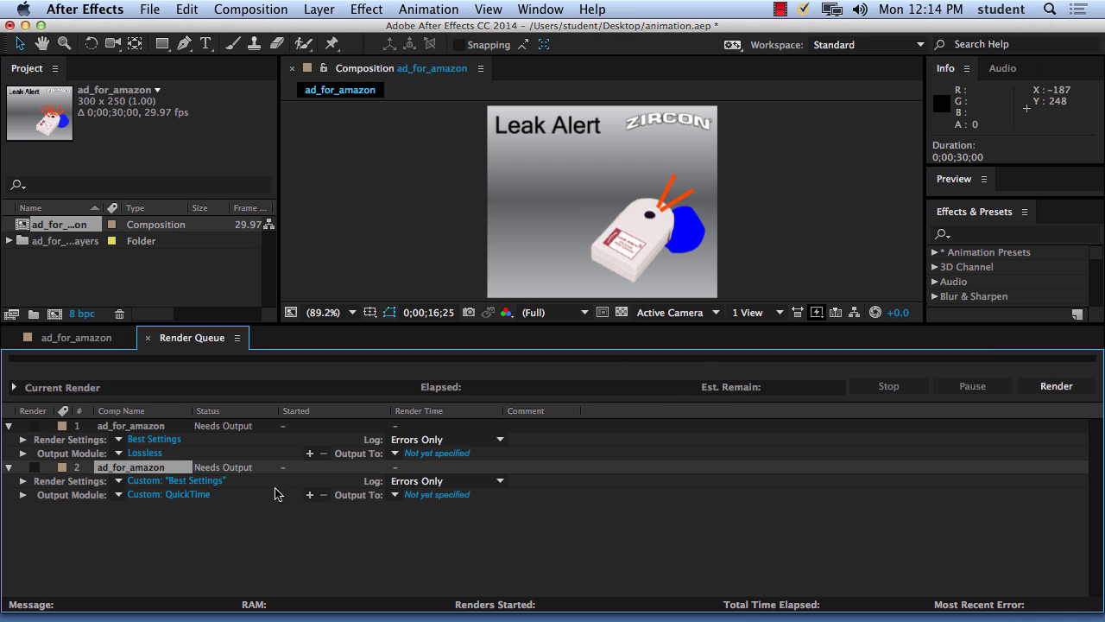
pyautogui.click(1075, 393)
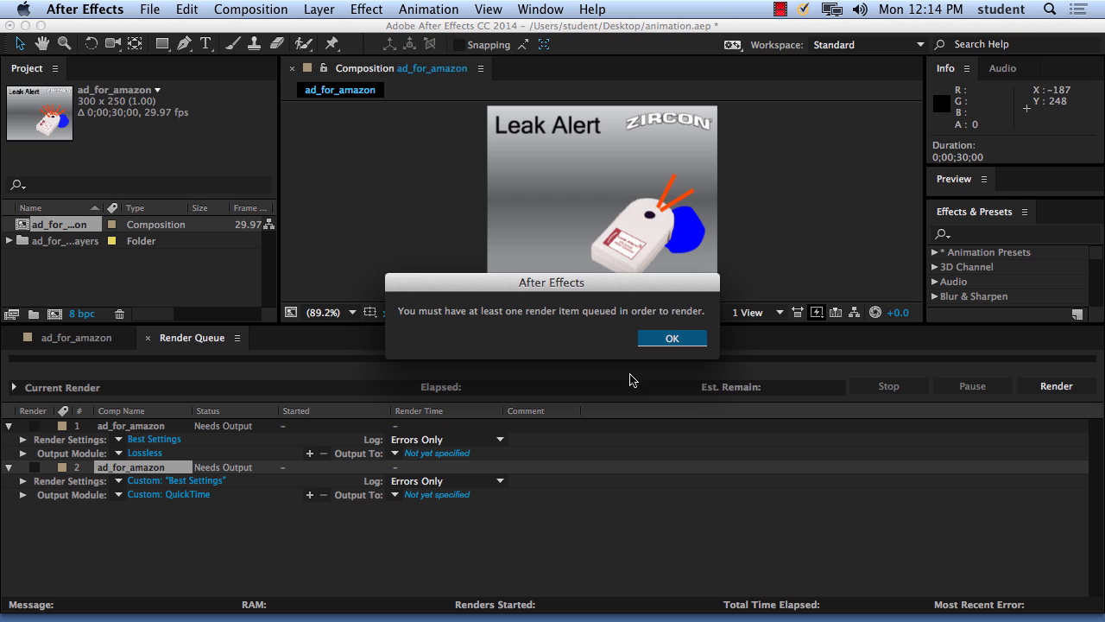
pyautogui.click(660, 339)
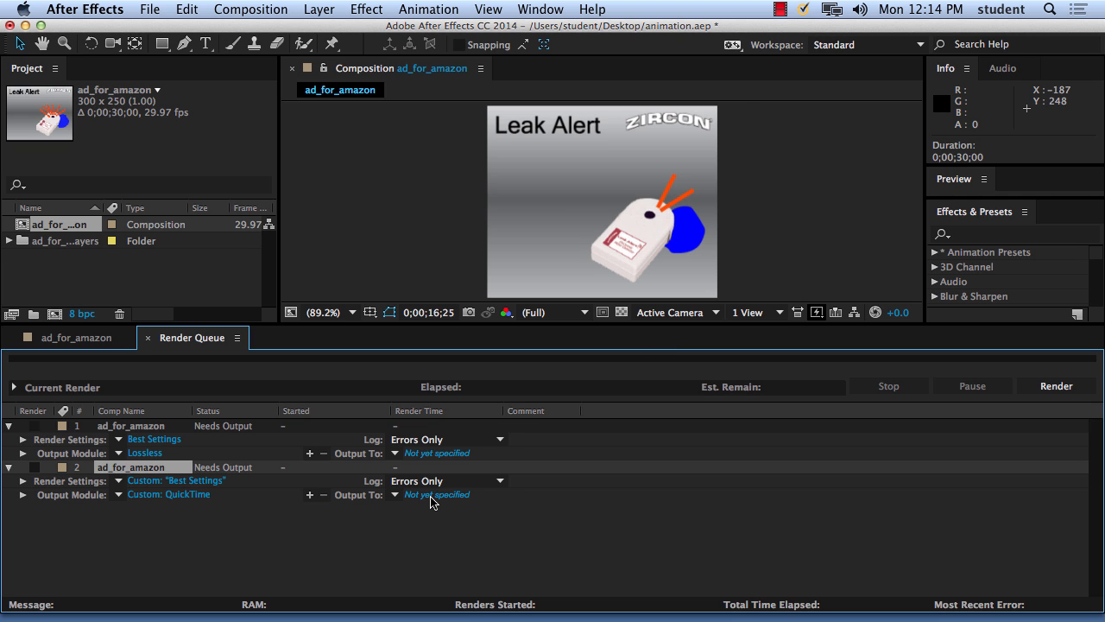
# Set the second render item to output a QuickTime movie named ad_for_amazon on the Desktop.
pyautogui.click(435, 501)
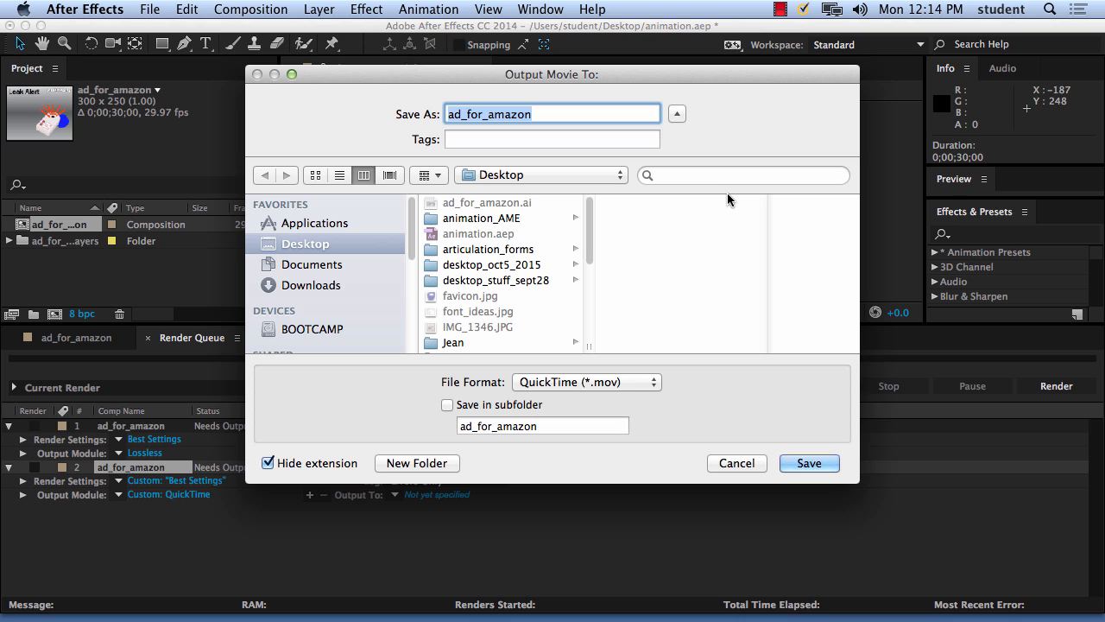
pyautogui.click(820, 466)
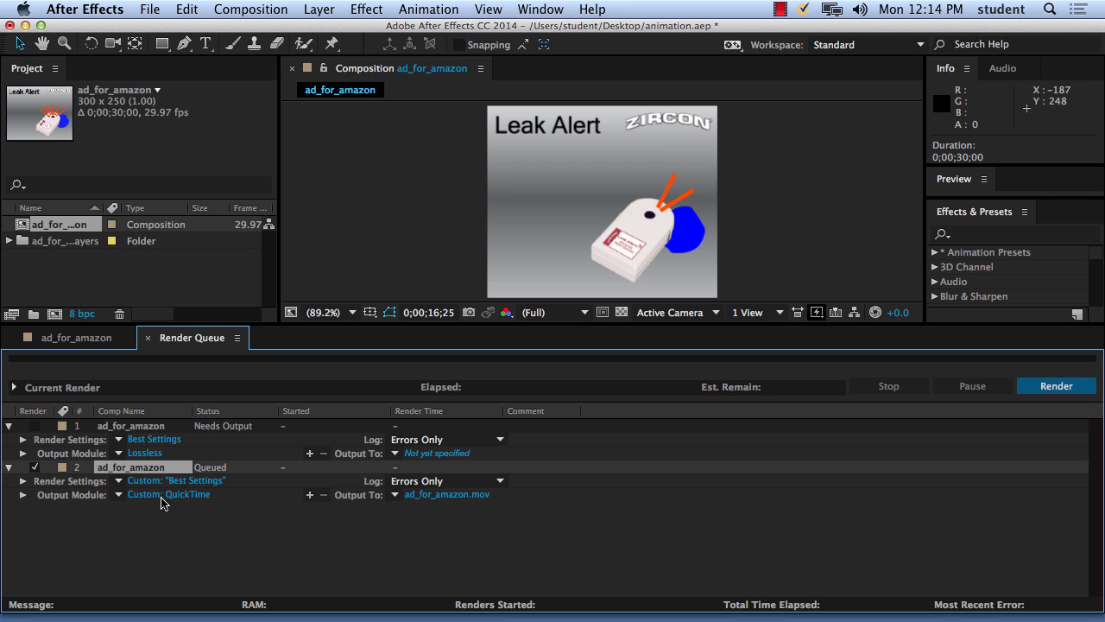
# Review the Add to Render Queue export command and the second item's QuickTime format and codec settings.
pyautogui.click(162, 8)
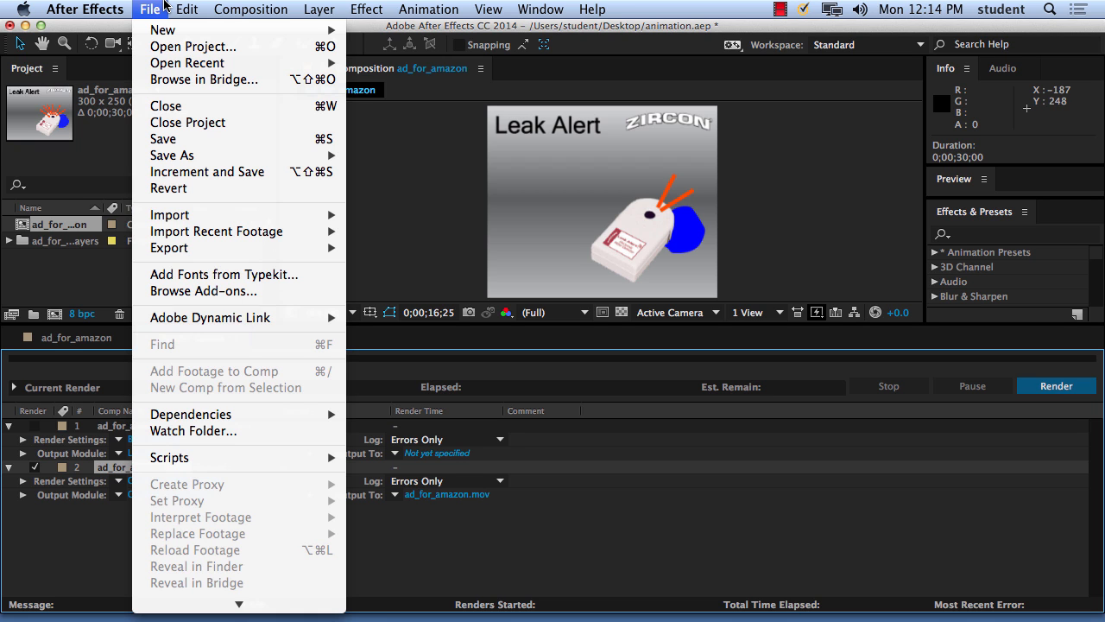
pyautogui.moveTo(207, 254)
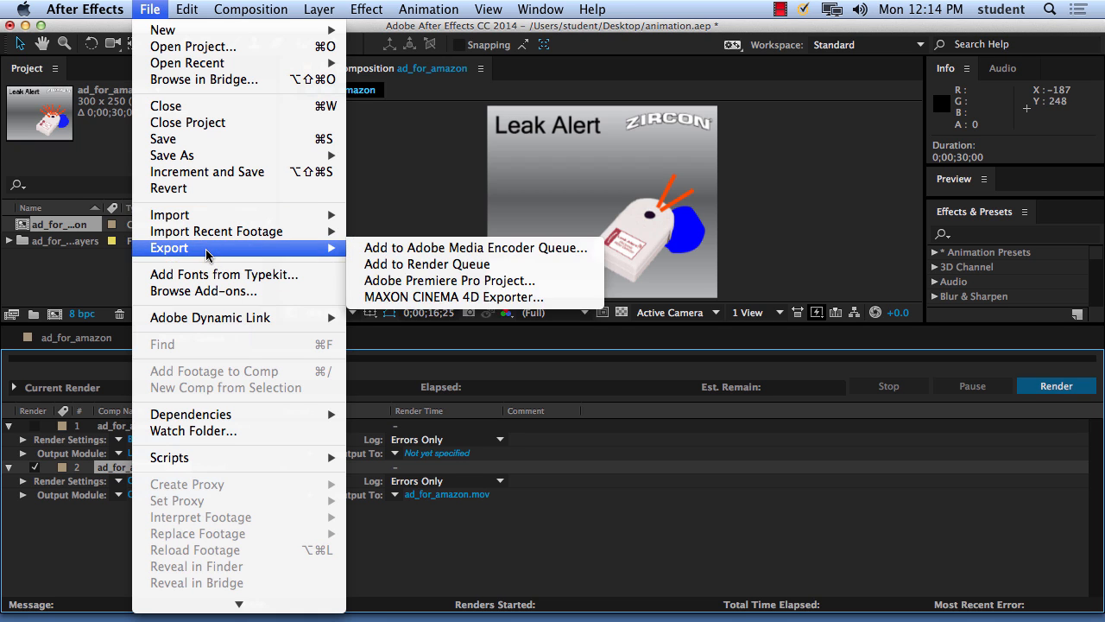
pyautogui.click(450, 267)
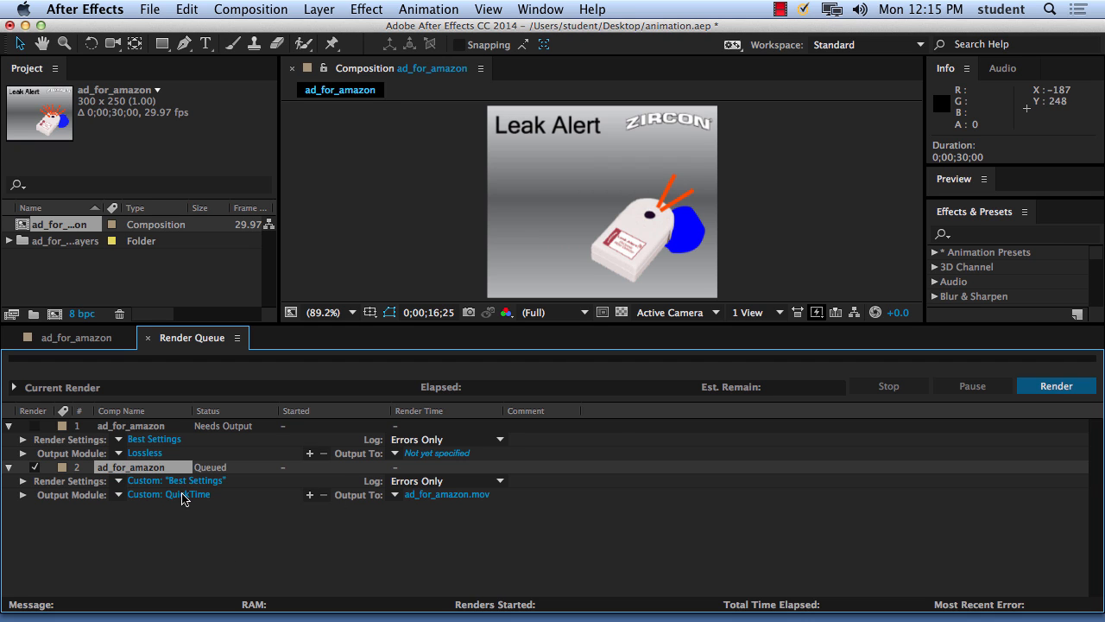
pyautogui.click(177, 495)
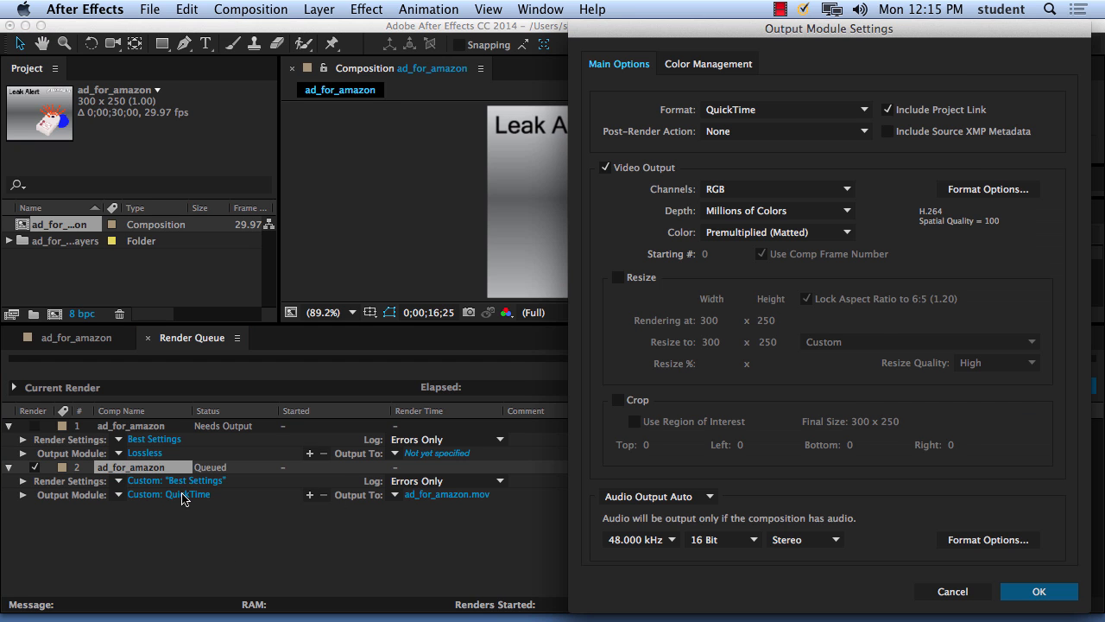
pyautogui.click(988, 189)
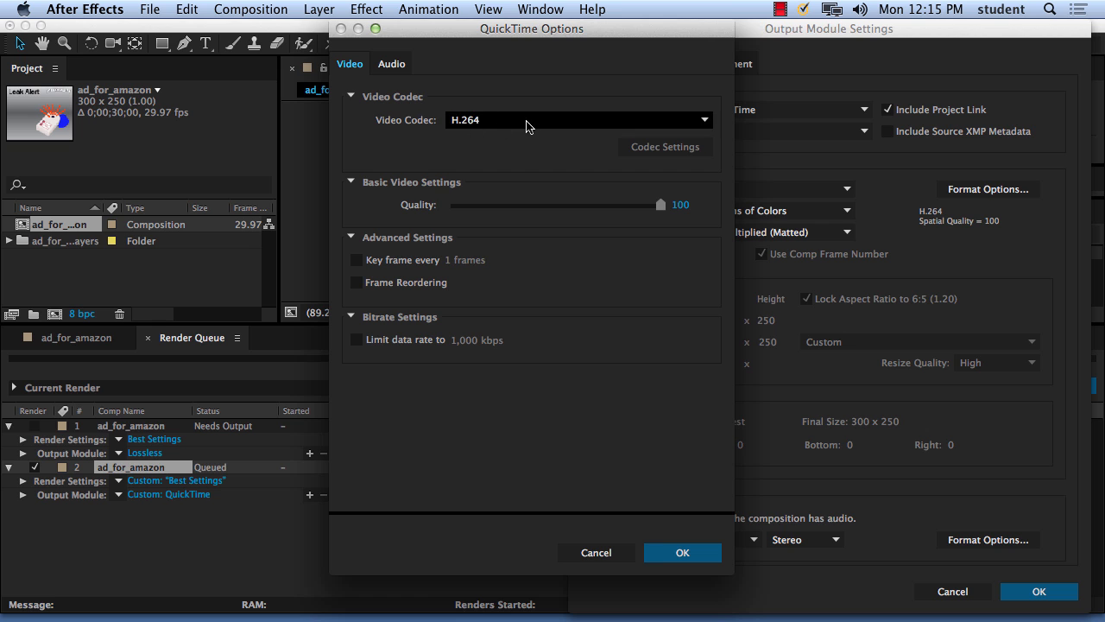
pyautogui.click(677, 556)
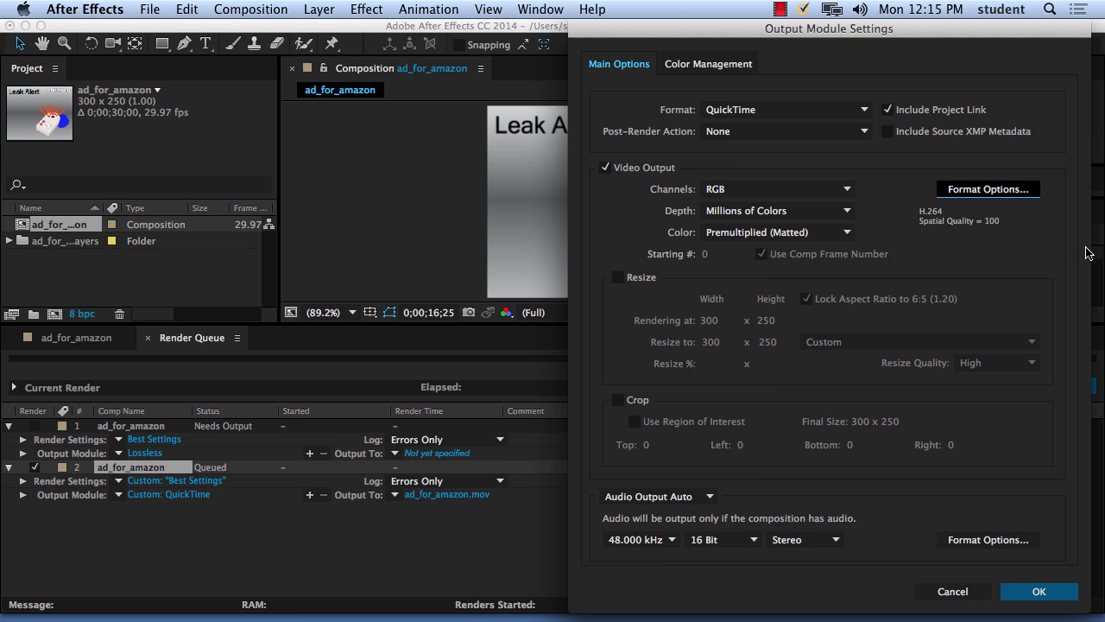
pyautogui.click(1047, 596)
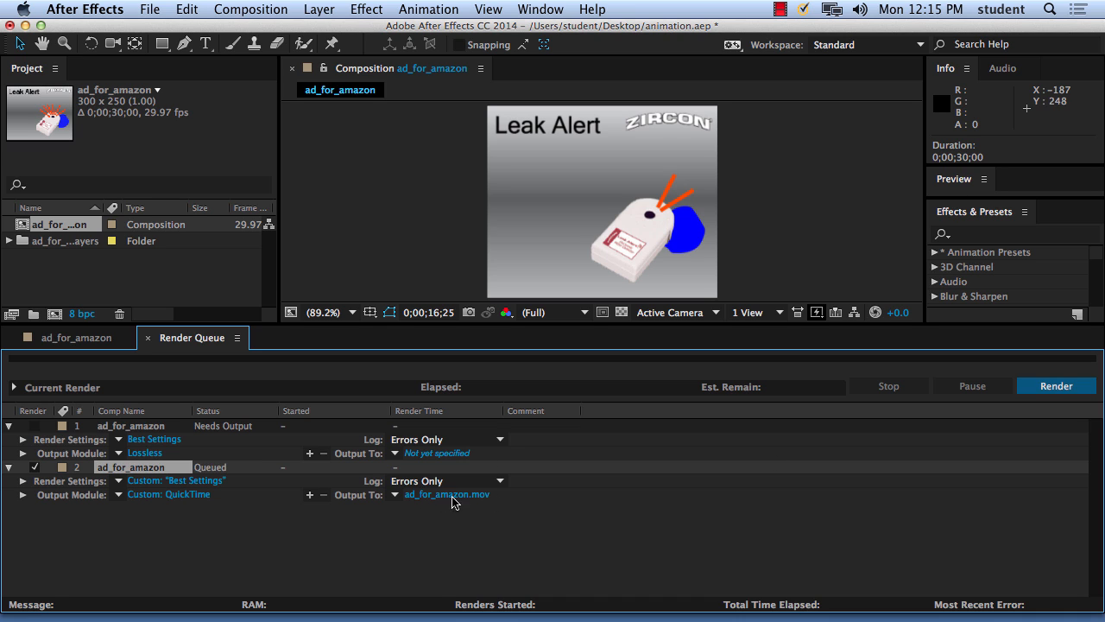
# Render the queued ad_for_amazon item and switch from After Effects to Finder.
pyautogui.click(1068, 392)
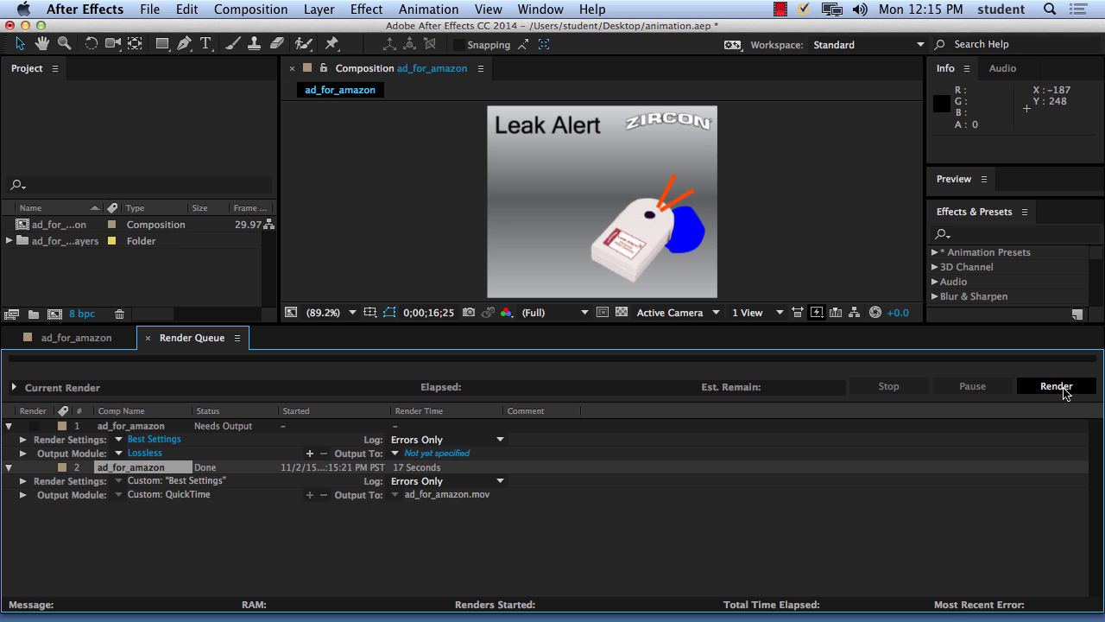
pyautogui.click(117, 8)
pyautogui.click(125, 129)
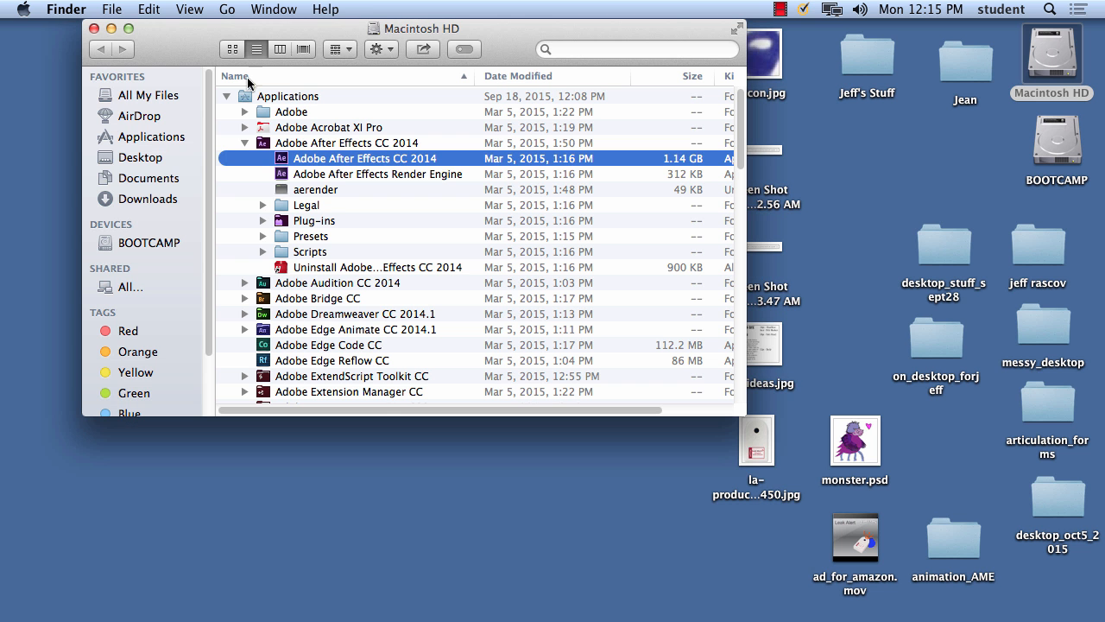
# Close the Macintosh HD window and move ad_for_amazon.mov to the open desktop space below IMG_1346.JPG.
pyautogui.click(94, 29)
pyautogui.click(434, 156)
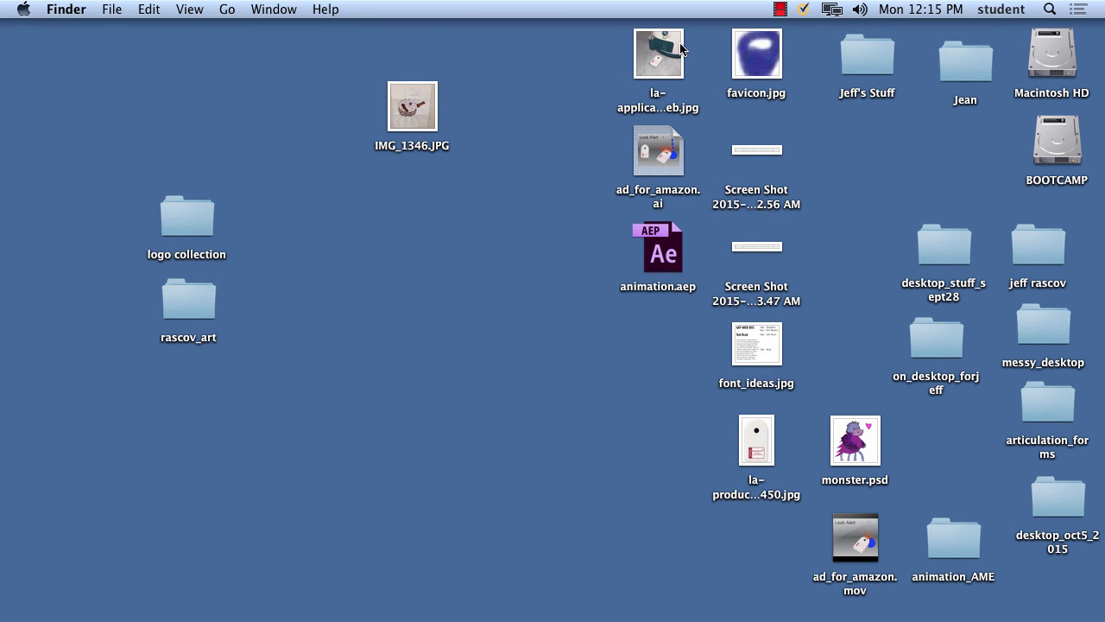
pyautogui.click(871, 526)
pyautogui.moveTo(871, 526); pyautogui.dragTo(441, 229)
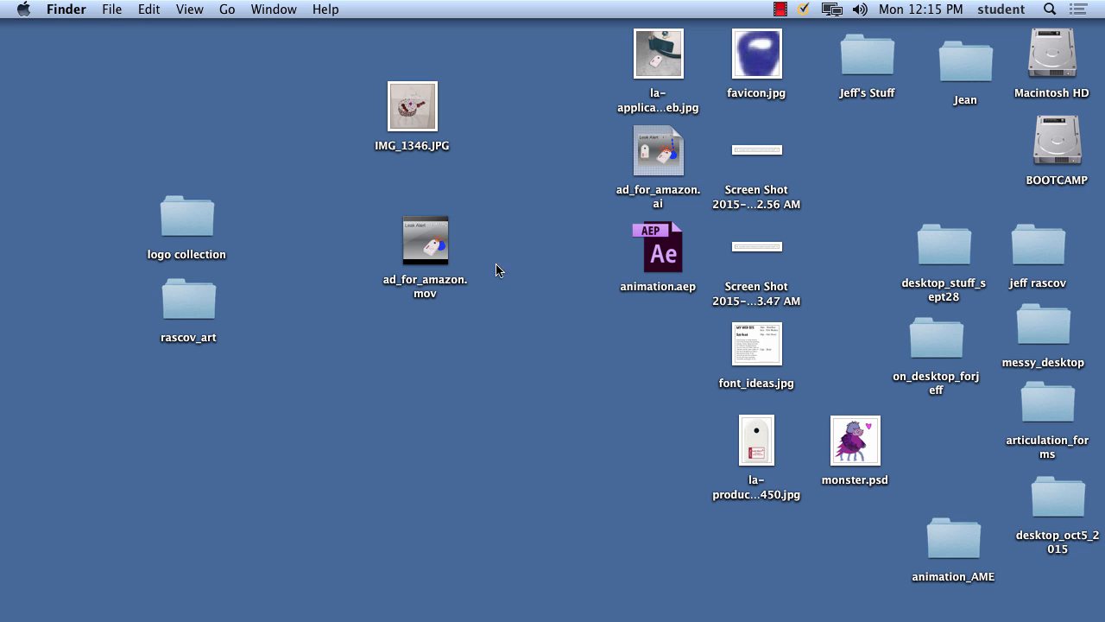
# Open ad_for_amazon.mov in QuickTime Player, play the rendered ad, and quit the player.
pyautogui.moveTo(411, 264)
pyautogui.click(427, 241)
pyautogui.click(429, 243)
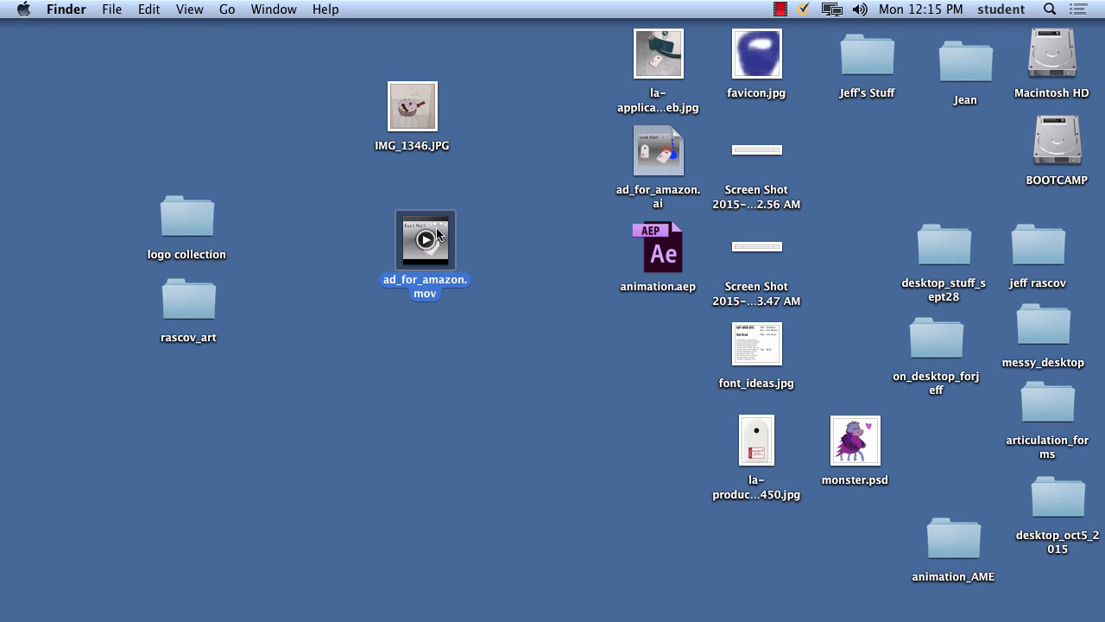
pyautogui.rightClick(437, 228)
pyautogui.moveTo(488, 257)
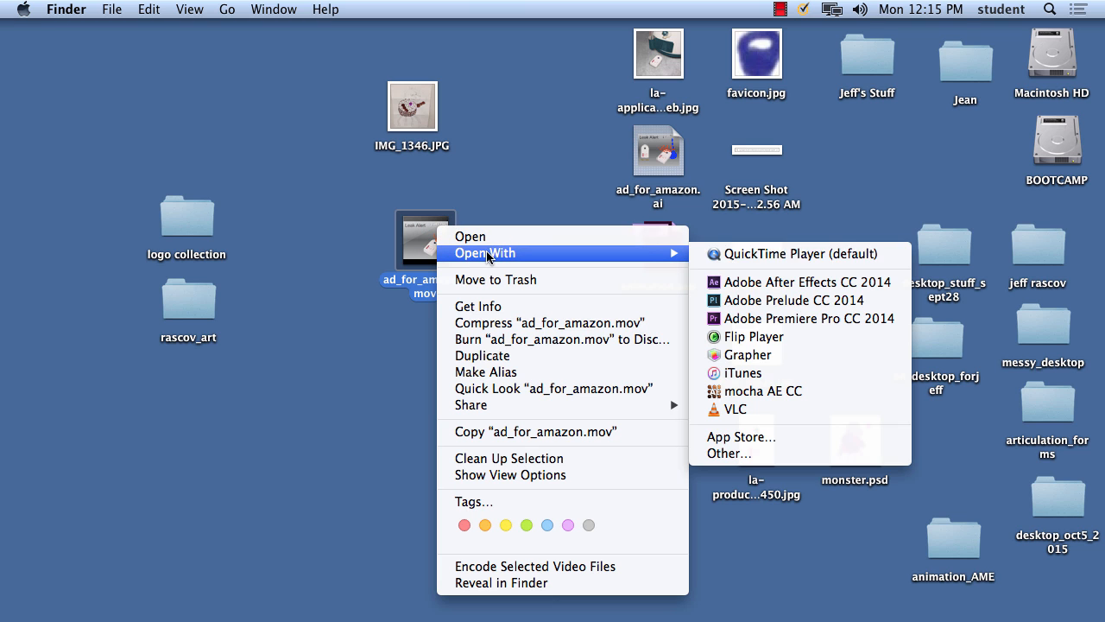
pyautogui.click(854, 254)
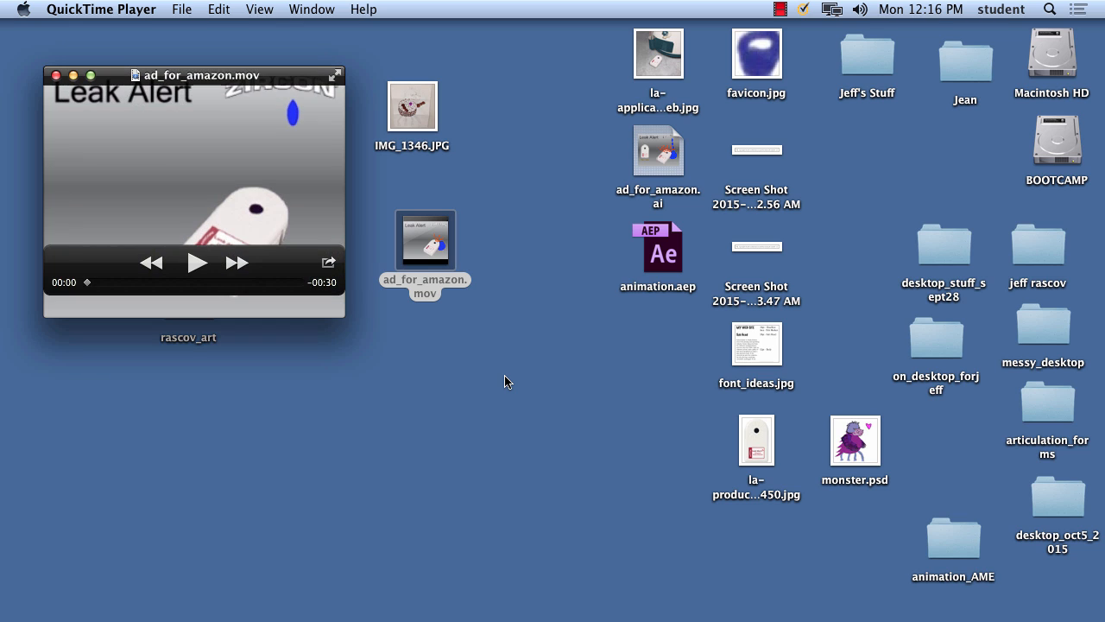
pyautogui.click(194, 264)
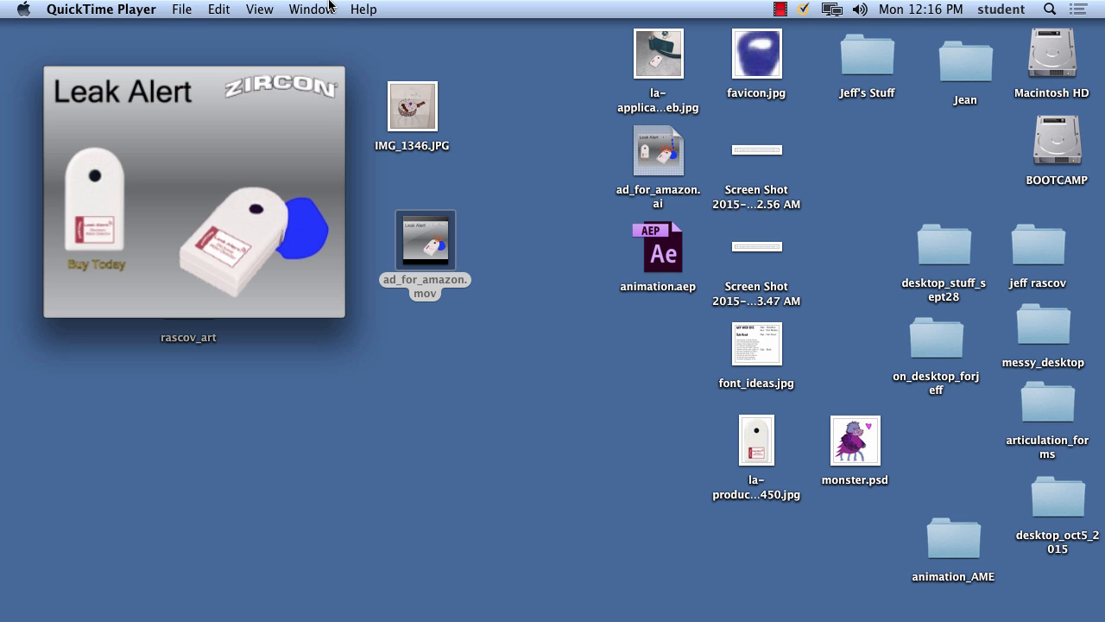
pyautogui.moveTo(54, 160)
pyautogui.click(123, 7)
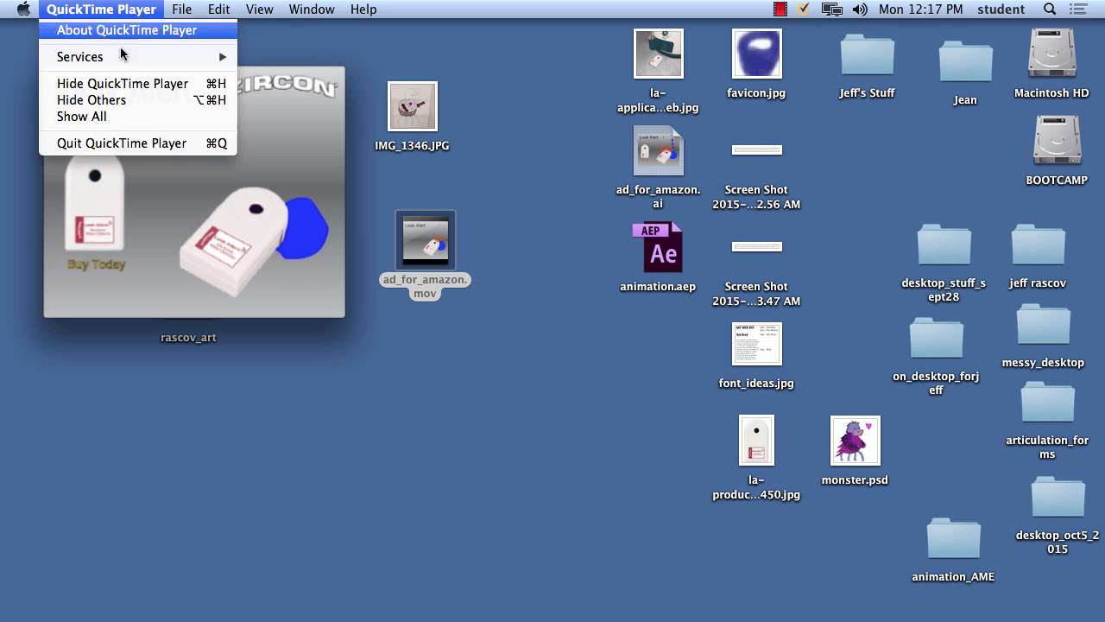
pyautogui.click(153, 141)
pyautogui.click(605, 327)
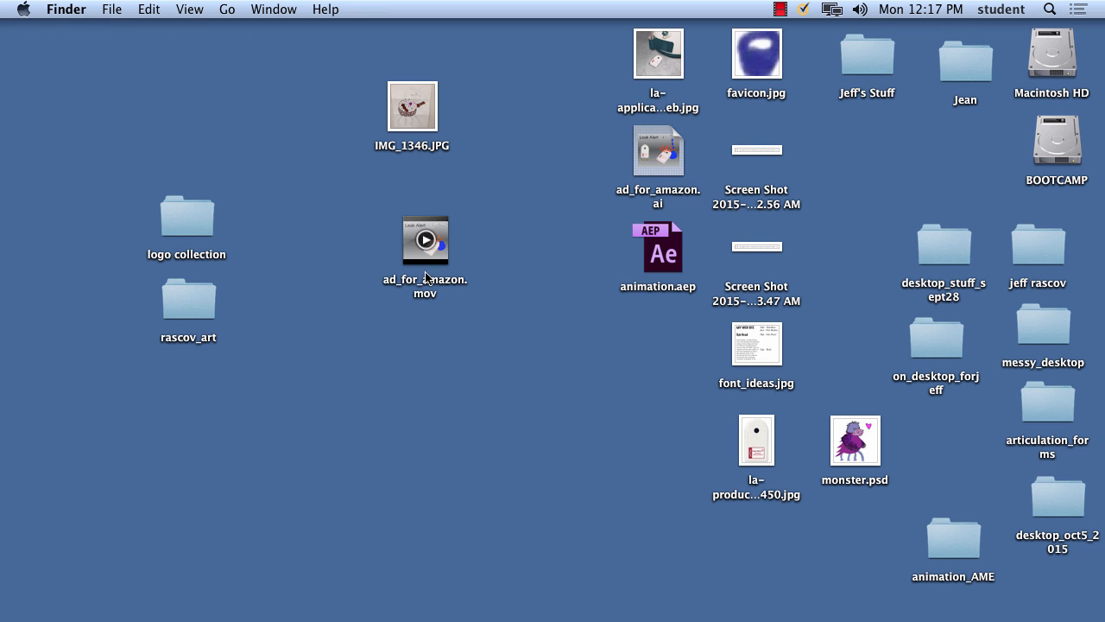
pyautogui.click(779, 10)
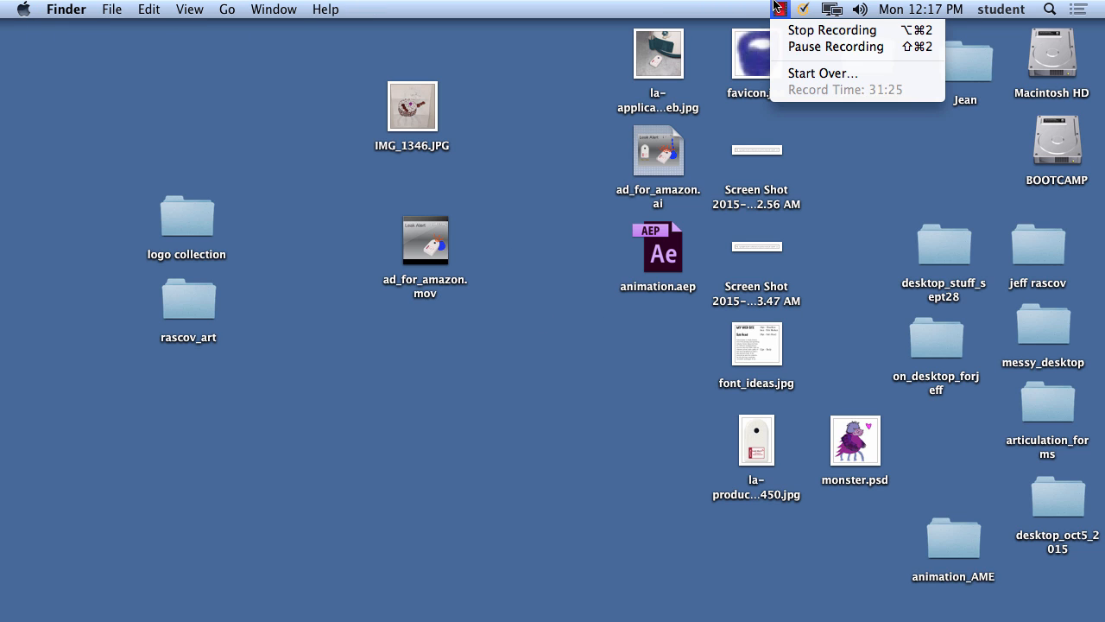